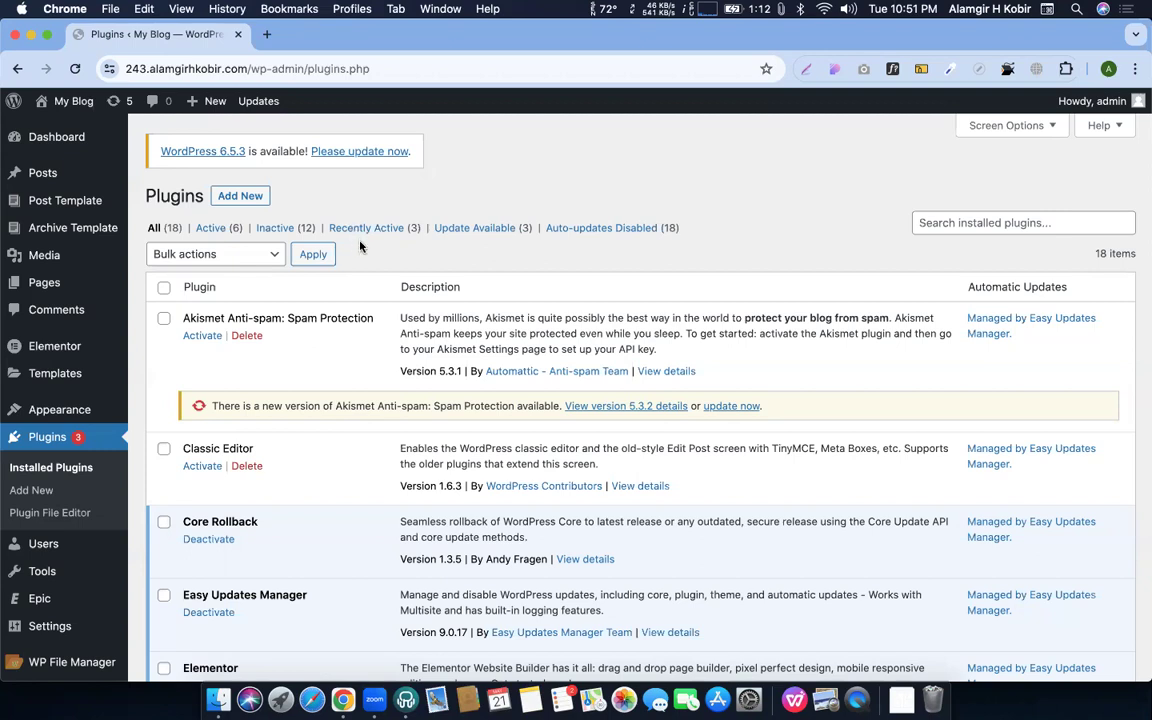
In a new tab, search Google for 'ultimate member', fixing the 'meb' typo
click(266, 34)
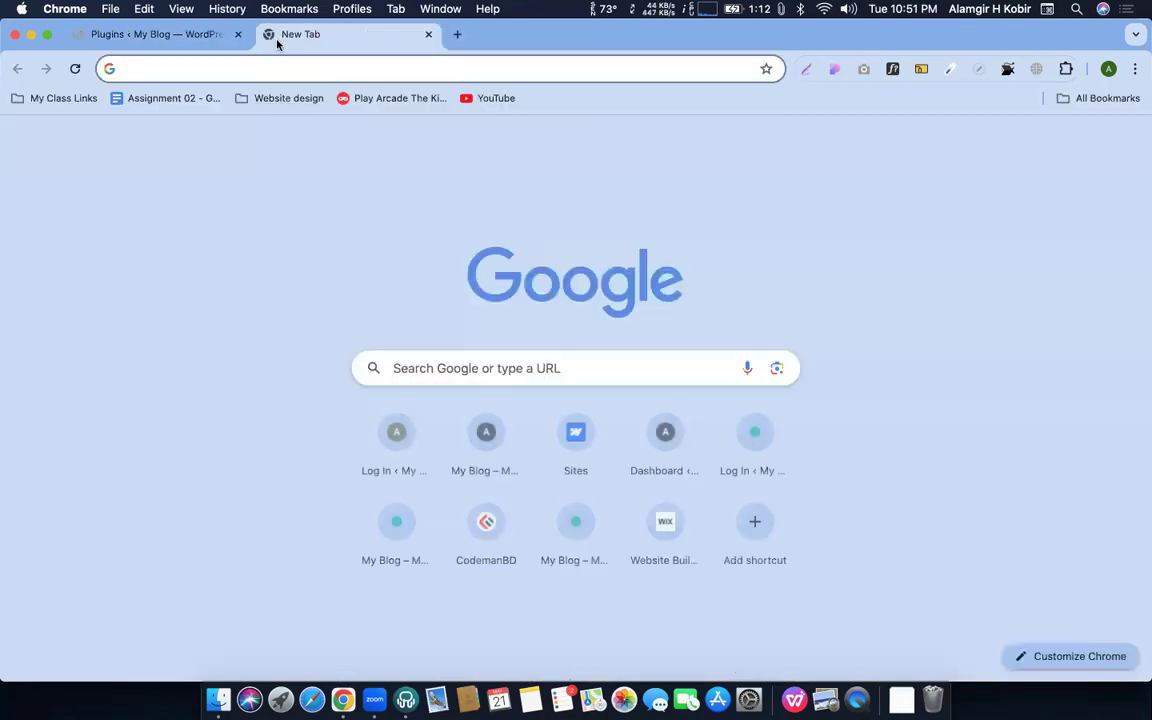
text(ul)
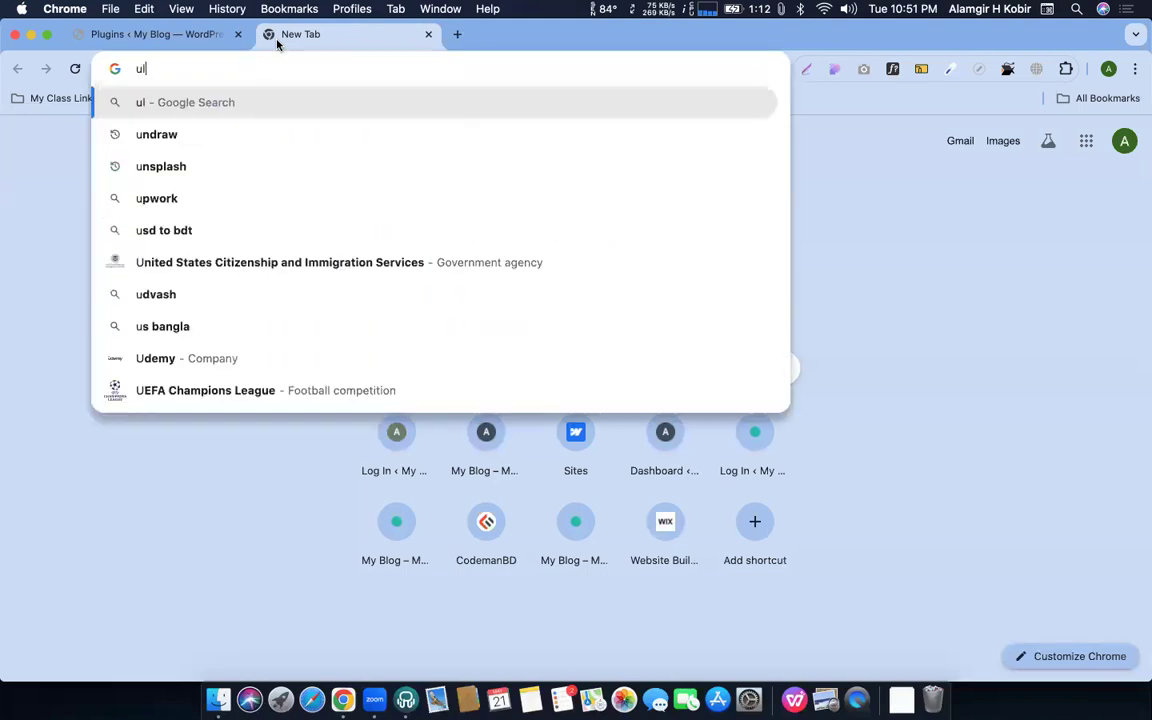
text(tim)
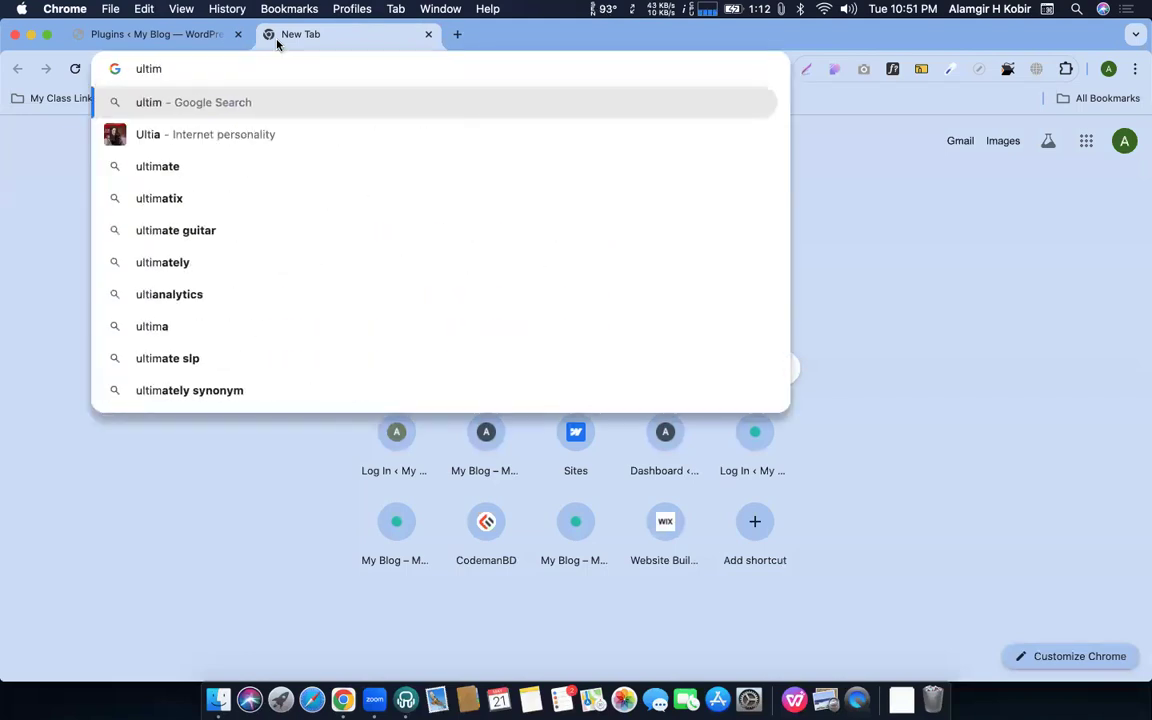
text(ate )
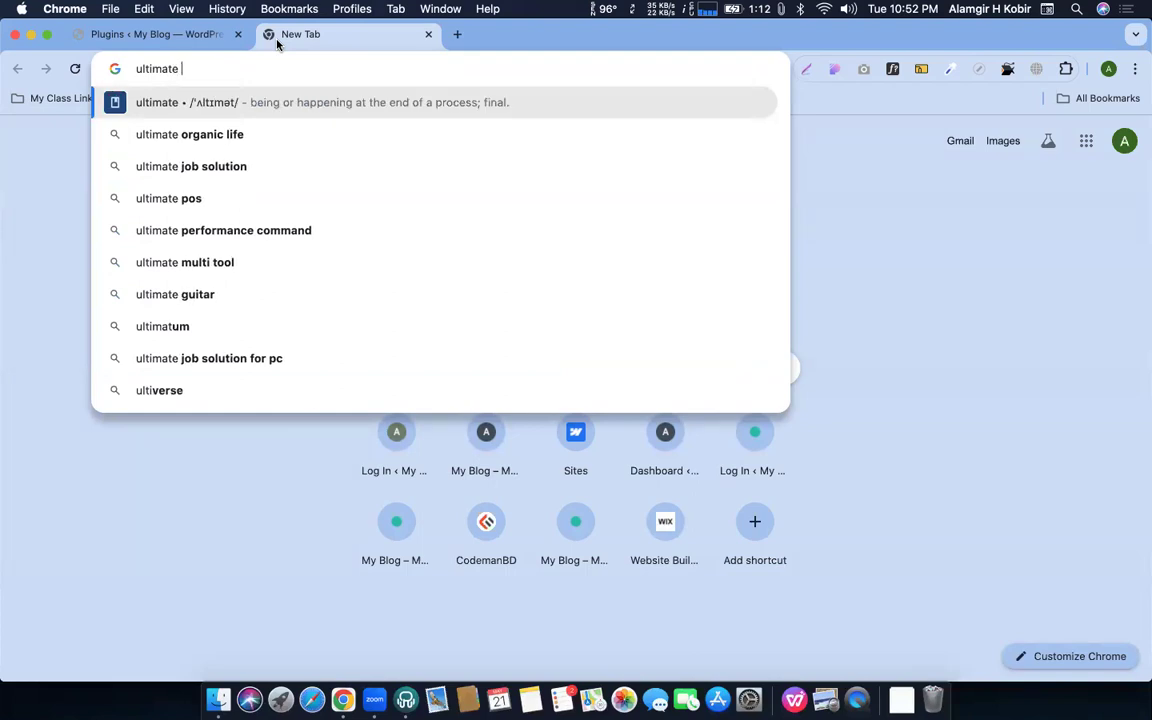
text(meb)
key(BackSpace)
key(BackSpace)
key(BackSpace)
text(member)
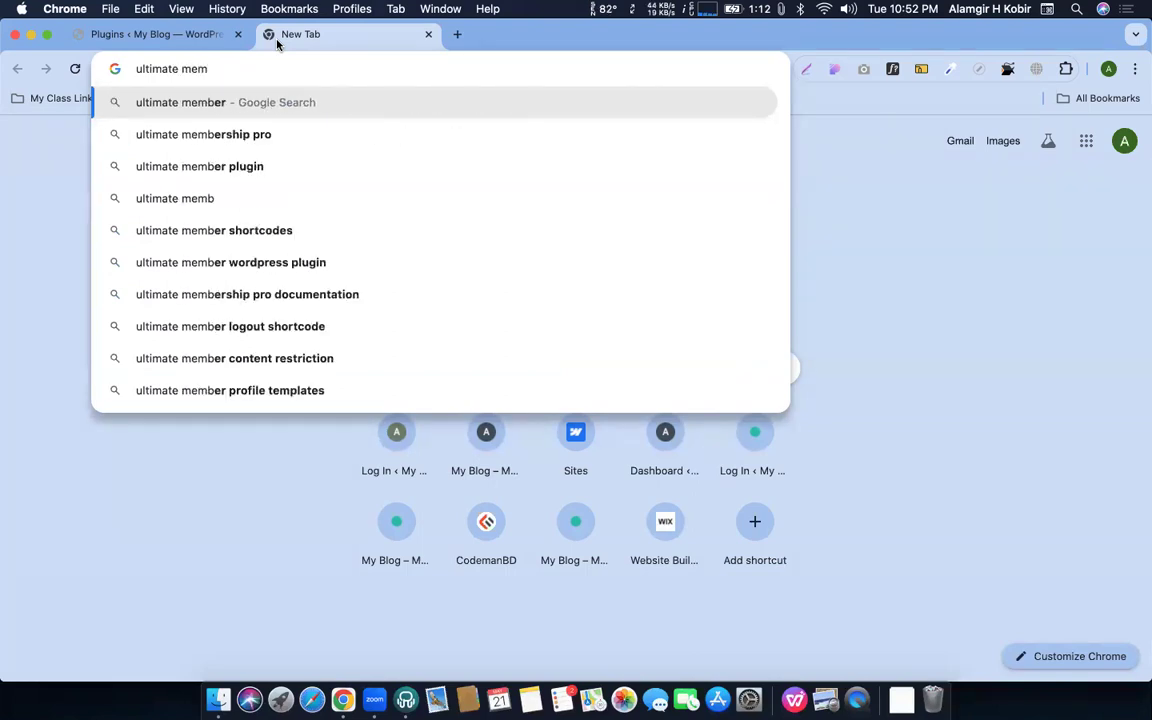
key(Return)
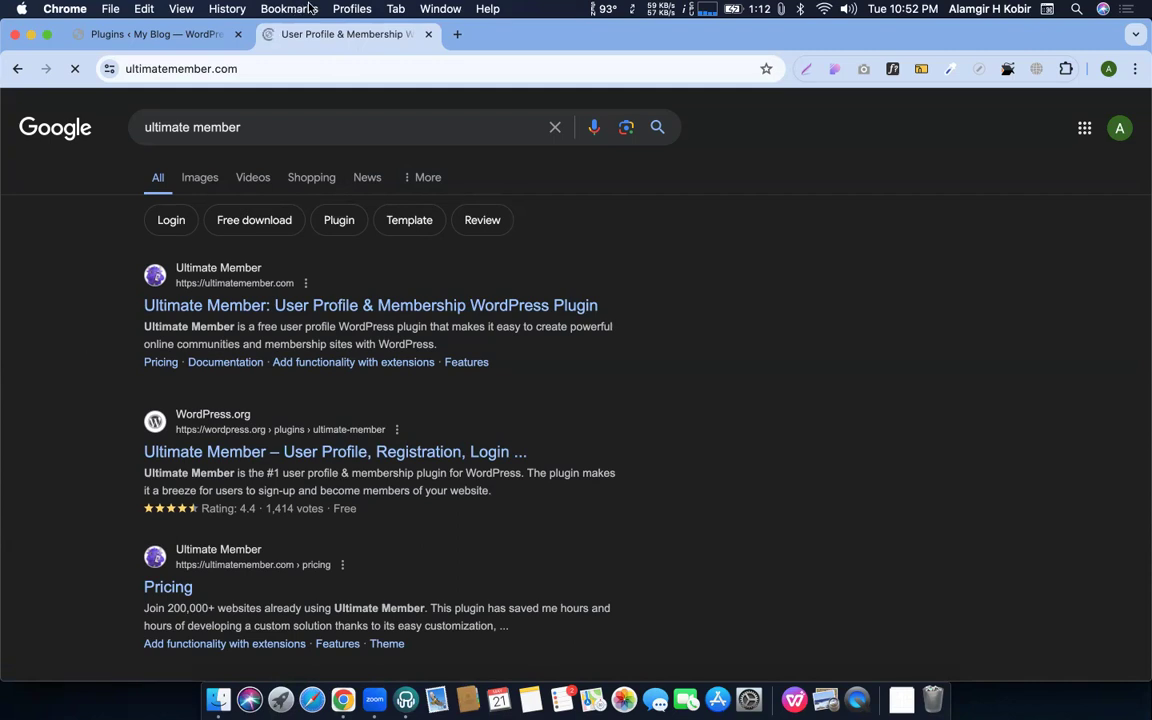
Open the Pricing page on the Ultimate Member website
scroll(339, 263, down, 5)
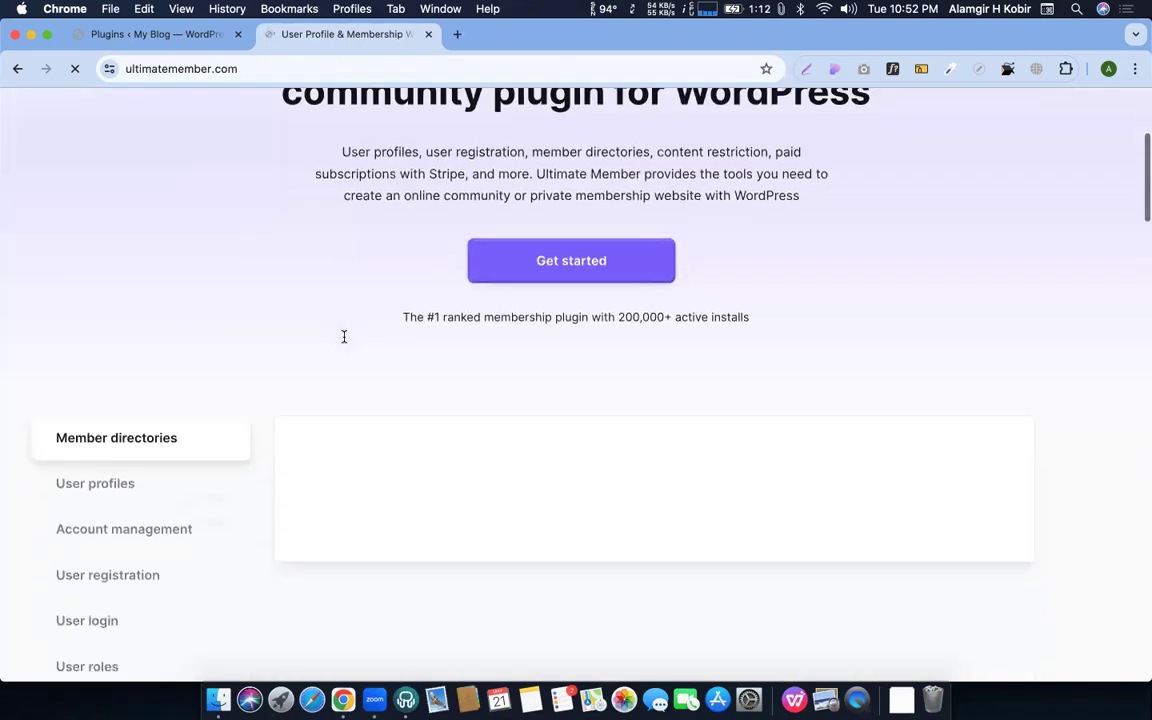
scroll(382, 372, up, 5)
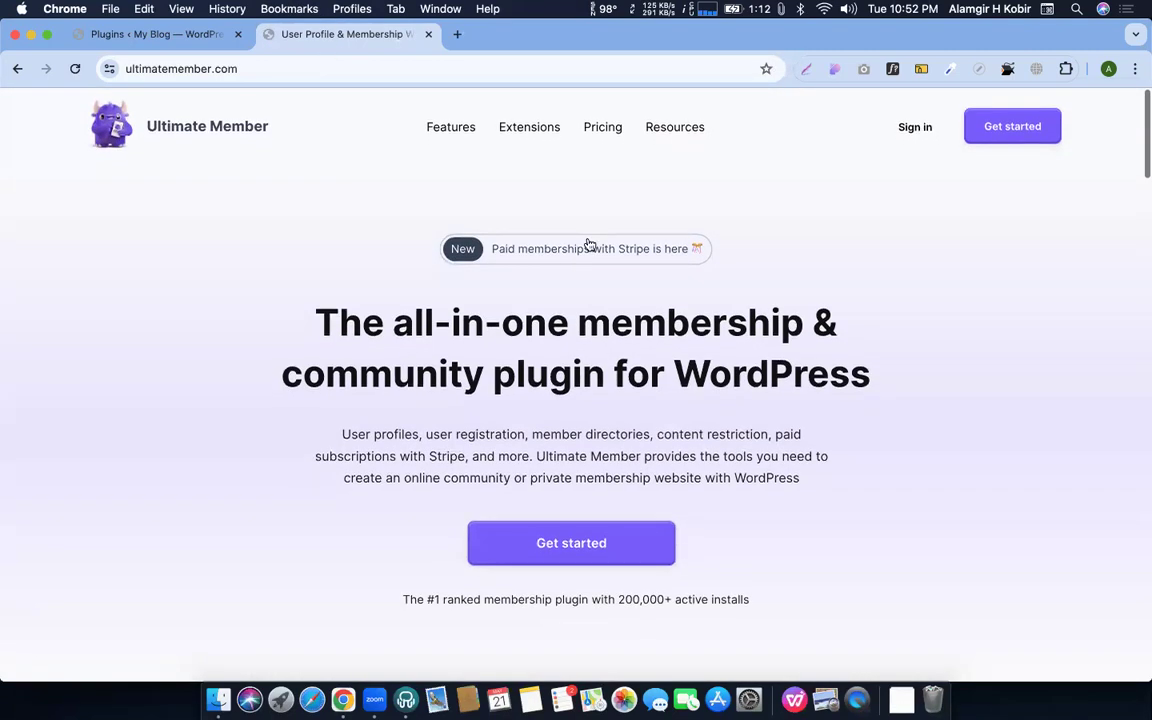
click(592, 127)
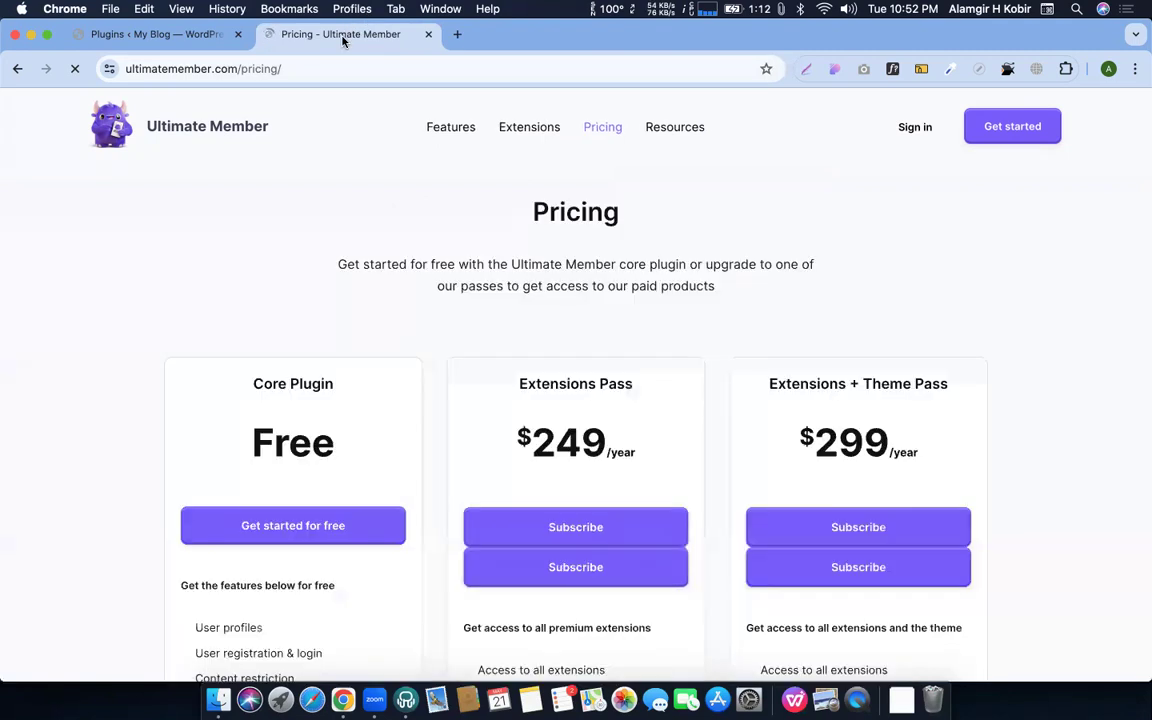
Highlight the free Core Plugin's price and its profiles, registration and content restriction features
scroll(430, 290, down, 2)
drag(248, 272, 322, 372)
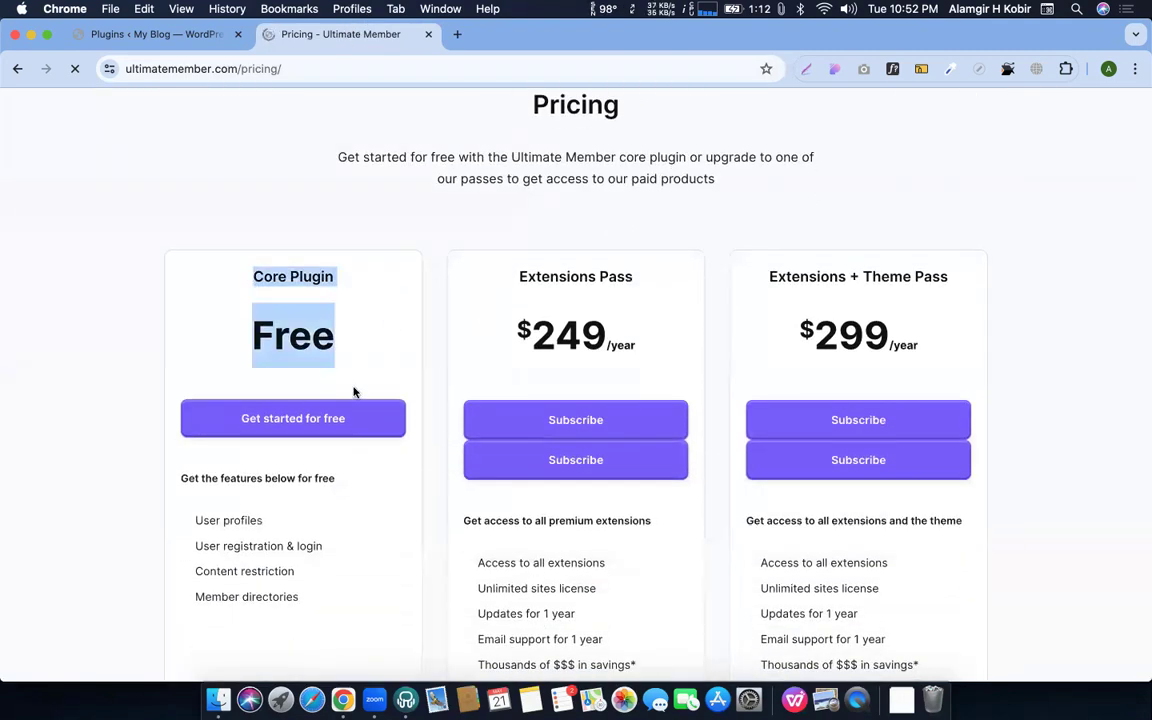
mouse_move(193, 514)
mouse_down()
mouse_move(301, 617)
mouse_move(340, 608)
mouse_up()
scroll(340, 608, down, 3)
click(300, 480)
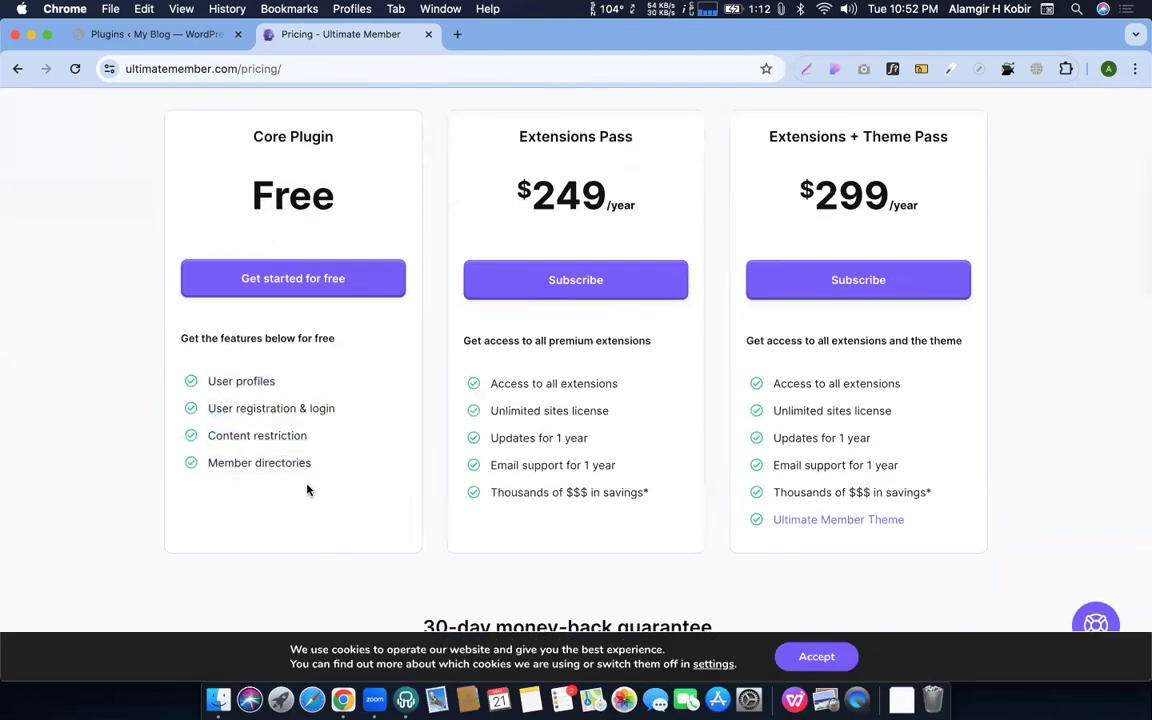
drag(270, 400, 300, 406)
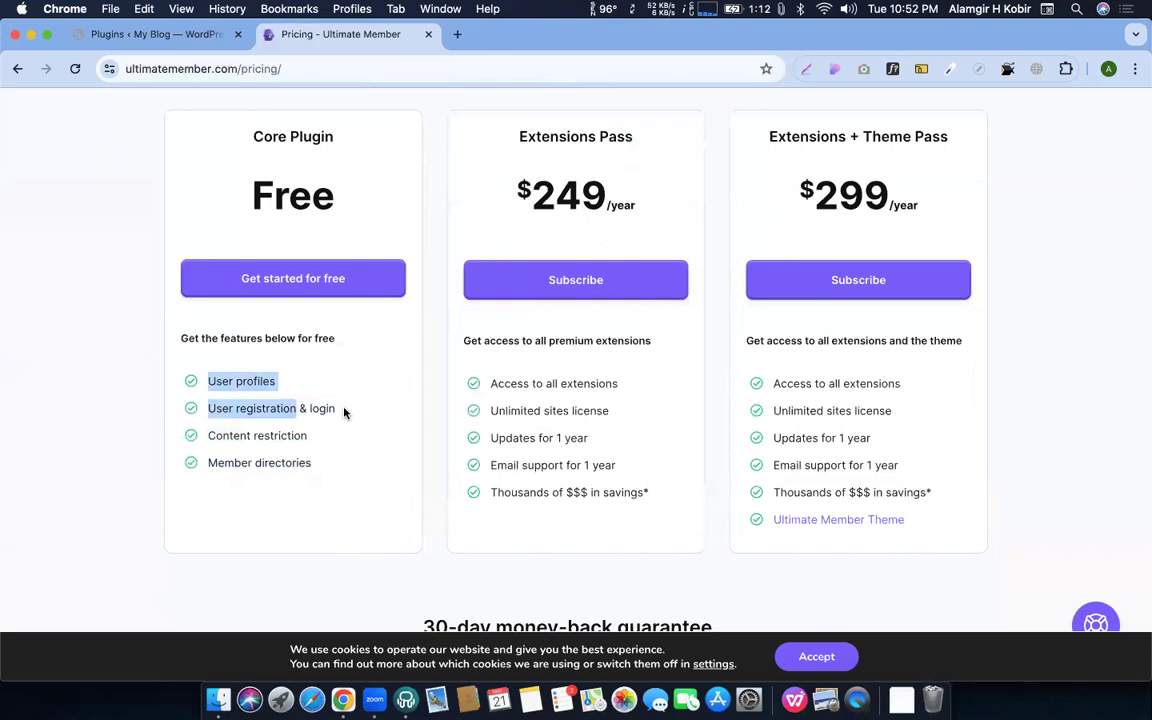
click(345, 410)
drag(201, 432, 309, 442)
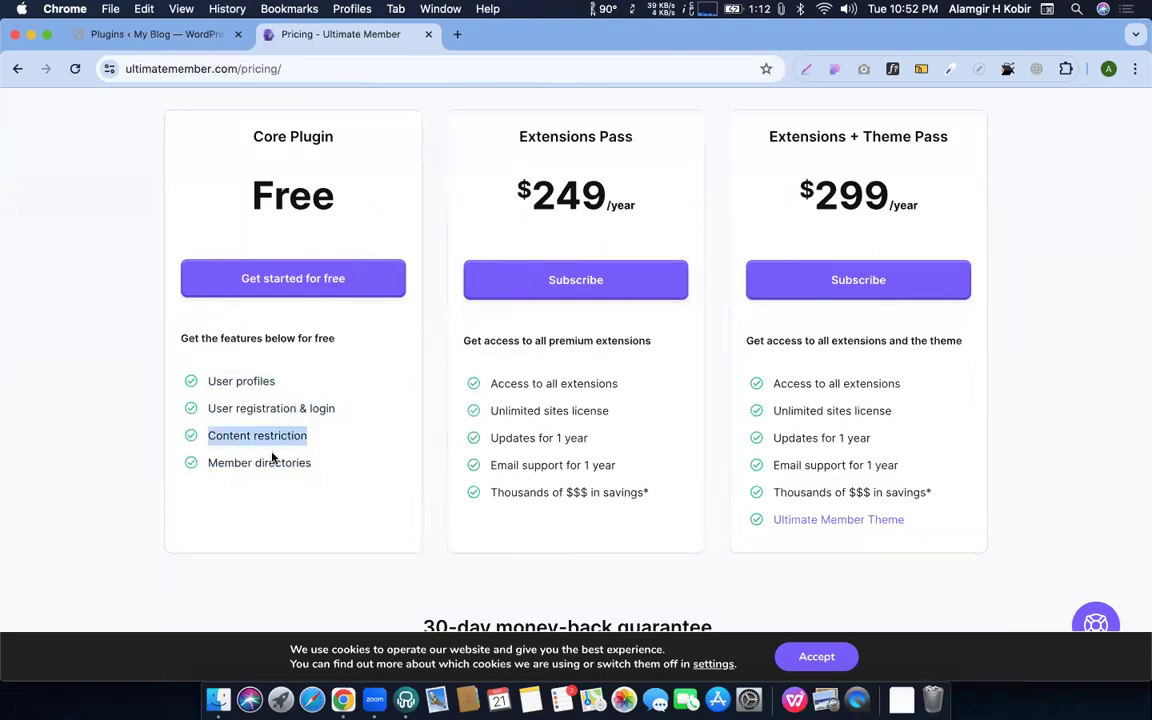
click(318, 466)
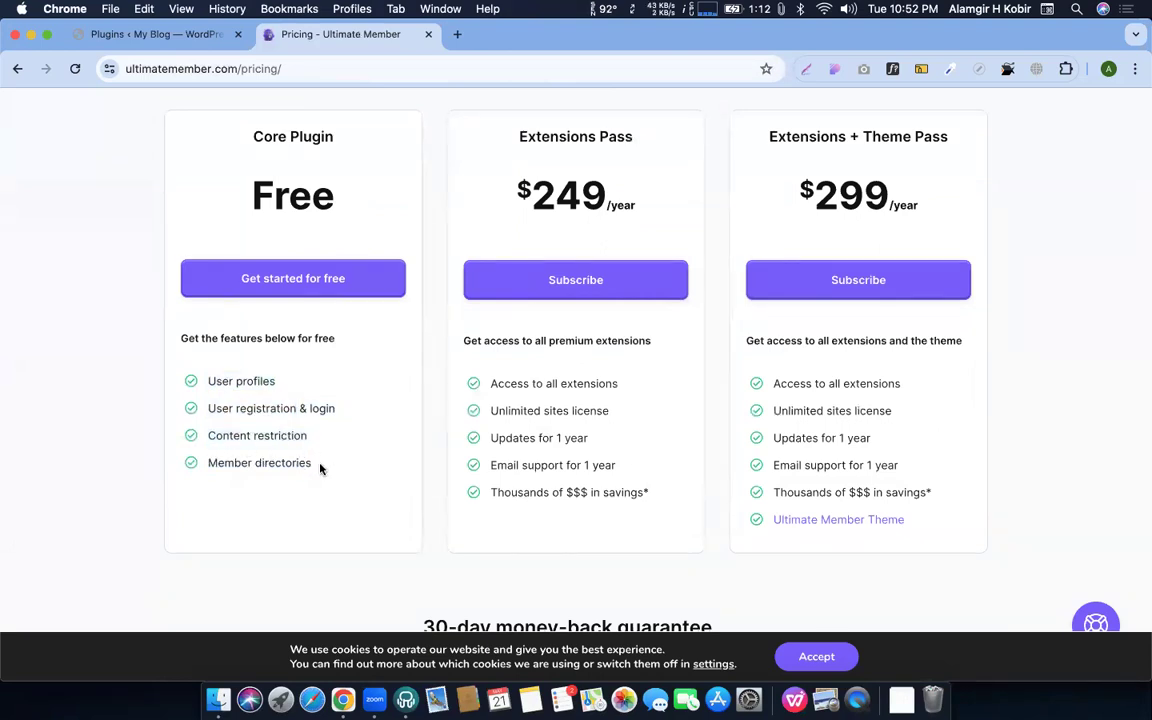
Compare the plan cards and highlight the Extensions Pass price
scroll(332, 468, up, 4)
scroll(332, 470, down, 5)
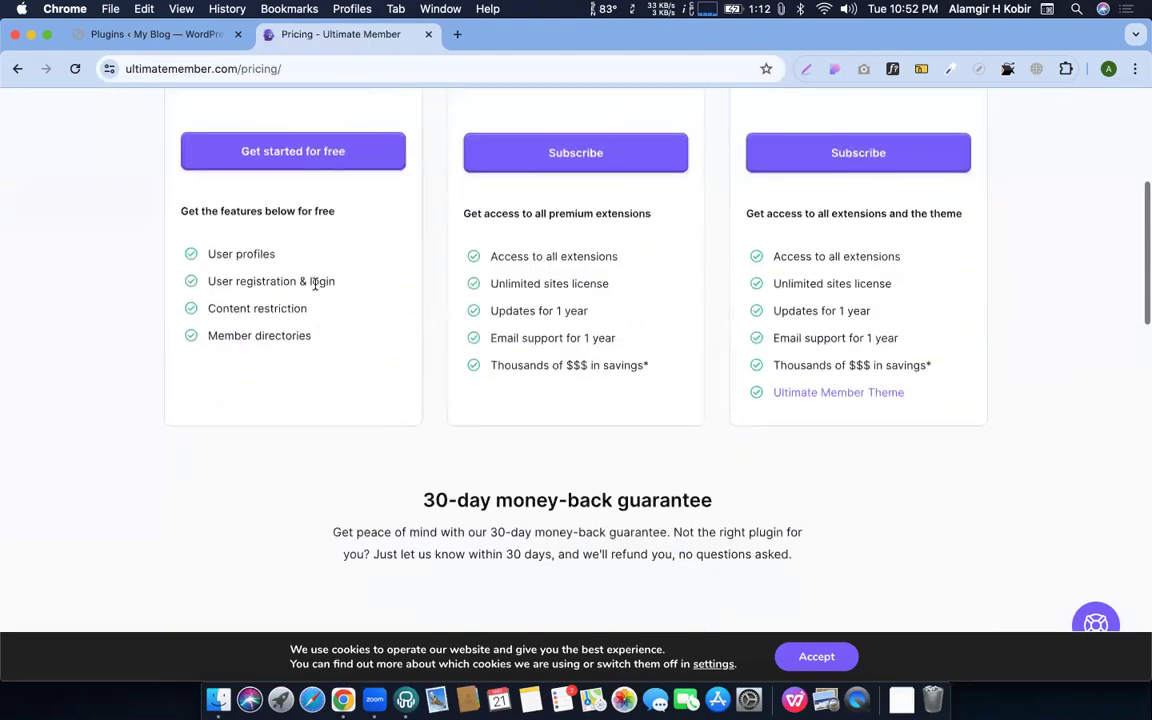
scroll(319, 283, up, 4)
scroll(319, 378, down, 2)
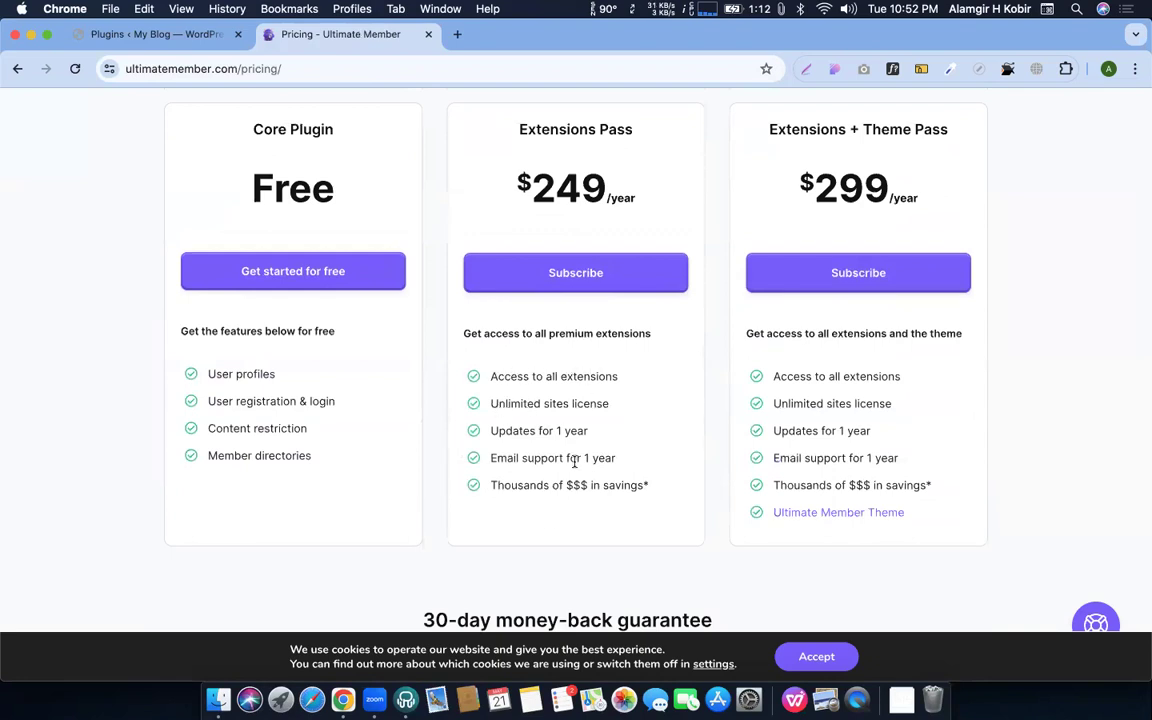
scroll(509, 429, up, 2)
scroll(510, 428, down, 6)
scroll(510, 428, up, 6)
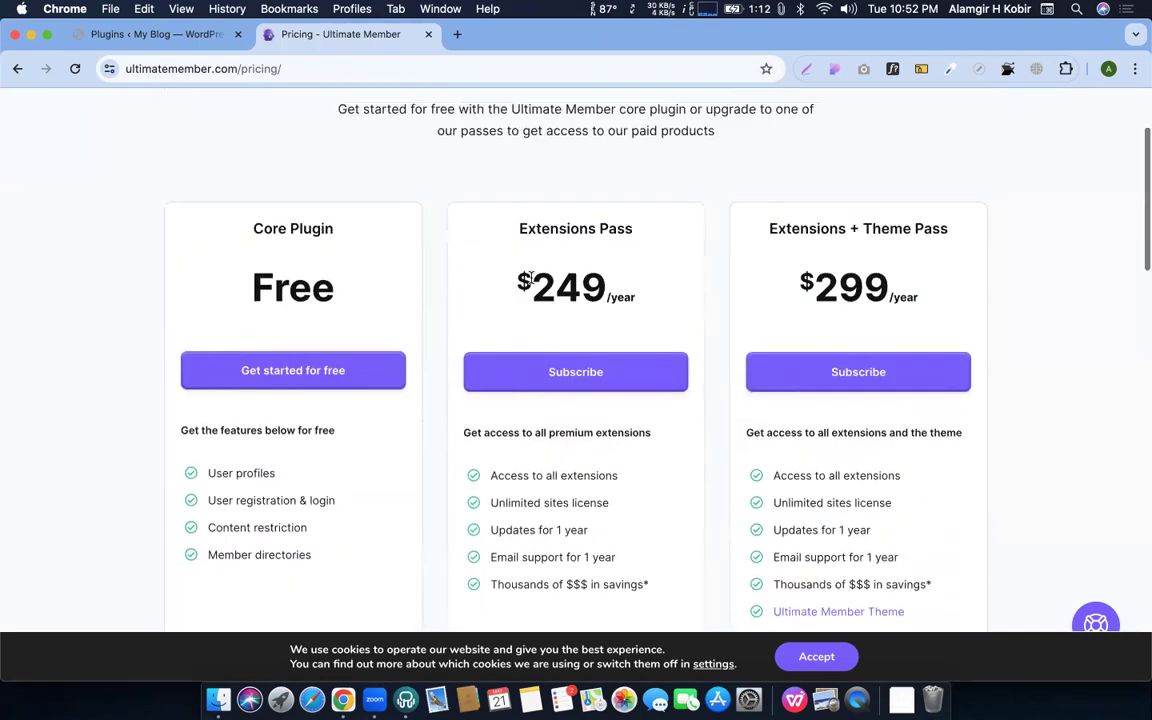
drag(501, 229, 646, 290)
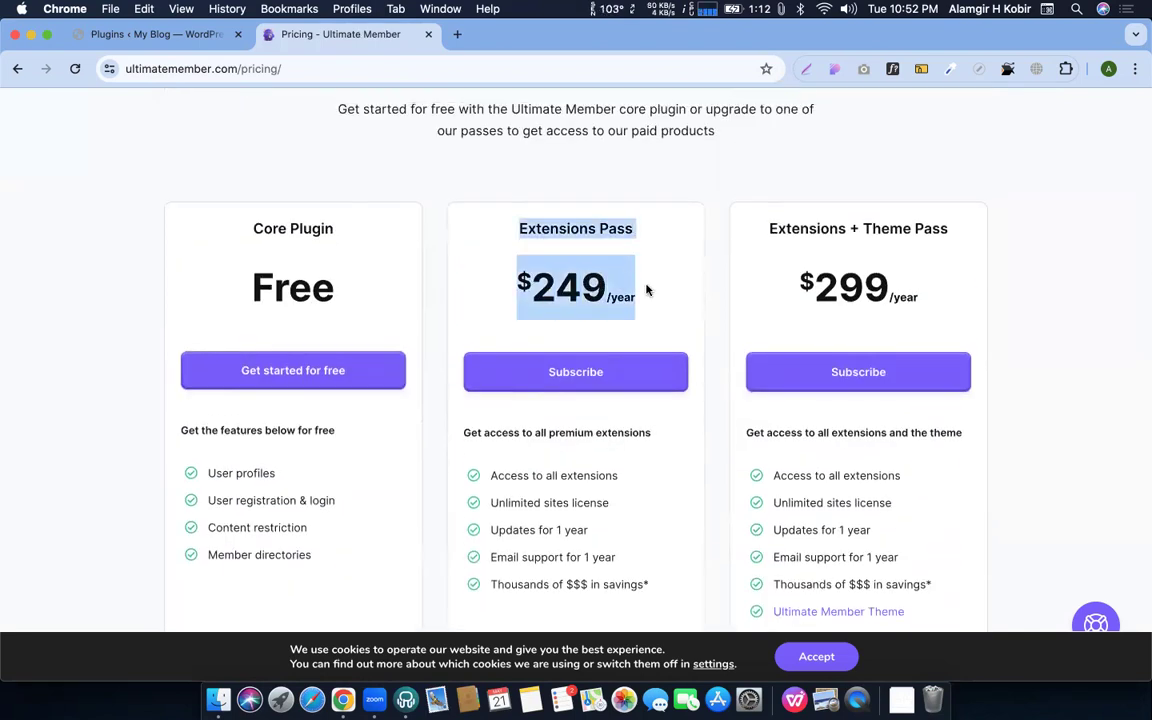
click(668, 296)
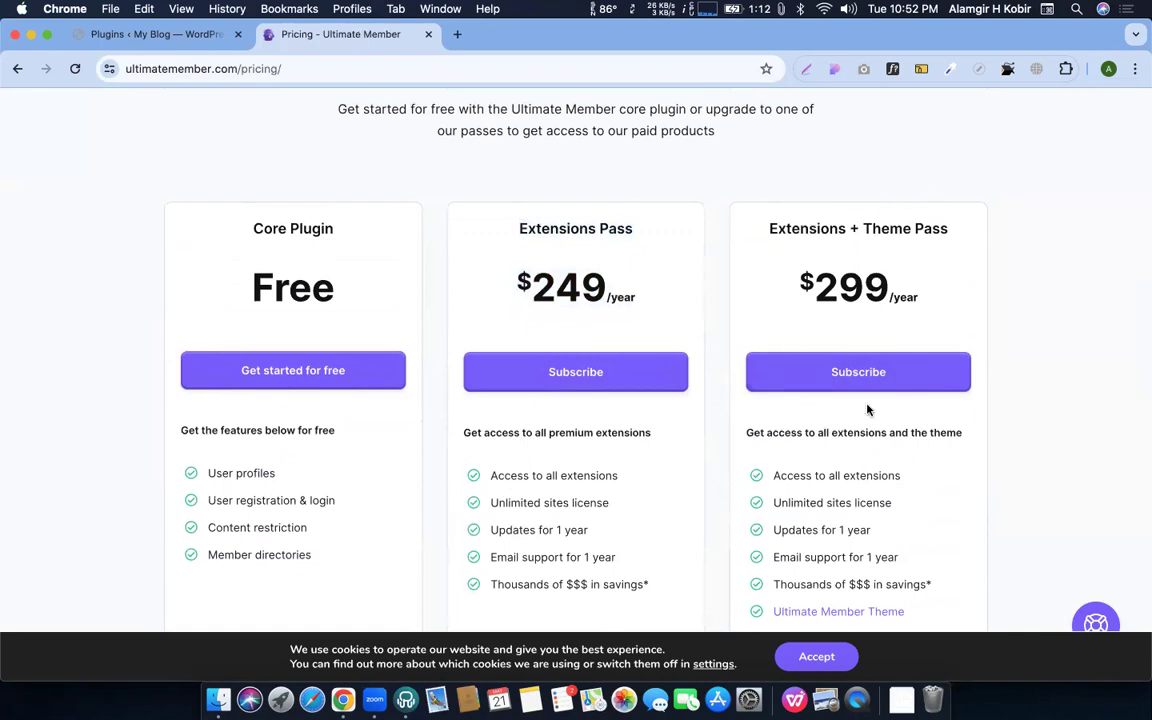
Highlight the Theme Pass and $249/year Extensions Pass titles, then return to the WordPress tab
scroll(858, 305, down, 1)
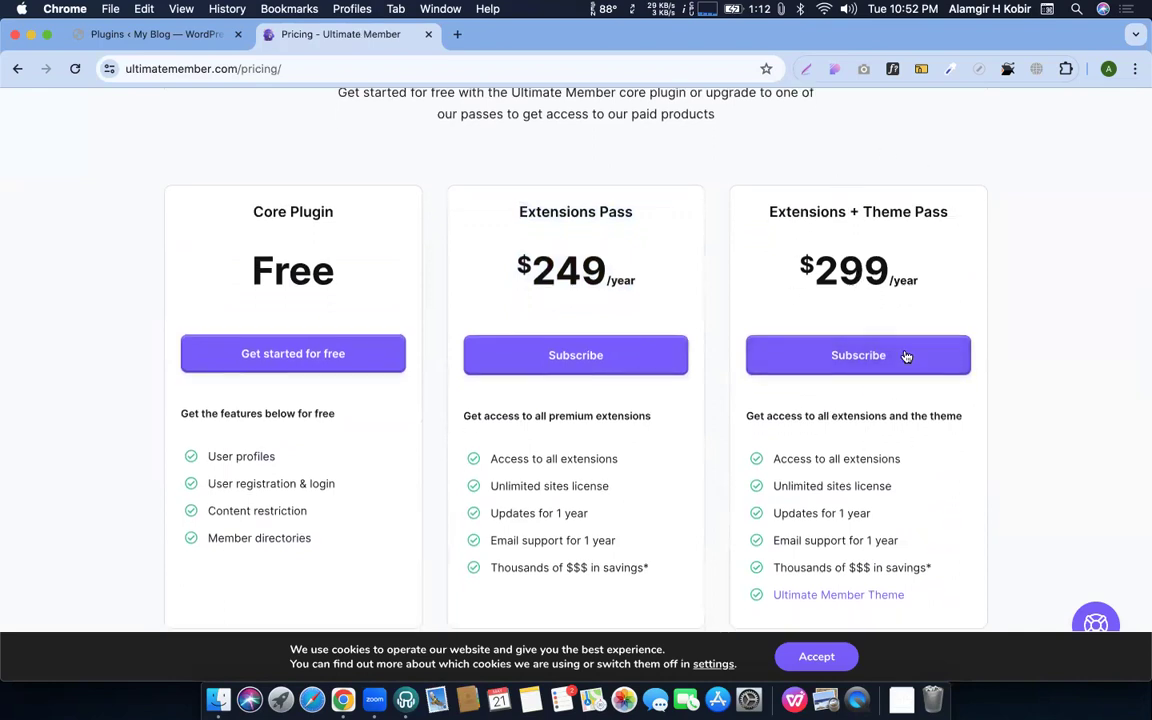
drag(862, 212, 958, 217)
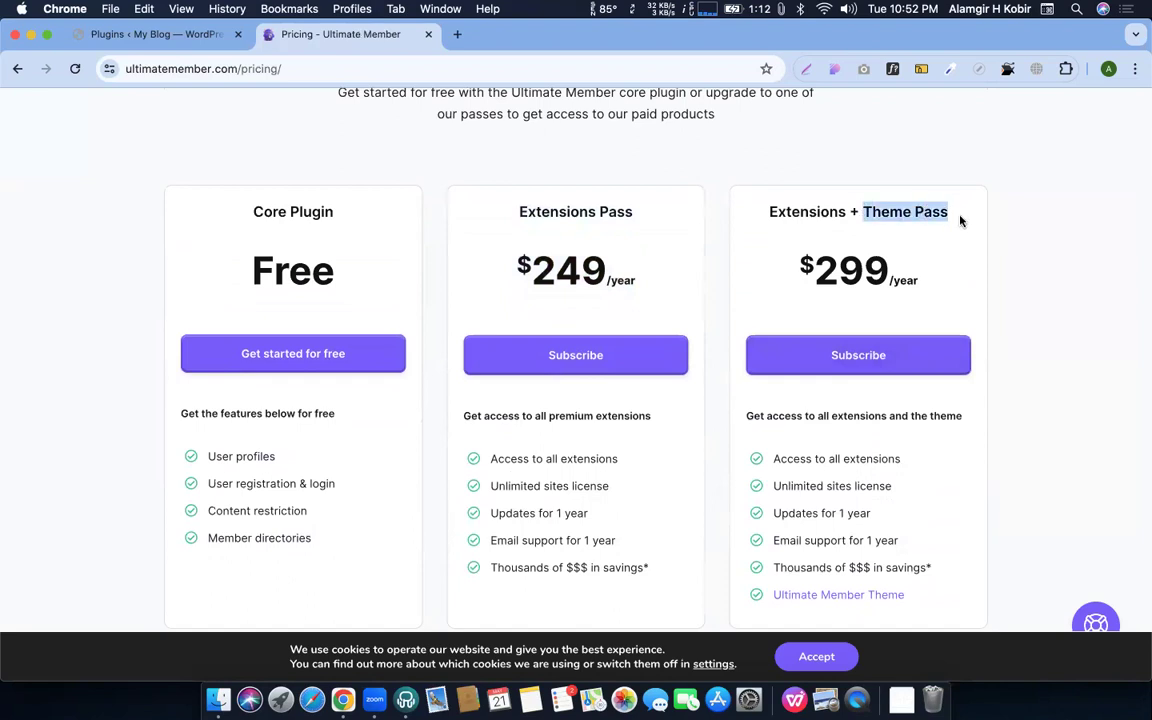
scroll(899, 241, up, 3)
scroll(899, 241, down, 10)
scroll(899, 241, up, 6)
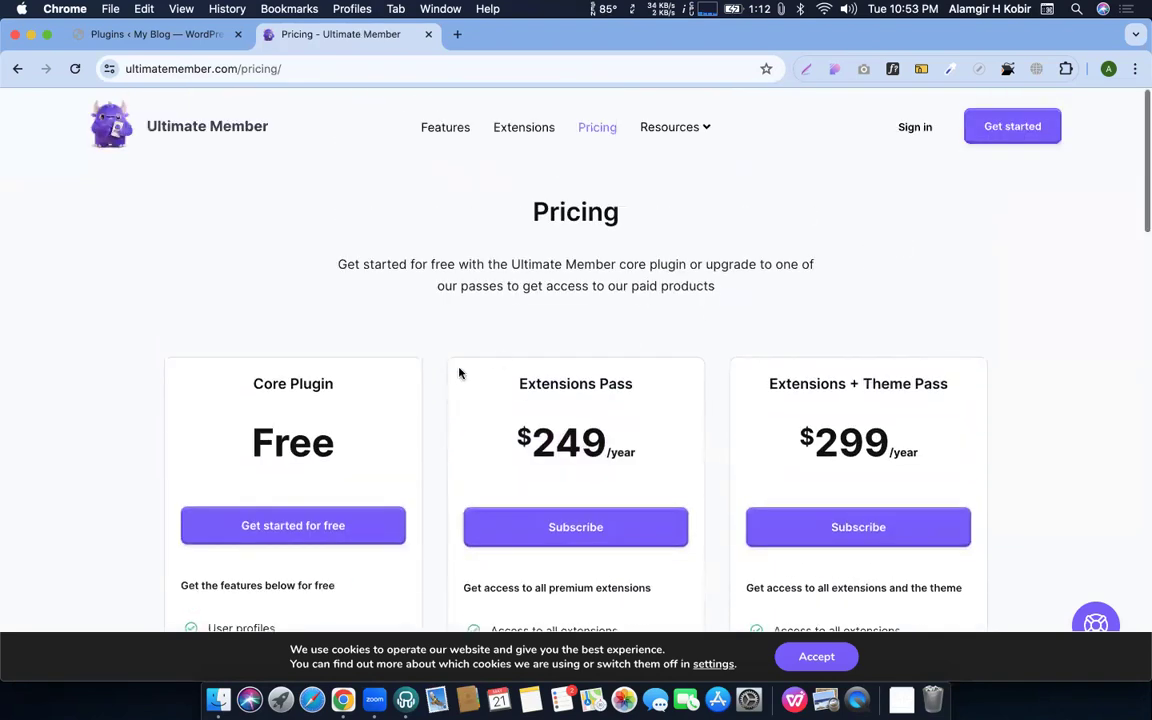
scroll(949, 412, down, 3)
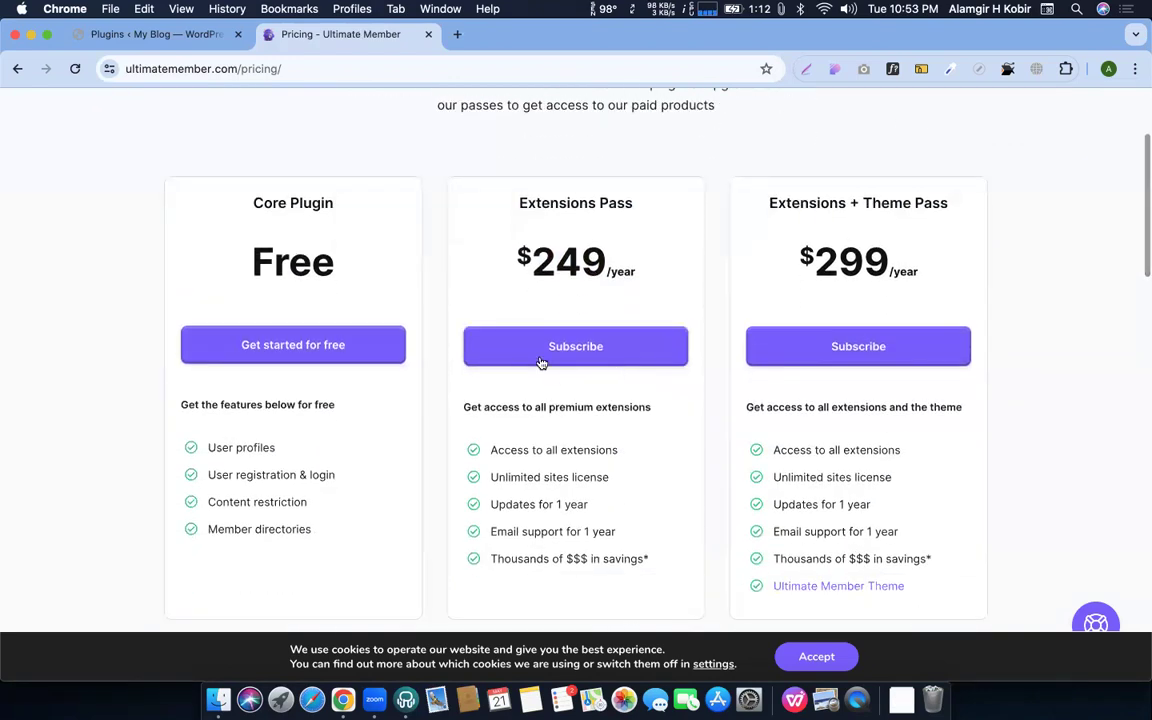
drag(512, 195, 690, 297)
click(586, 219)
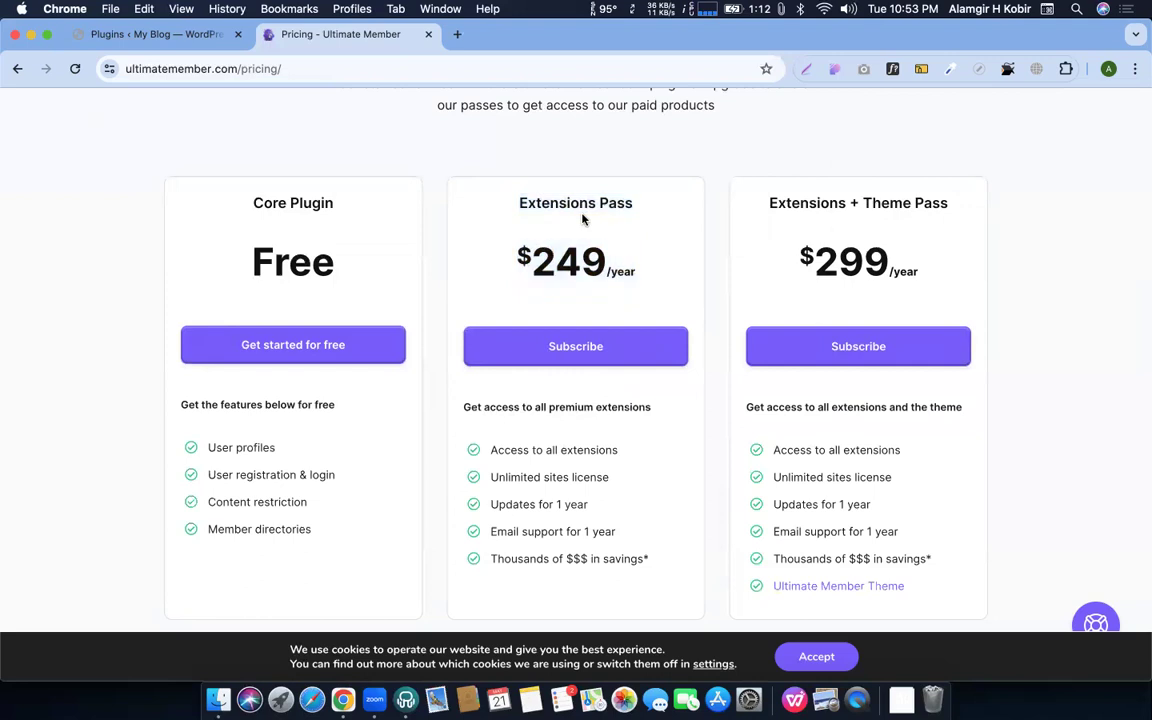
click(148, 33)
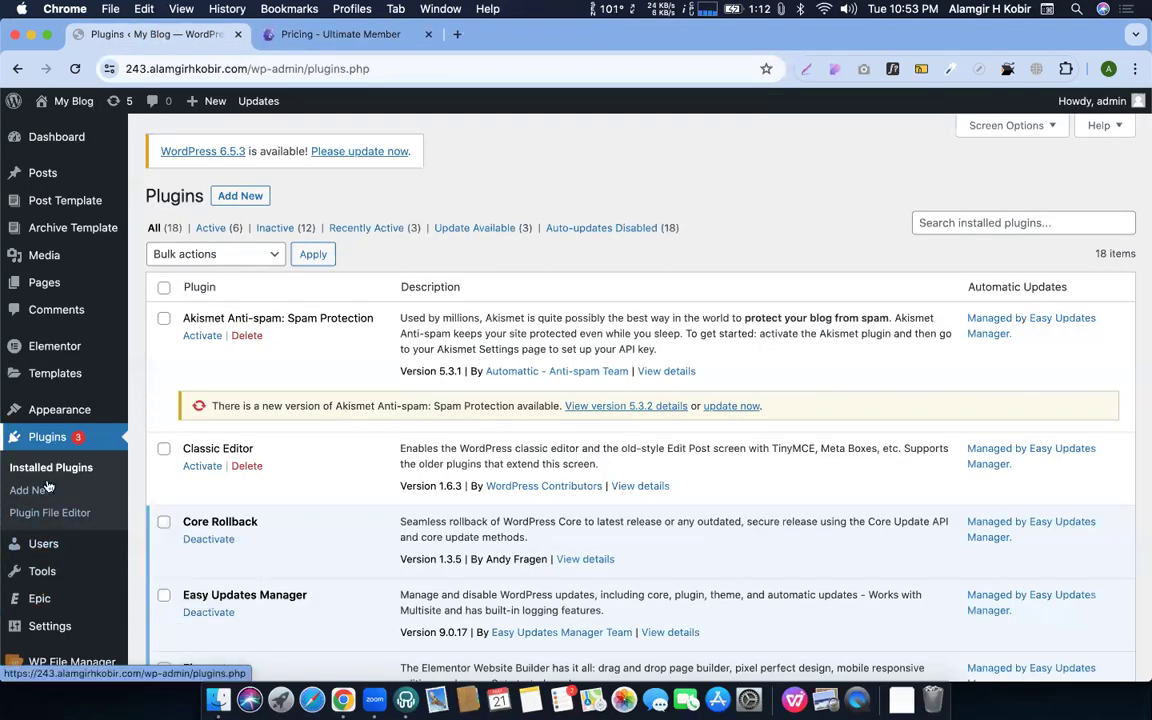
Select ultimate-member-2.2.4.zip on the Add New > Upload Plugin page
click(236, 195)
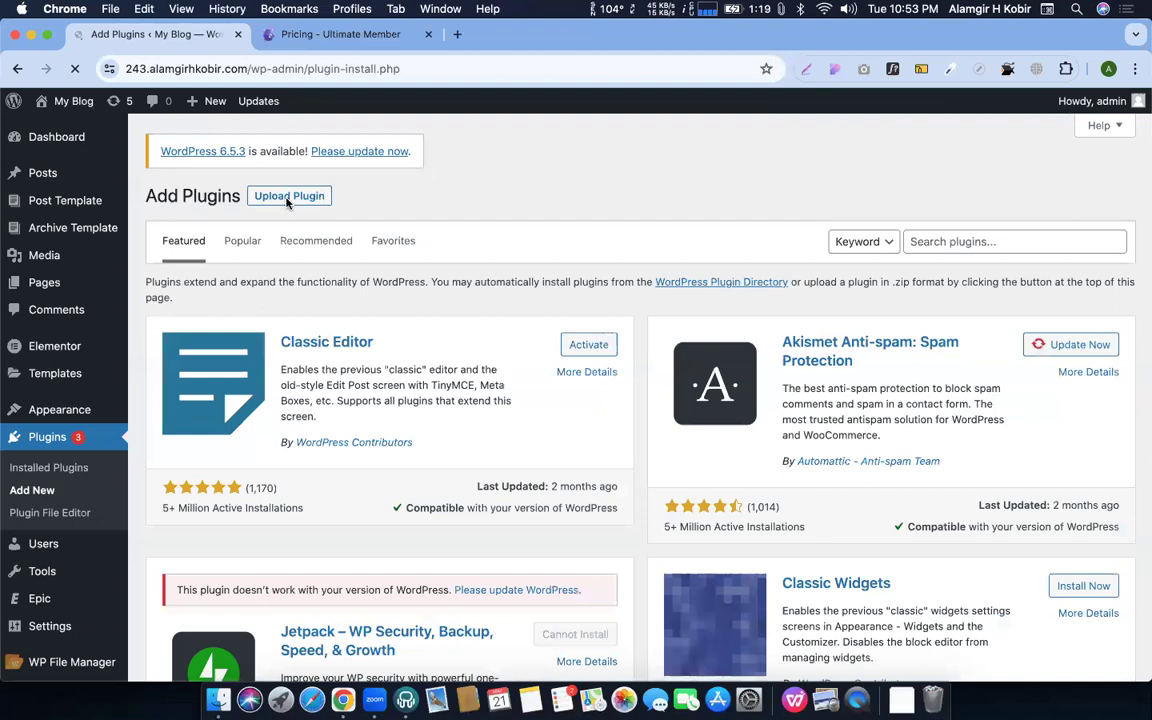
click(292, 194)
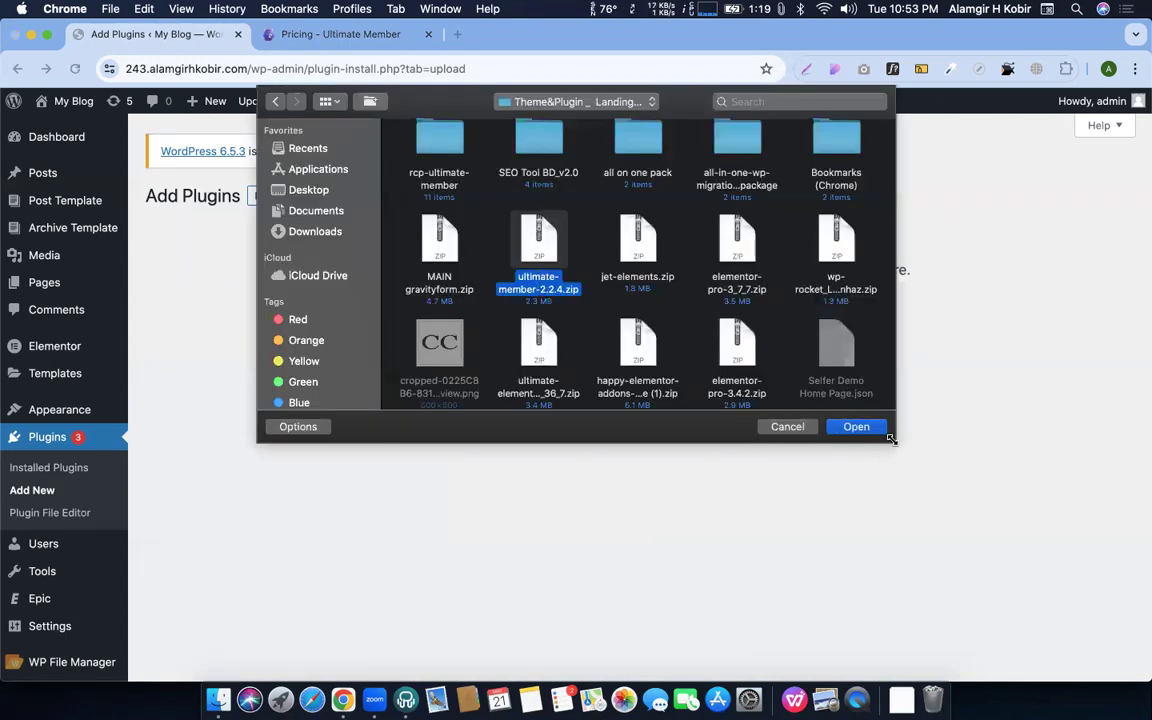
click(857, 427)
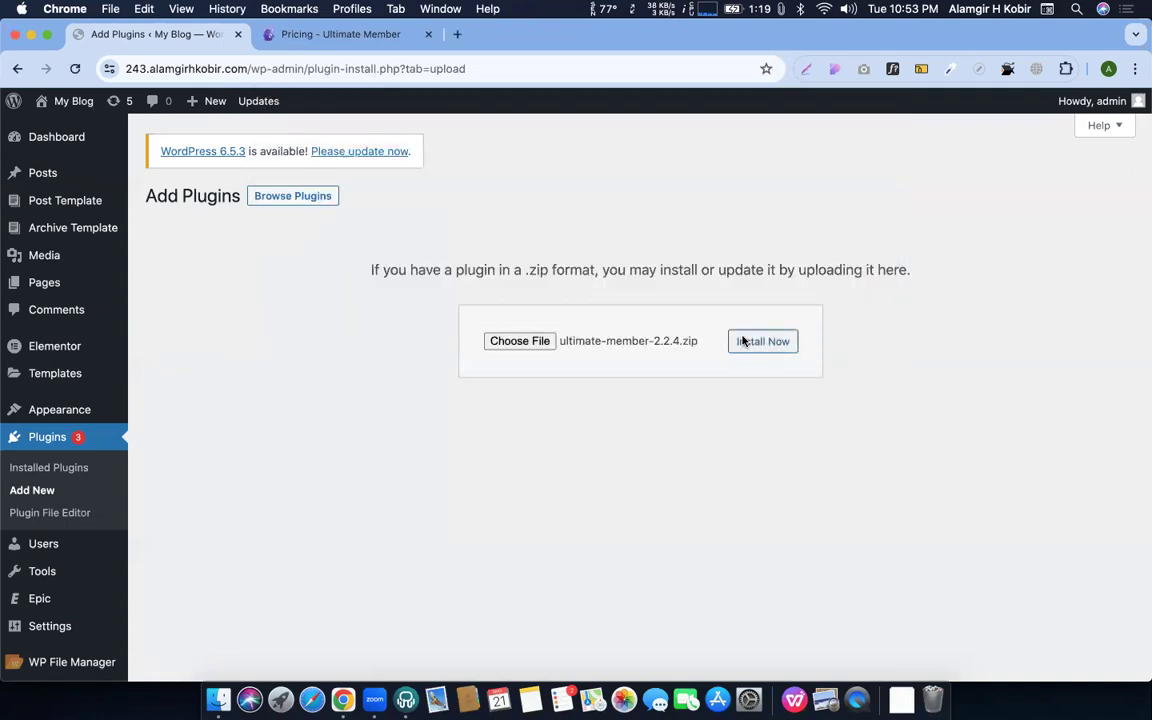
Install Ultimate Member from ultimate-member-2.2.4.zip and activate it
click(745, 340)
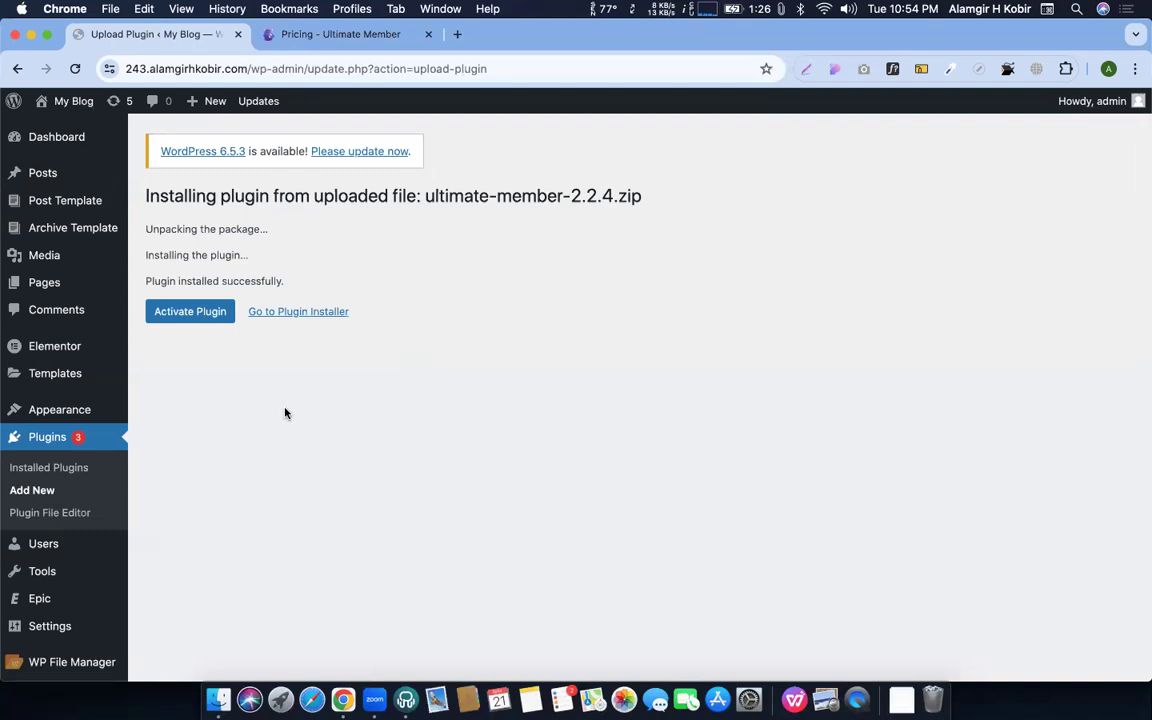
click(174, 308)
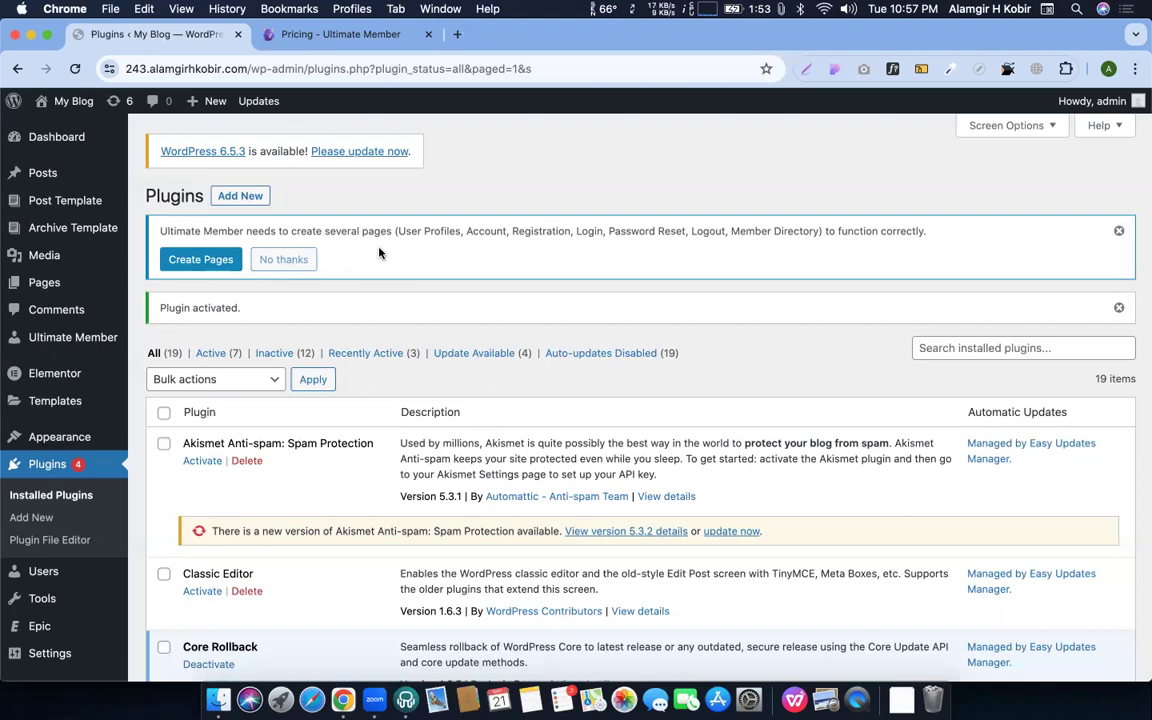
Review Ultimate Member's required-pages notice and let it create those pages
scroll(378, 231, down, 1)
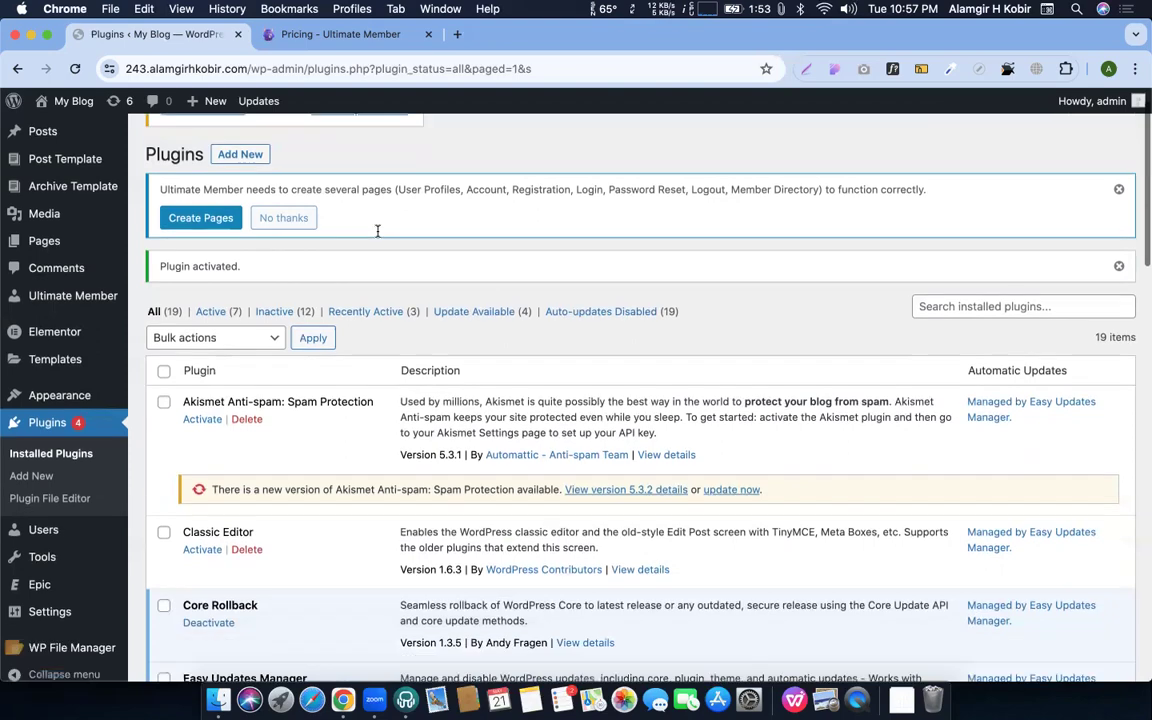
scroll(378, 380, down, 10)
scroll(379, 389, up, 10)
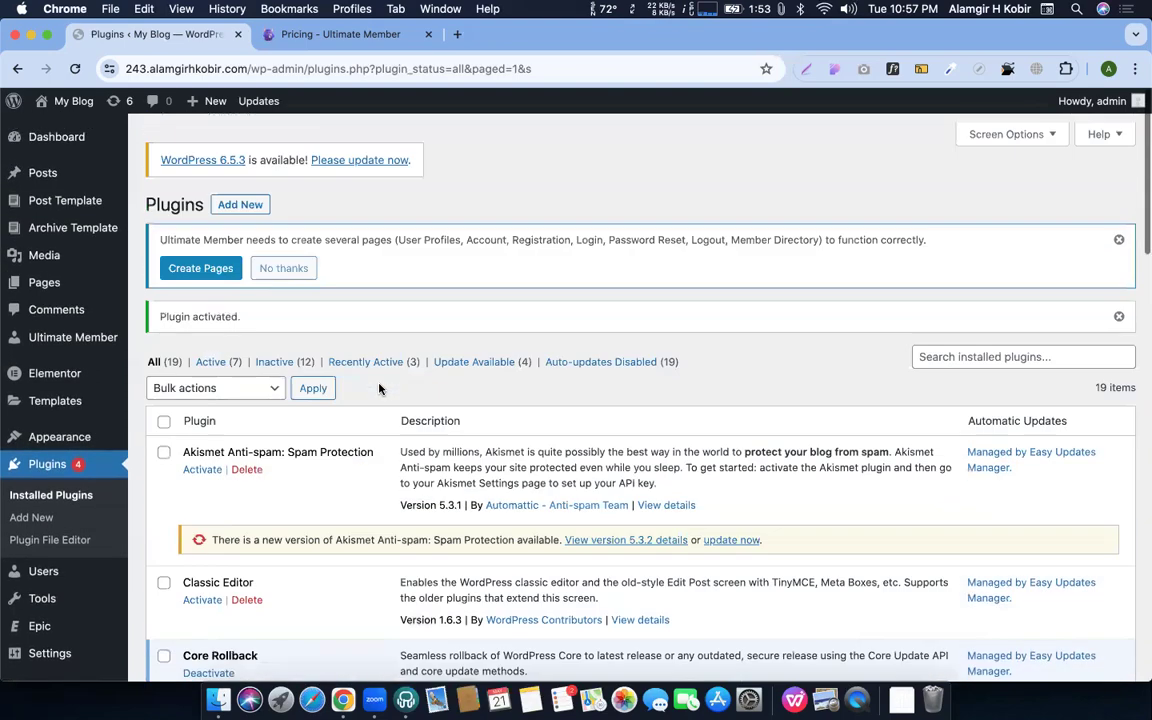
scroll(379, 389, down, 1)
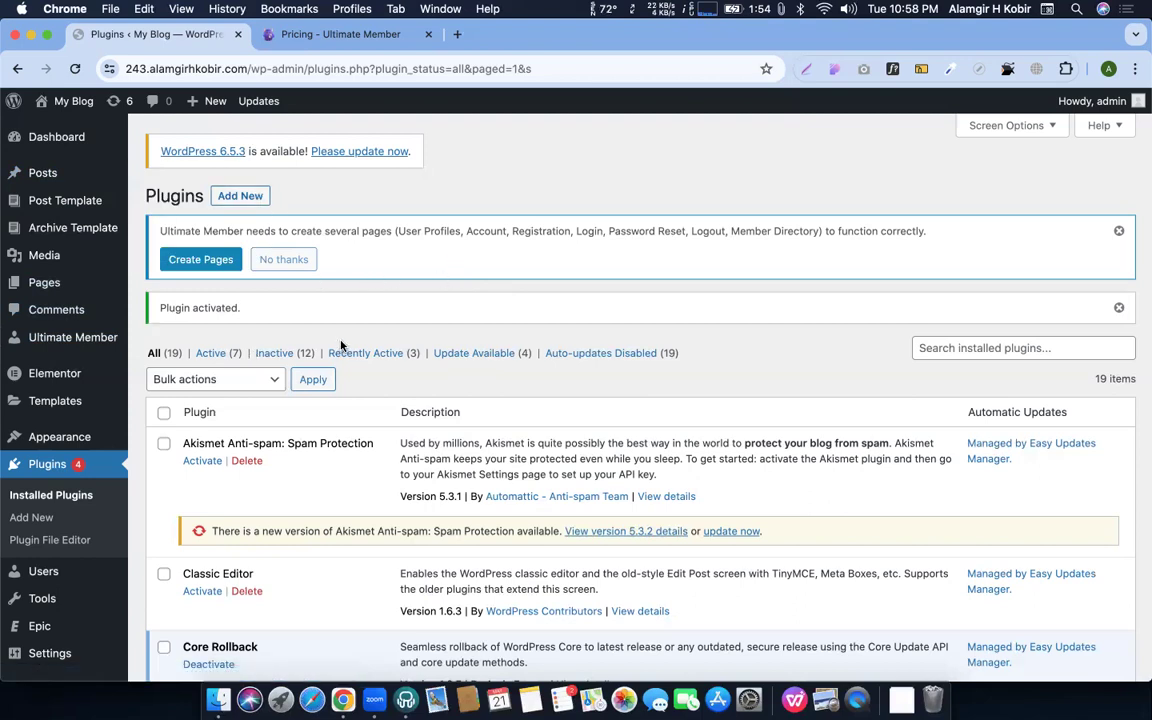
triple_click(172, 231)
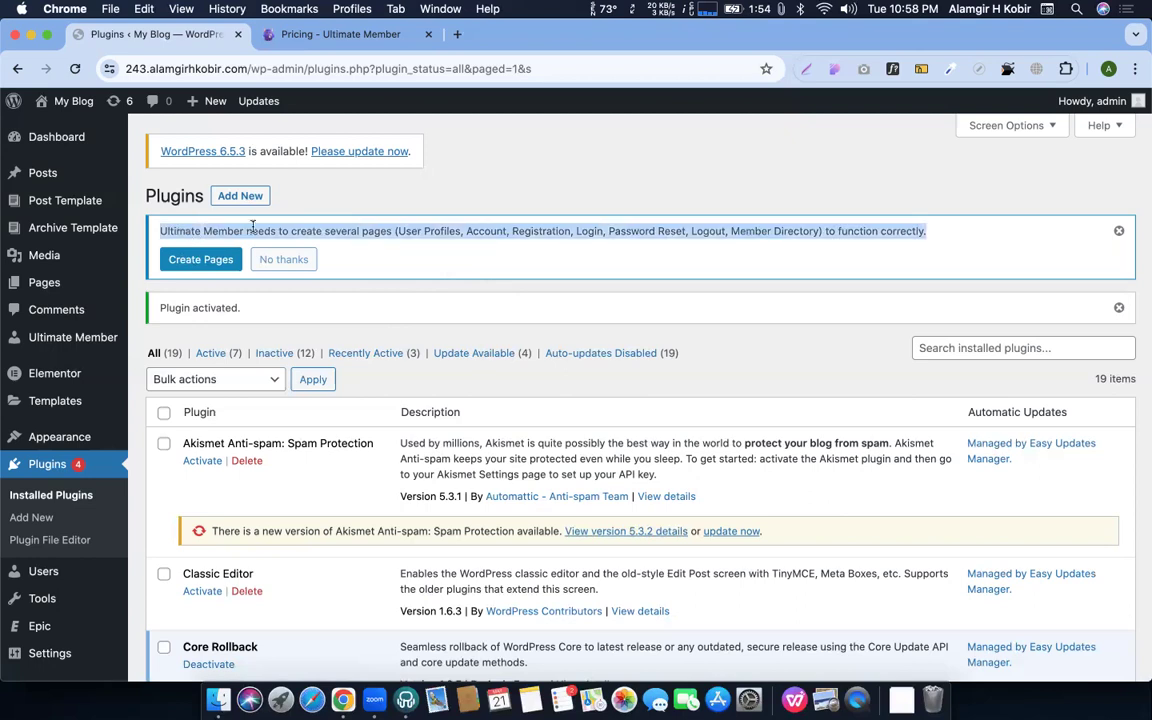
click(320, 228)
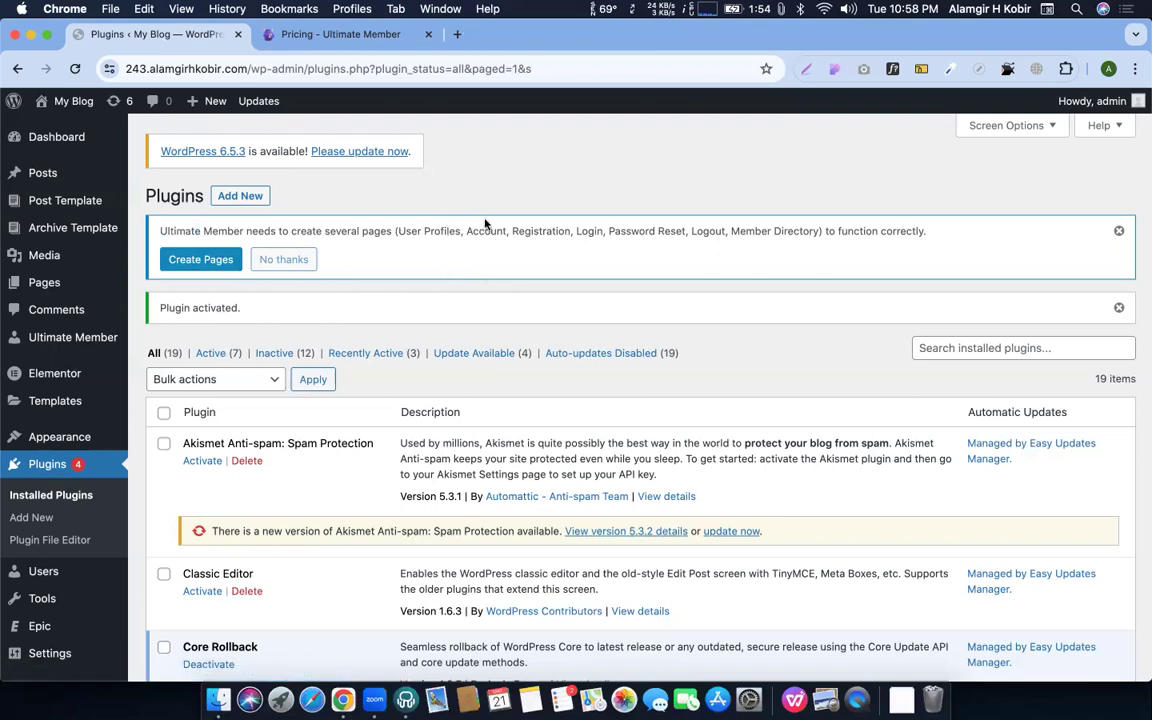
click(188, 259)
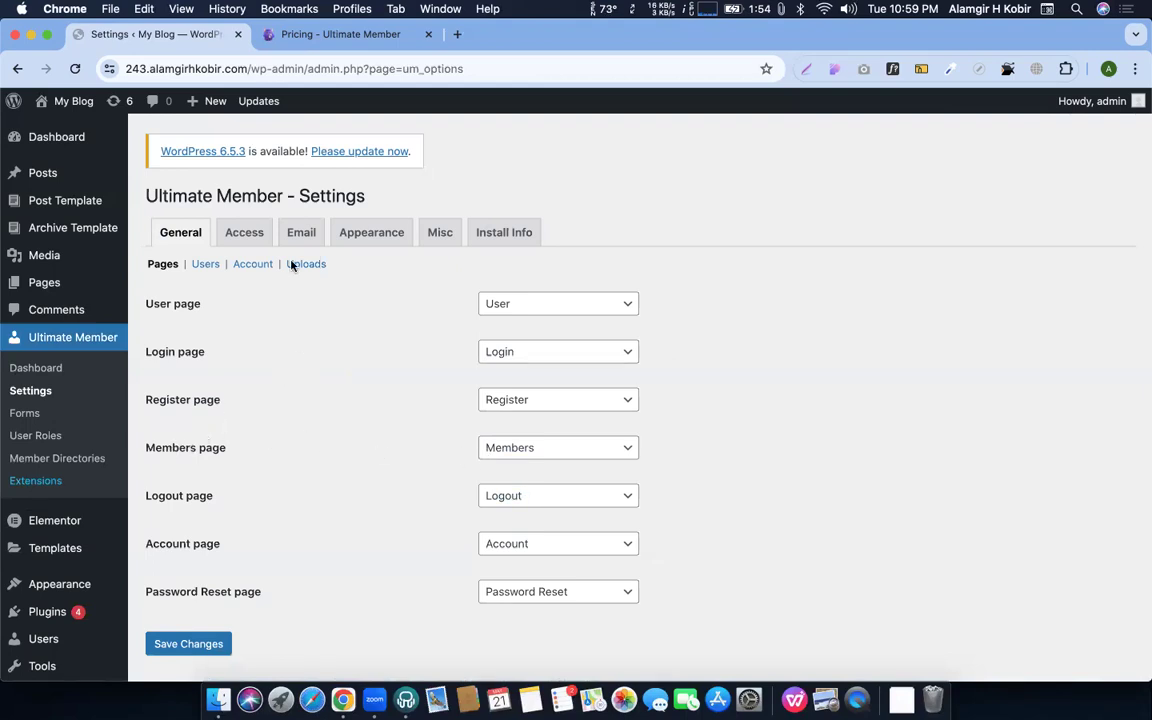
Confirm the Login page assignment in Ultimate Member's Pages settings and save the changes
drag(140, 303, 237, 309)
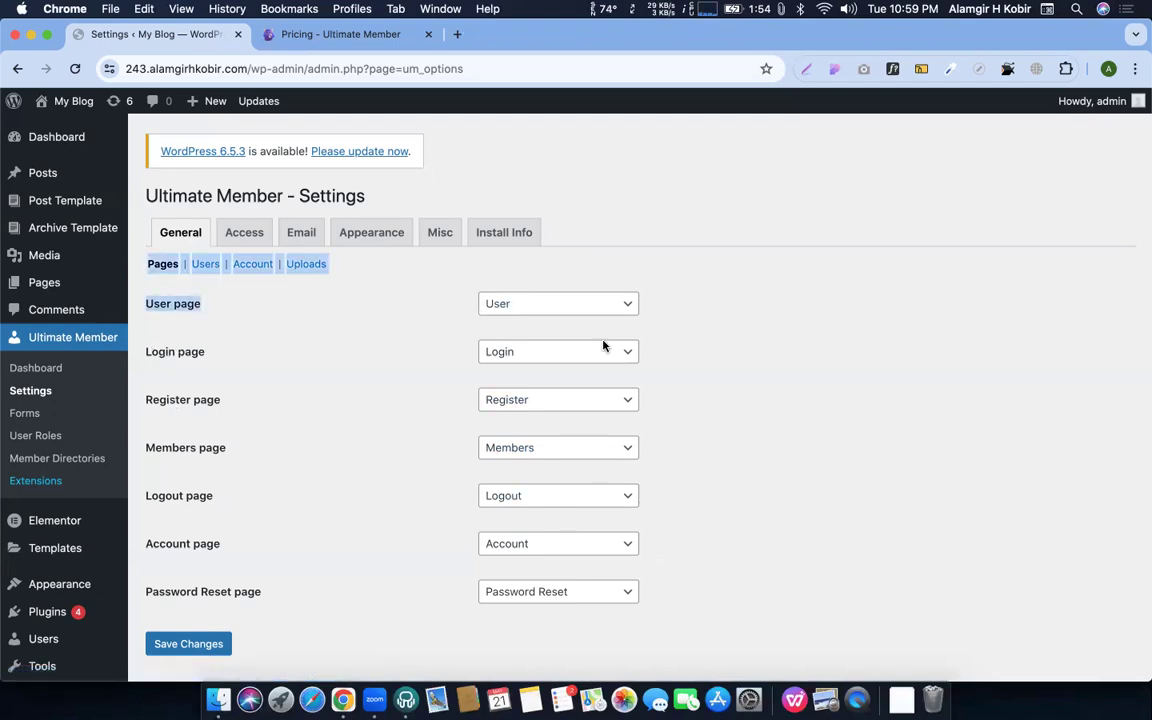
click(705, 374)
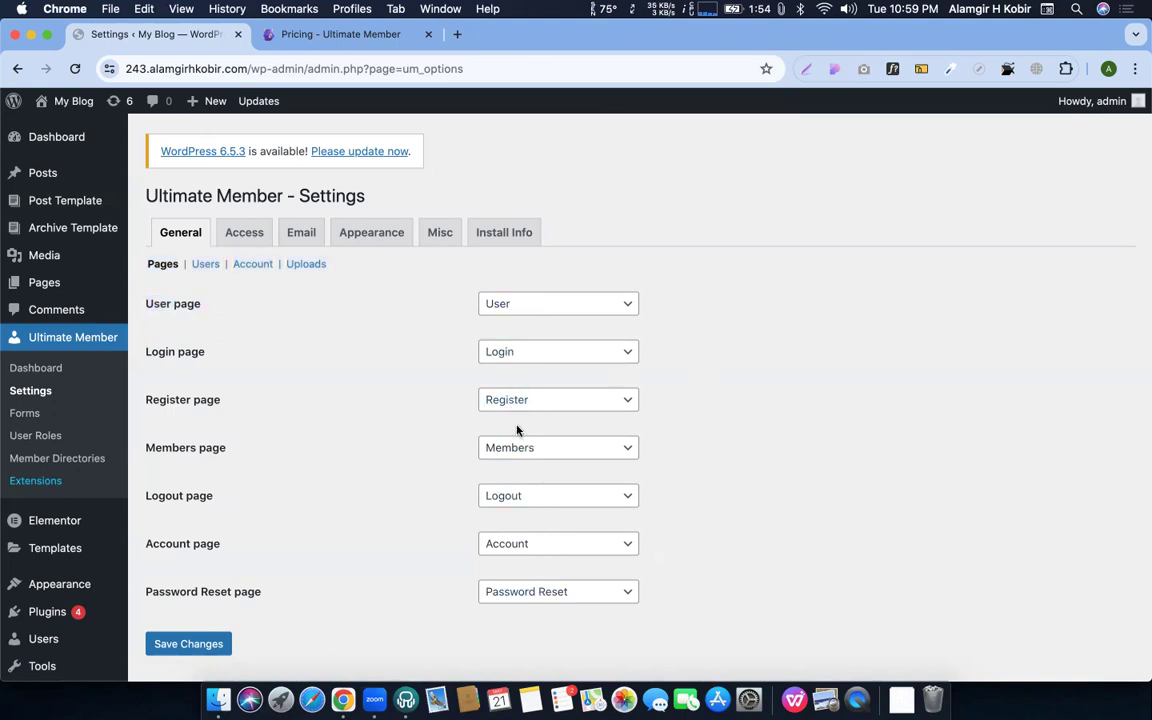
click(517, 357)
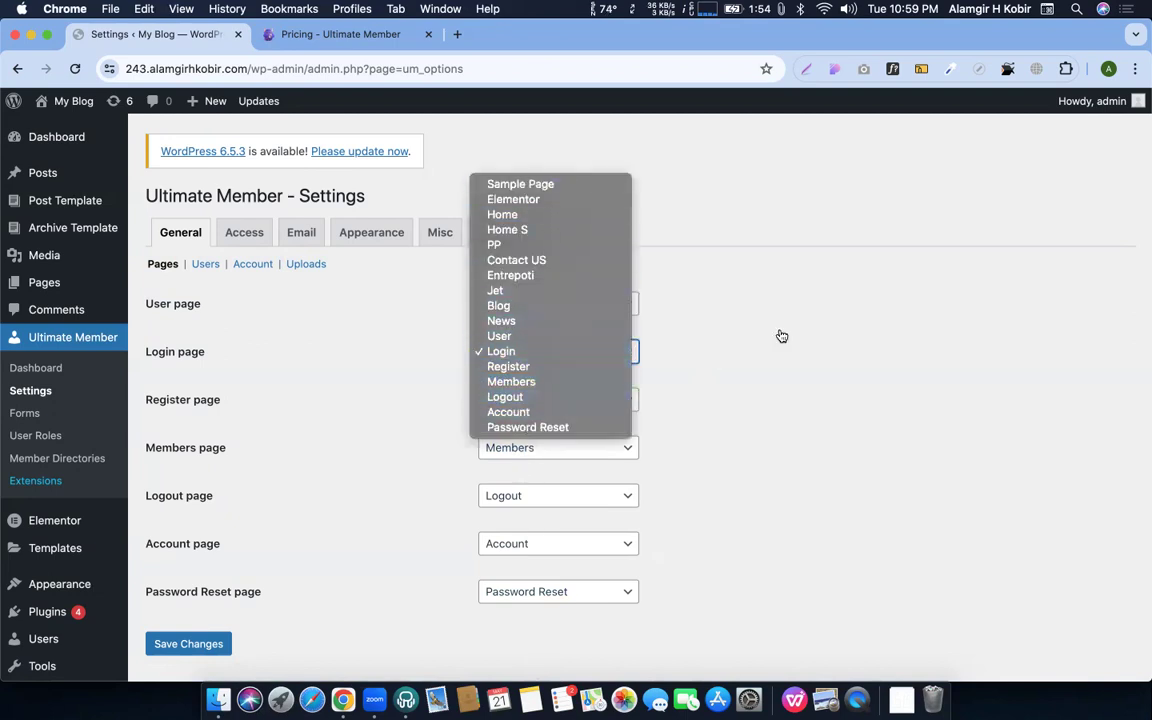
click(781, 335)
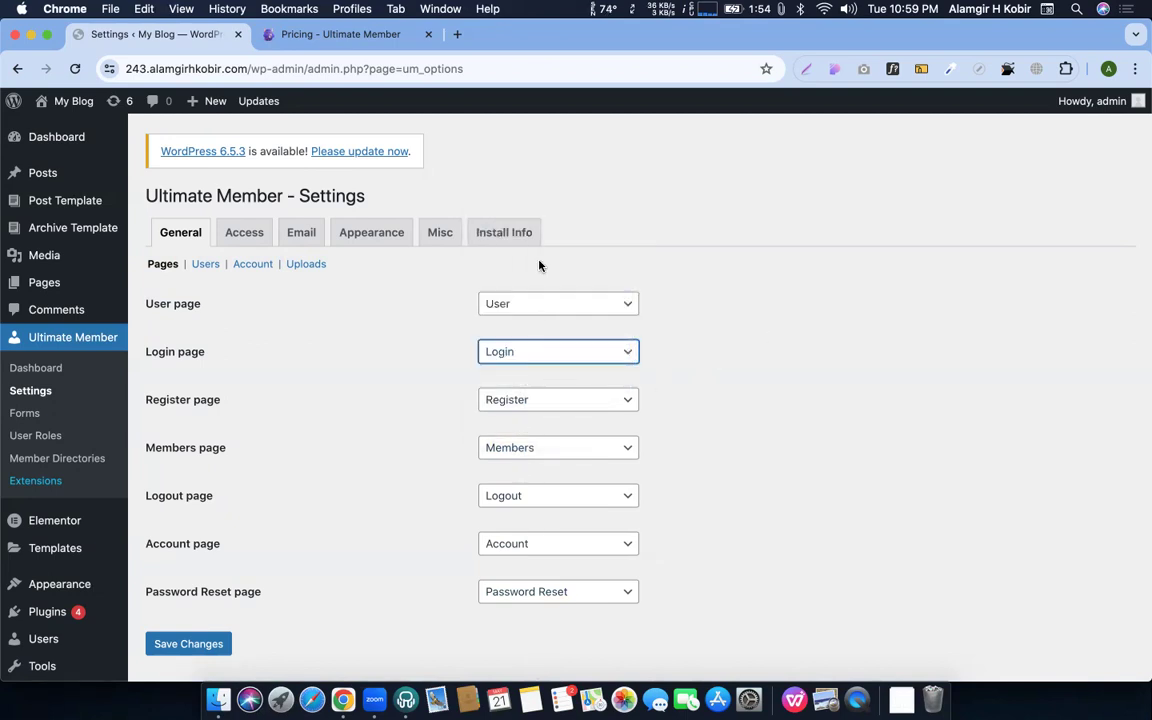
click(745, 359)
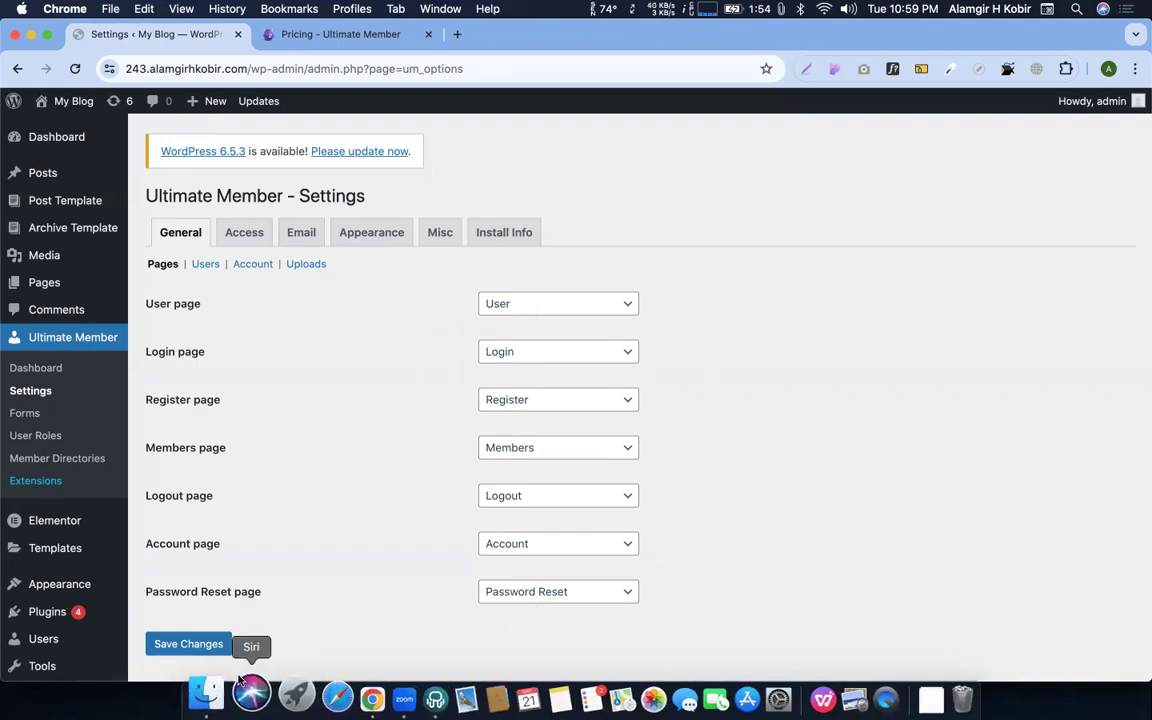
click(212, 652)
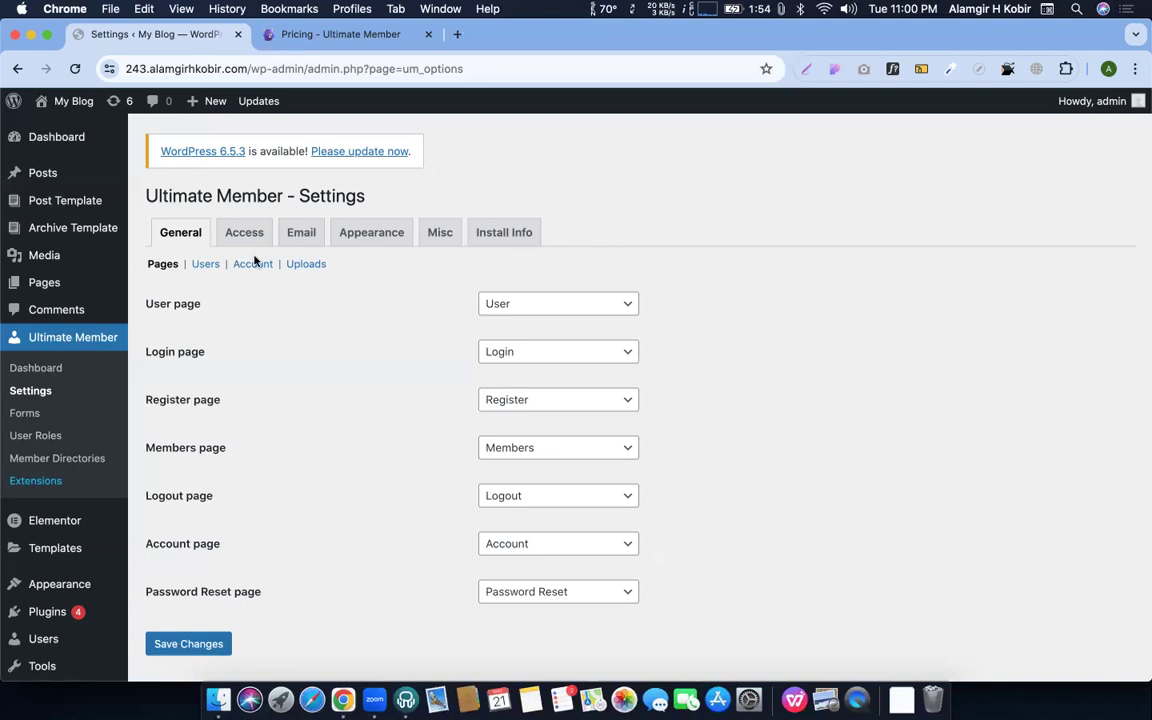
Recheck that Login is still assigned, then go to the site's Pages list
click(525, 351)
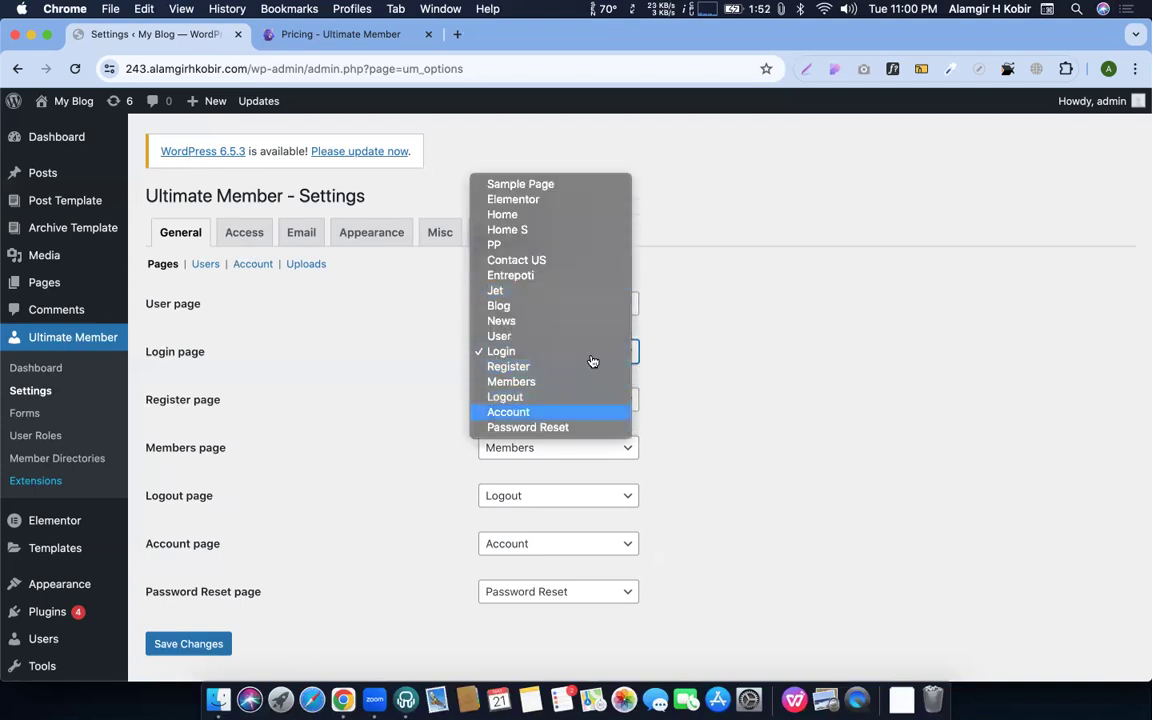
click(808, 325)
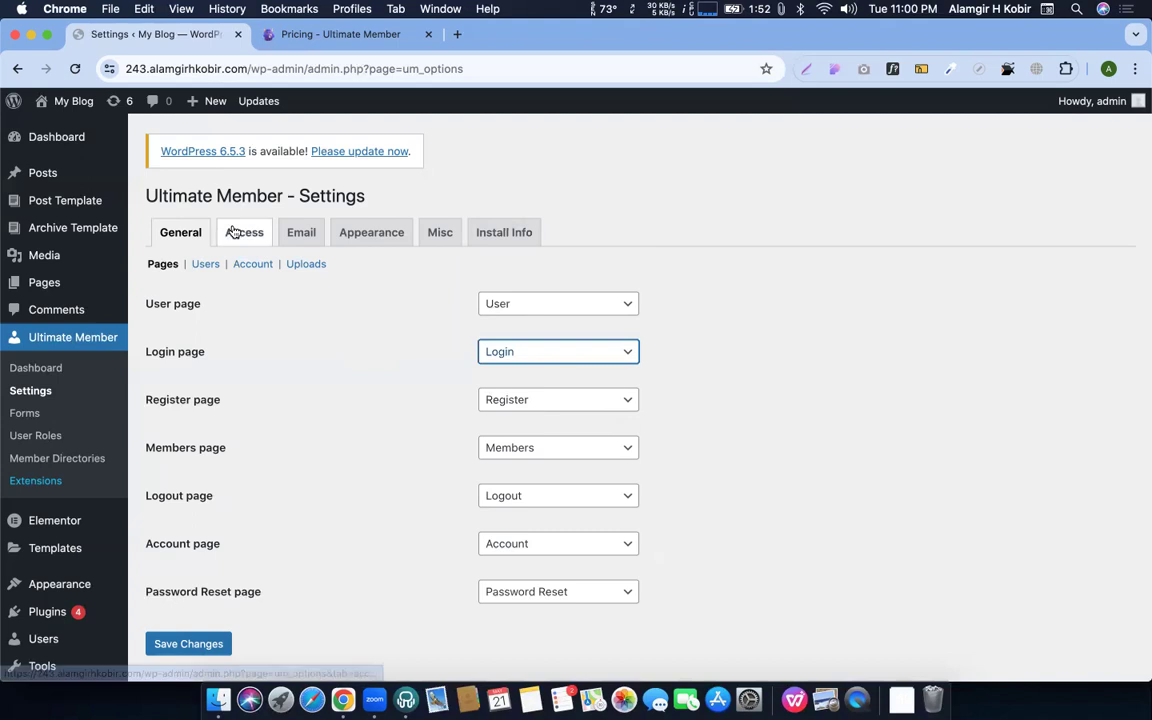
click(28, 292)
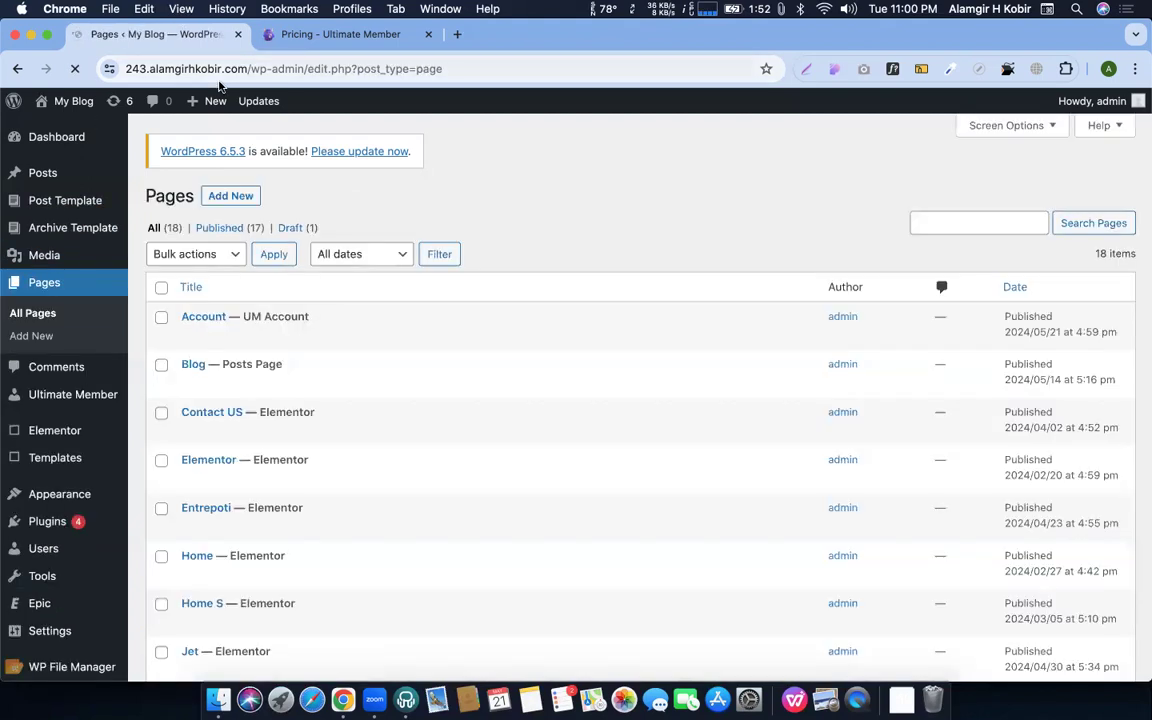
Find the Login page in the Pages list and open it in the block editor
scroll(206, 391, down, 5)
scroll(215, 530, down, 4)
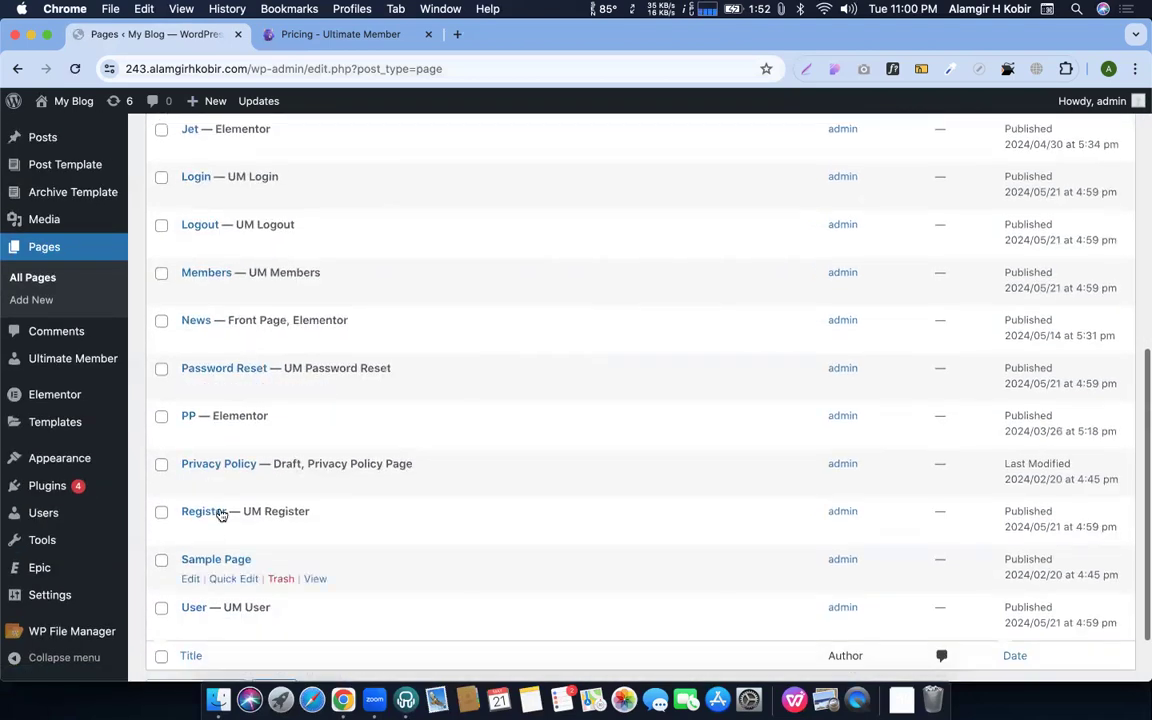
scroll(200, 340, up, 3)
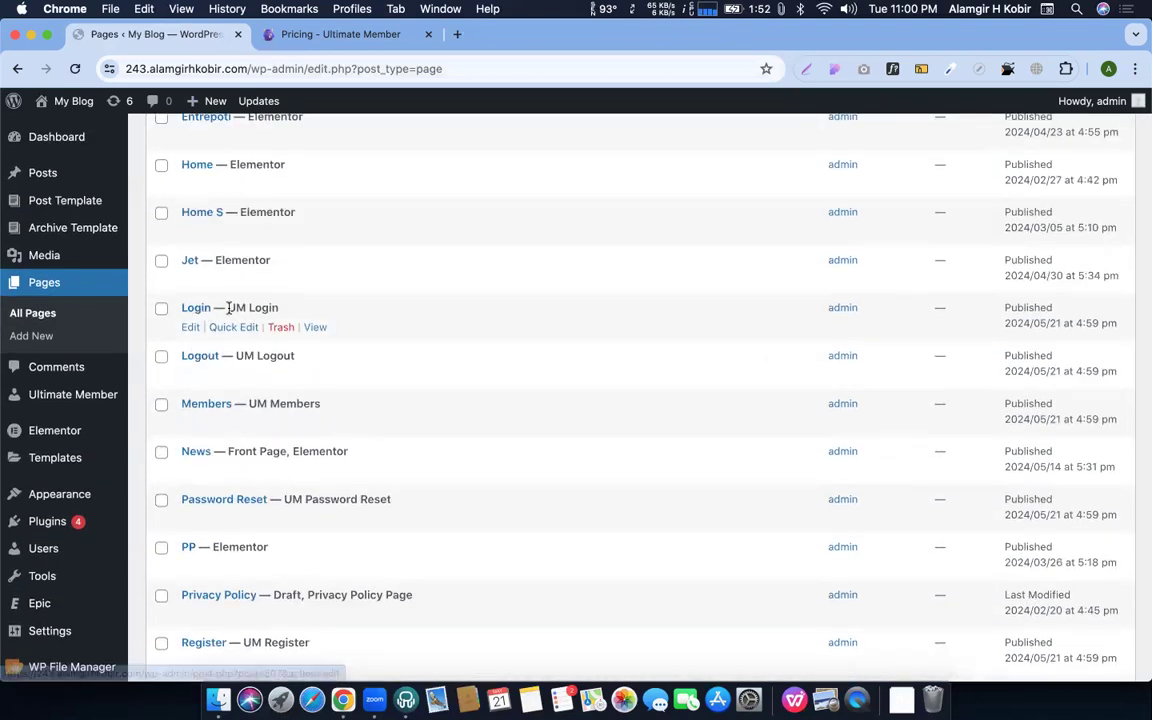
click(190, 327)
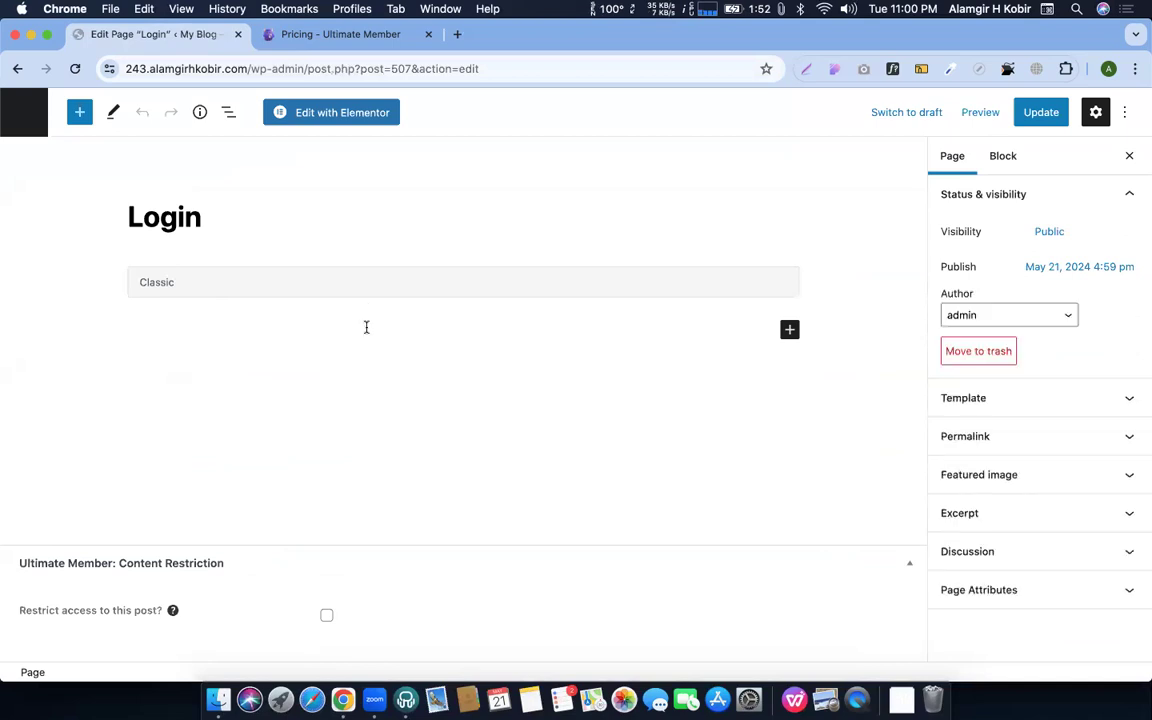
Verify the Login page contains the [ultimatemember form_id="503"] shortcode, then return to Pages
click(145, 305)
drag(128, 343, 372, 349)
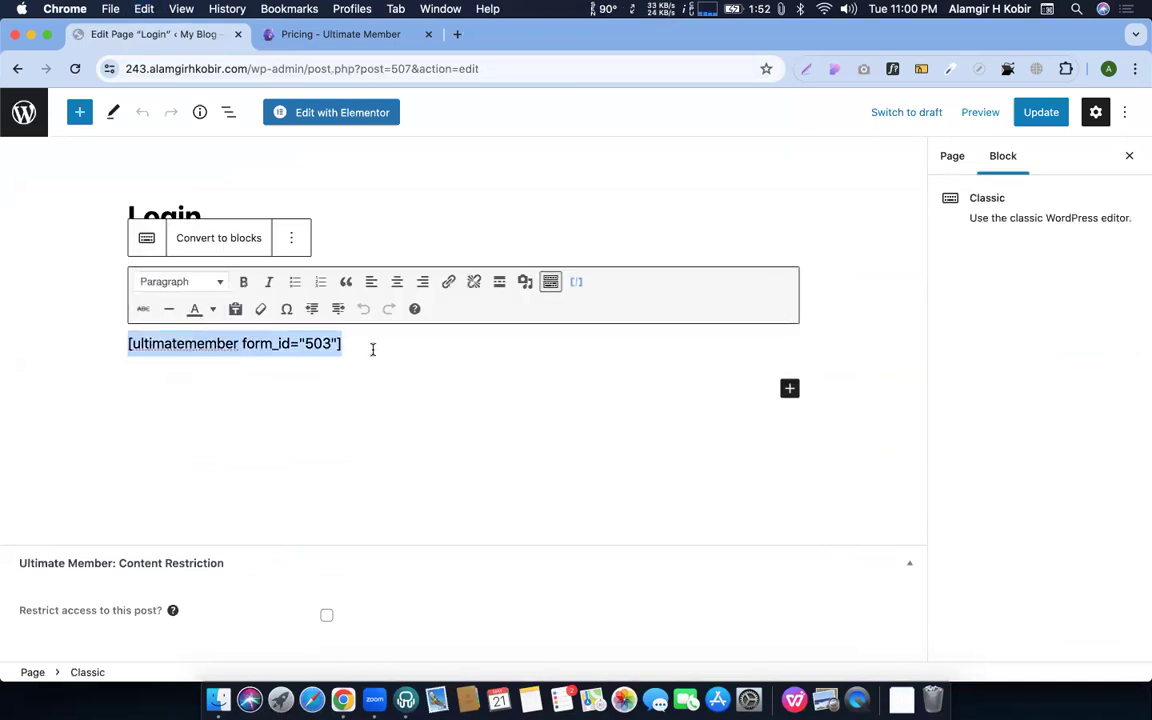
click(24, 112)
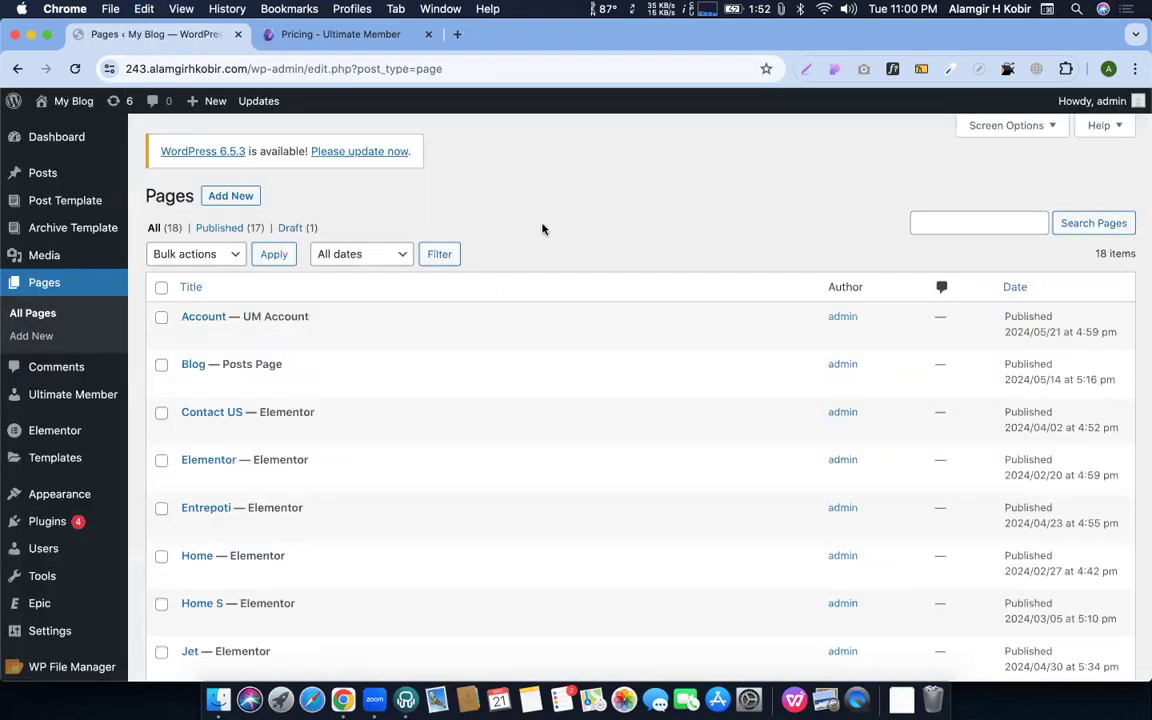
scroll(419, 304, down, 4)
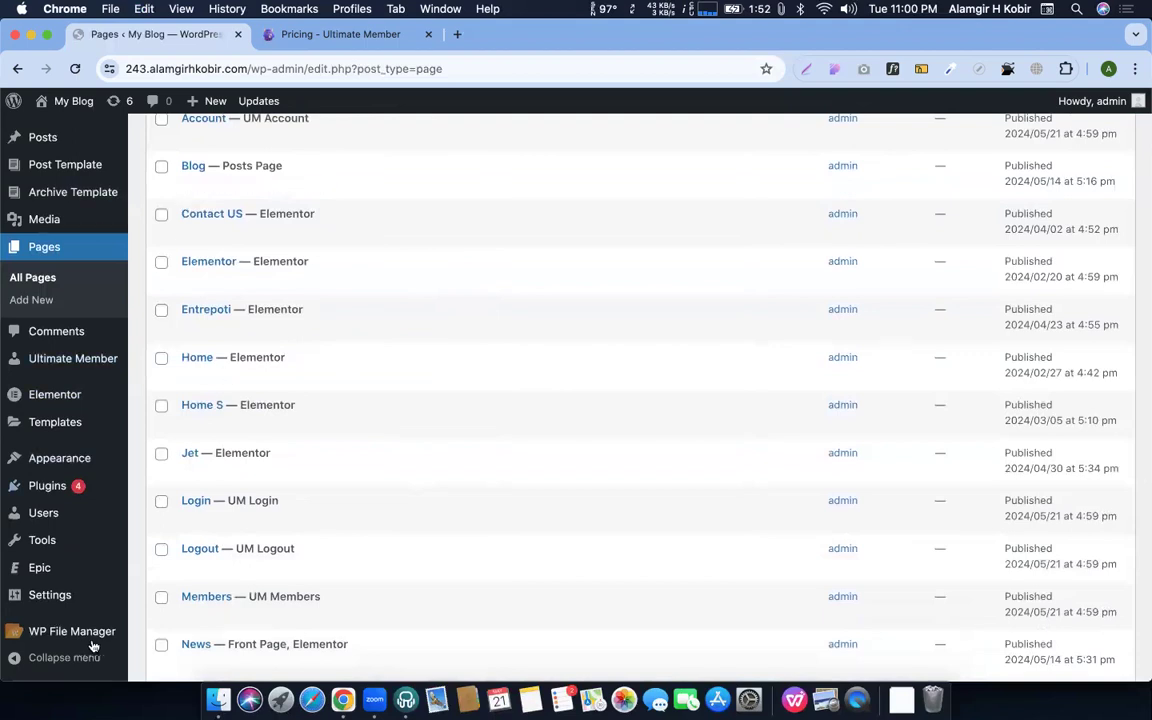
scroll(442, 507, down, 8)
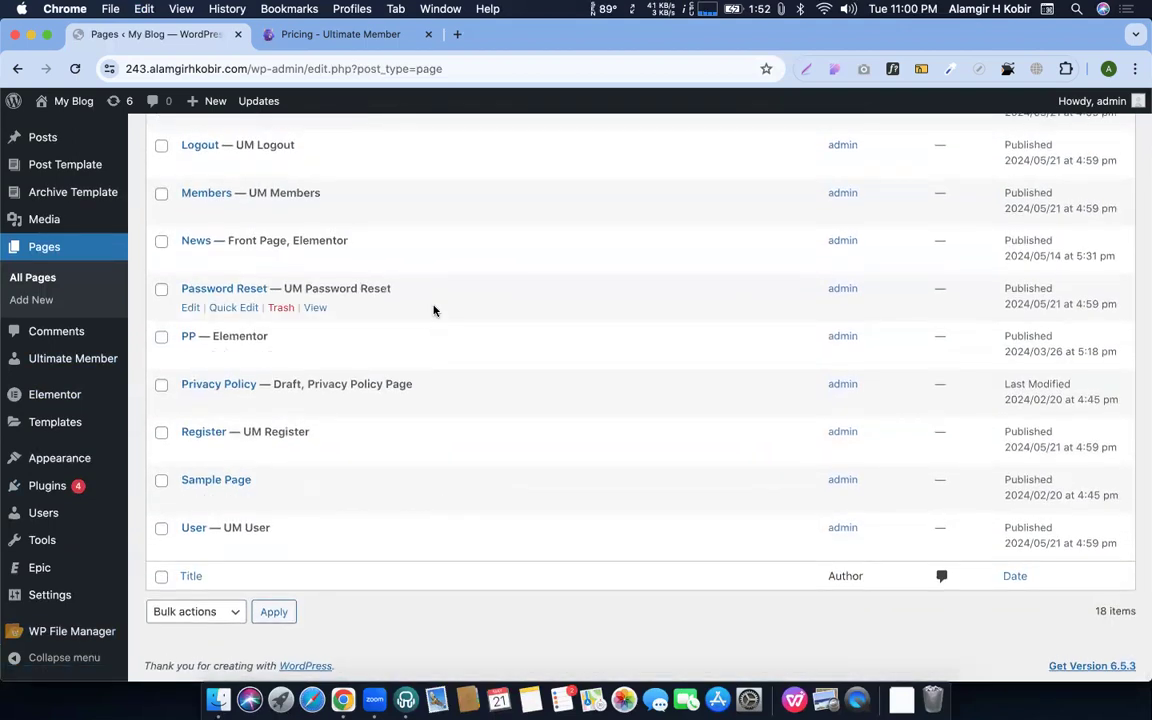
scroll(434, 311, up, 12)
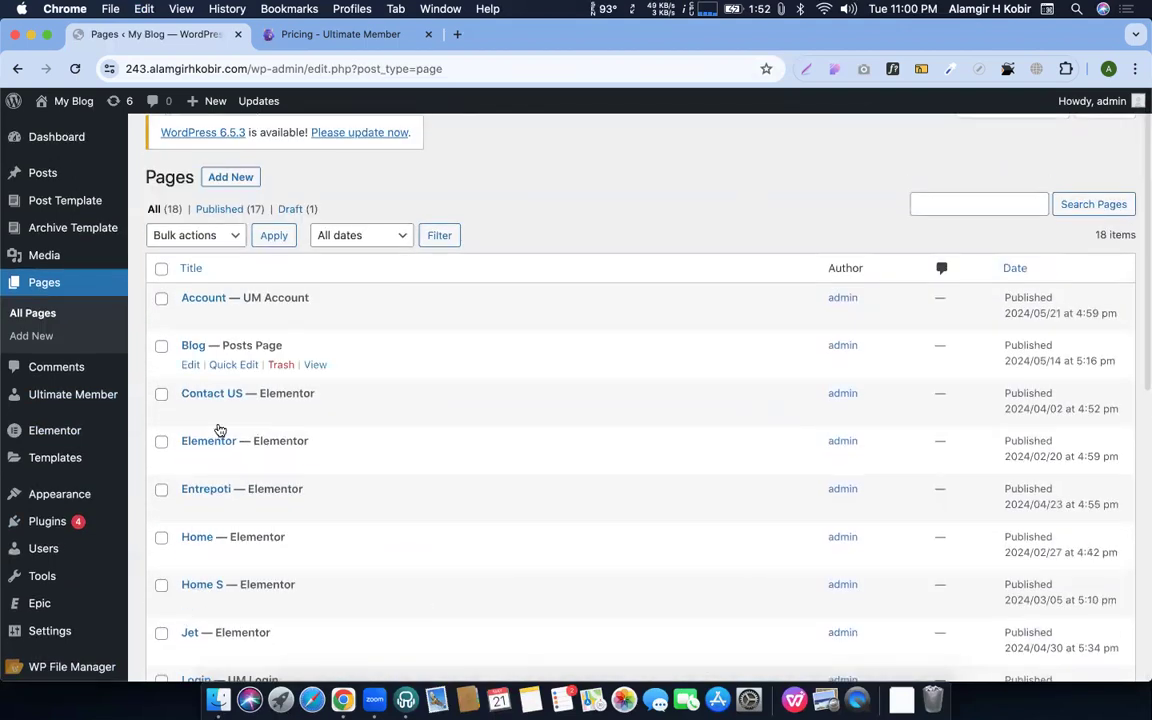
scroll(247, 510, down, 10)
scroll(247, 506, up, 12)
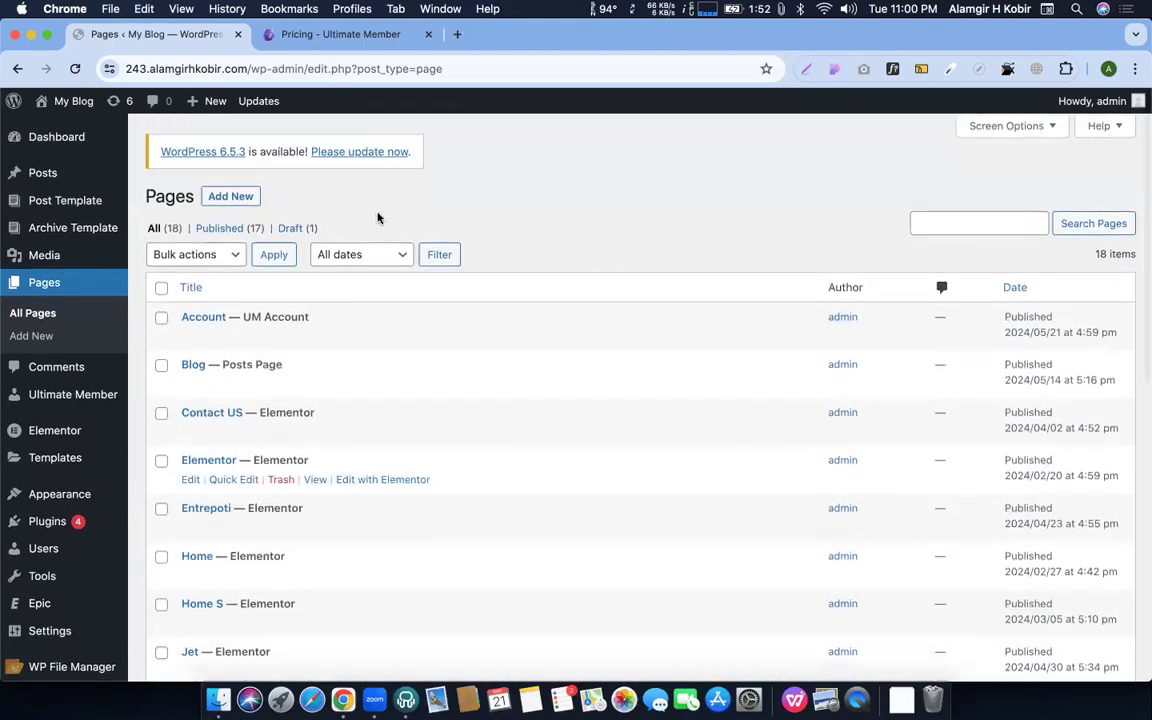
Review the Users settings under Ultimate Member > Settings > General, then return to Pages
click(78, 398)
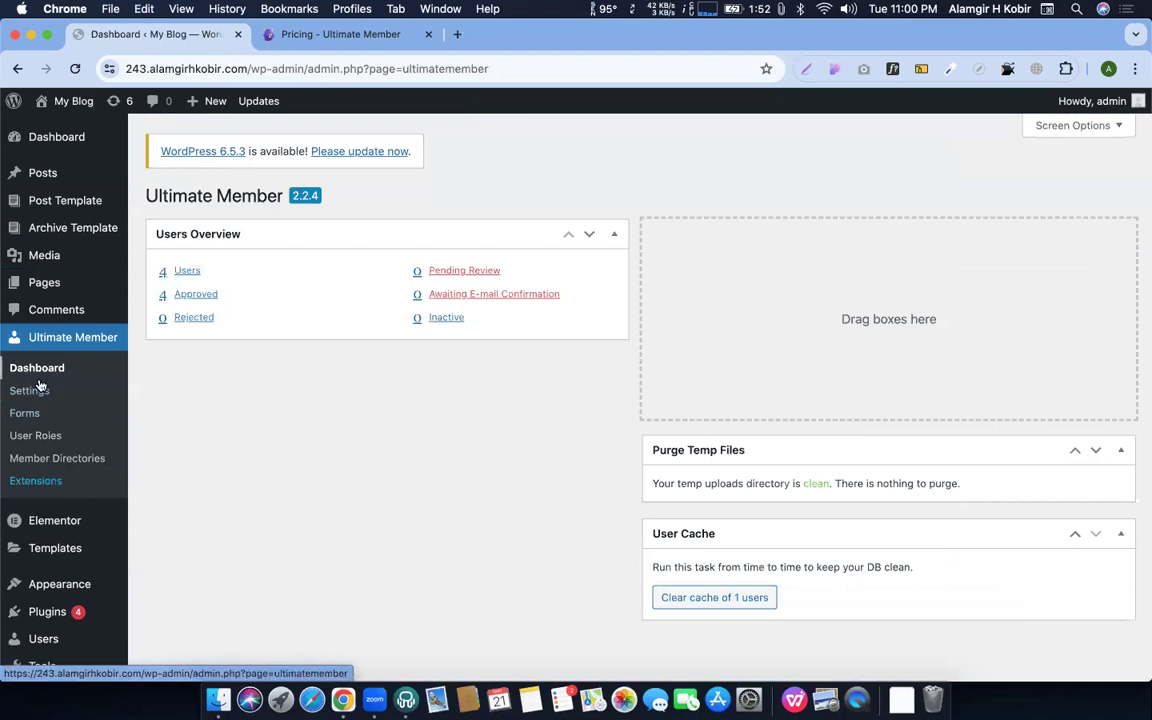
click(30, 390)
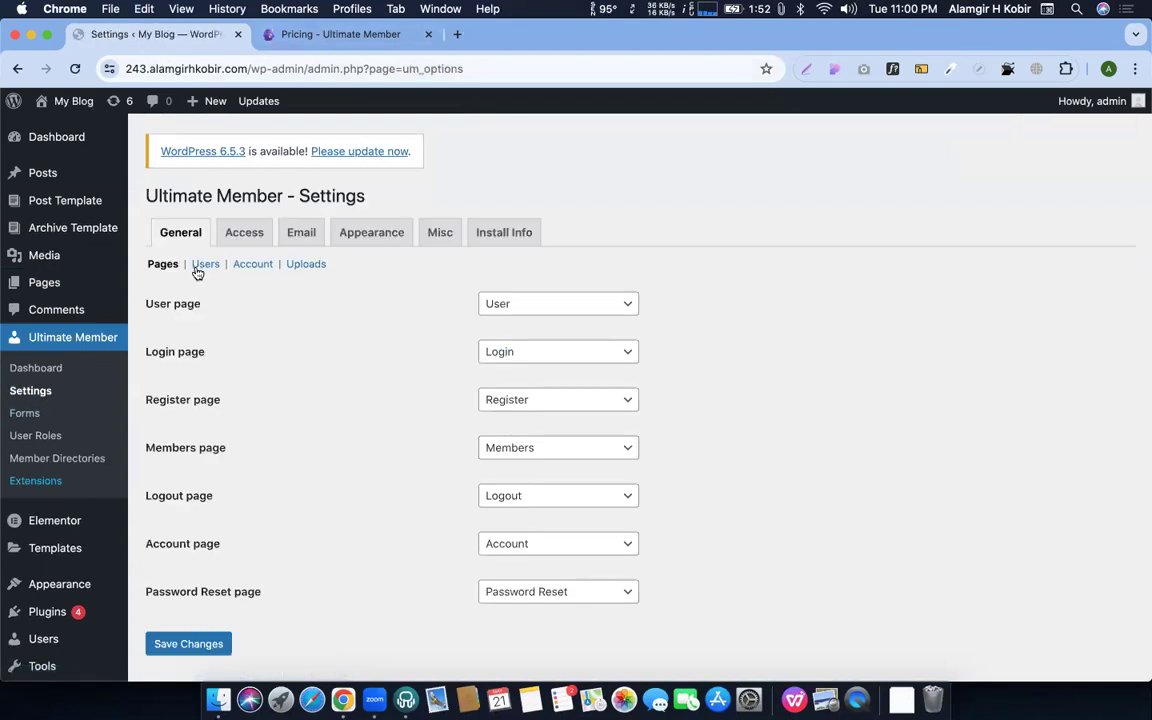
click(200, 268)
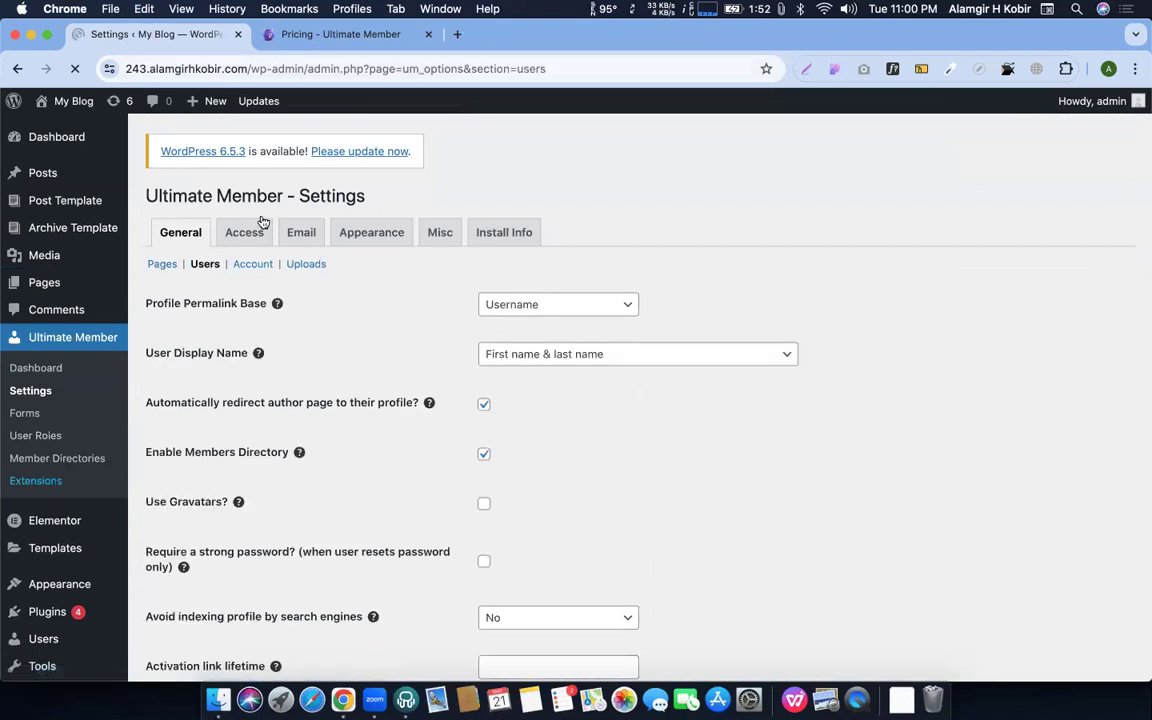
scroll(386, 368, down, 3)
scroll(387, 370, up, 3)
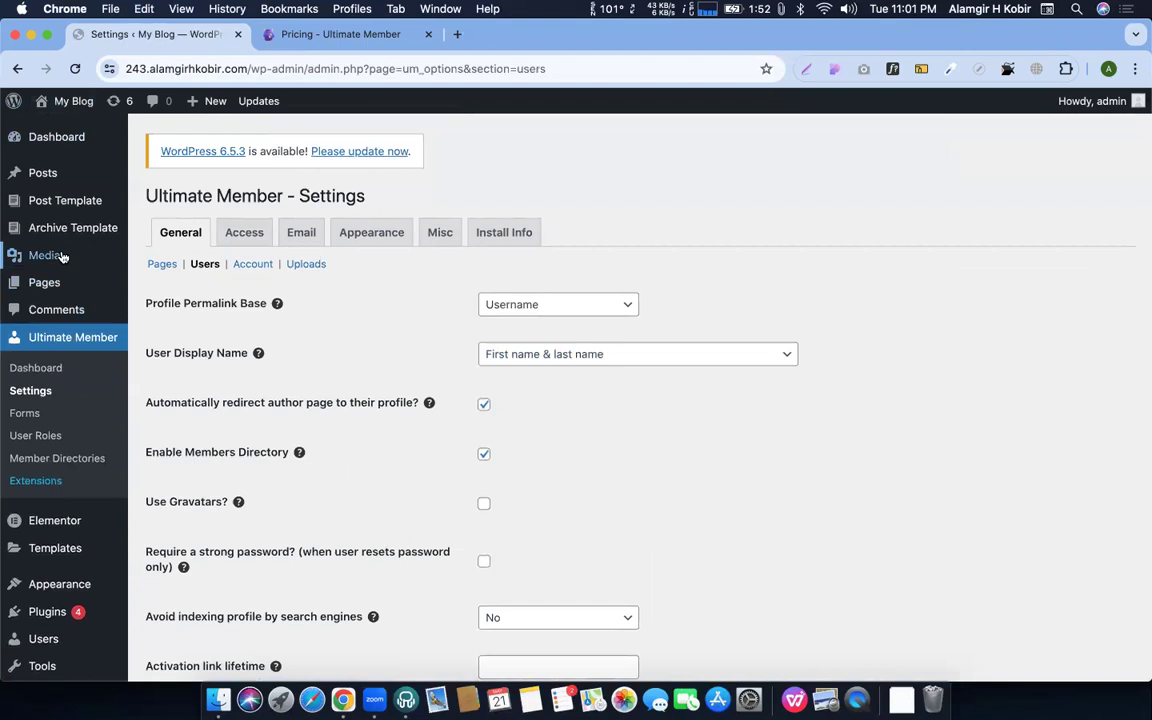
click(48, 283)
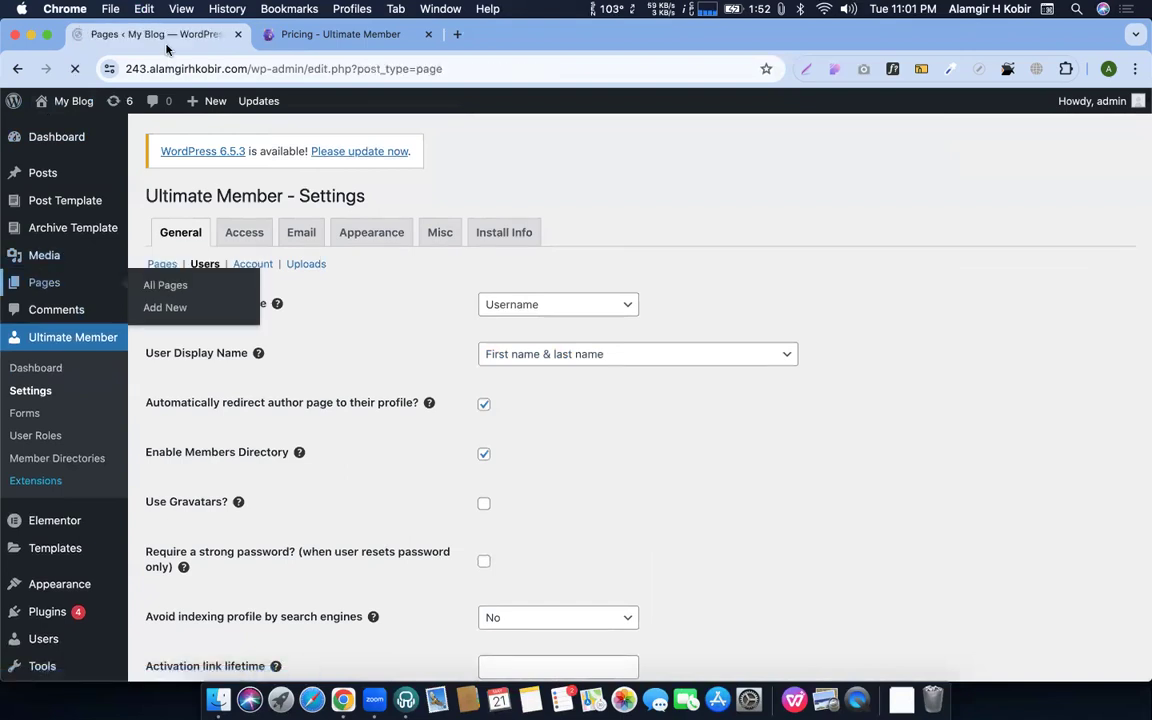
Open the live Login page in a new tab to see it while logged in
scroll(300, 320, down, 5)
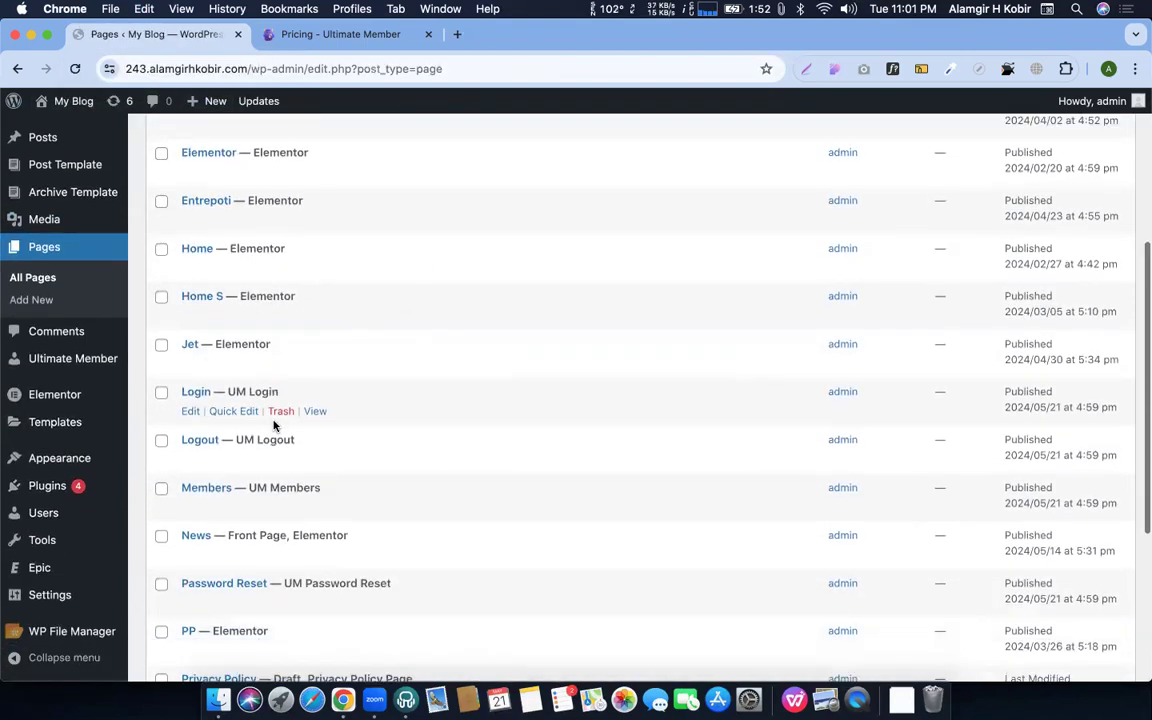
scroll(274, 425, down, 2)
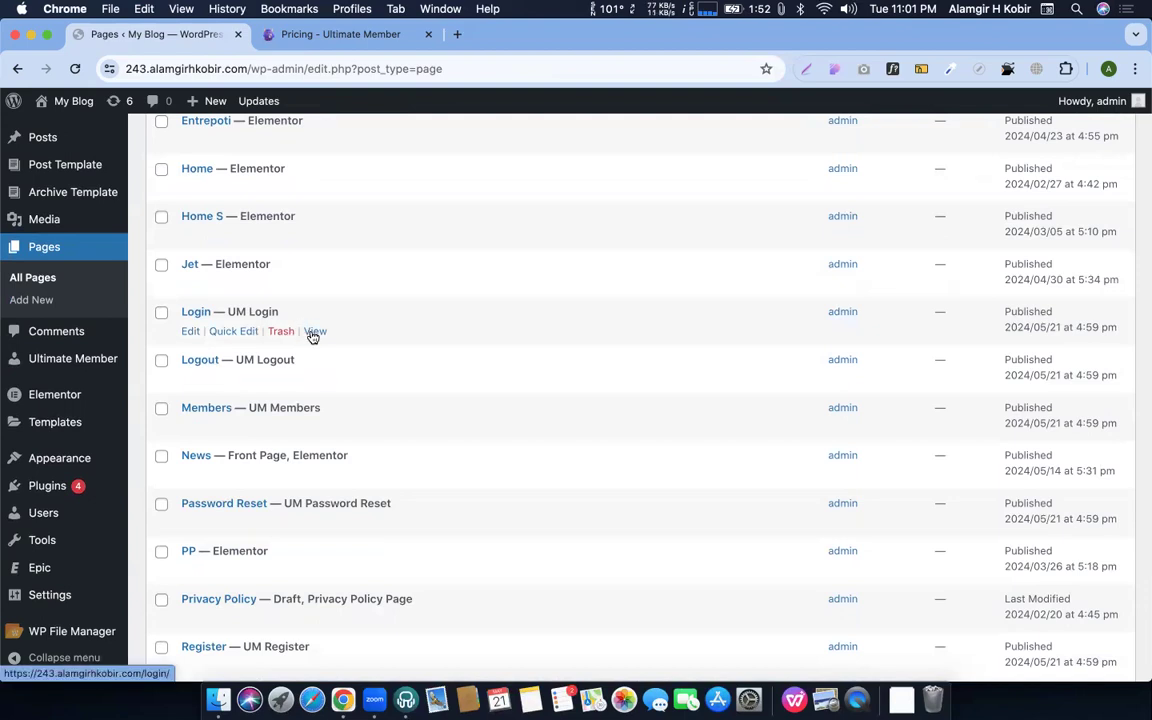
super+click(312, 332)
click(335, 30)
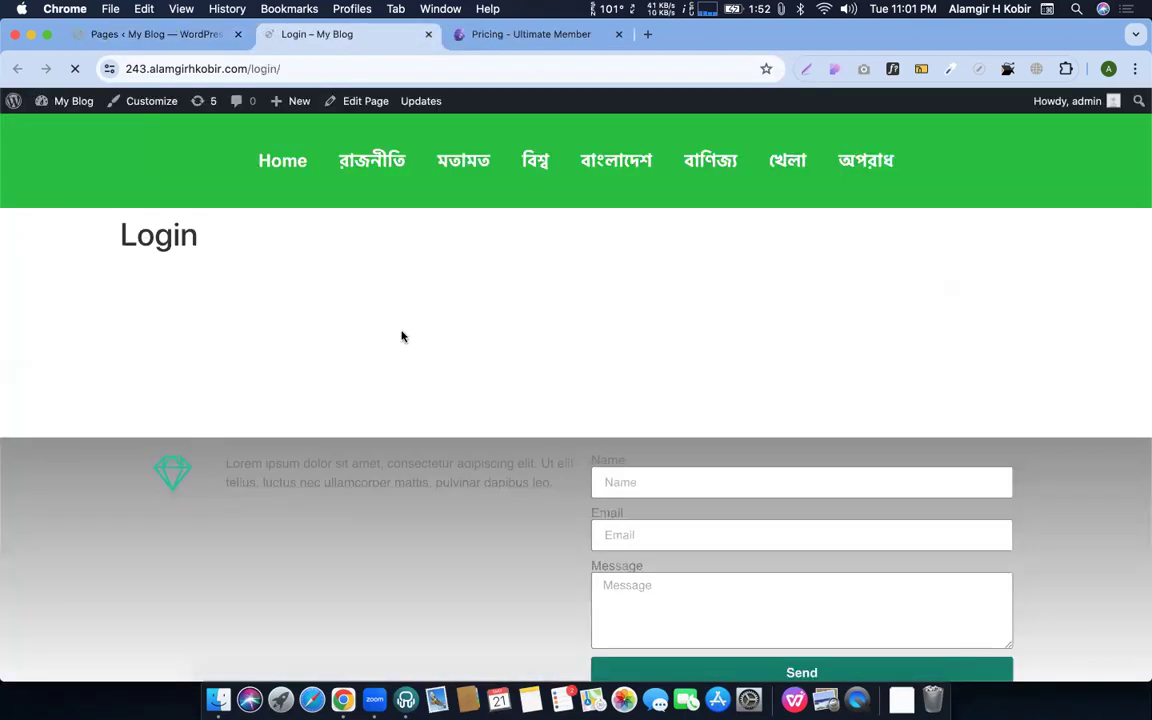
drag(121, 234, 700, 392)
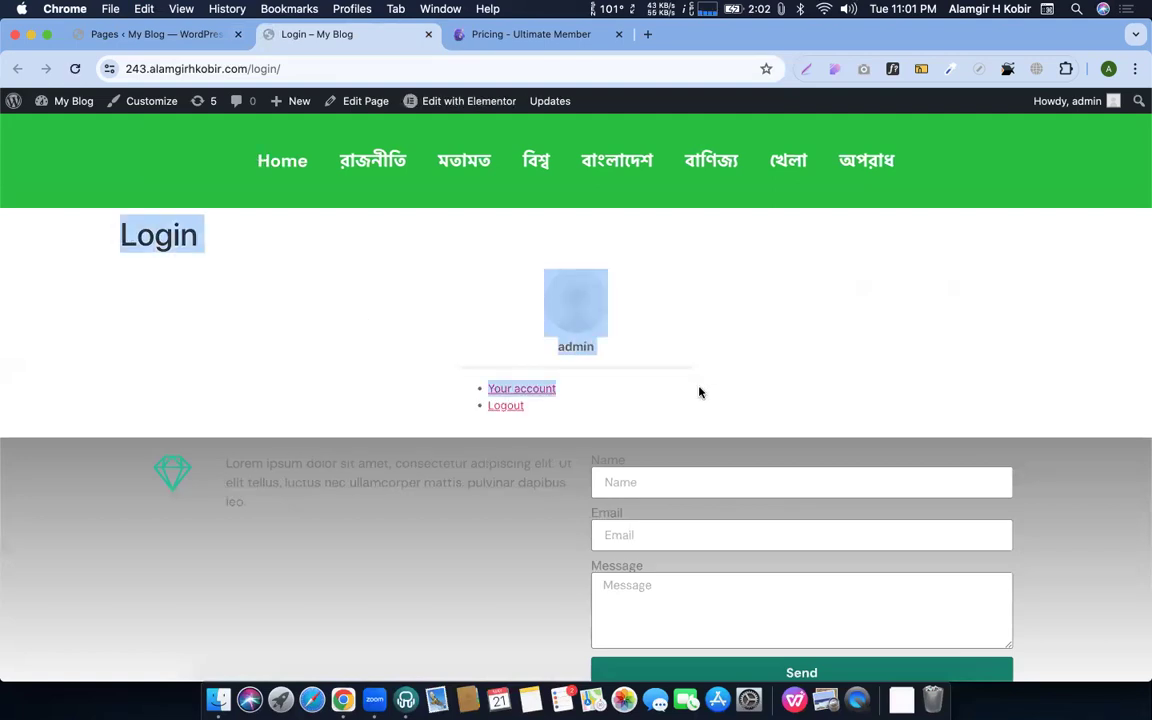
click(540, 249)
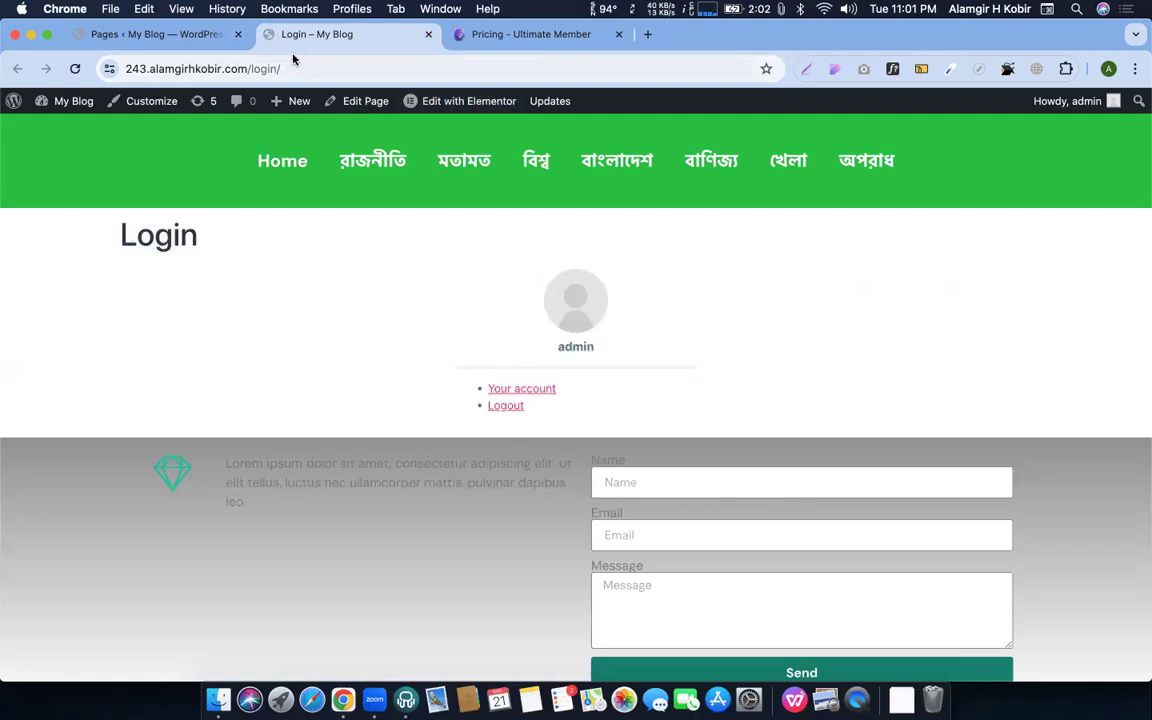
Copy the Login page URL and load it in a new Incognito window
click(304, 62)
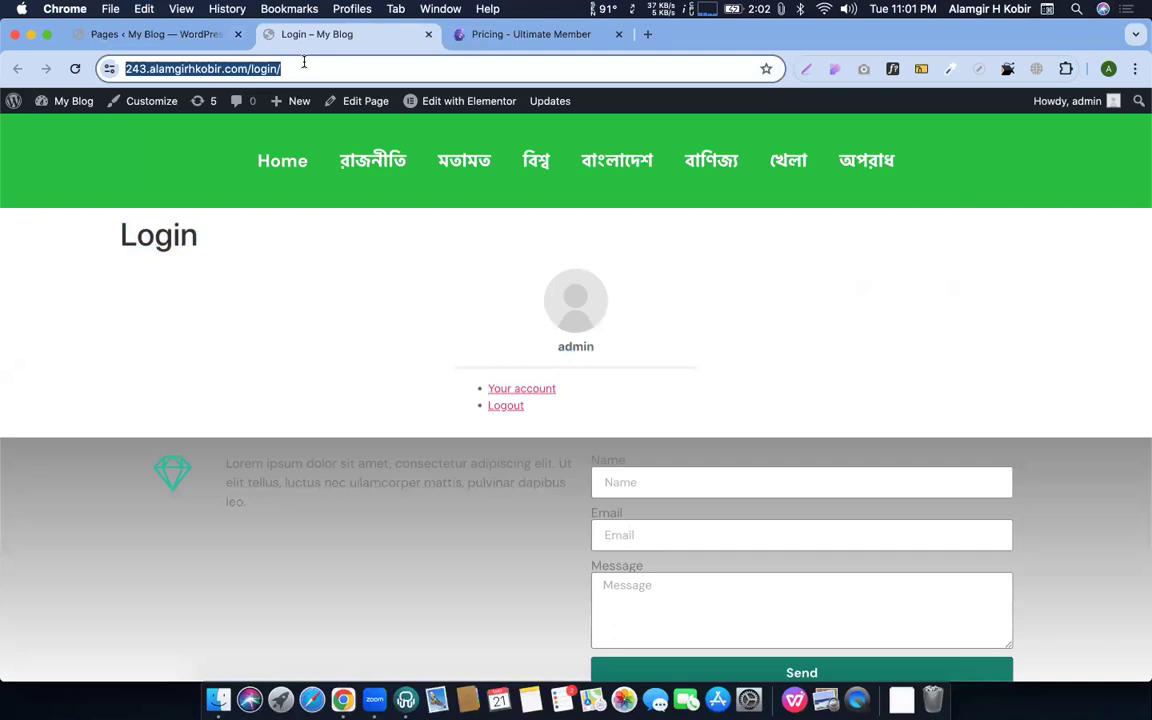
key(super+c)
key(super+shift+n)
key(super+v)
key(Return)
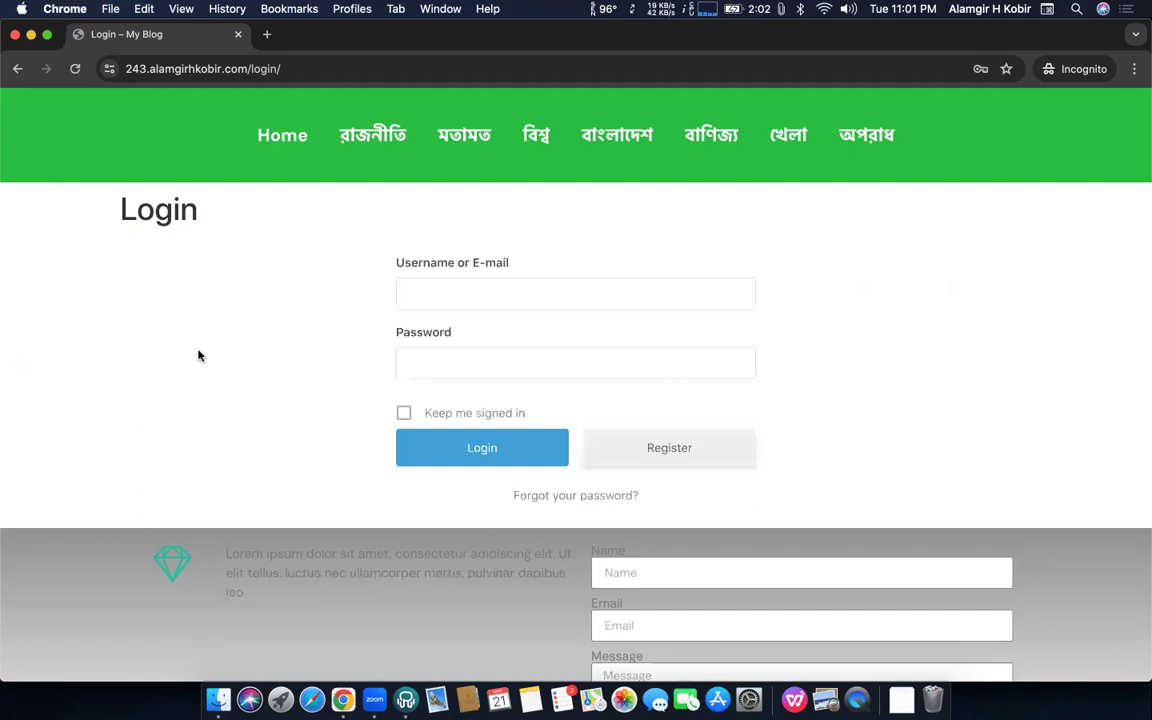
Dismiss the saved-password autofill popup on the incognito login form
click(424, 293)
click(424, 362)
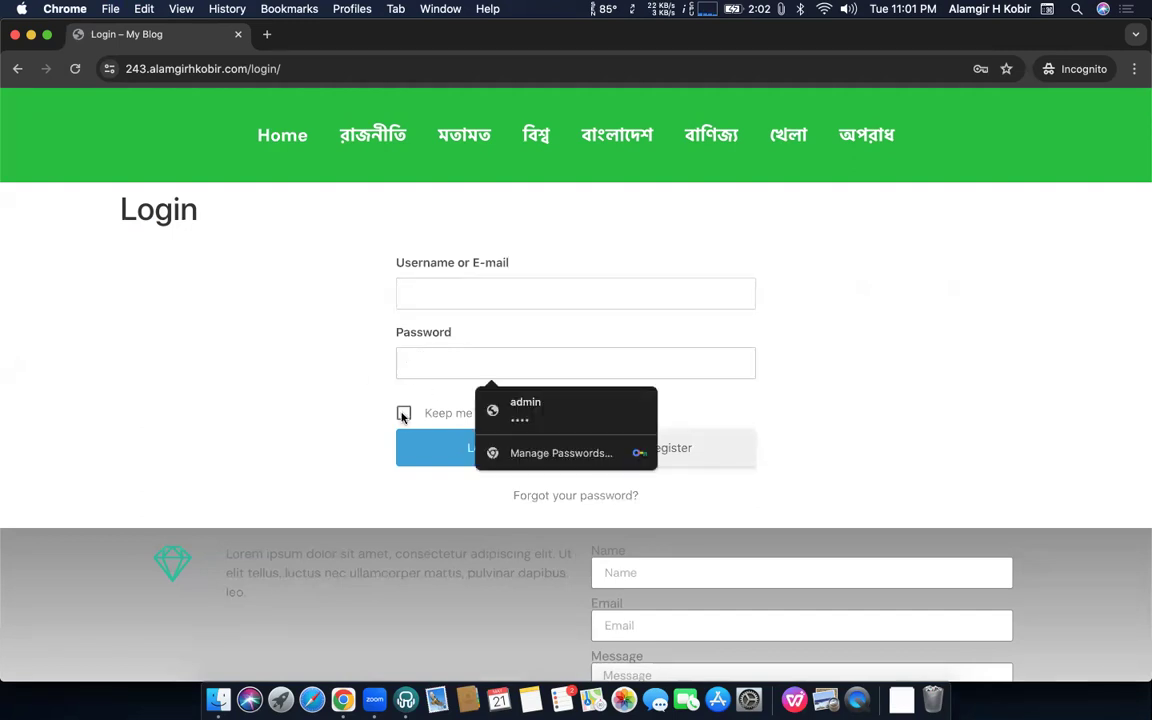
click(333, 414)
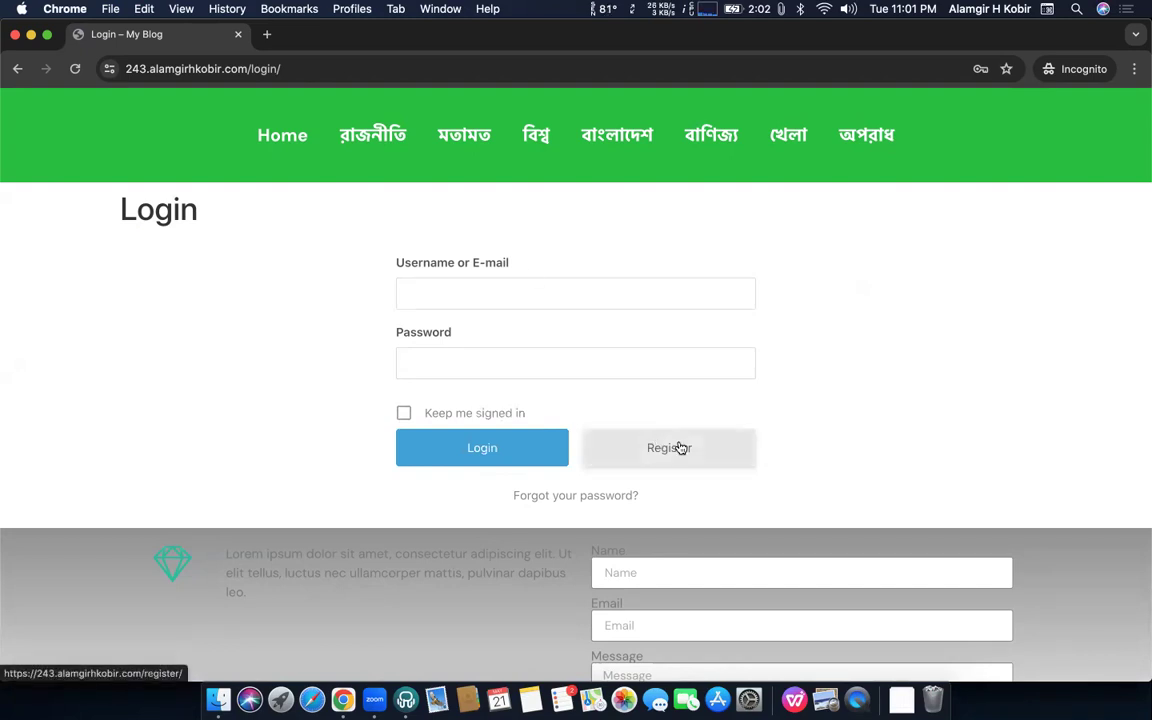
Bring the logged-in Chrome window with the Login page to the front via Mission Control
key(ctrl+Left)
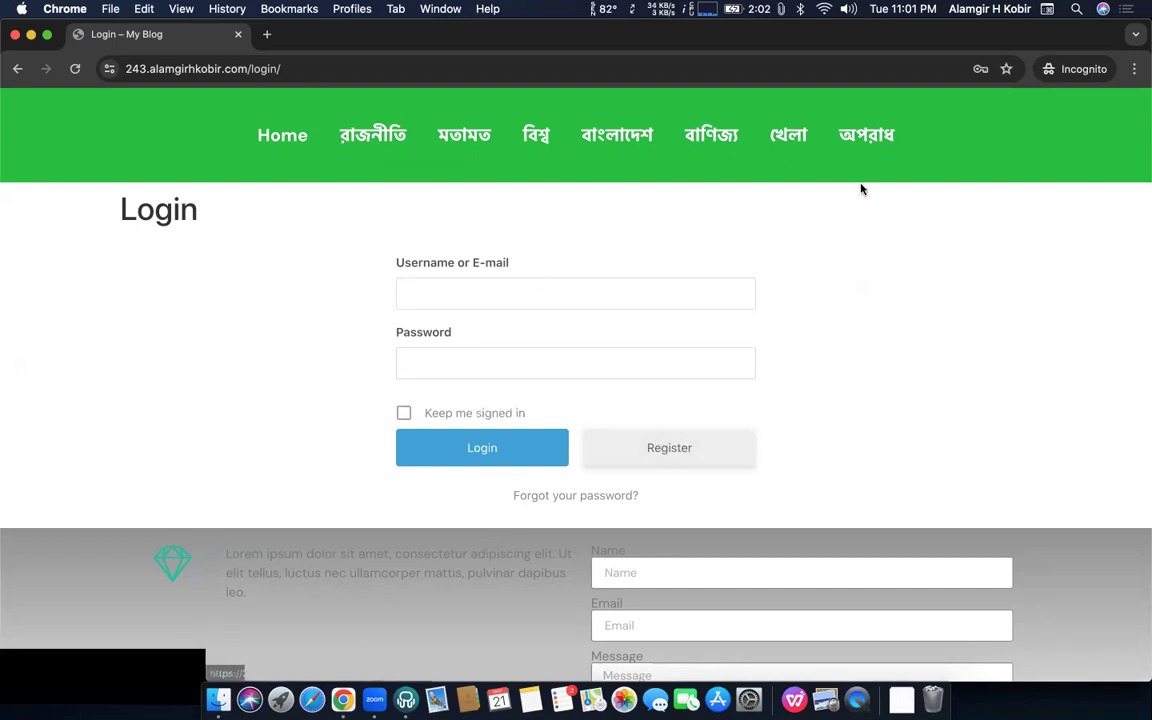
key(ctrl+Right)
key(ctrl+Up)
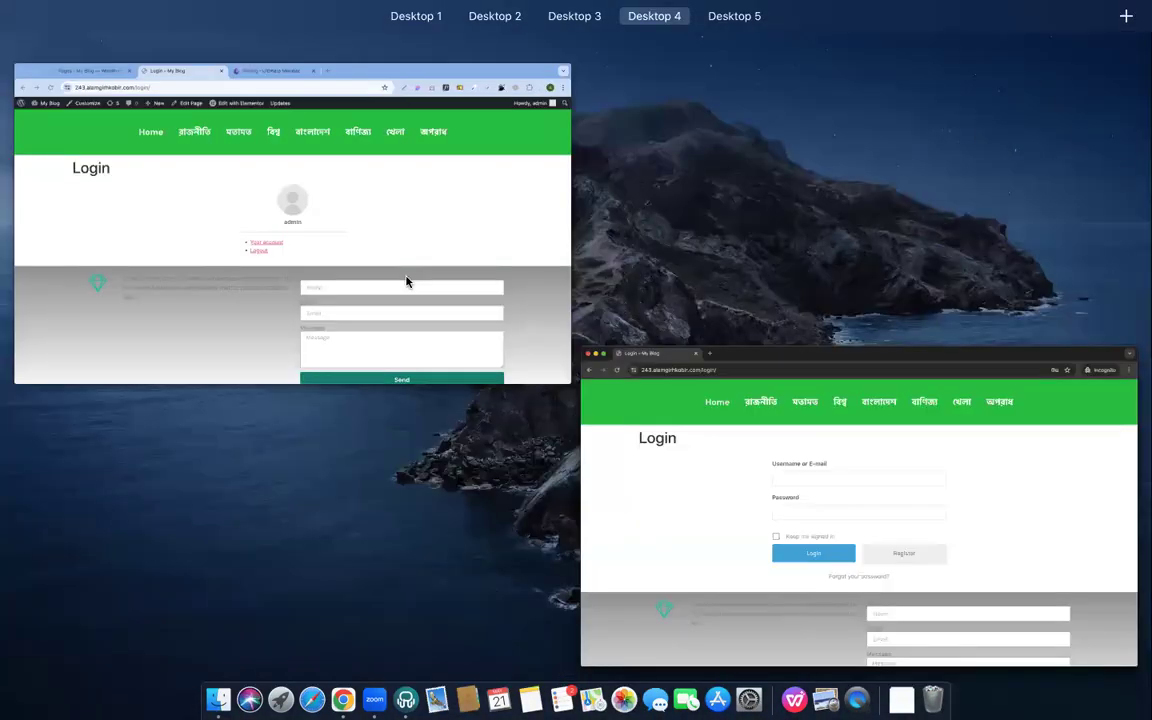
click(481, 295)
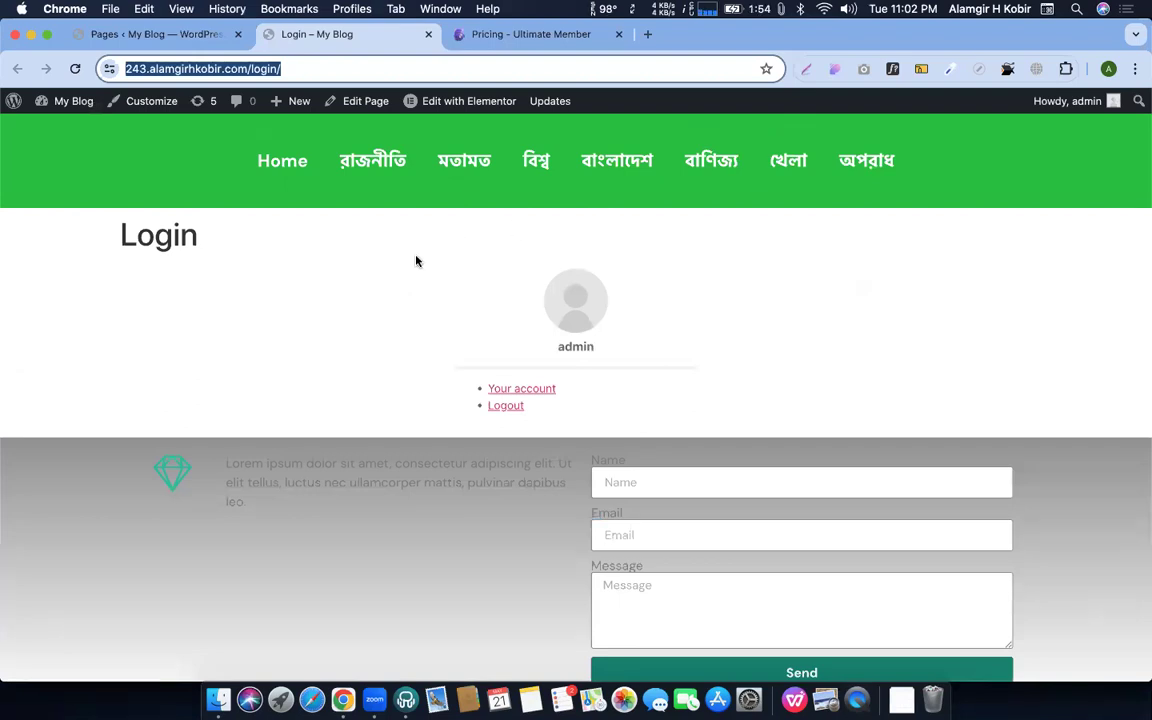
Open Appearance > Menus from the WordPress Pages admin tab
click(406, 130)
click(160, 36)
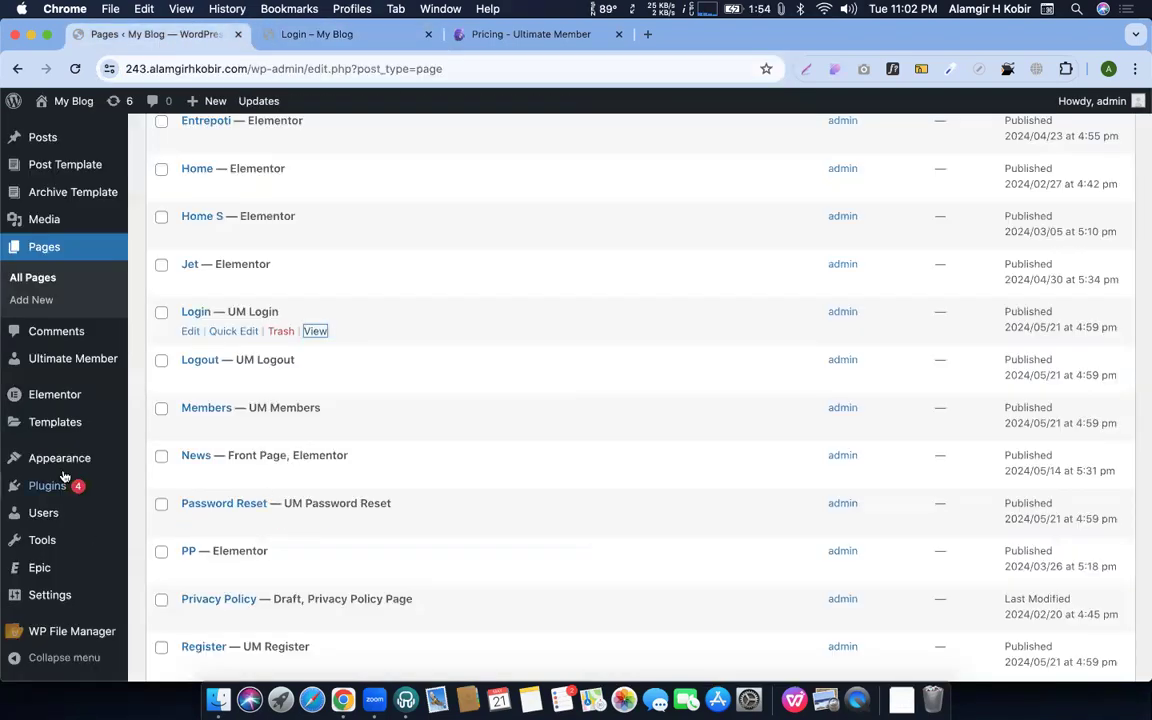
mouse_move(60, 458)
click(169, 507)
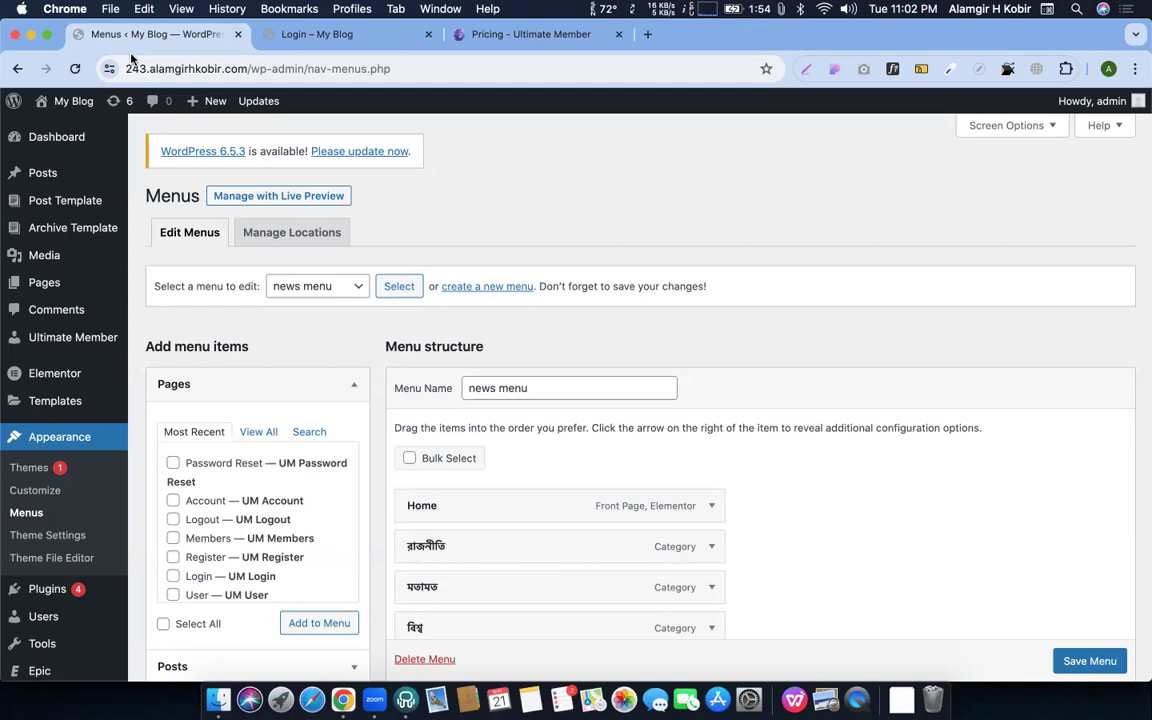
Create a new empty menu named 'menu login/logout'
click(505, 286)
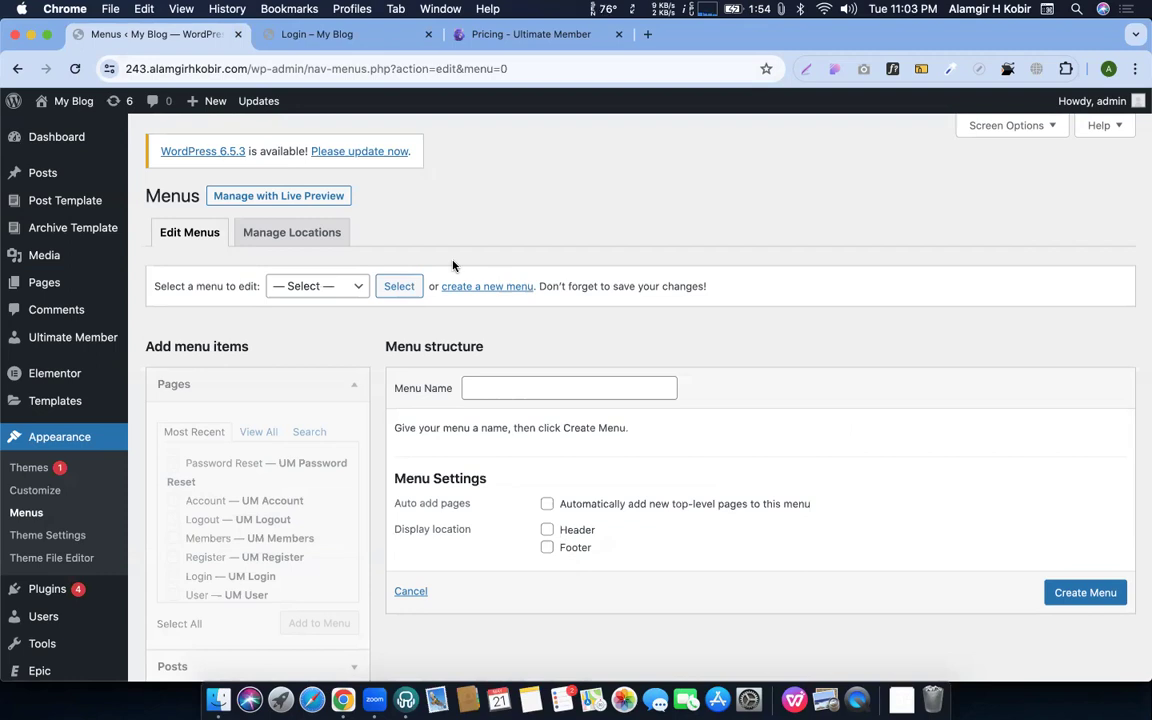
click(512, 392)
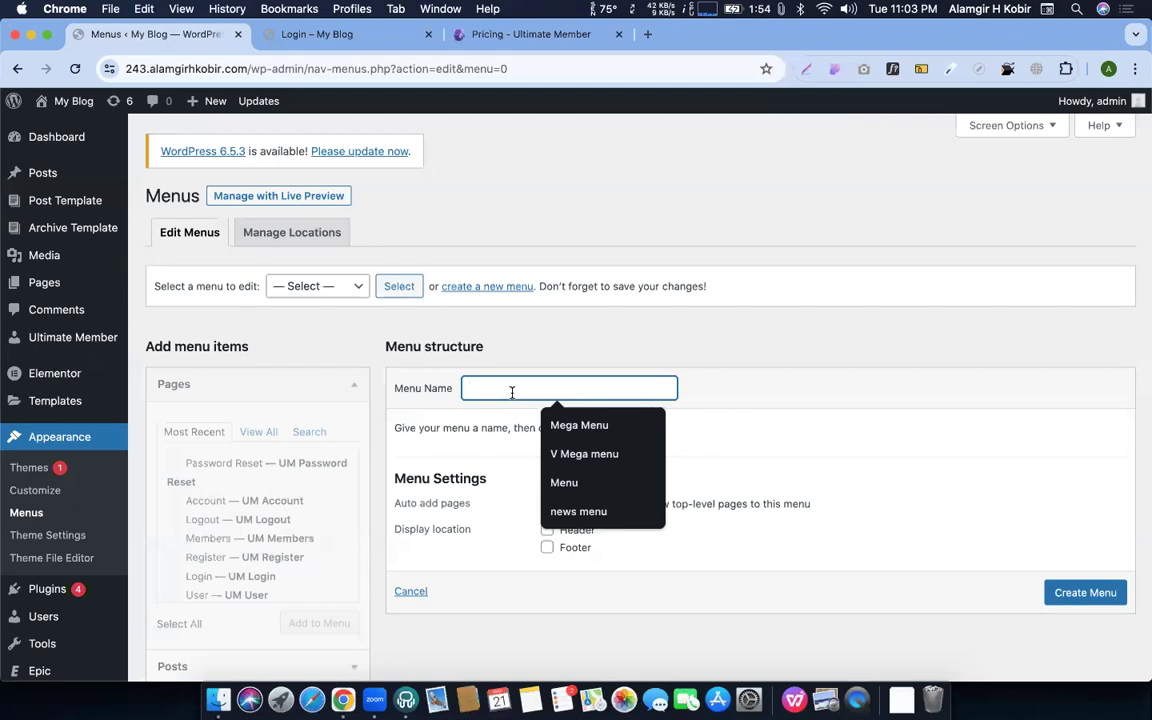
text(menu)
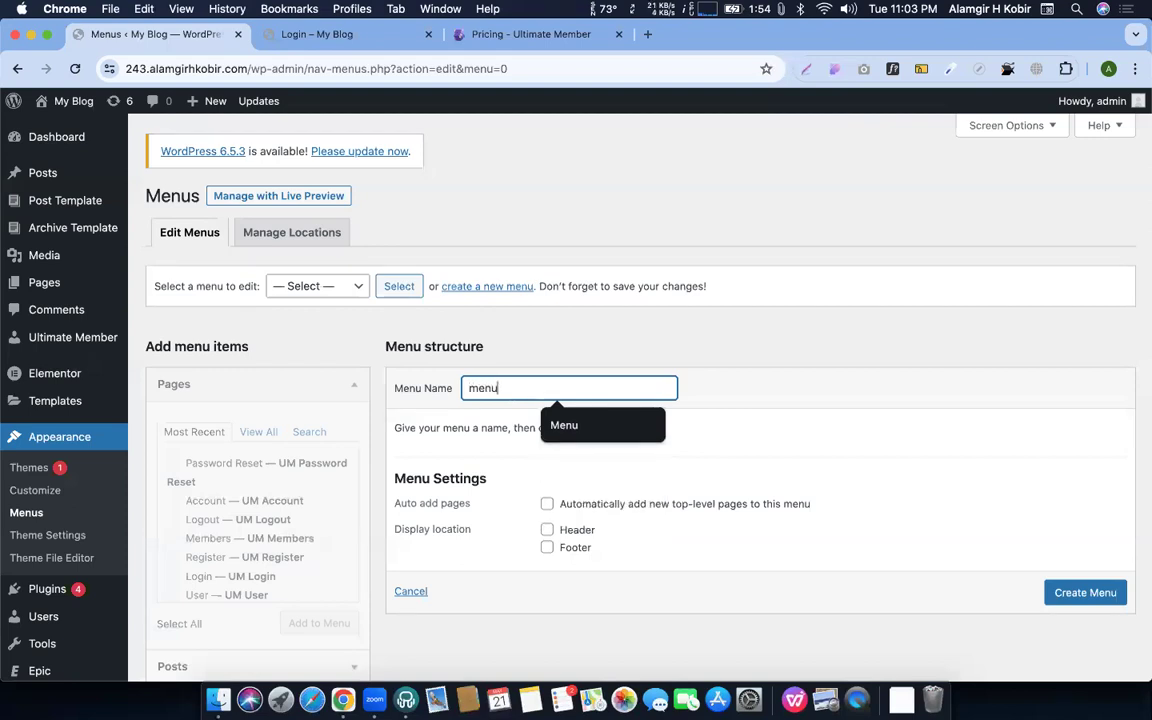
text( lo)
text(gin)
key(BackSpace)
text(in)
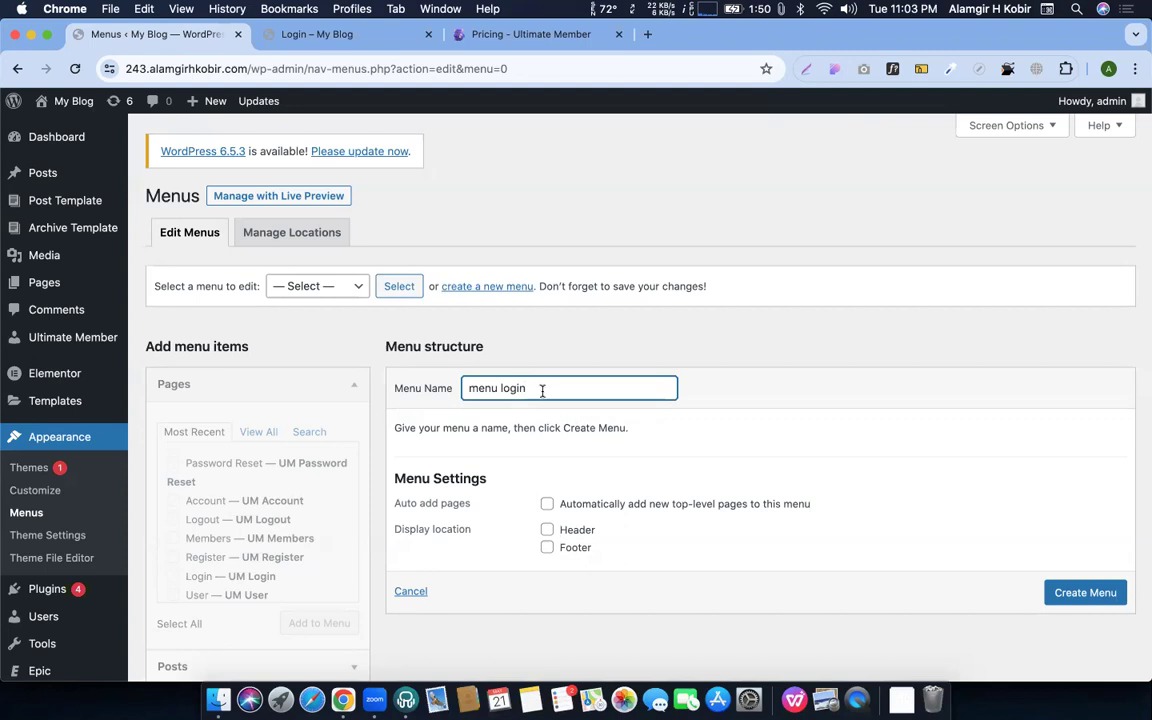
text(/logout)
click(1058, 590)
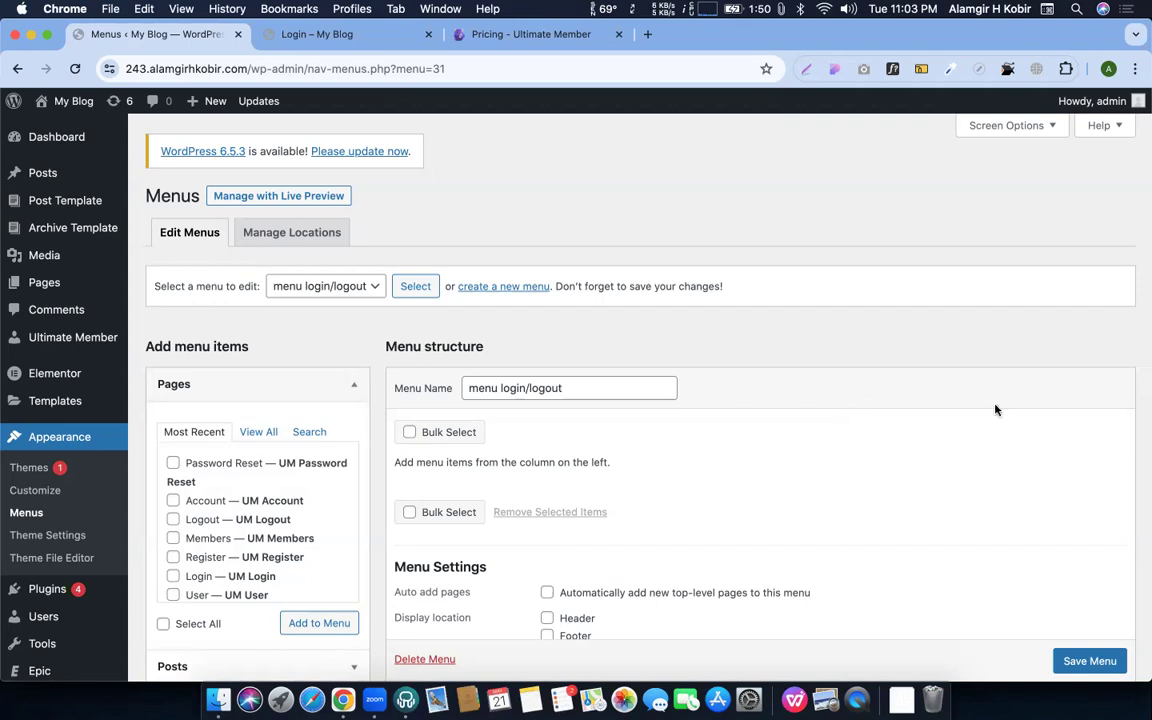
Add the News, Contact US and Jet pages to the menu
scroll(255, 480, down, 3)
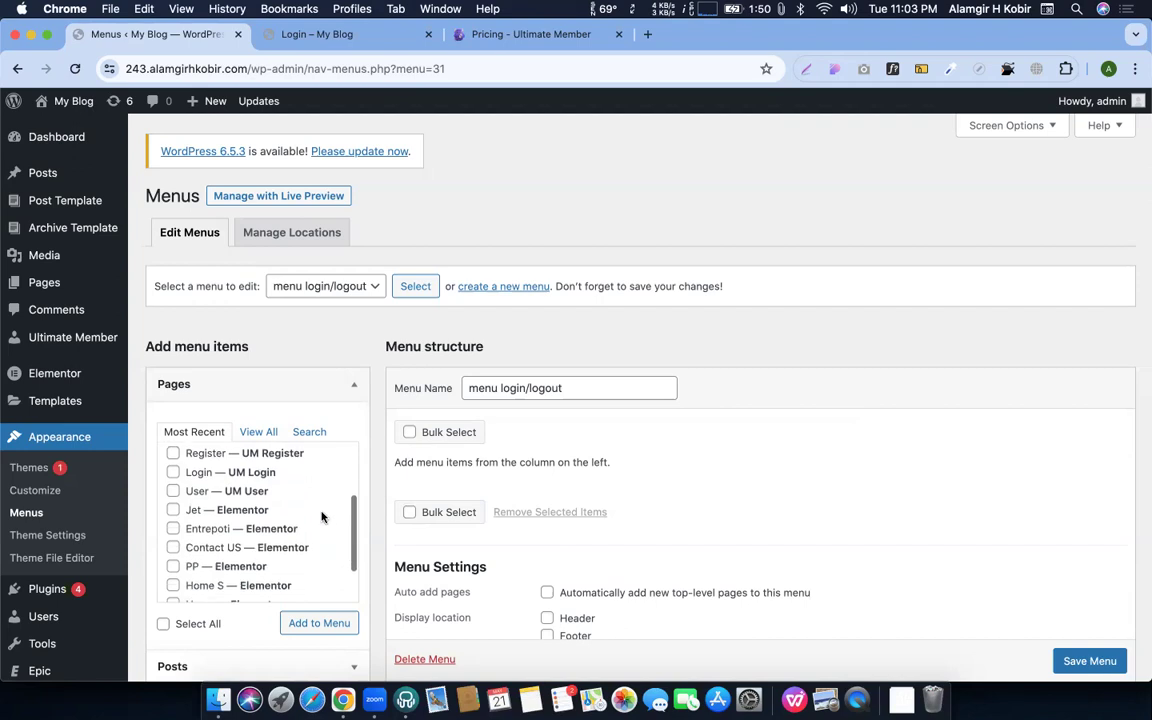
click(255, 433)
scroll(225, 505, down, 5)
scroll(213, 535, down, 3)
scroll(191, 473, up, 8)
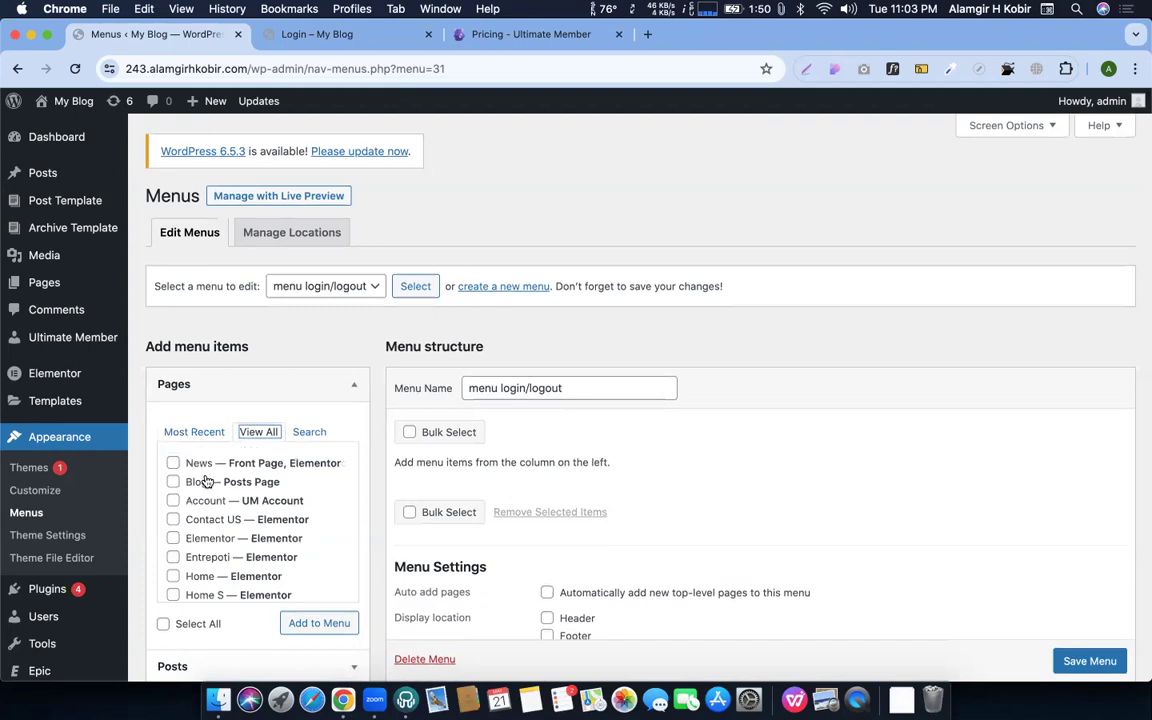
click(203, 466)
click(305, 624)
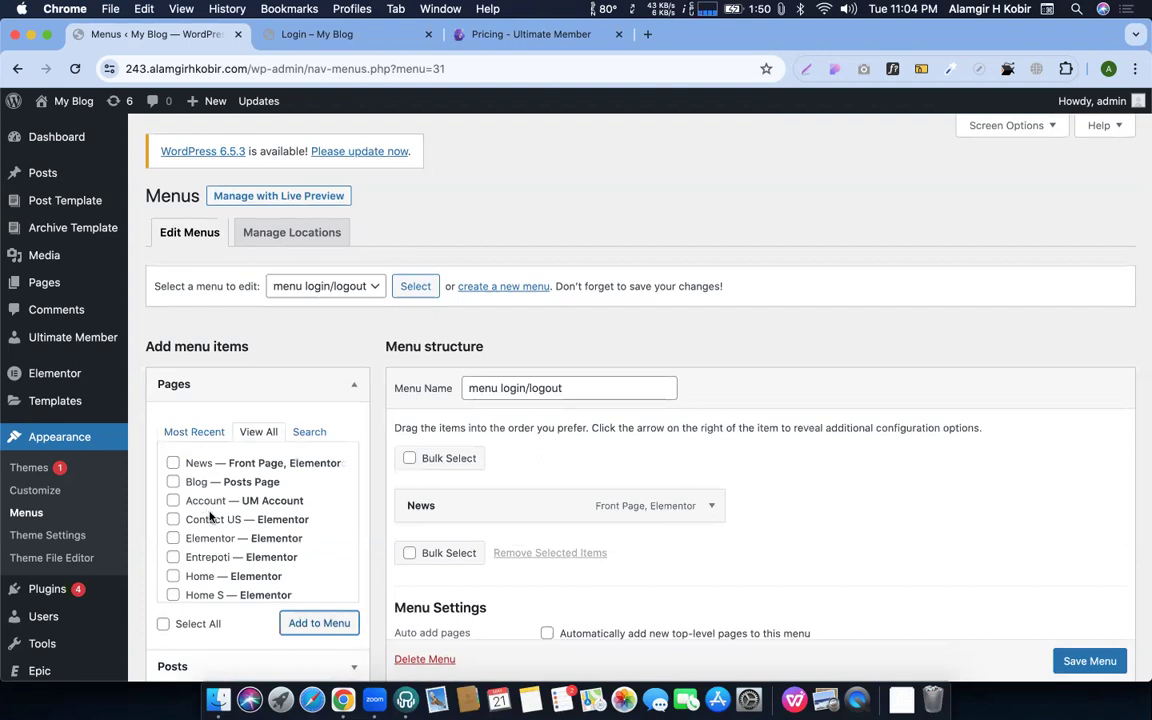
click(205, 519)
click(319, 623)
scroll(205, 577, down, 1)
scroll(203, 581, down, 1)
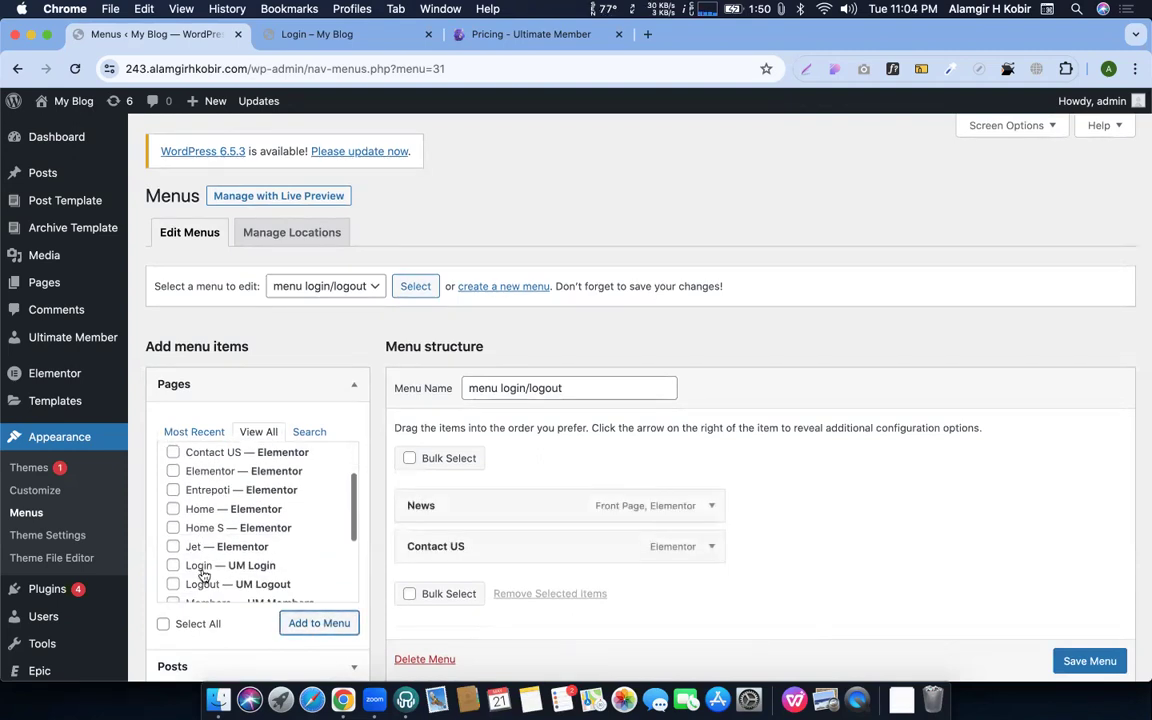
click(198, 546)
click(302, 624)
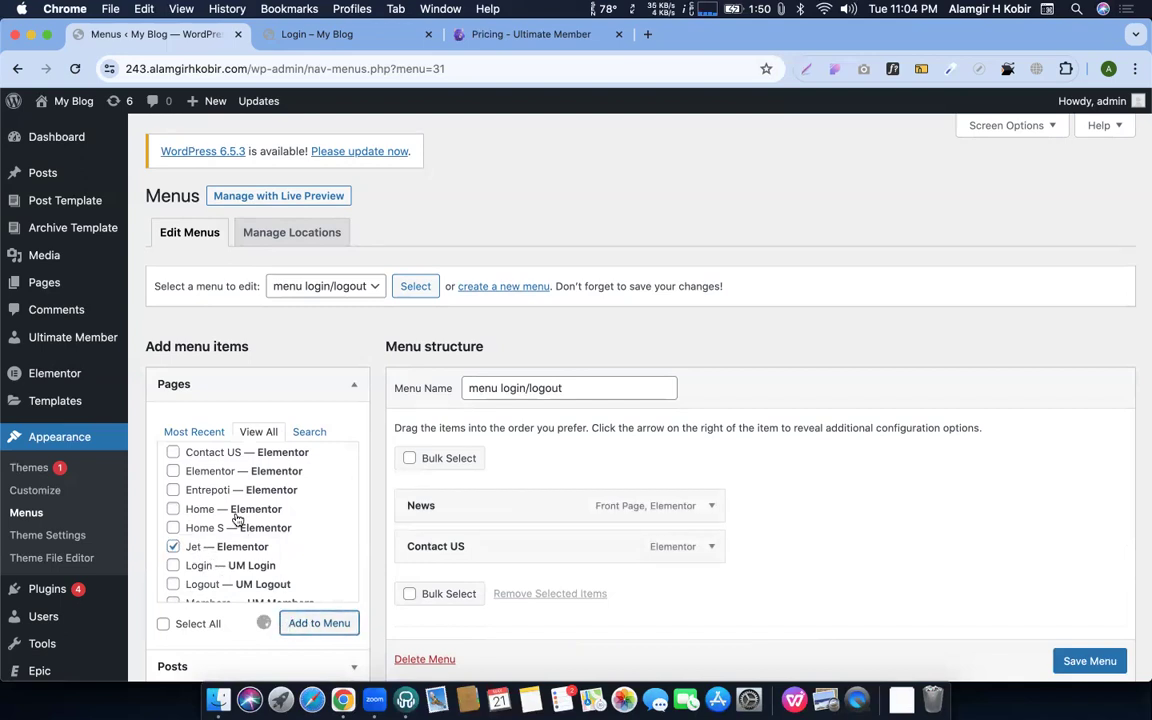
Add the Login, Logout and Register pages to the menu together
scroll(237, 520, down, 1)
scroll(236, 523, up, 1)
scroll(230, 500, up, 3)
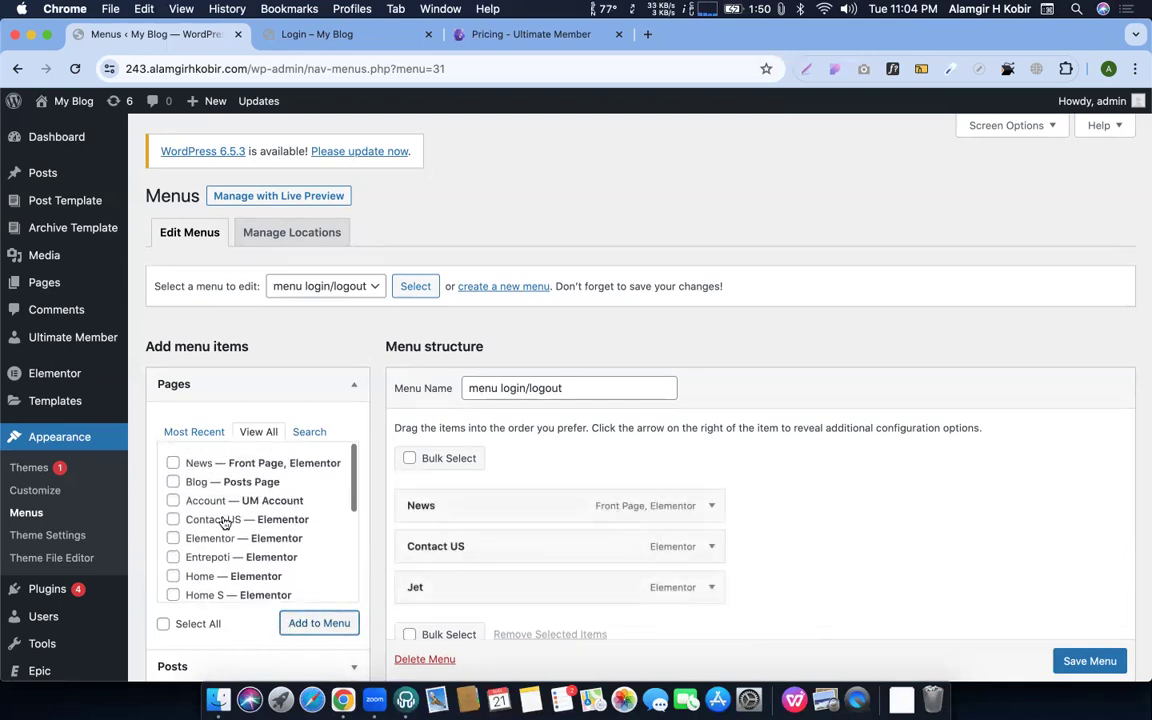
scroll(190, 502, down, 3)
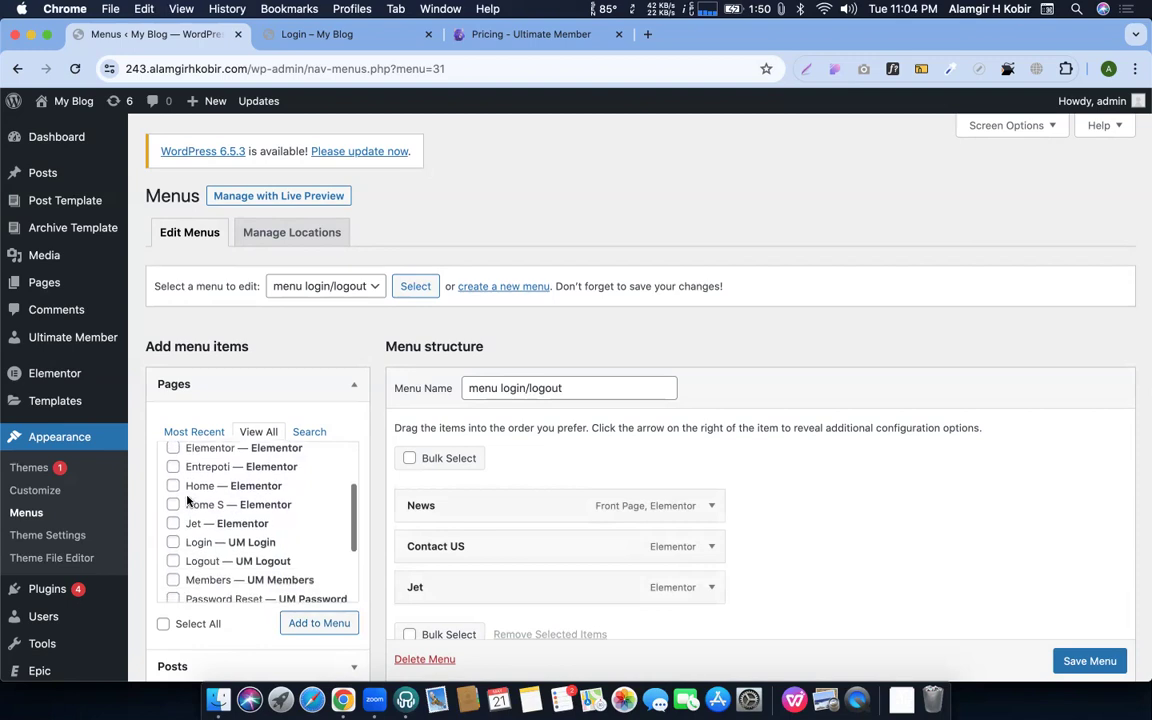
click(200, 542)
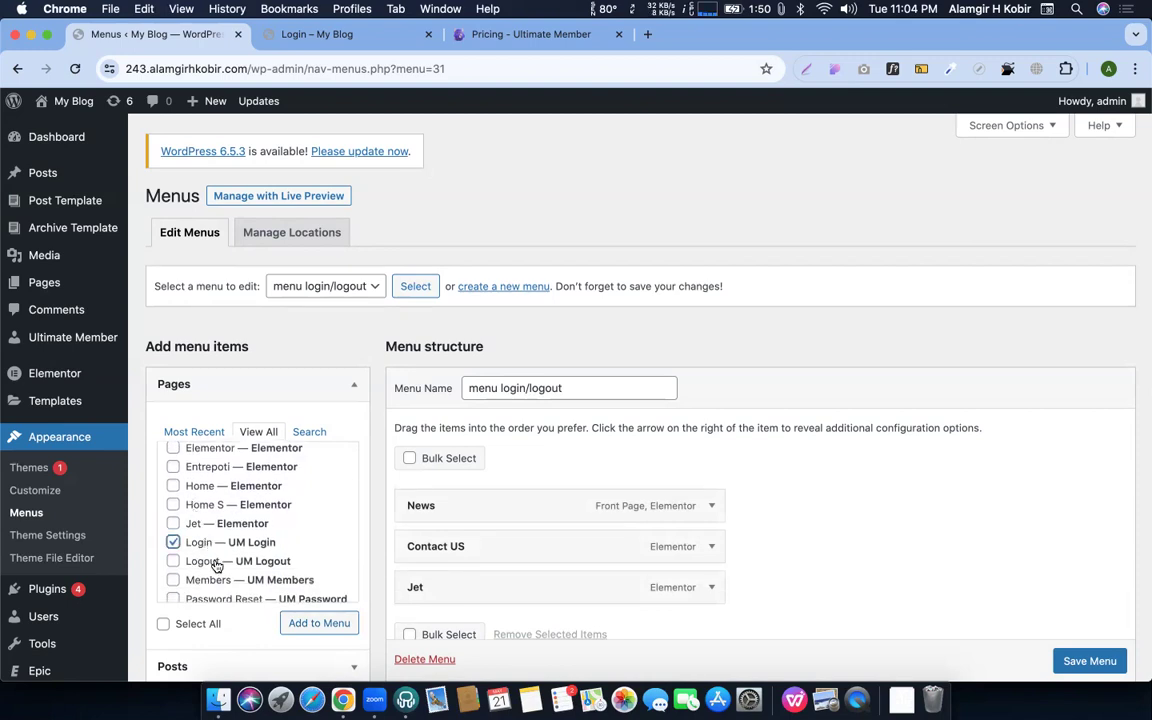
click(216, 562)
scroll(216, 566, down, 2)
scroll(213, 517, up, 5)
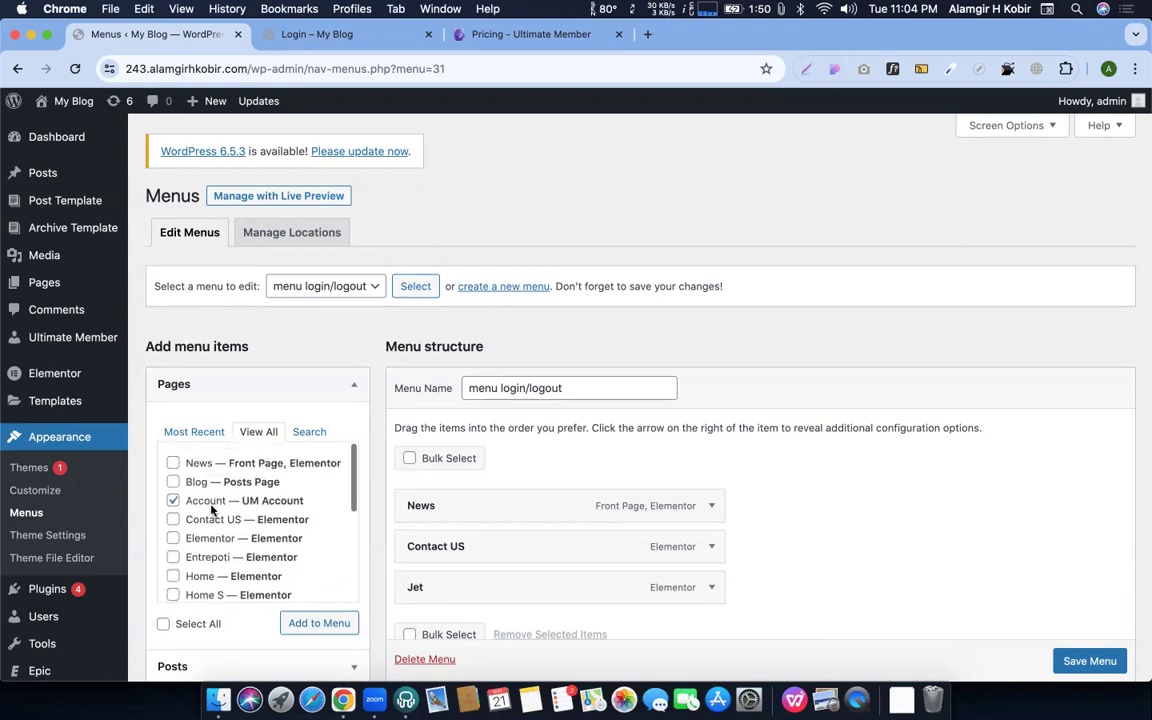
scroll(216, 520, down, 1)
scroll(216, 535, down, 3)
scroll(211, 548, down, 3)
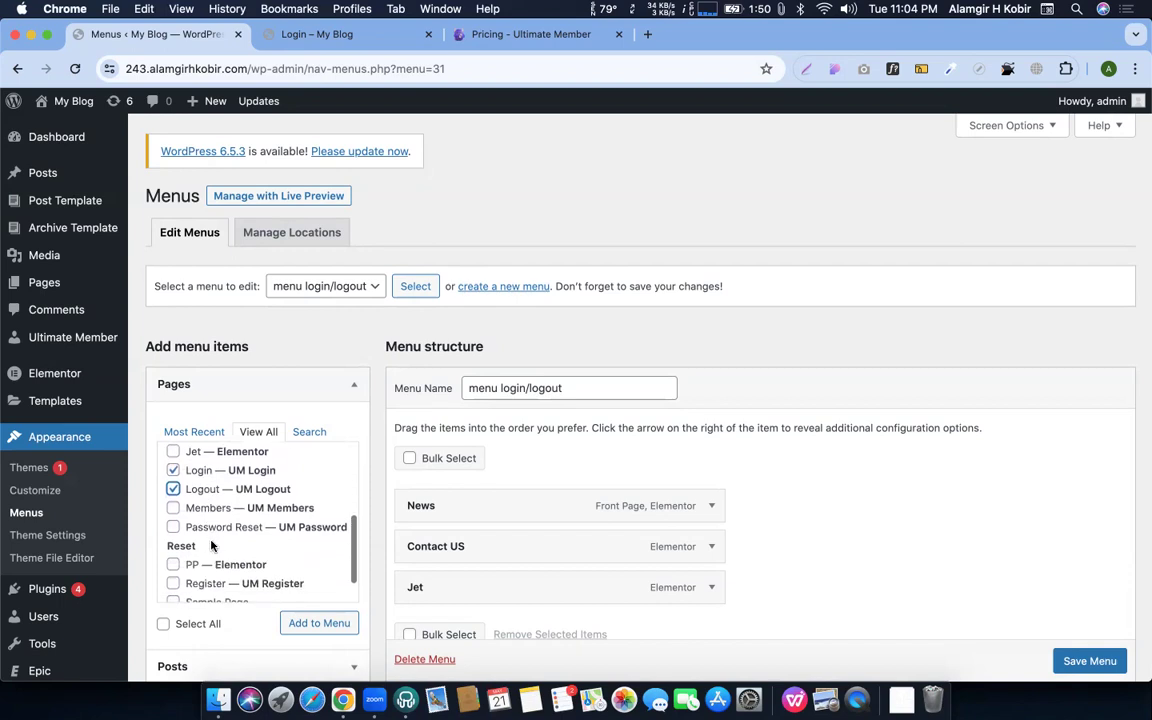
click(199, 560)
scroll(202, 560, down, 1)
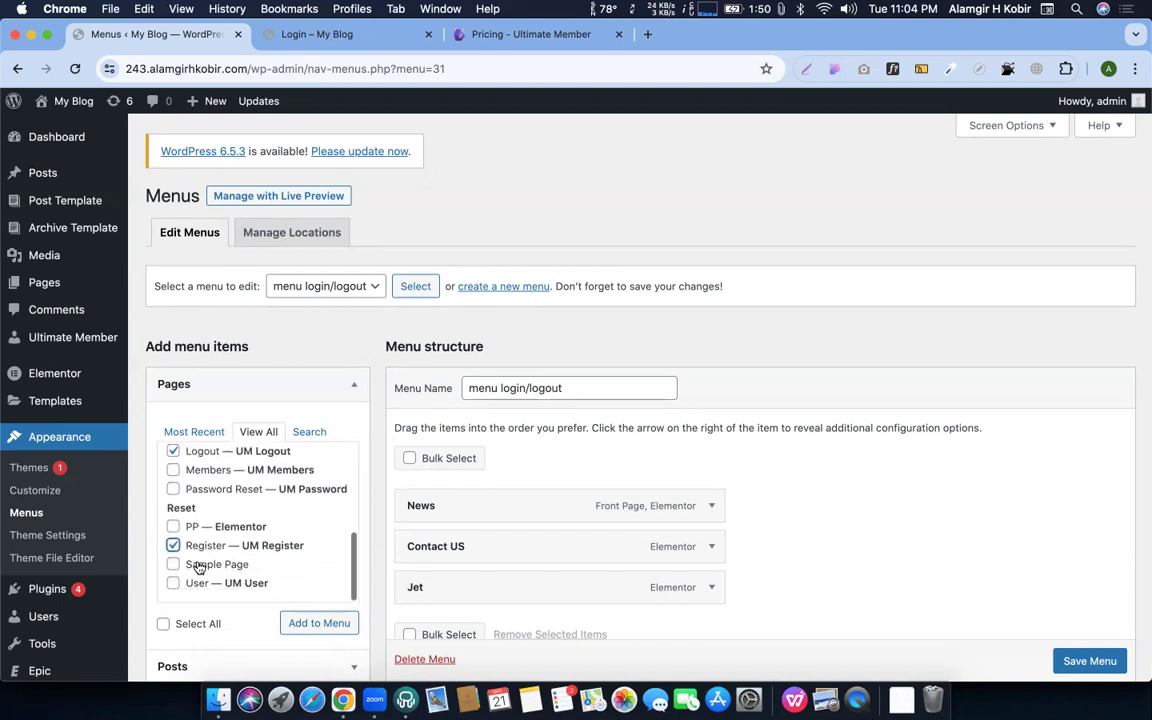
scroll(220, 558, up, 3)
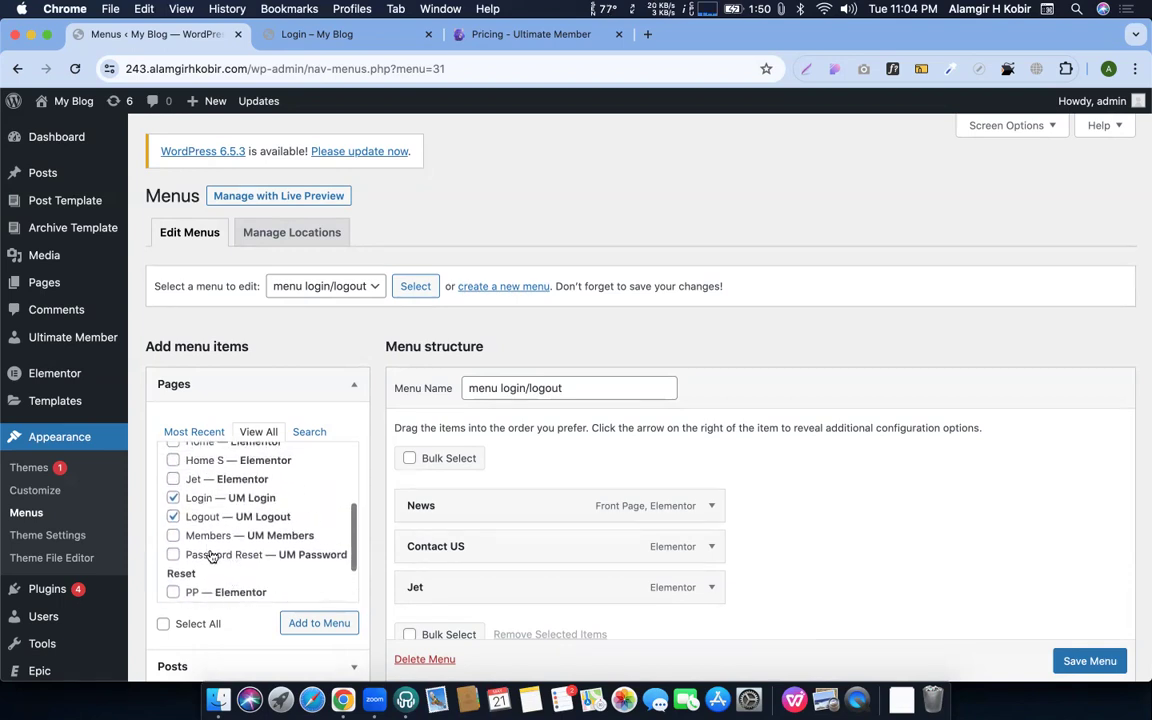
scroll(218, 530, up, 2)
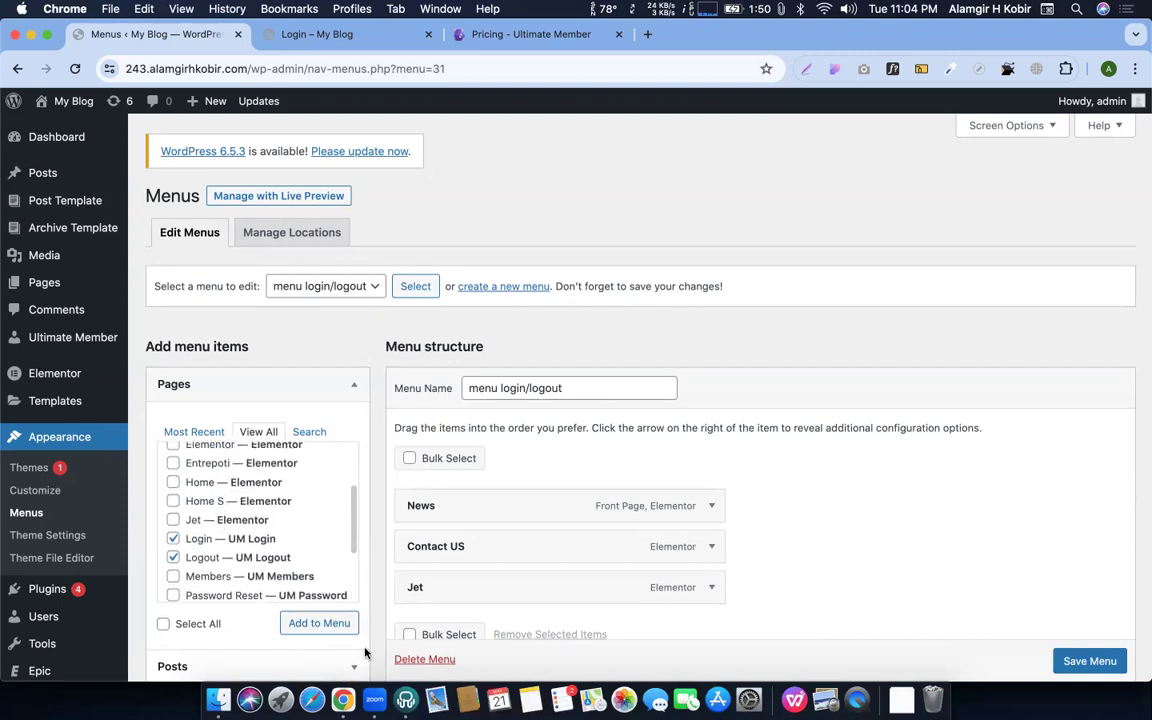
click(292, 622)
Move Register above Login and save the menu
scroll(761, 476, down, 3)
scroll(761, 476, down, 3)
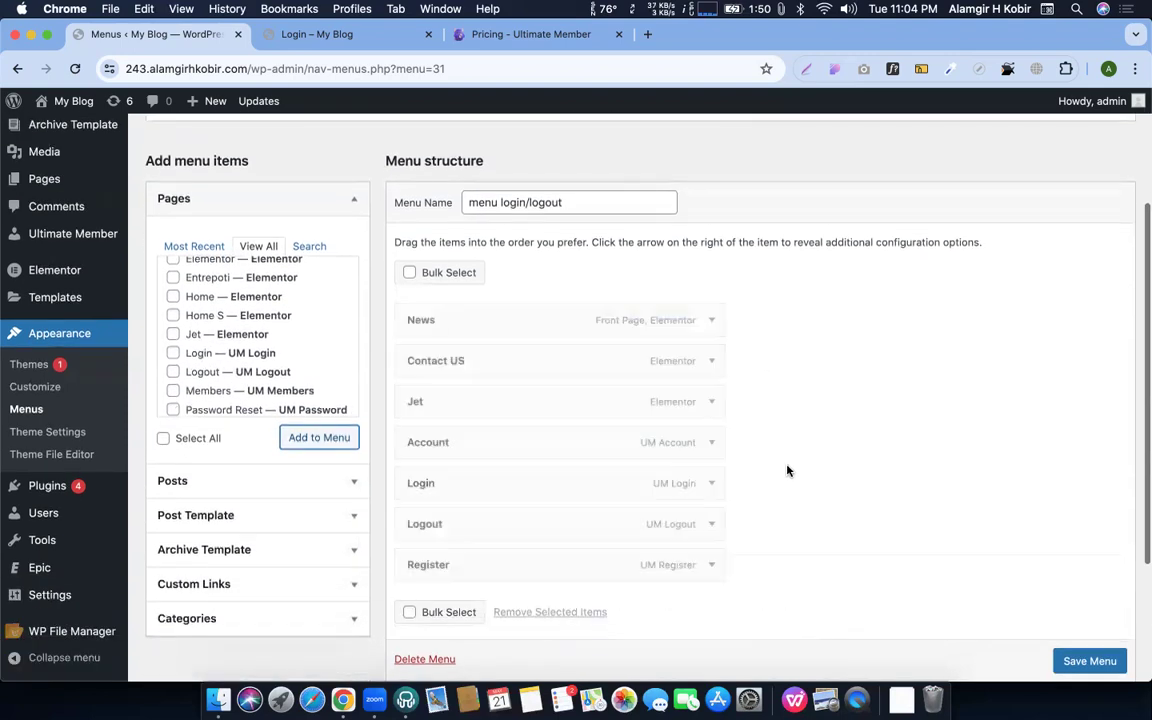
drag(470, 502, 450, 417)
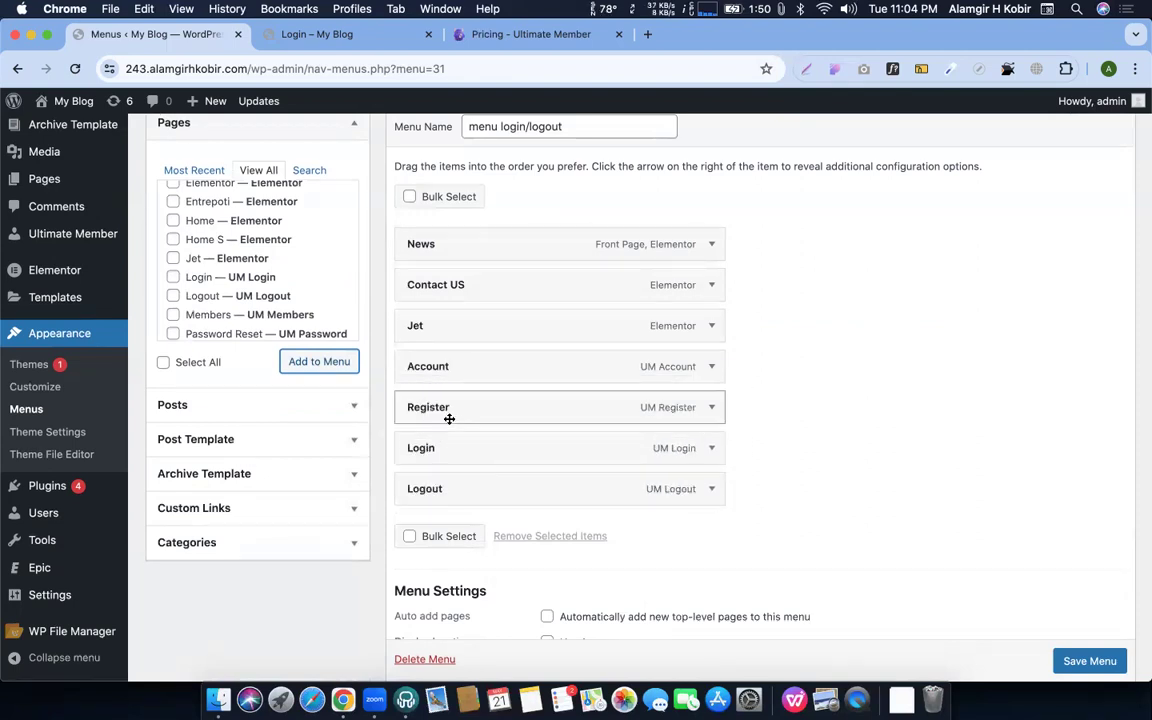
click(1098, 660)
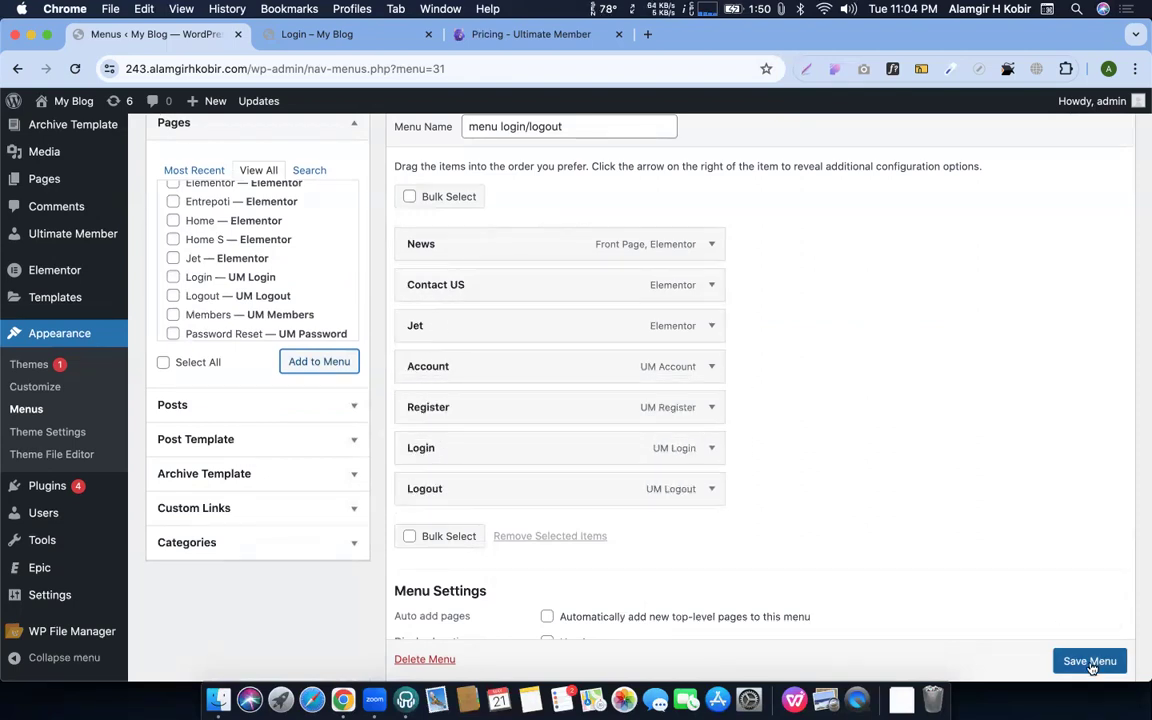
scroll(958, 470, down, 1)
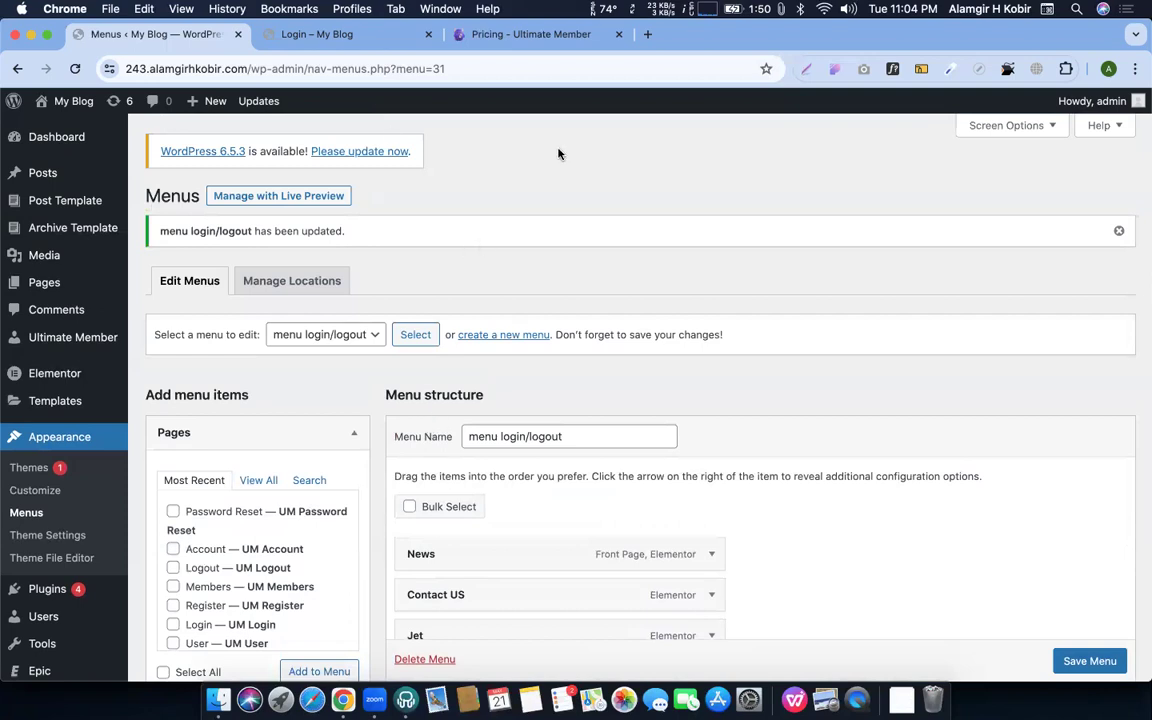
Visit the live site and open the Main Header template in Elementor
mouse_move(62, 101)
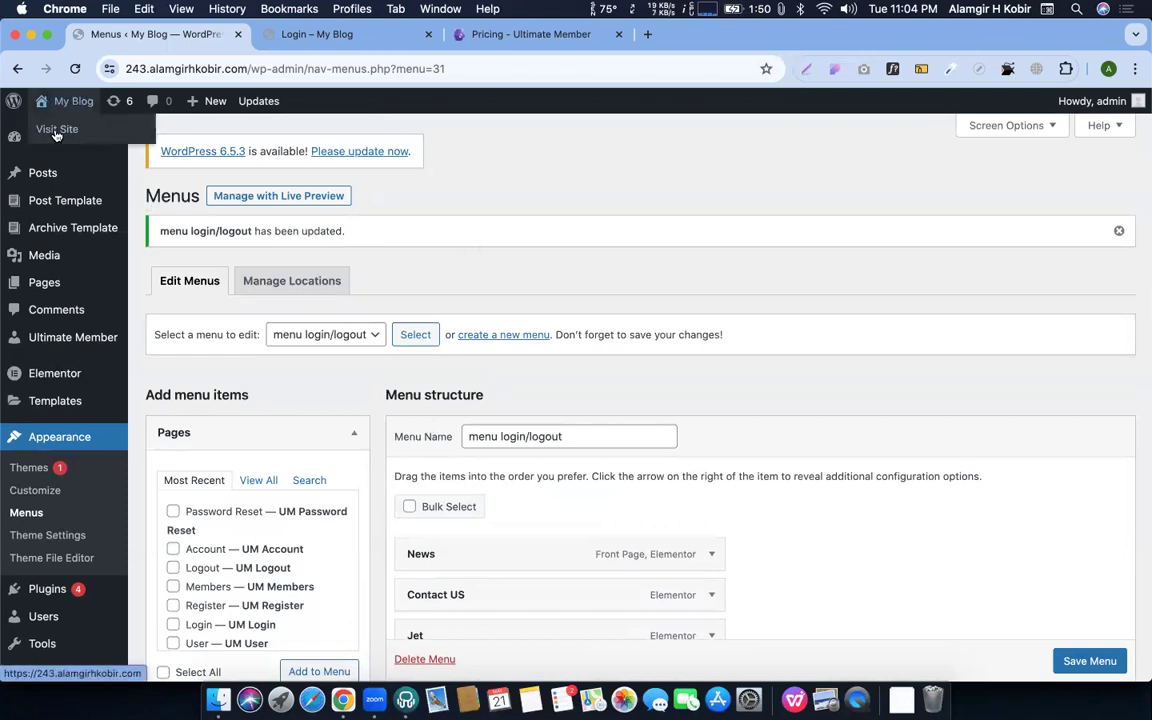
click(57, 130)
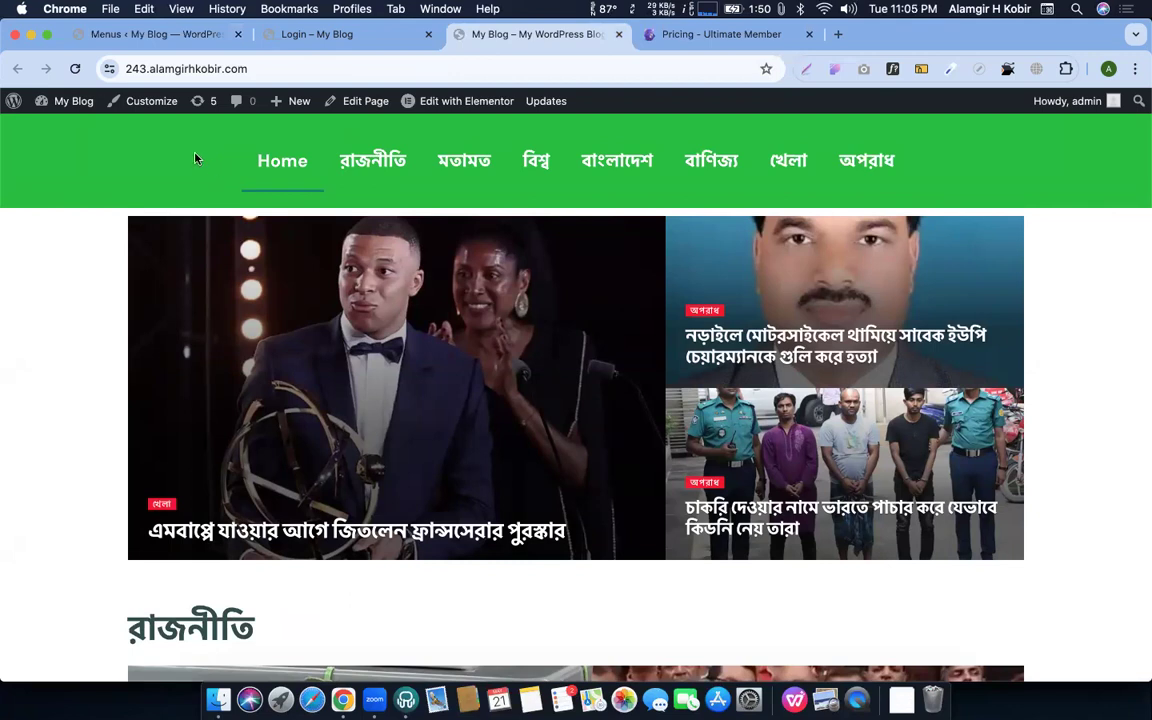
mouse_move(405, 95)
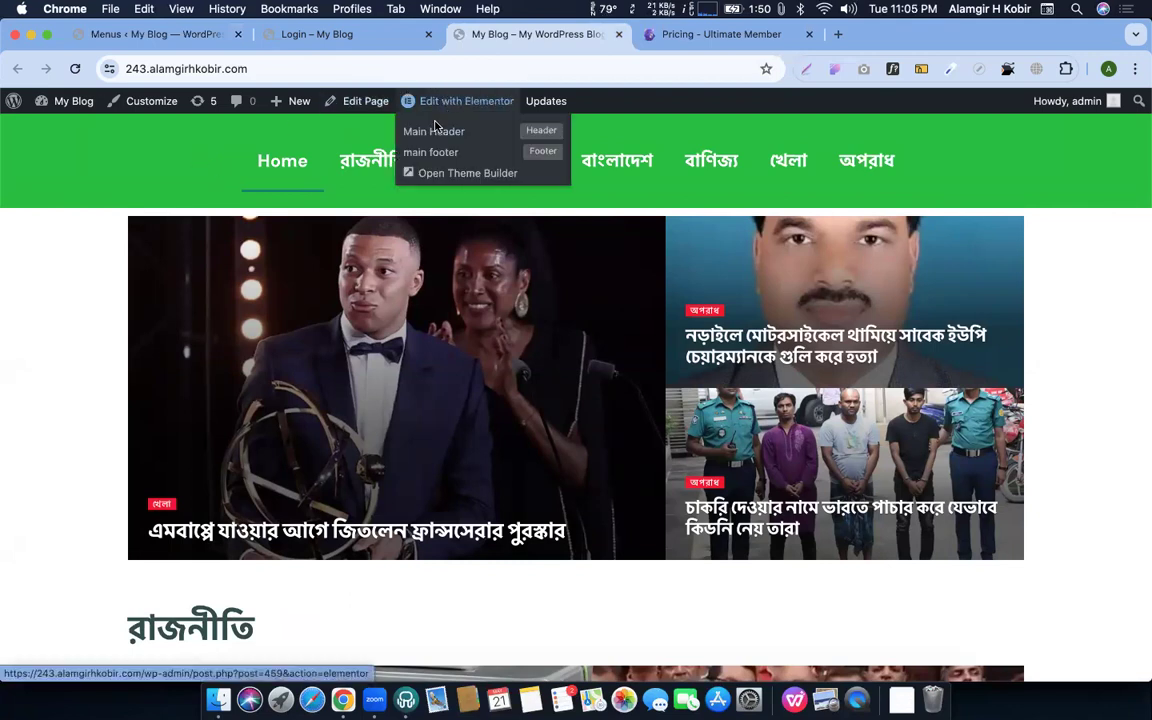
click(434, 129)
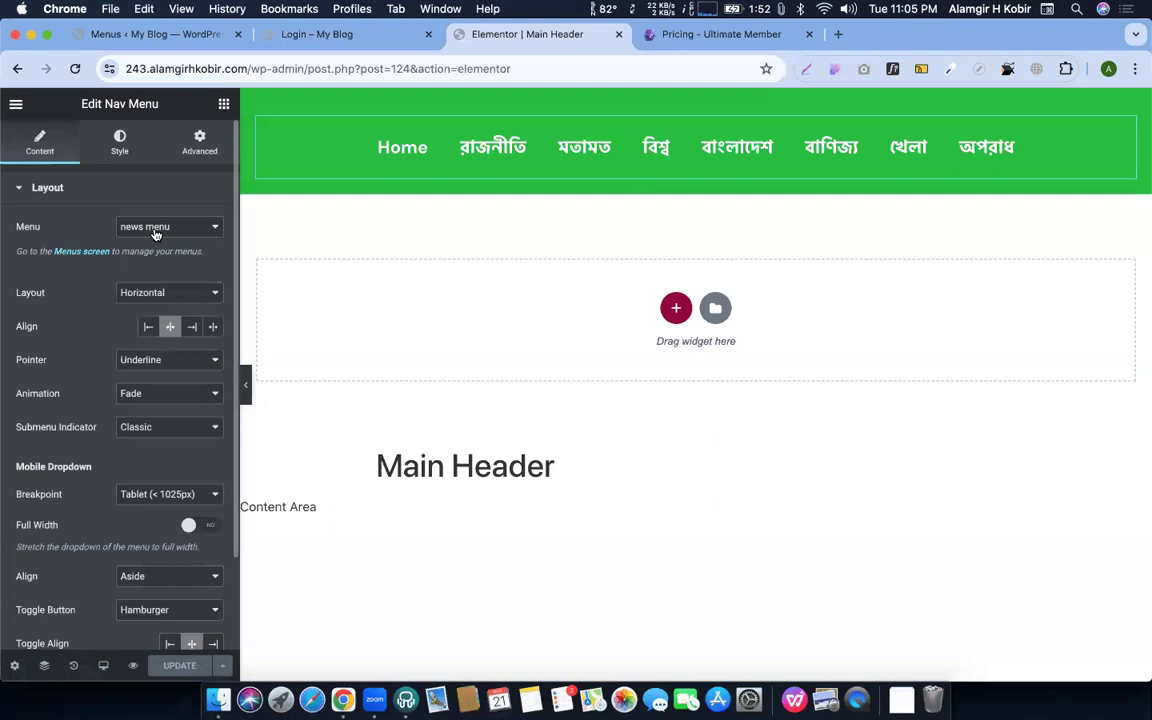
Switch the Main Header Nav Menu to 'menu login/logout', then view the homepage
click(155, 227)
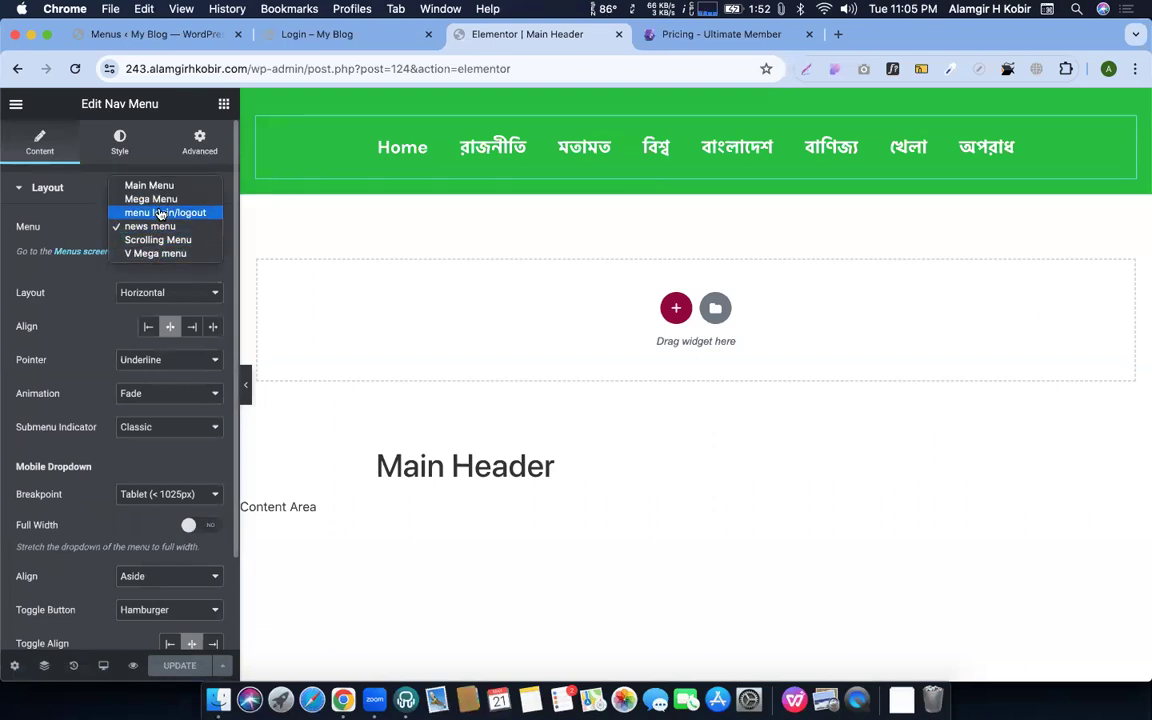
click(160, 213)
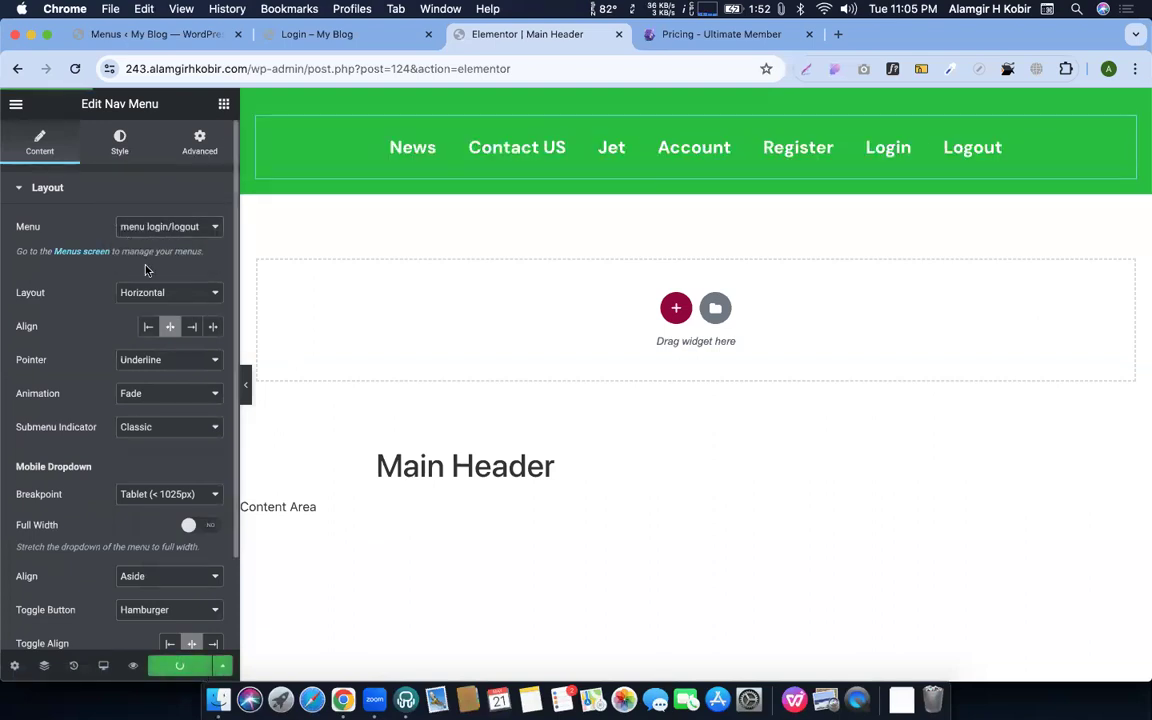
click(17, 109)
click(77, 356)
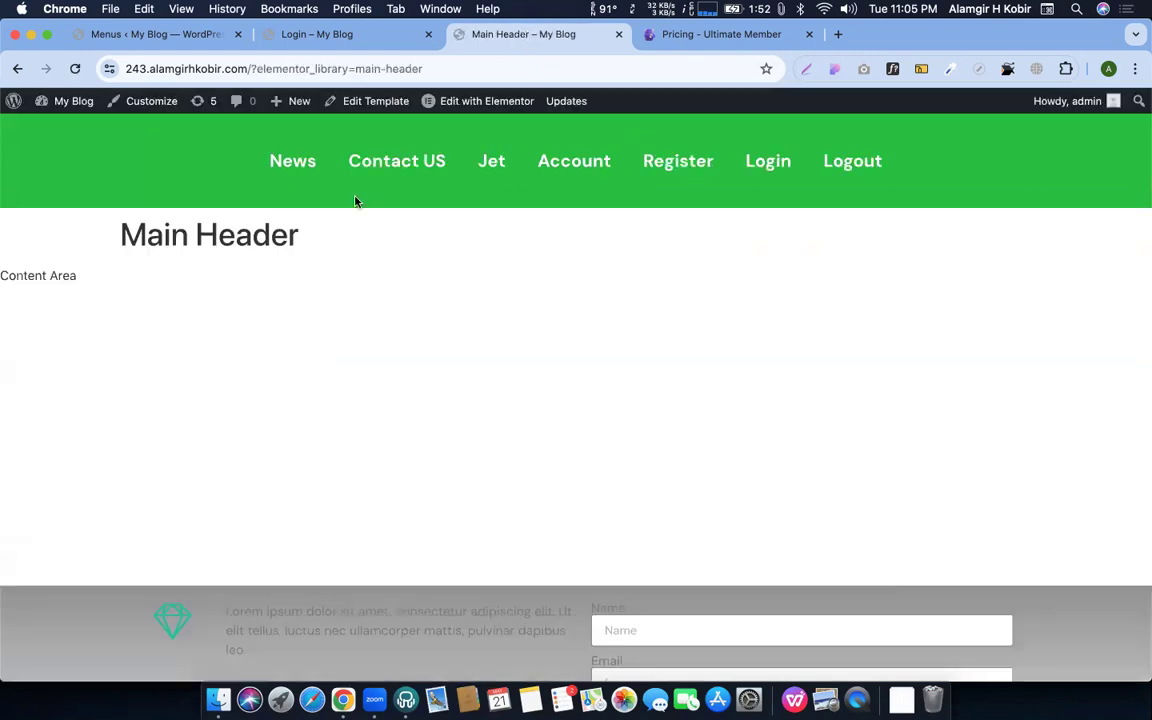
click(289, 159)
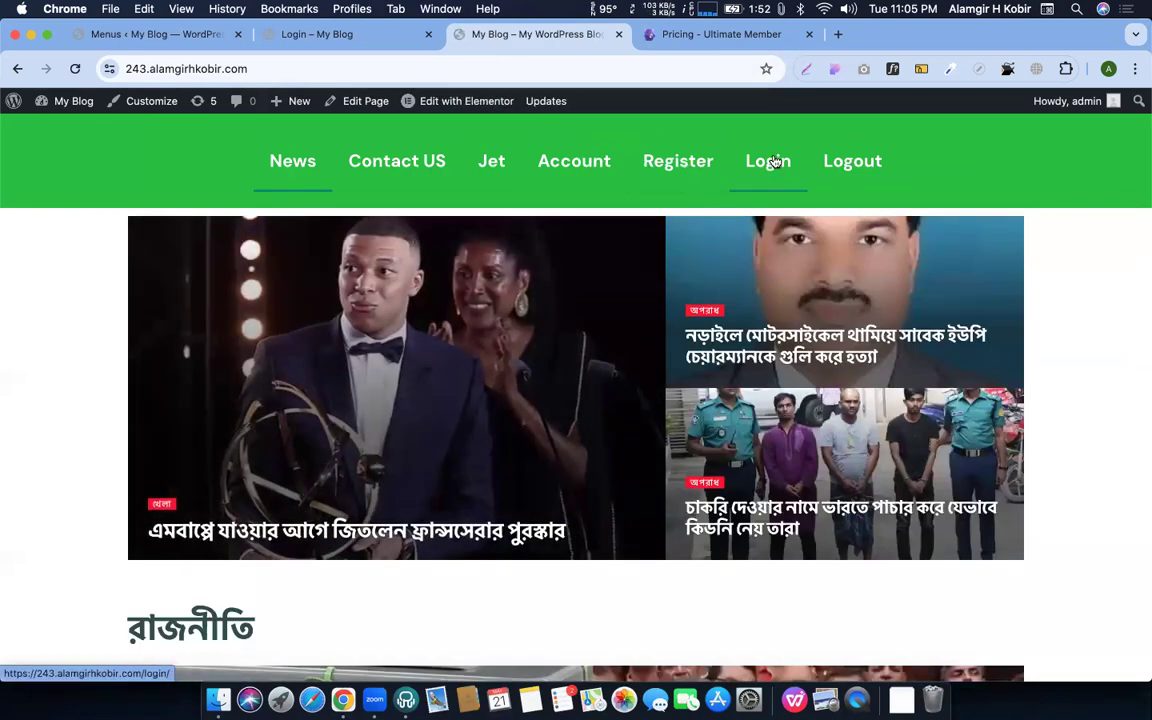
Go to the Ultimate Member Account page using the Account link in the header
click(567, 161)
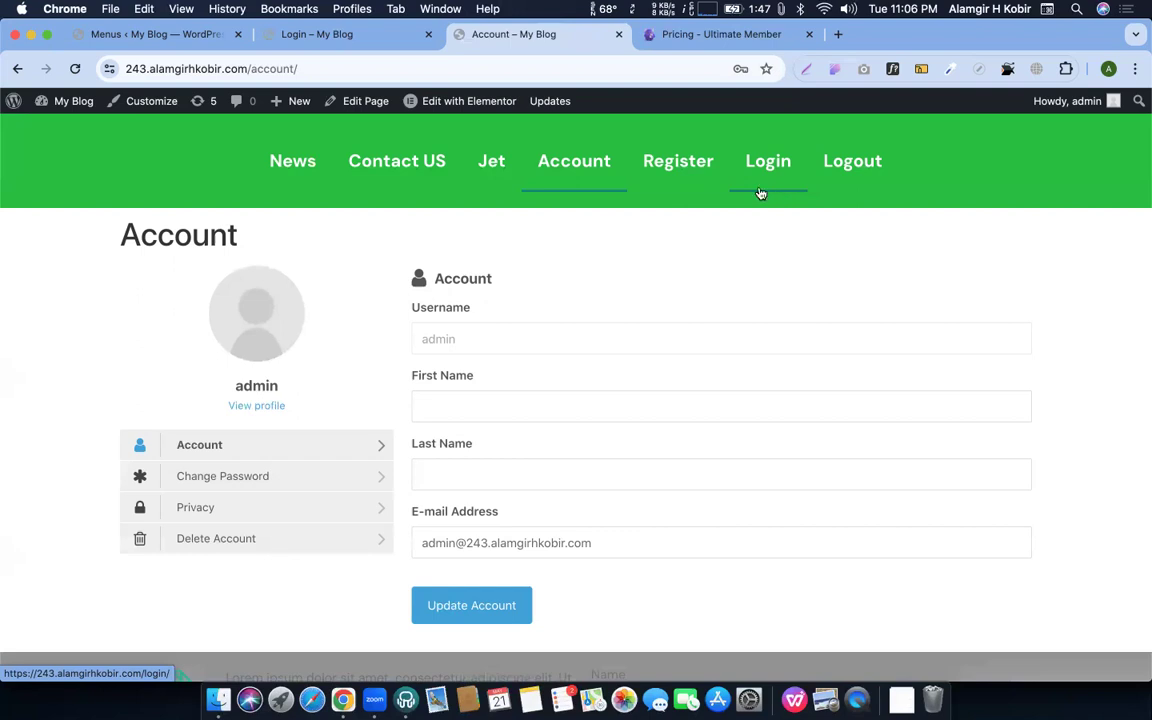
Set the Register menu item's visibility to Logged Out Users
click(171, 46)
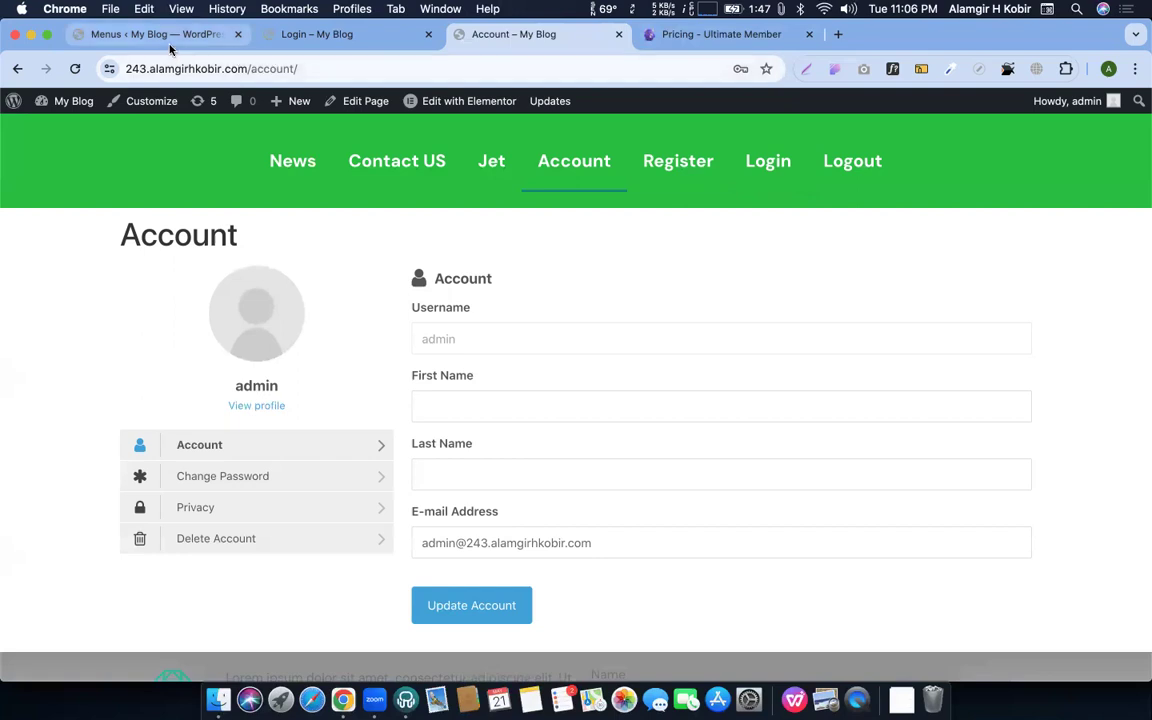
scroll(685, 345, down, 2)
scroll(690, 340, down, 5)
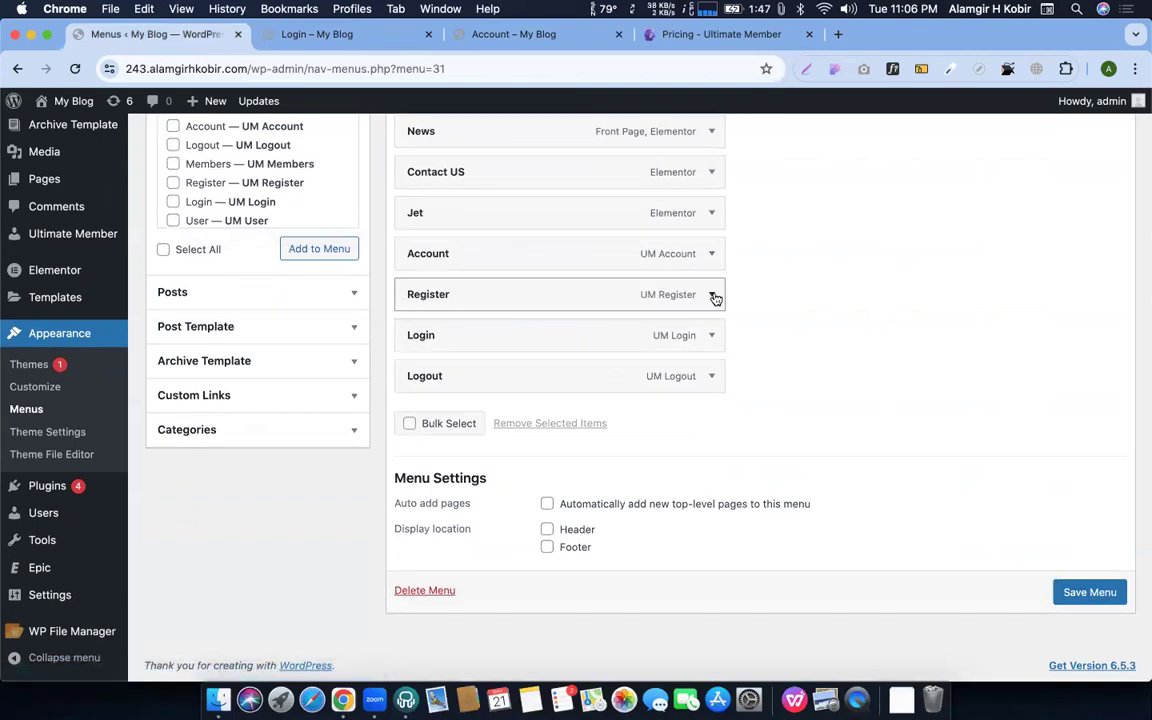
click(713, 295)
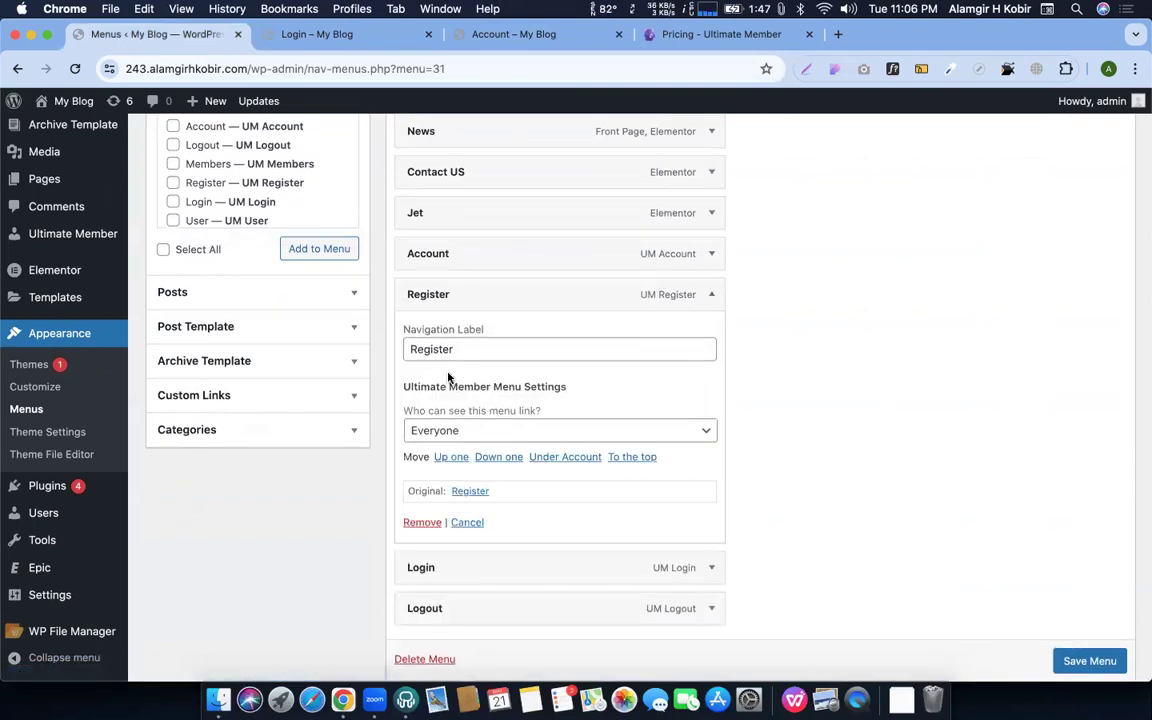
scroll(418, 370, down, 2)
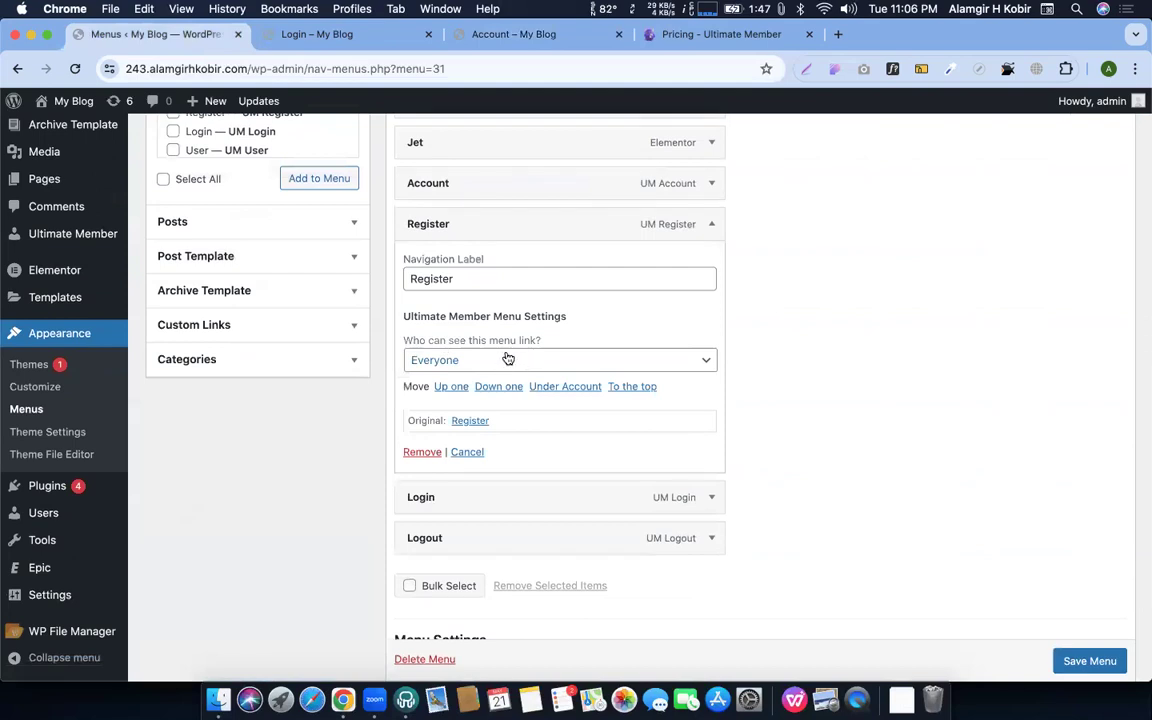
click(508, 359)
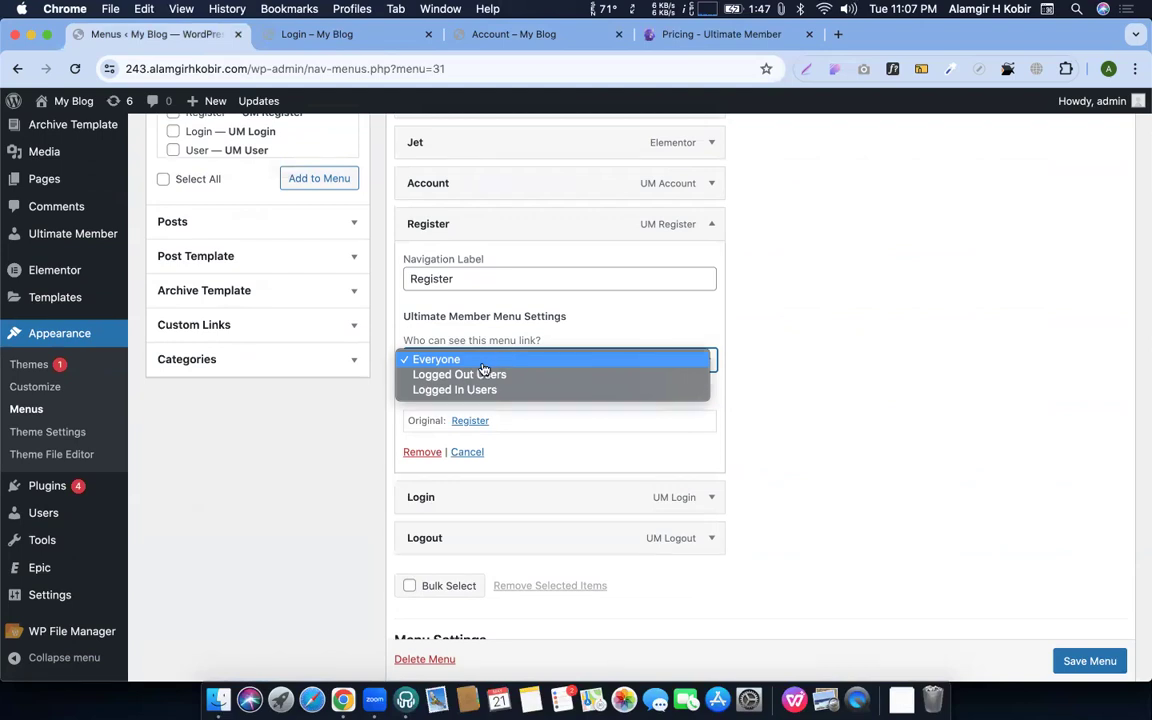
click(485, 376)
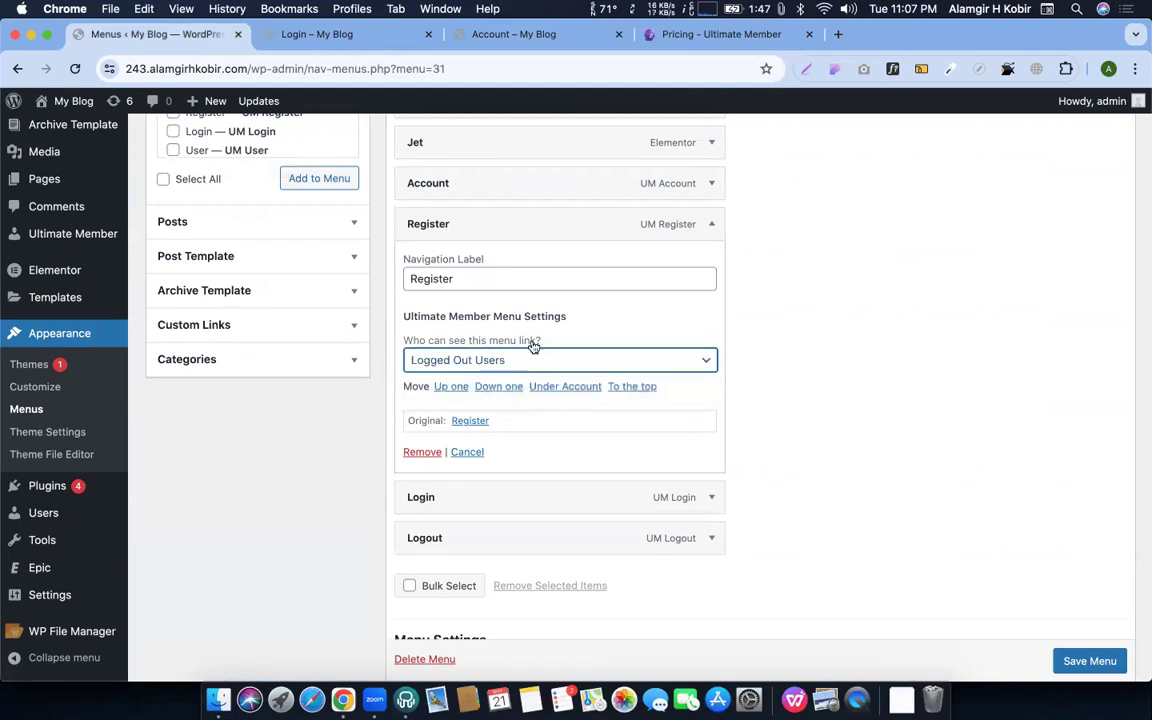
Set the Login menu item's visibility to Logged Out Users
click(714, 226)
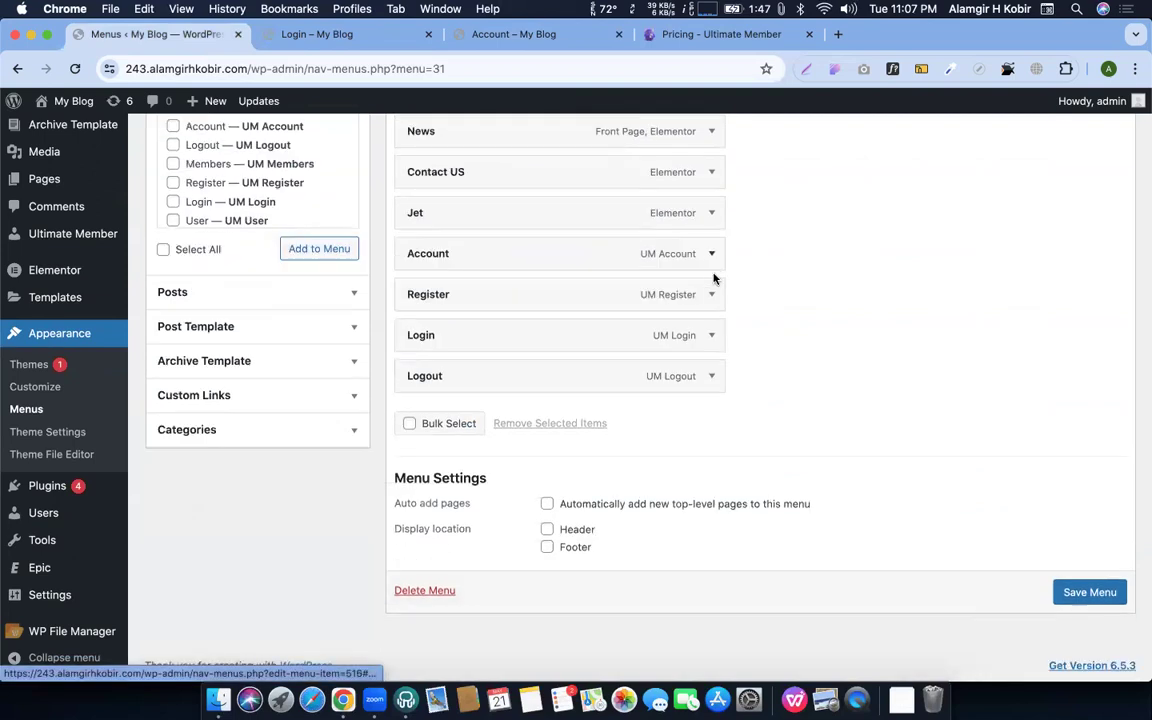
click(711, 337)
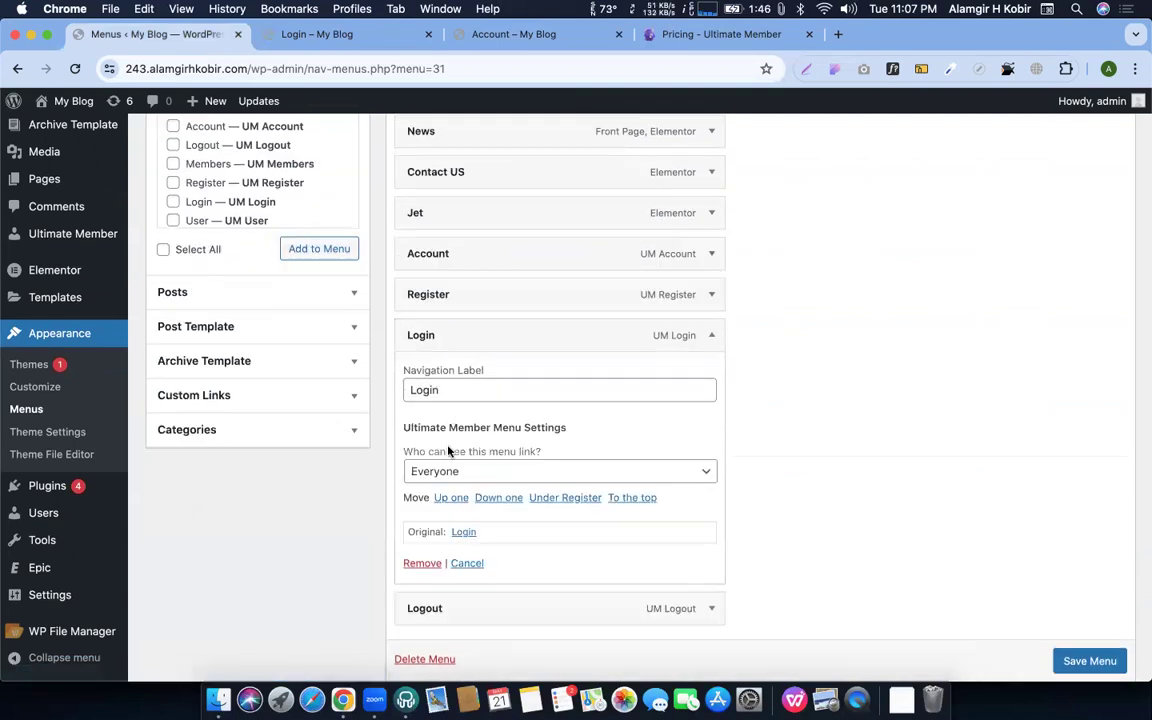
scroll(447, 452, down, 4)
scroll(457, 300, up, 2)
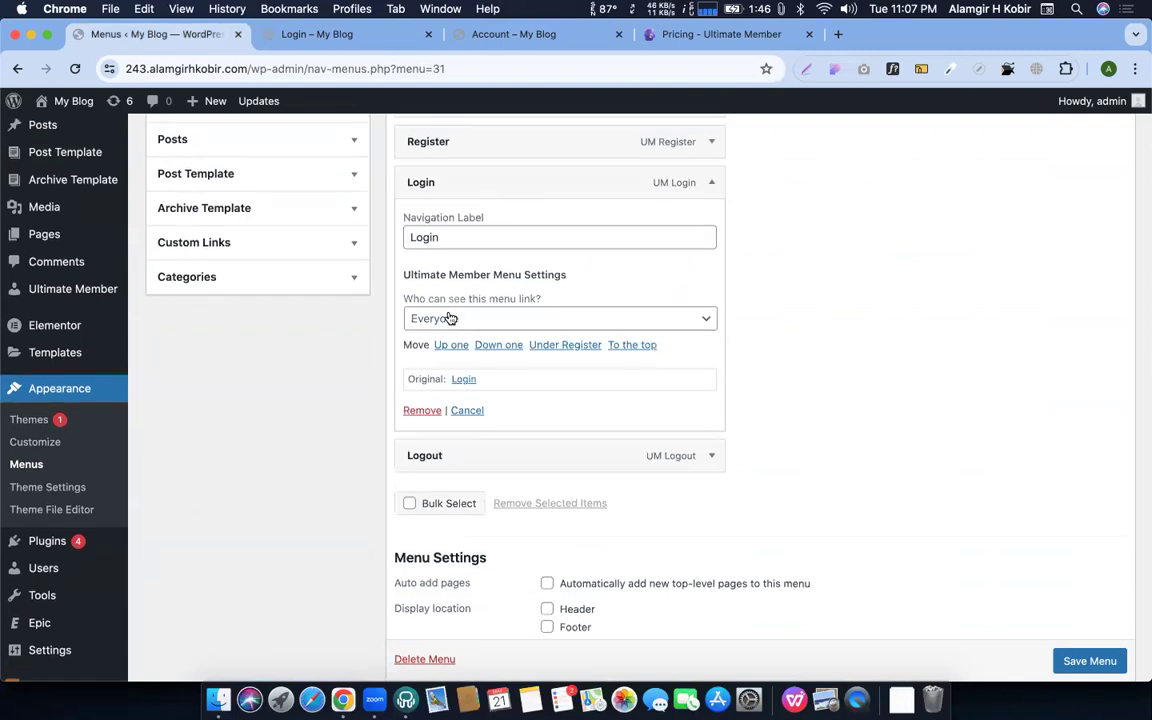
click(450, 318)
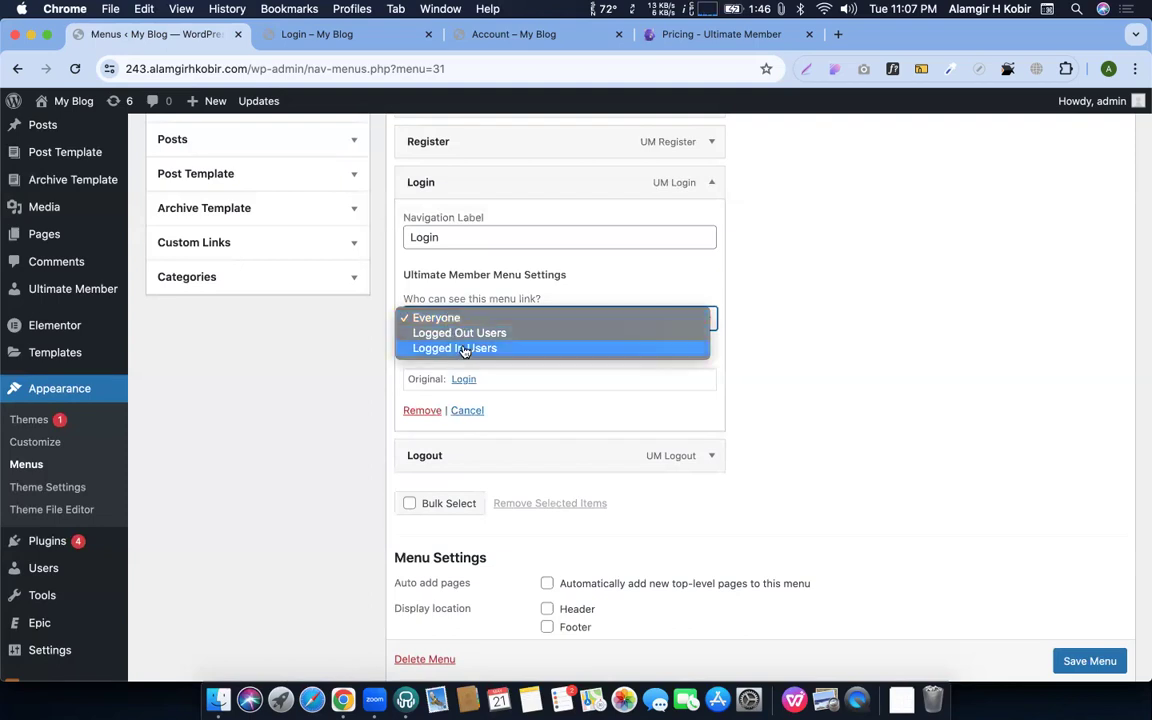
click(459, 333)
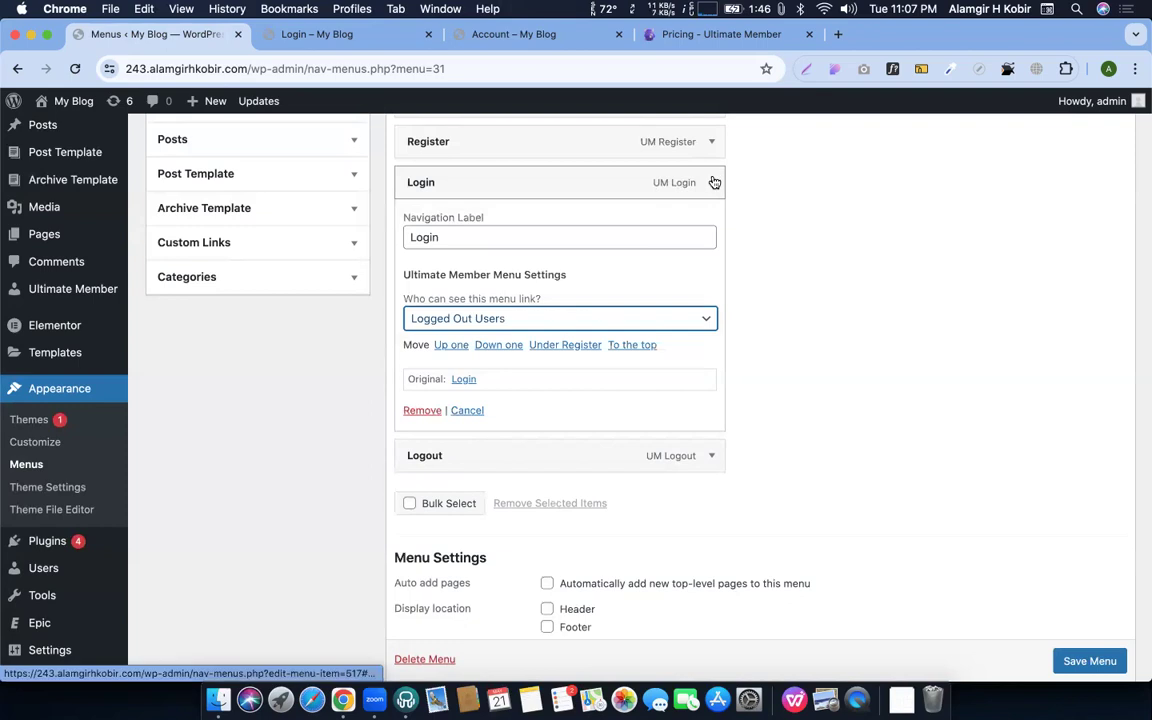
click(713, 182)
Set the Logout item's visibility to Logged In Users and save the menu
click(712, 223)
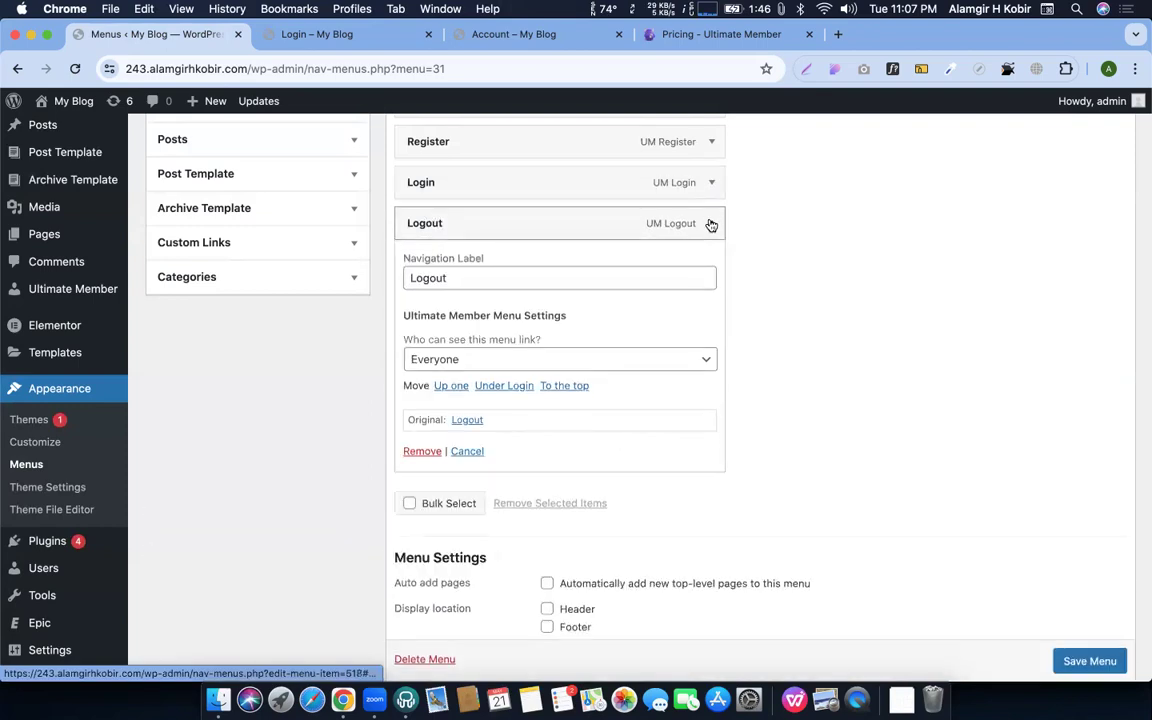
scroll(600, 321, down, 1)
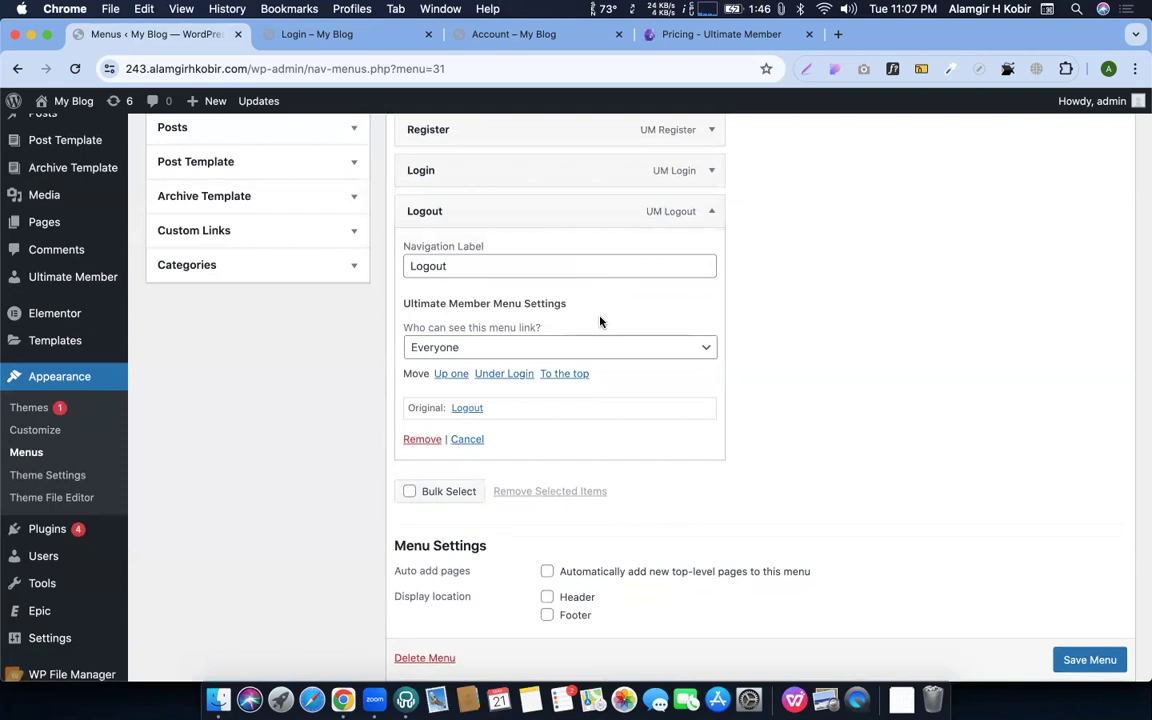
click(501, 350)
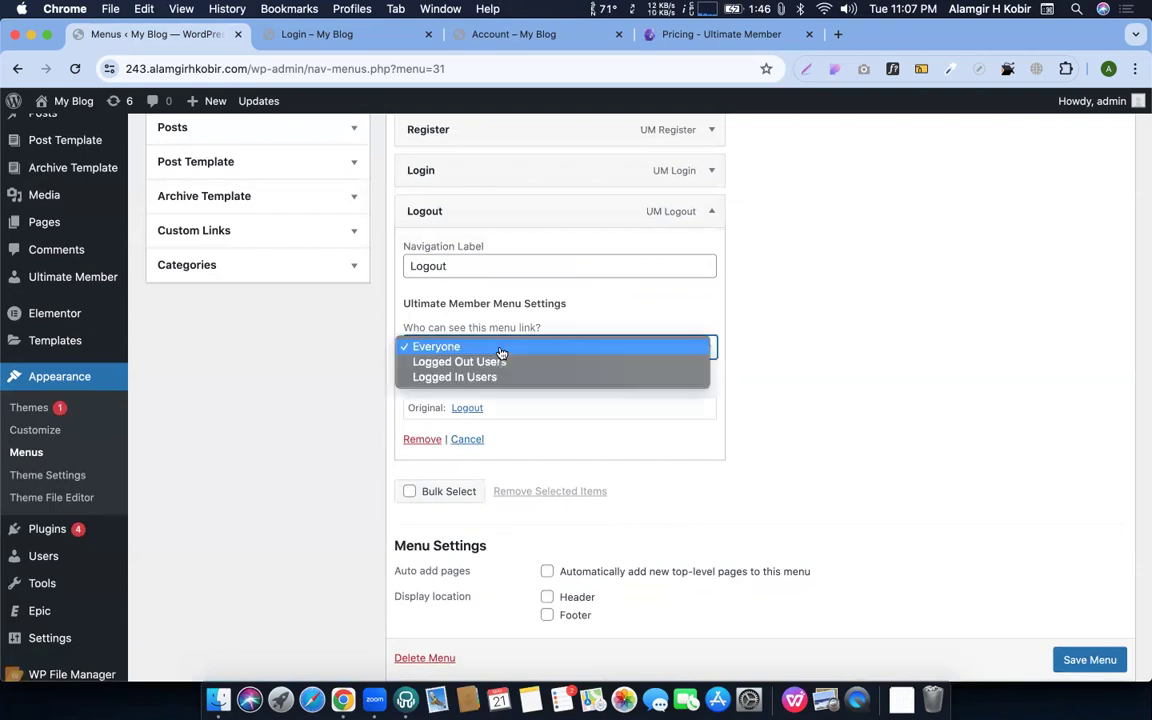
click(478, 378)
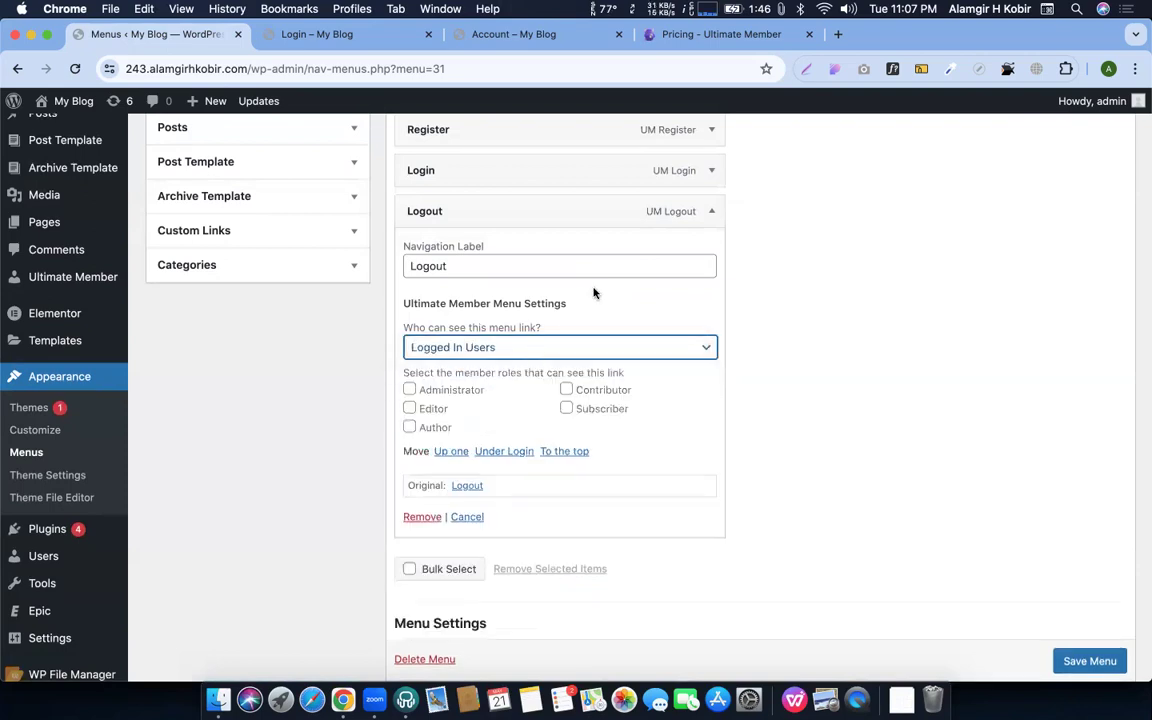
click(713, 214)
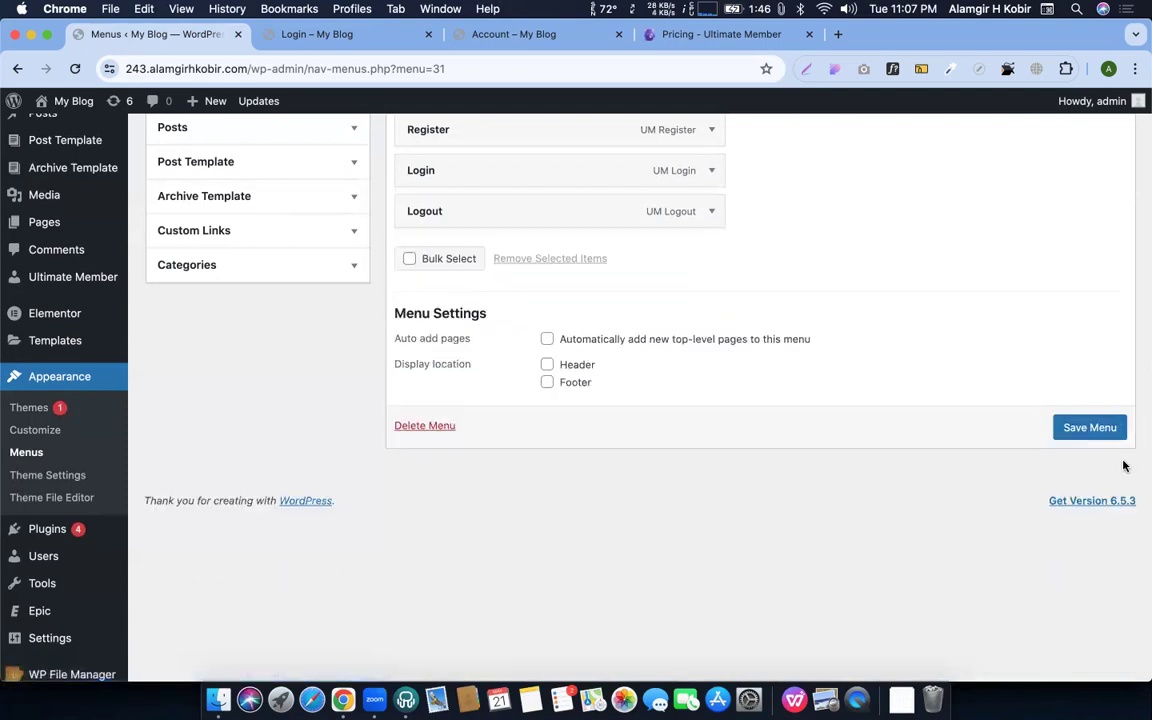
click(1098, 426)
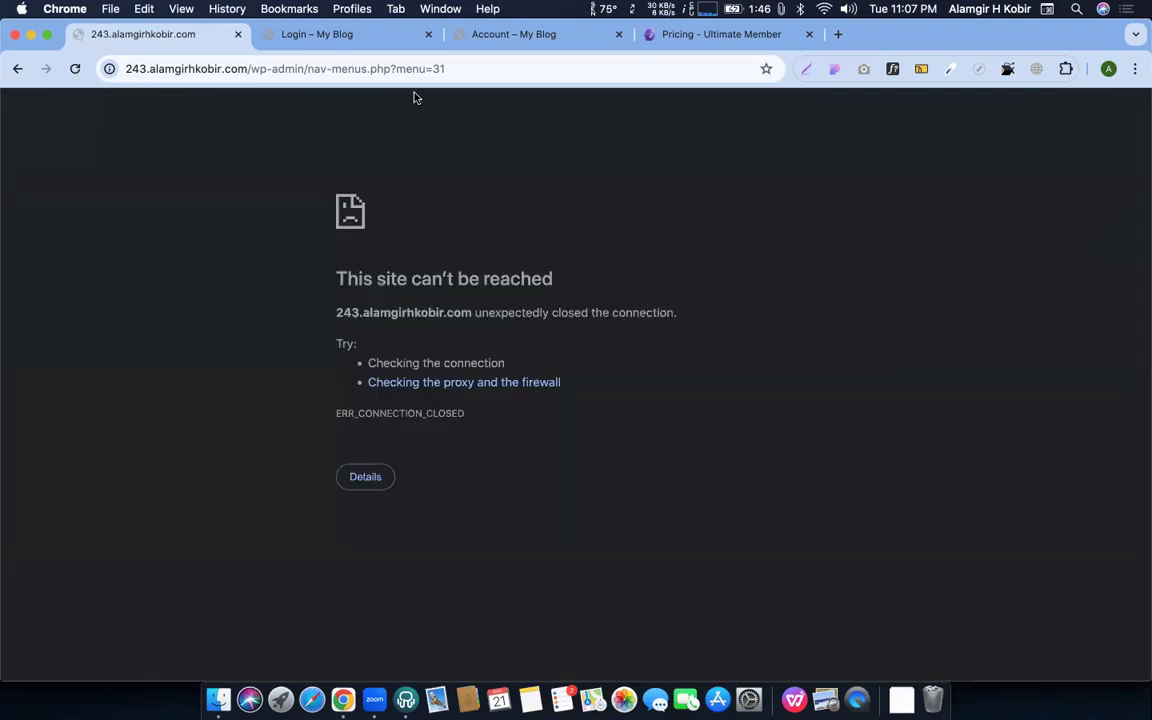
Reload past the connection error, then open the homepage from the 'Login – My Blog' tab
click(75, 70)
click(75, 70)
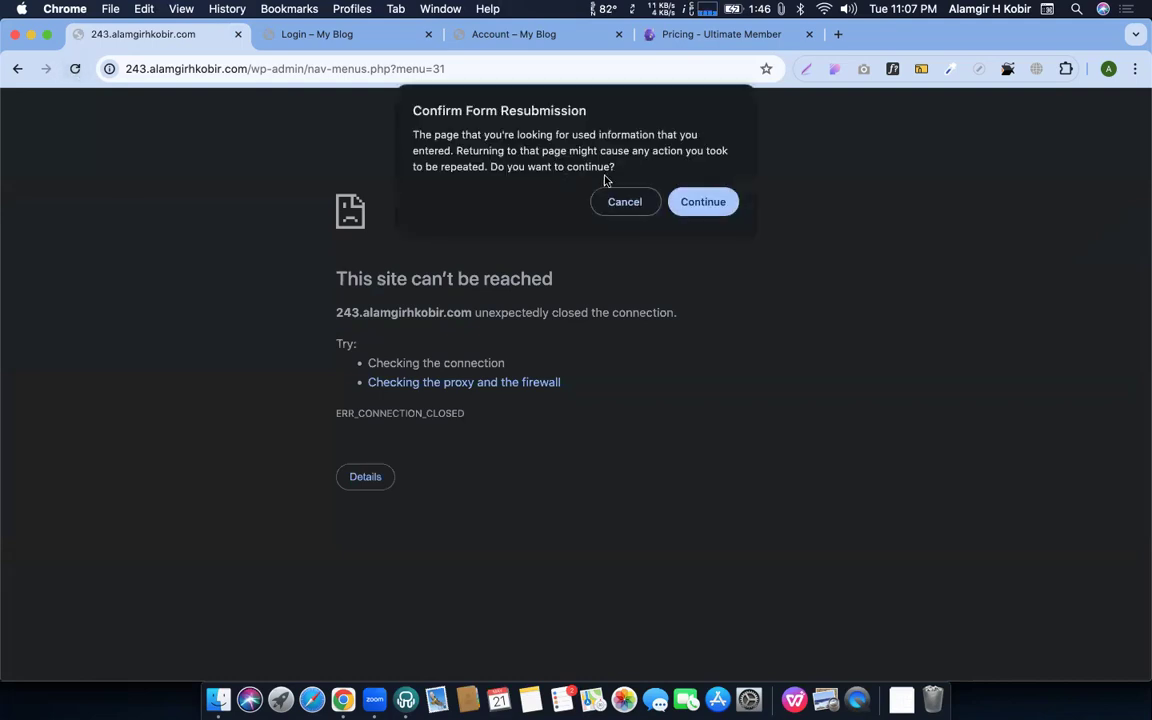
click(702, 202)
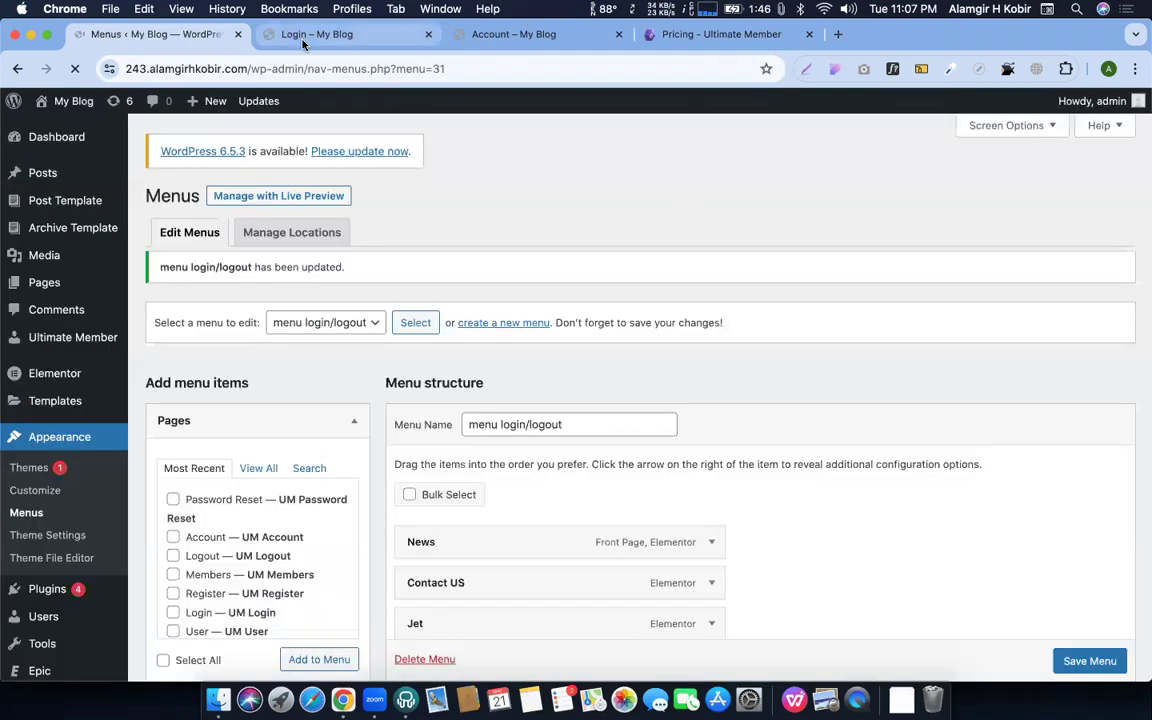
click(303, 36)
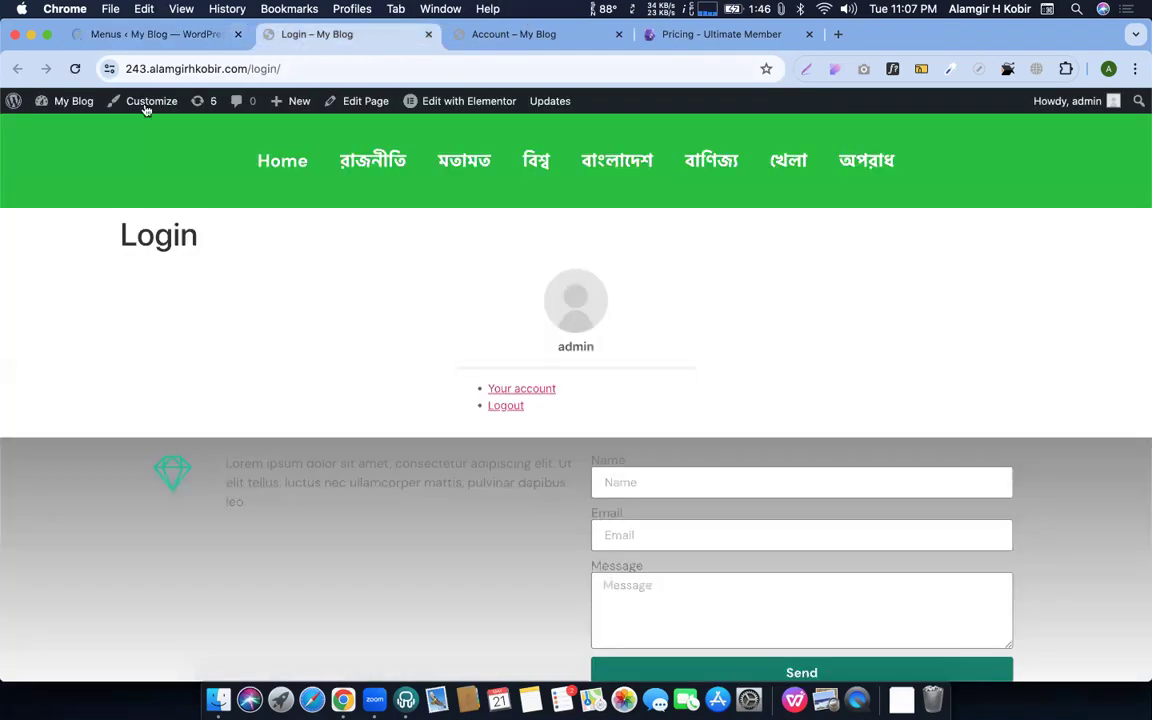
click(297, 171)
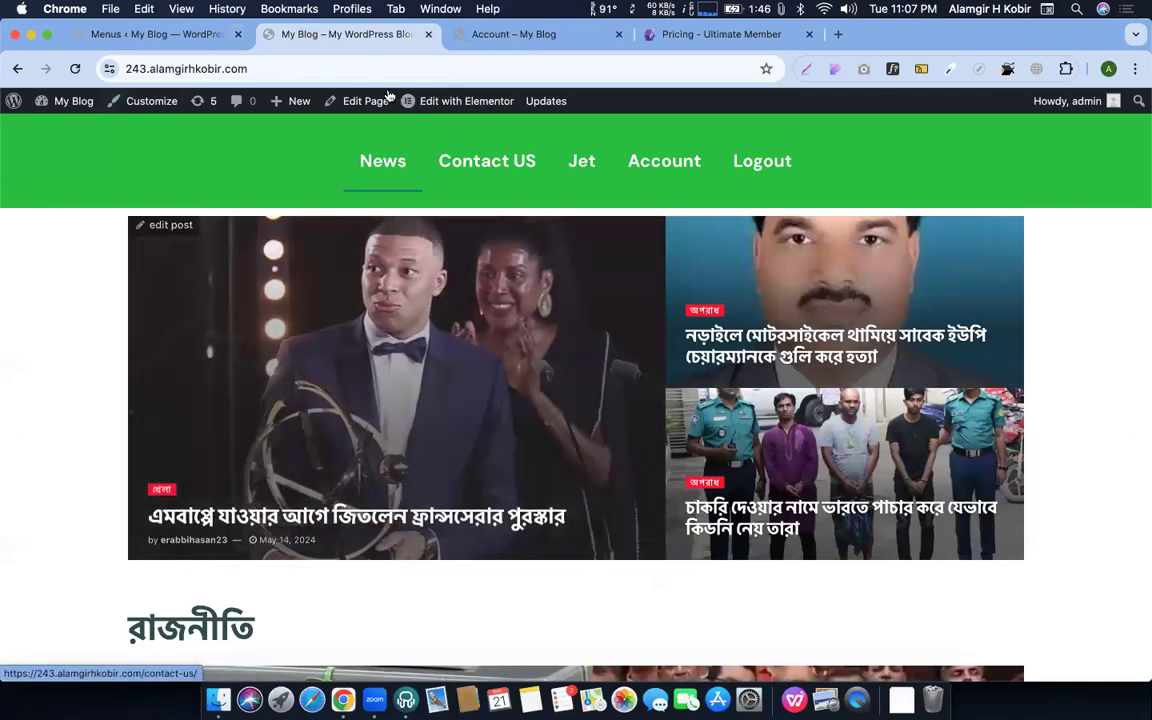
In the incognito window, go from the site homepage to the Register page as a logged-out visitor
click(337, 67)
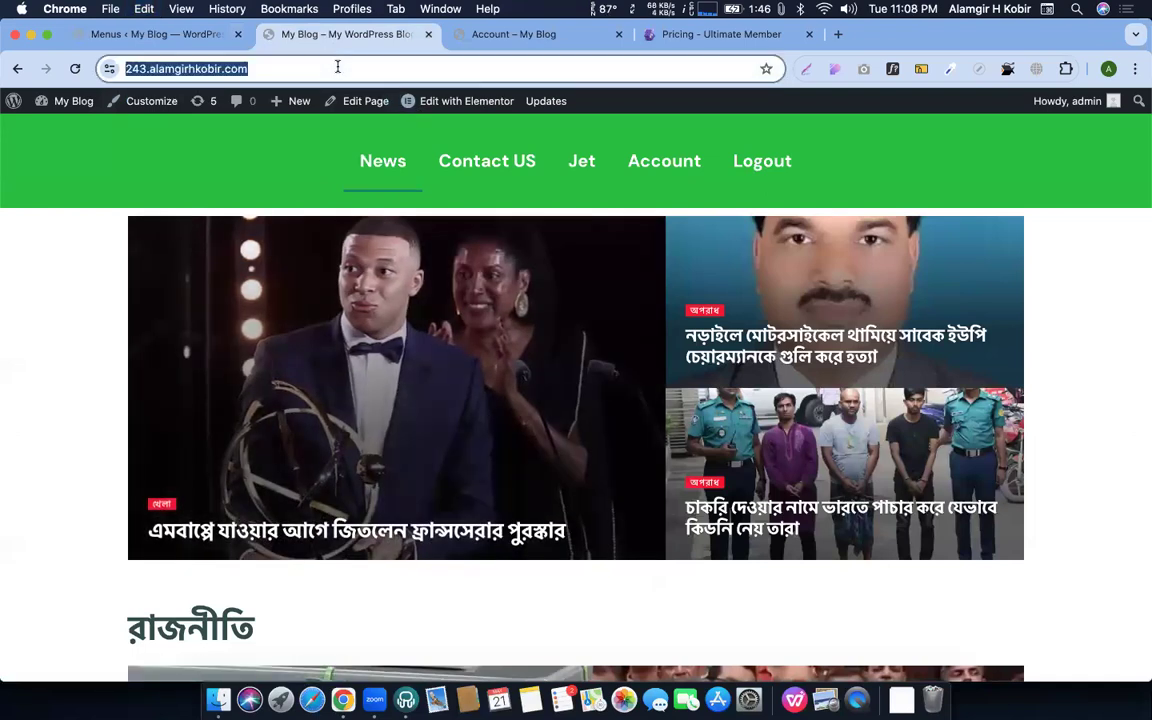
key(ctrl+Up)
click(262, 62)
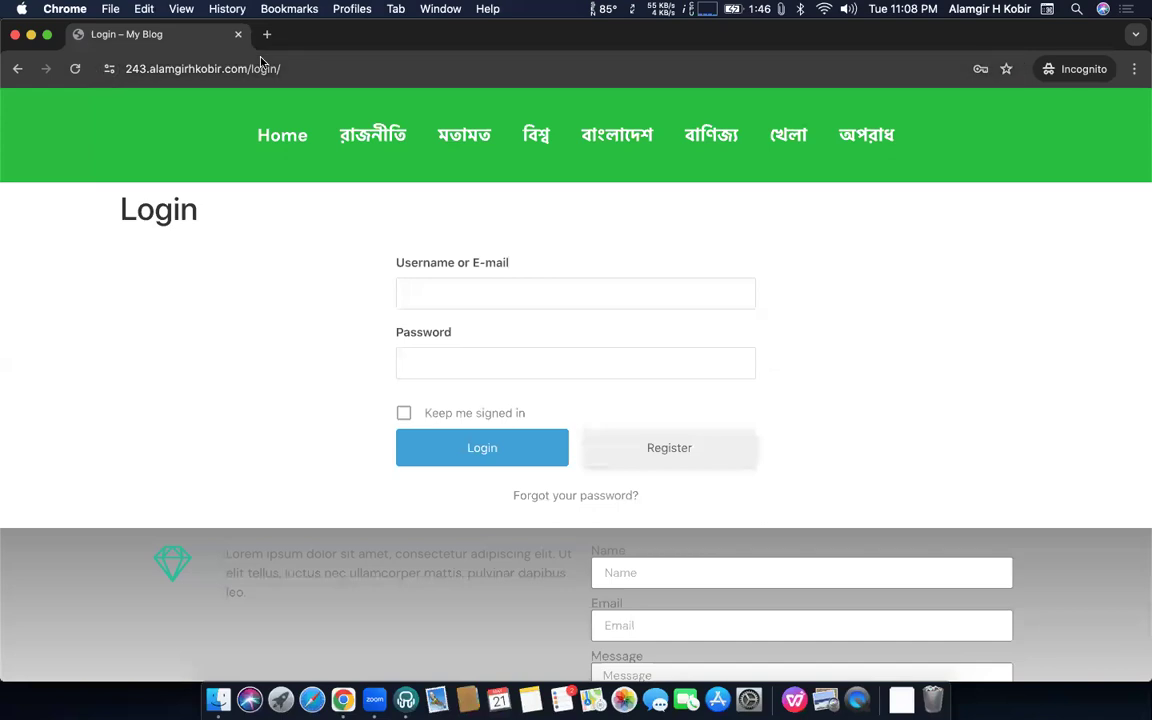
click(283, 156)
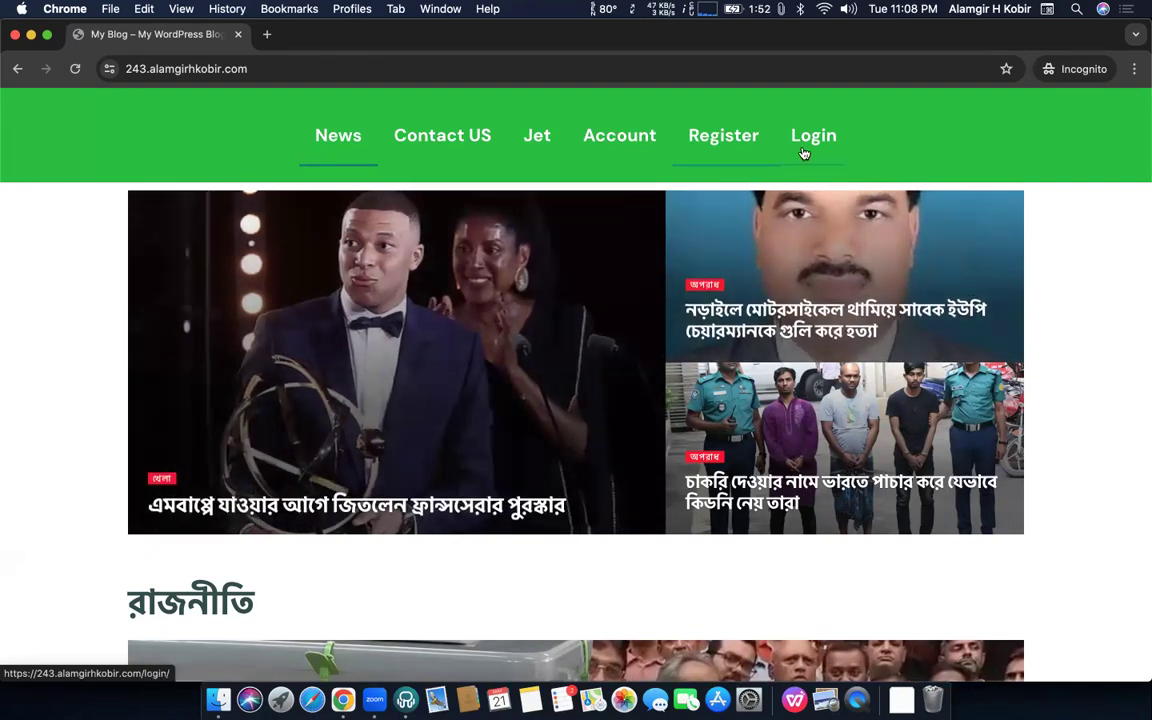
click(737, 150)
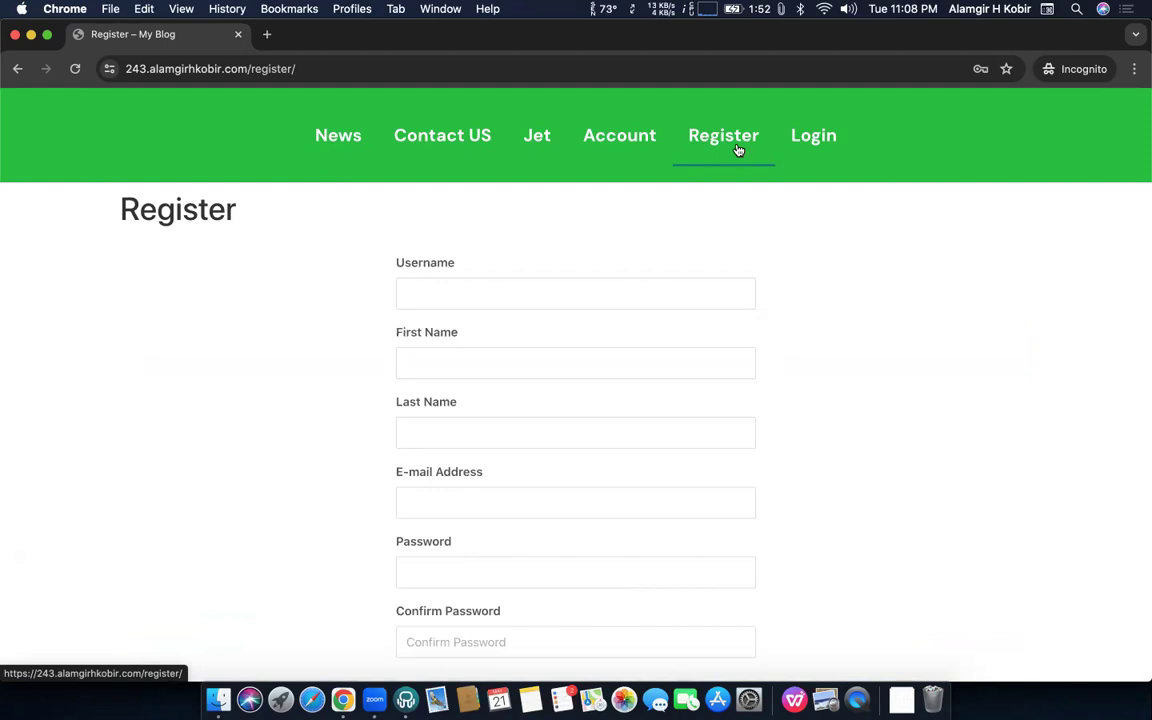
Enter the new member's username, first name and last name in the sign-up form
click(467, 290)
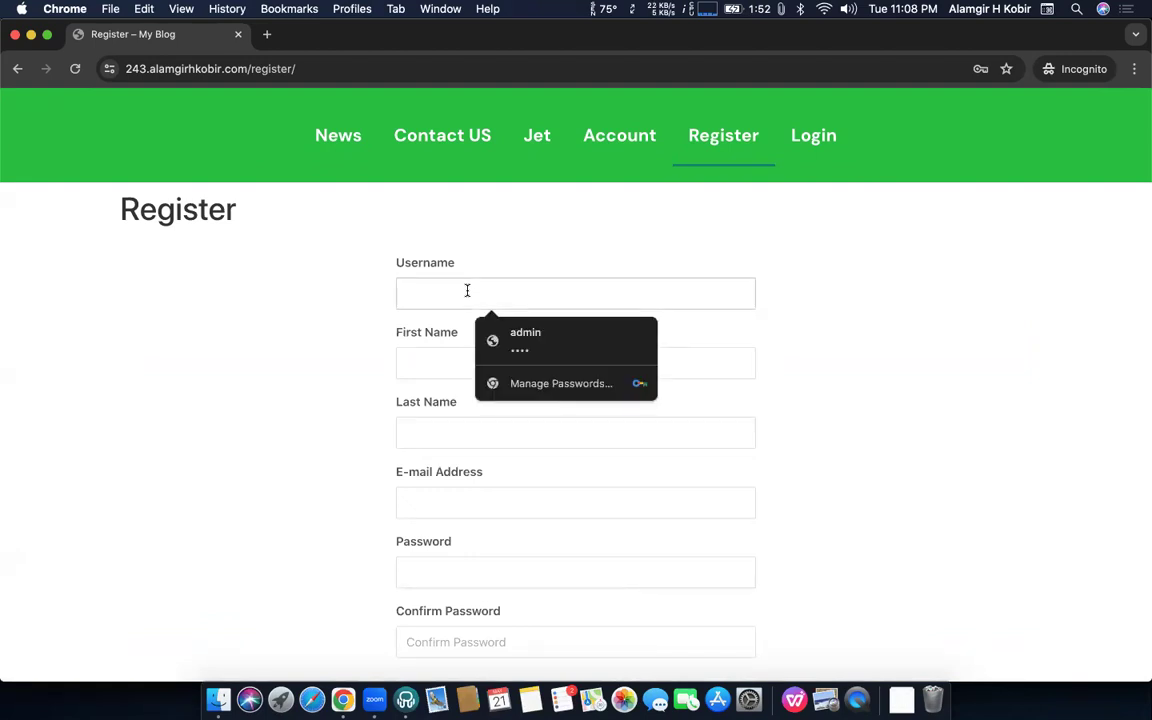
text(Alamgir)
key(Tab)
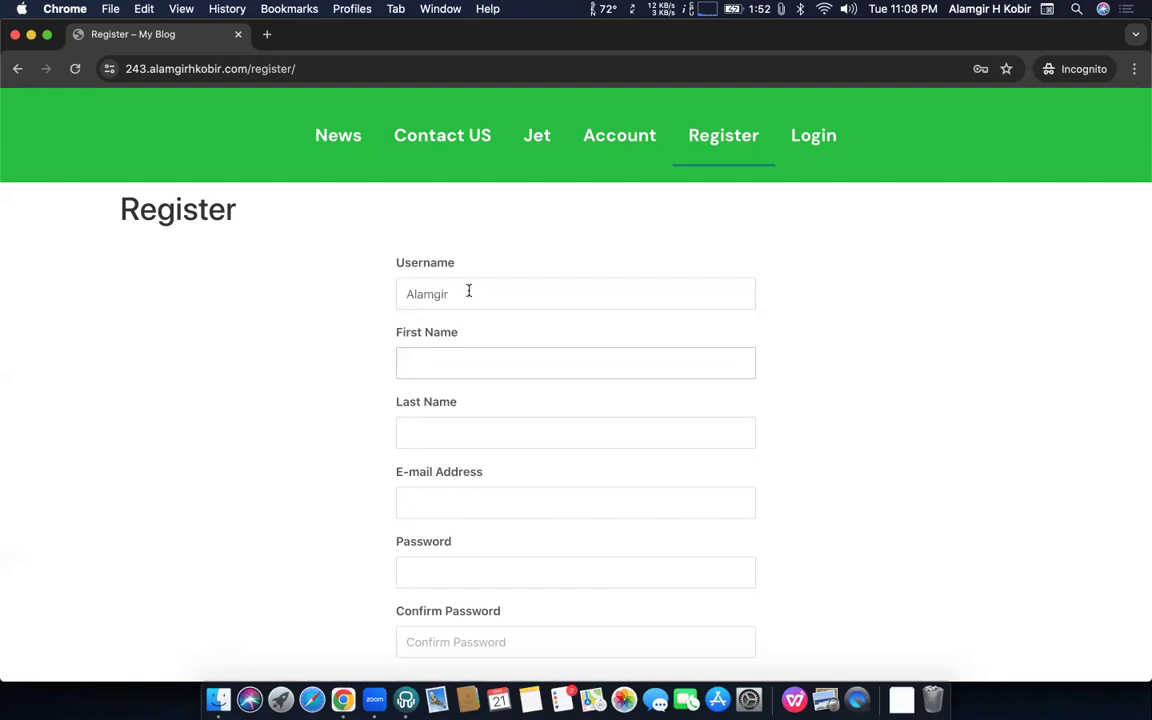
click(480, 361)
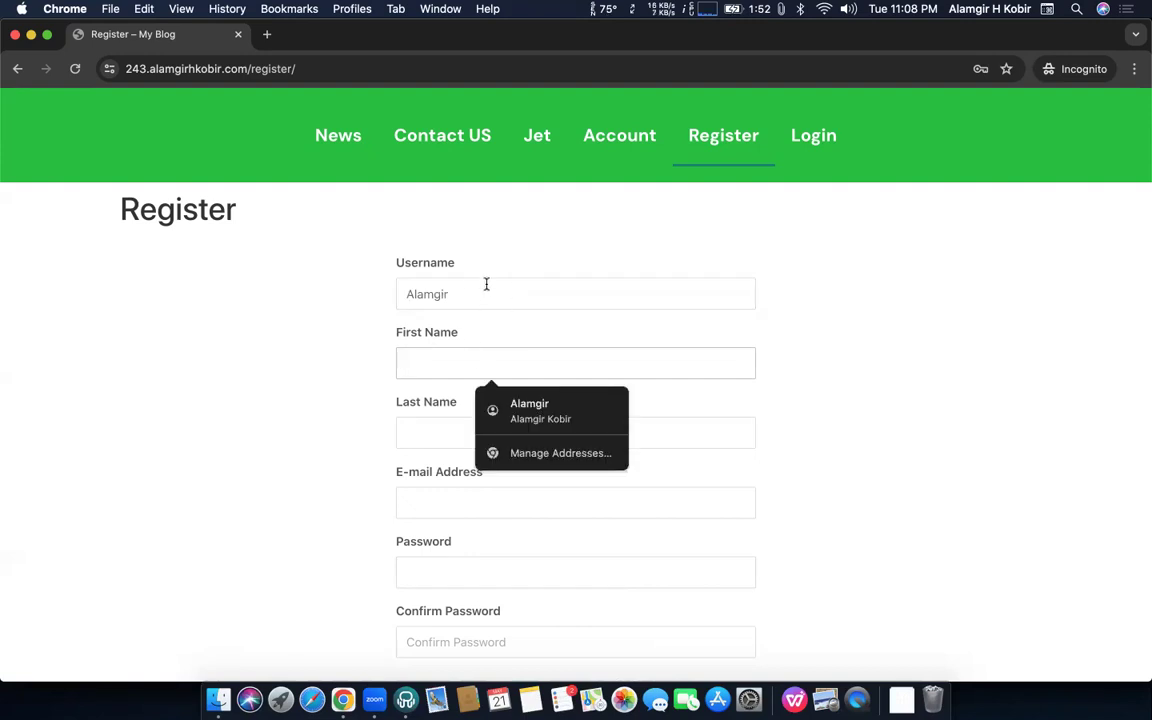
click(486, 284)
click(445, 372)
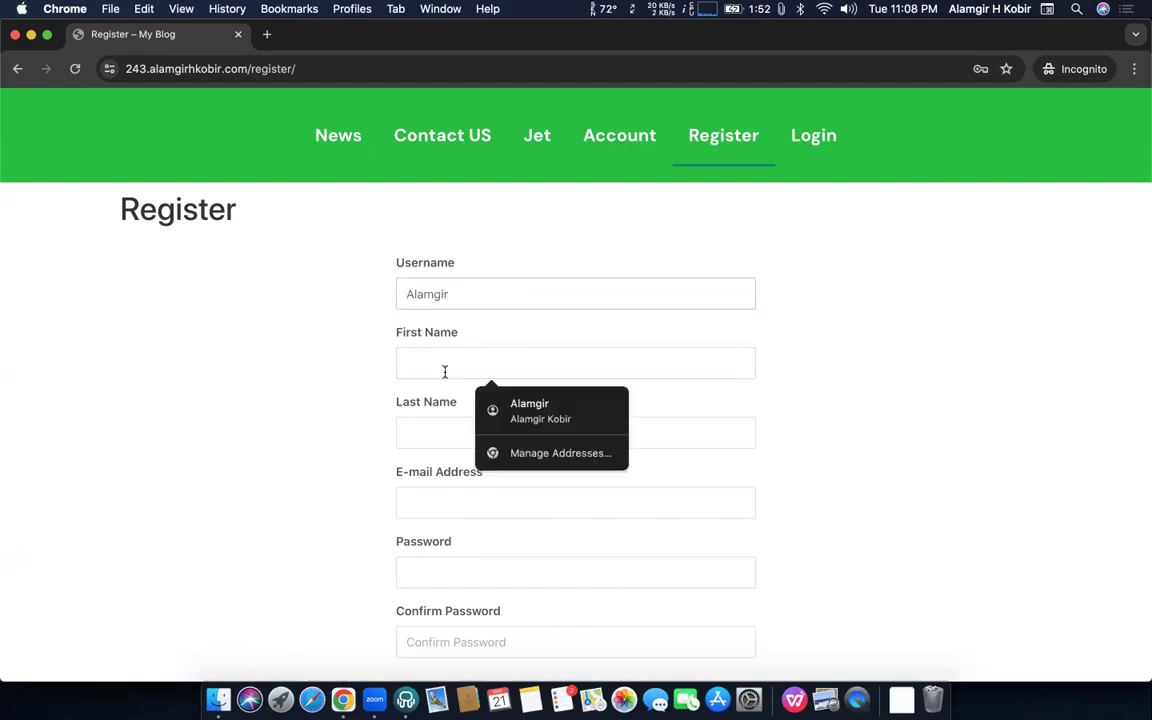
click(468, 292)
scroll(487, 318, down, 1)
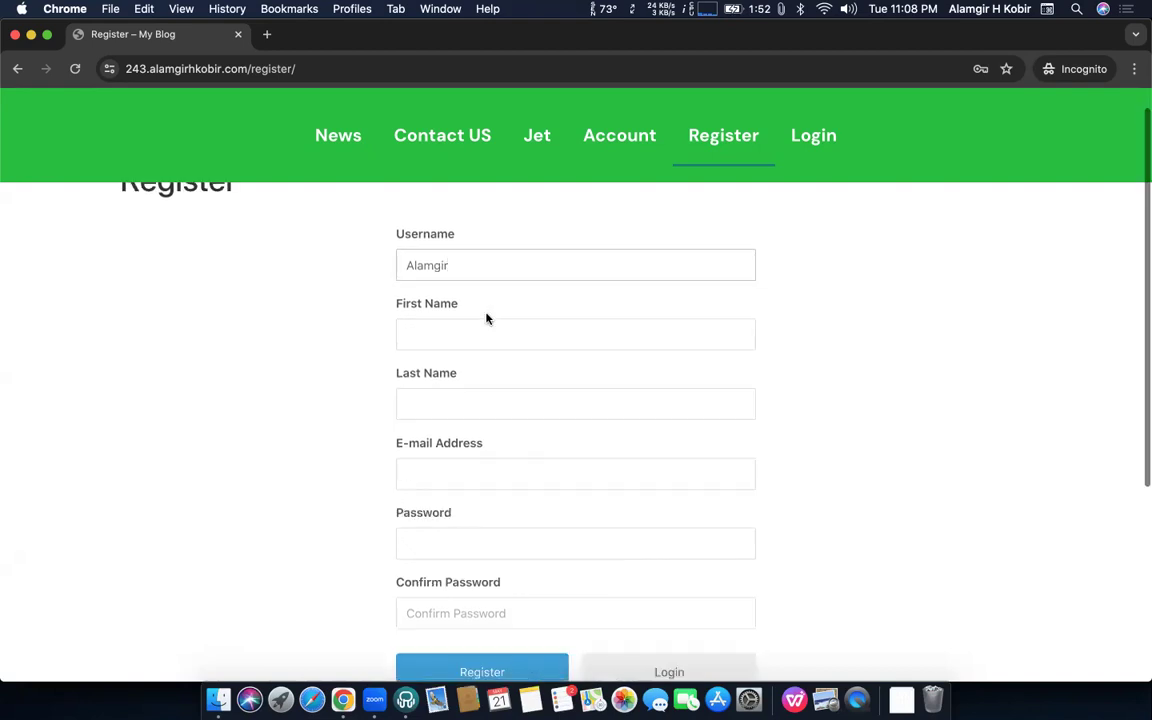
scroll(485, 316, down, 1)
click(470, 290)
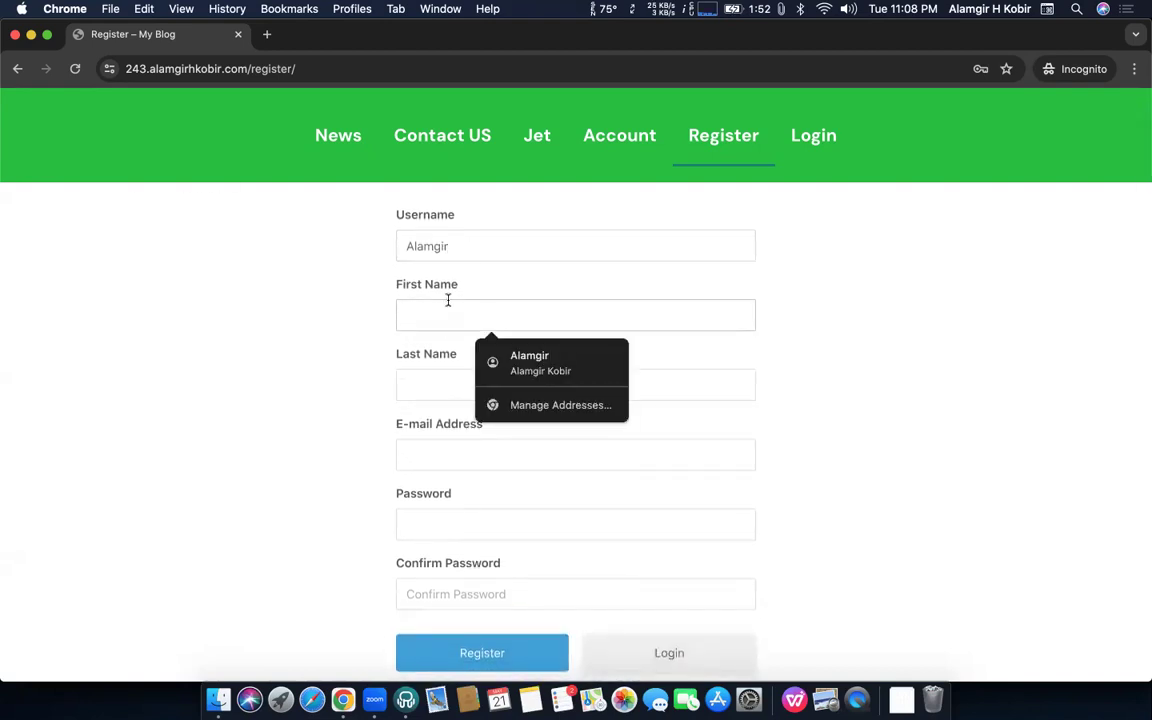
key(Tab)
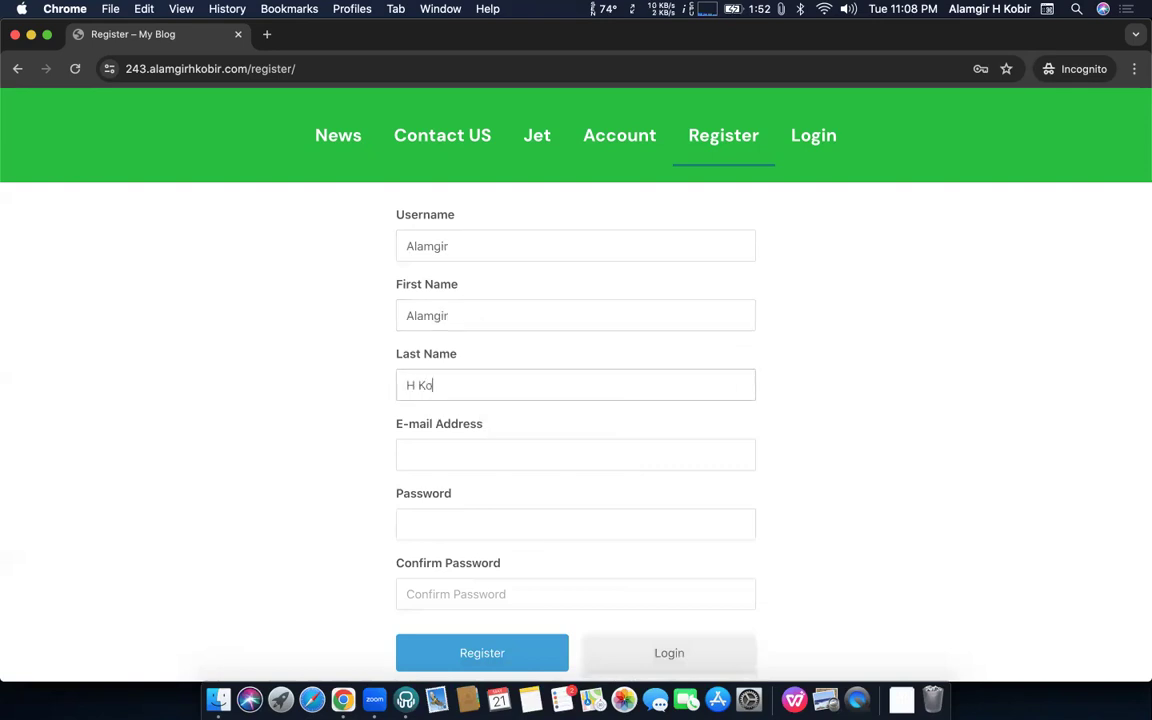
Add the member's e-mail address and a matching password and confirmation, then submit the registration
scroll(489, 316, down, 2)
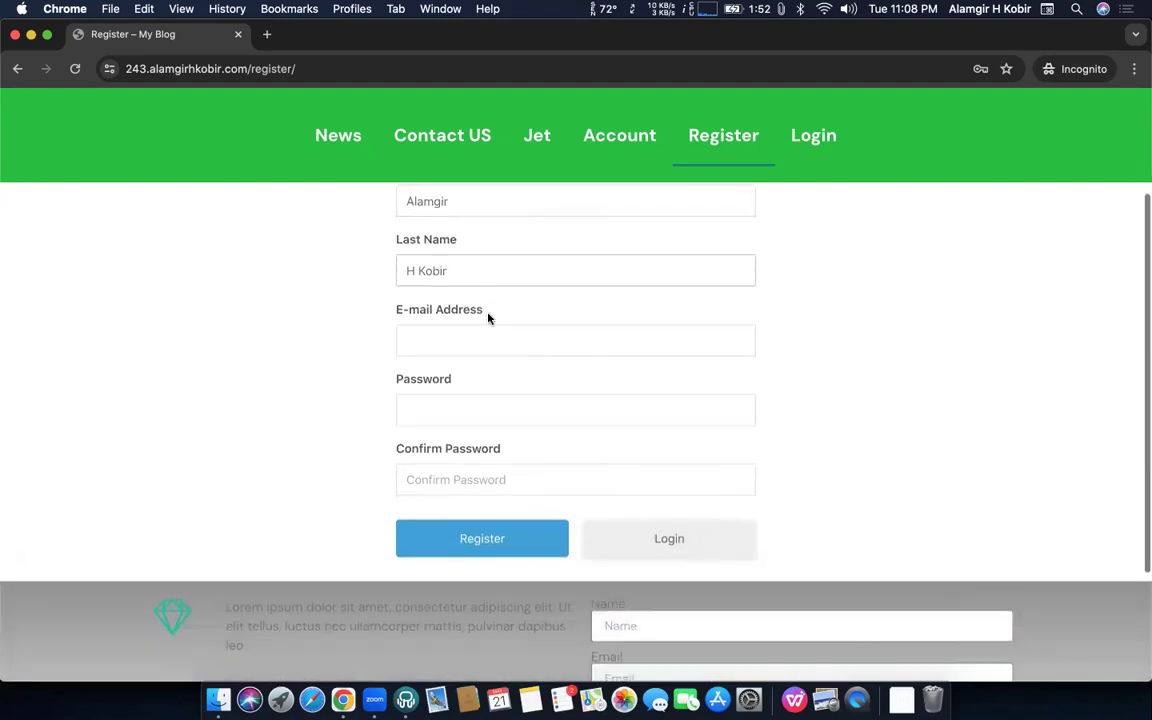
click(507, 334)
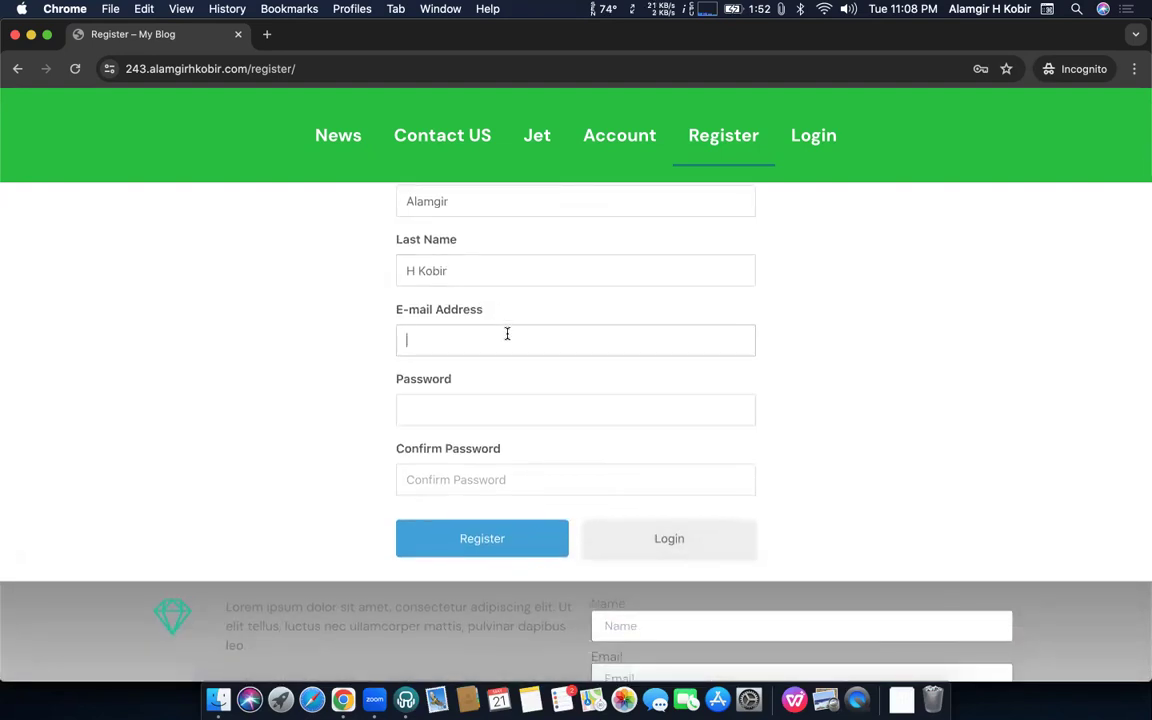
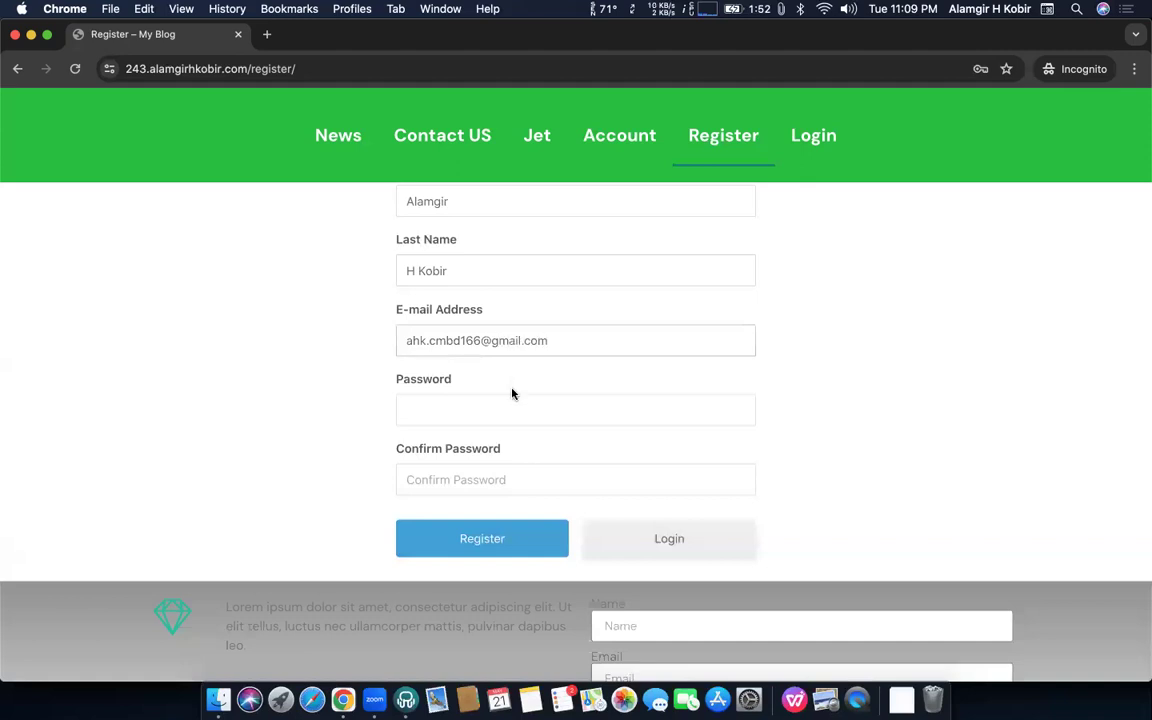
click(494, 410)
text(1234567890)
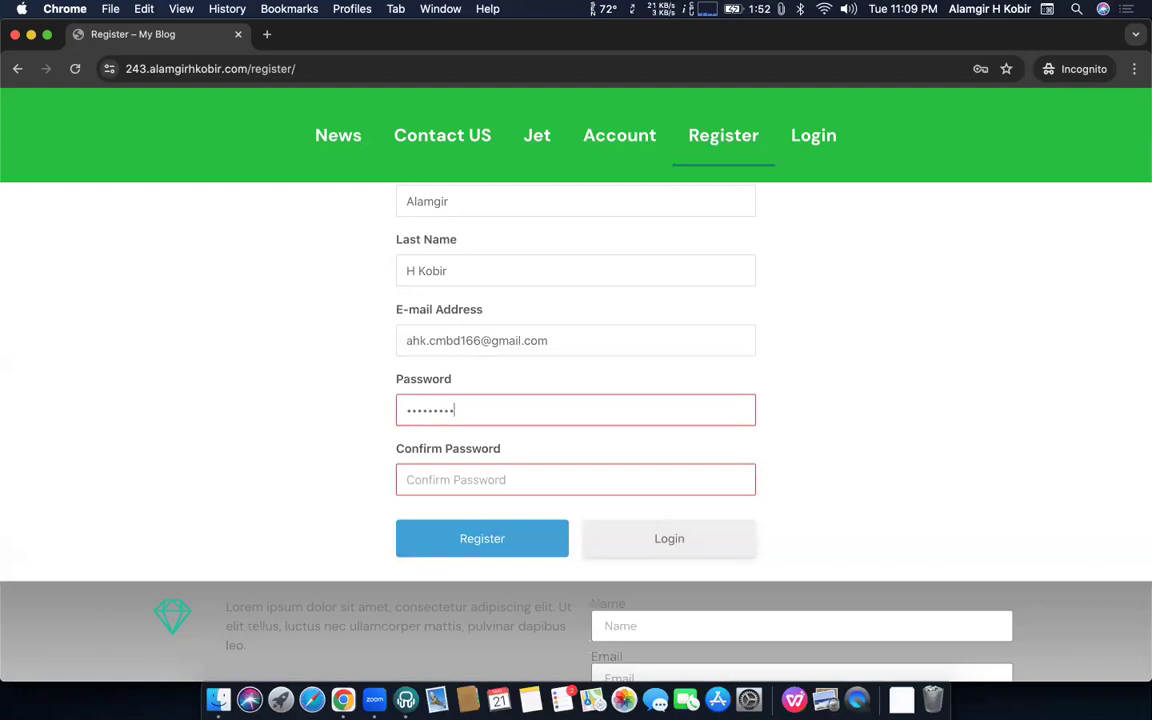
text(12)
scroll(475, 437, down, 3)
click(499, 384)
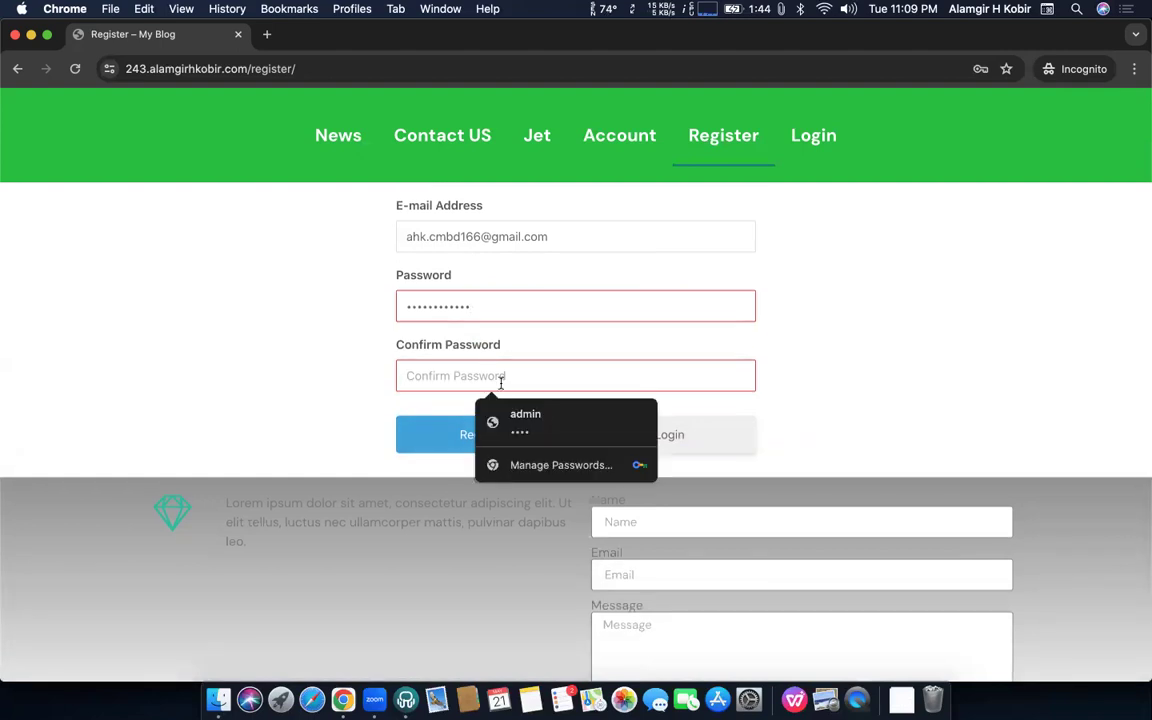
text(123)
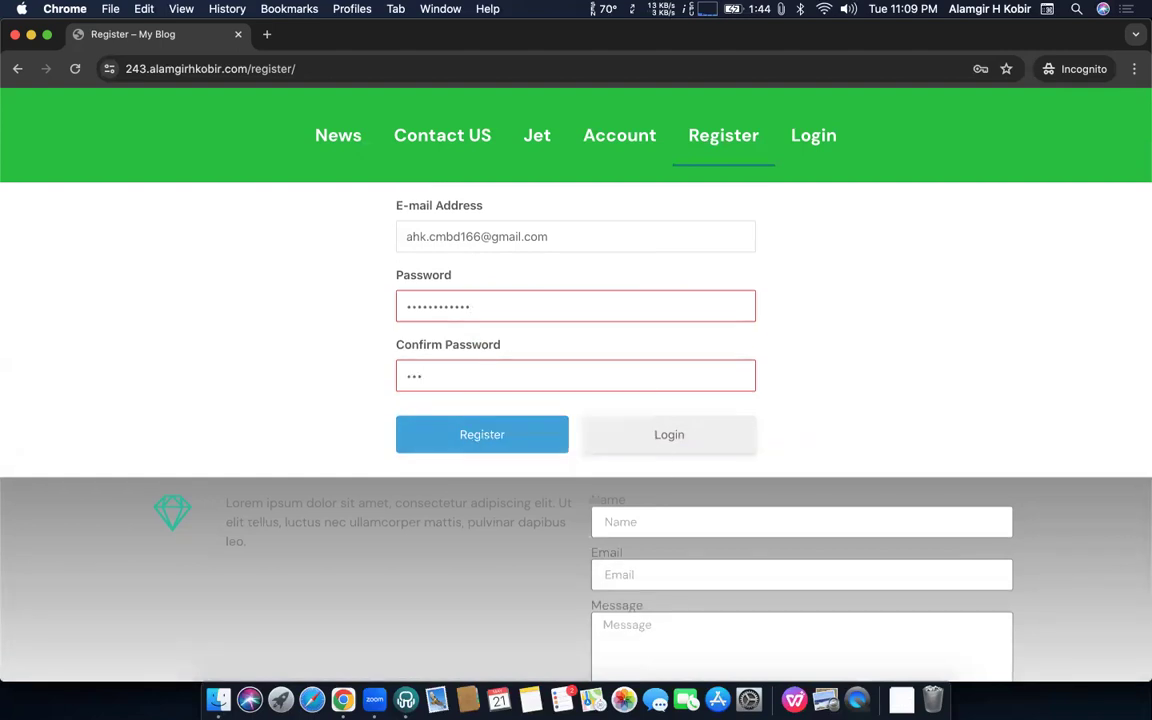
text(456789012)
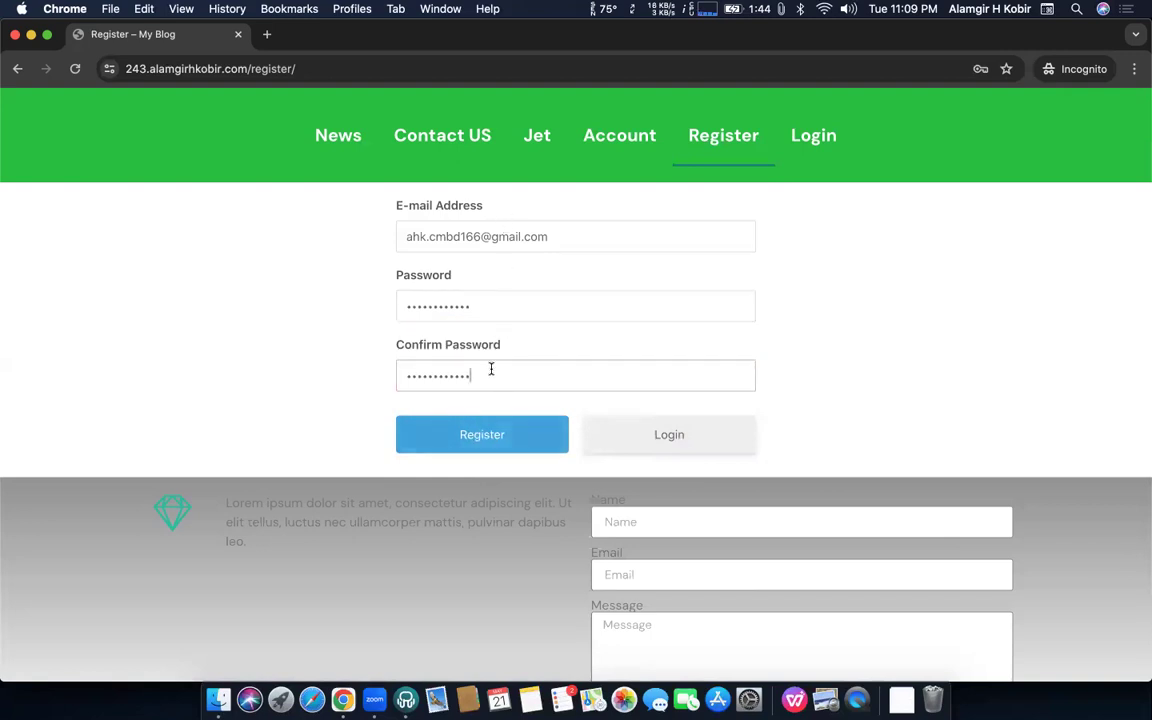
click(470, 437)
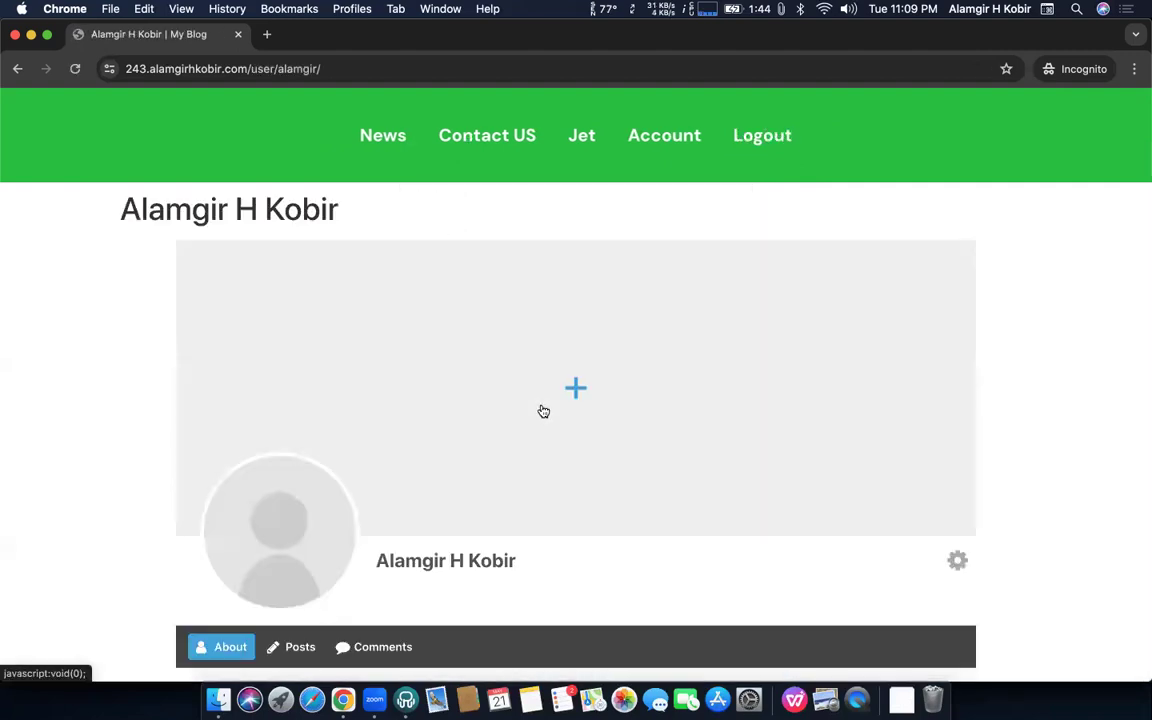
Scroll through the newly registered member's profile page
scroll(543, 411, down, 5)
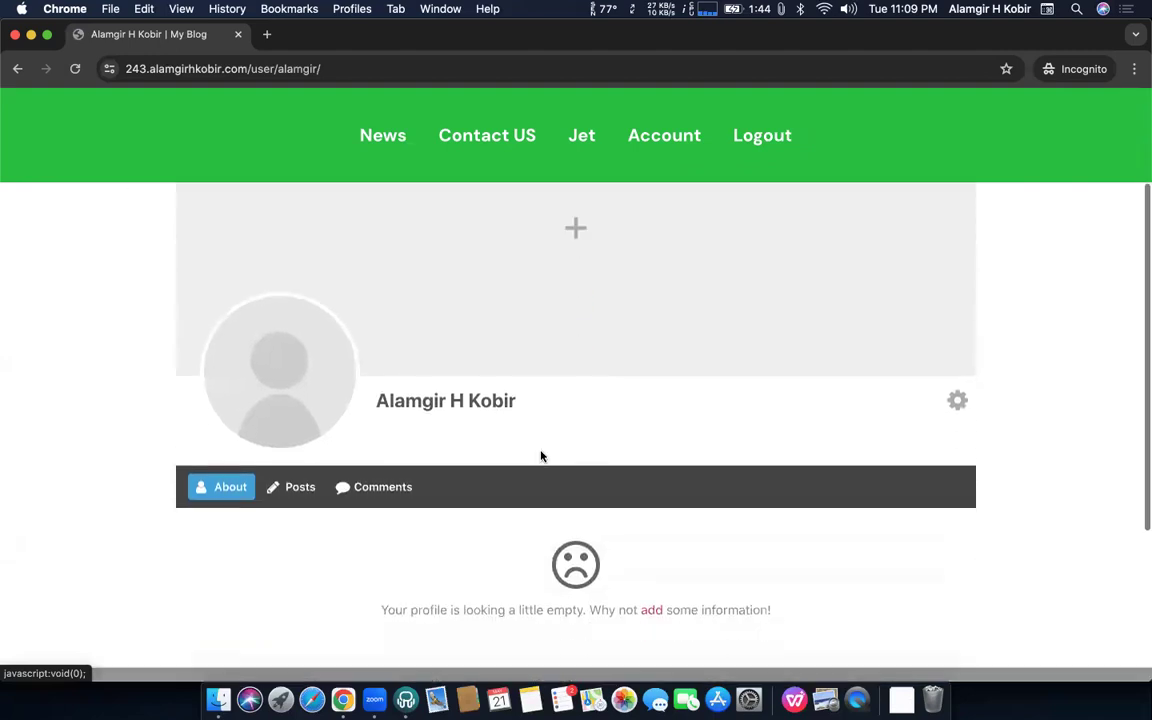
scroll(465, 290, up, 5)
scroll(465, 290, down, 5)
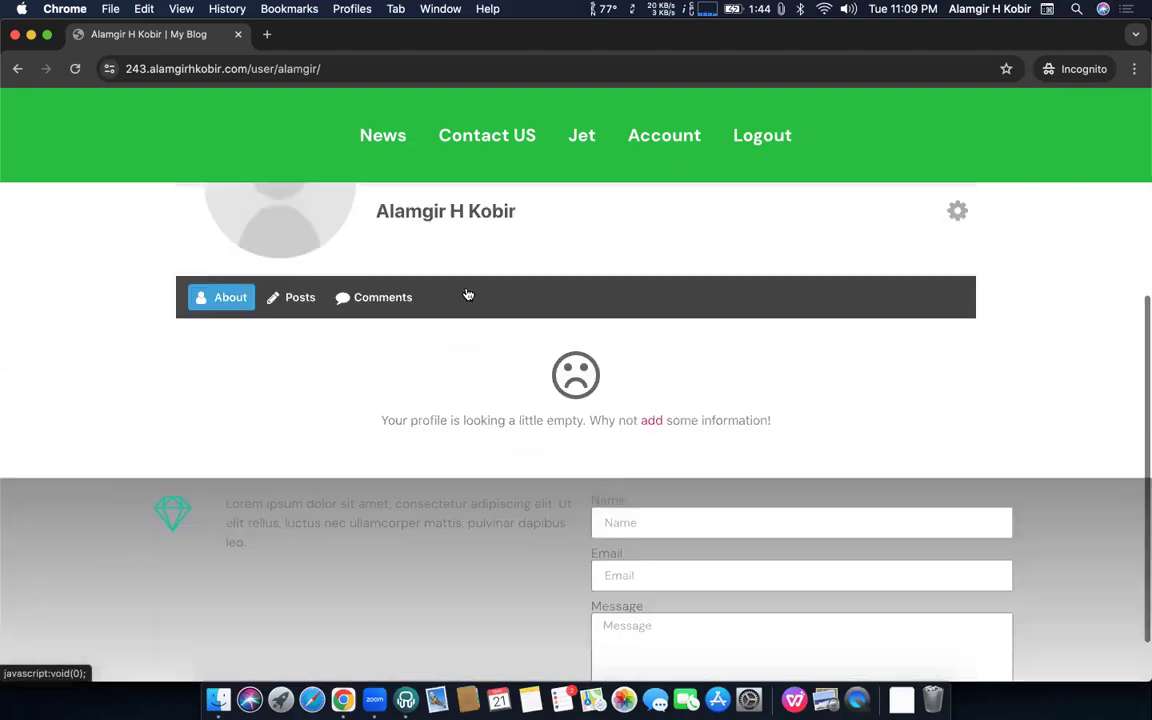
scroll(465, 293, up, 5)
scroll(468, 294, down, 1)
scroll(468, 294, down, 1)
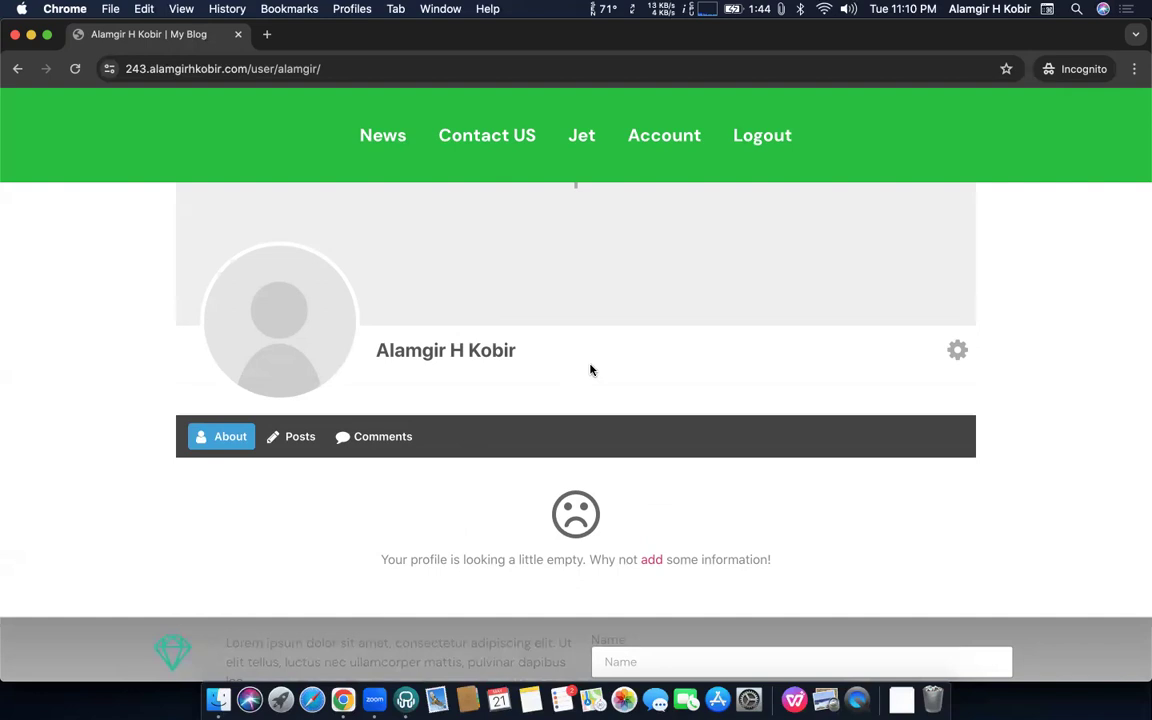
Open the member's Account page in the incognito window
key(ctrl+Up)
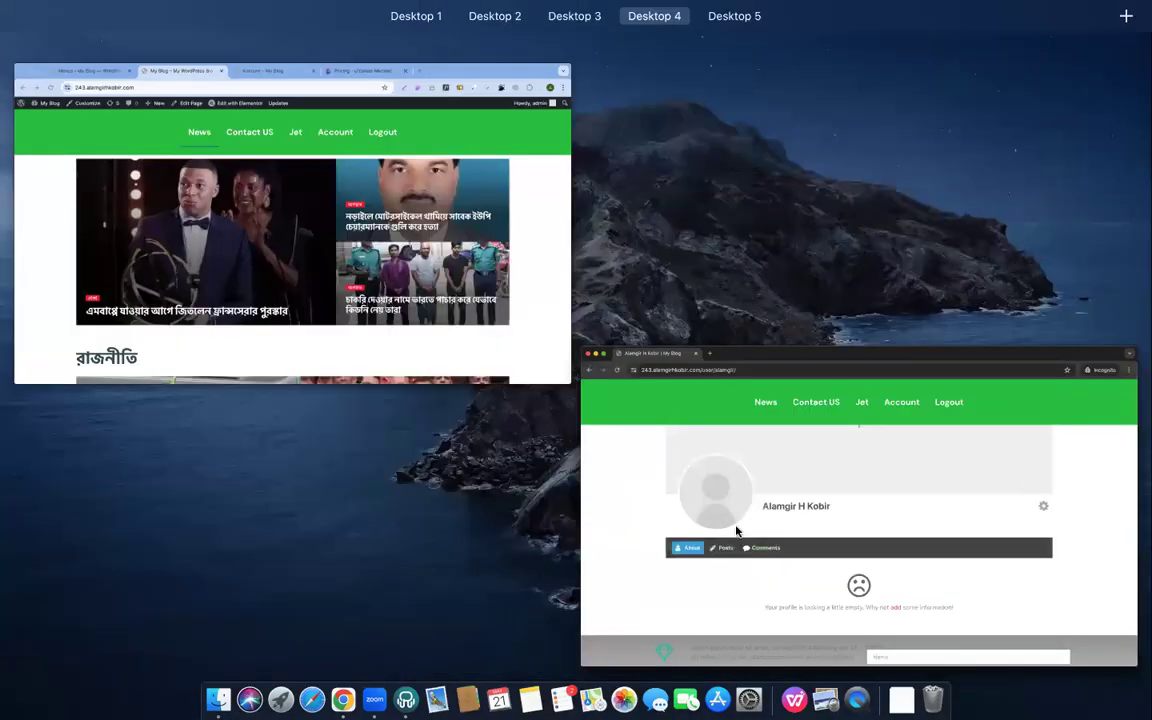
click(737, 530)
scroll(638, 309, down, 3)
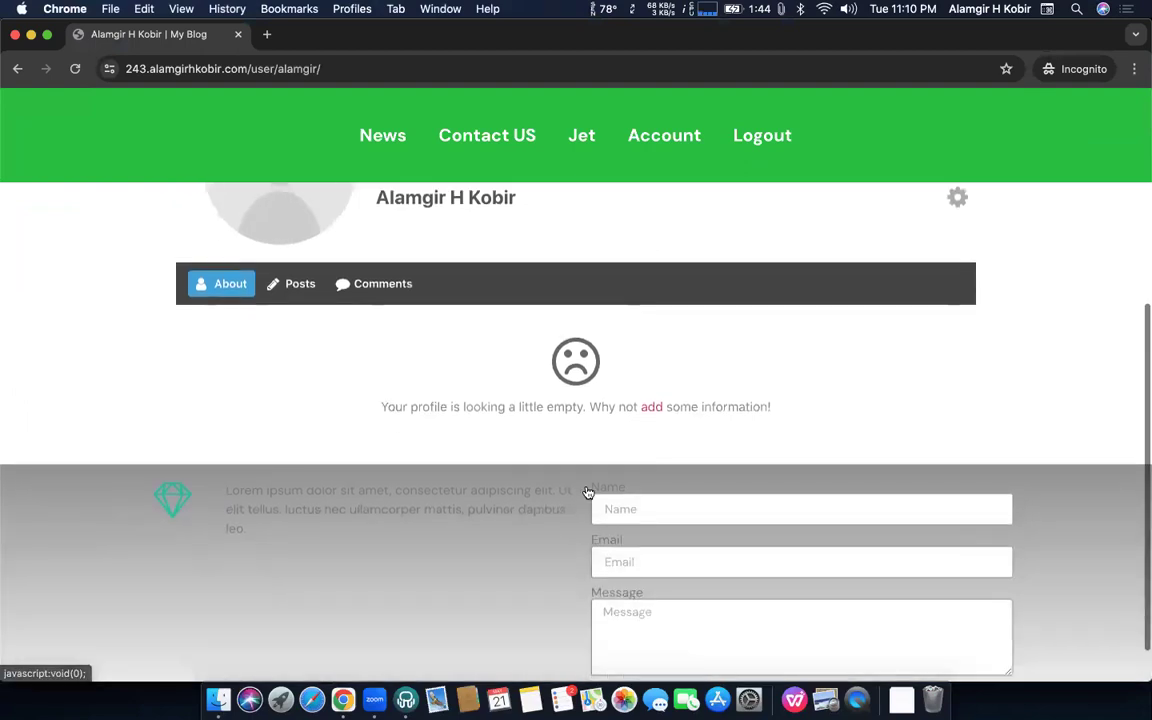
click(669, 135)
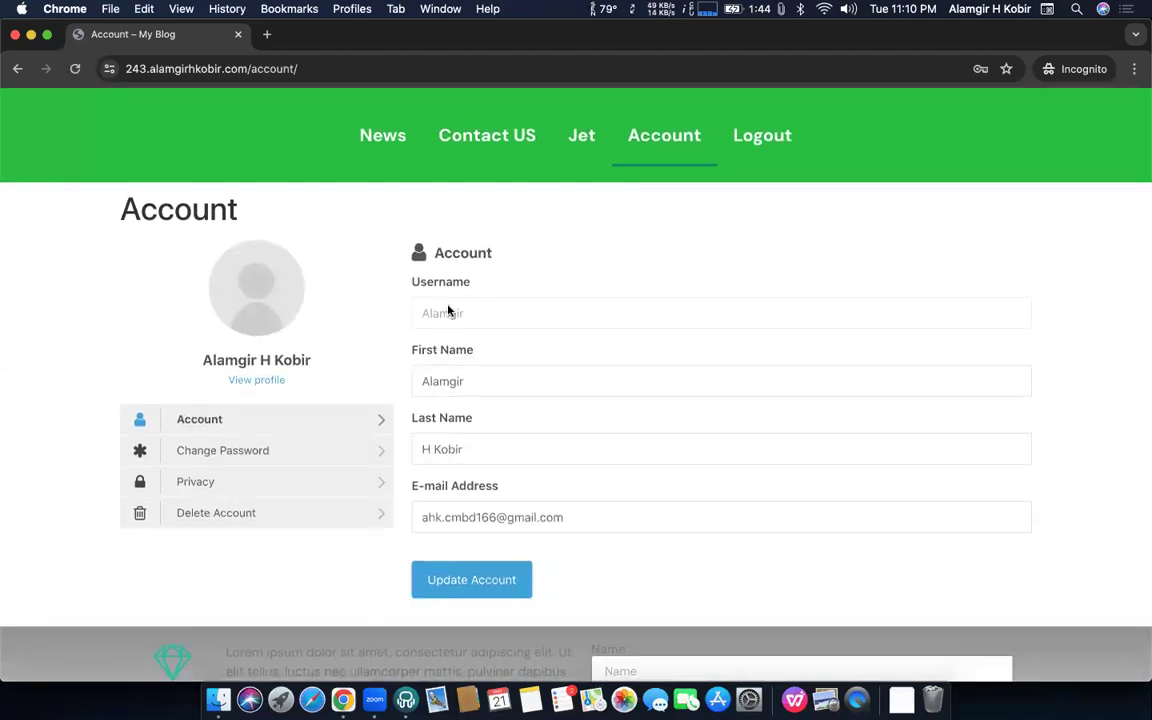
Inspect the username, first name, last name and e-mail fields on the Account tab
double_click(470, 317)
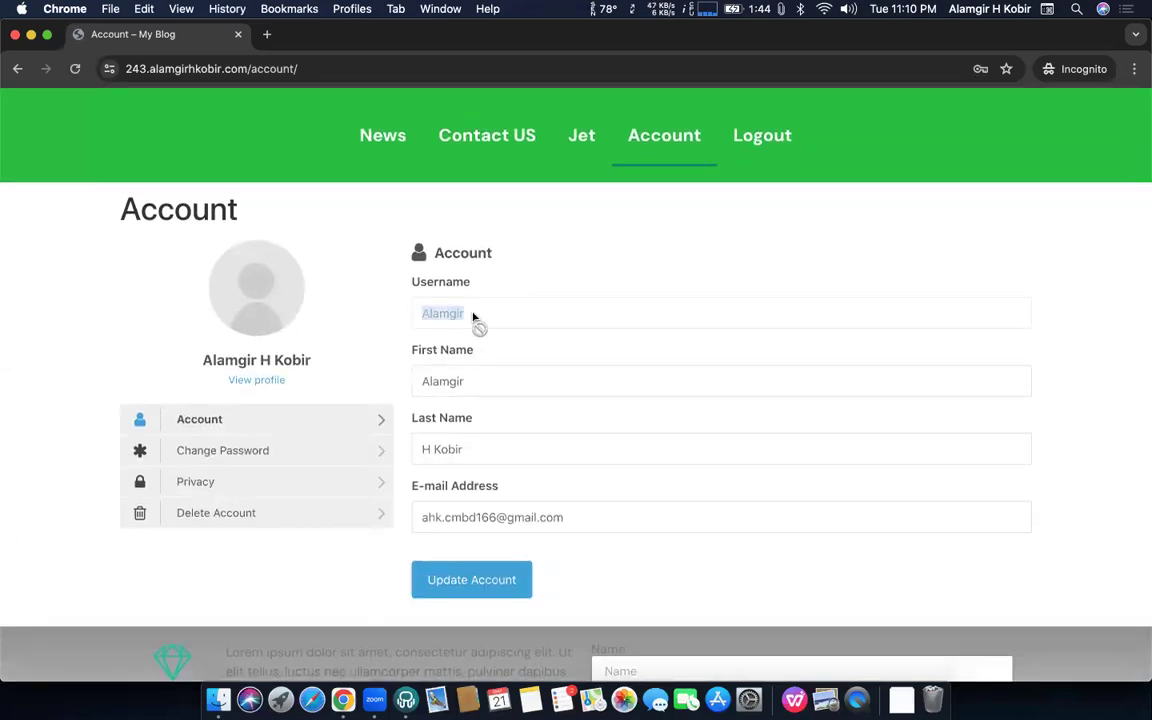
click(479, 374)
click(476, 440)
scroll(504, 452, down, 2)
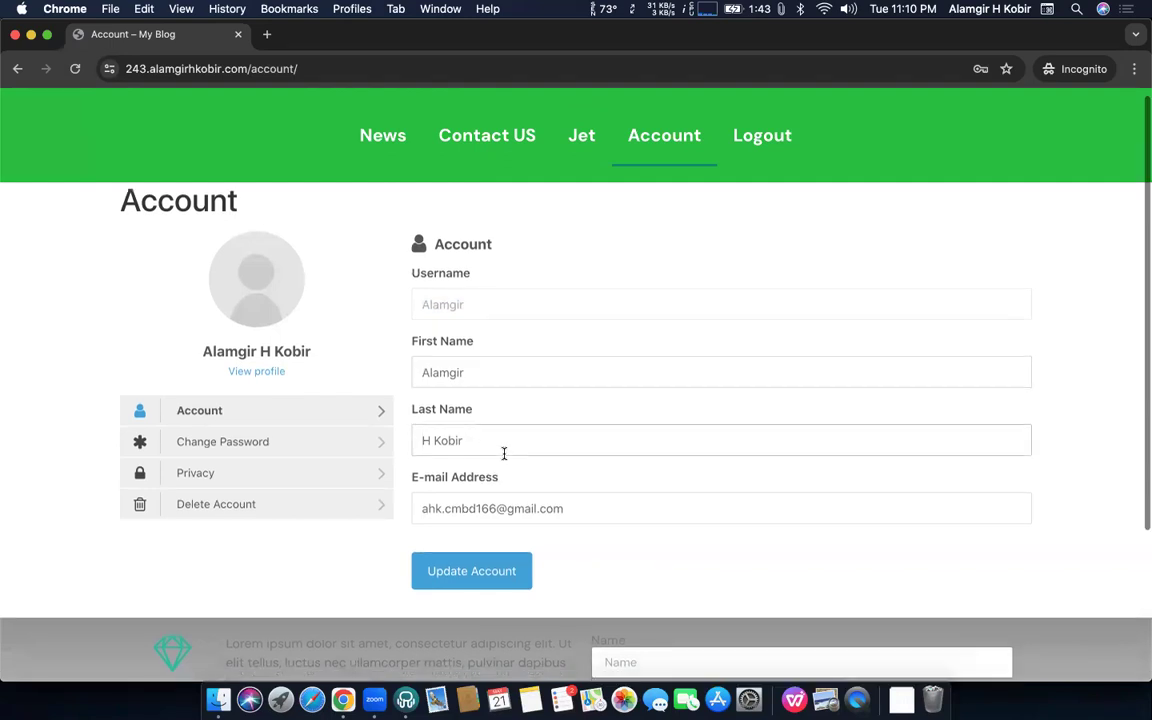
click(575, 441)
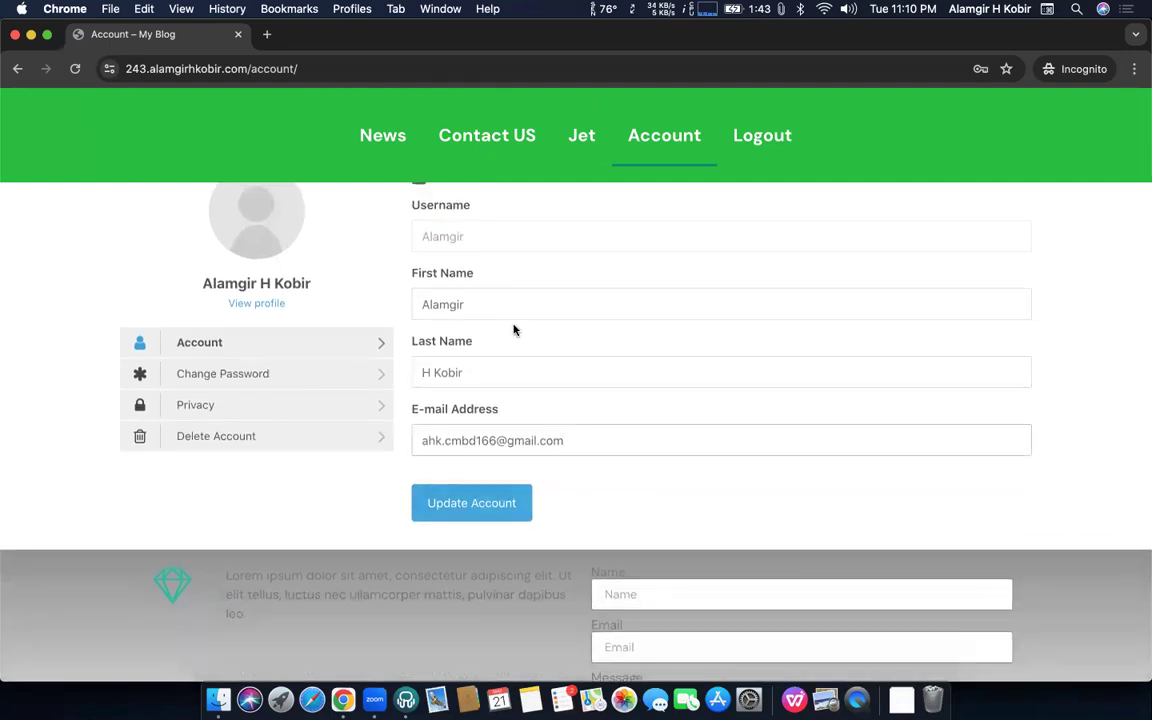
View the Change Password and Privacy tabs of the member's account page
click(200, 389)
scroll(474, 343, up, 1)
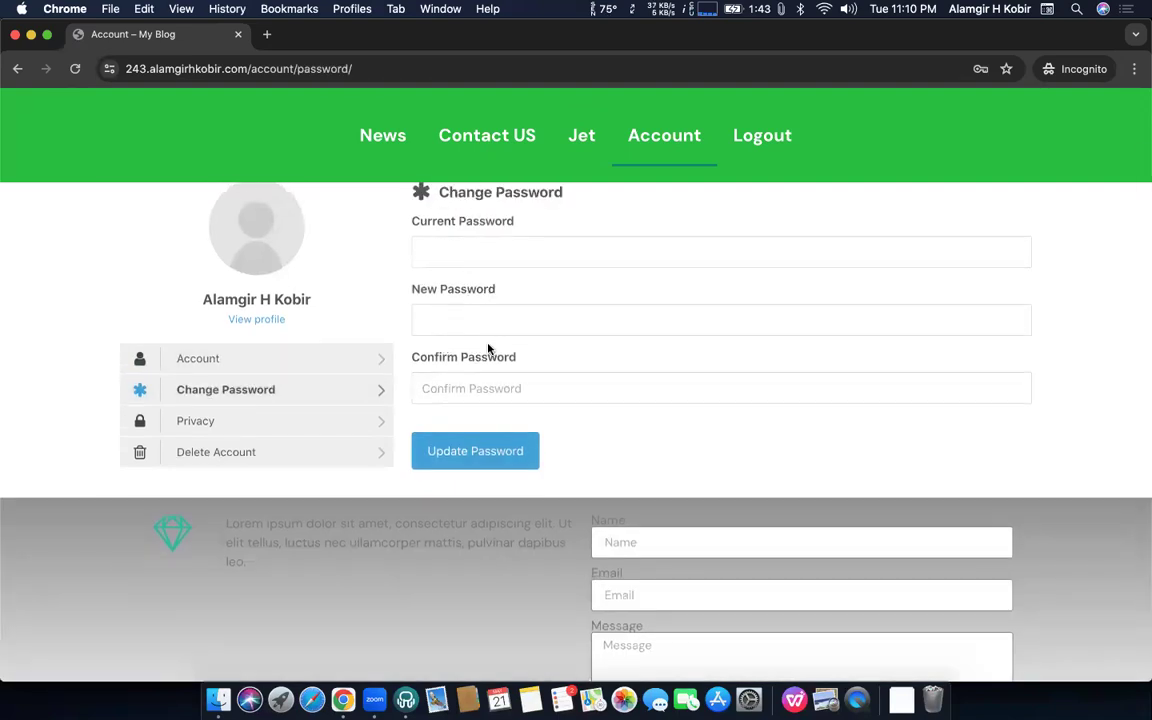
scroll(470, 335, down, 2)
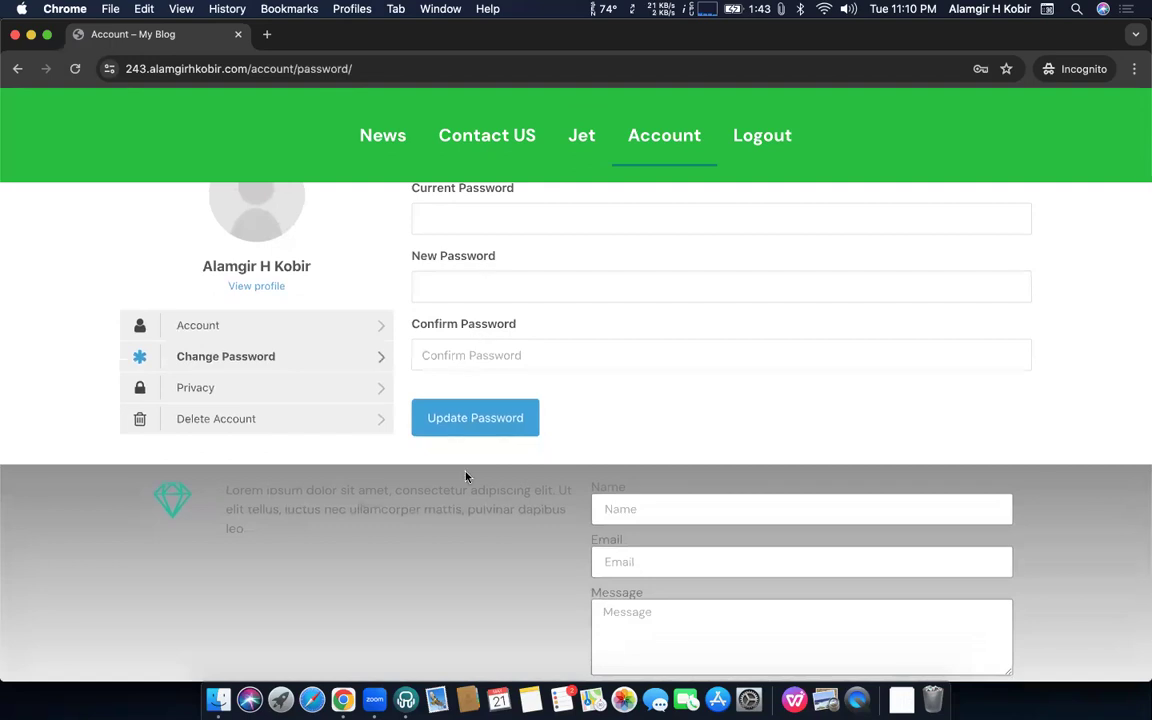
click(226, 387)
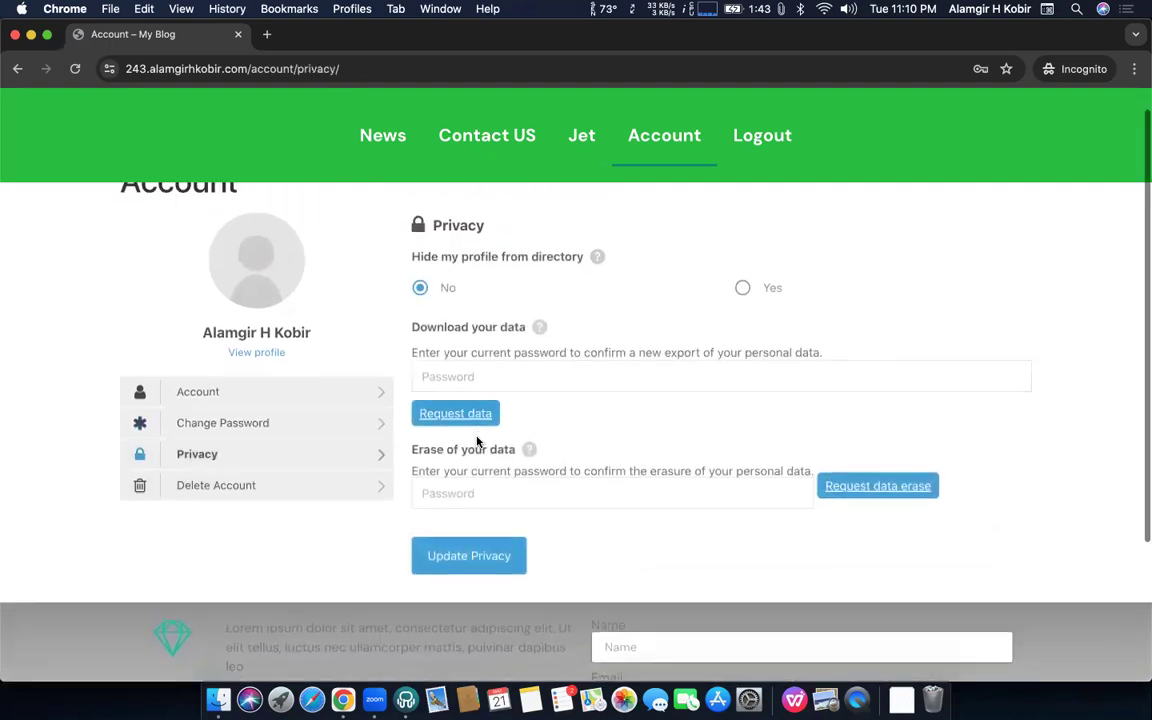
scroll(478, 442, down, 2)
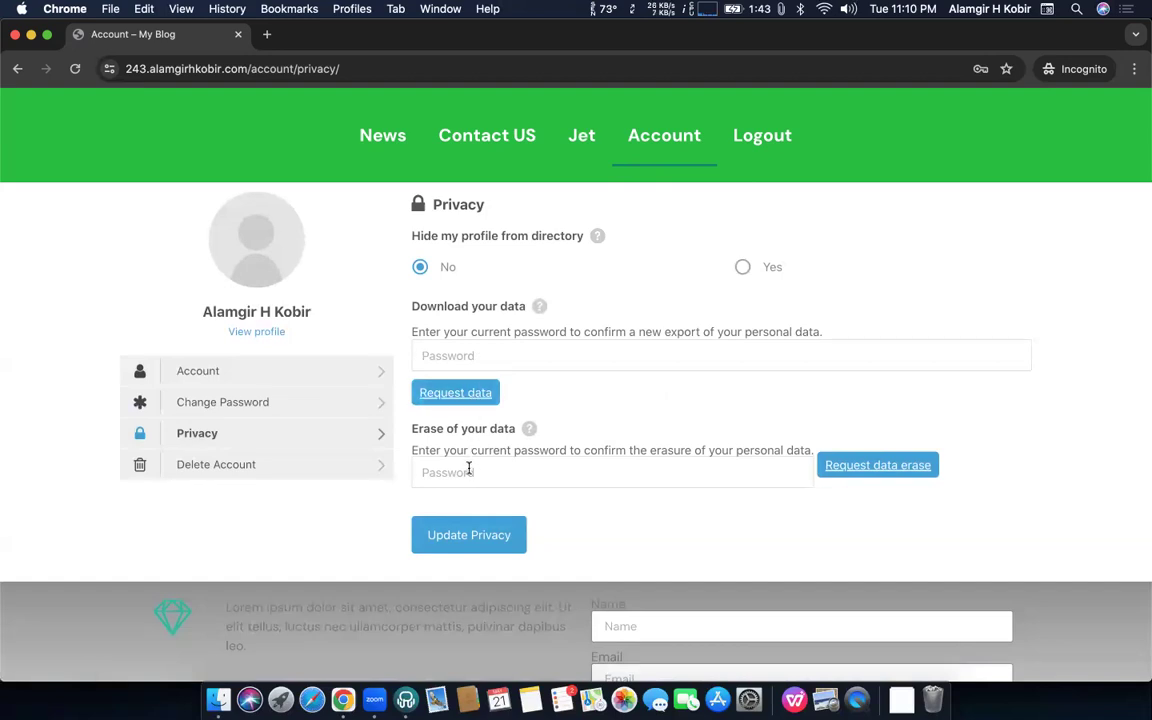
Open the Delete Account section, then return to the admin's Chrome window
click(249, 465)
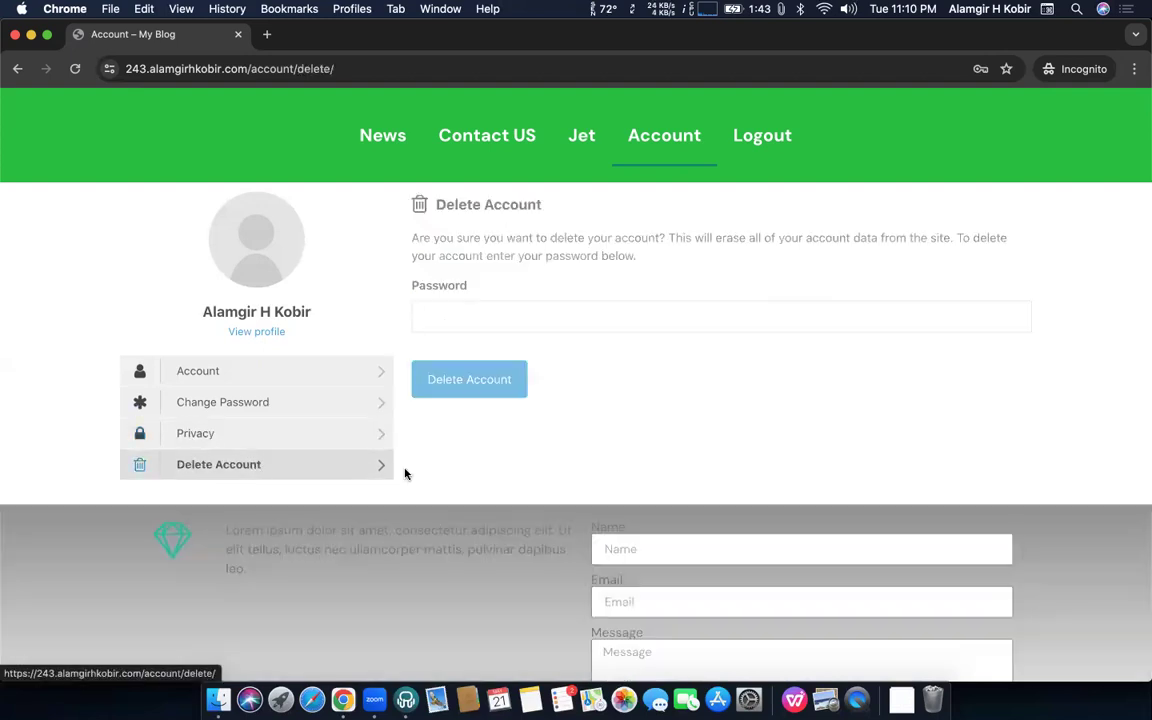
scroll(490, 300, up, 1)
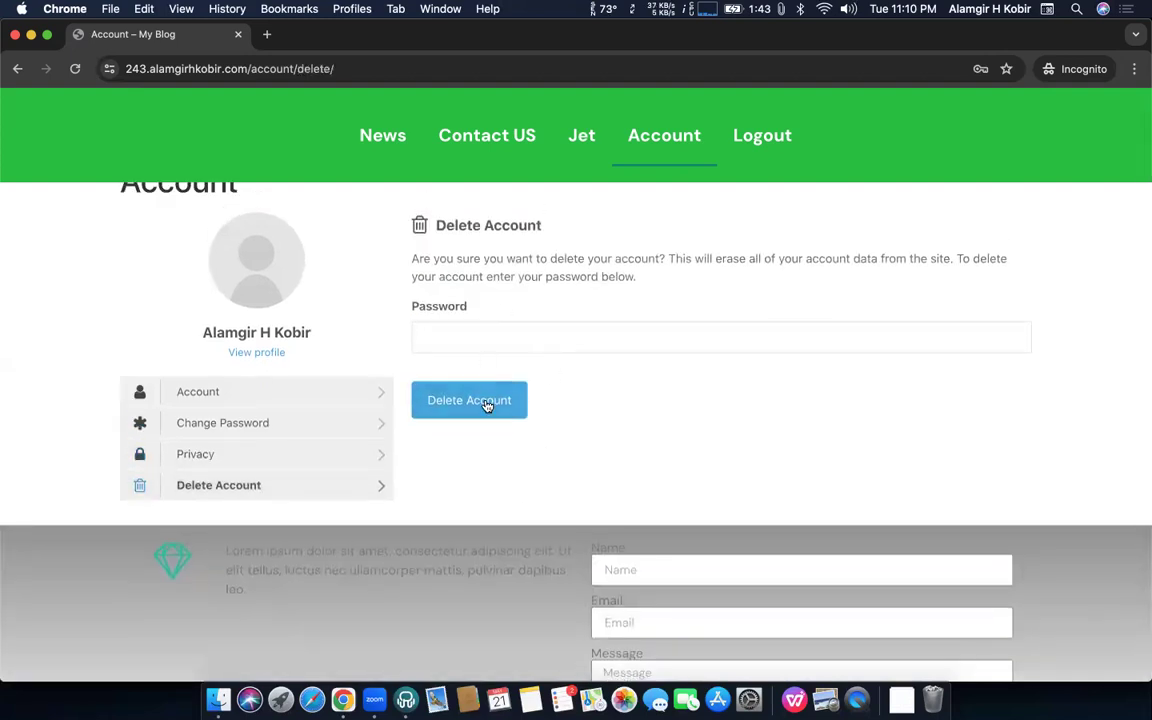
scroll(620, 321, down, 1)
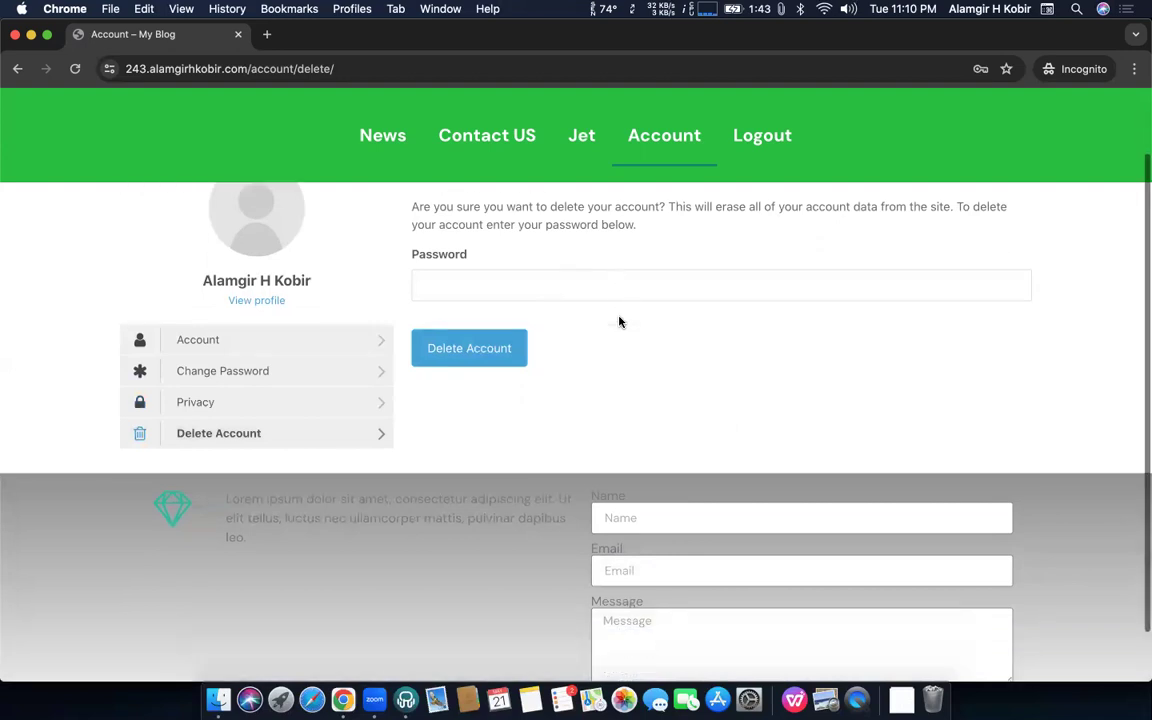
key(ctrl+Up)
click(414, 276)
Open Ultimate Member Settings at General > Account in the admin window
click(258, 64)
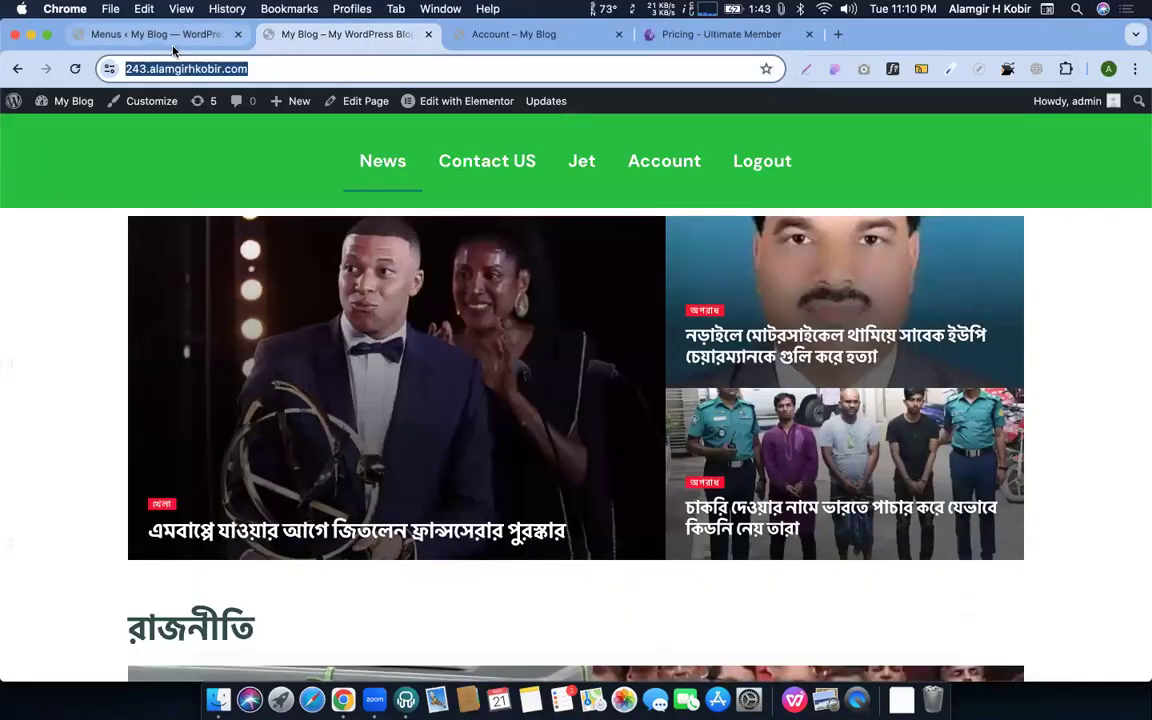
click(172, 46)
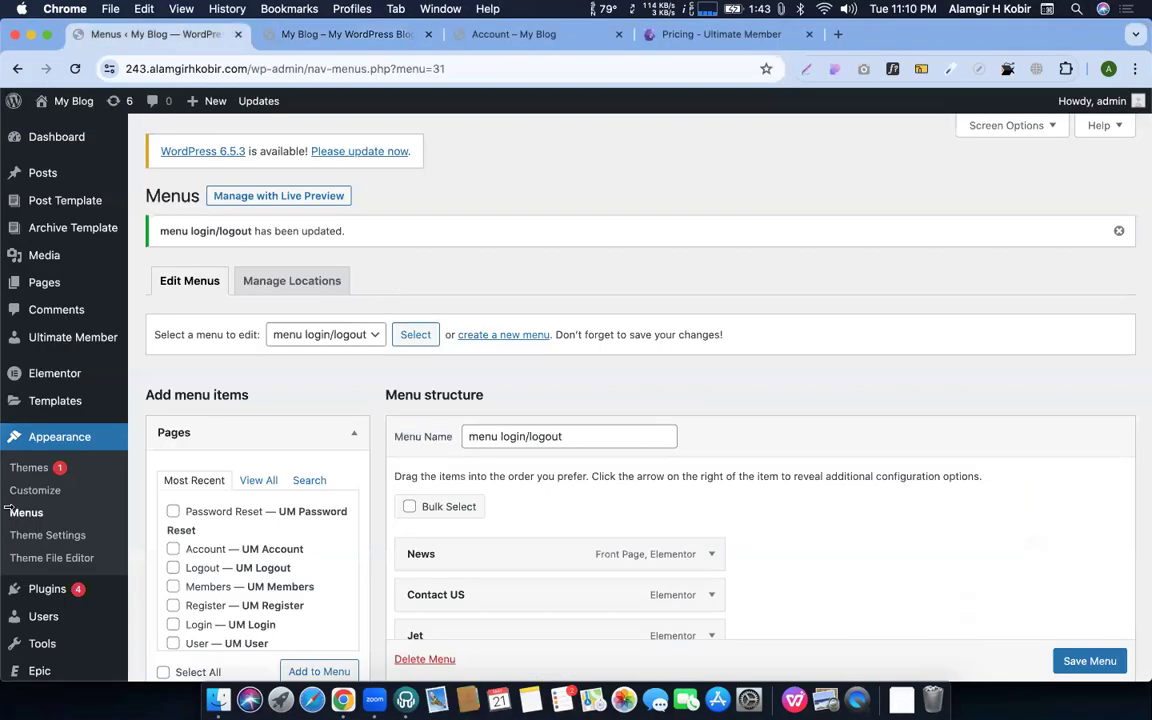
mouse_move(72, 337)
click(163, 363)
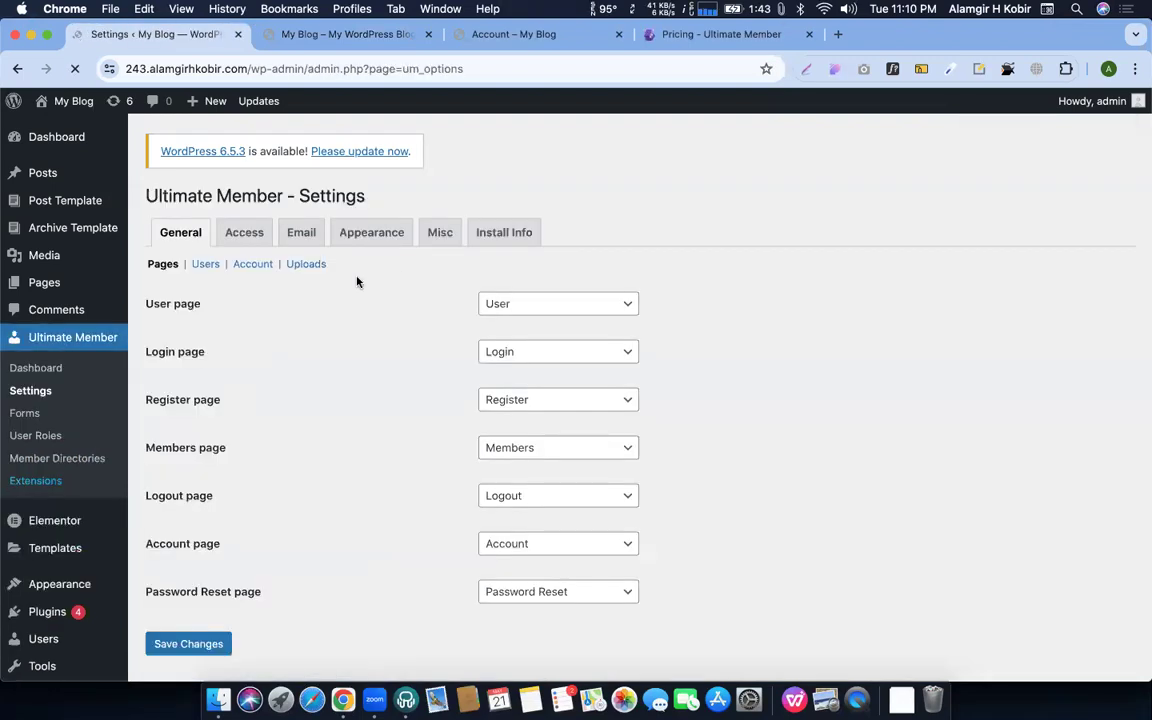
click(252, 264)
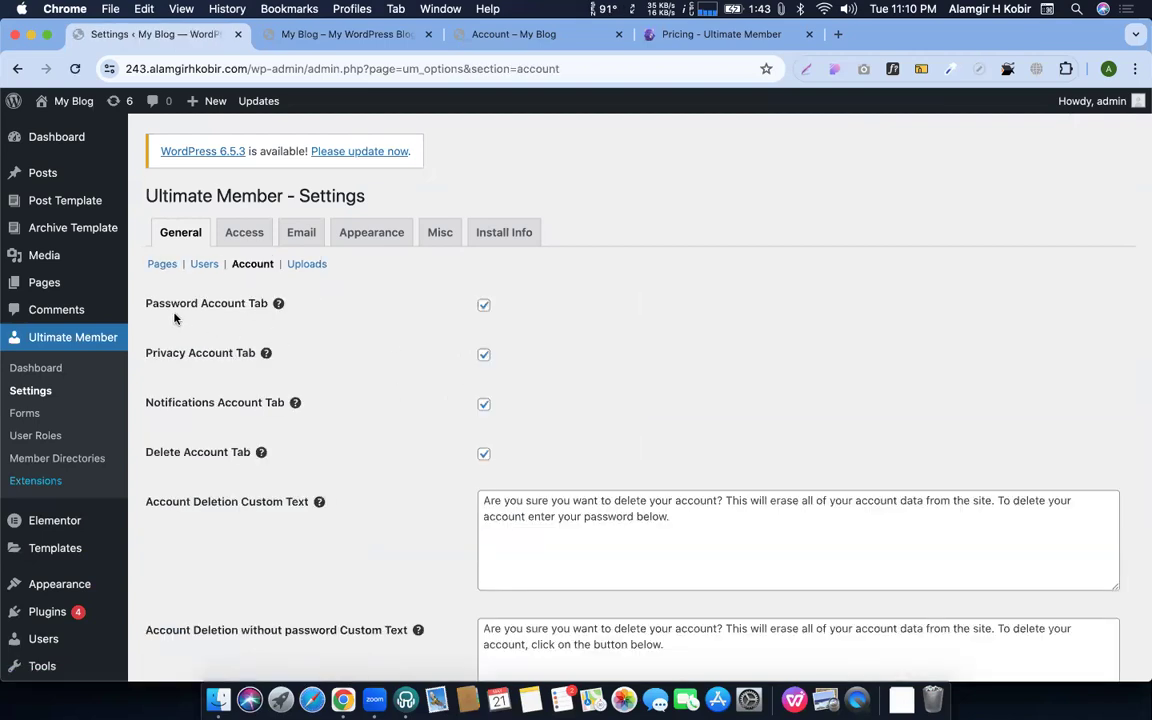
scroll(376, 391, down, 1)
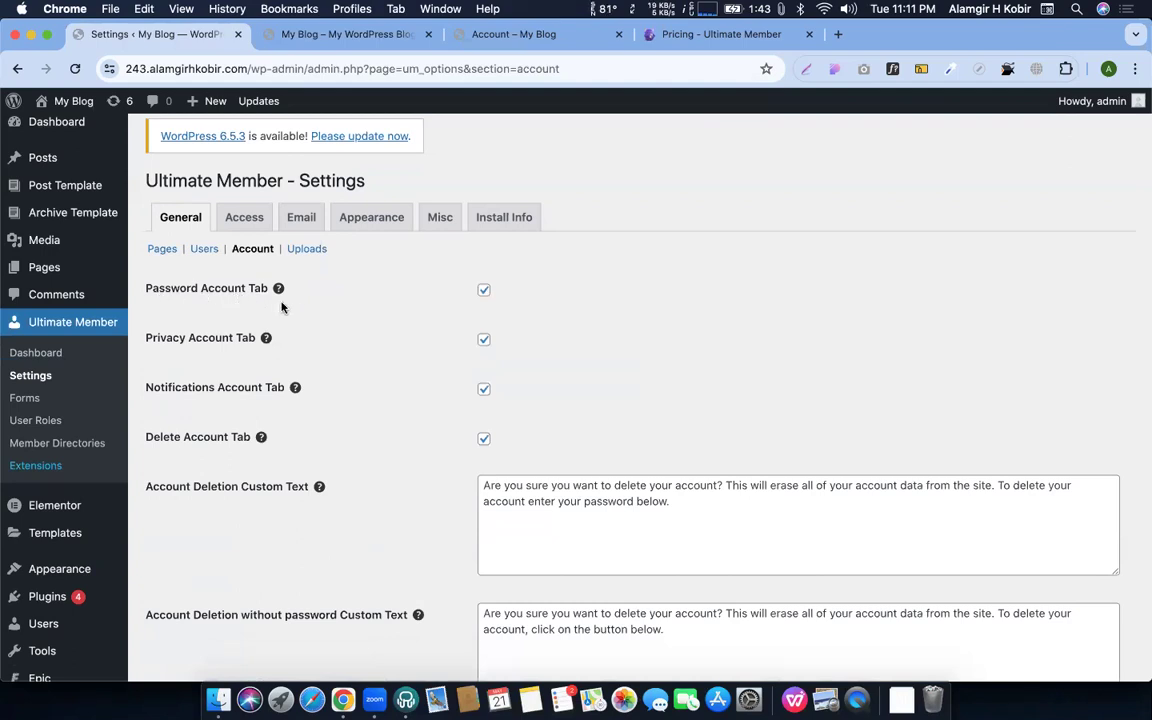
Turn off the Password Account Tab and Privacy Account Tab options
key(ctrl+Up)
click(355, 301)
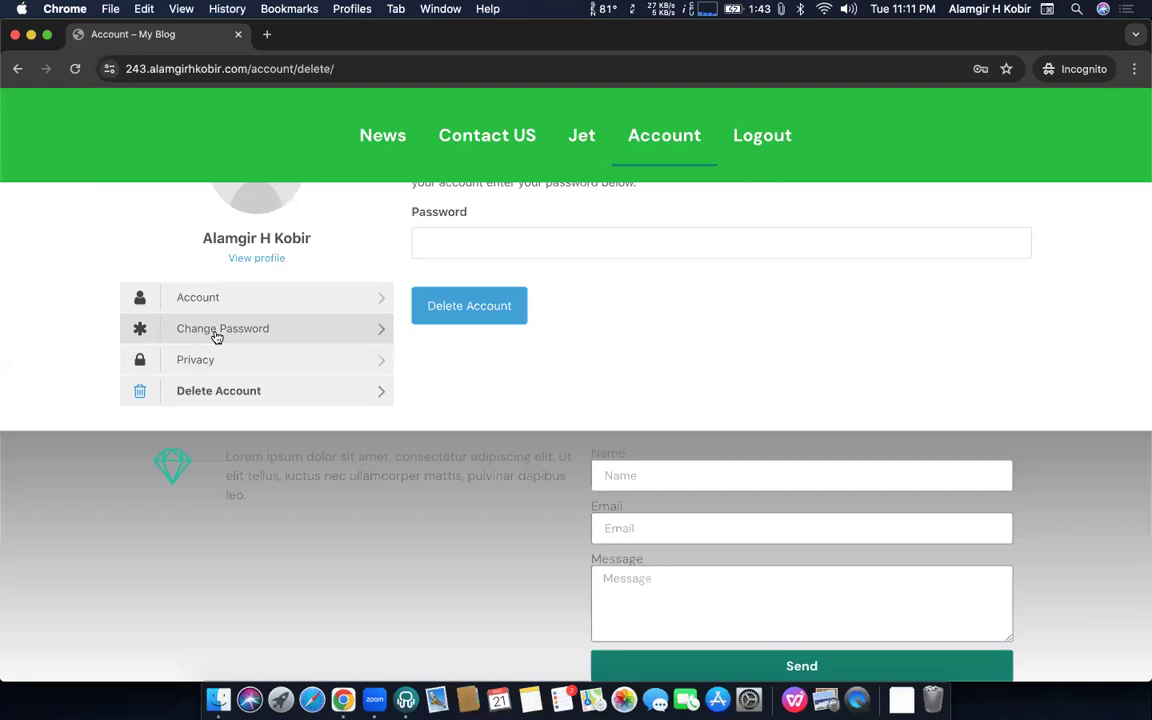
key(ctrl+Up)
click(659, 413)
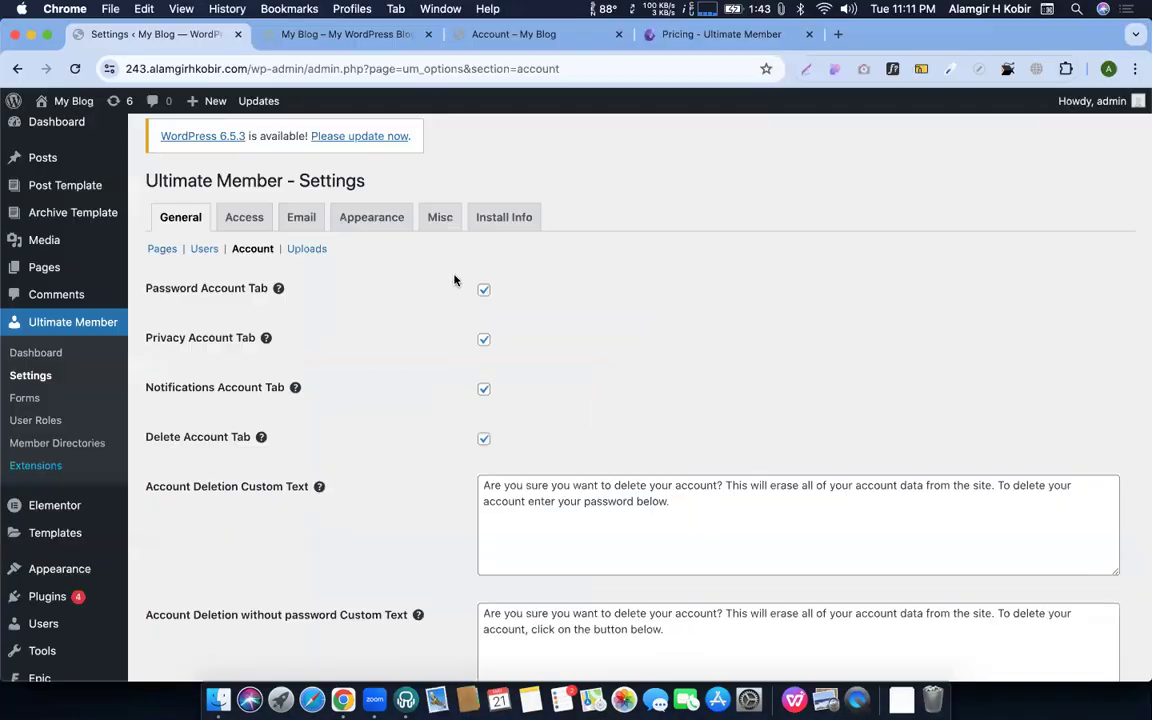
click(484, 290)
scroll(484, 293, down, 2)
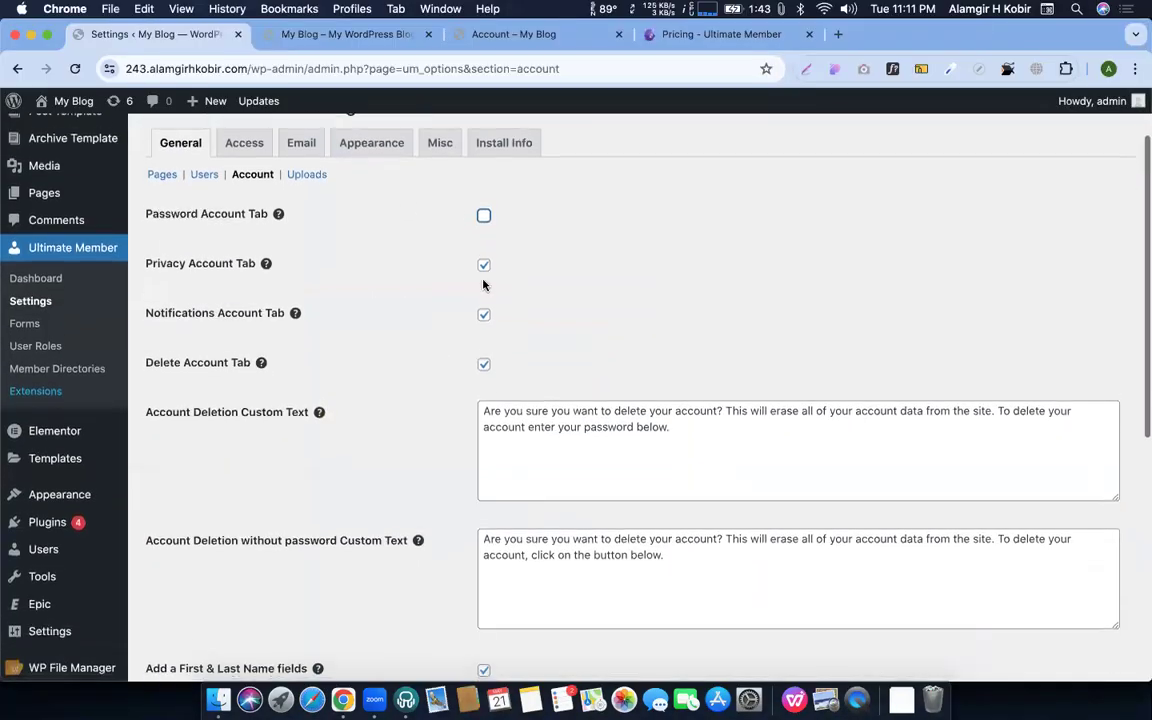
click(483, 267)
scroll(481, 300, down, 5)
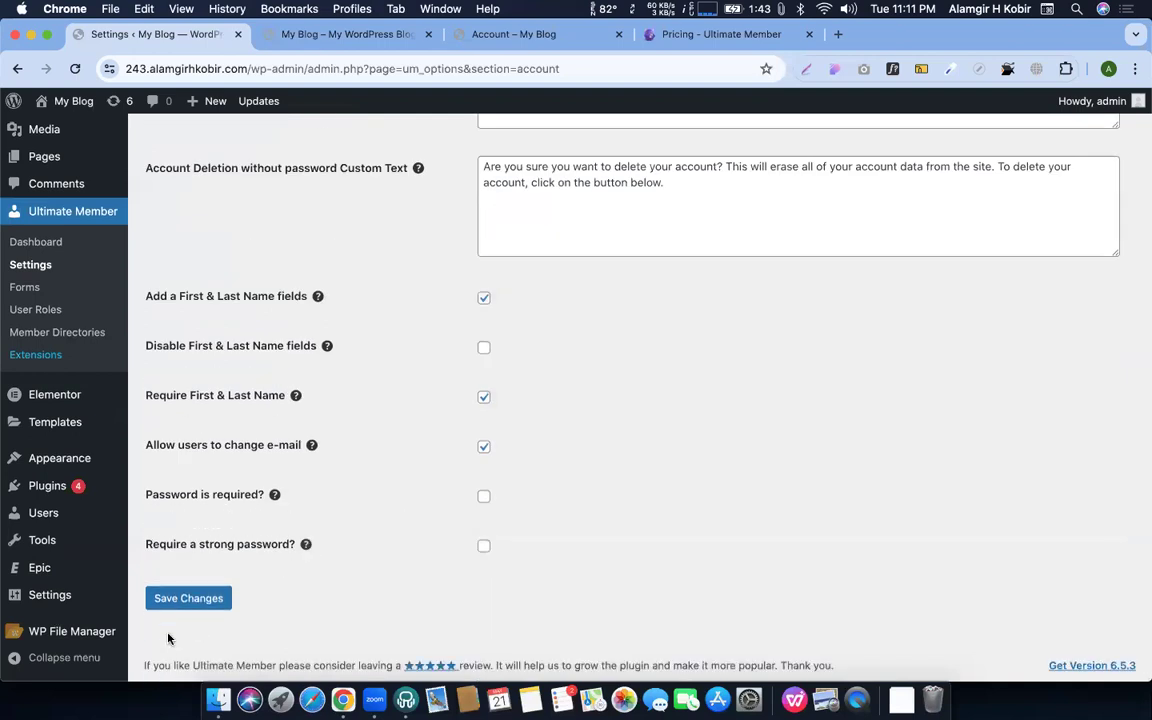
Reload the incognito account page to confirm only Account and Delete Account tabs remain
key(ctrl+Up)
click(218, 289)
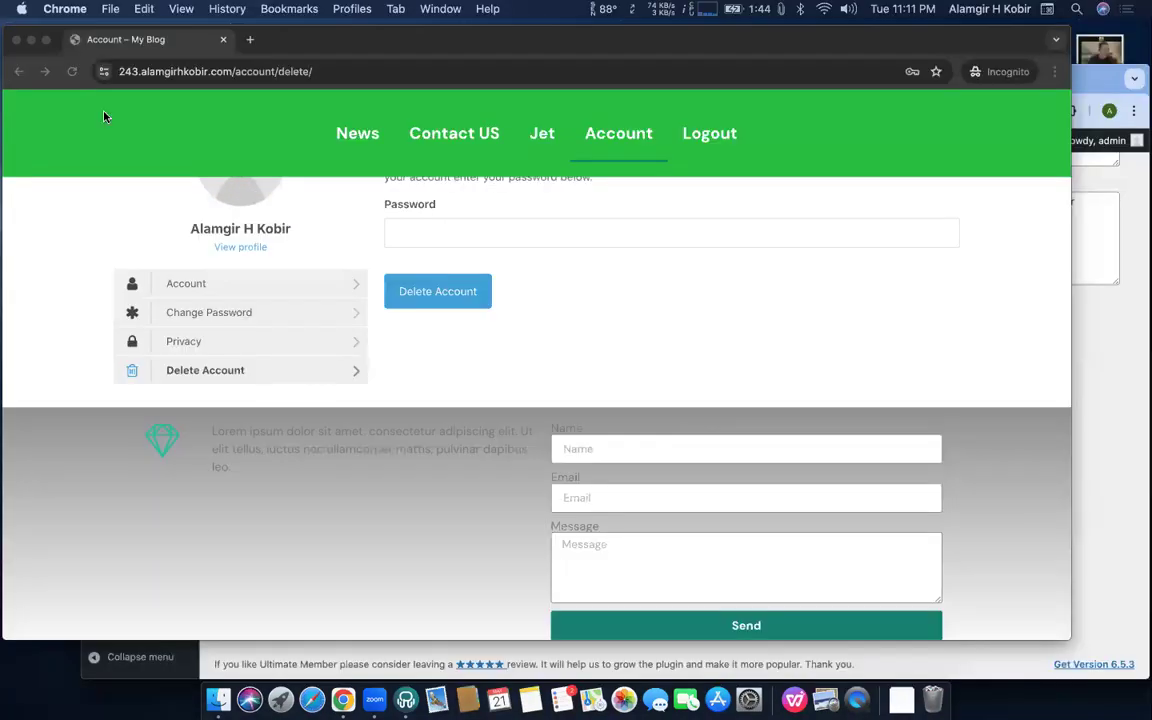
click(74, 72)
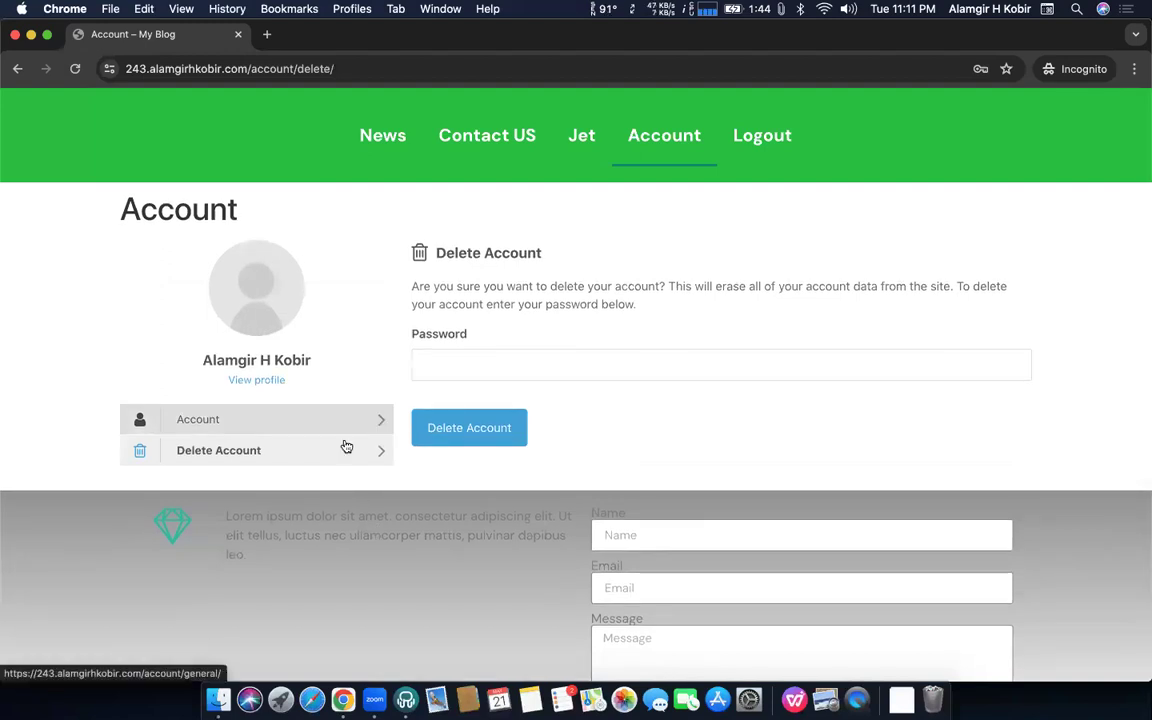
key(ctrl+Up)
Re-enable the Password and Privacy account tabs in the Ultimate Member Account settings
click(714, 443)
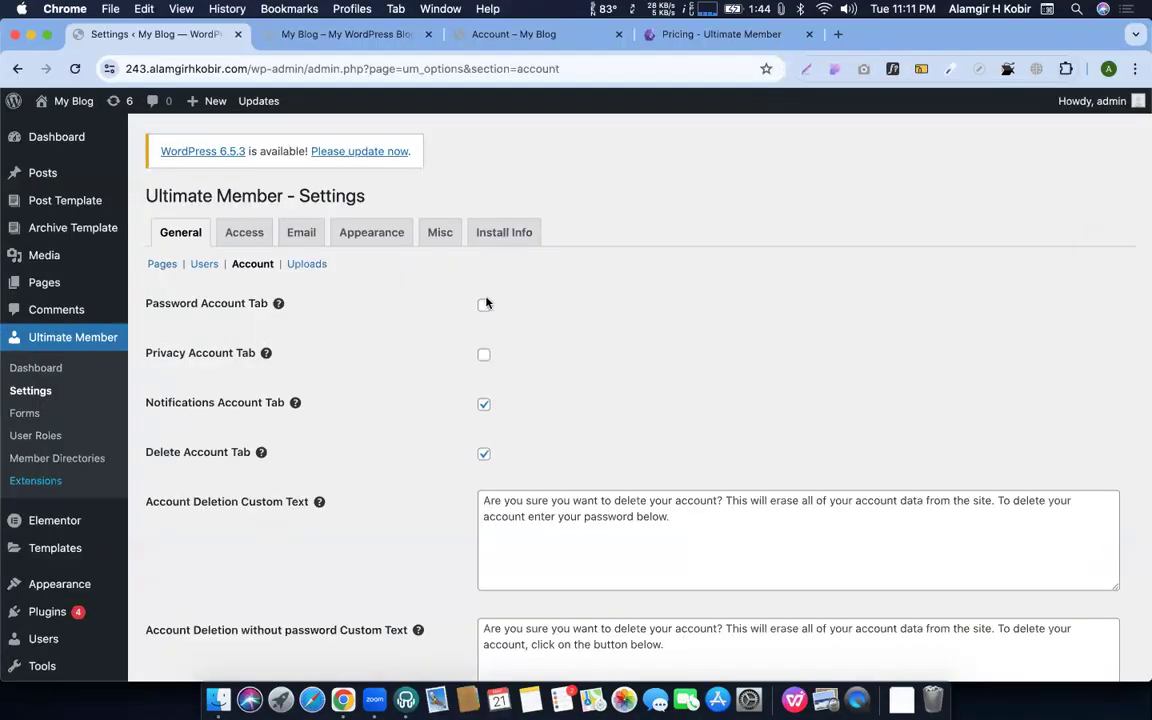
click(484, 305)
click(484, 354)
scroll(313, 435, down, 2)
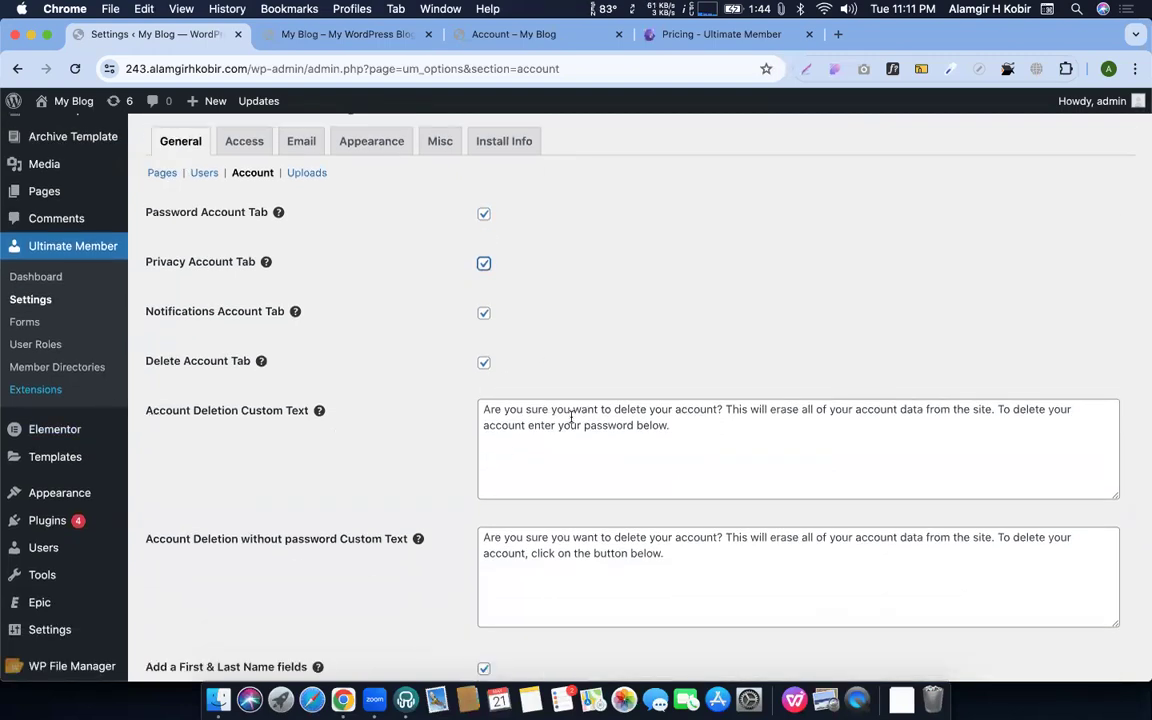
triple_click(553, 400)
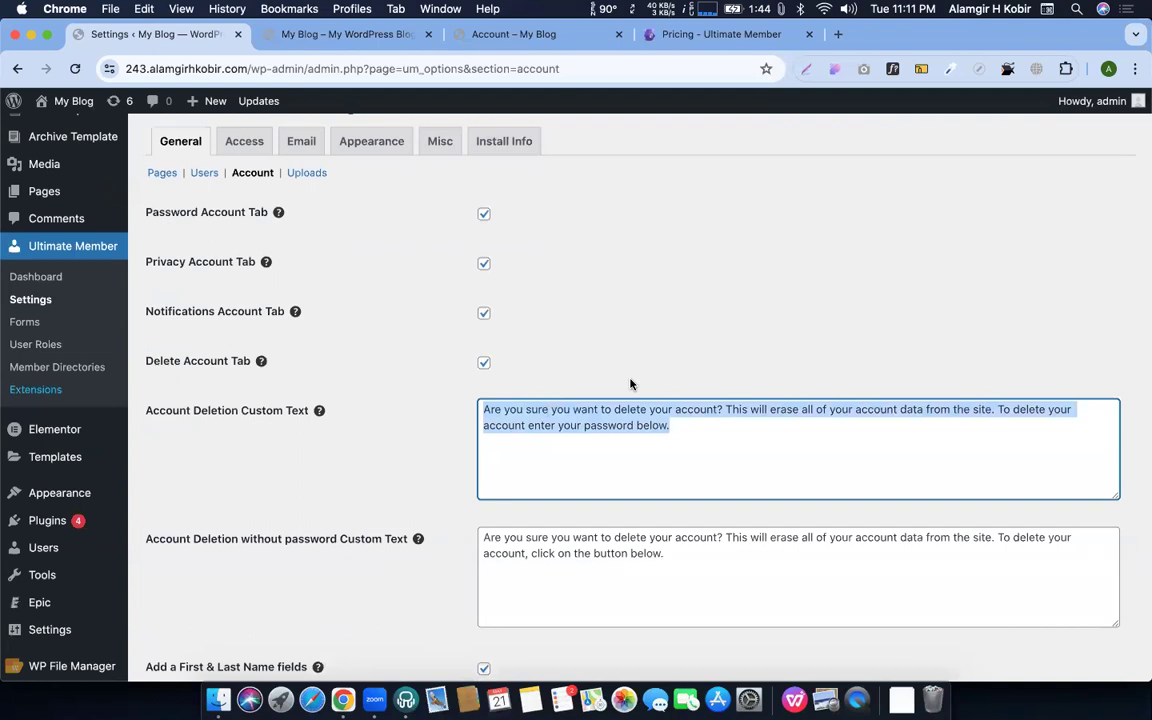
Review the account deletion message and turn off members' ability to change their e-mail
key(ctrl+Up)
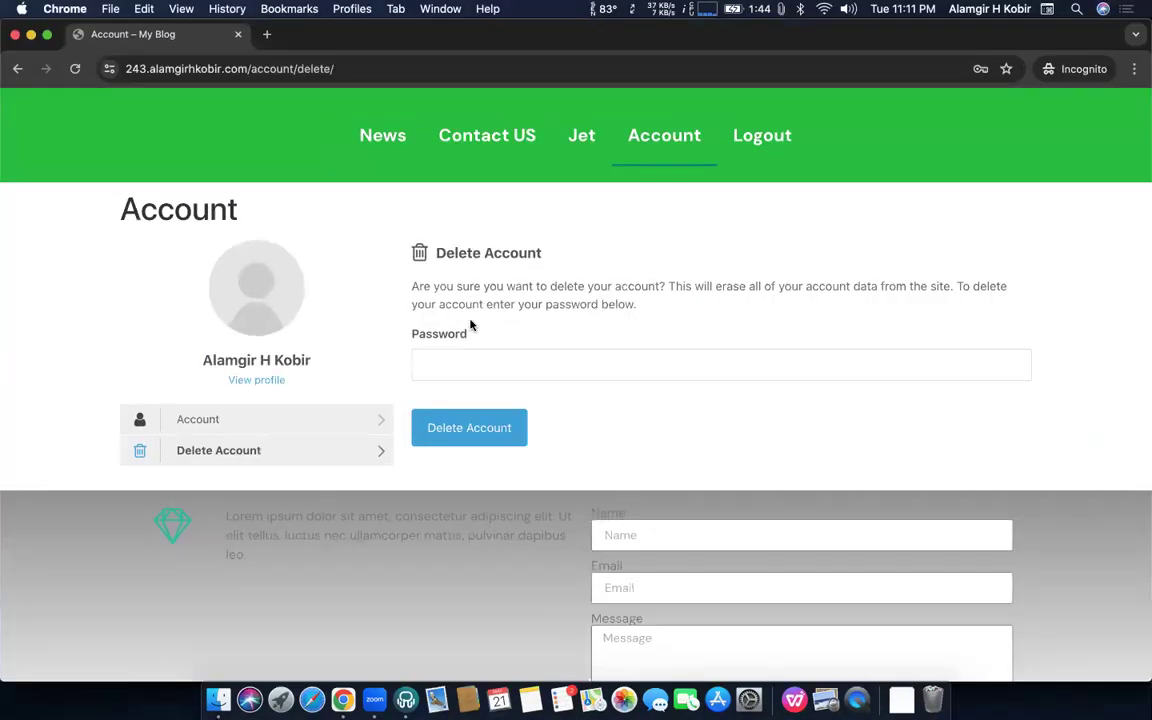
key(ctrl+Up)
click(362, 320)
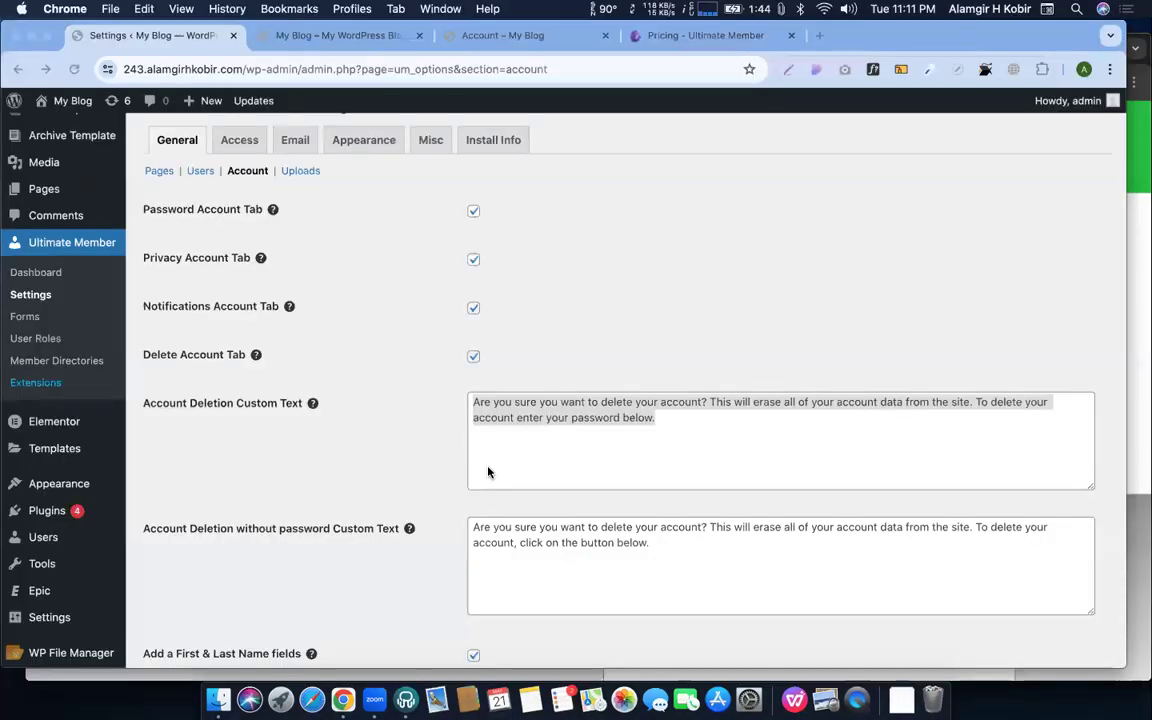
triple_click(488, 470)
scroll(300, 330, down, 3)
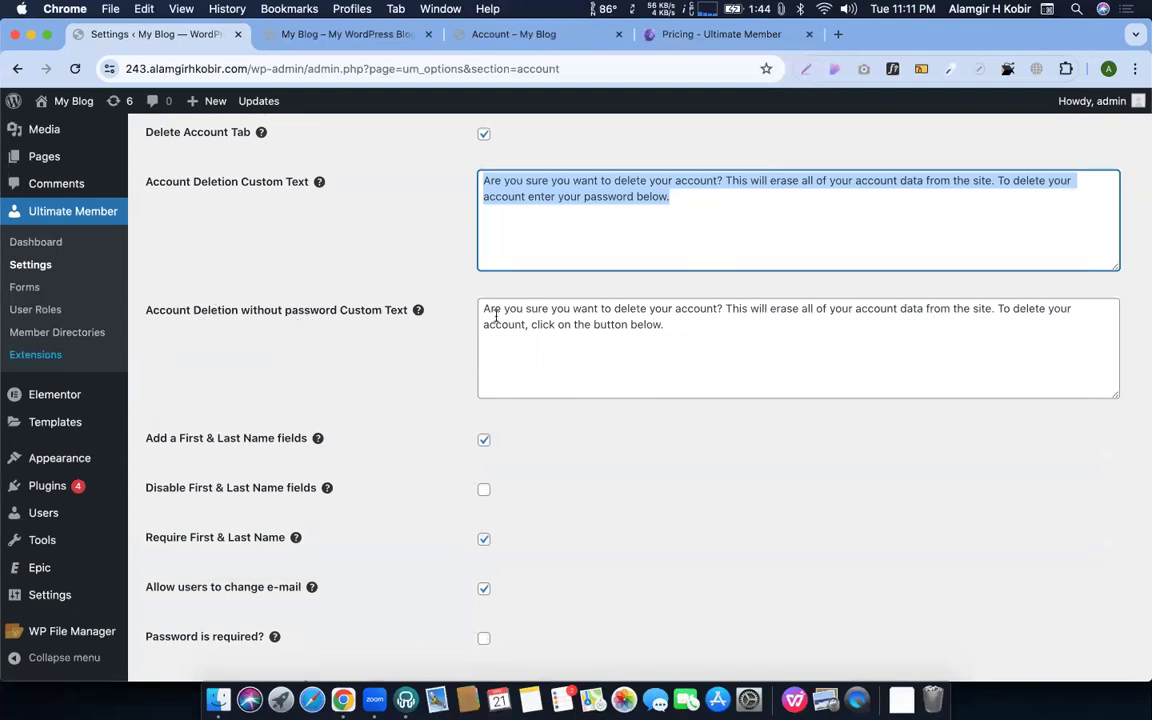
scroll(534, 331, up, 2)
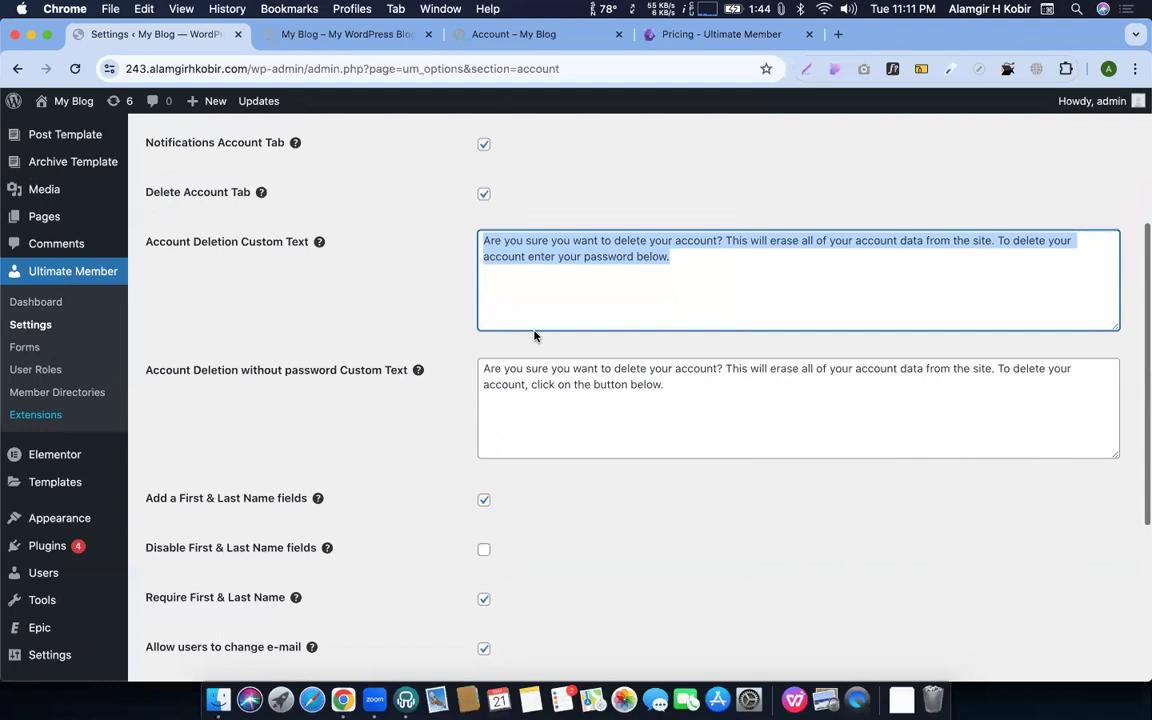
scroll(534, 331, down, 3)
scroll(534, 329, down, 1)
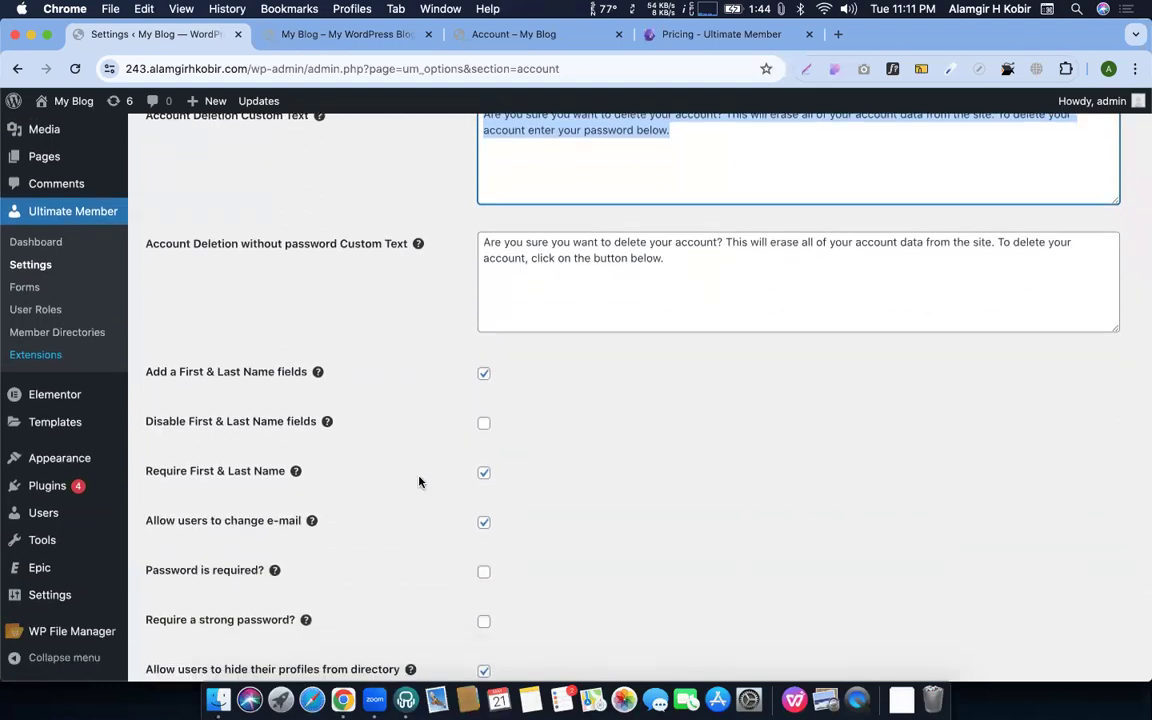
click(483, 524)
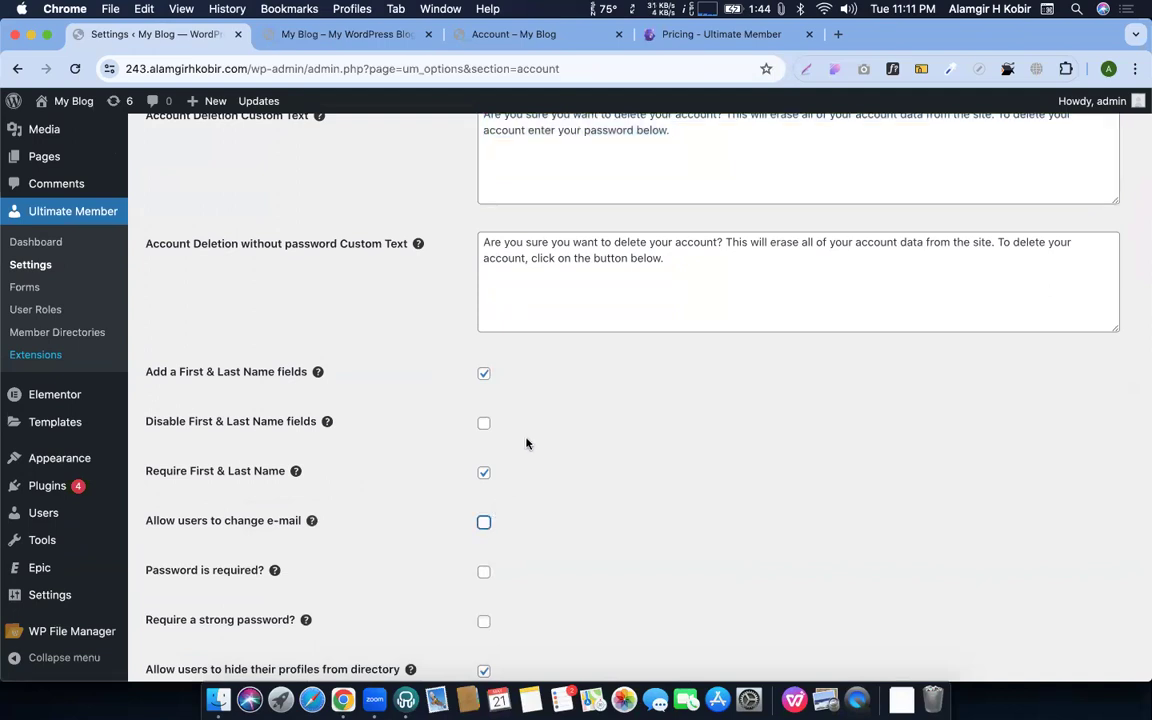
Check the incognito account form, then scroll through the Account settings again
key(ctrl+Up)
click(290, 400)
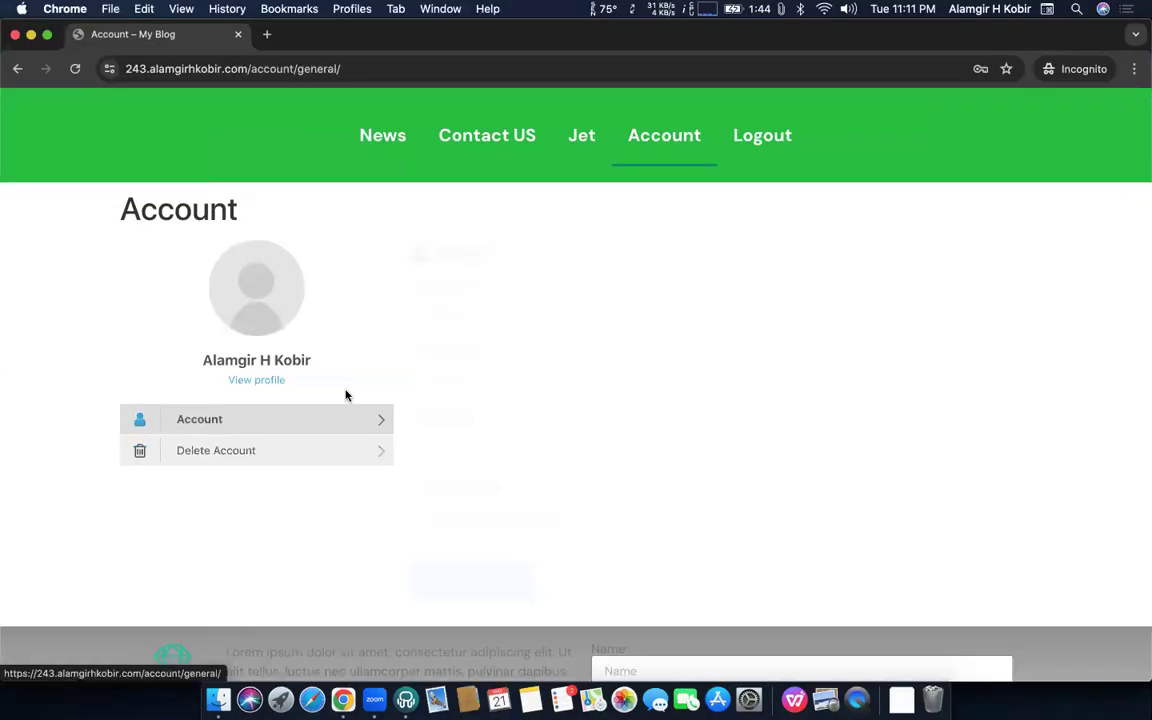
double_click(466, 319)
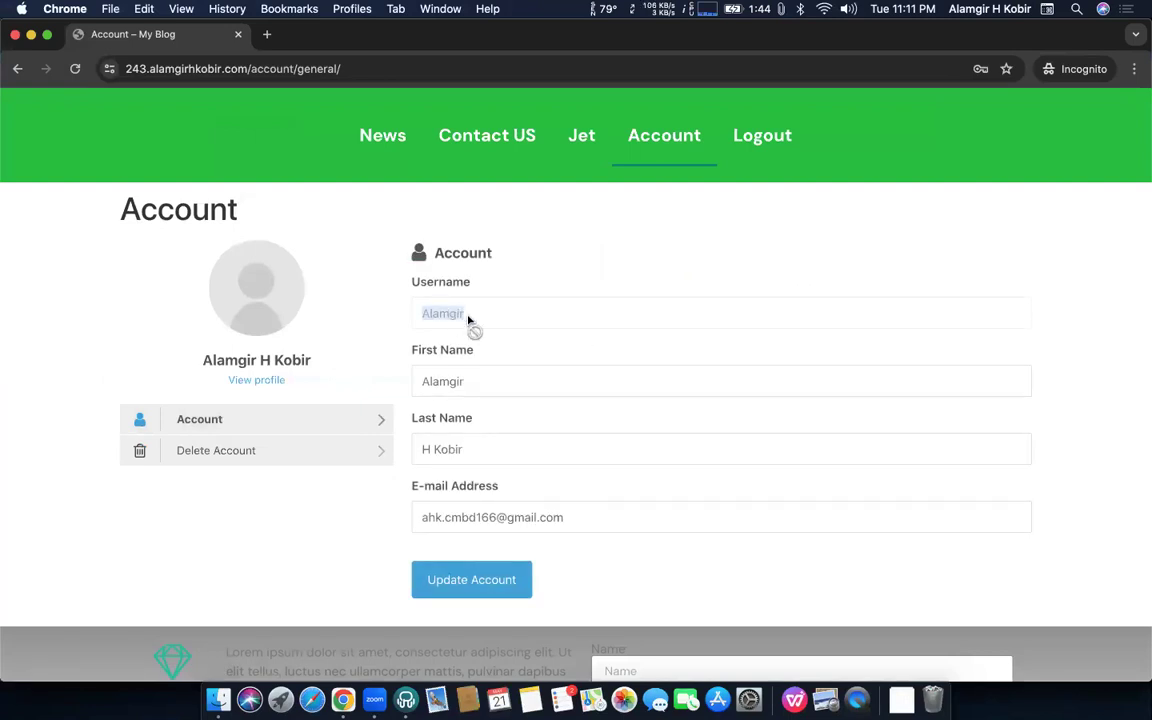
key(ctrl+Up)
click(516, 367)
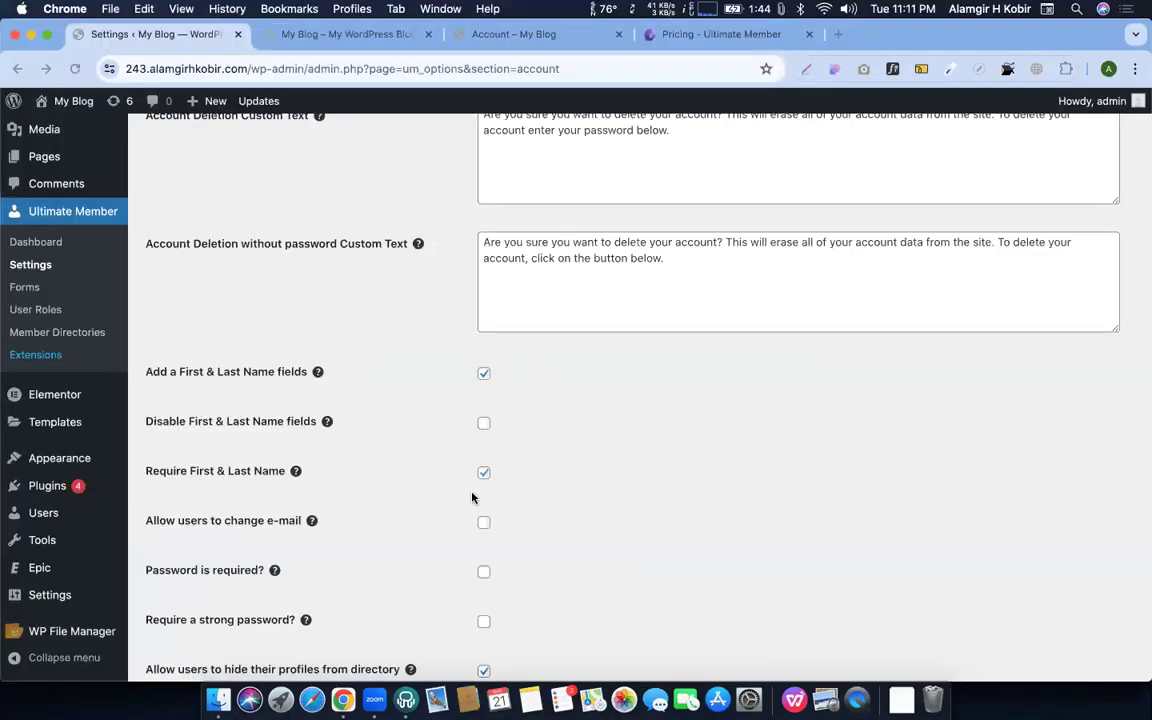
scroll(472, 497, down, 3)
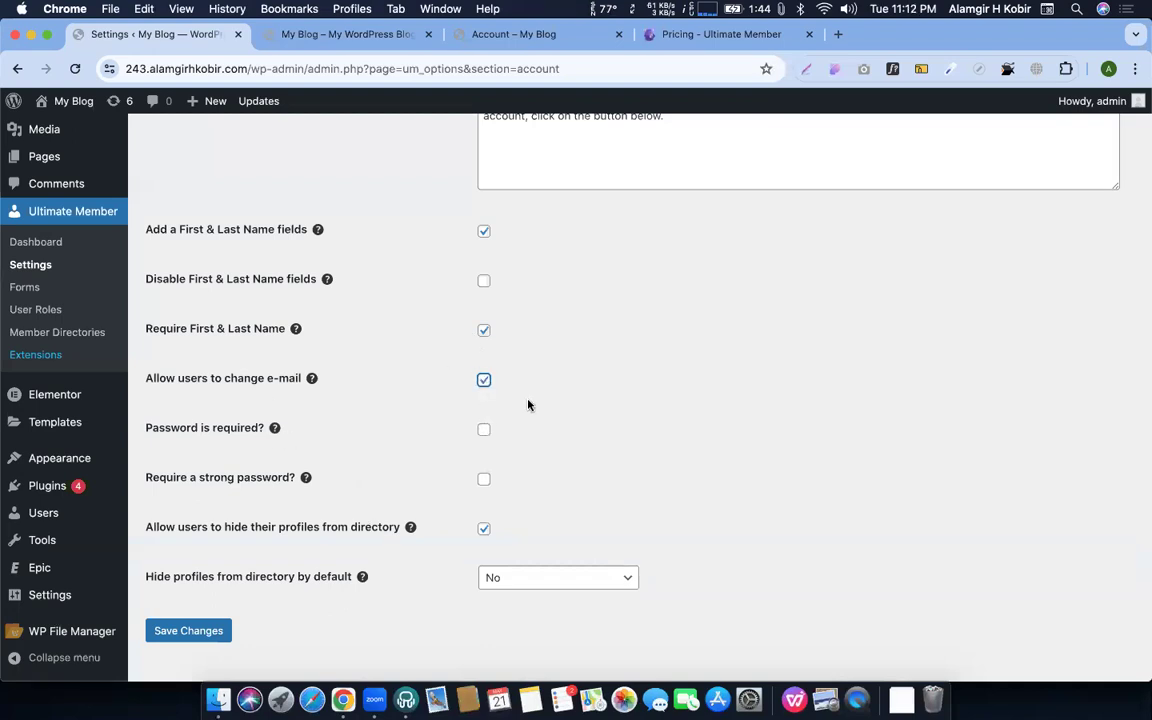
scroll(470, 395, down, 1)
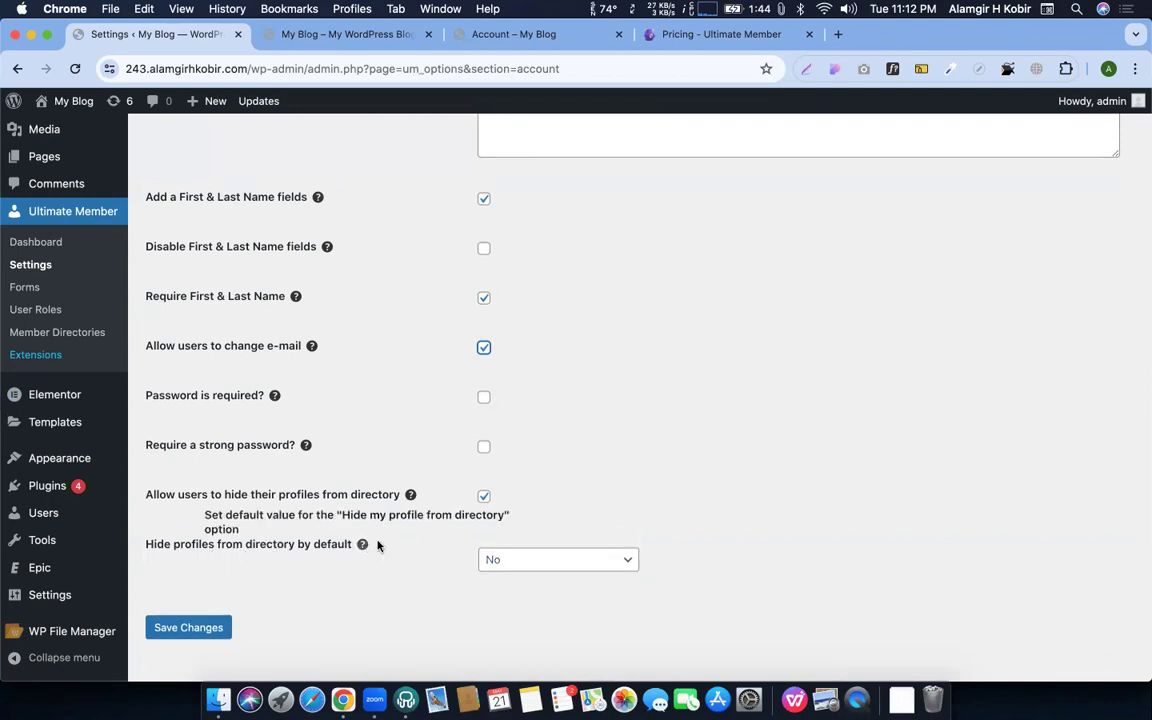
scroll(581, 485, up, 15)
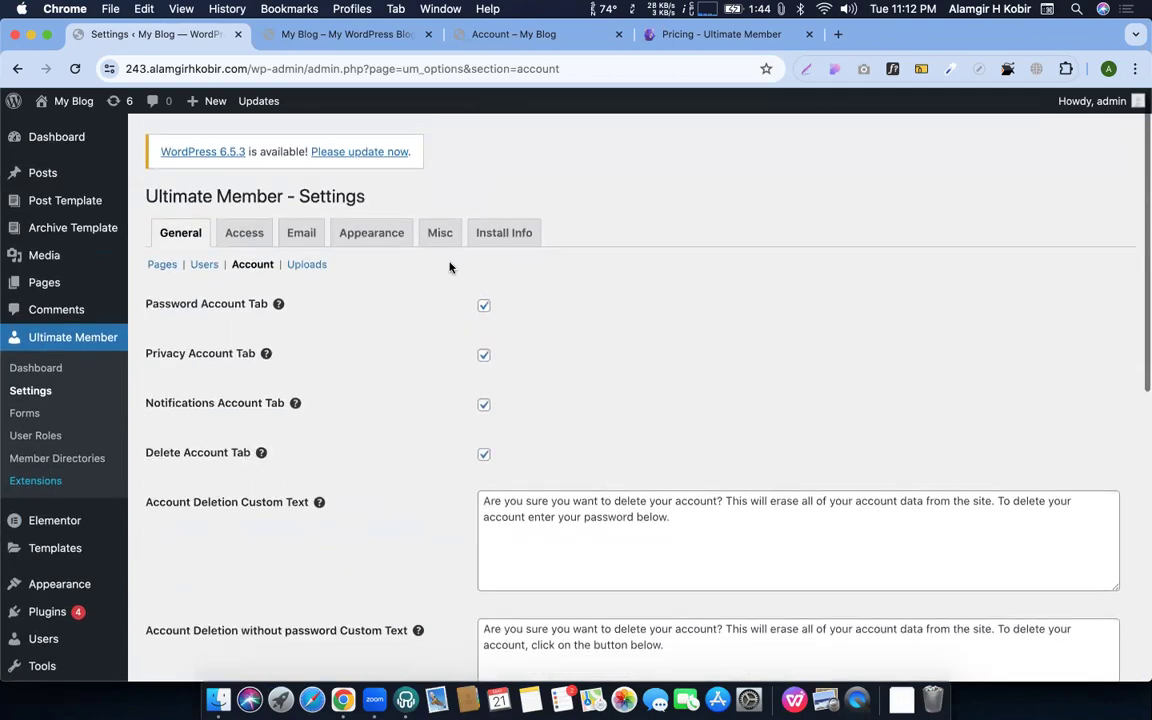
Switch between the incognito account window and the admin, ending on Ultimate Member settings
key(ctrl+Up)
click(169, 523)
key(ctrl+Up)
click(265, 193)
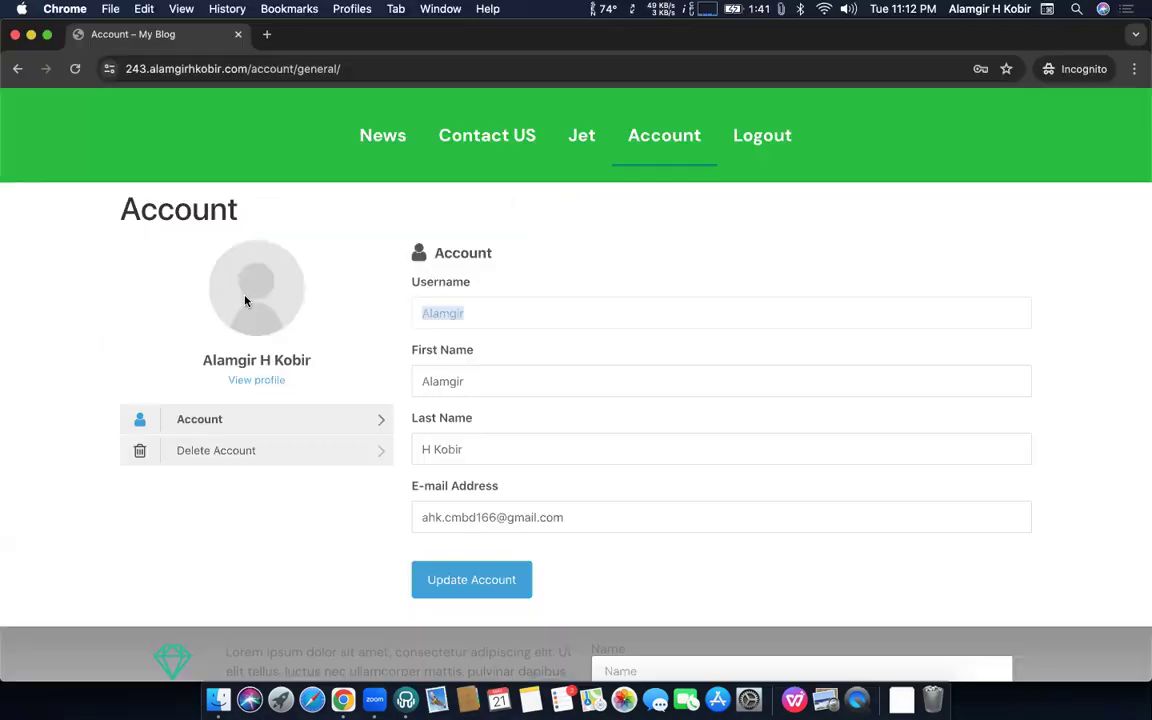
key(ctrl+Up)
click(285, 178)
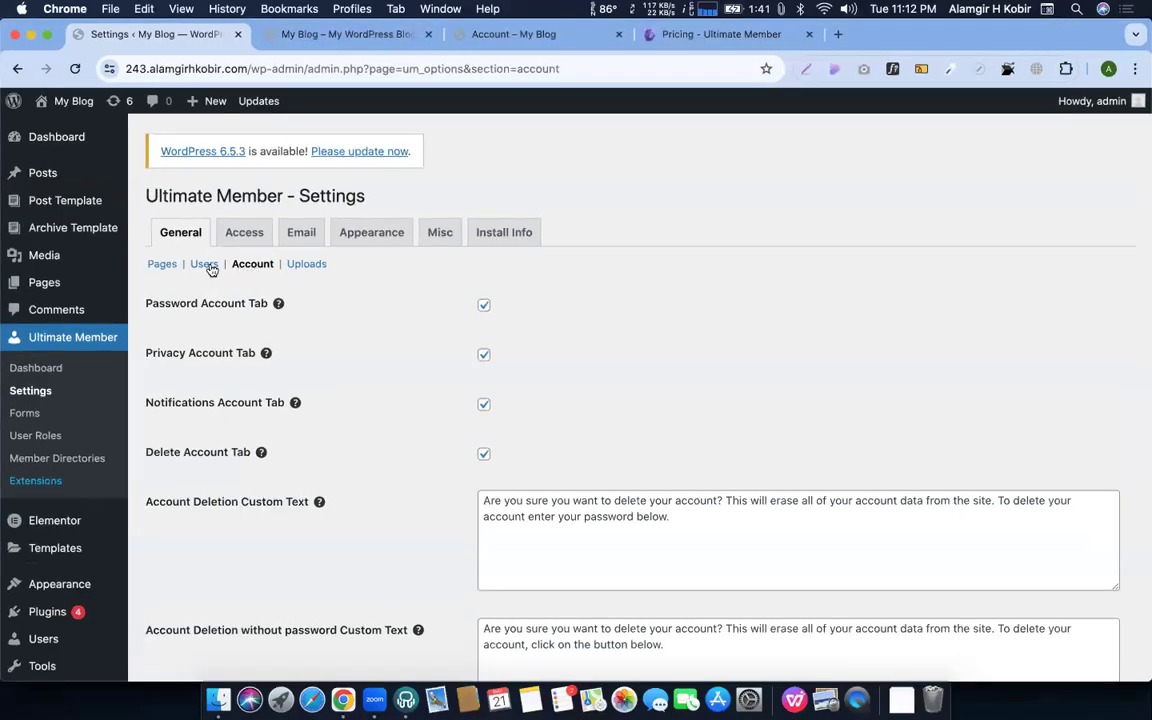
Open the Users section of the general settings, leaving the page without saving
click(201, 263)
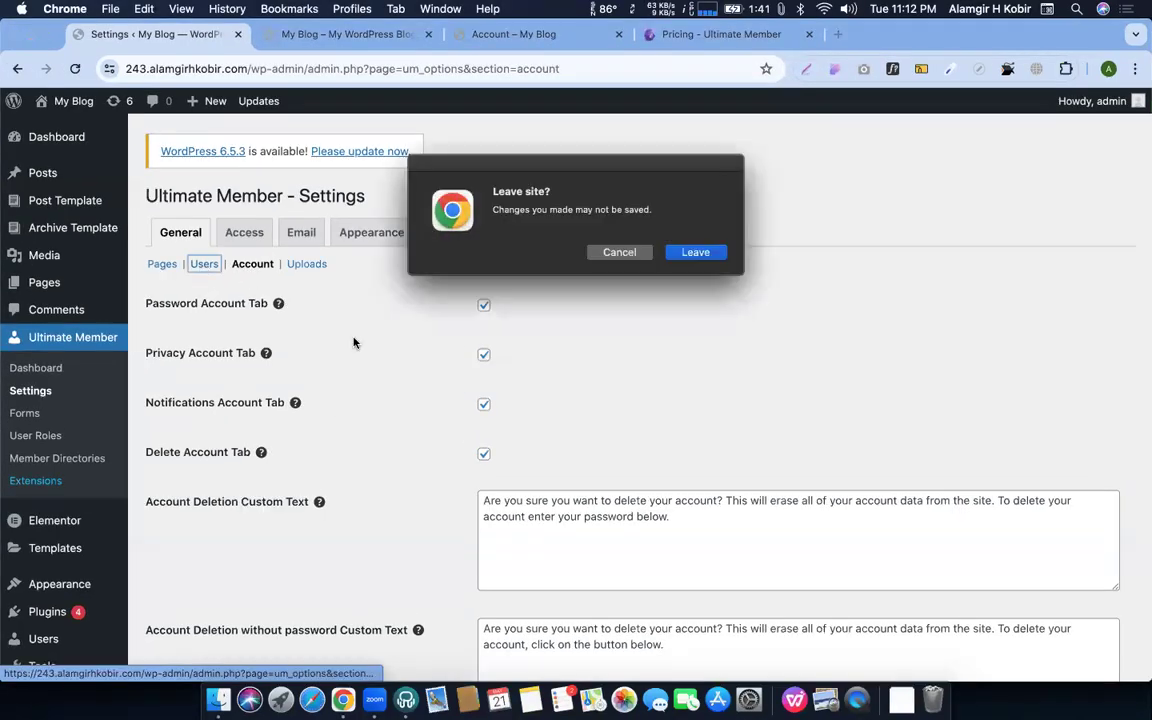
click(696, 255)
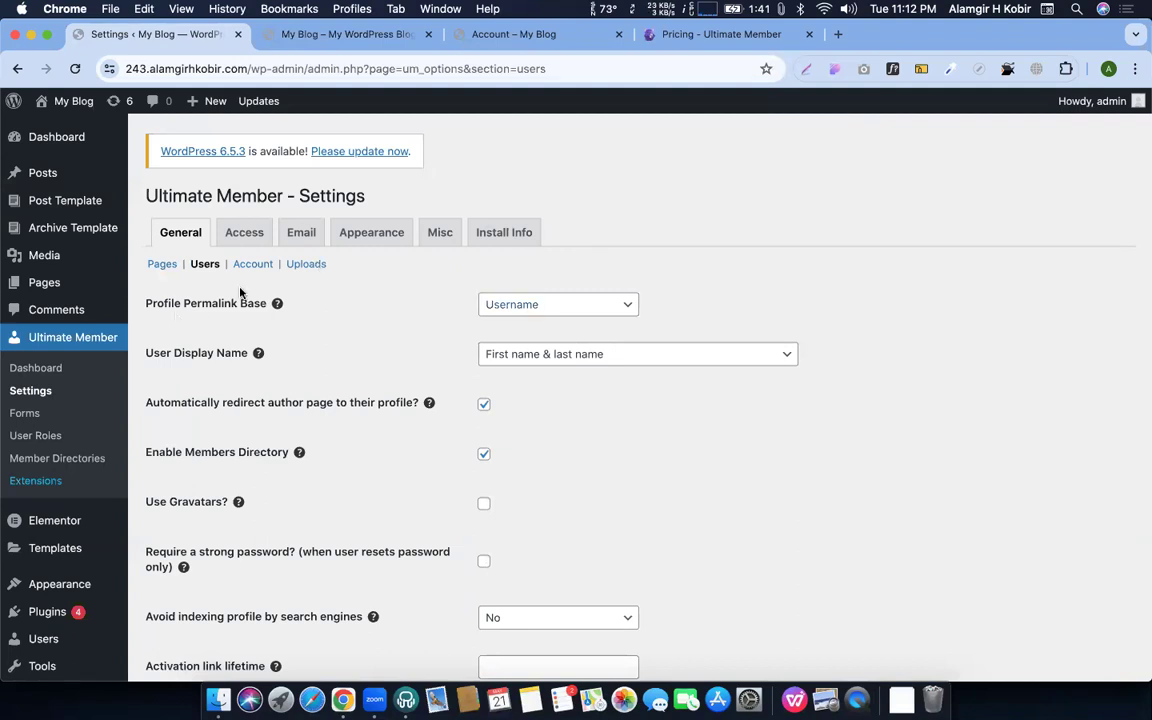
scroll(230, 277, down, 2)
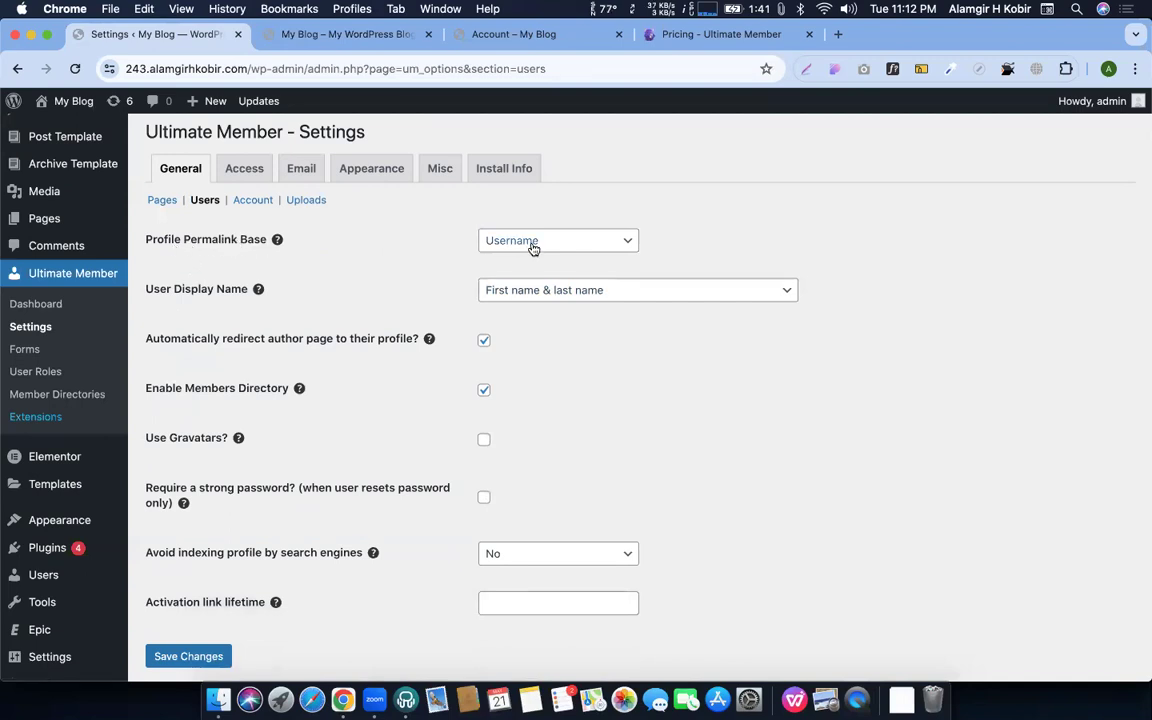
Open the member's public profile in incognito and examine its current URL
key(ctrl+Up)
click(240, 215)
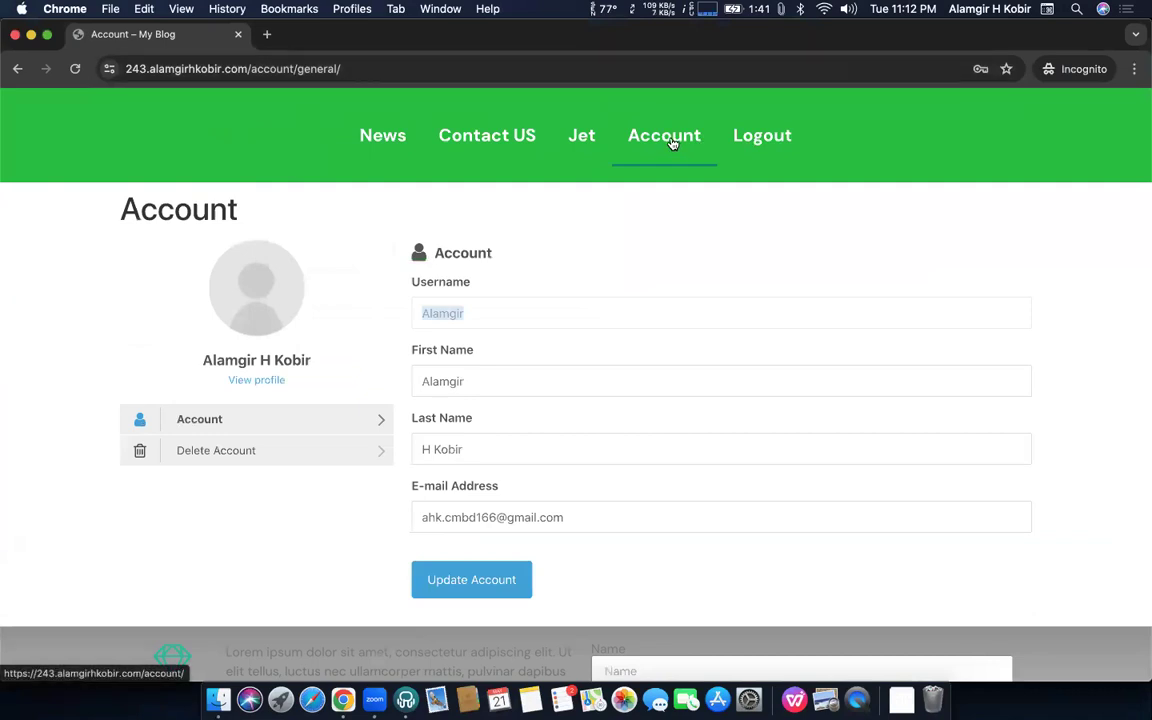
click(243, 382)
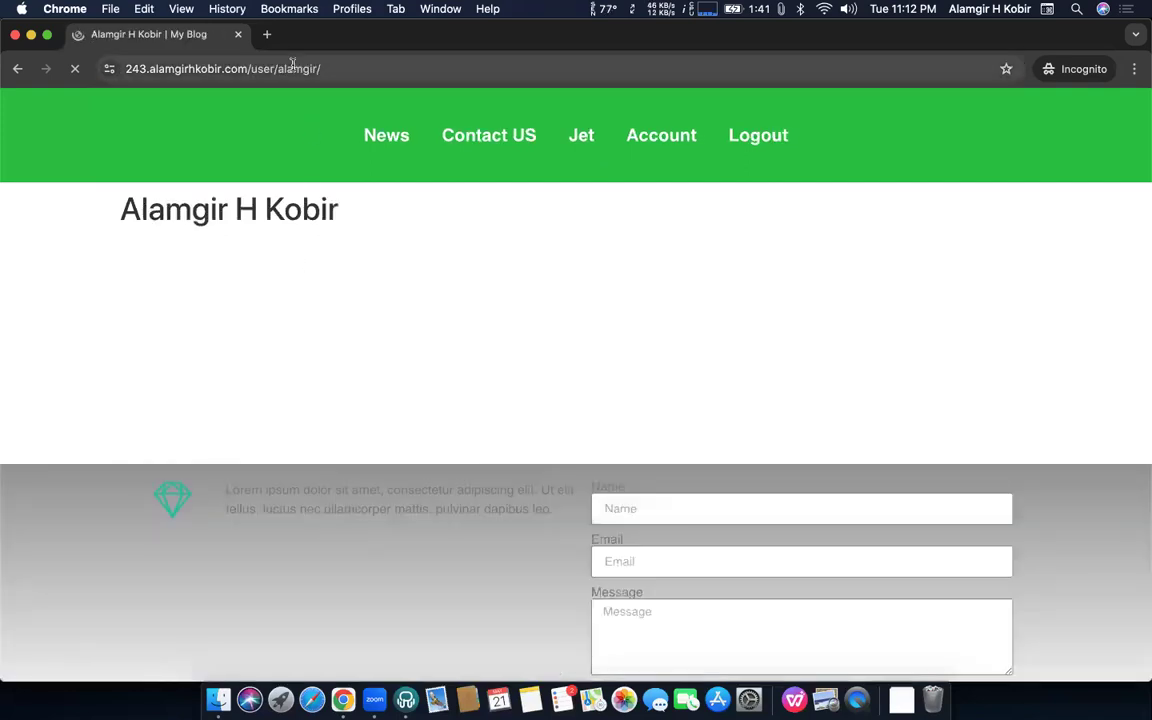
double_click(326, 68)
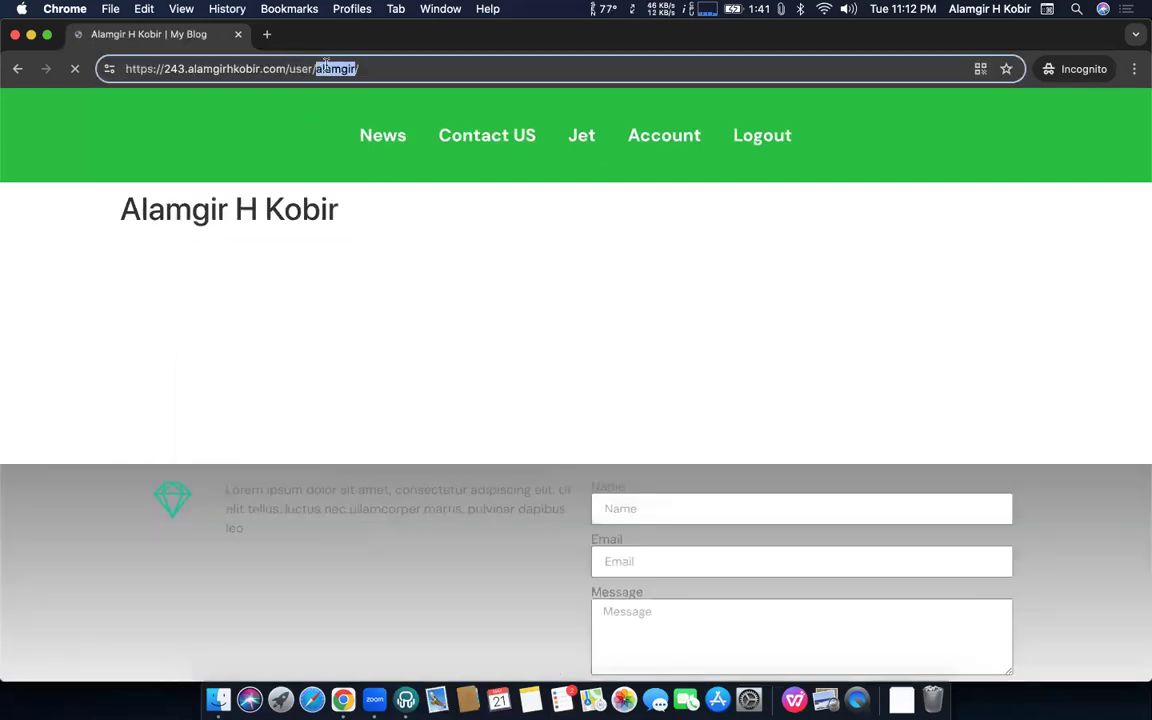
triple_click(344, 68)
double_click(348, 68)
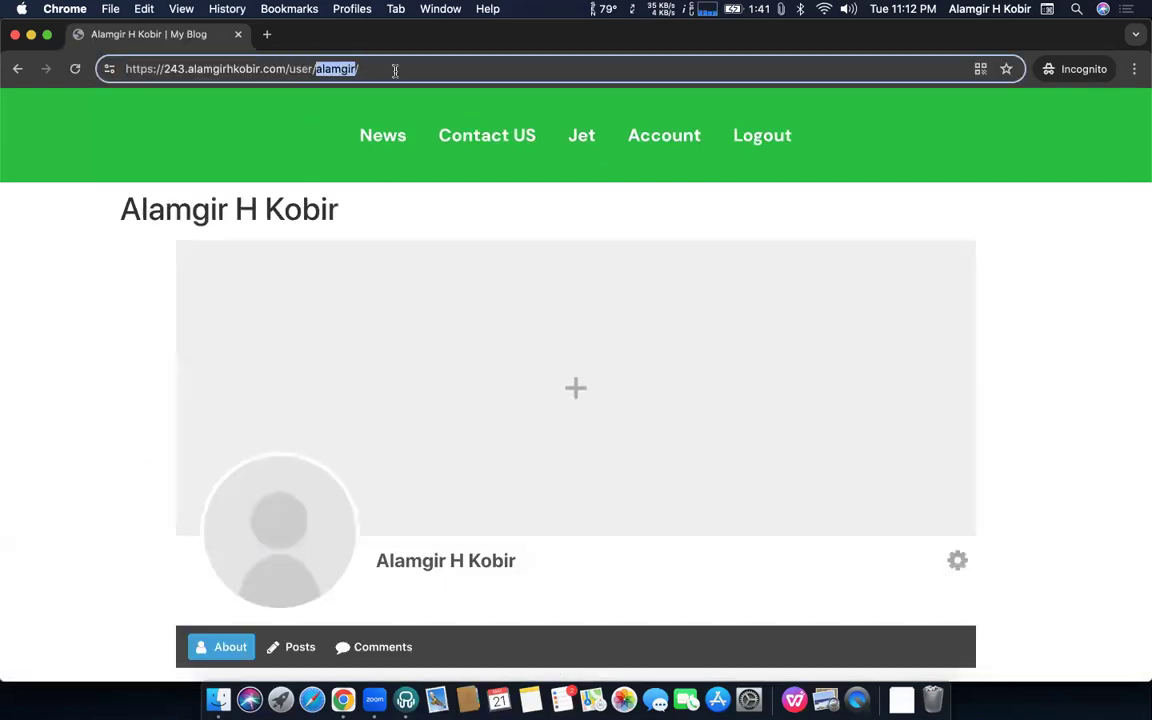
Set Profile Permalink Base to "First and Last Name with '.'" and save changes
key(ctrl+Up)
click(412, 206)
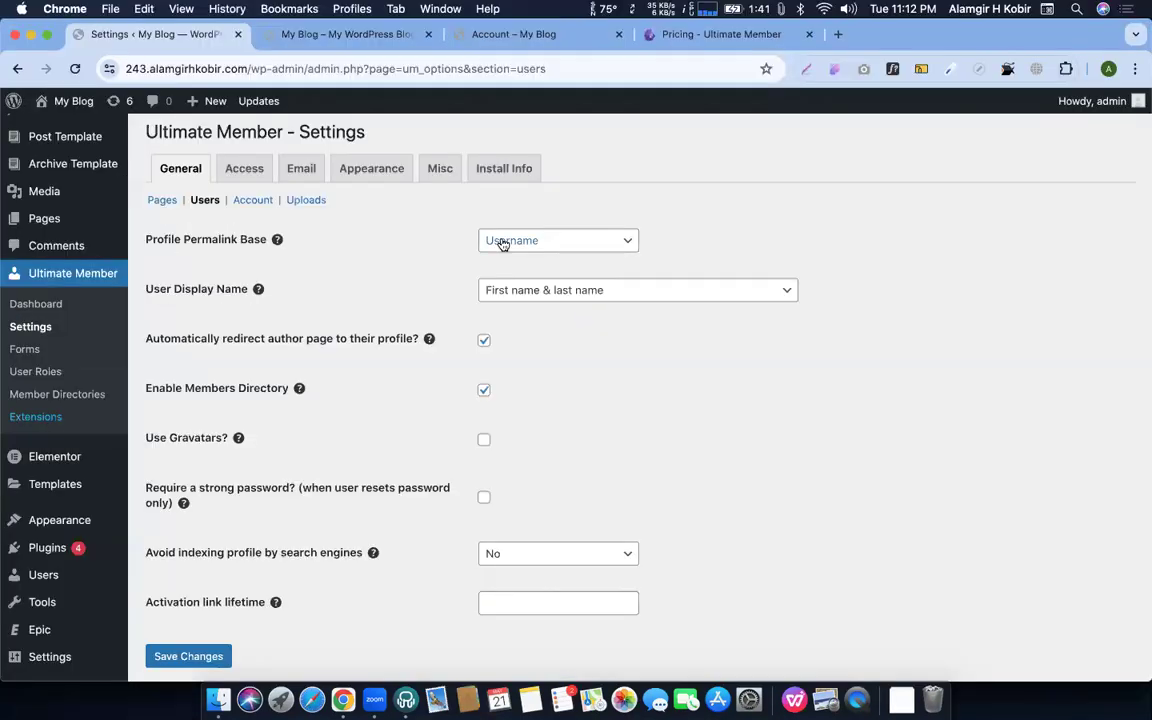
click(503, 242)
click(511, 258)
scroll(290, 560, down, 2)
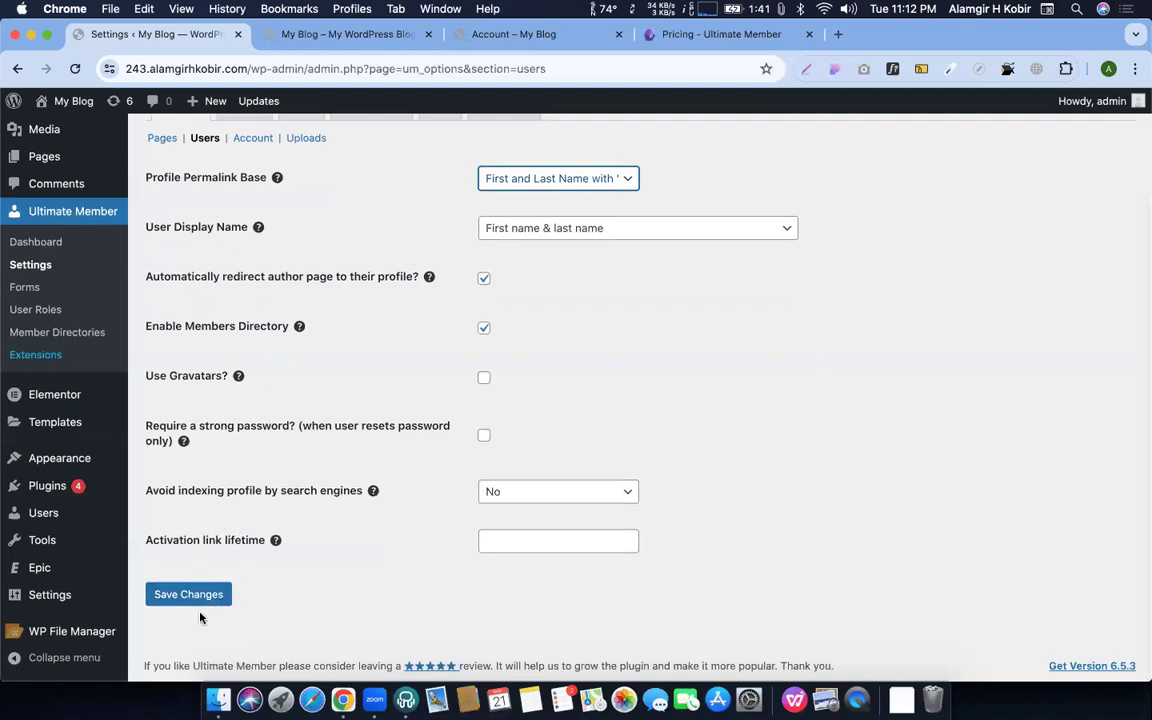
click(190, 598)
Reload the incognito profile and reopen it from Account to check the new URL
key(ctrl+Up)
click(225, 212)
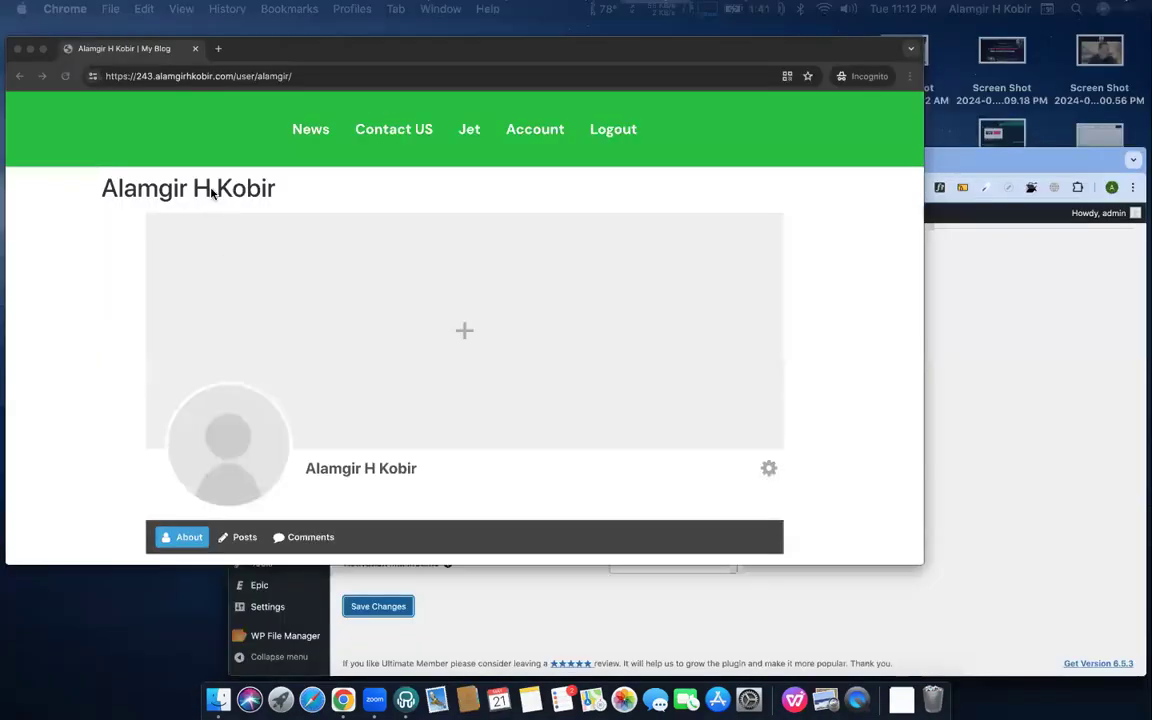
key(Return)
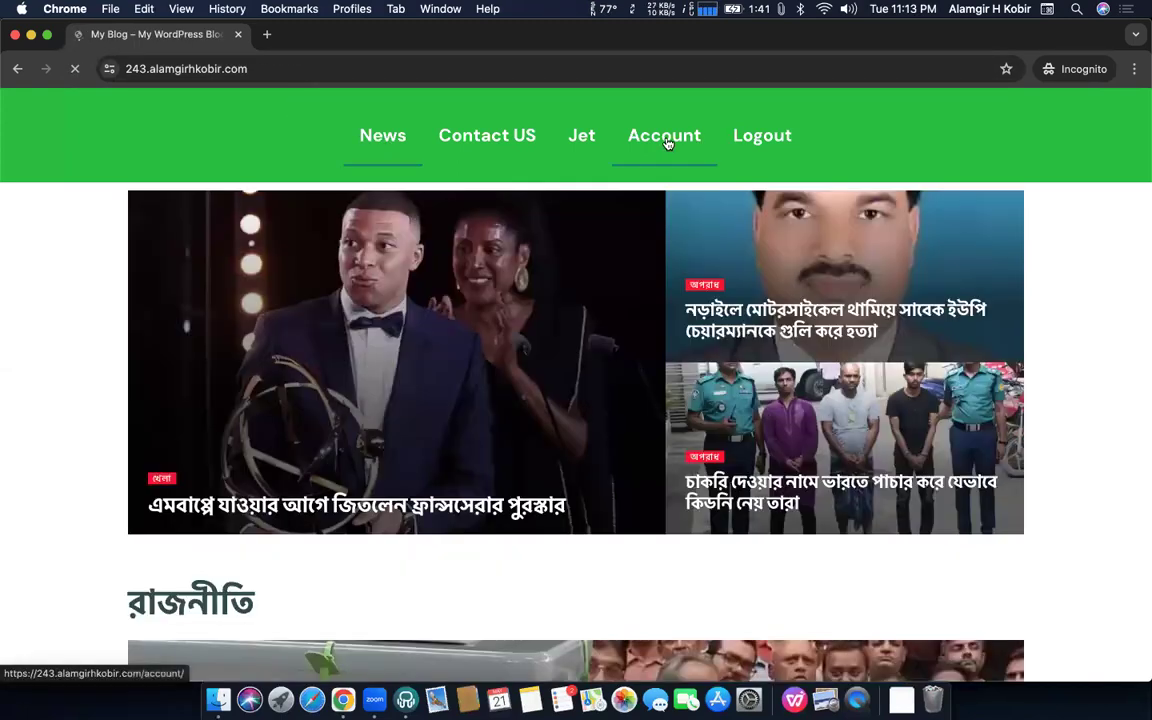
click(664, 137)
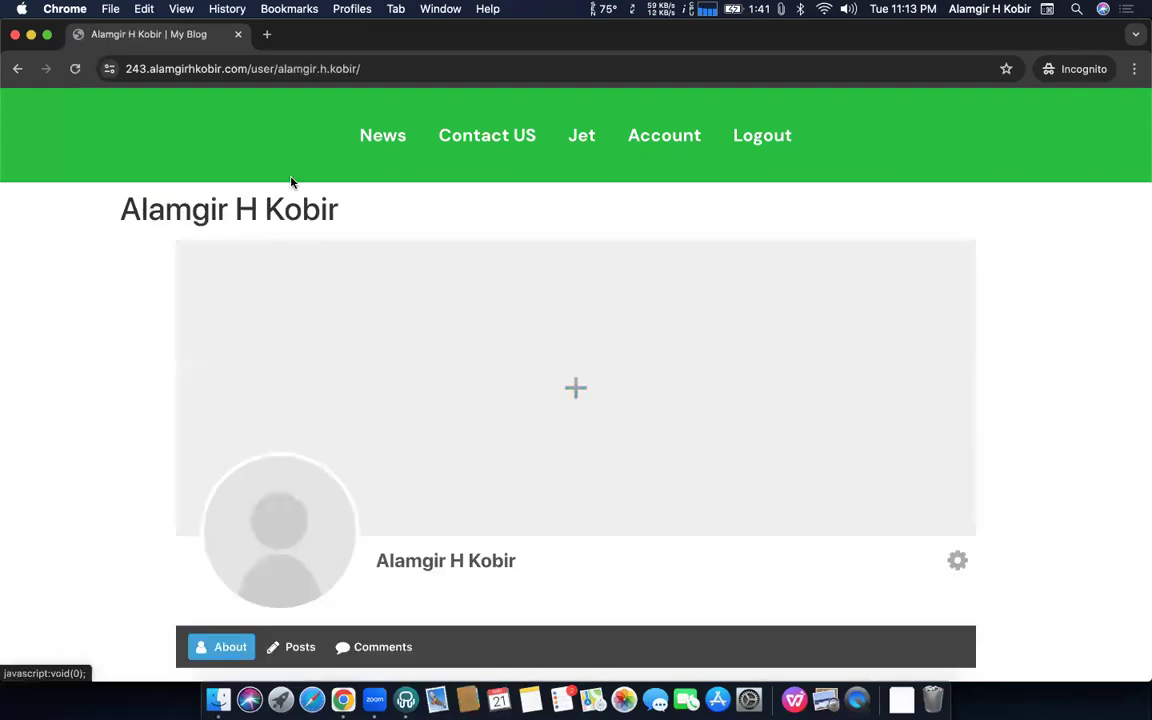
click(289, 68)
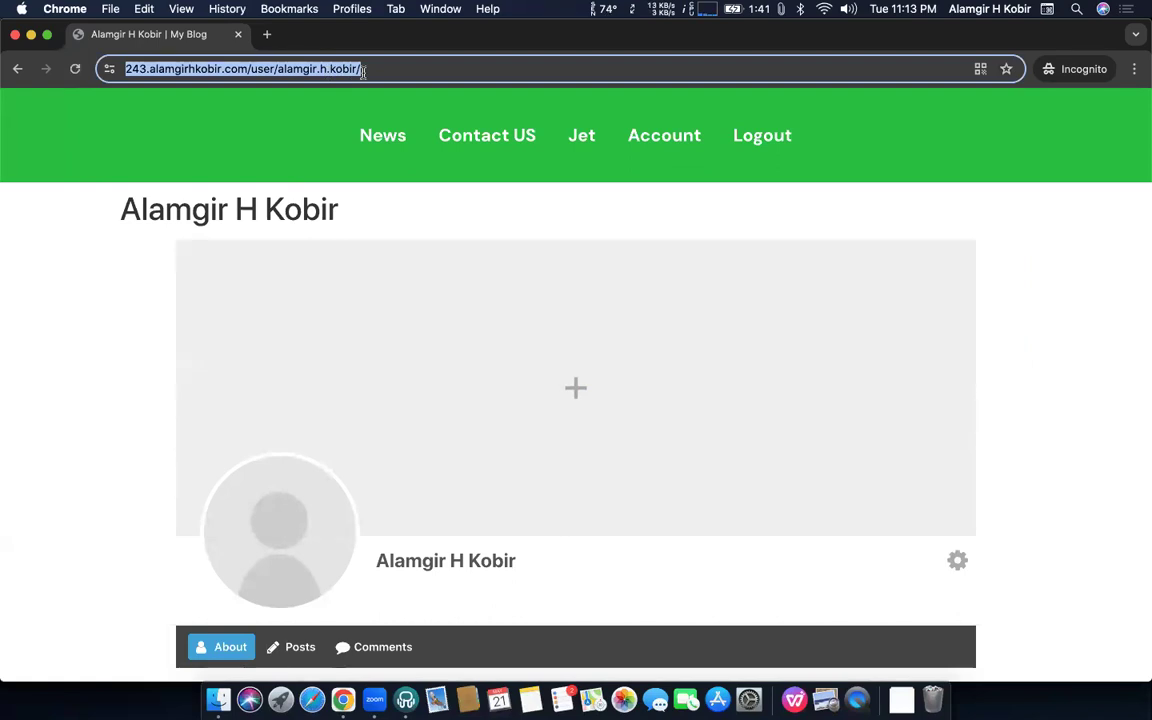
key(ctrl+Up)
Set Ultimate Member's Profile Permalink Base to User ID and save the change
click(335, 145)
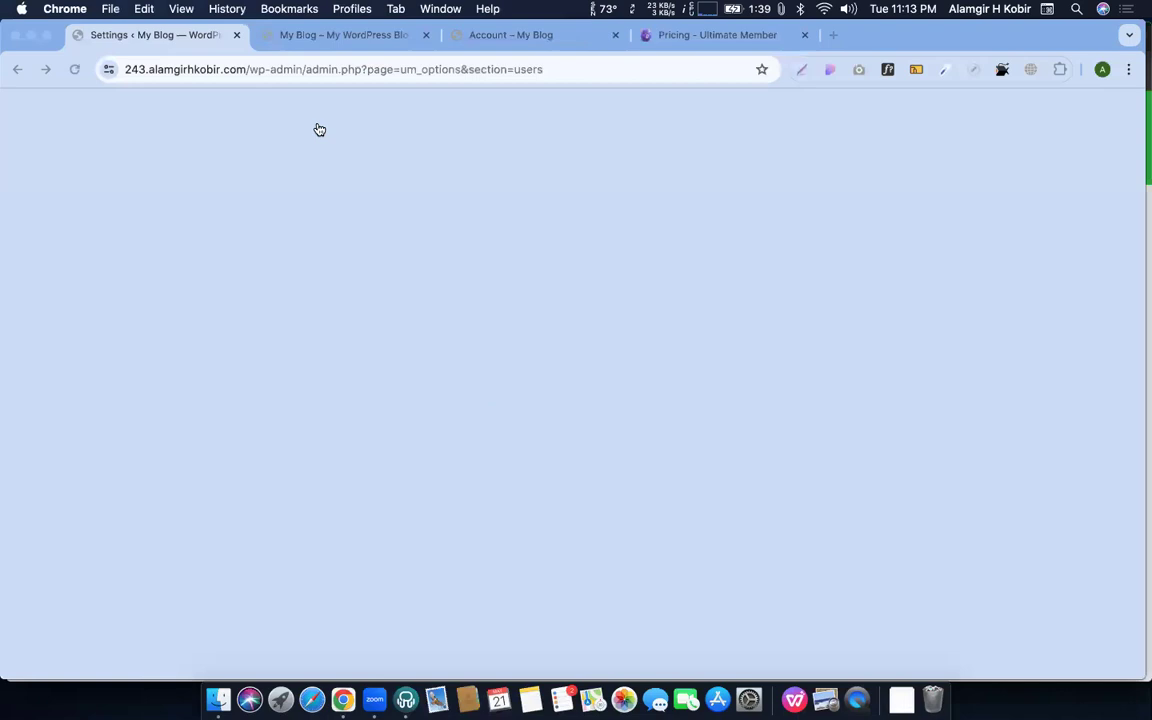
click(554, 304)
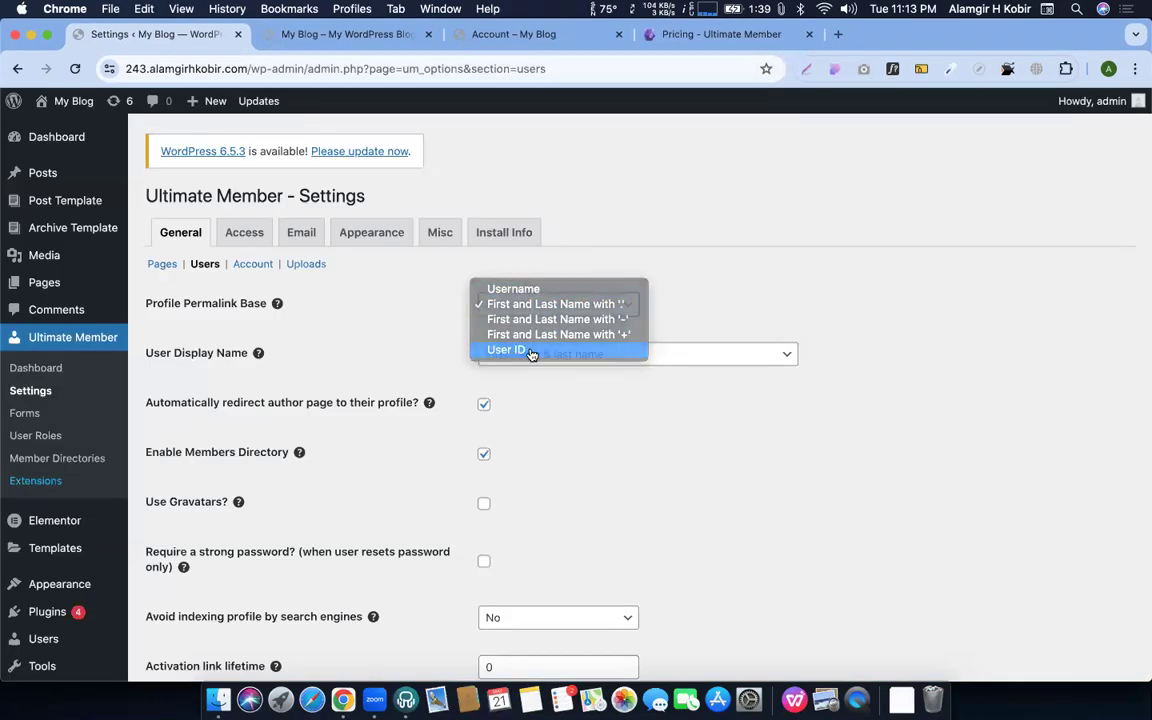
click(531, 351)
scroll(396, 435, down, 3)
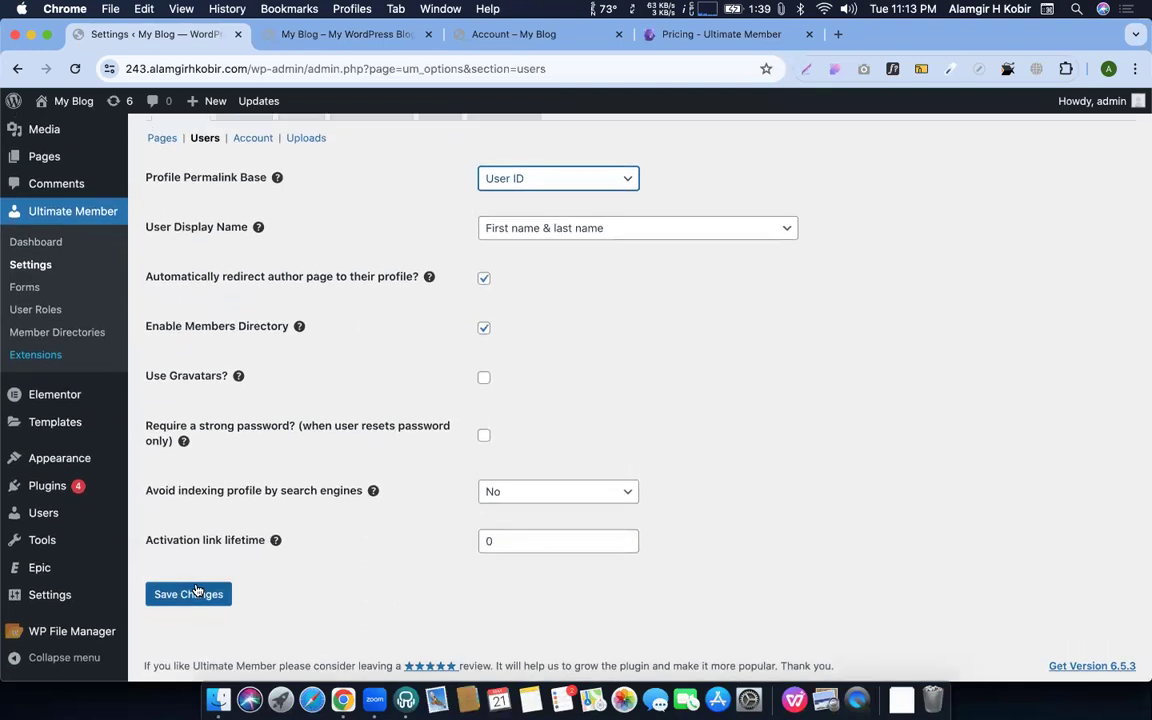
click(175, 592)
In the incognito window, open the member's profile from Account and confirm the URL ends user/5
key(ctrl+Up)
click(261, 208)
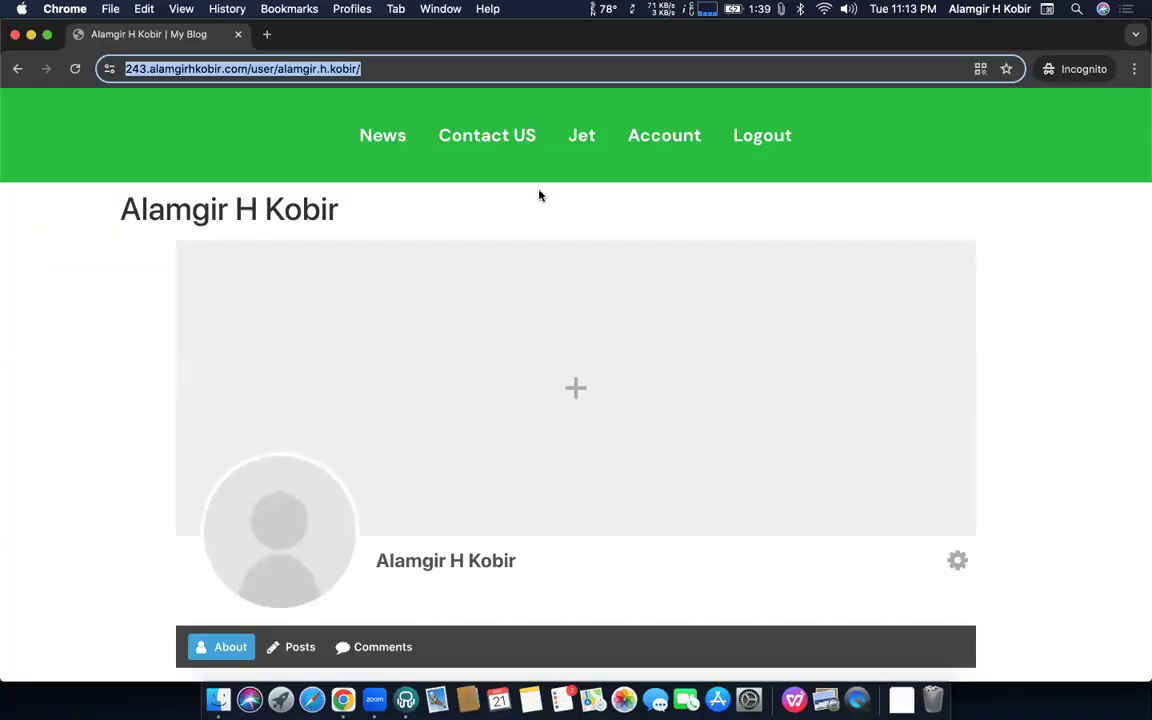
click(650, 152)
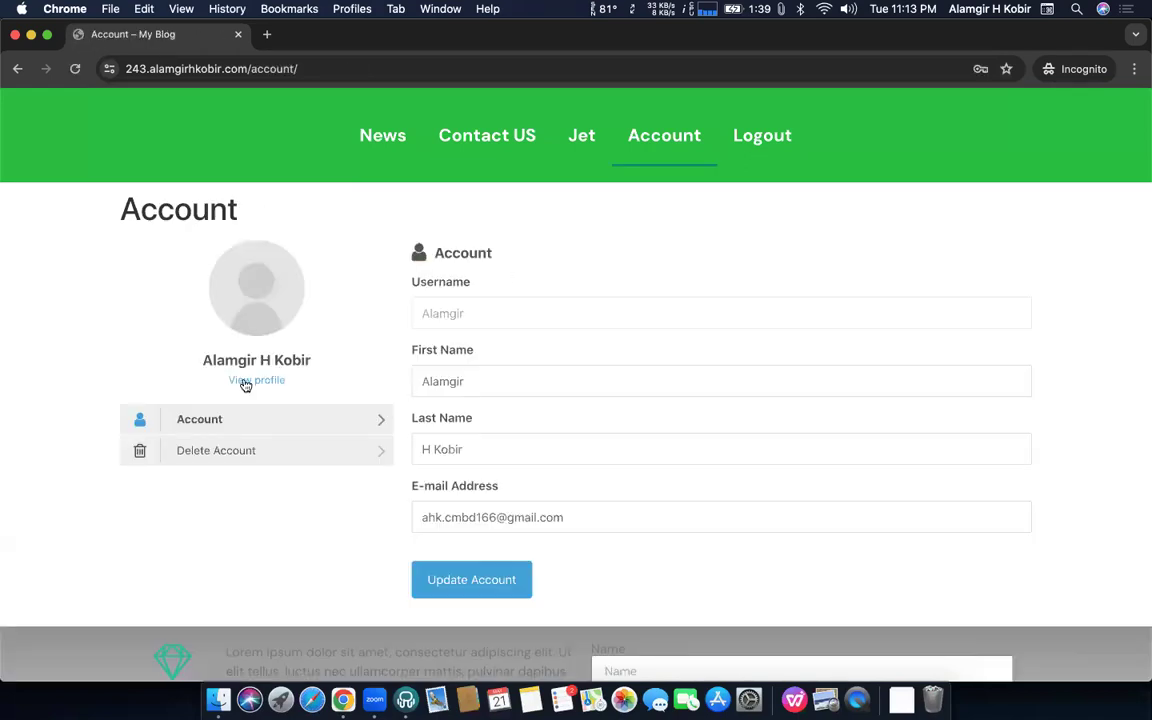
click(245, 383)
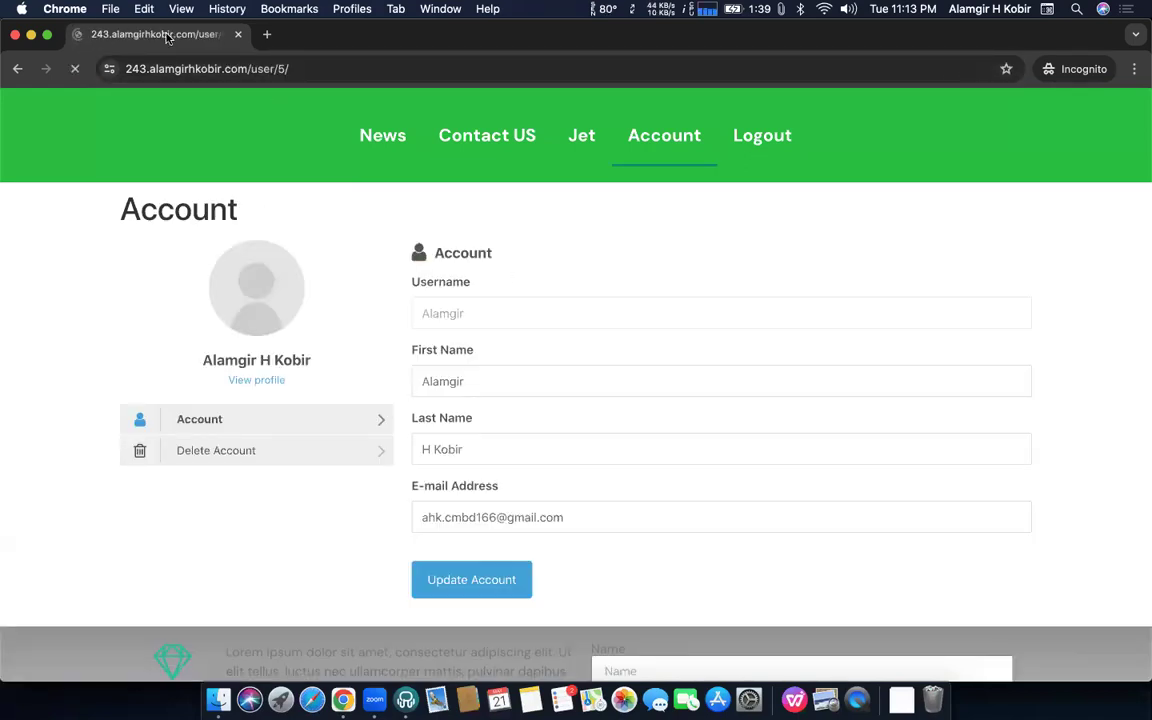
drag(272, 70, 322, 80)
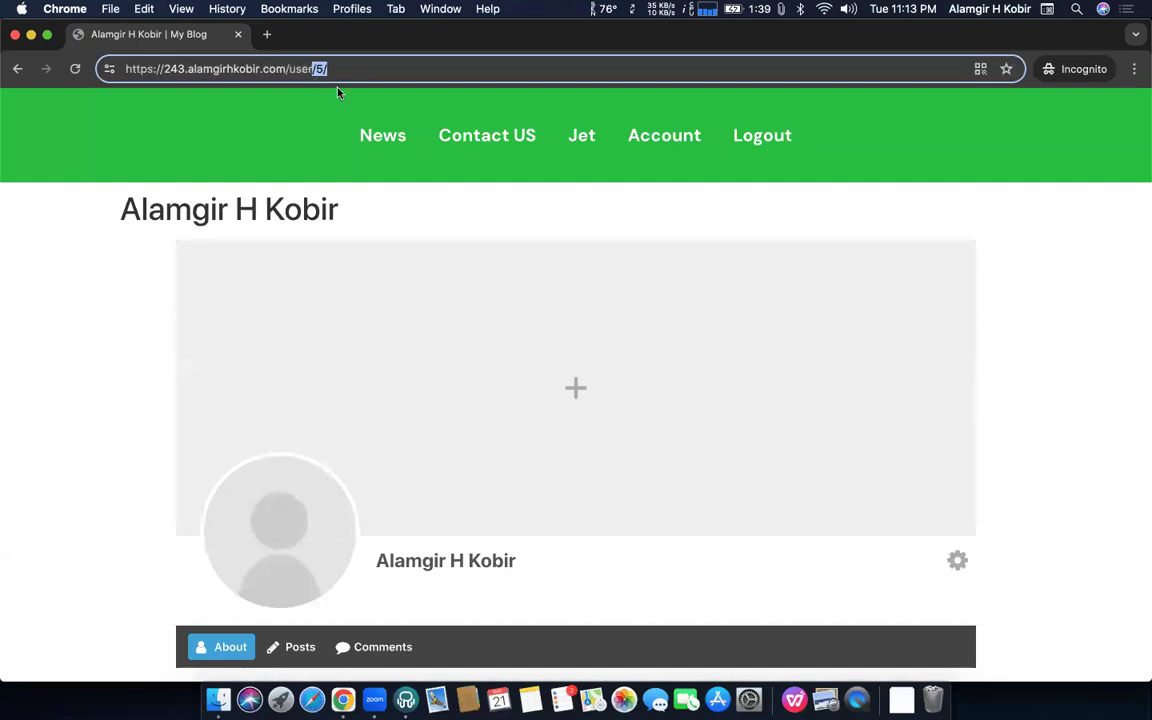
click(328, 168)
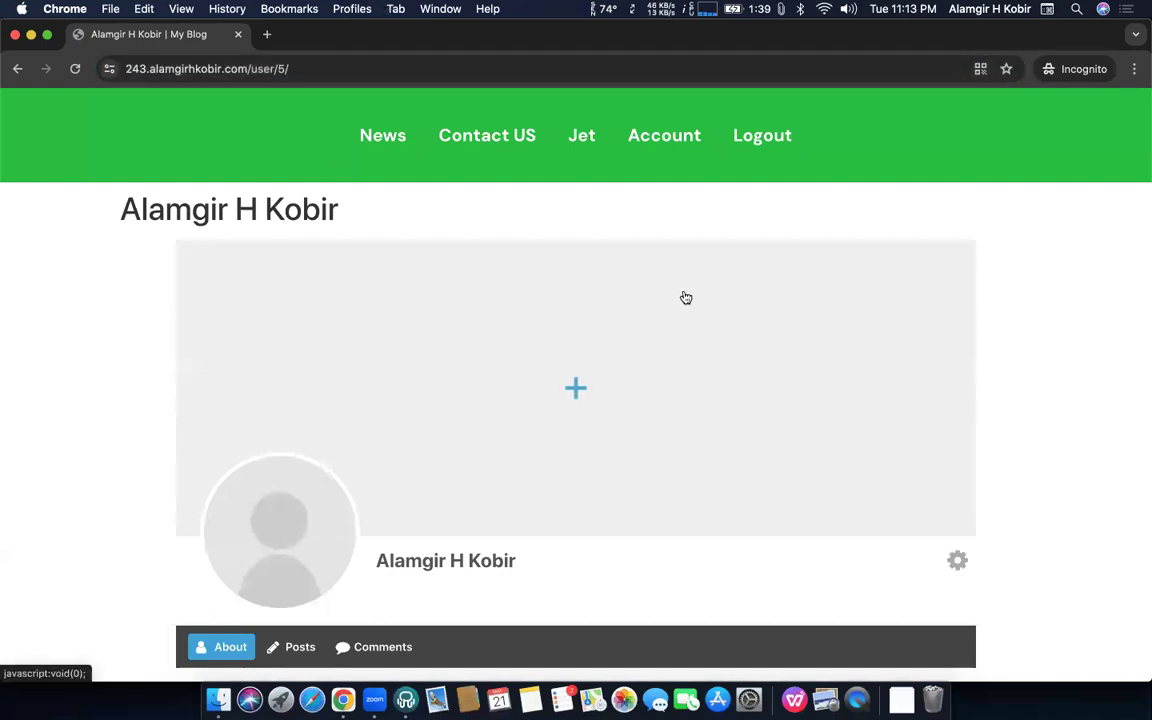
Switch the Profile Permalink Base dropdown back to Username
key(ctrl+Up)
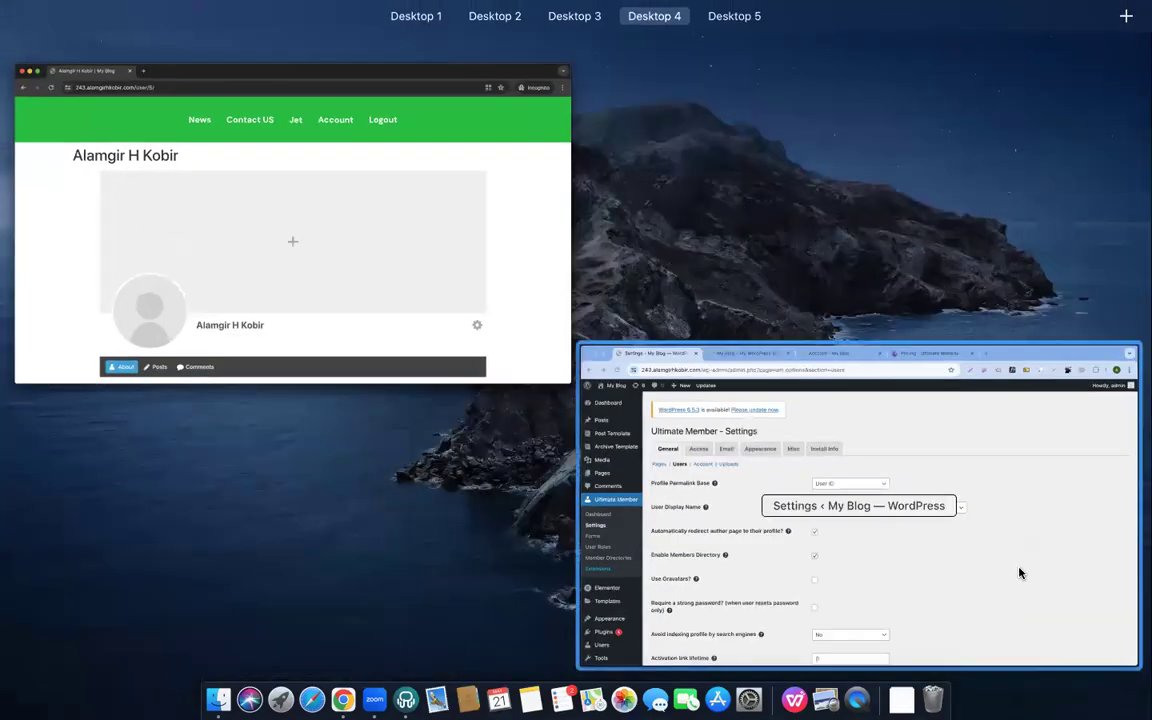
click(1019, 572)
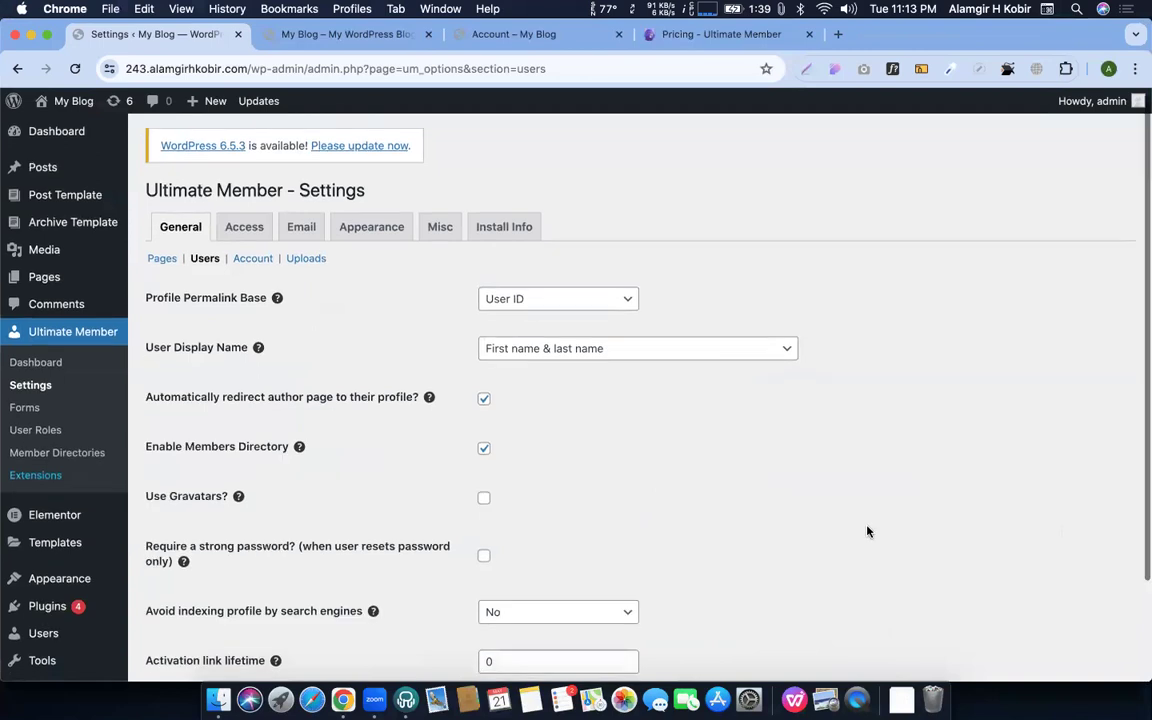
scroll(866, 532, down, 2)
click(540, 271)
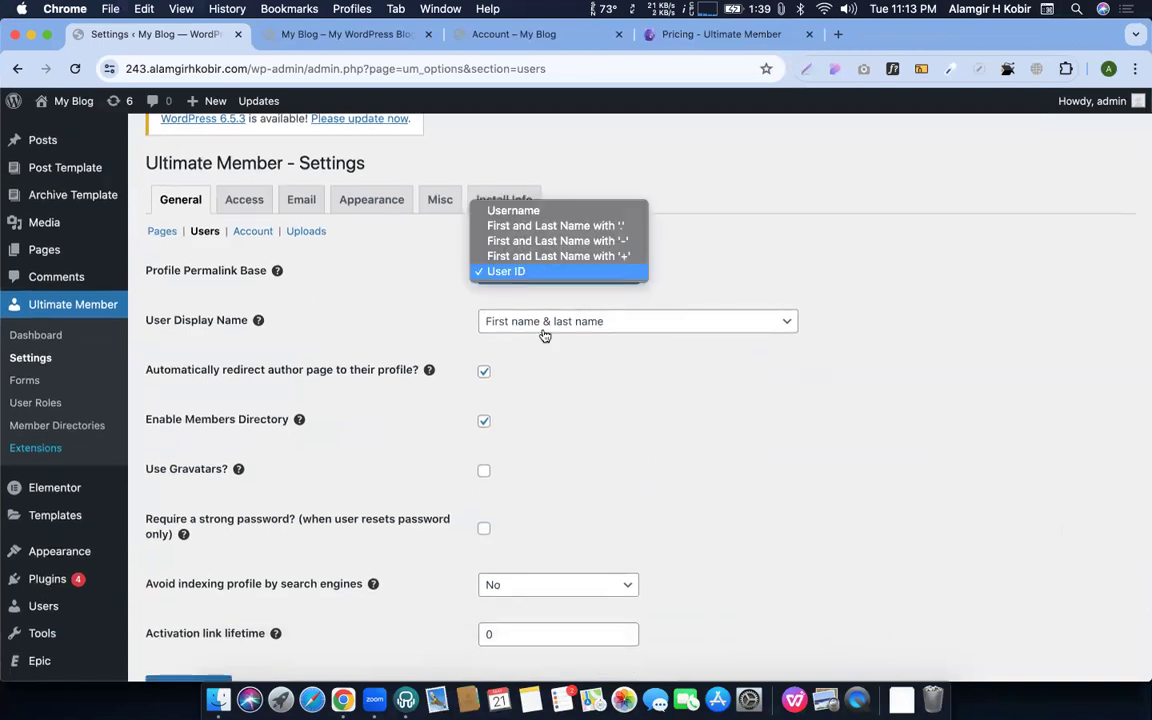
click(510, 211)
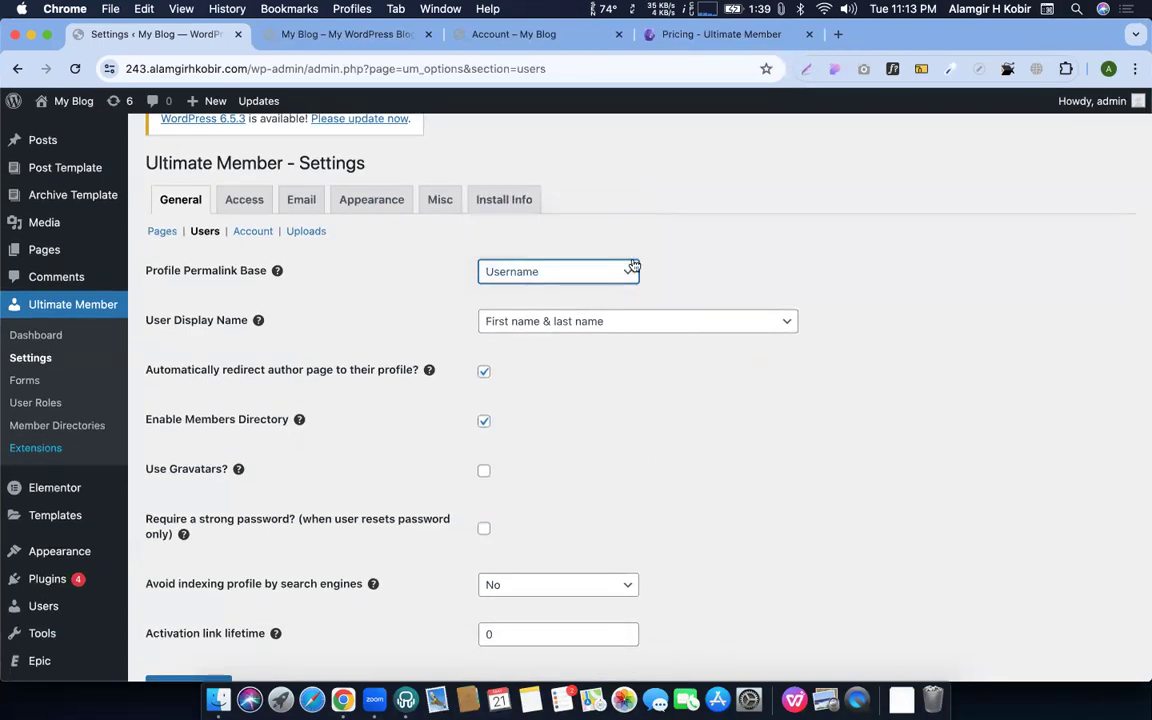
scroll(600, 266, down, 4)
Recheck the profile page heading in the incognito window, then return to the settings window
key(ctrl+Up)
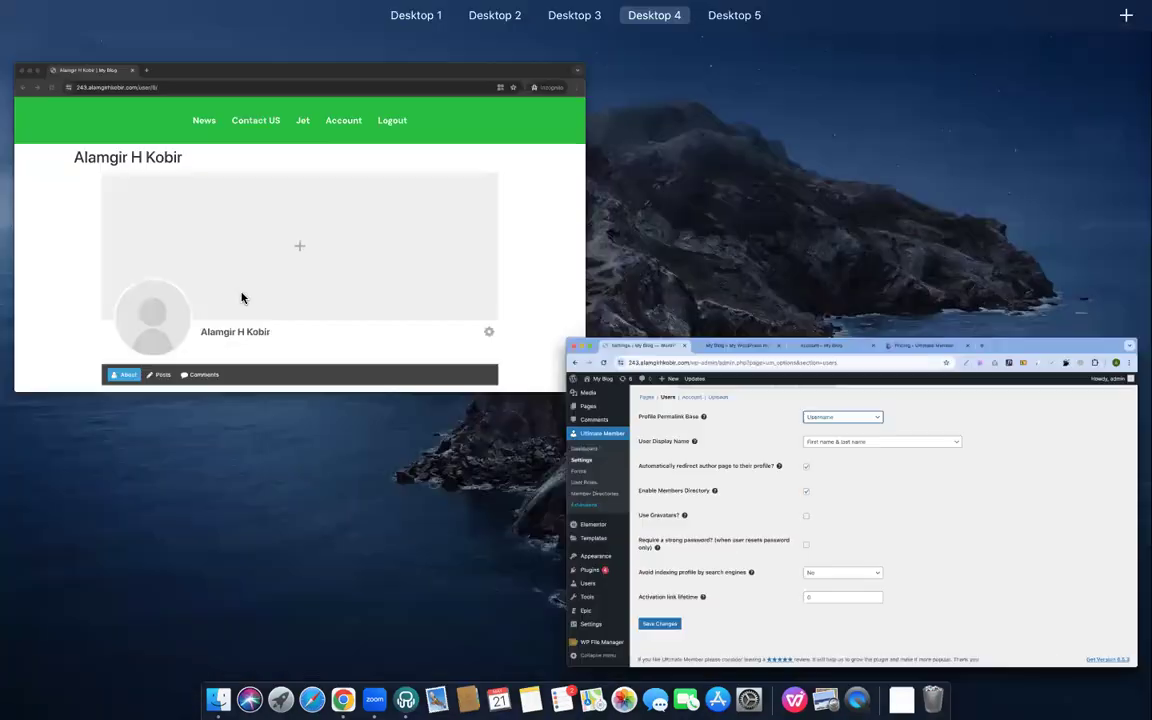
click(243, 298)
triple_click(132, 209)
key(ctrl+Up)
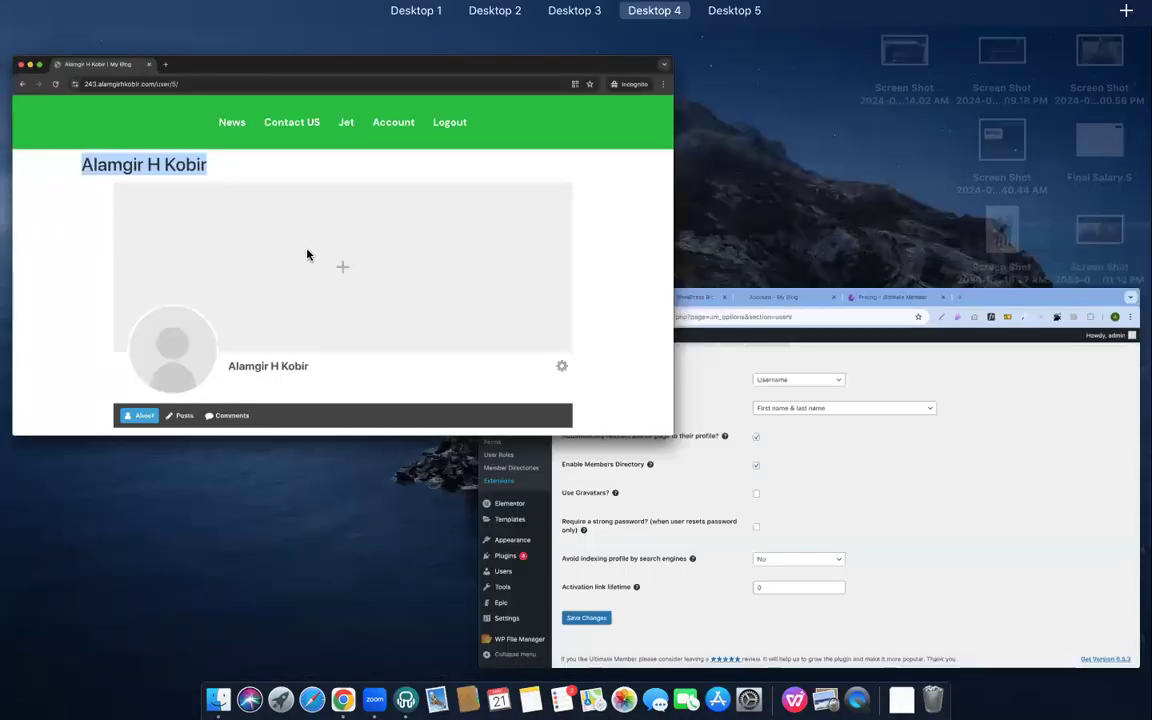
click(860, 500)
Copy the word 'Gravatars' from the 'Use Gravatars?' label, leaving the display name option unchanged
click(612, 238)
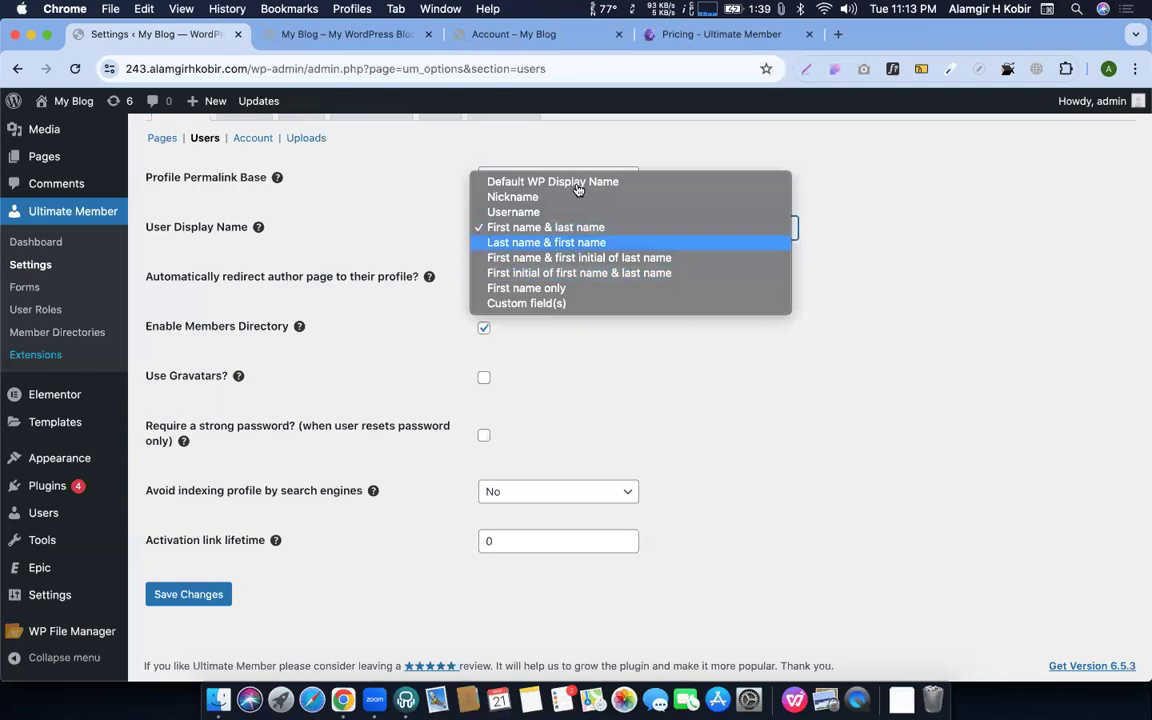
click(1000, 400)
click(1001, 400)
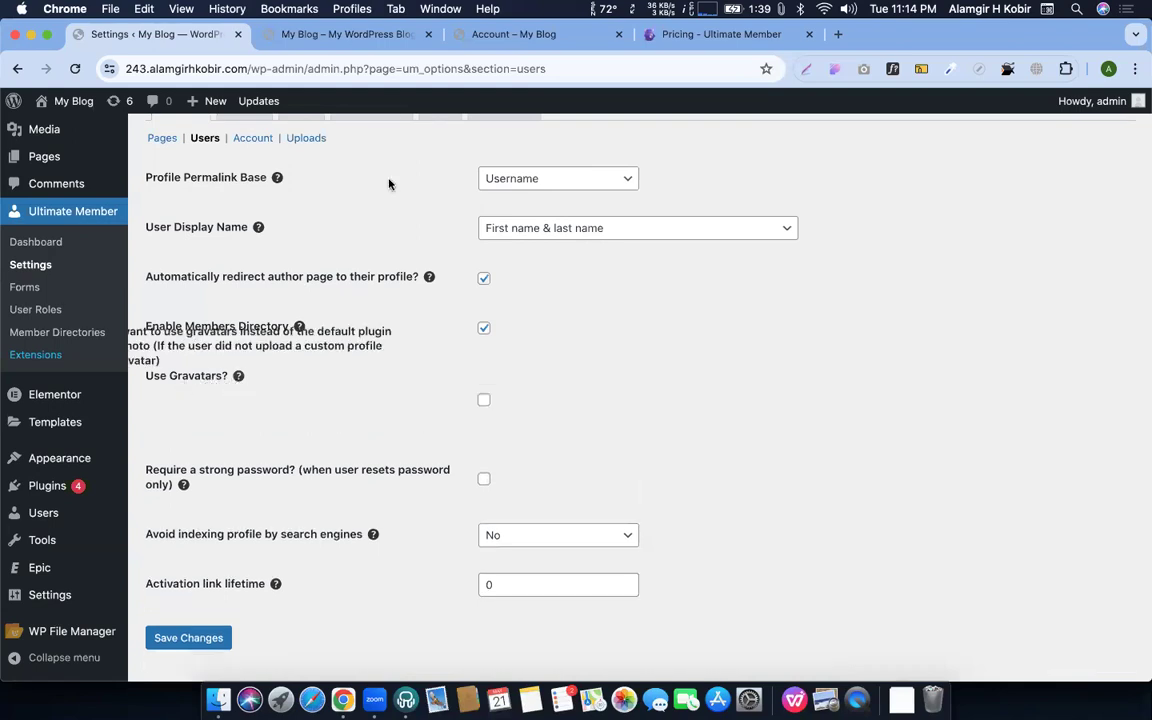
double_click(193, 377)
key(super+c)
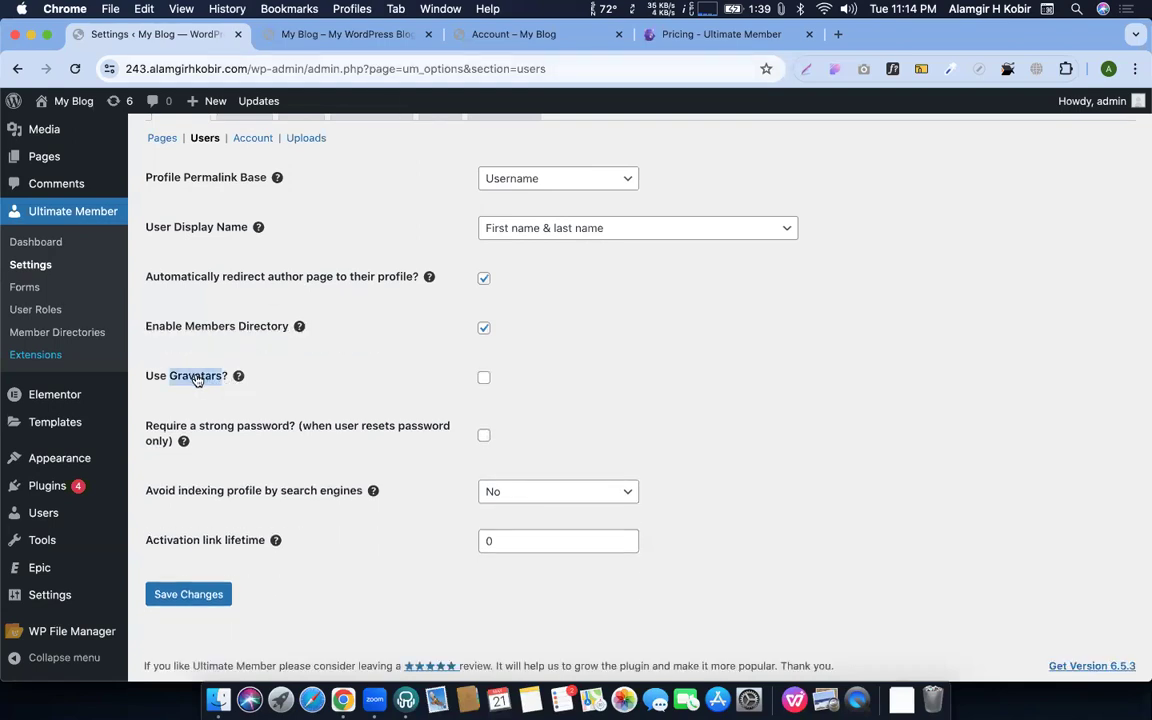
key(super+t)
Search Google for 'Gravatars', open gravatar.com's Log in page, then close that tab
key(super+v)
key(Return)
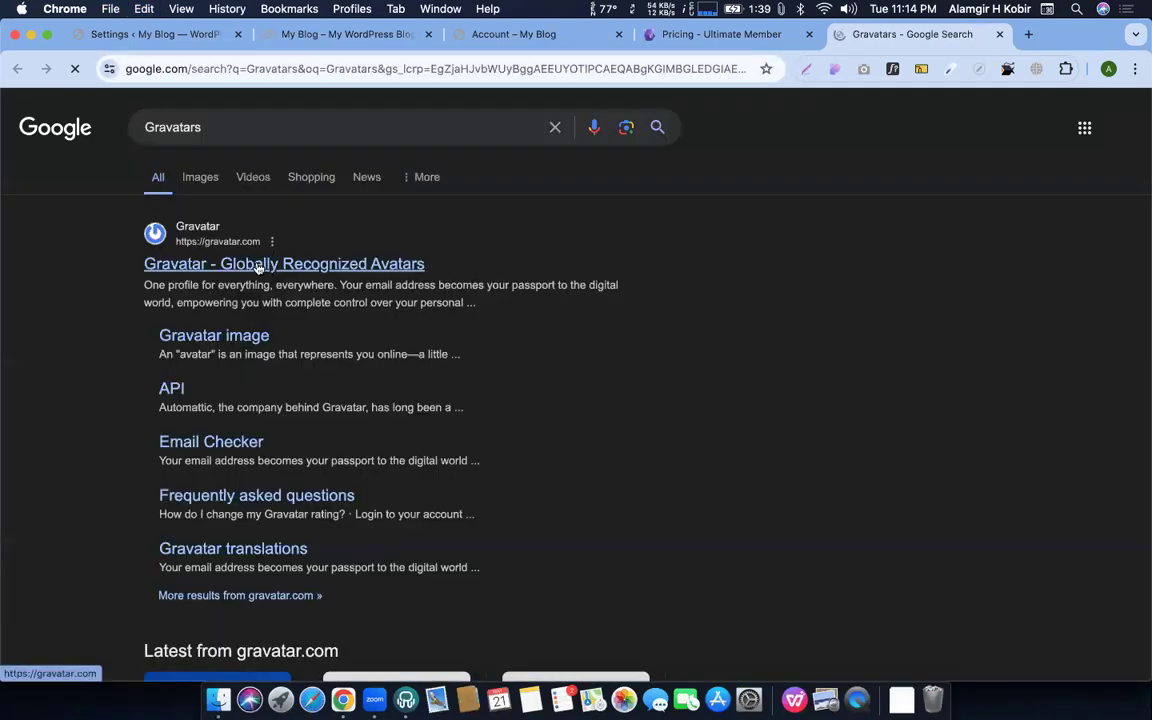
click(256, 265)
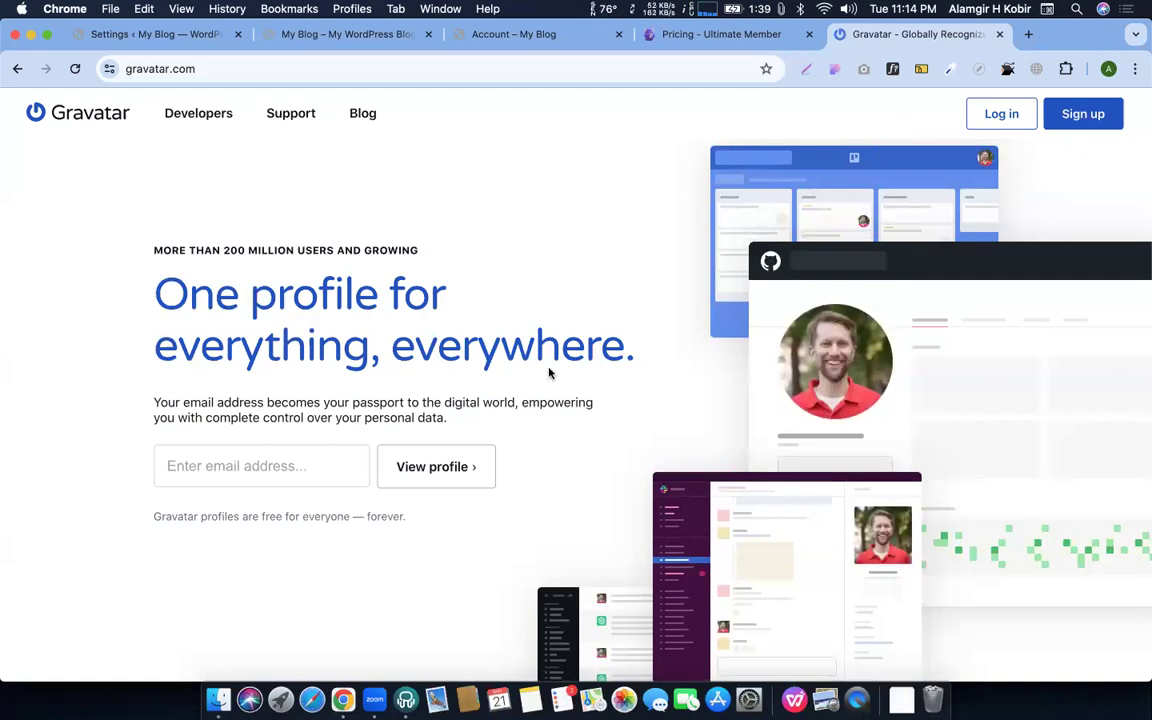
click(1001, 114)
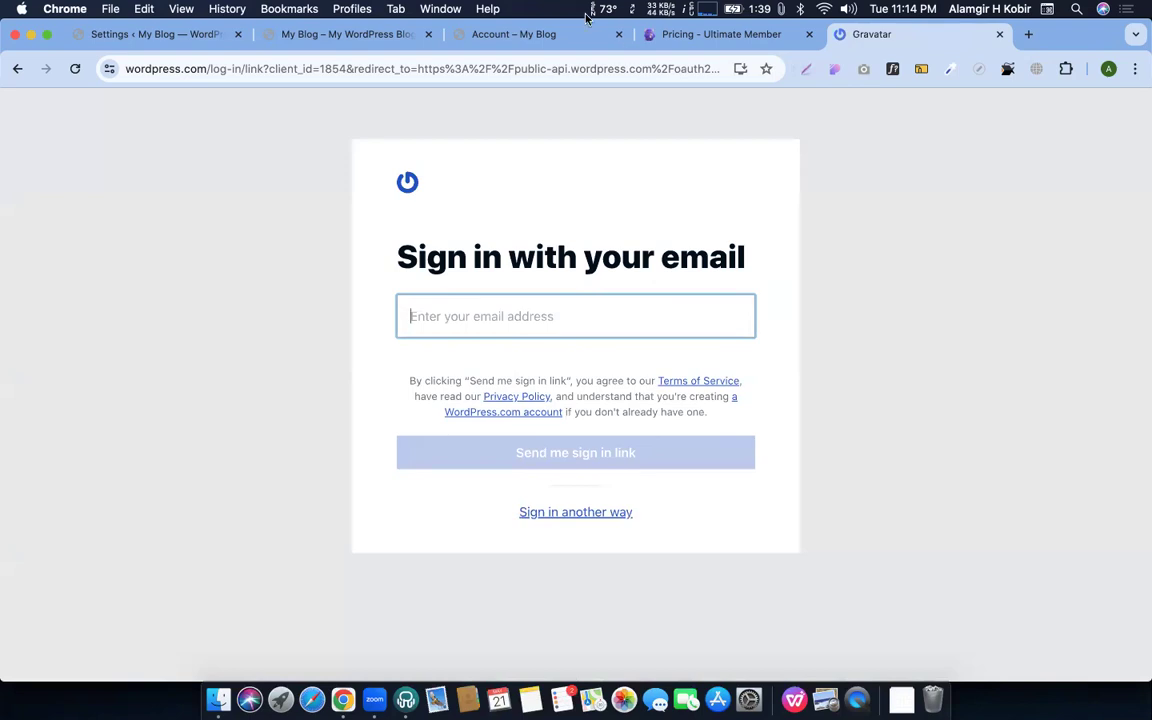
click(999, 34)
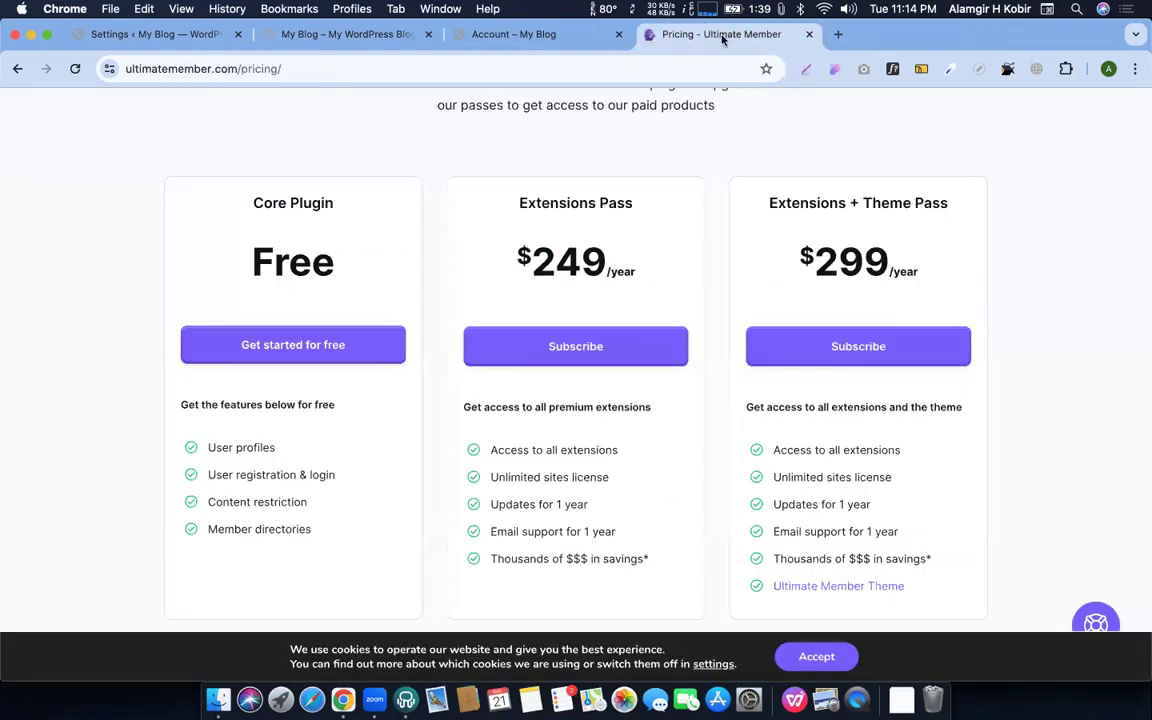
From the Account page, open Edit Profile under Howdy, admin and follow the 'change your profile picture on Gravatar' link
click(533, 41)
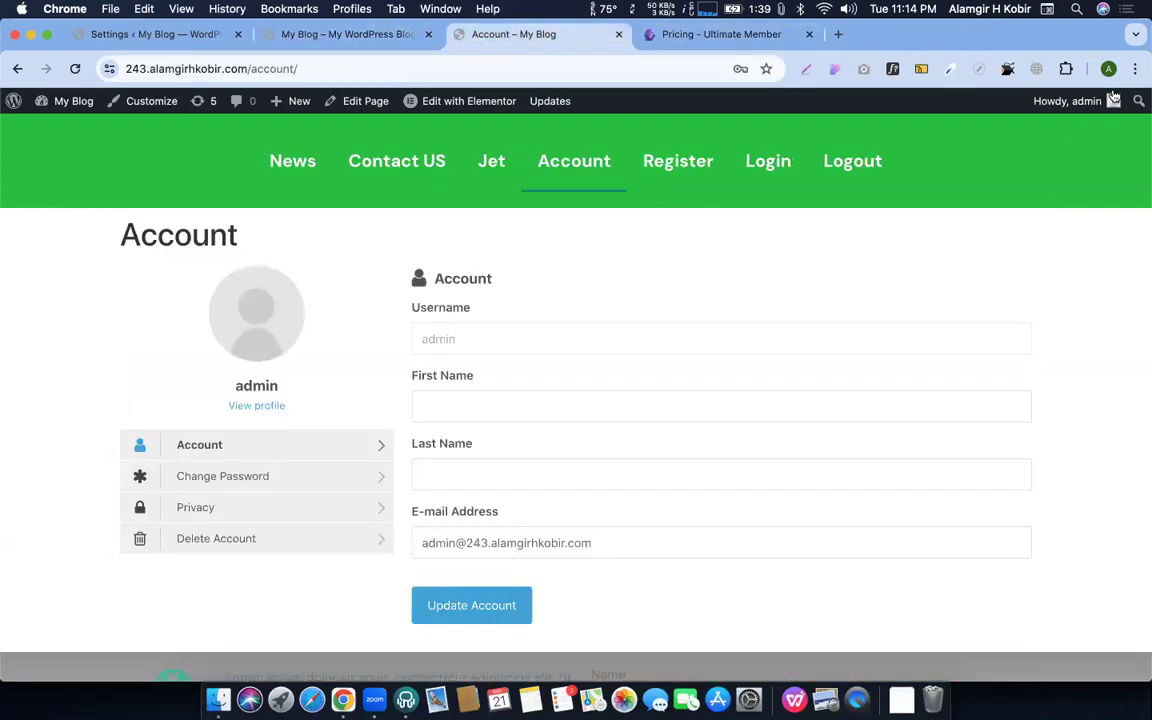
mouse_move(1112, 101)
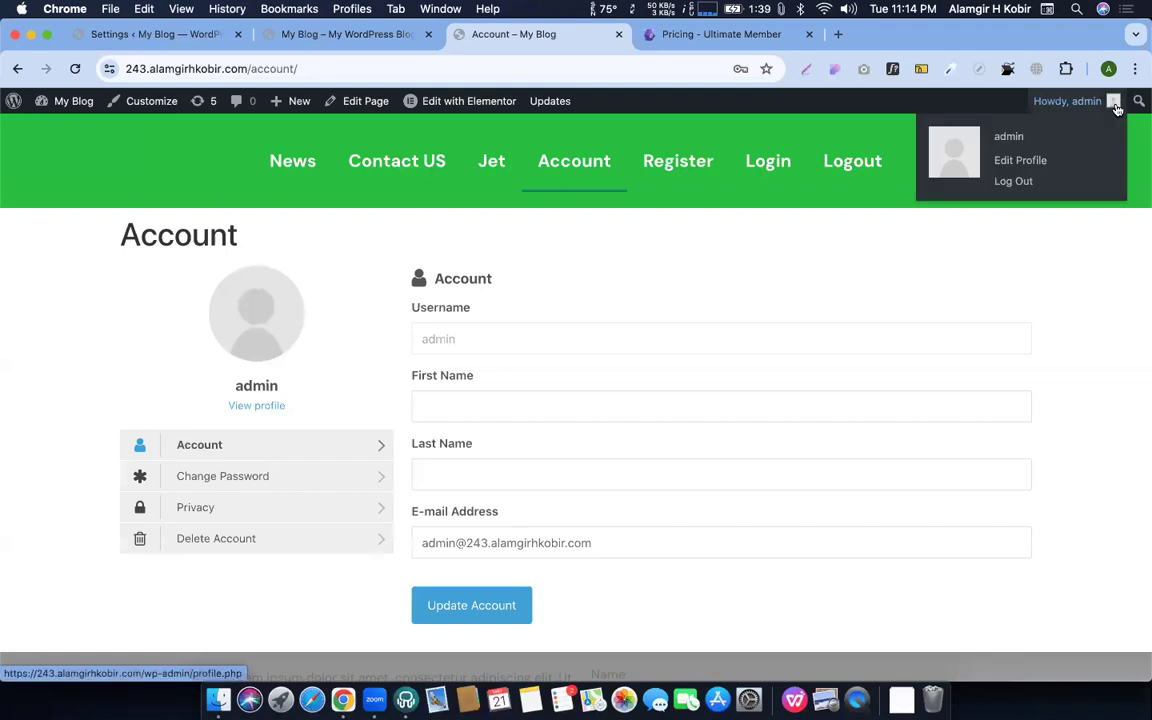
click(1026, 161)
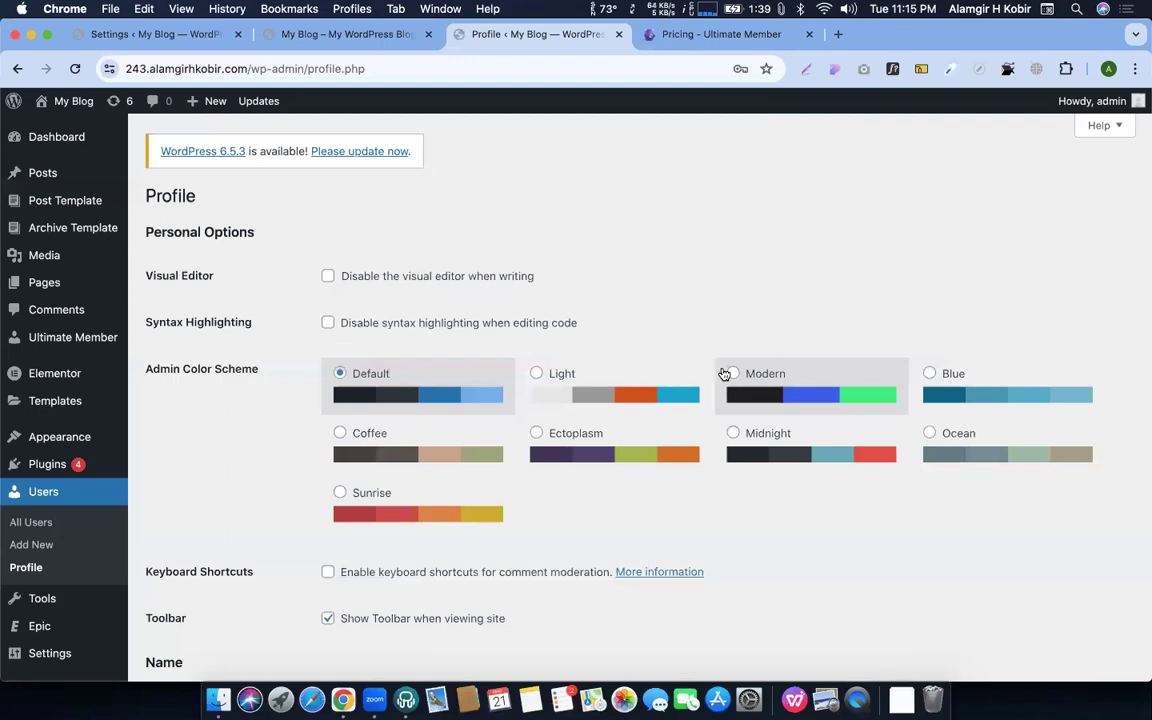
scroll(381, 375, down, 10)
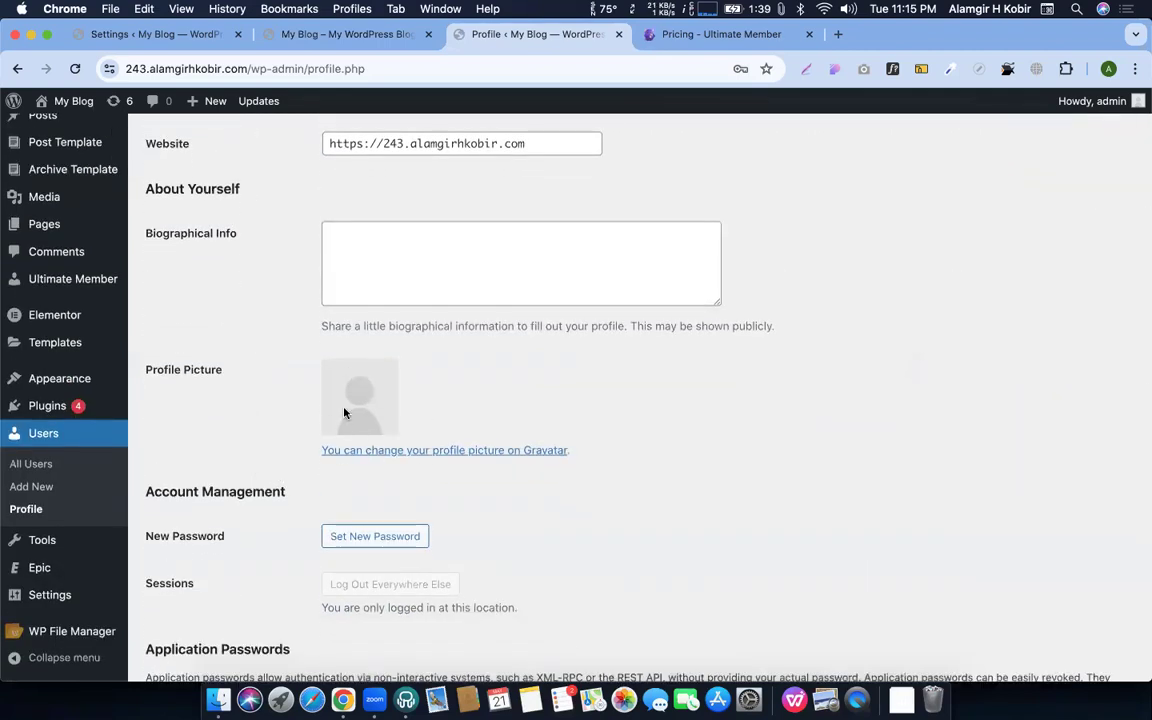
click(428, 452)
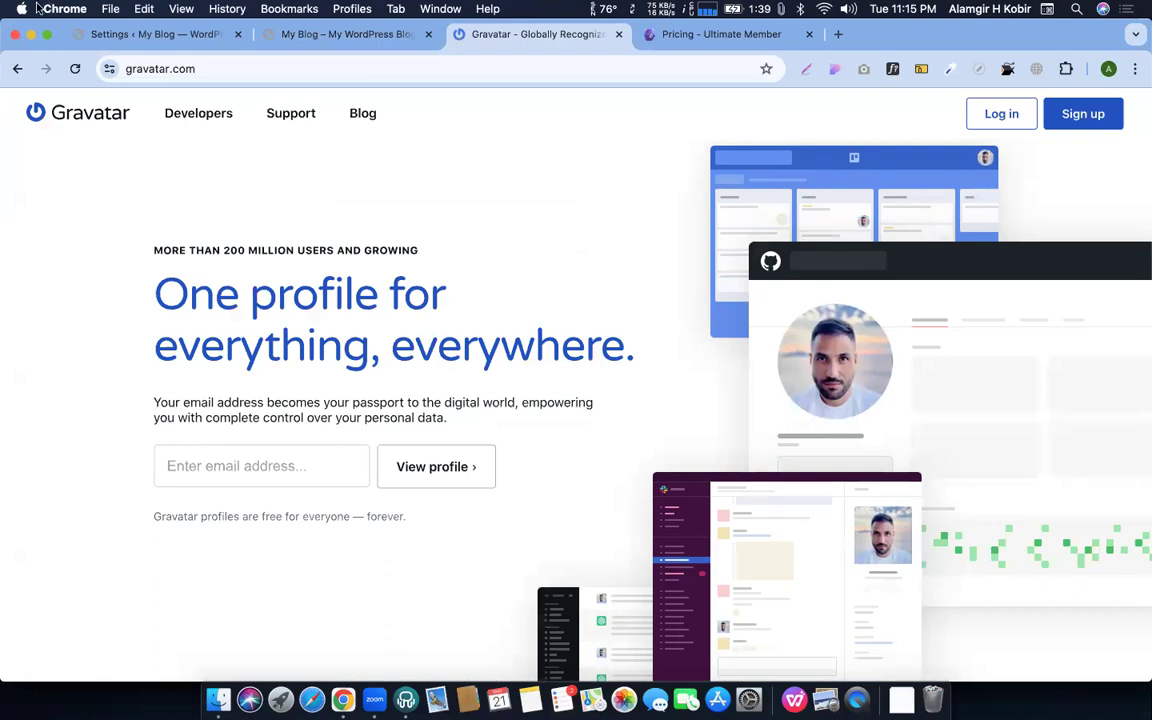
Step back and forward between the site pages and gravatar.com, ending on the Gravatar homepage
click(17, 68)
click(17, 68)
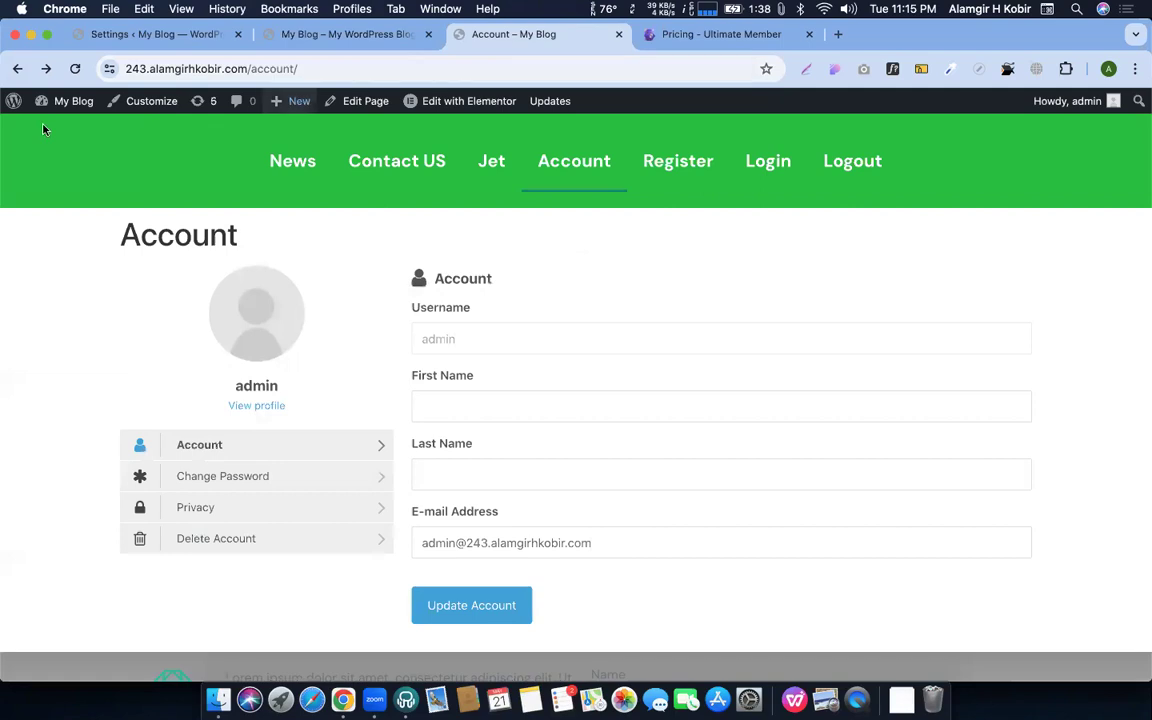
click(46, 68)
click(46, 68)
click(309, 66)
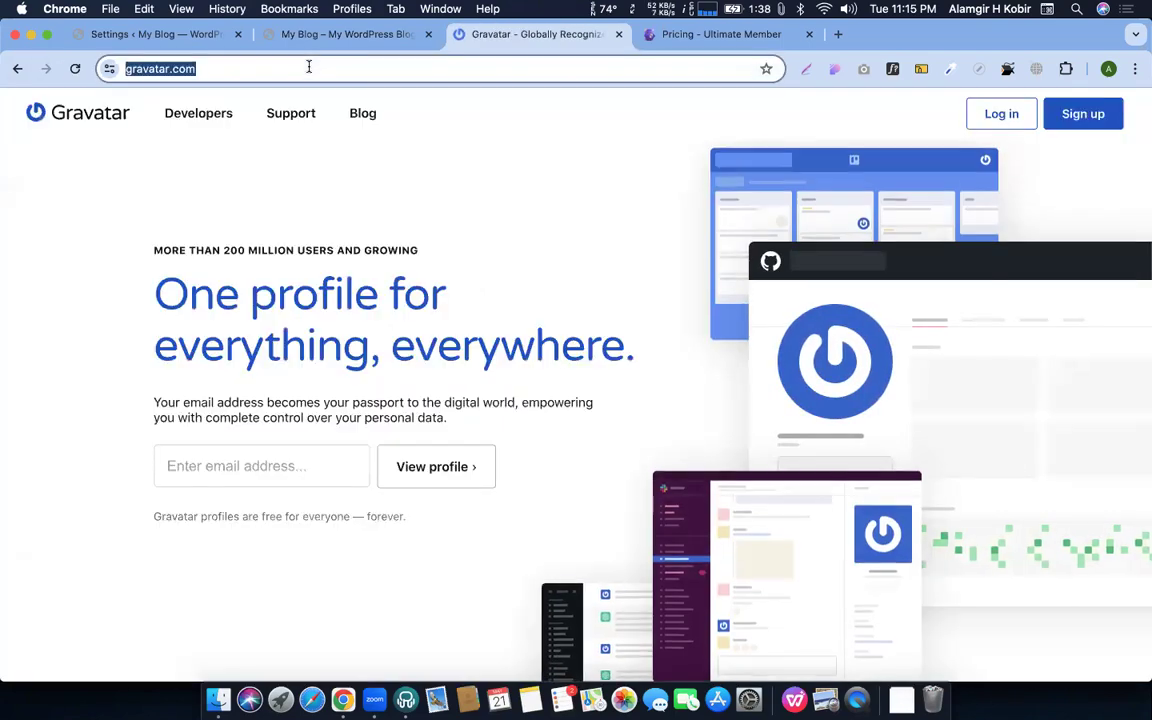
scroll(571, 300, down, 10)
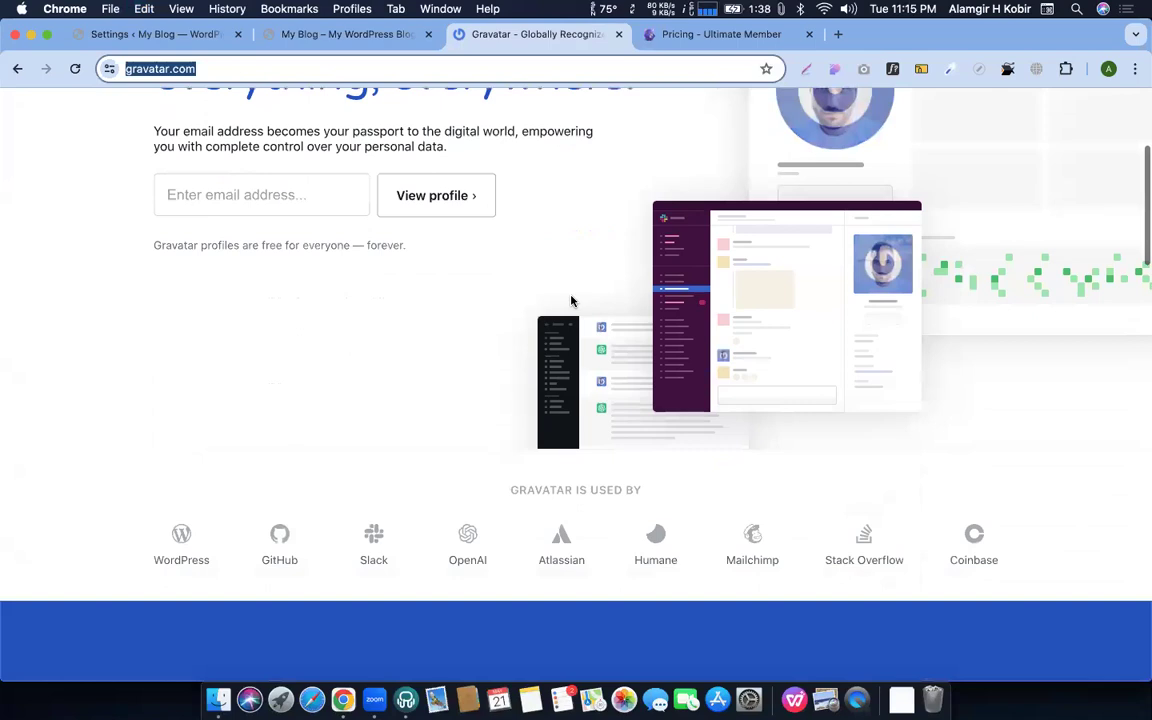
scroll(580, 480, down, 1)
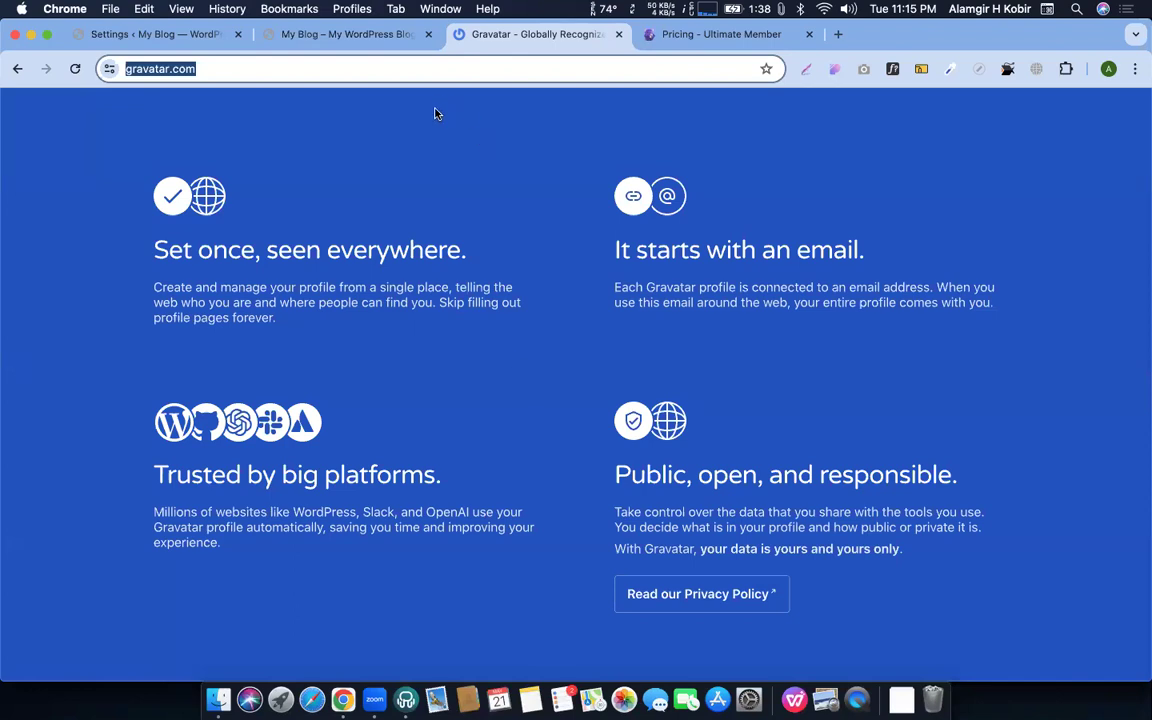
Scroll back to the top of gravatar.com and switch to the 'My Blog – My WordPress Blog' tab
scroll(483, 231, up, 11)
scroll(483, 231, up, 4)
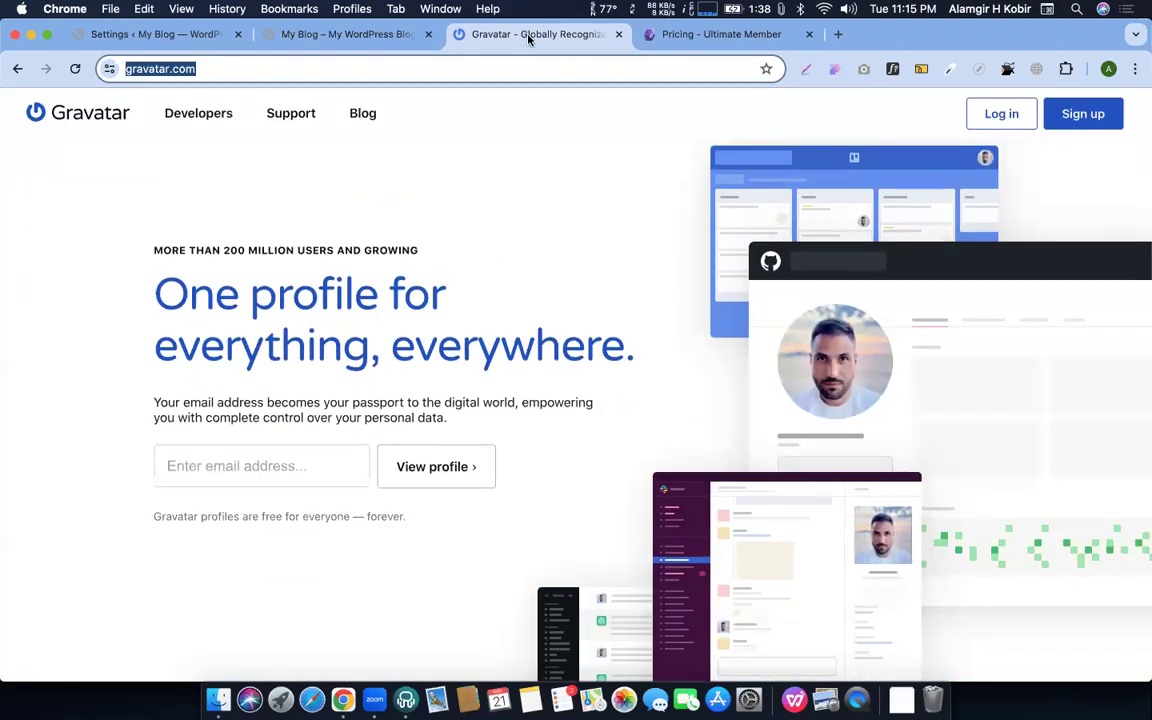
click(342, 34)
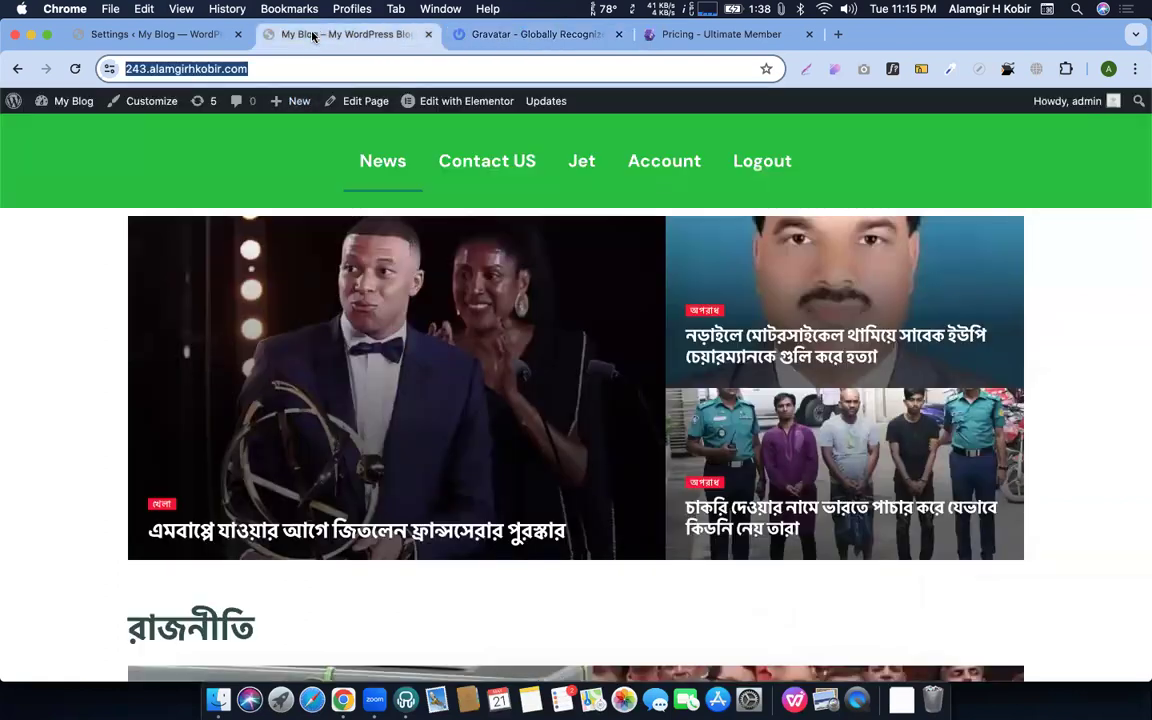
Close the Gravatar tab and return to the 'Settings ‹ My Blog' tab
click(618, 34)
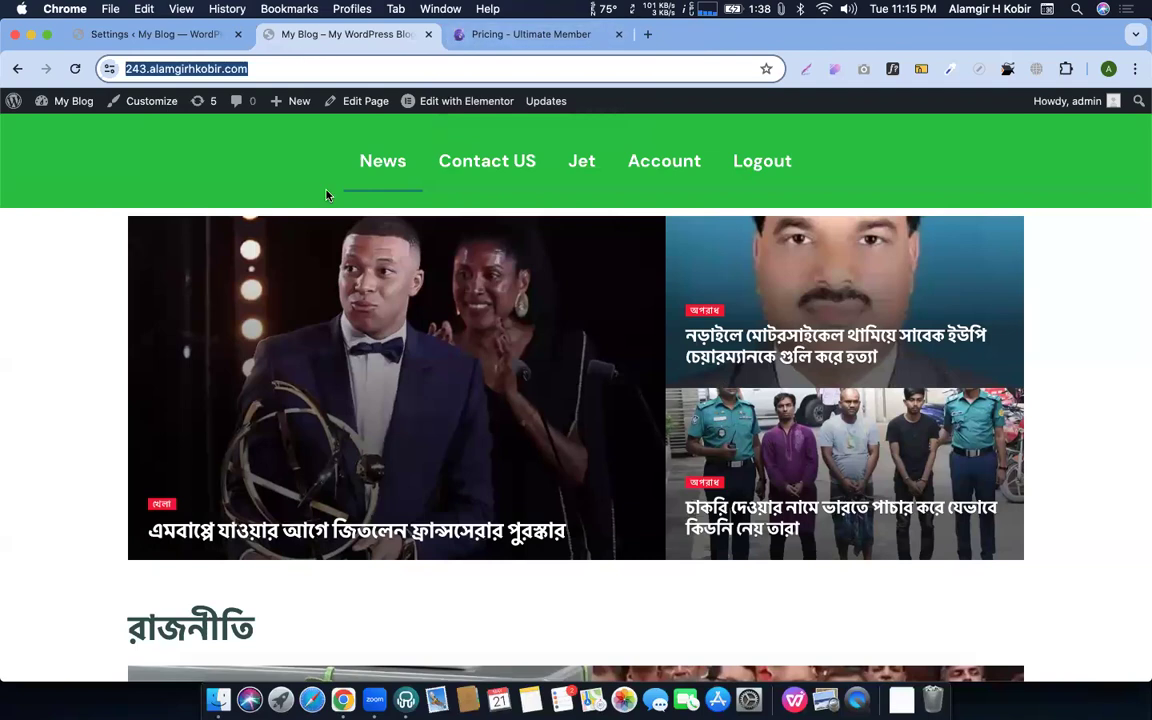
click(277, 194)
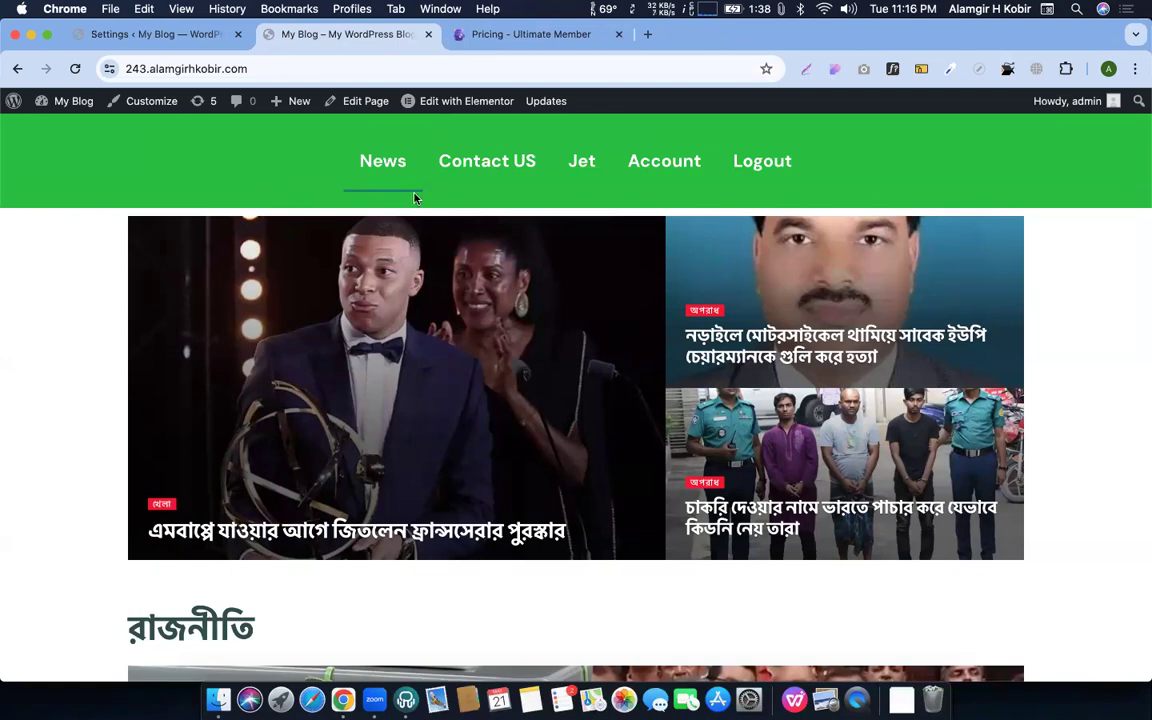
click(187, 38)
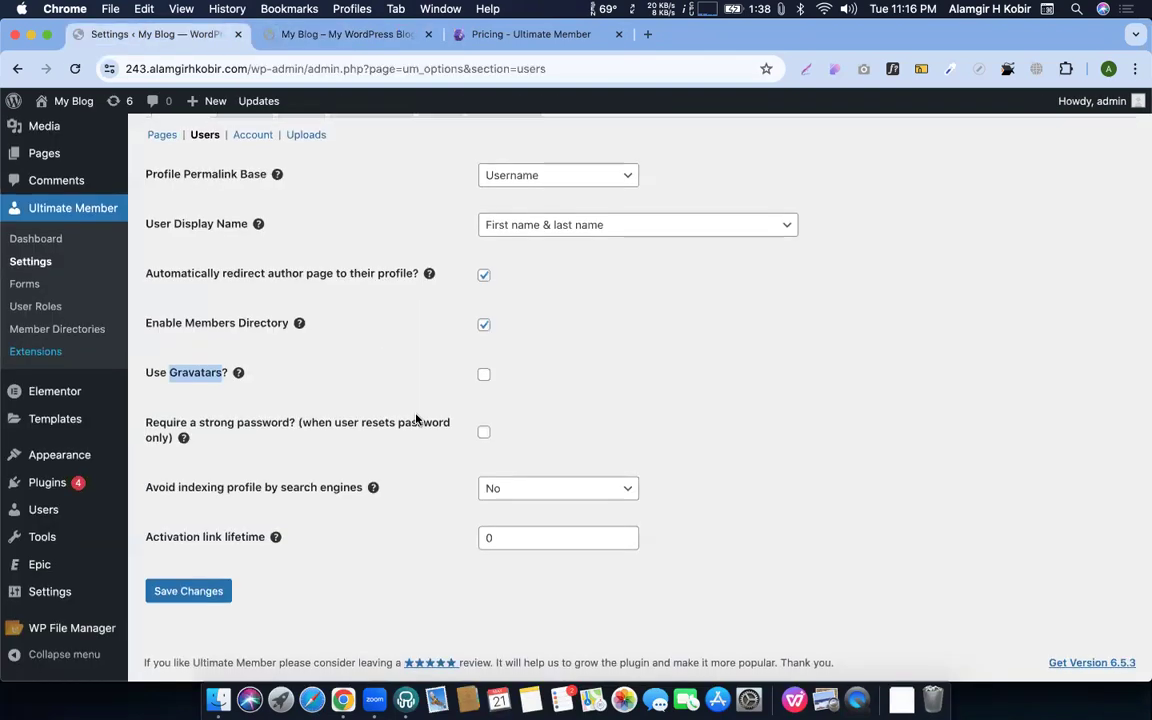
Open the Access tab in Ultimate Member Settings, choosing Leave to discard the unsaved Users changes
scroll(270, 545, up, 3)
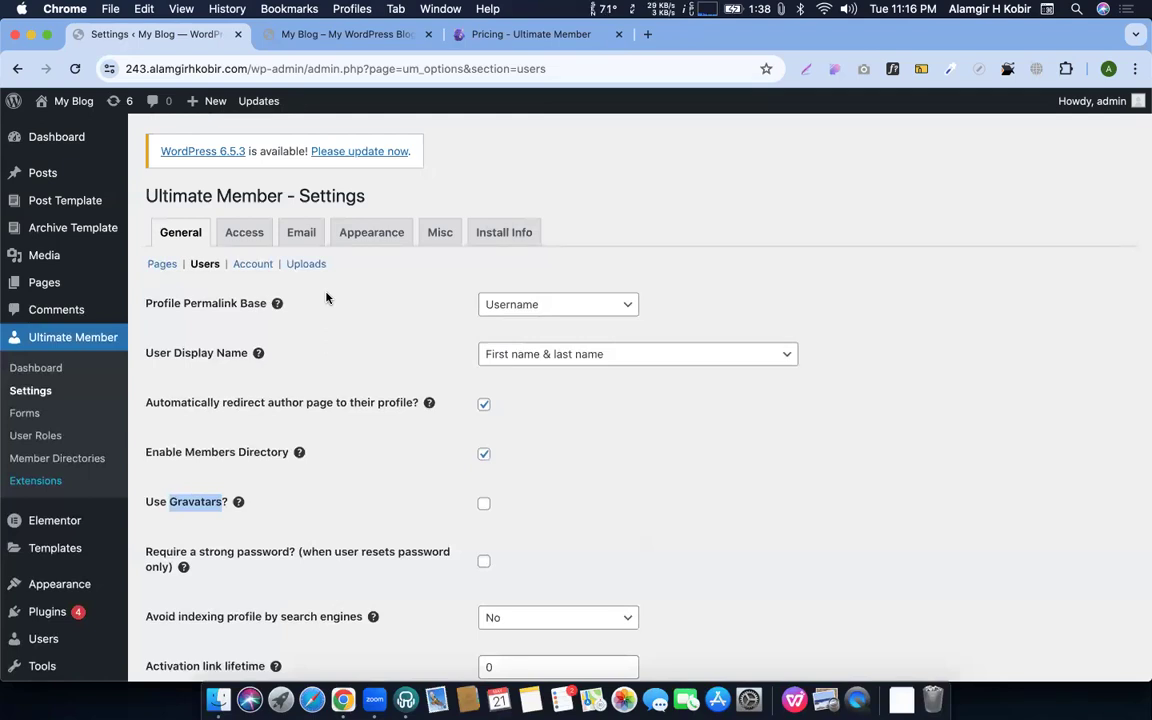
click(244, 233)
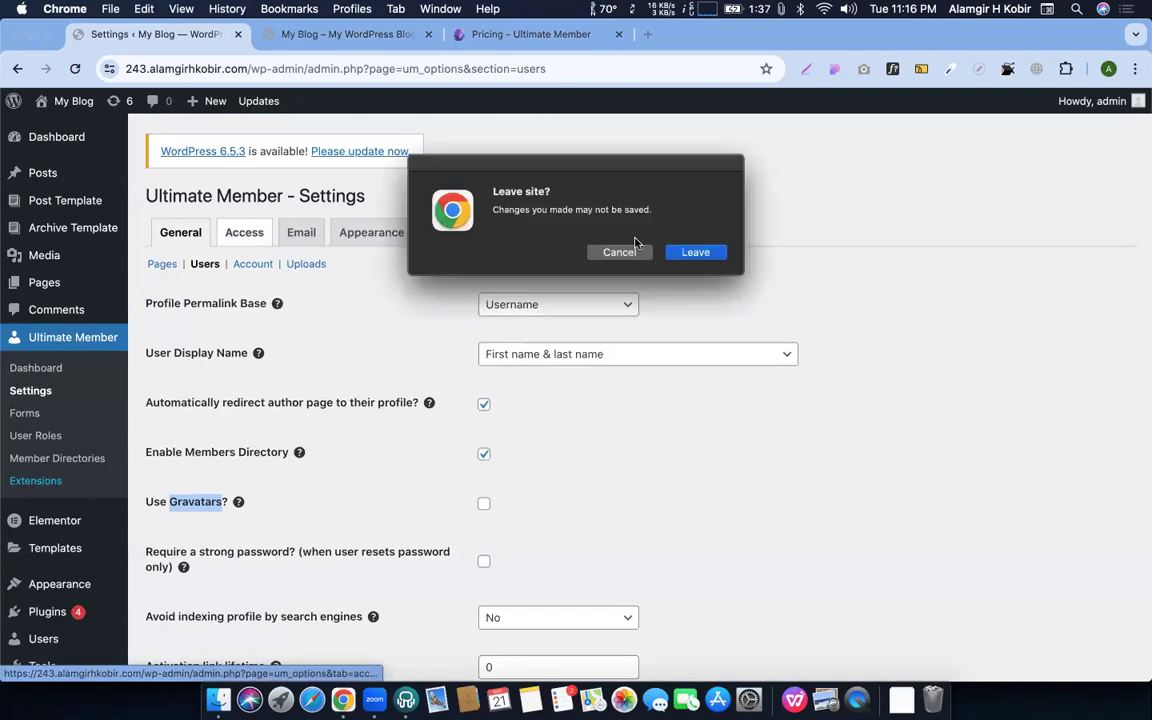
click(696, 253)
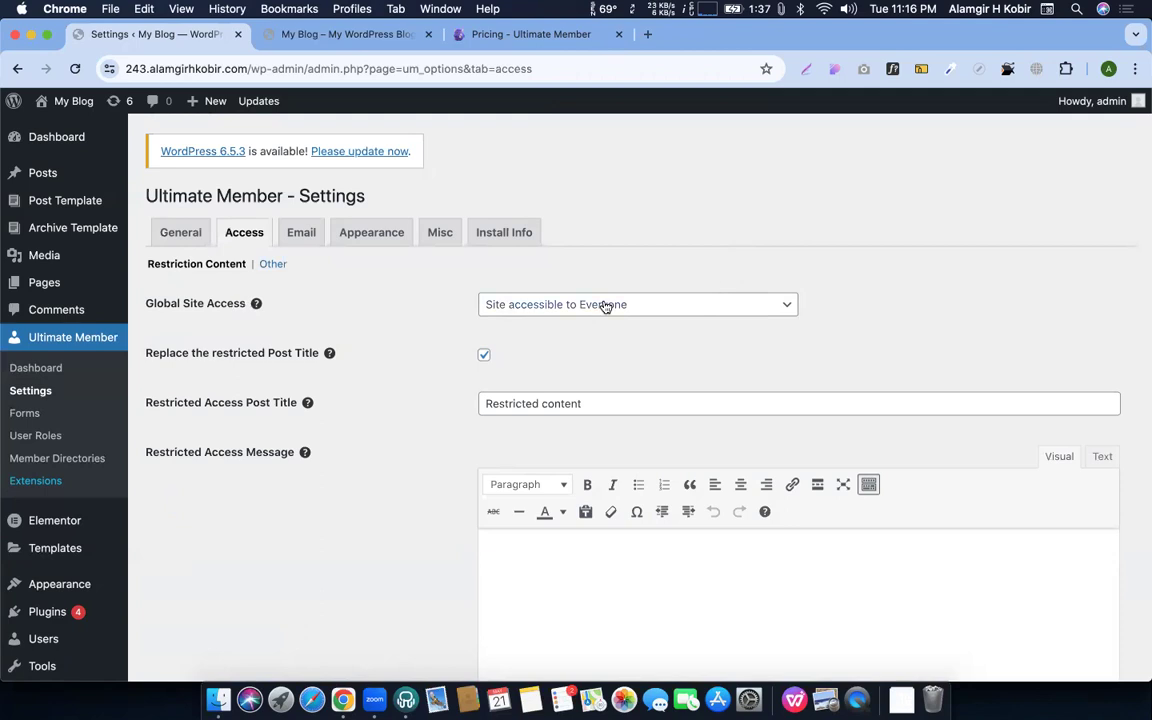
Change Global Site Access from Everyone to 'Site accessible to Logged In Users' and save
click(518, 314)
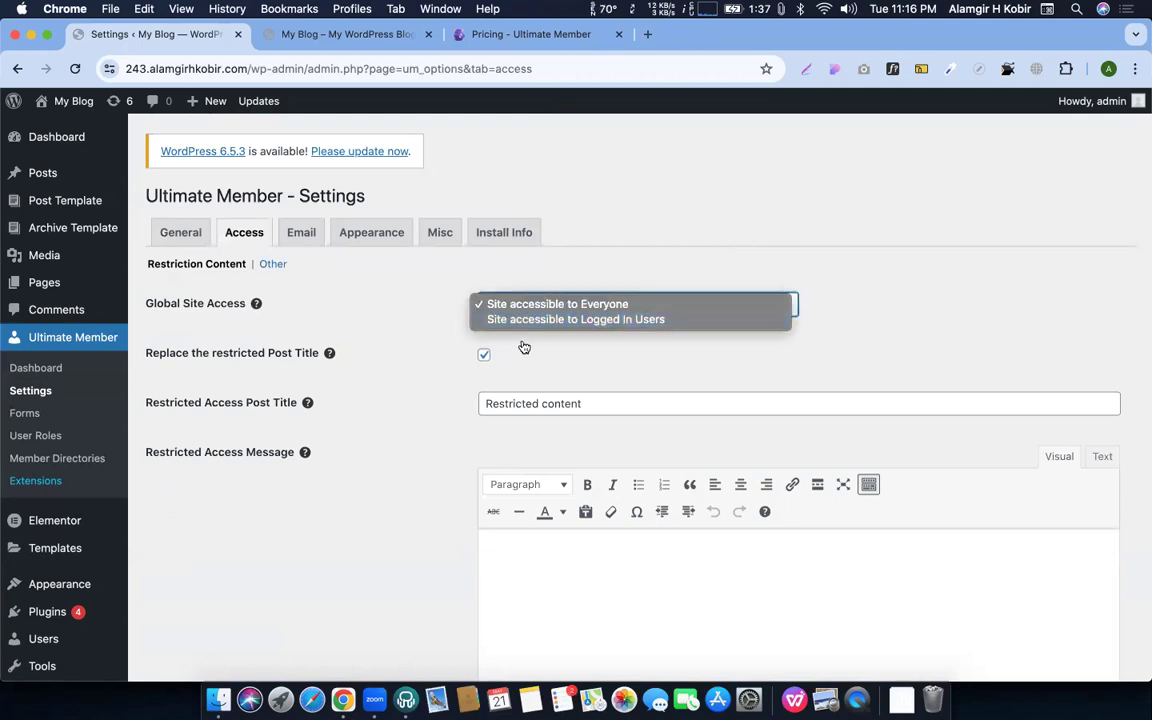
click(407, 331)
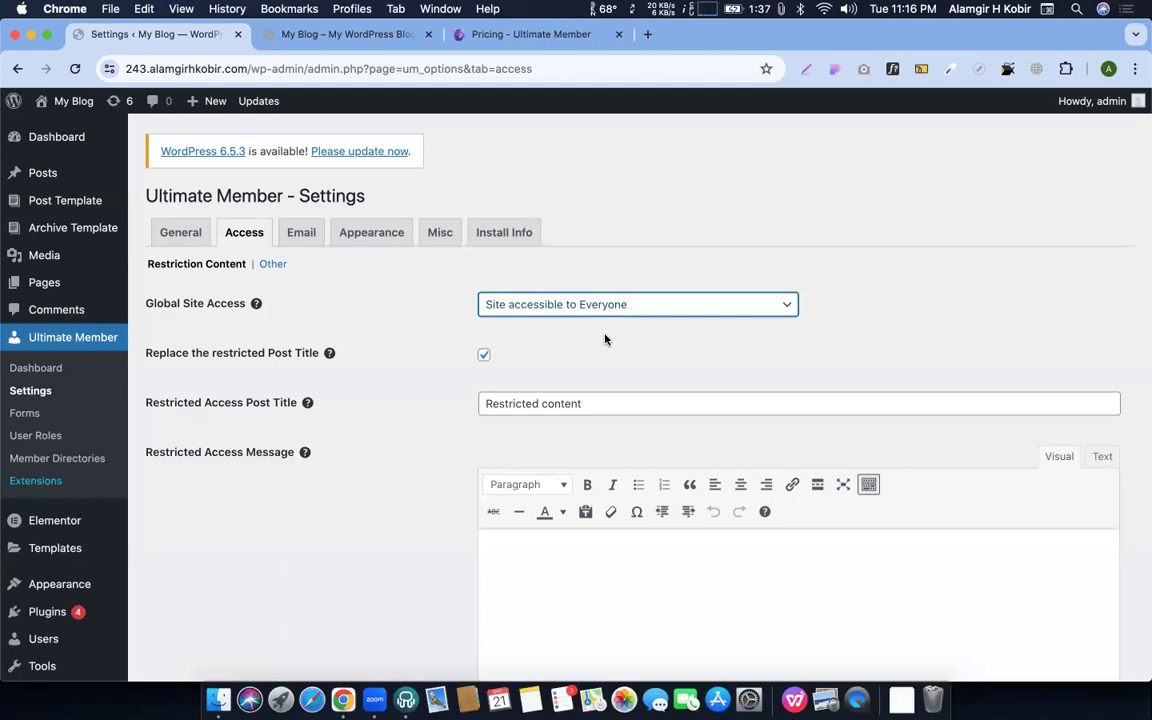
click(540, 305)
click(540, 322)
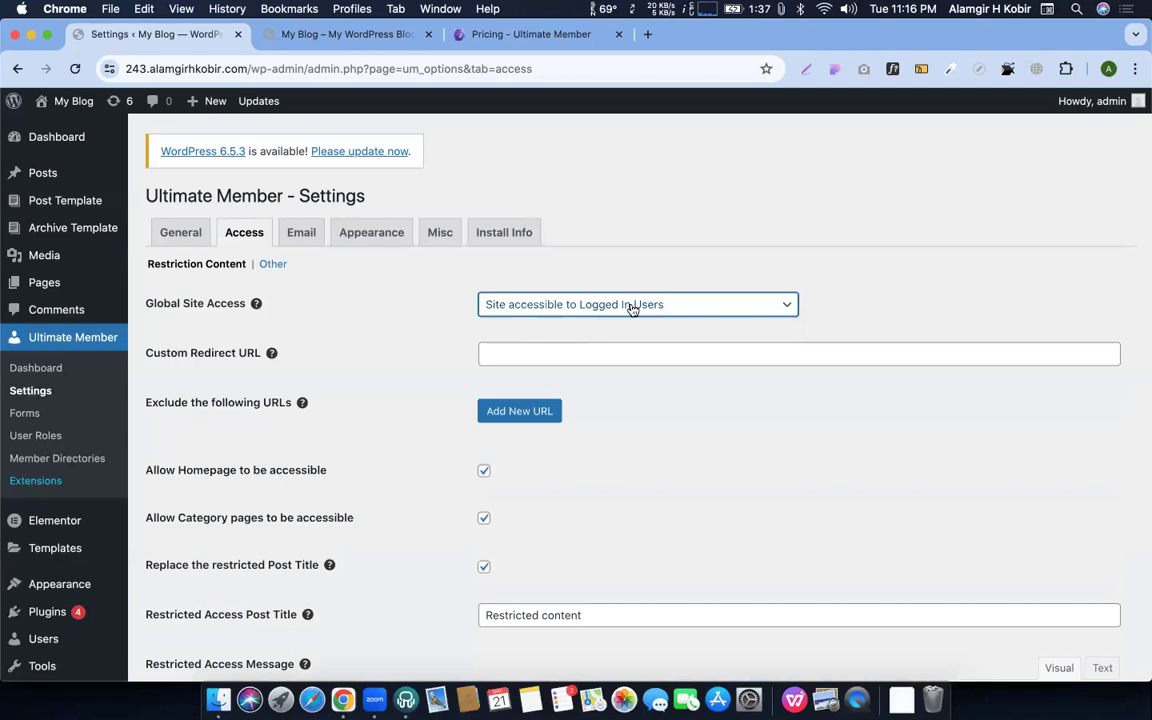
scroll(342, 522, down, 10)
click(200, 594)
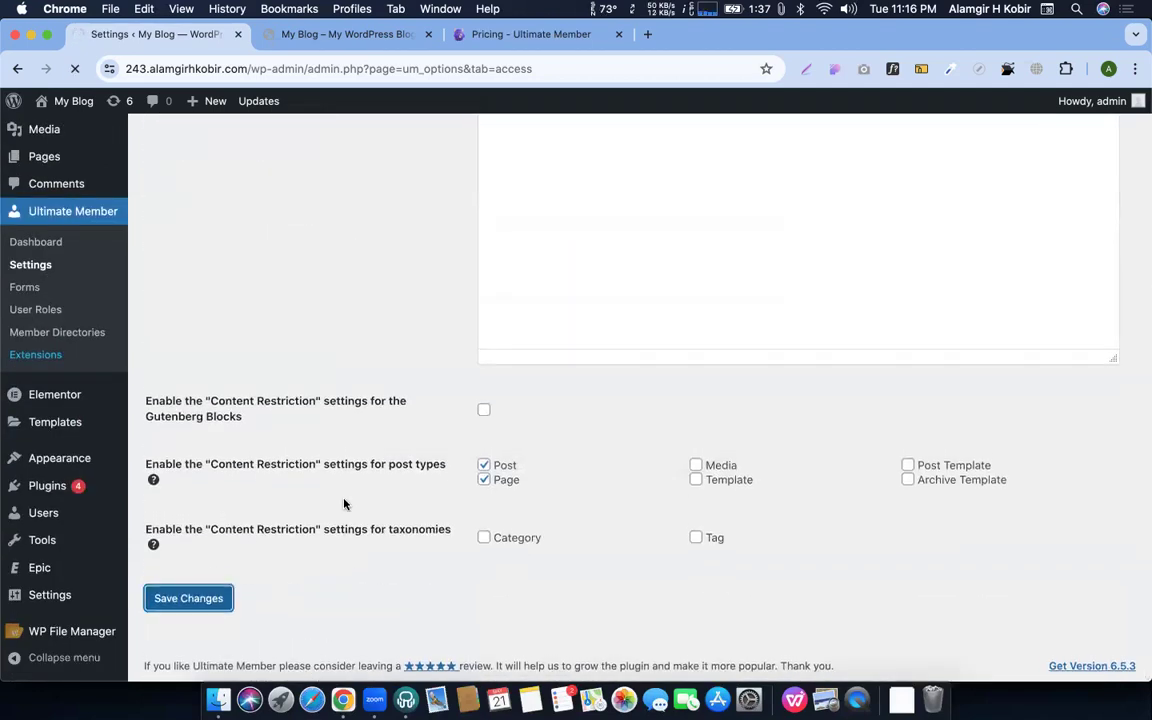
key(ctrl+Up)
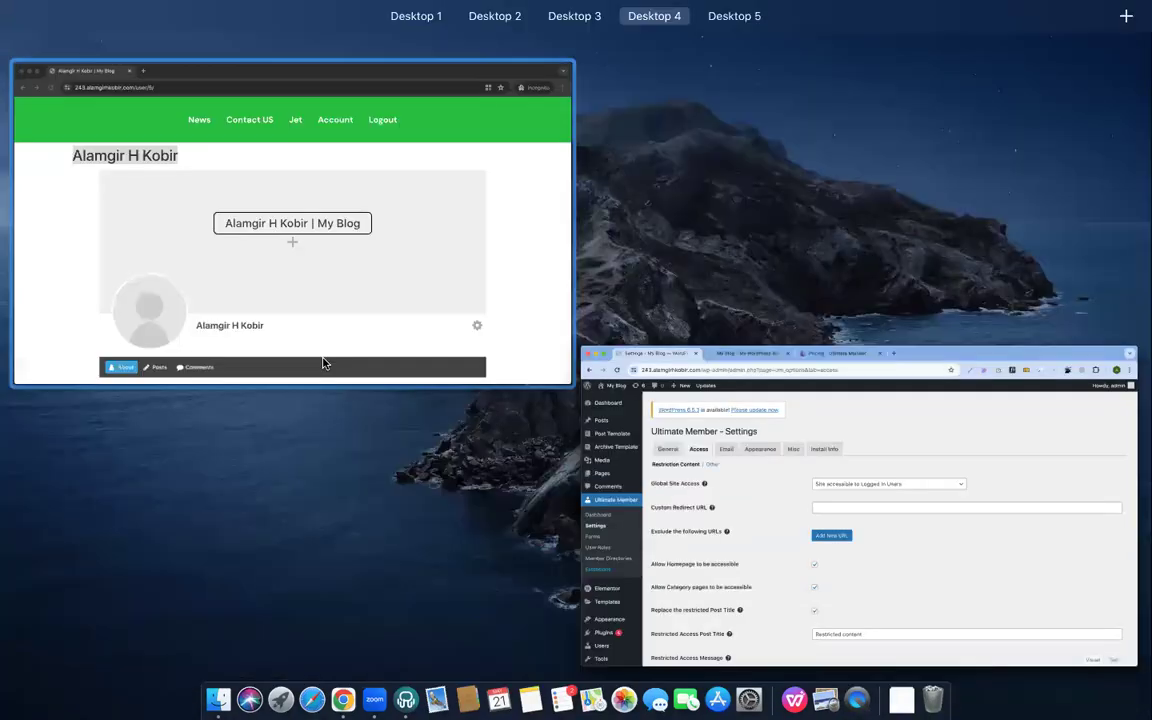
In the incognito window, open Contact US, then strip the page path to load the homepage
click(323, 363)
click(492, 135)
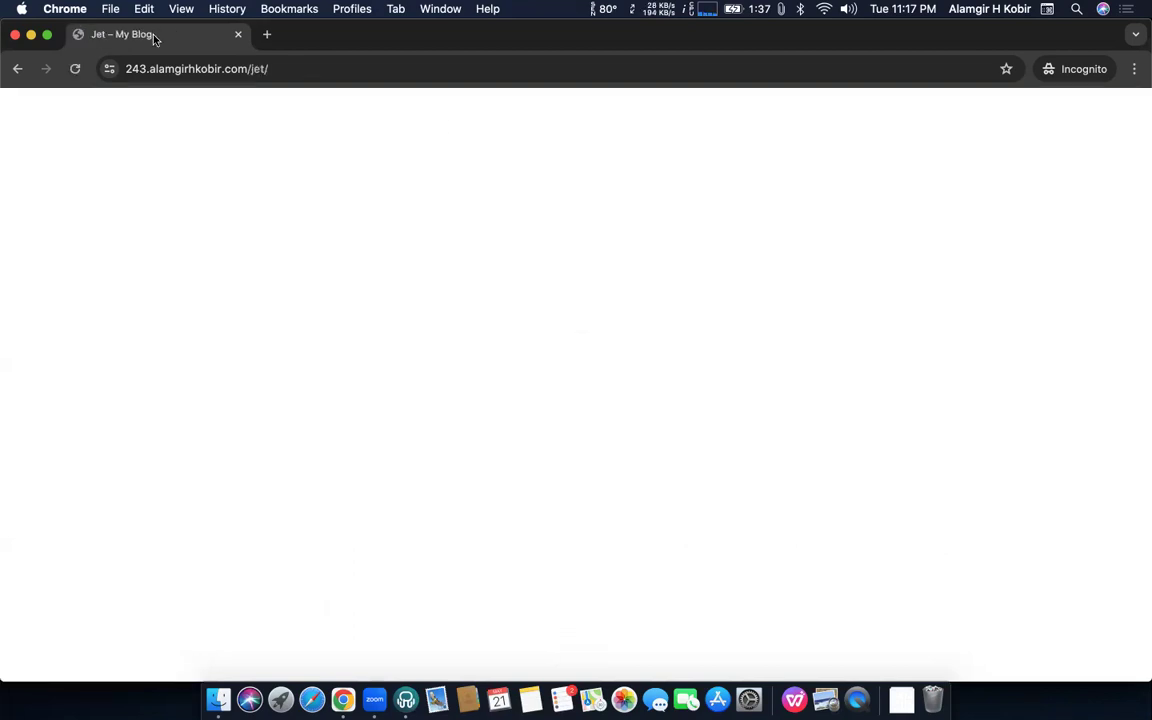
click(17, 69)
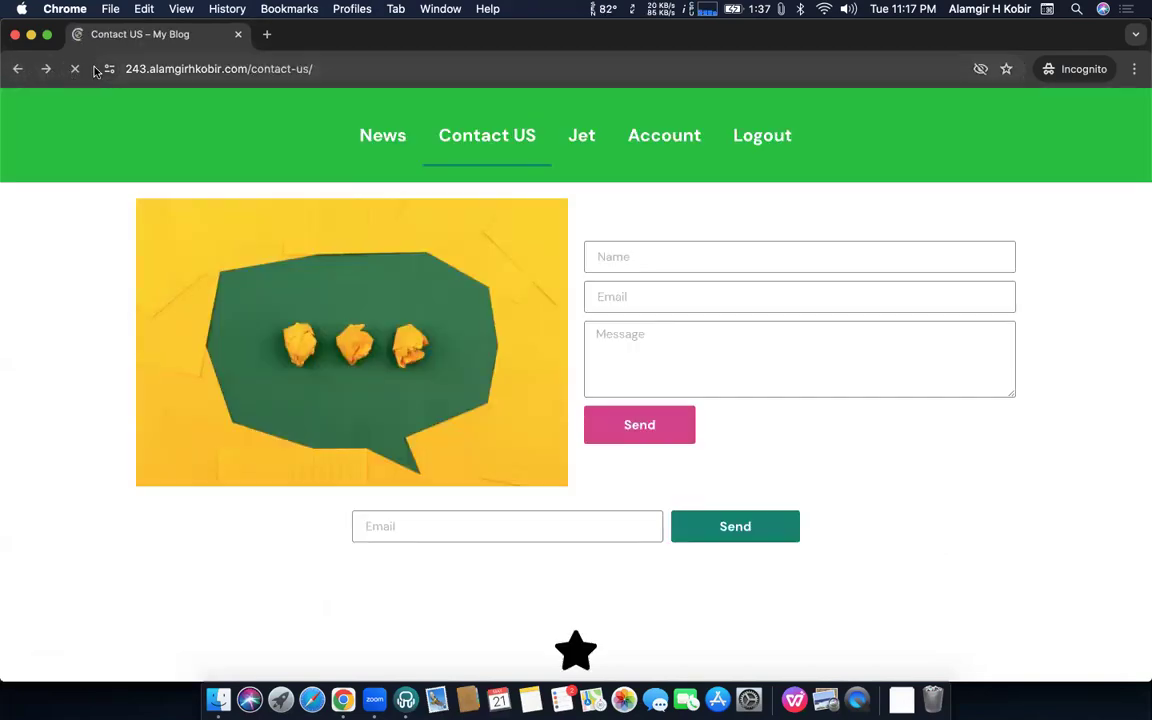
drag(247, 69, 748, 249)
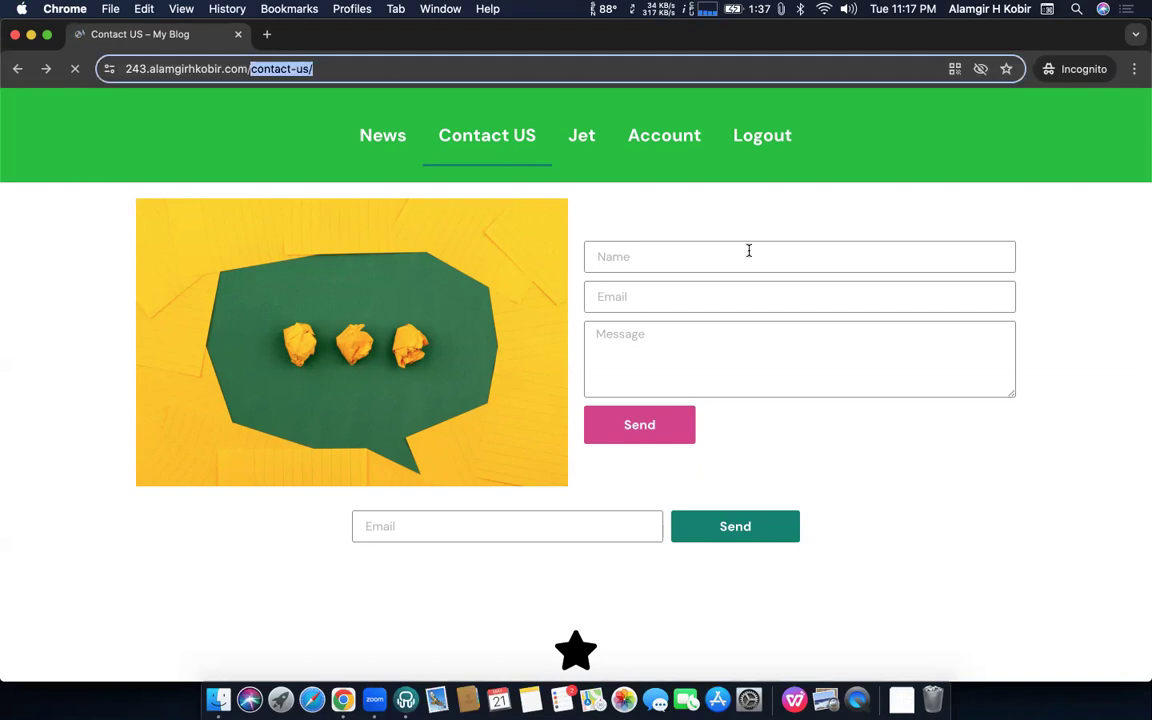
key(BackSpace)
key(Return)
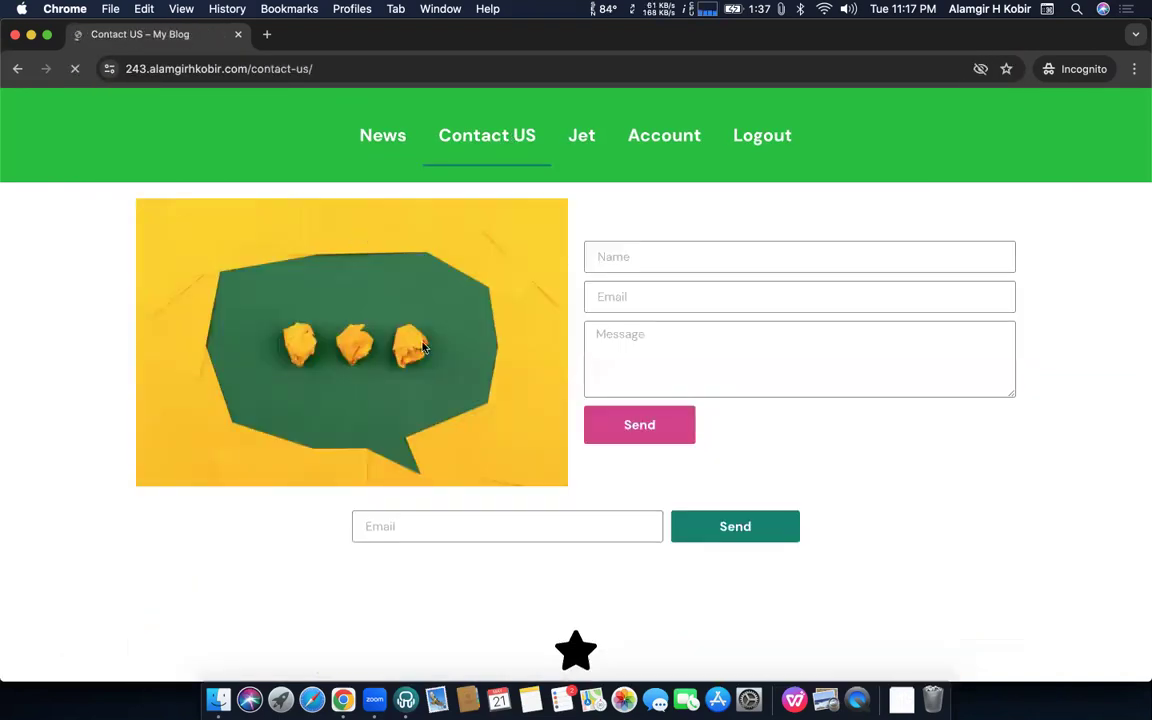
Log out in the incognito window, see Contact US redirect to login, and confirm News still loads
key(ctrl+Up)
click(291, 262)
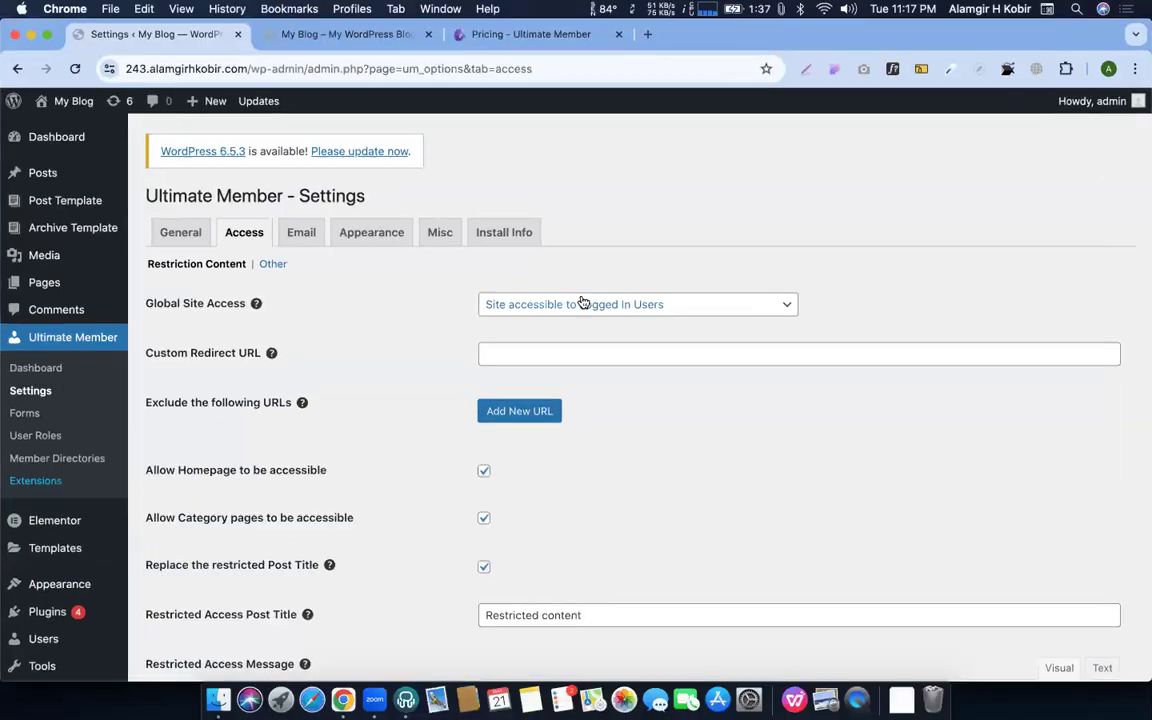
scroll(363, 363, down, 10)
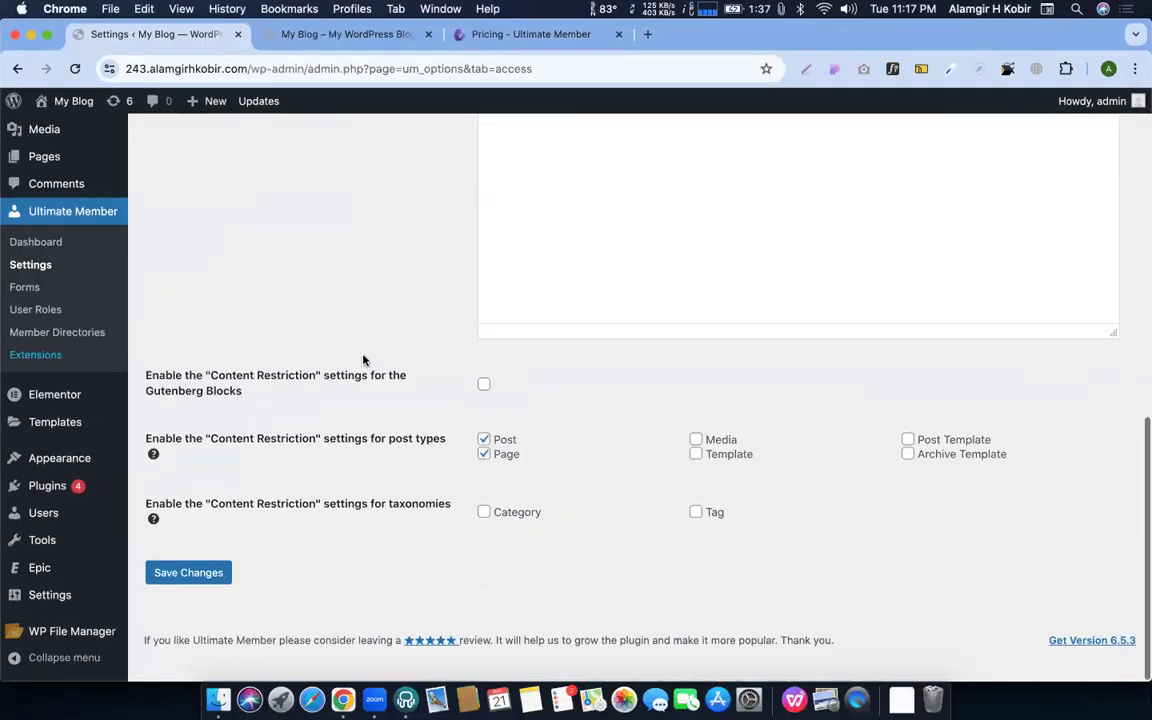
key(ctrl+Up)
click(293, 213)
click(763, 144)
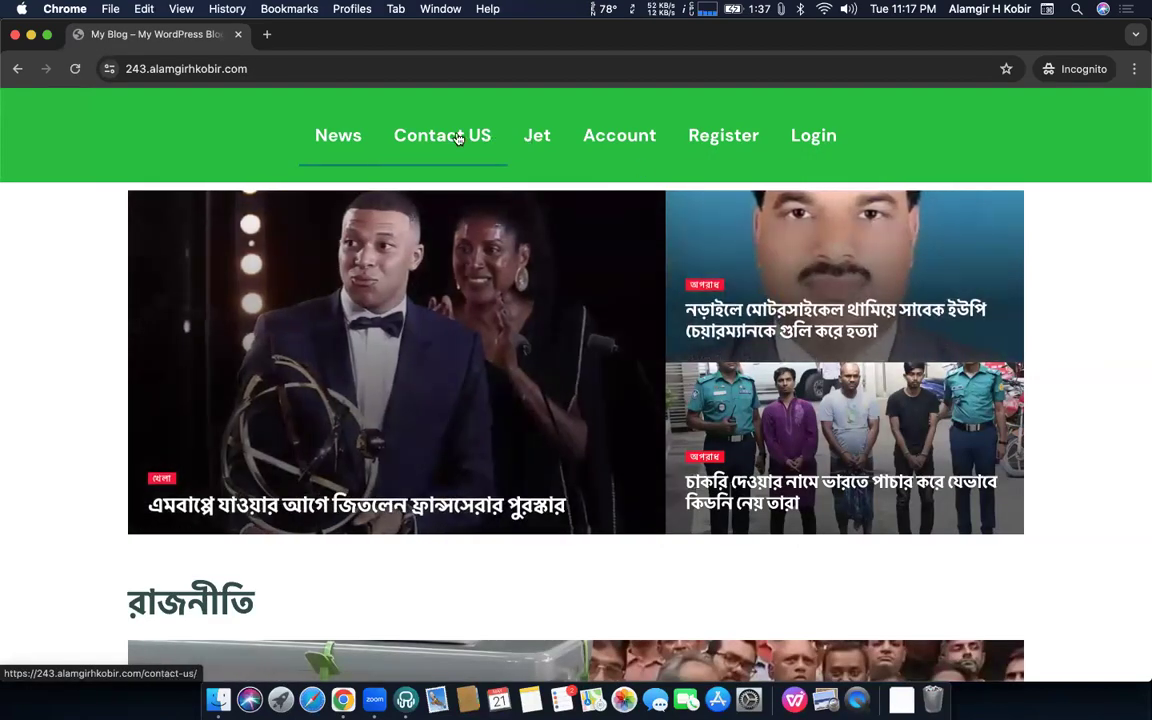
click(455, 136)
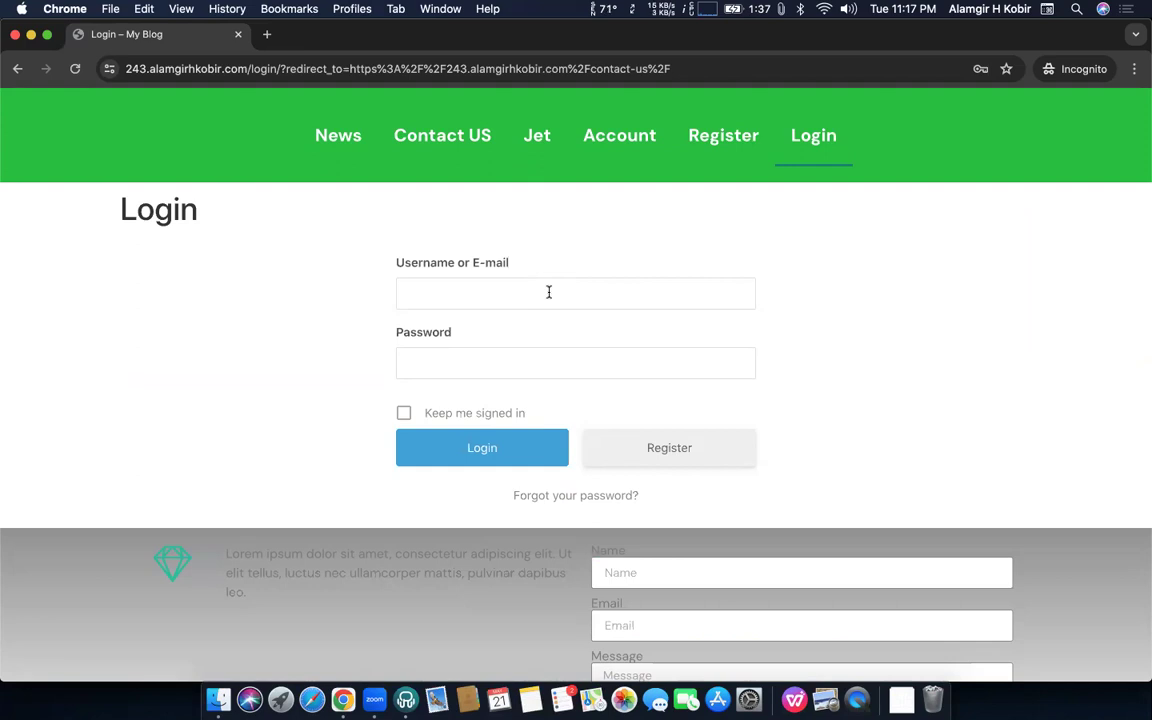
click(326, 144)
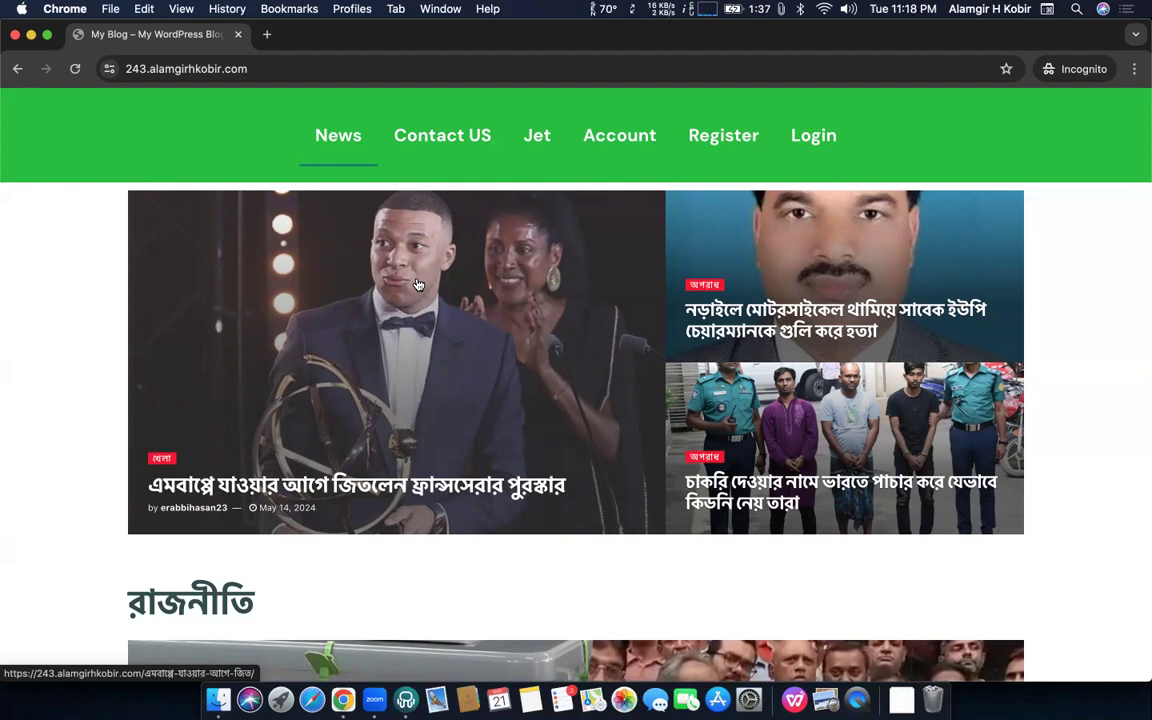
key(ctrl+Up)
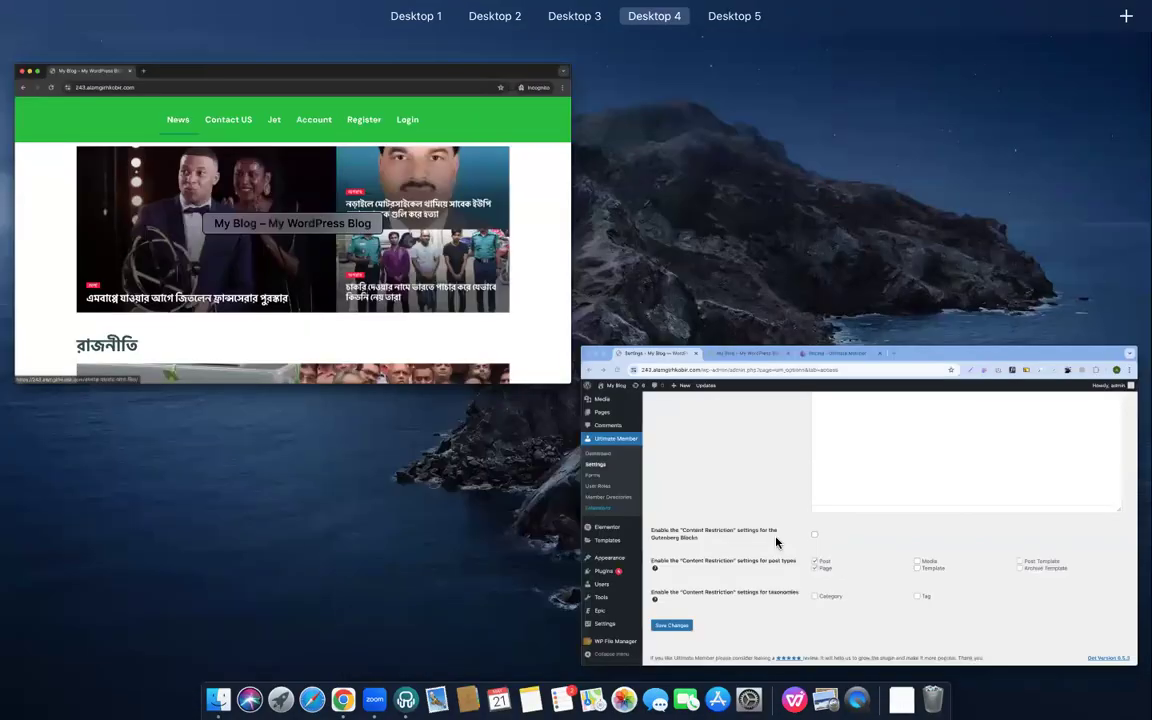
Uncheck 'Allow Homepage to be accessible' in the Access settings and save the changes
click(774, 540)
scroll(557, 338, up, 10)
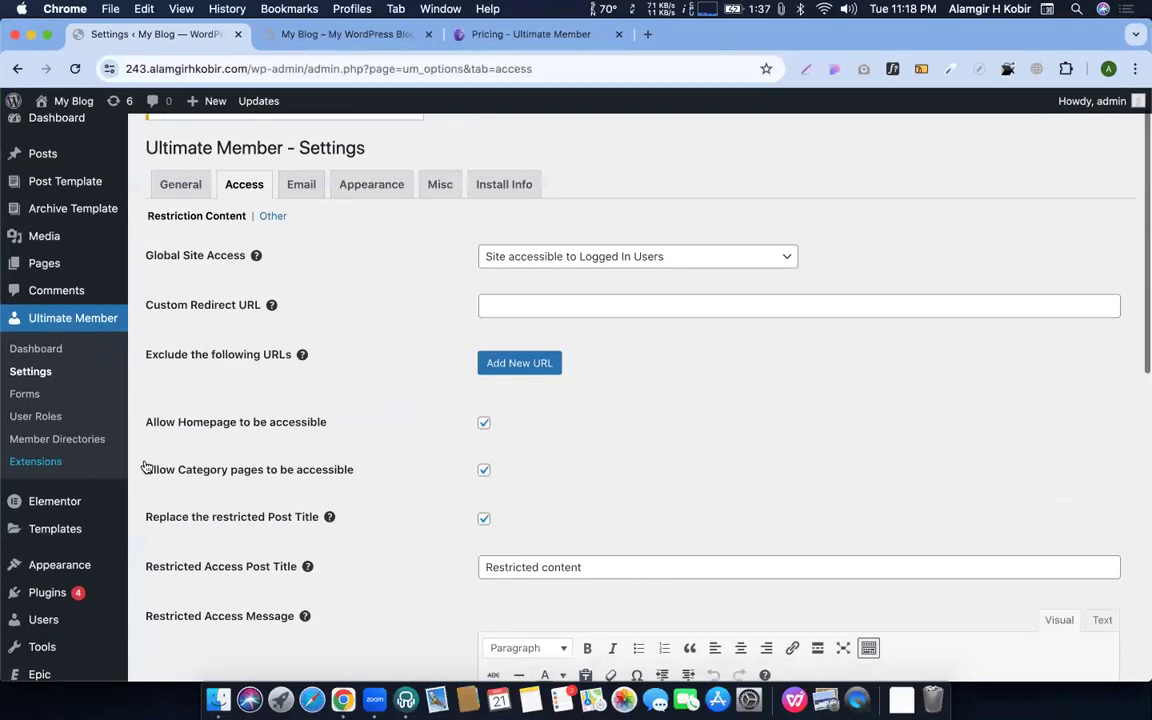
drag(143, 425, 328, 424)
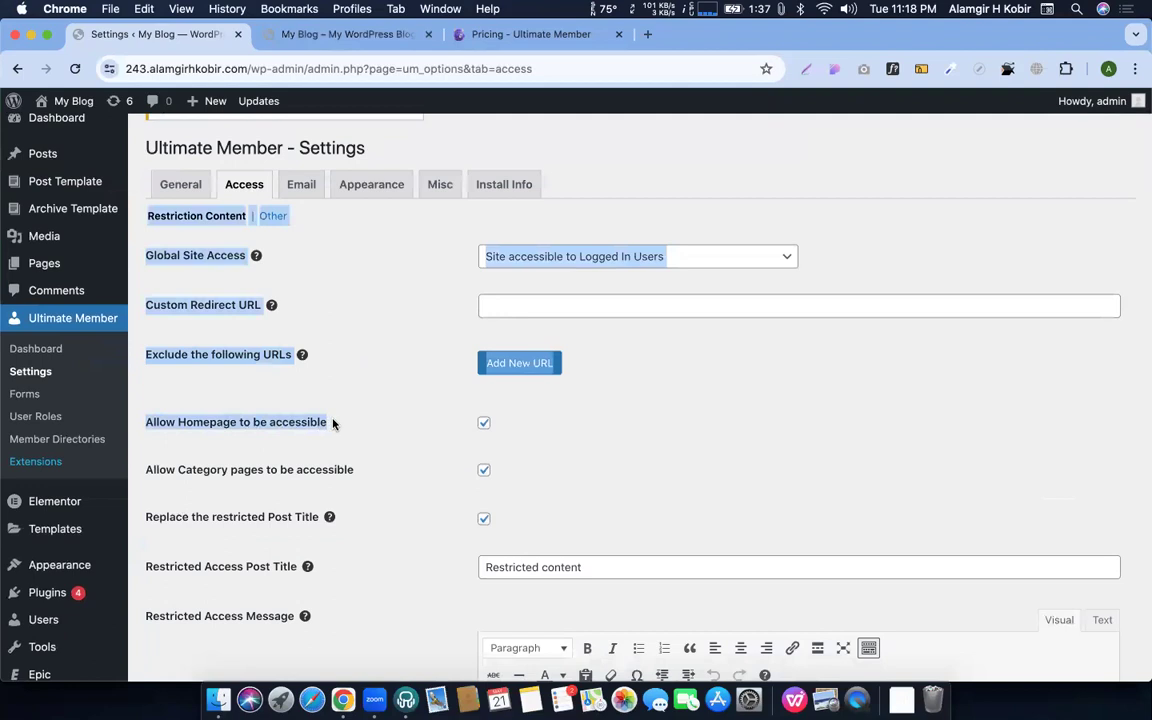
click(484, 423)
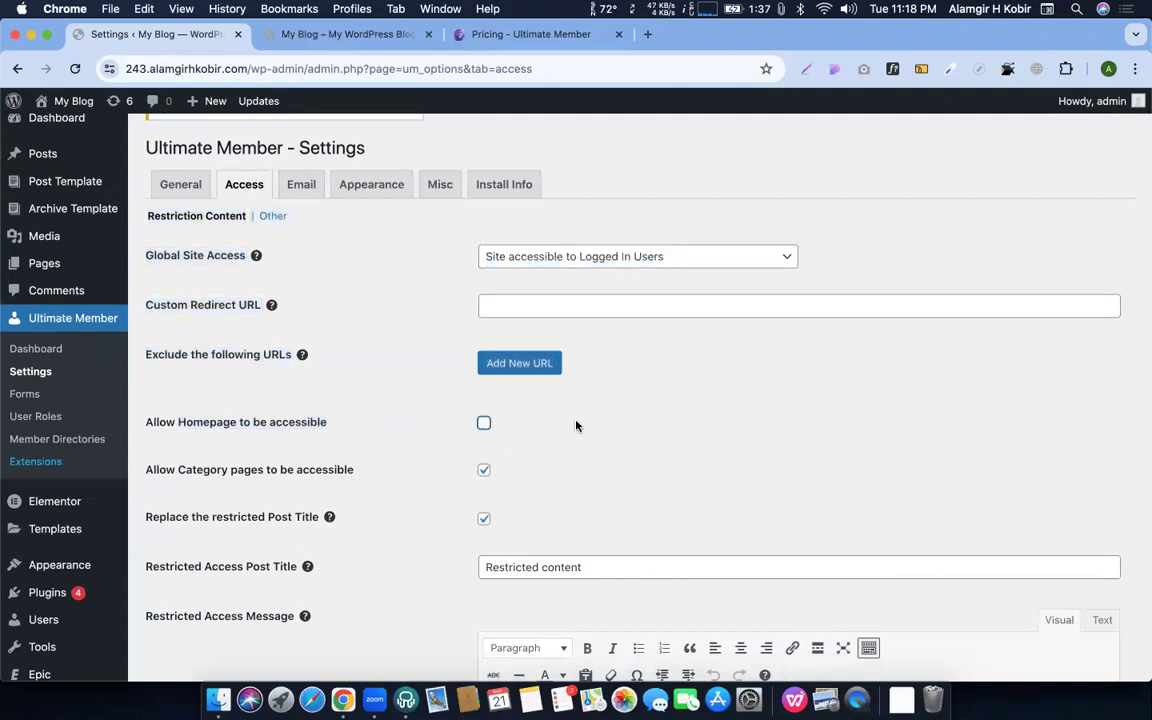
scroll(576, 420, down, 10)
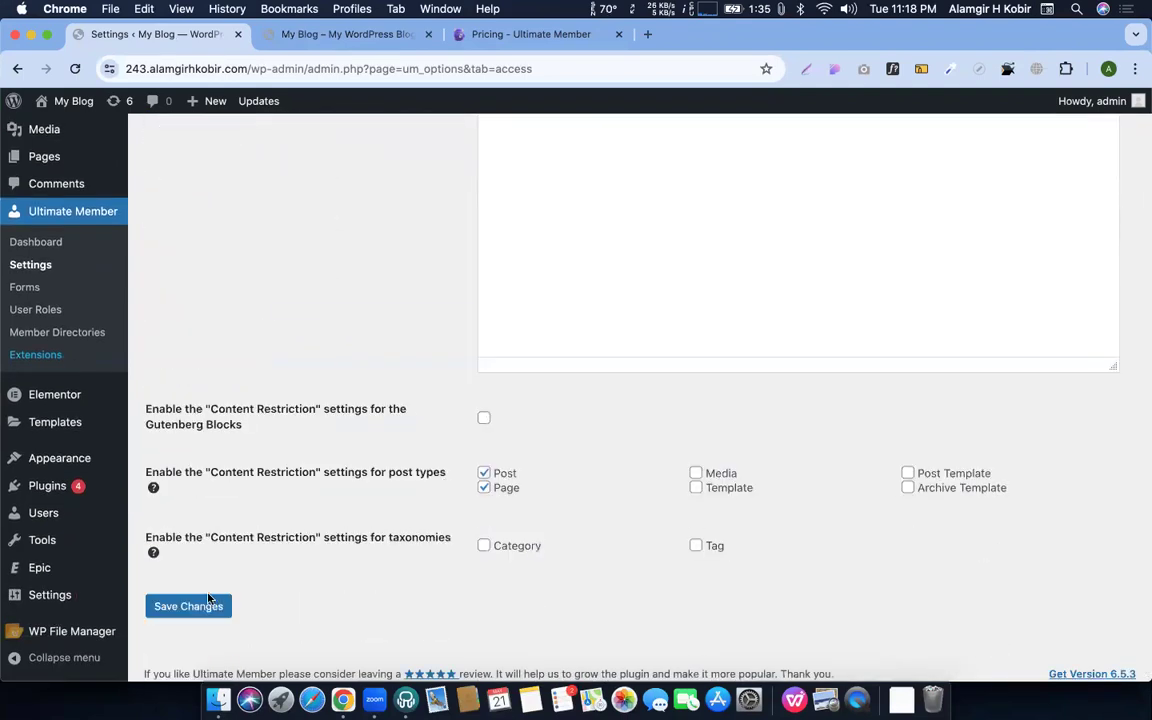
click(208, 598)
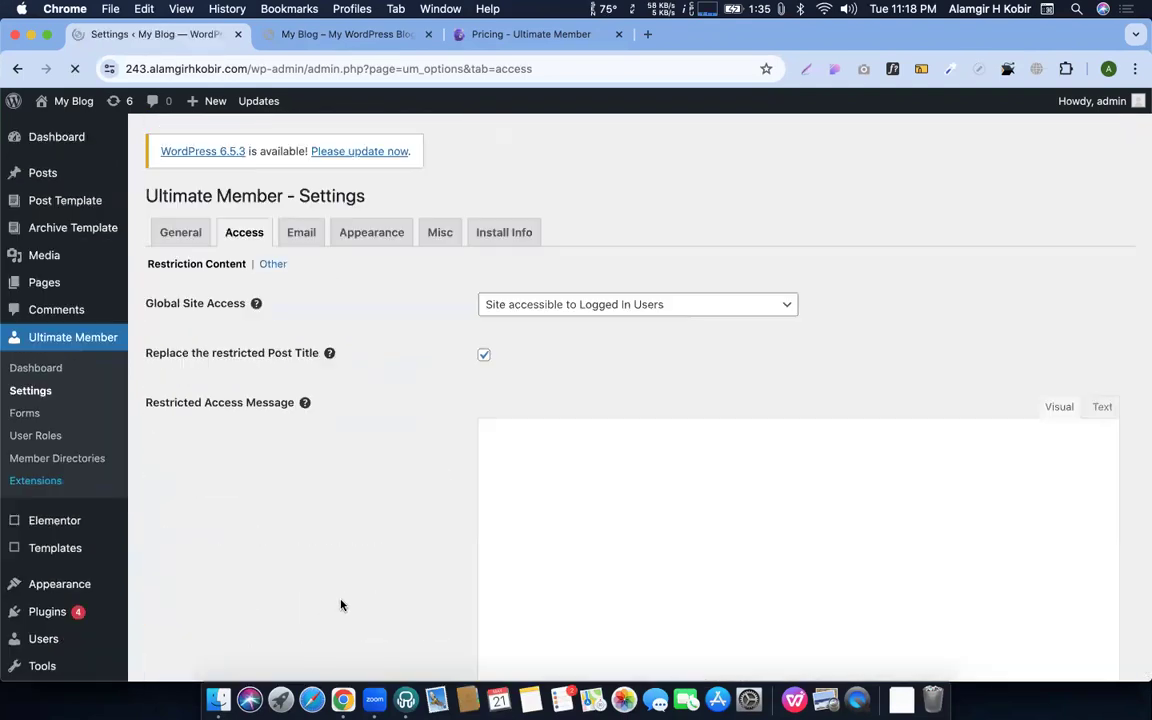
key(ctrl+Up)
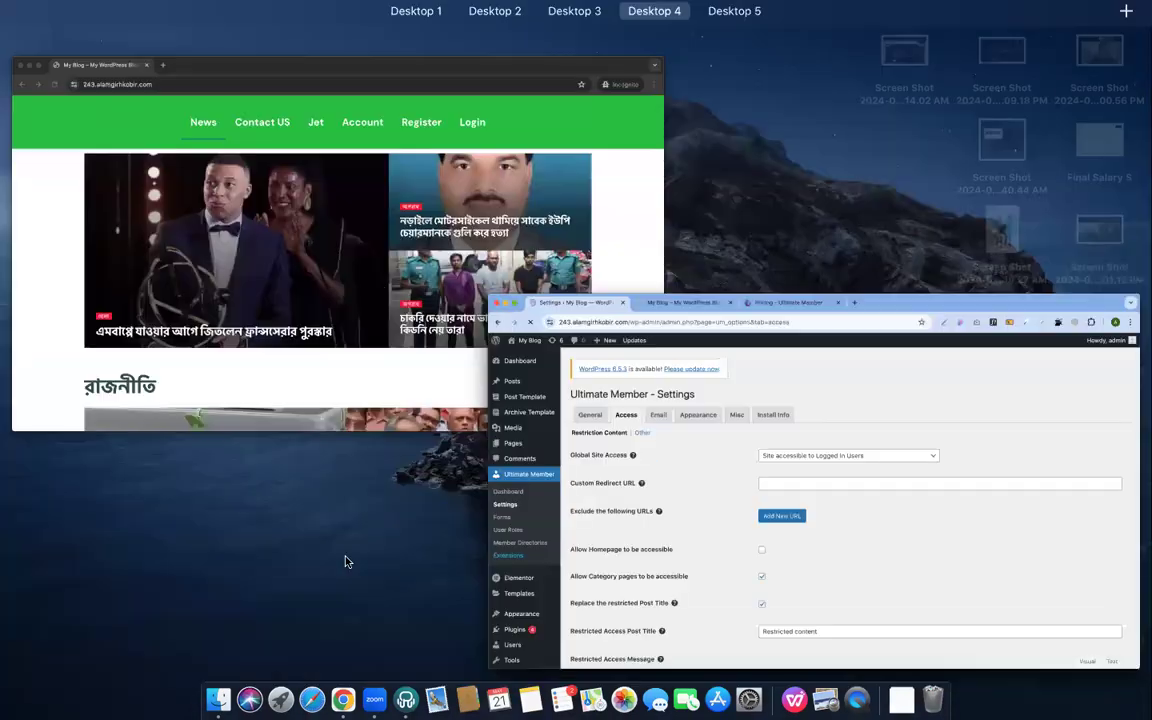
In the incognito window, confirm News and Contact US both redirect to the Login page
click(390, 290)
click(336, 135)
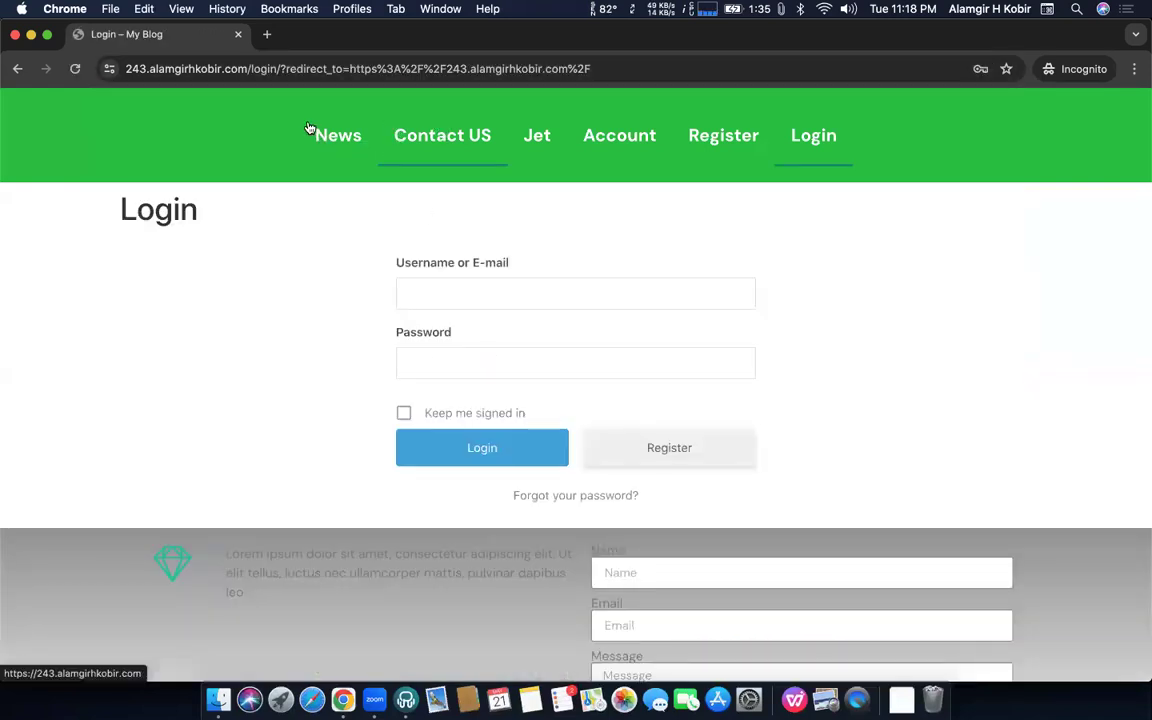
click(423, 139)
key(ctrl+Up)
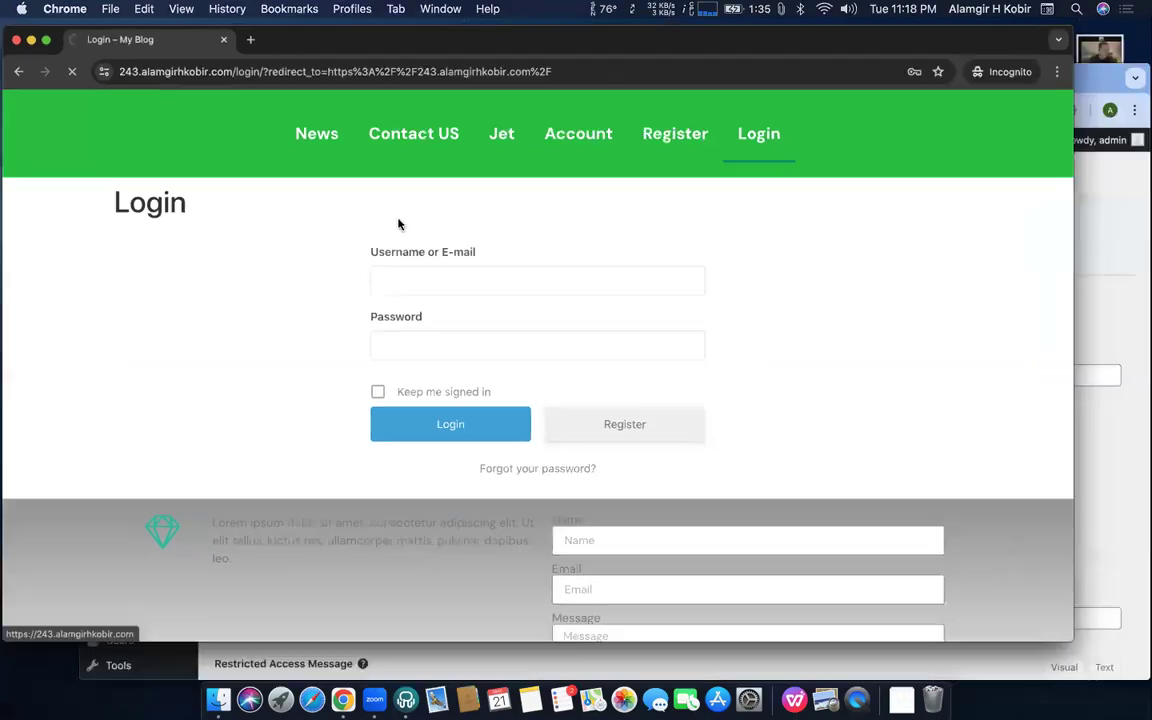
click(736, 481)
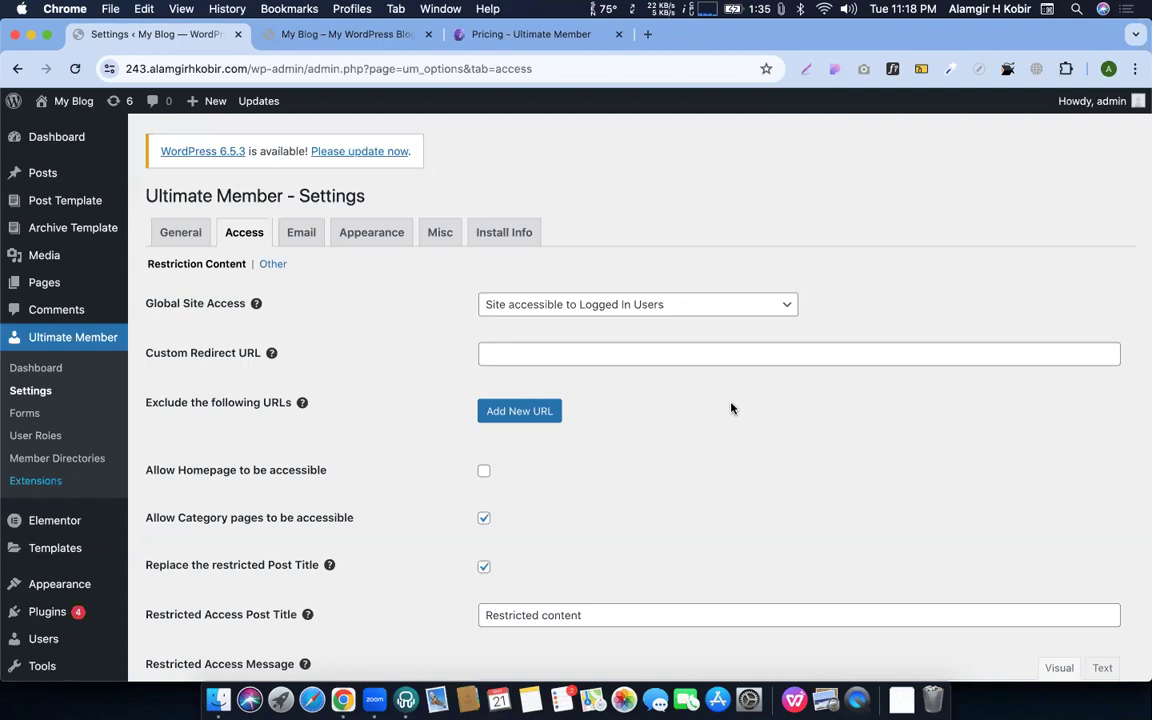
scroll(668, 396, down, 5)
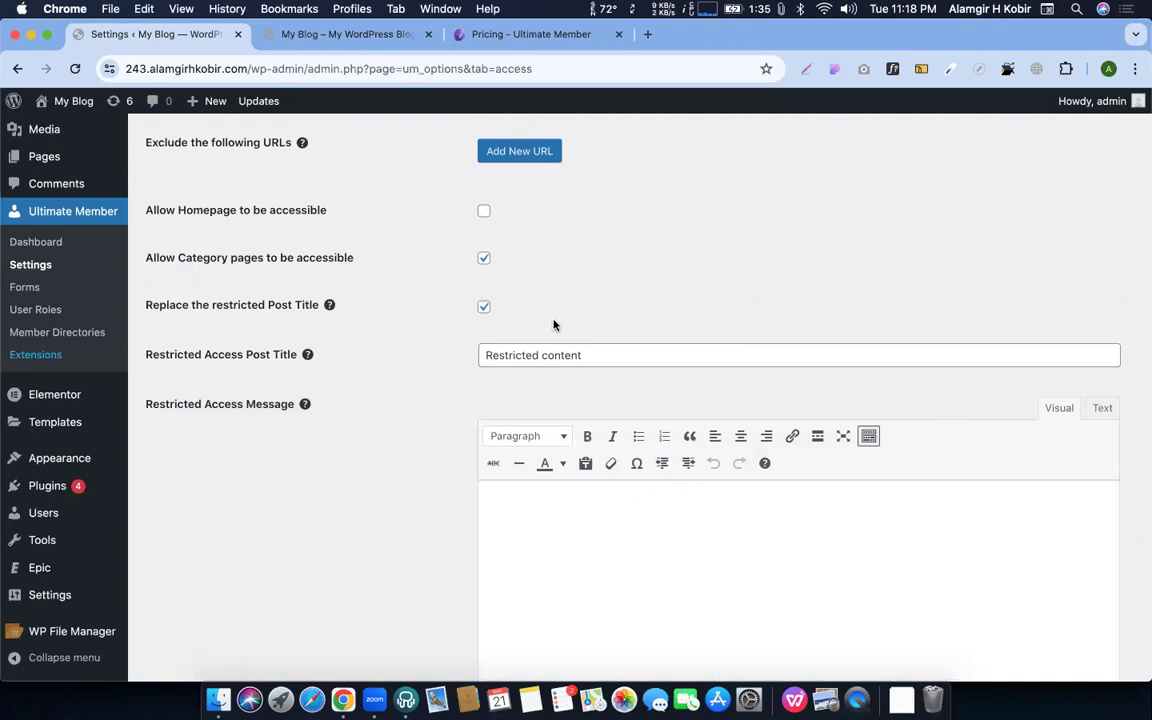
scroll(554, 325, up, 3)
click(547, 263)
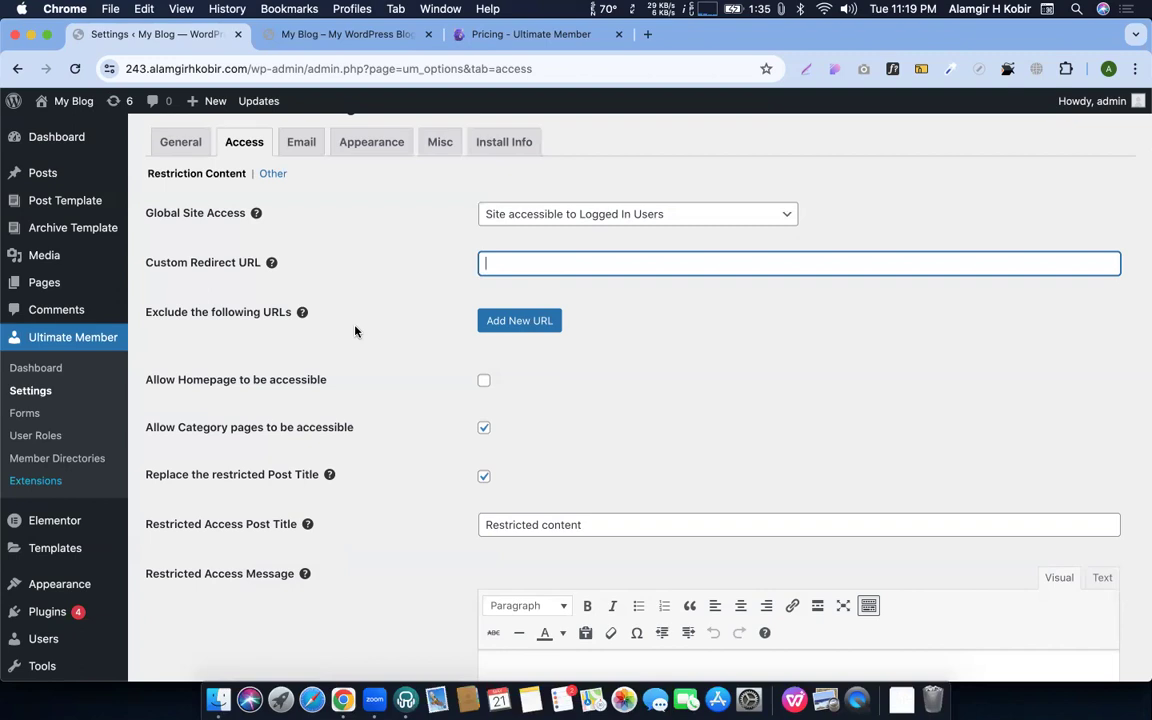
click(550, 326)
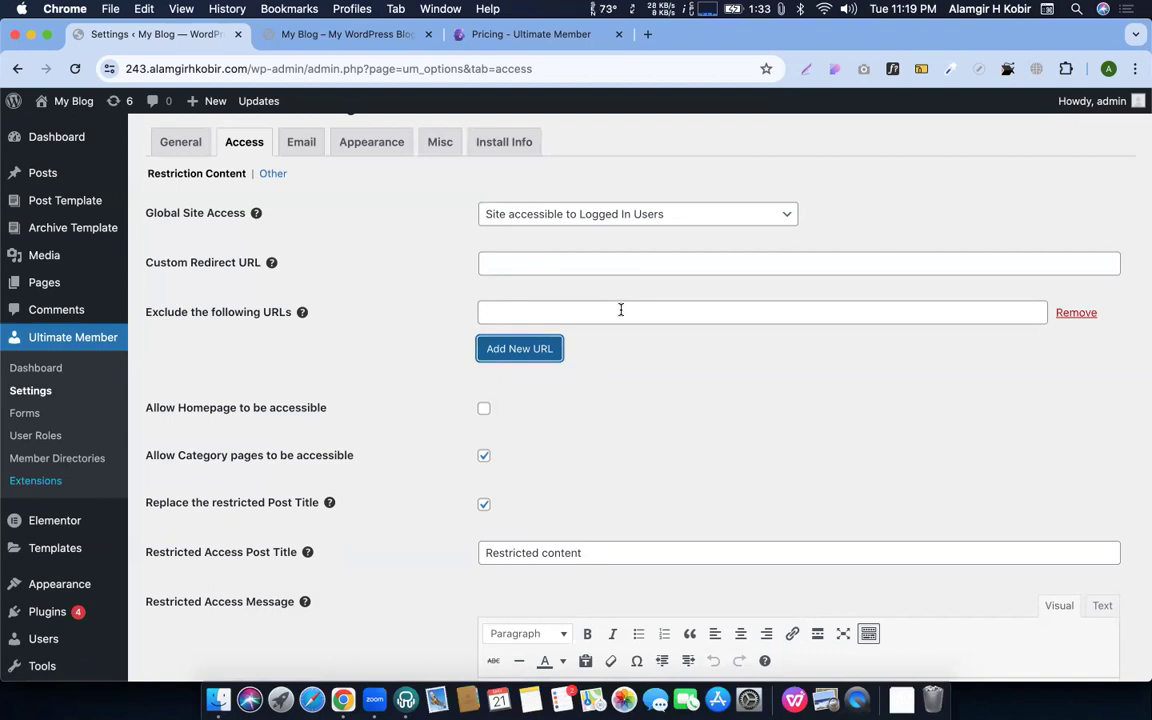
click(540, 349)
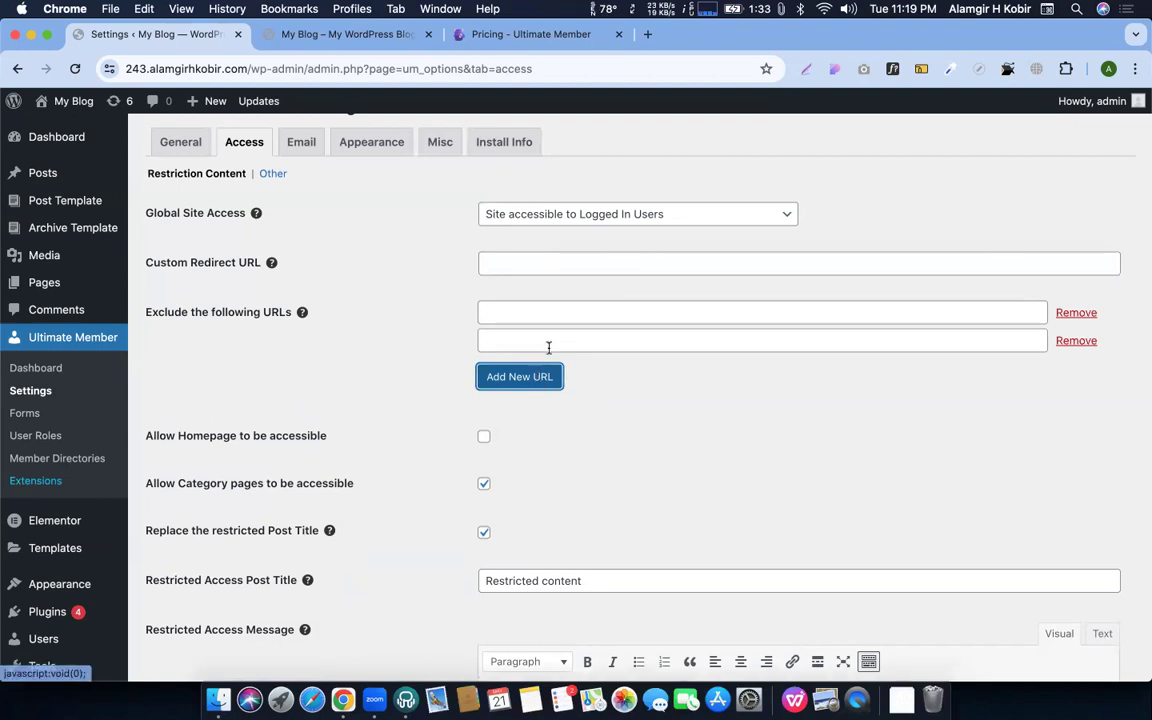
click(1086, 341)
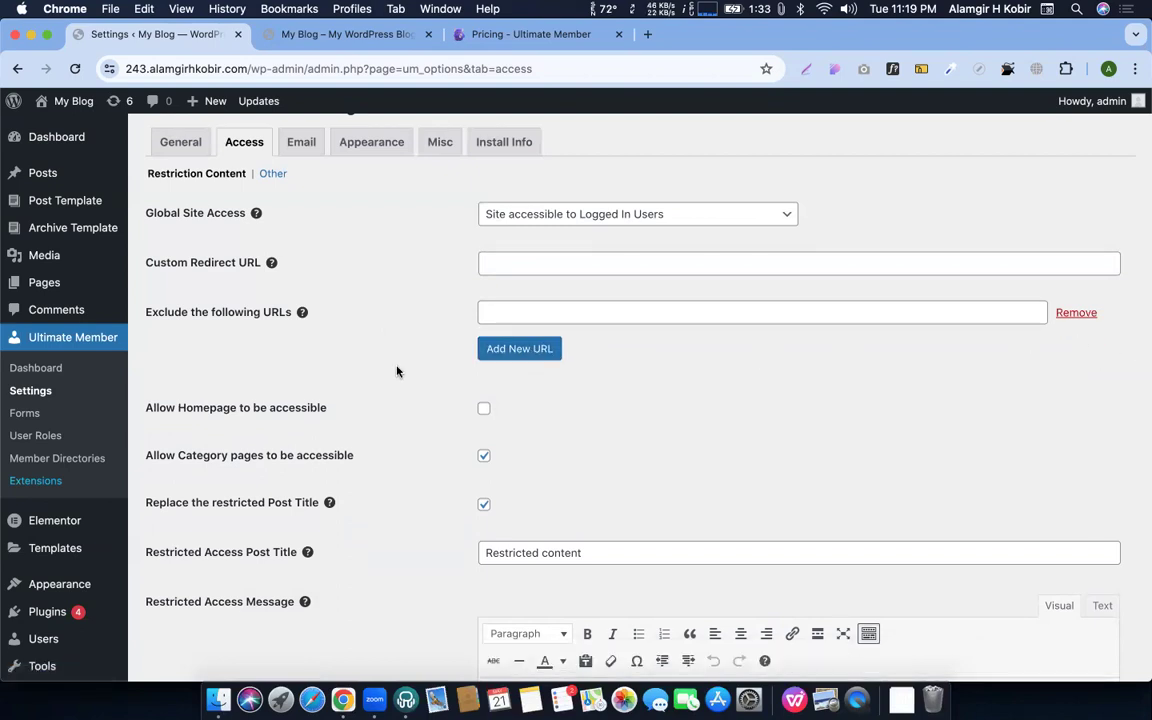
scroll(397, 371, down, 3)
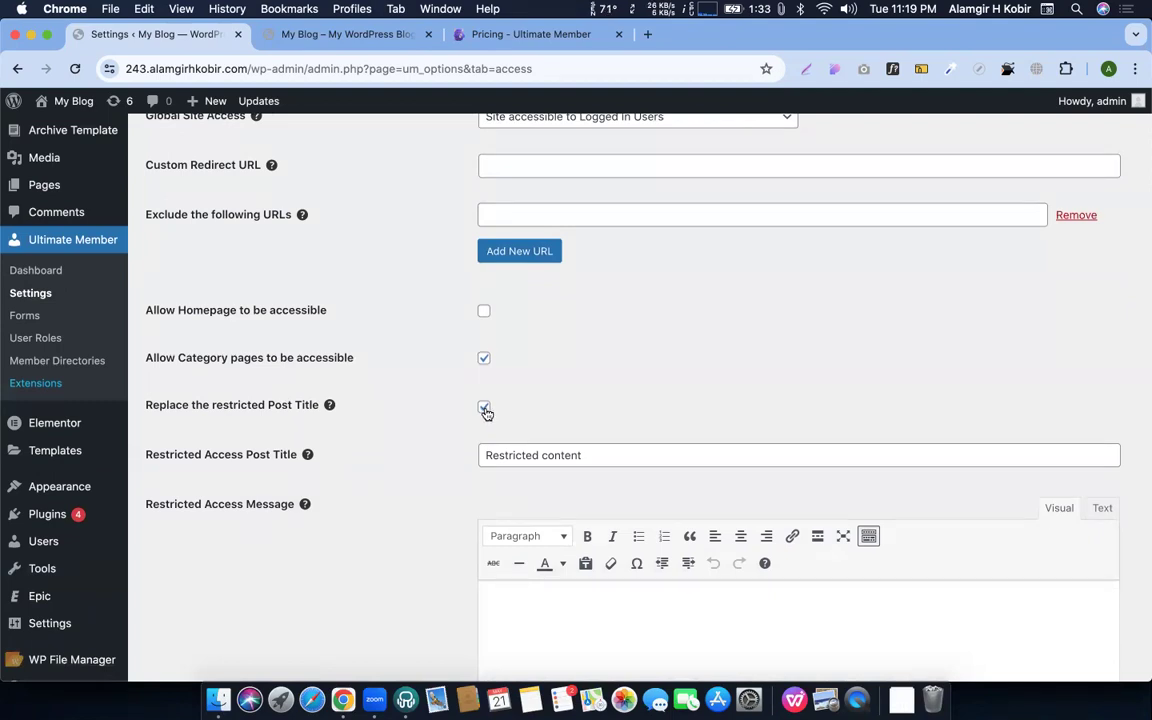
scroll(486, 412, down, 6)
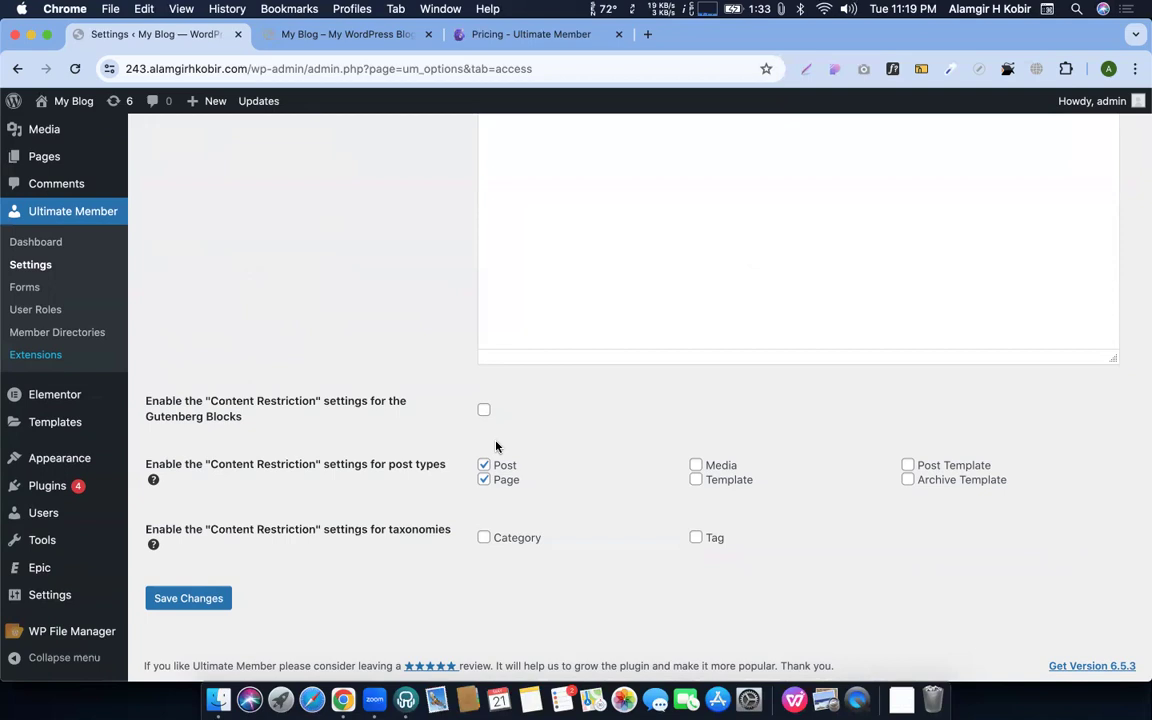
click(484, 480)
click(484, 479)
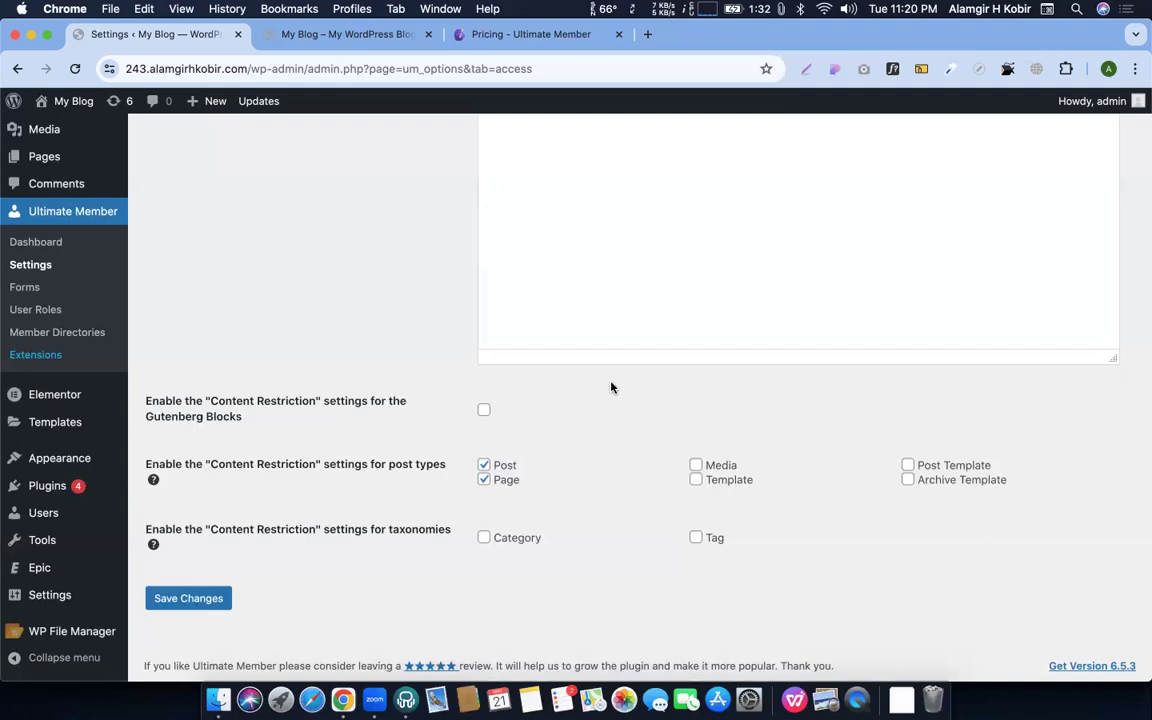
Open the Other access section and leave the reset password limit enabled after toggling it
scroll(518, 401, up, 15)
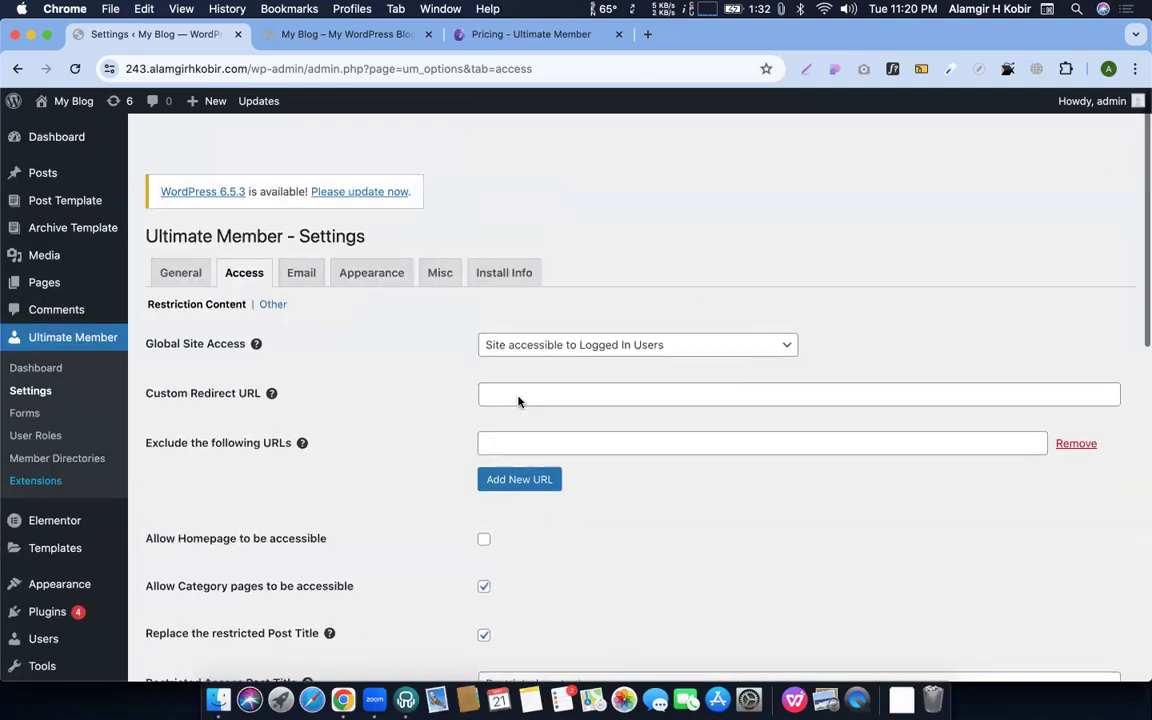
click(270, 264)
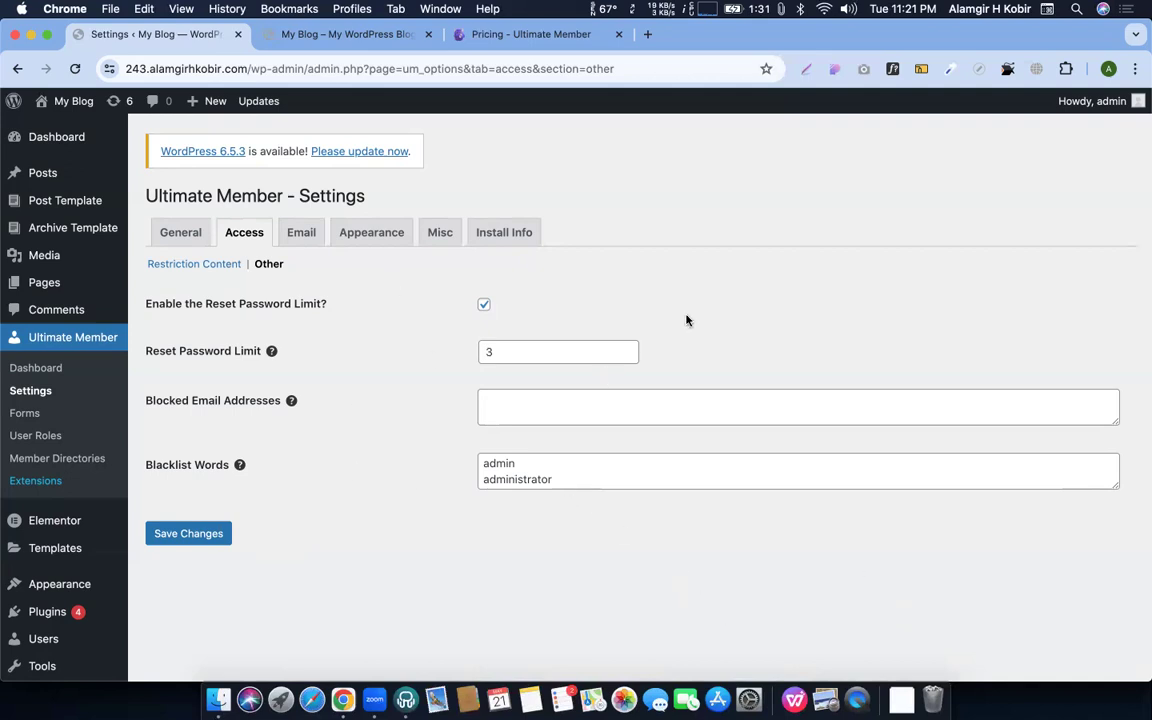
click(485, 306)
click(486, 306)
click(485, 305)
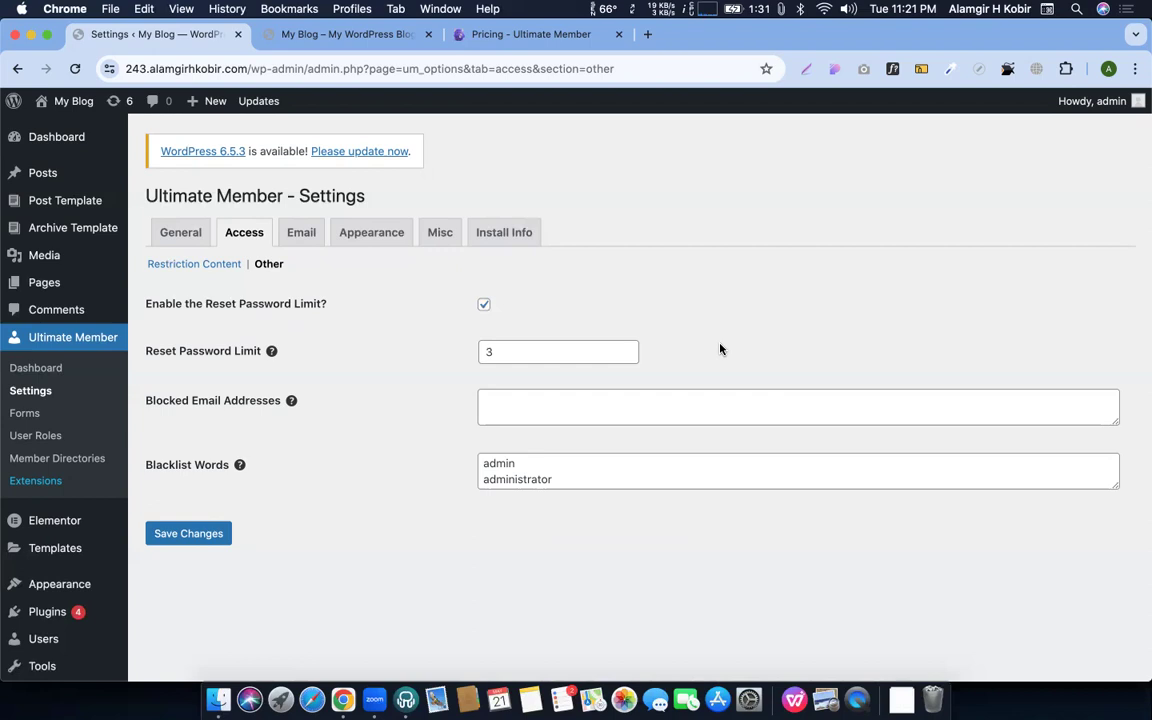
Type test lines into Blocked Email Addresses, then clear the field so it stays empty
click(516, 409)
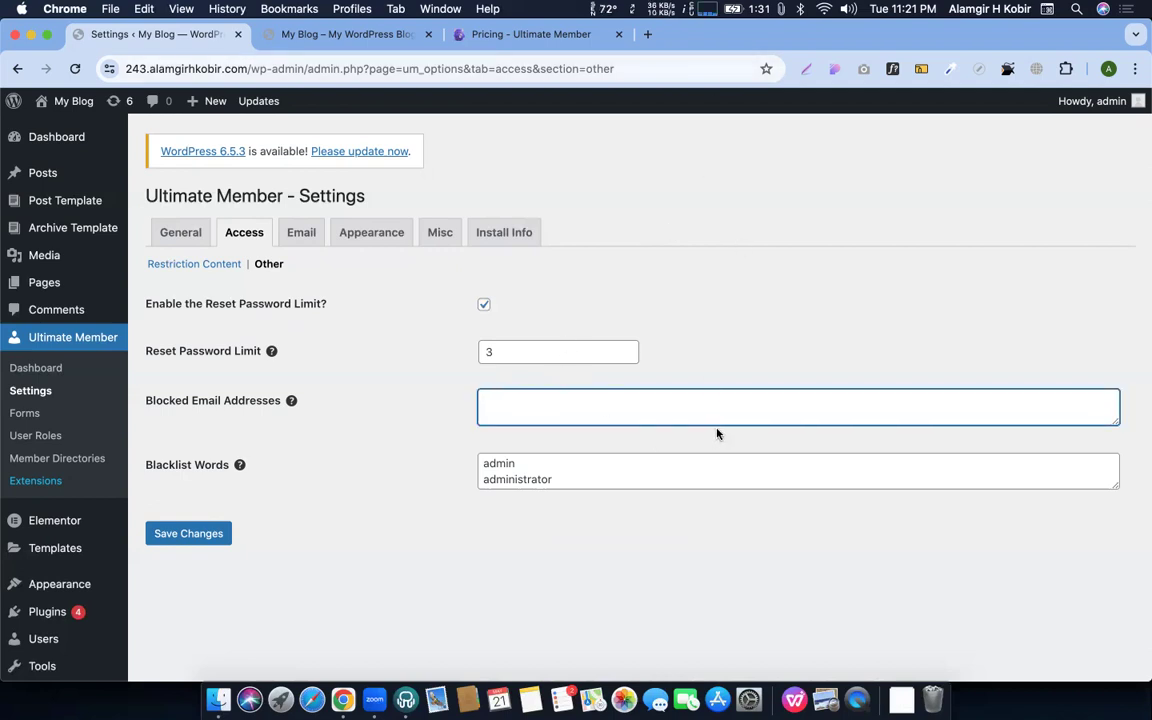
text(fxcgjvhkbj)
key(Return)
text(dxgfcgvh)
key(Return)
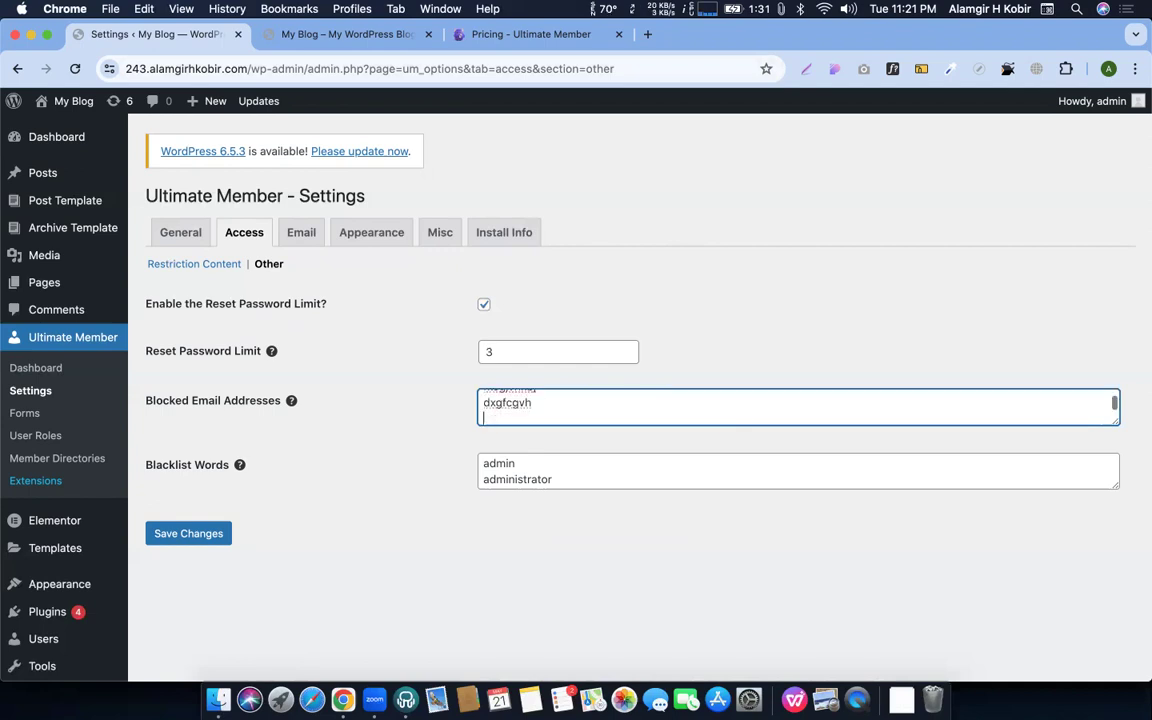
key(super+a)
key(BackSpace)
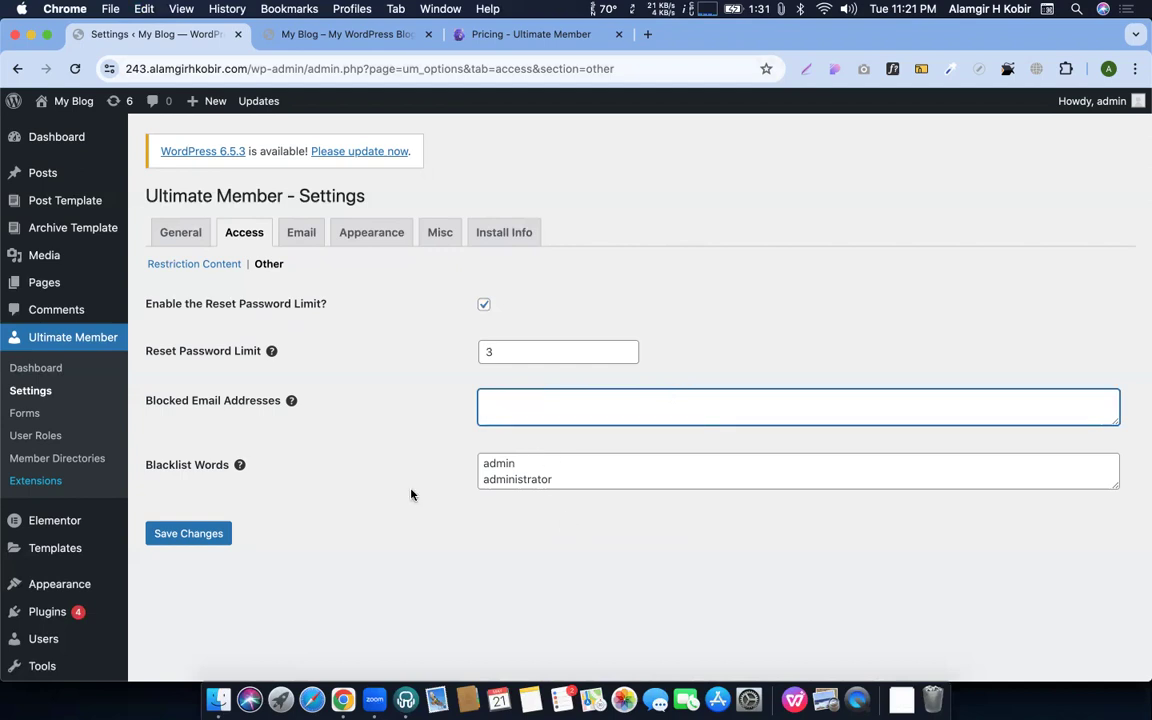
click(1114, 484)
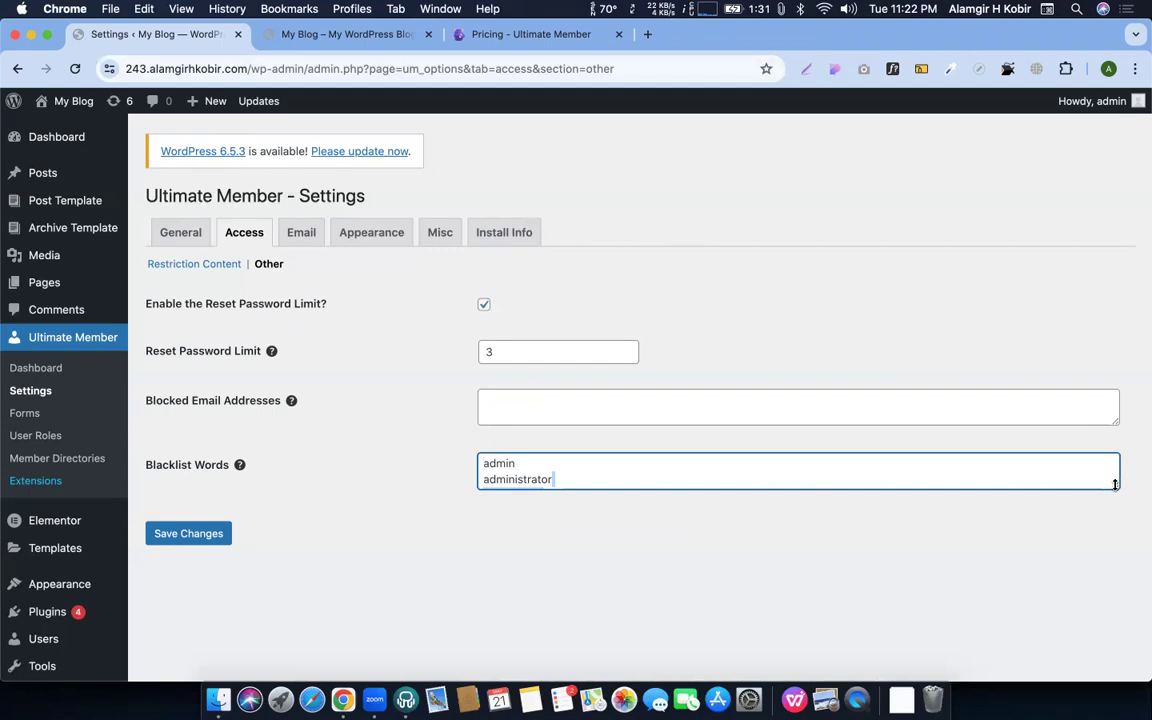
Paste webmaster, support and staff into Blacklist Words, then add CEO, CFO and CTO lines
text(webmaster support staff)
click(1011, 621)
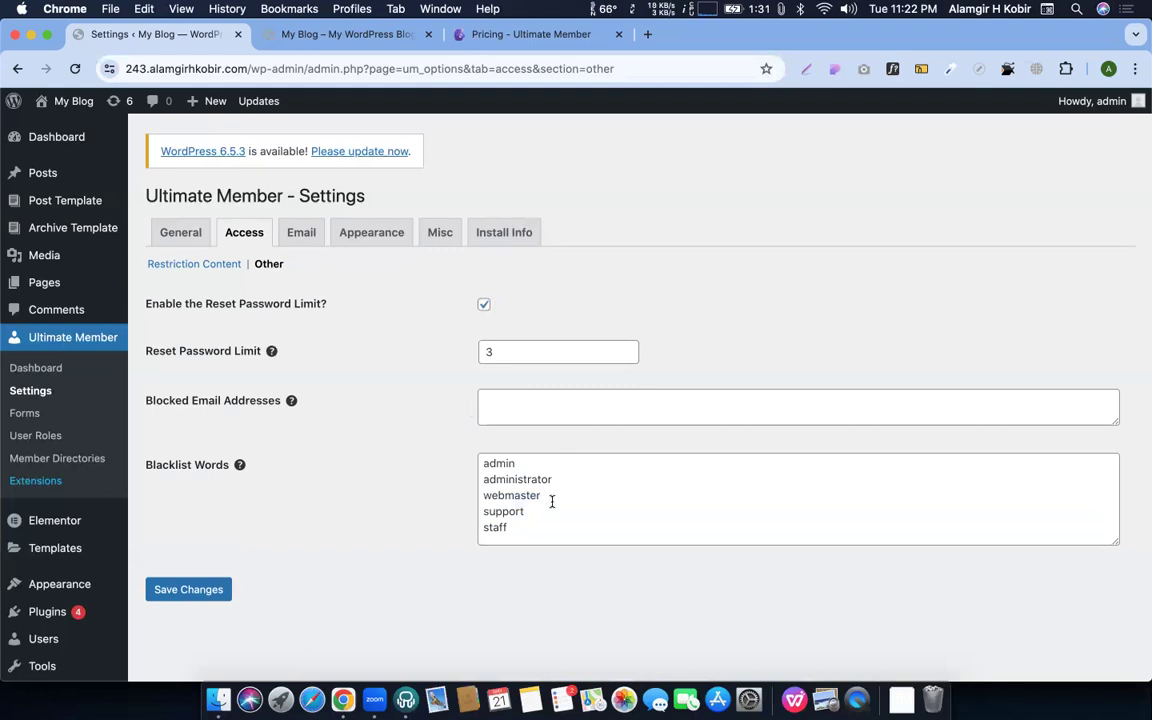
click(521, 533)
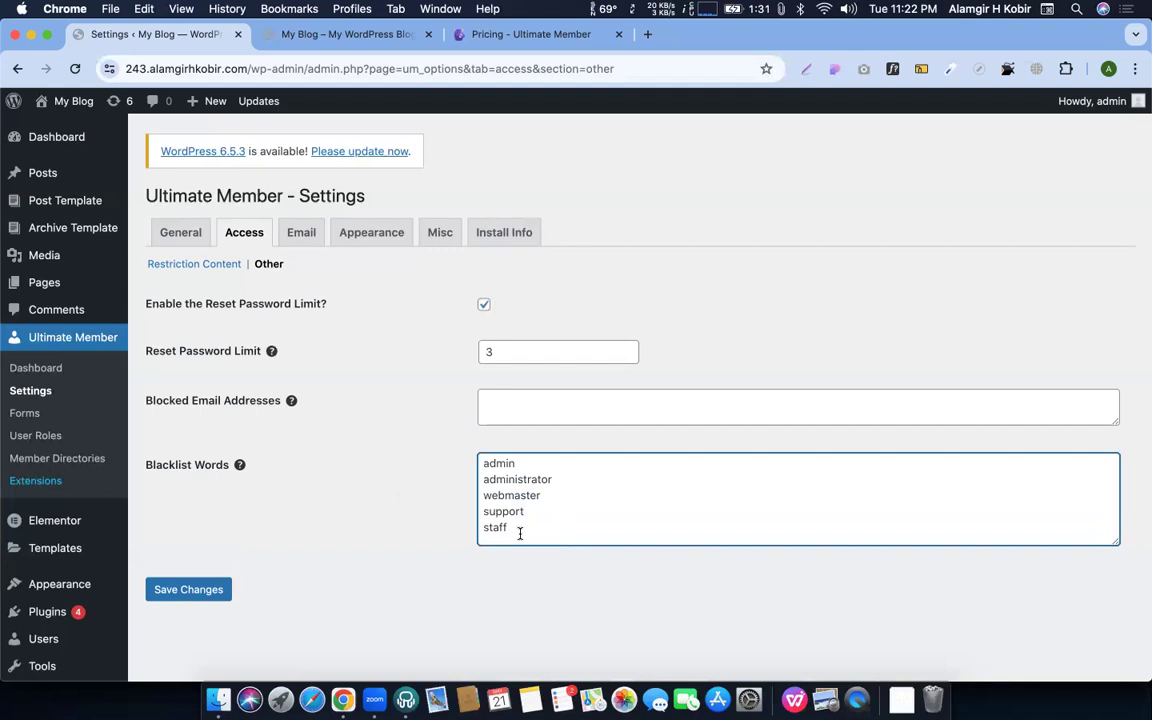
key(Return)
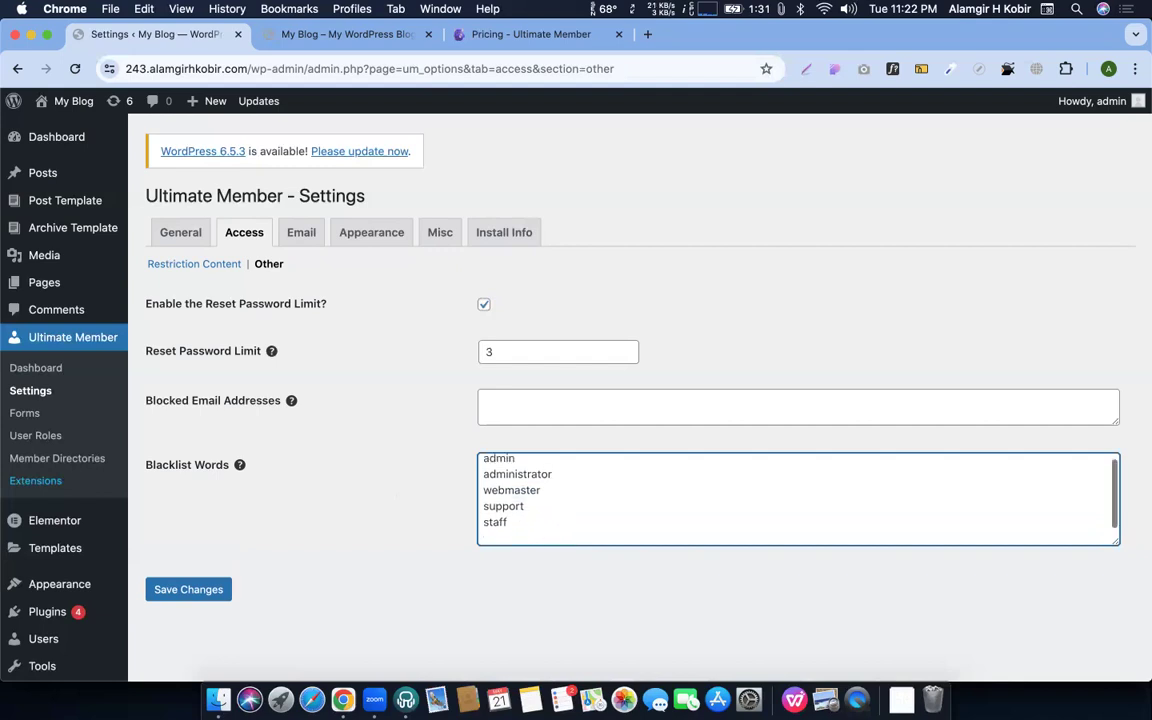
text(CEO)
key(Return)
text(CFO)
key(Return)
text(CTO)
Add mentor as the final Blacklist Words entry
key(Return)
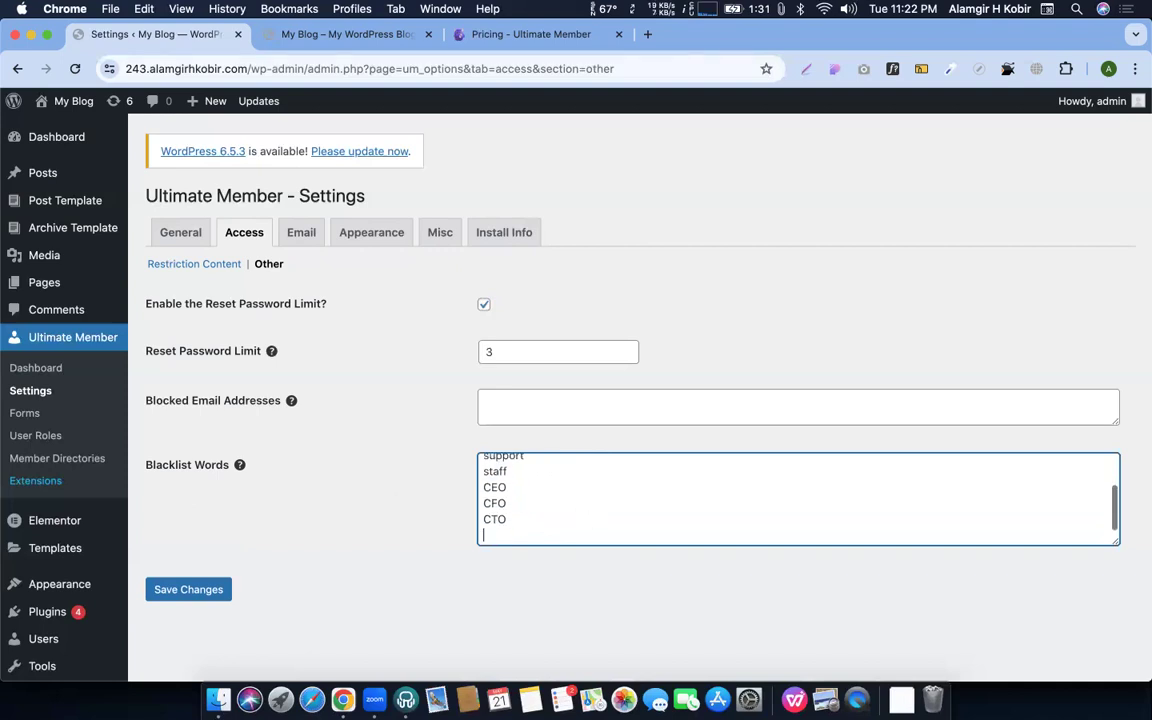
scroll(543, 504, down, 1)
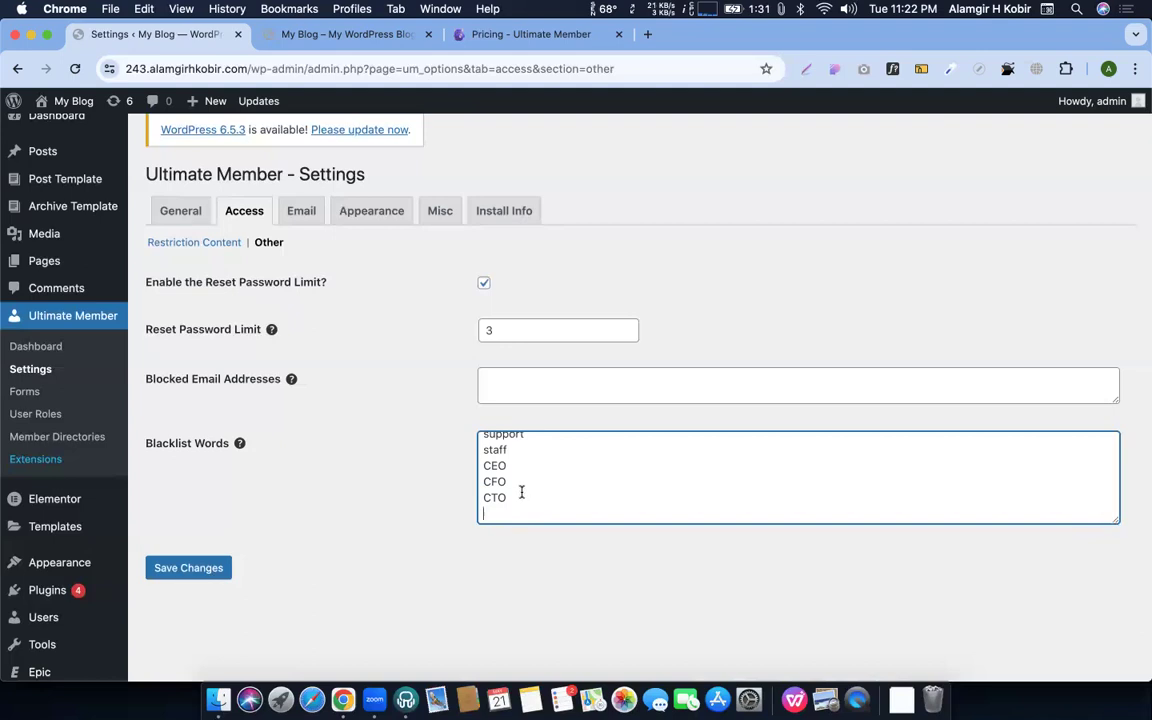
scroll(520, 492, up, 3)
scroll(516, 493, down, 3)
text(mentor)
key(BackSpace)
text(r)
scroll(548, 478, up, 3)
scroll(550, 481, down, 3)
scroll(385, 409, up, 1)
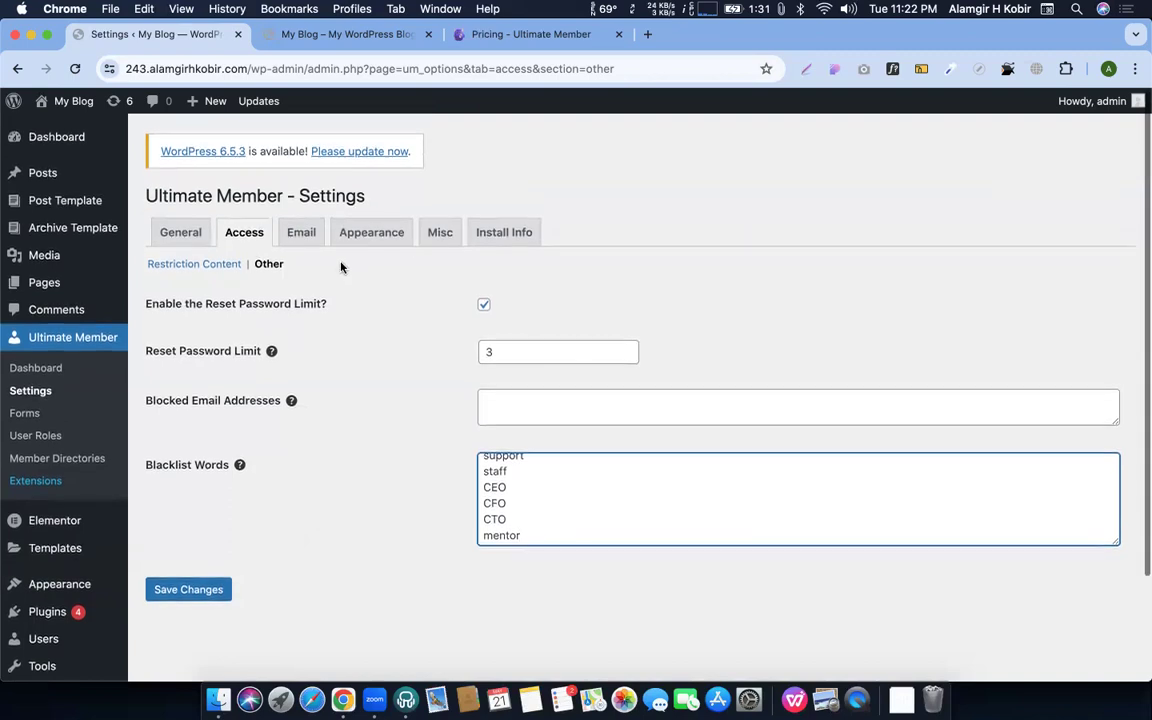
click(305, 245)
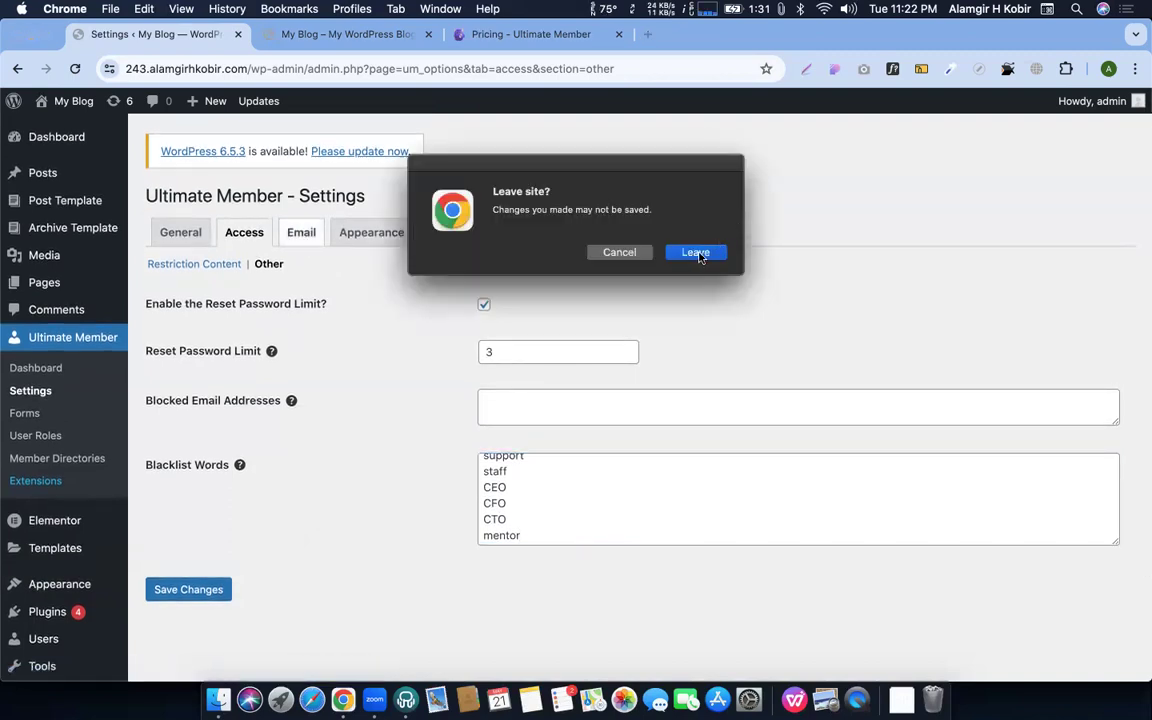
Leave the page without saving the Access setting changes
click(697, 253)
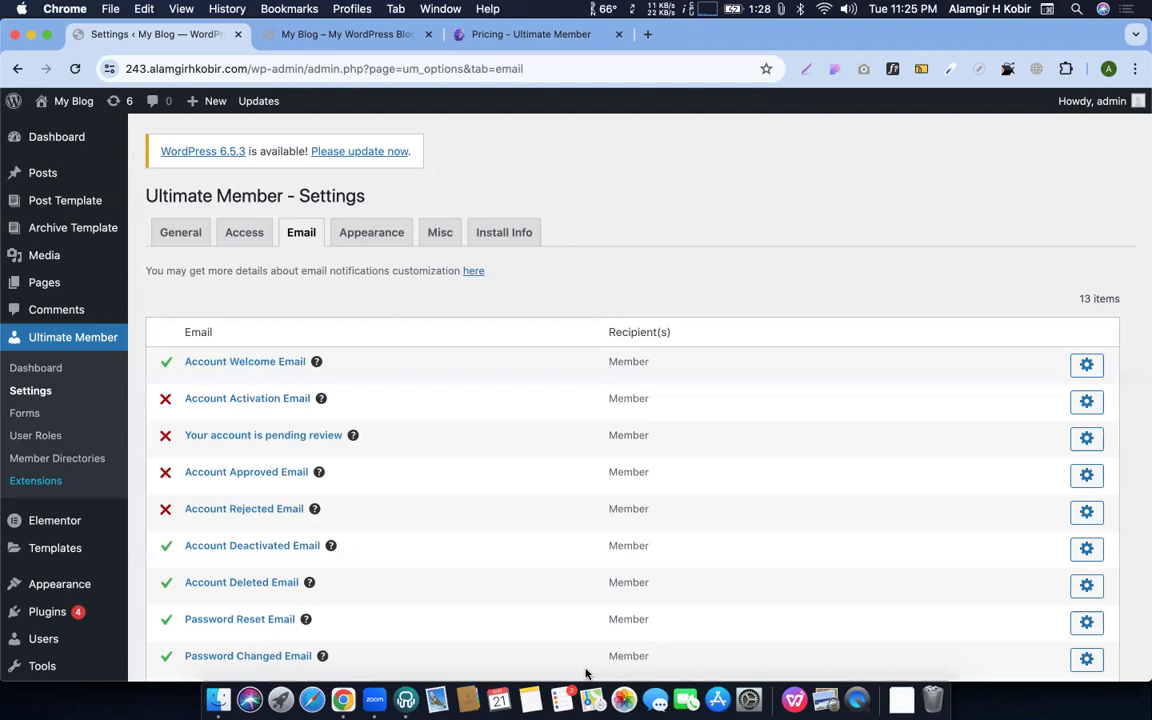
Open All Pages in a new tab and load a page in the Elementor editor
super+click(54, 288)
click(299, 35)
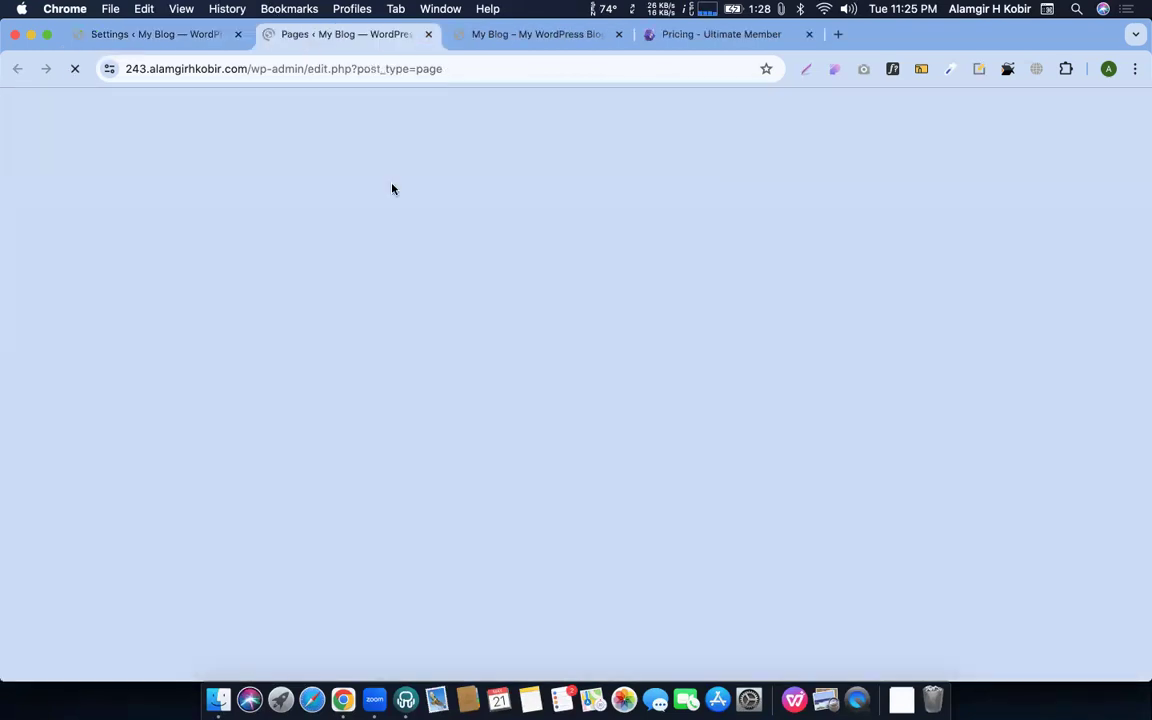
scroll(392, 189, down, 2)
scroll(244, 334, up, 1)
scroll(244, 334, down, 2)
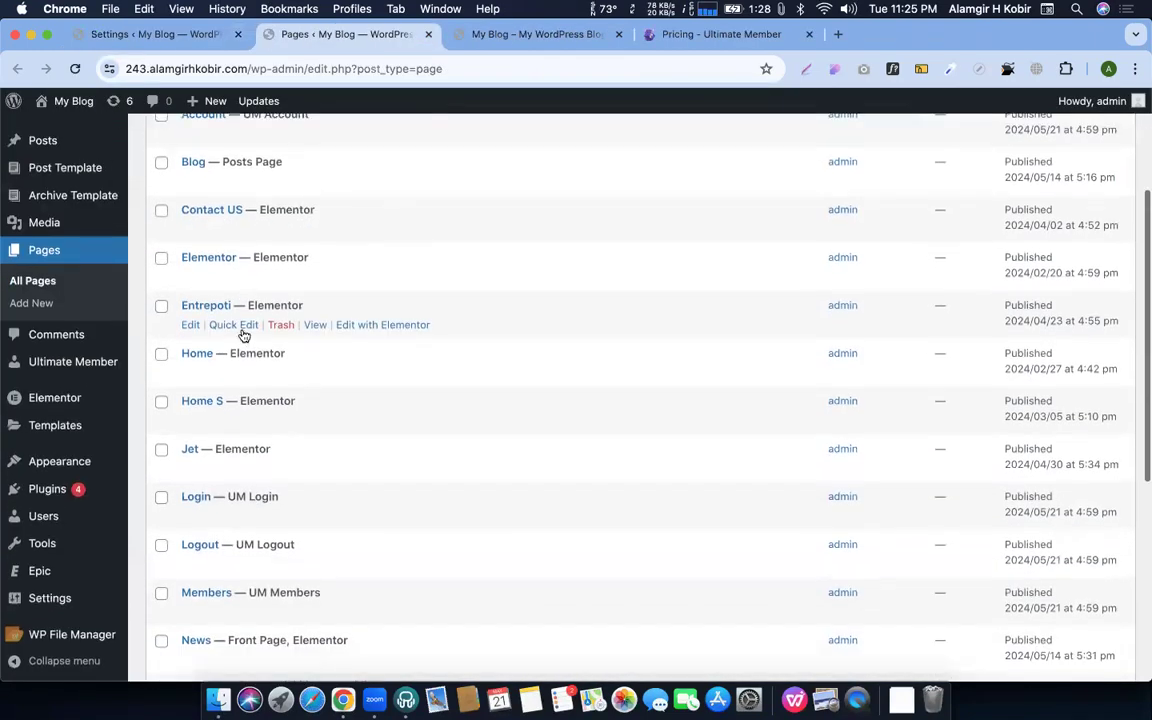
scroll(246, 336, up, 2)
click(399, 397)
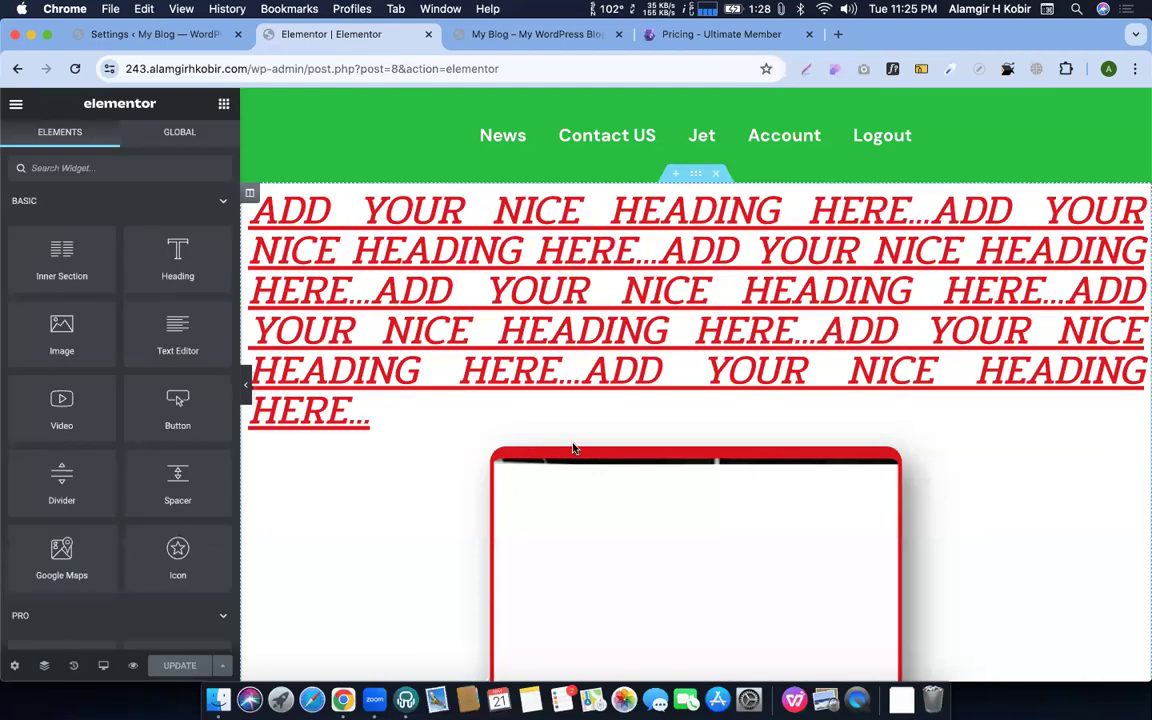
scroll(571, 443, down, 15)
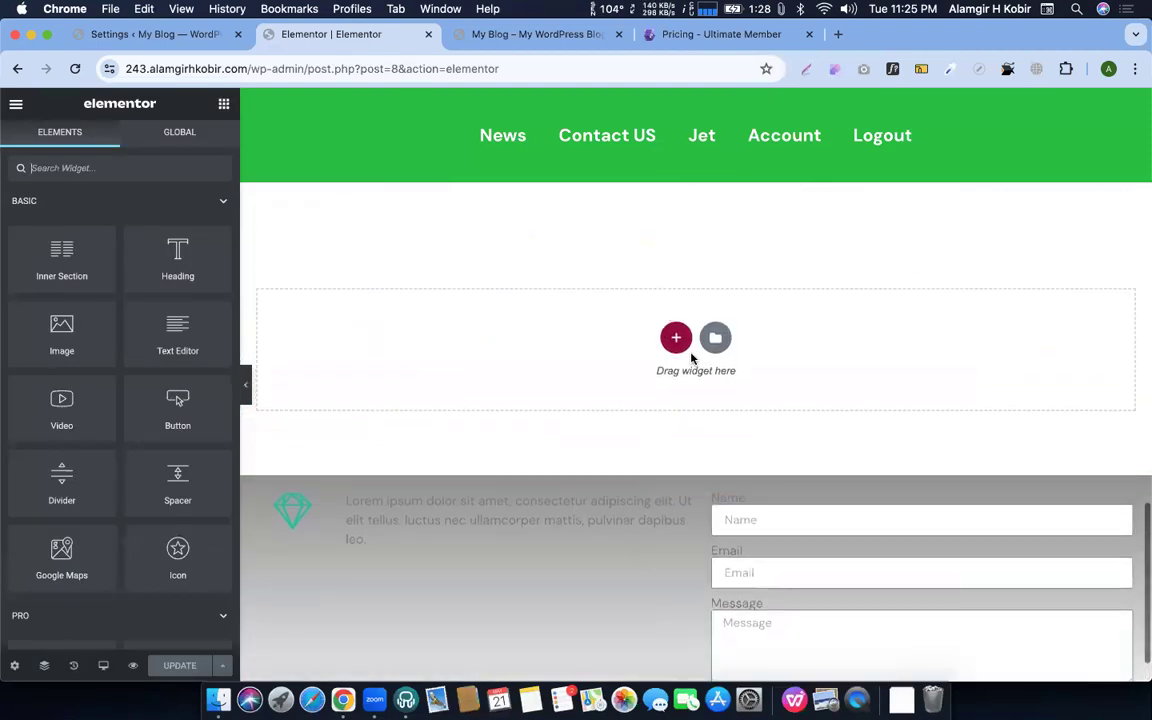
click(159, 175)
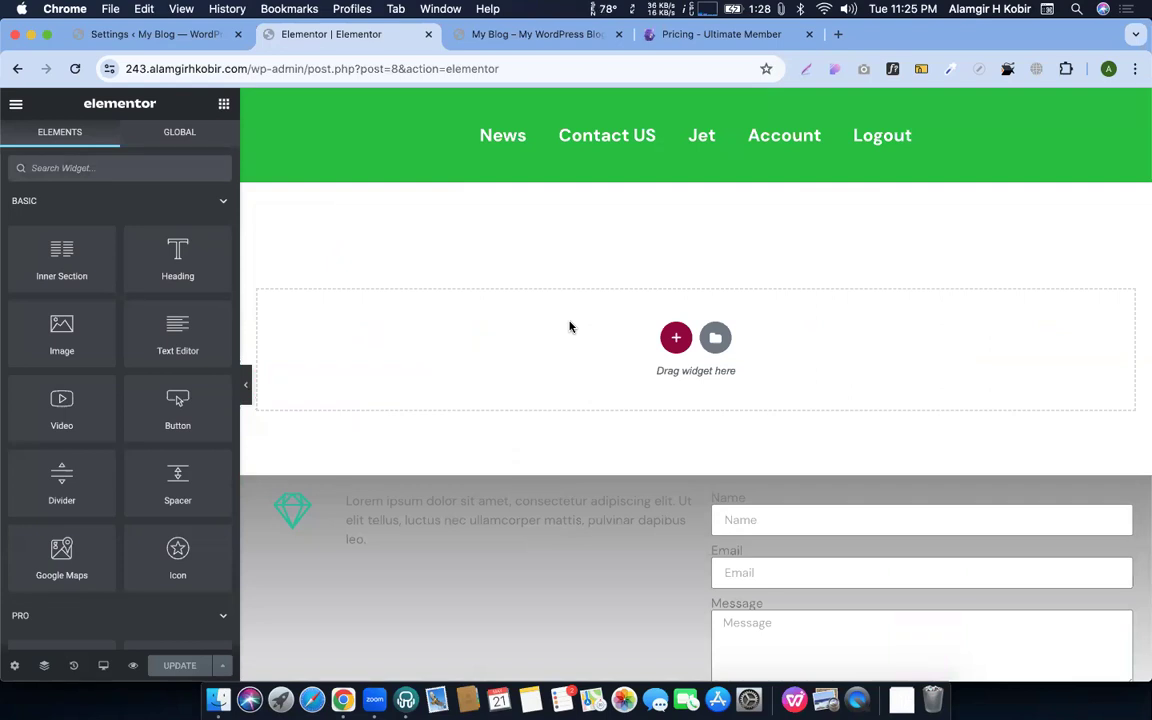
click(116, 168)
text(portf)
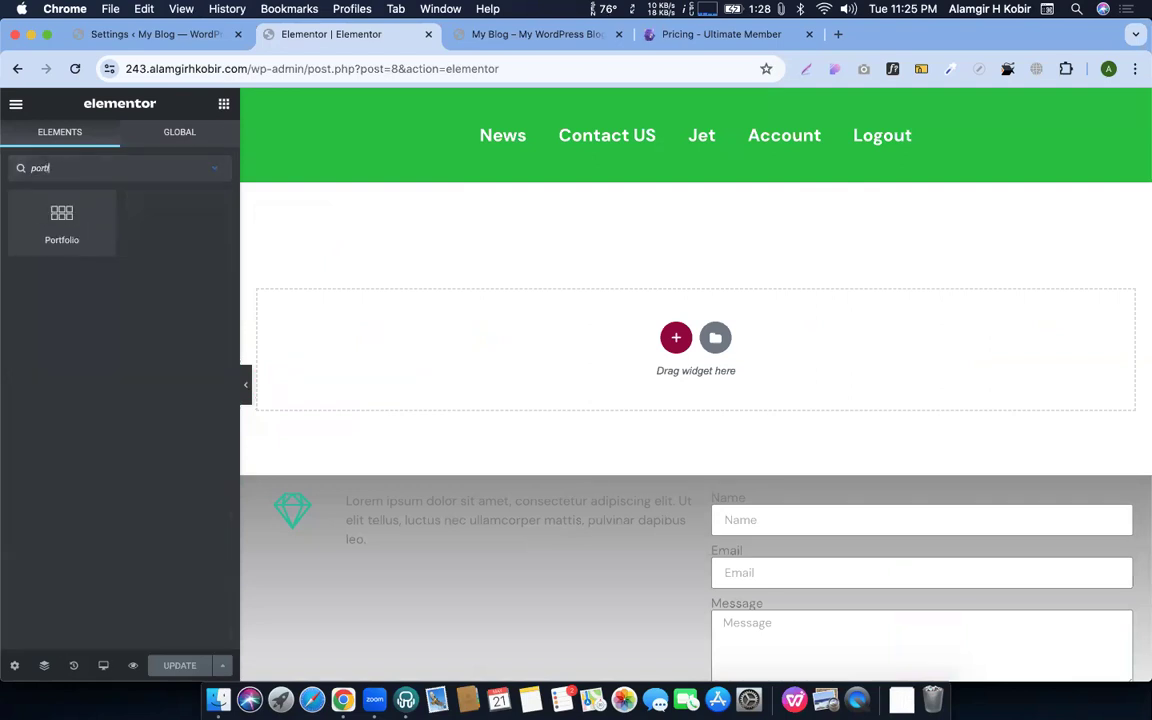
drag(61, 218, 573, 327)
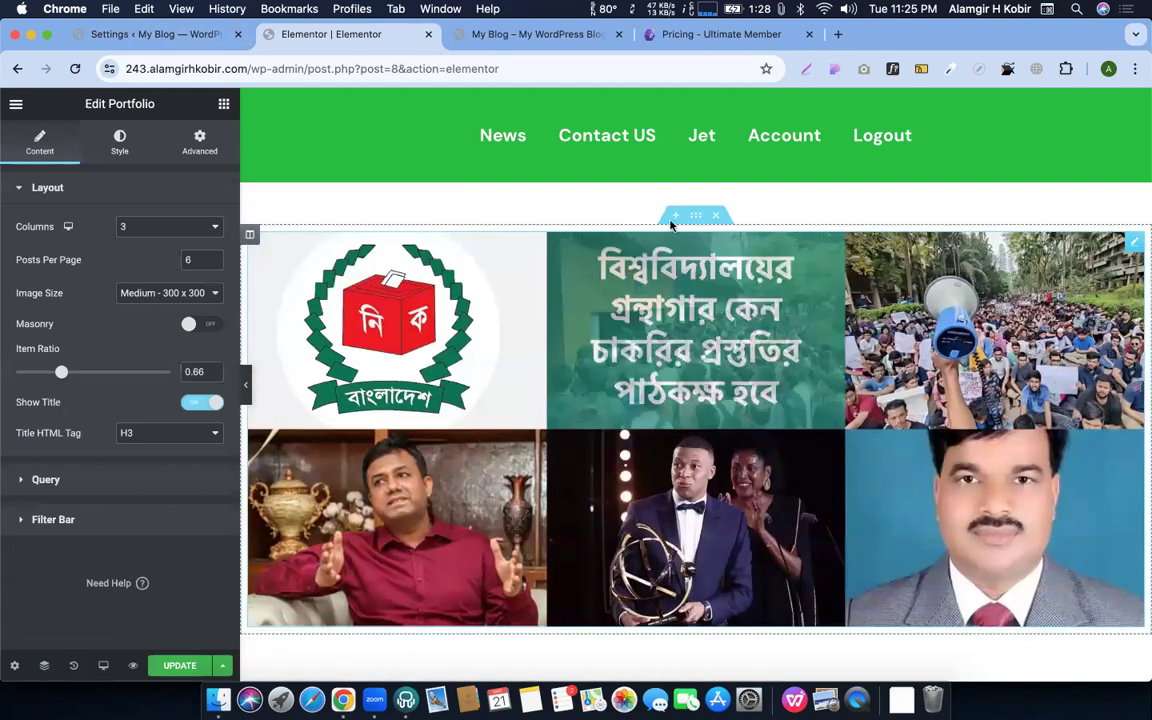
click(55, 520)
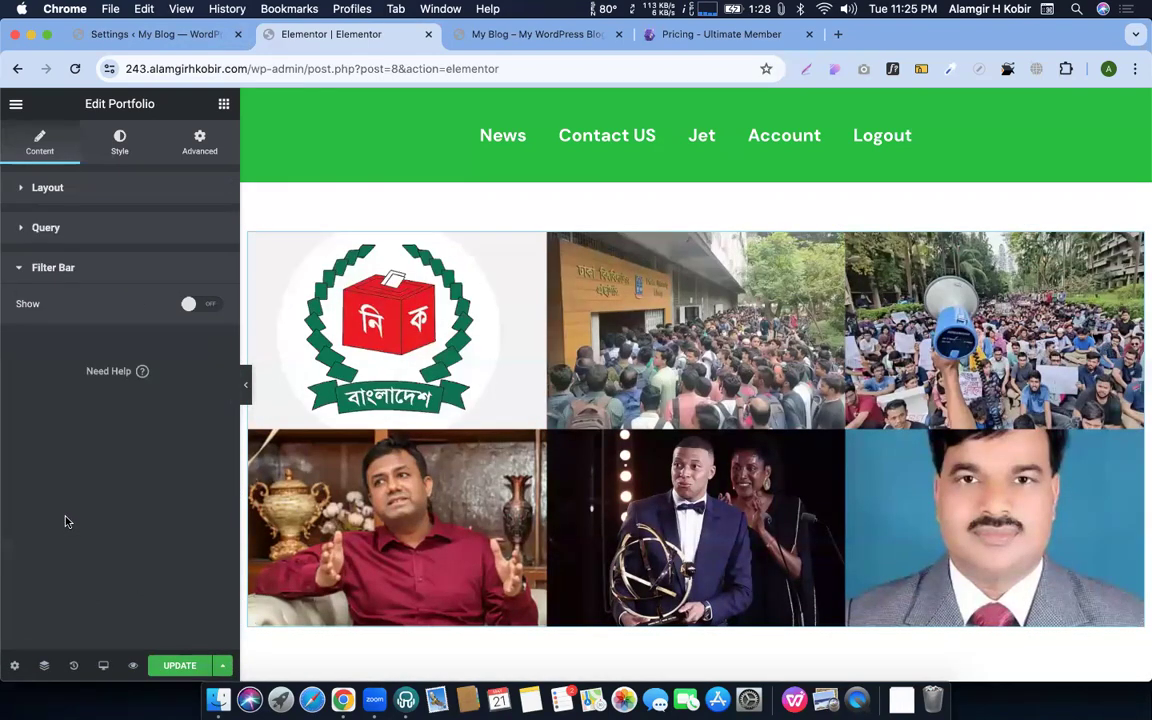
click(205, 305)
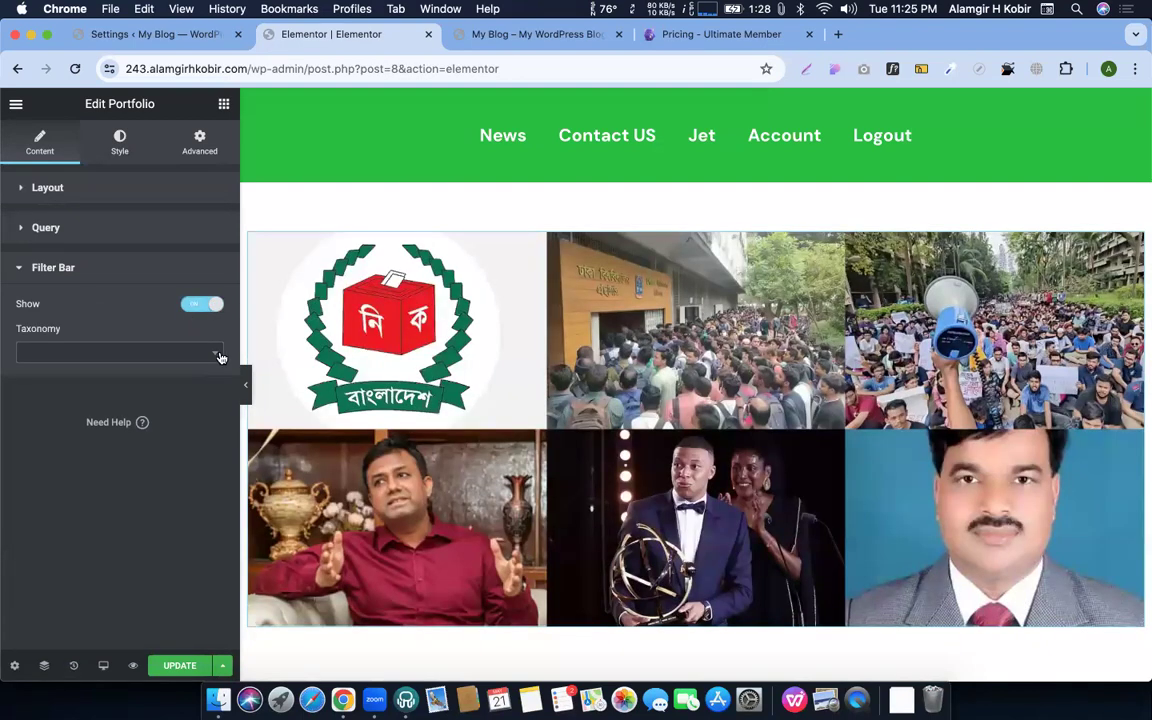
click(120, 352)
click(50, 404)
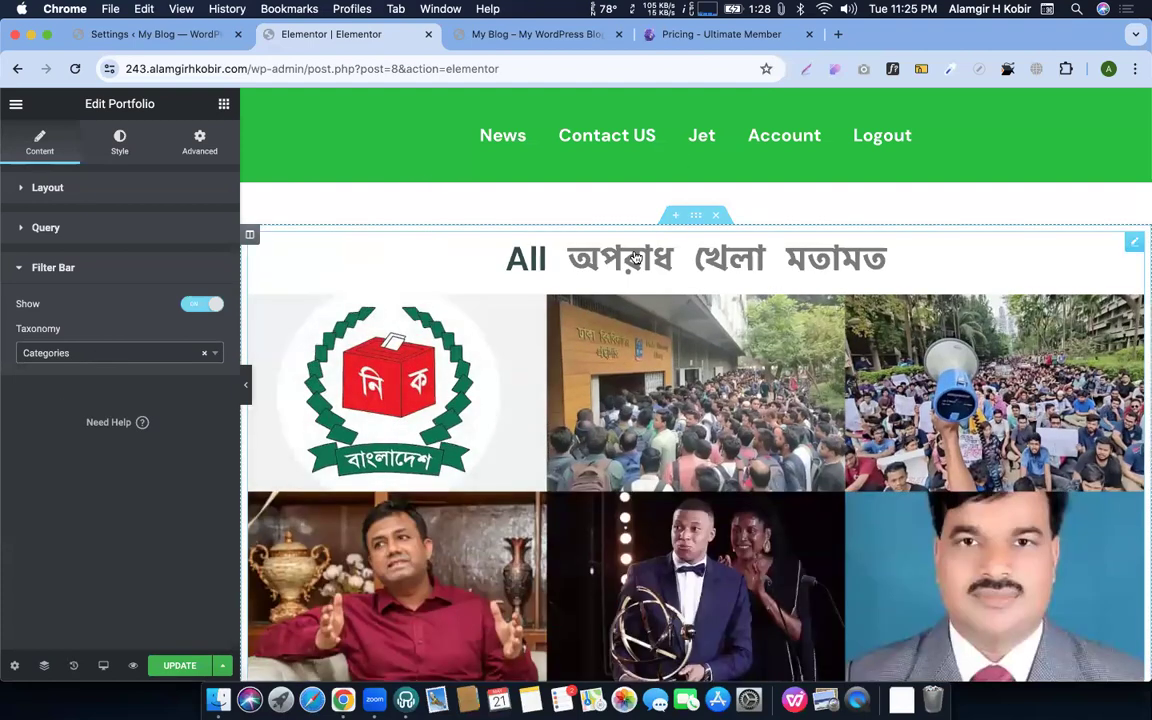
click(730, 258)
click(730, 258)
click(836, 258)
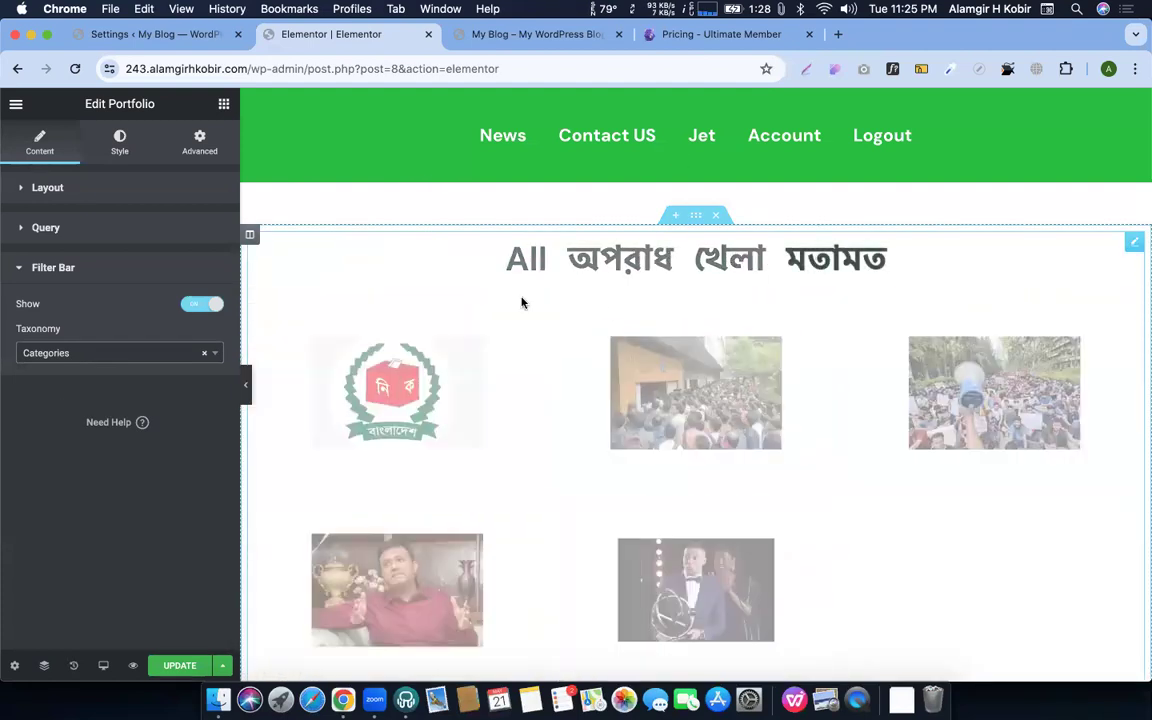
click(512, 260)
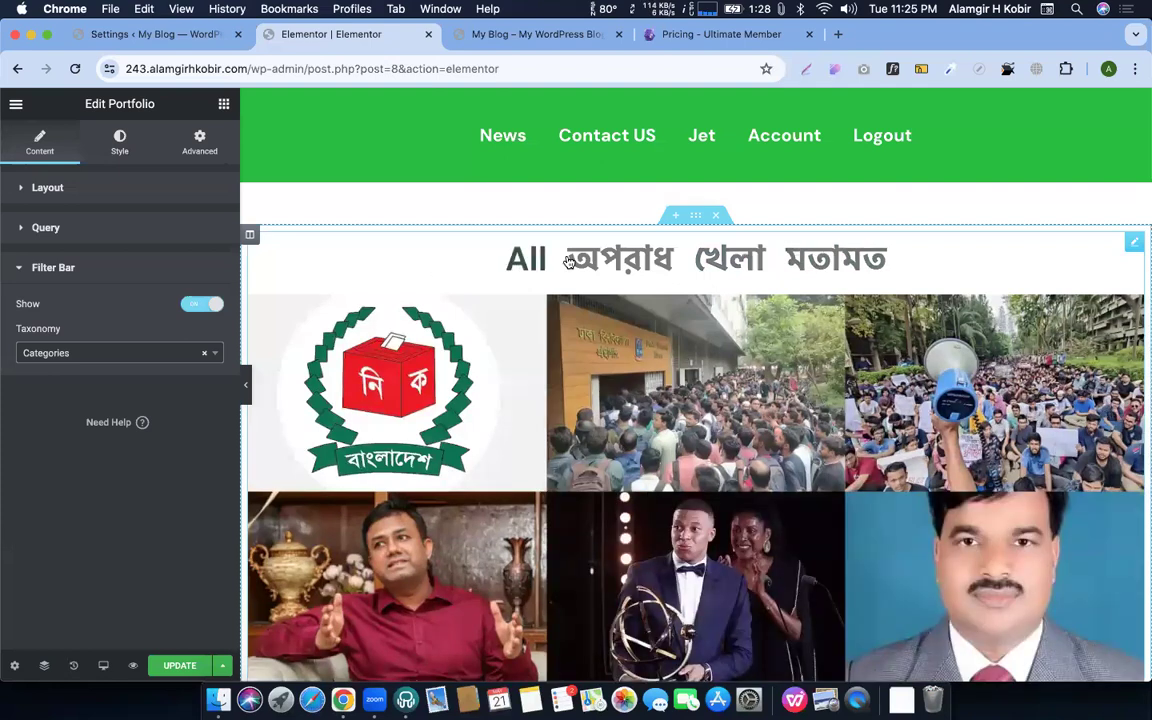
click(570, 262)
click(700, 260)
click(872, 260)
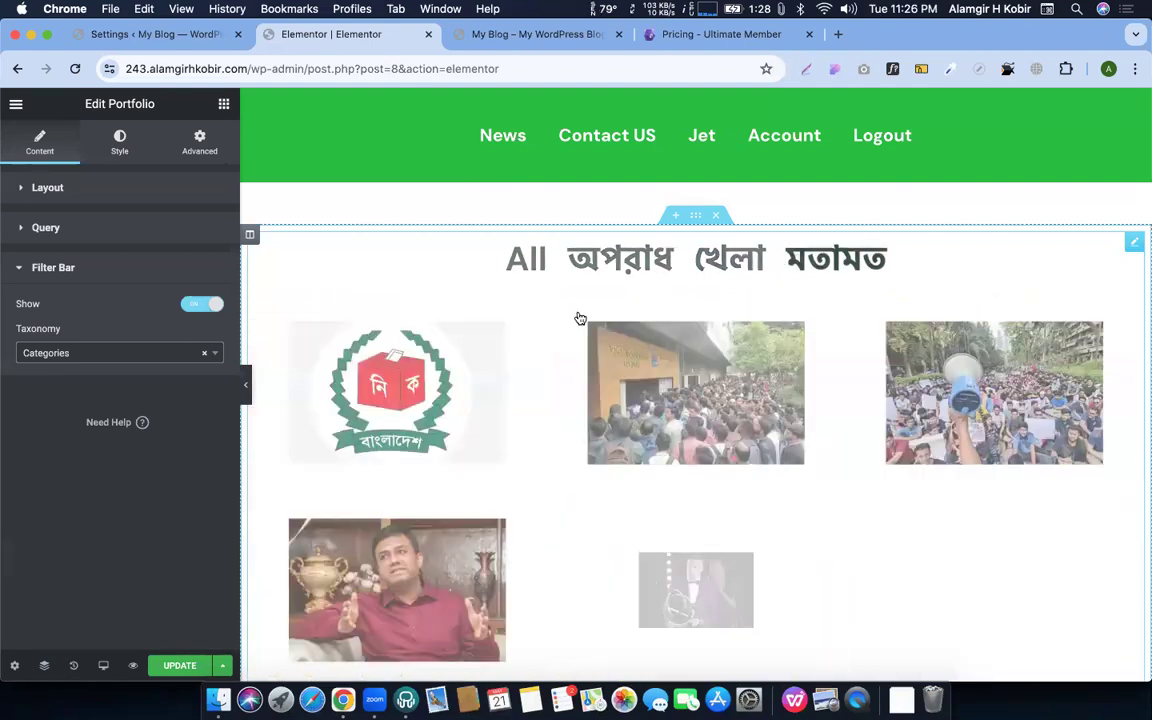
click(515, 266)
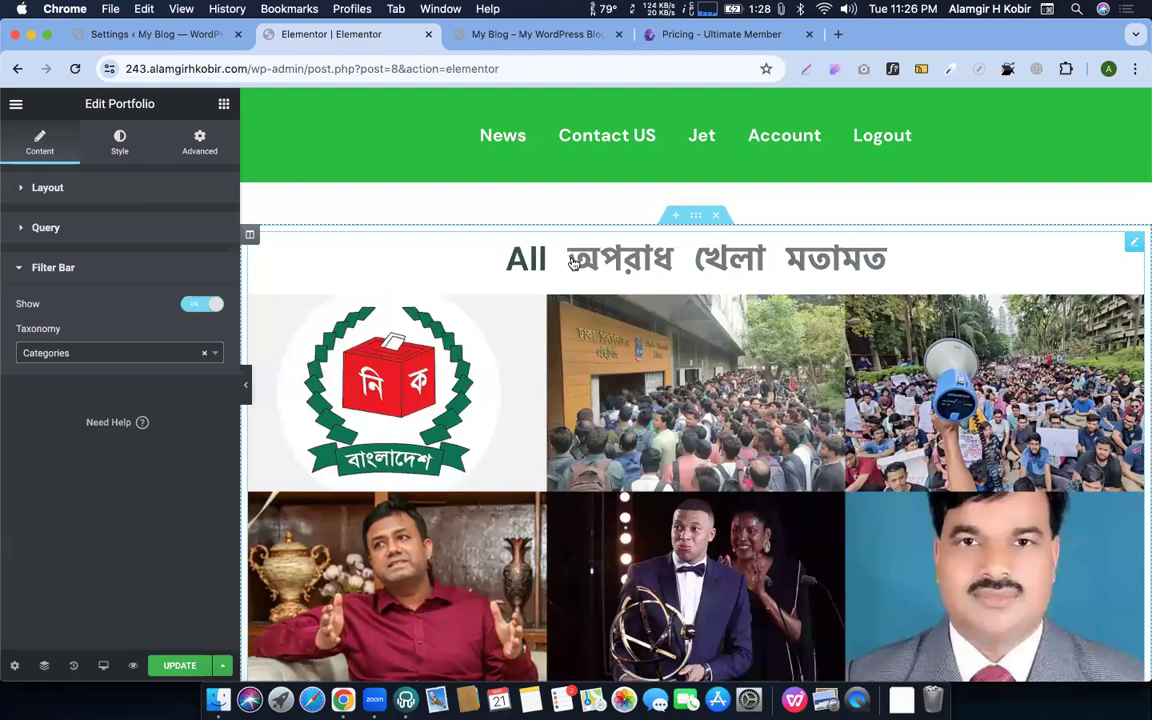
click(575, 262)
click(720, 260)
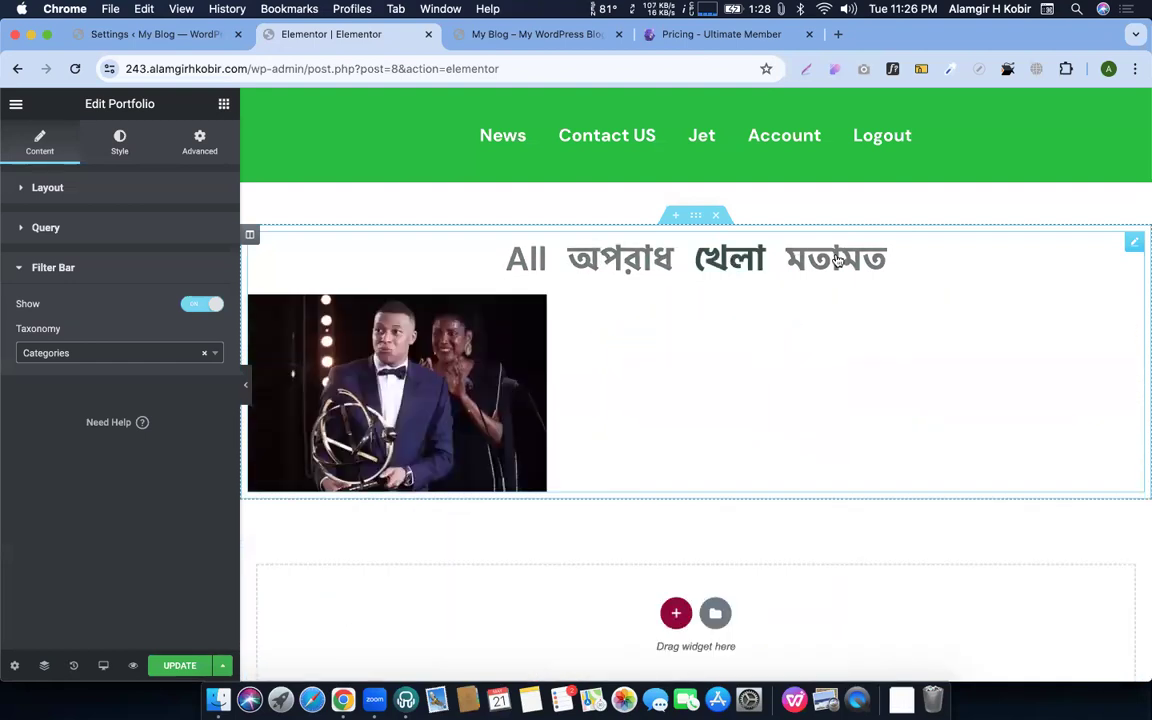
click(838, 260)
click(512, 272)
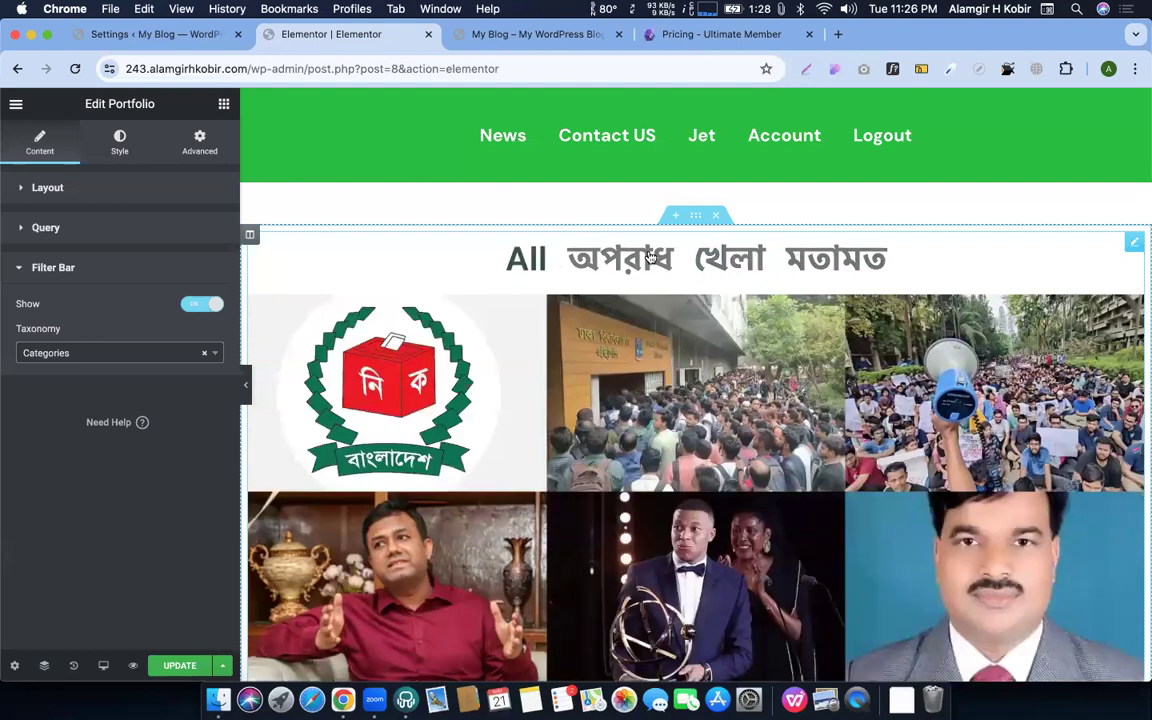
scroll(620, 250, down, 1)
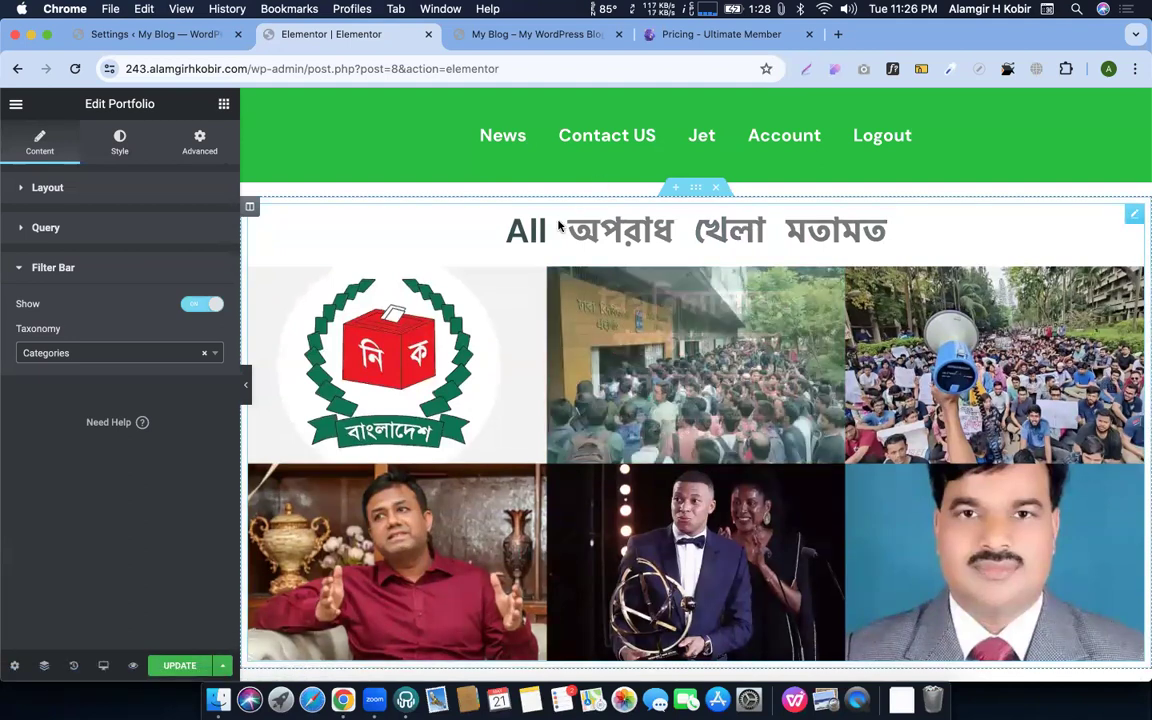
scroll(560, 230, up, 2)
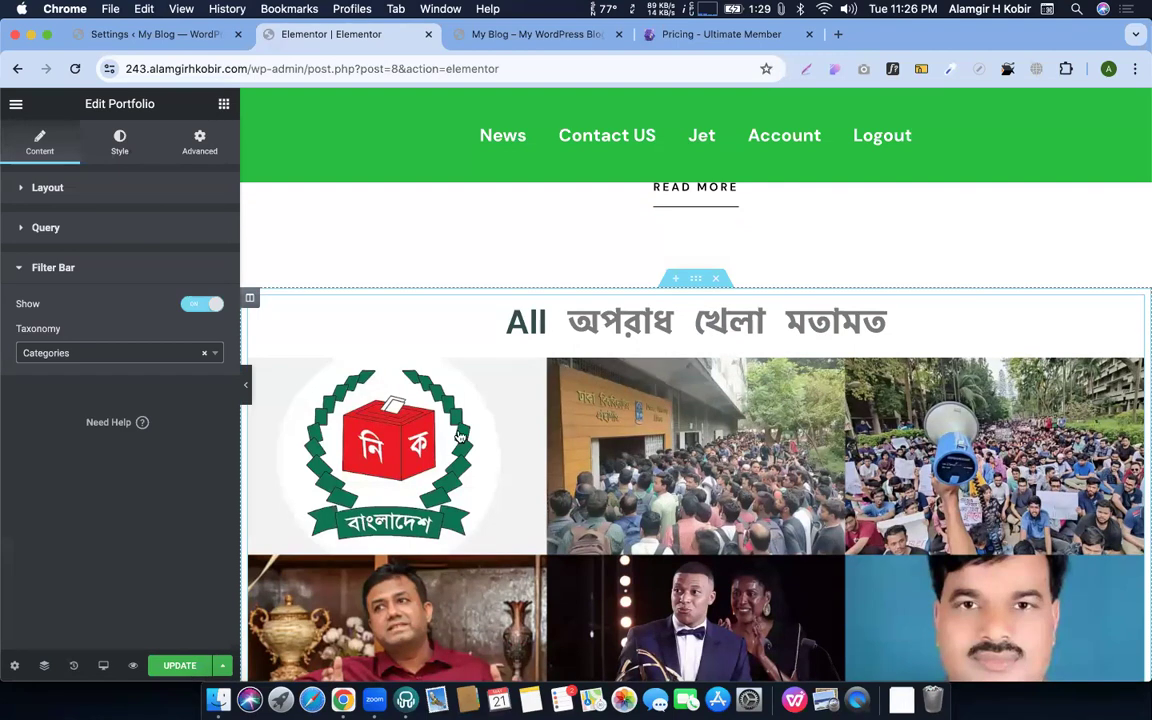
Set the portfolio items' columns gap to 9 and rows gap to 13 in Style
click(126, 154)
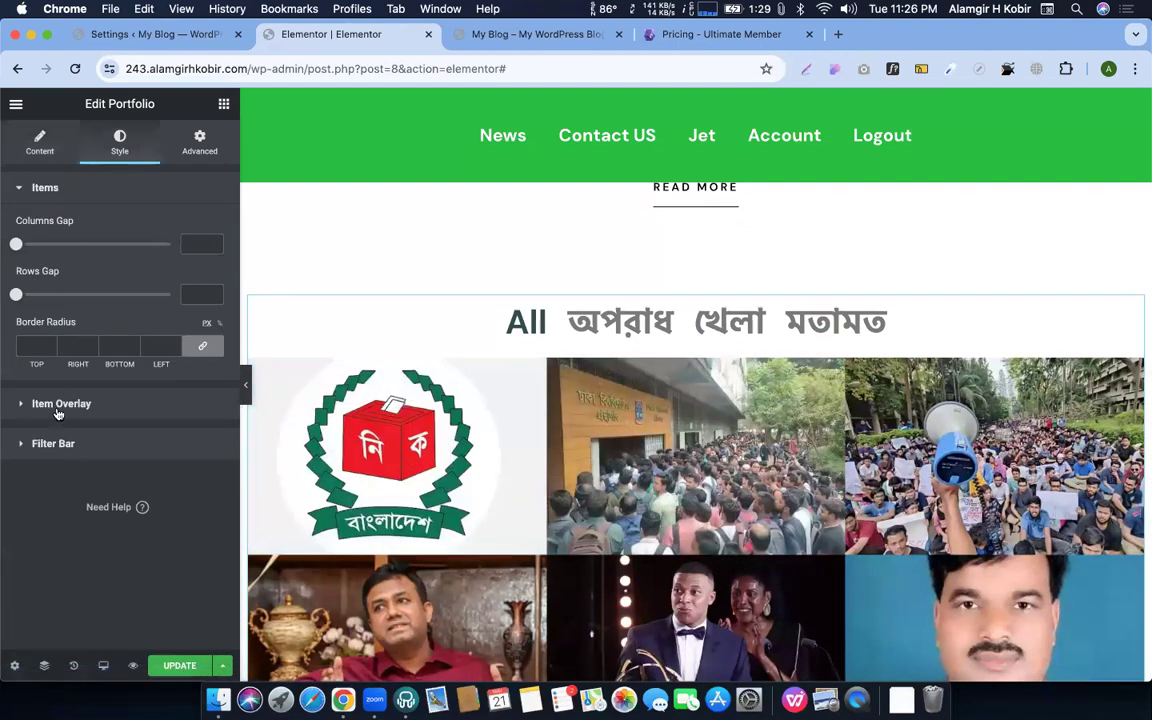
click(48, 345)
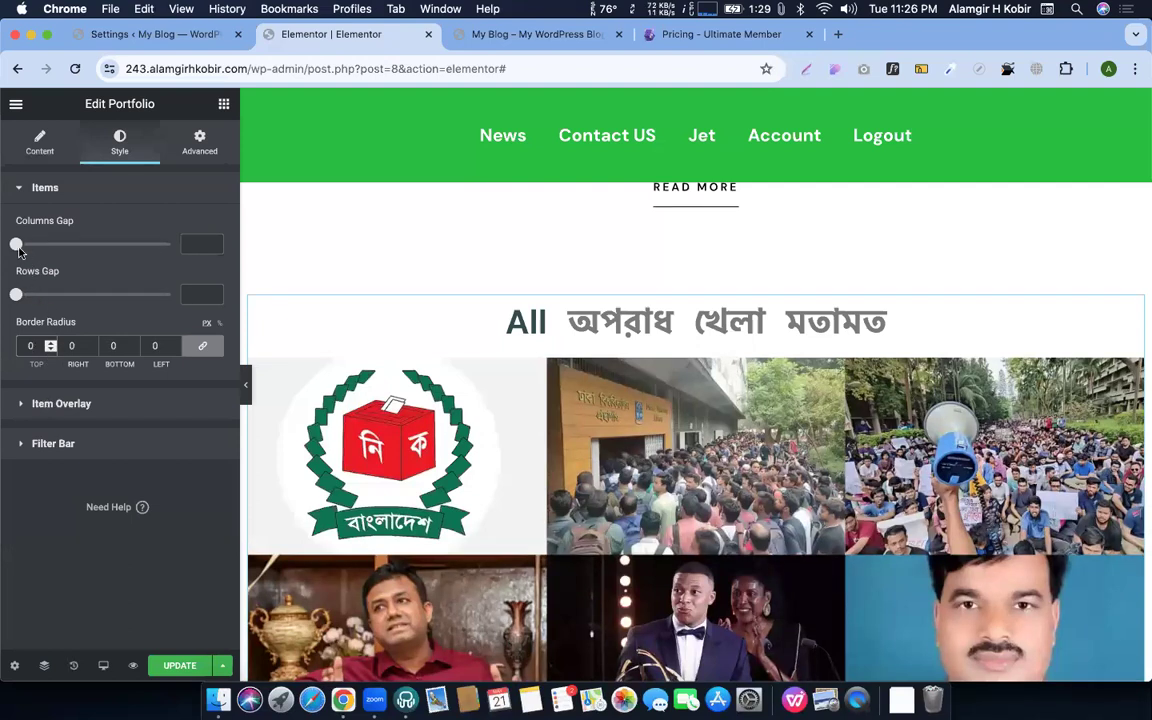
drag(26, 249, 31, 249)
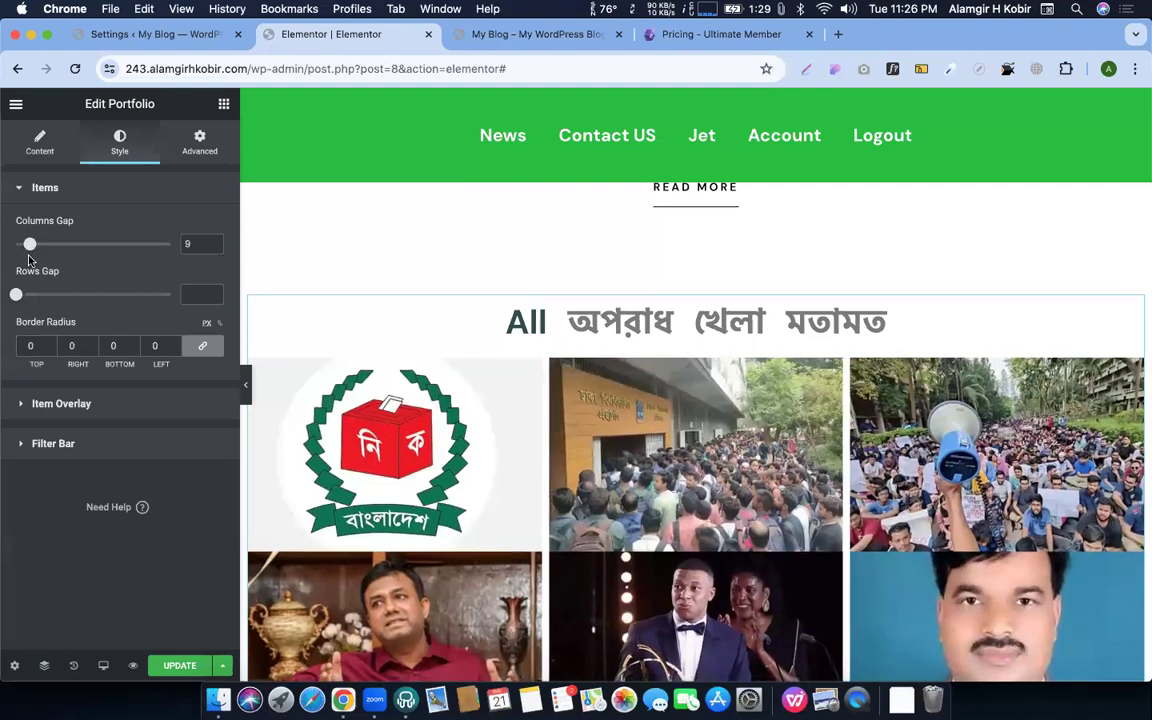
drag(15, 297, 36, 295)
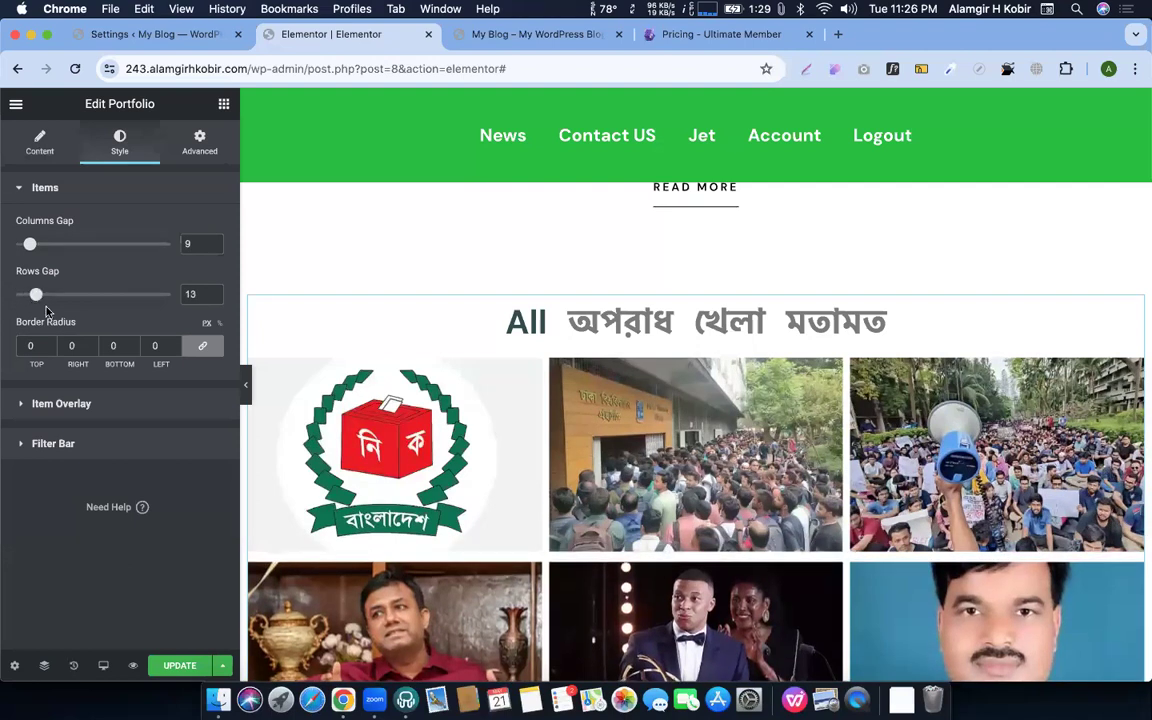
click(58, 403)
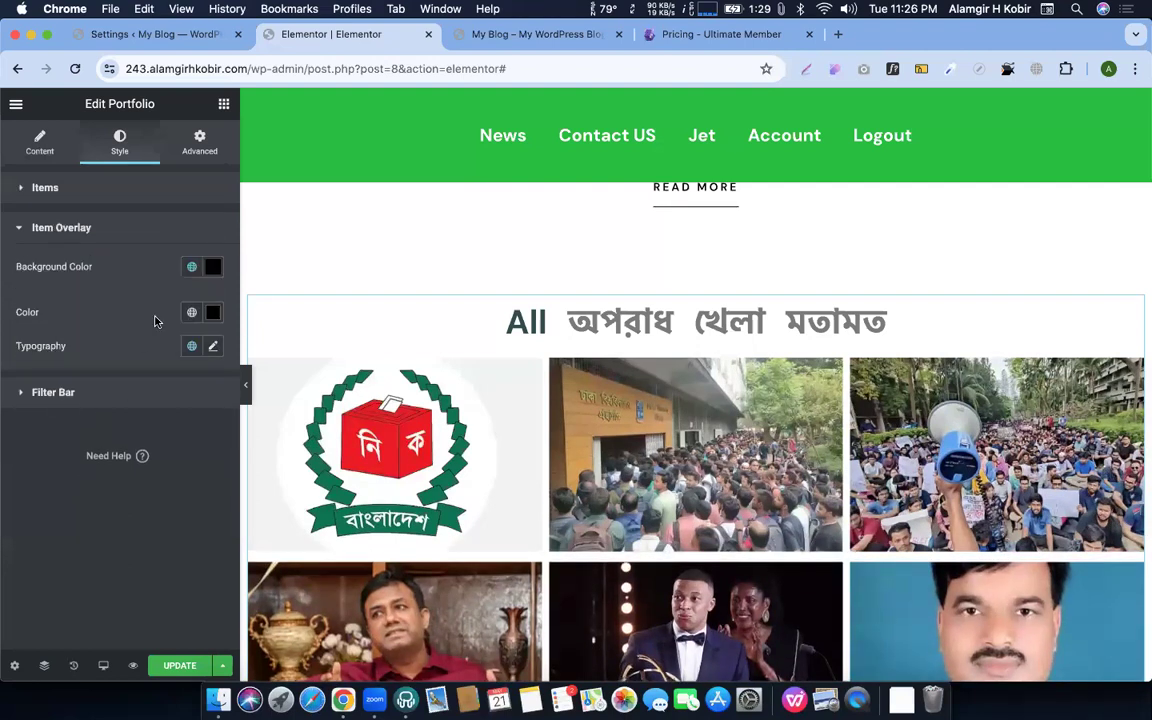
click(60, 396)
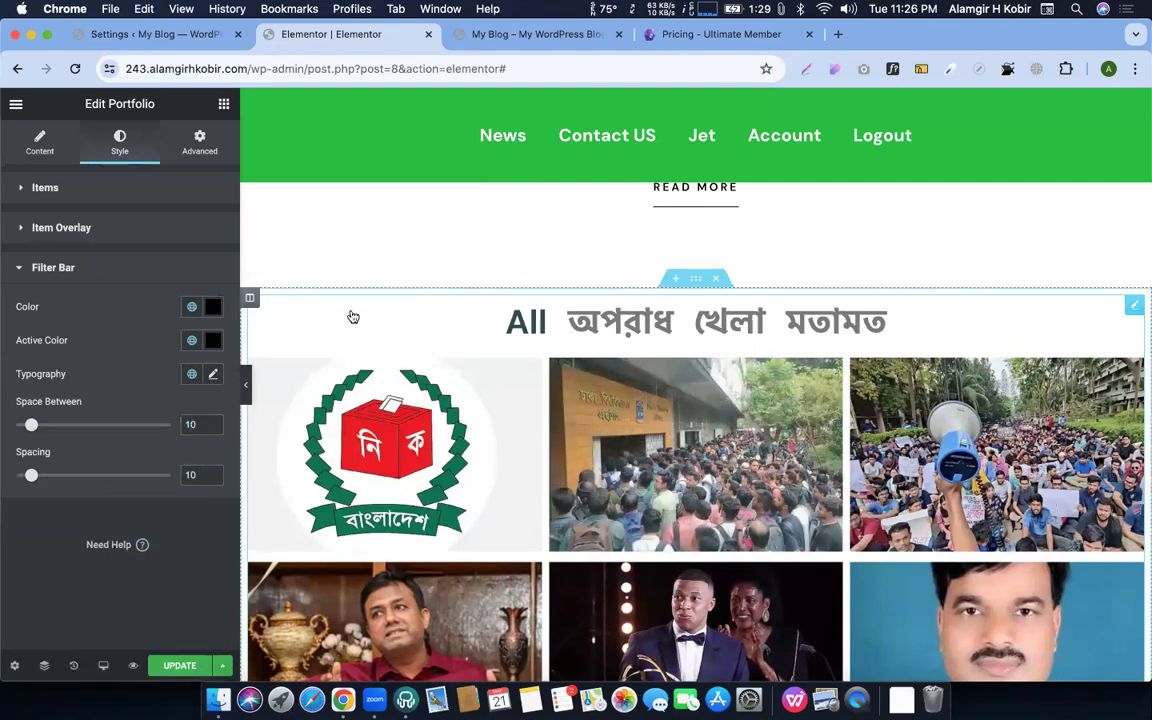
click(42, 156)
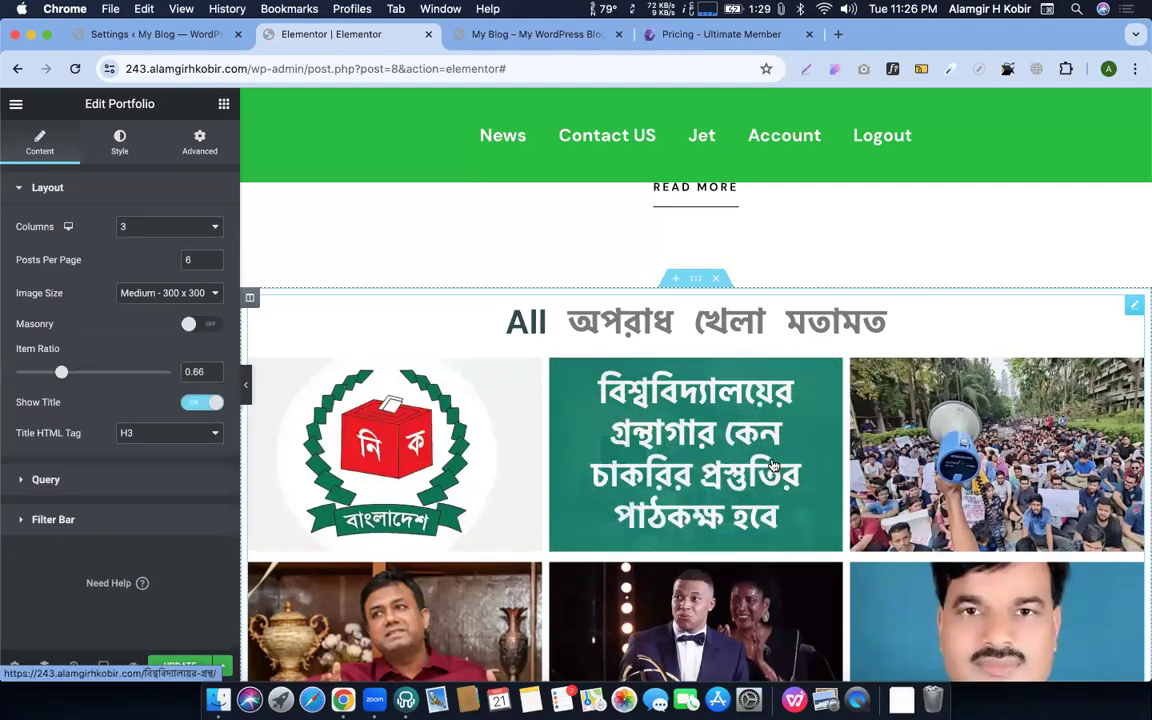
scroll(773, 465, down, 3)
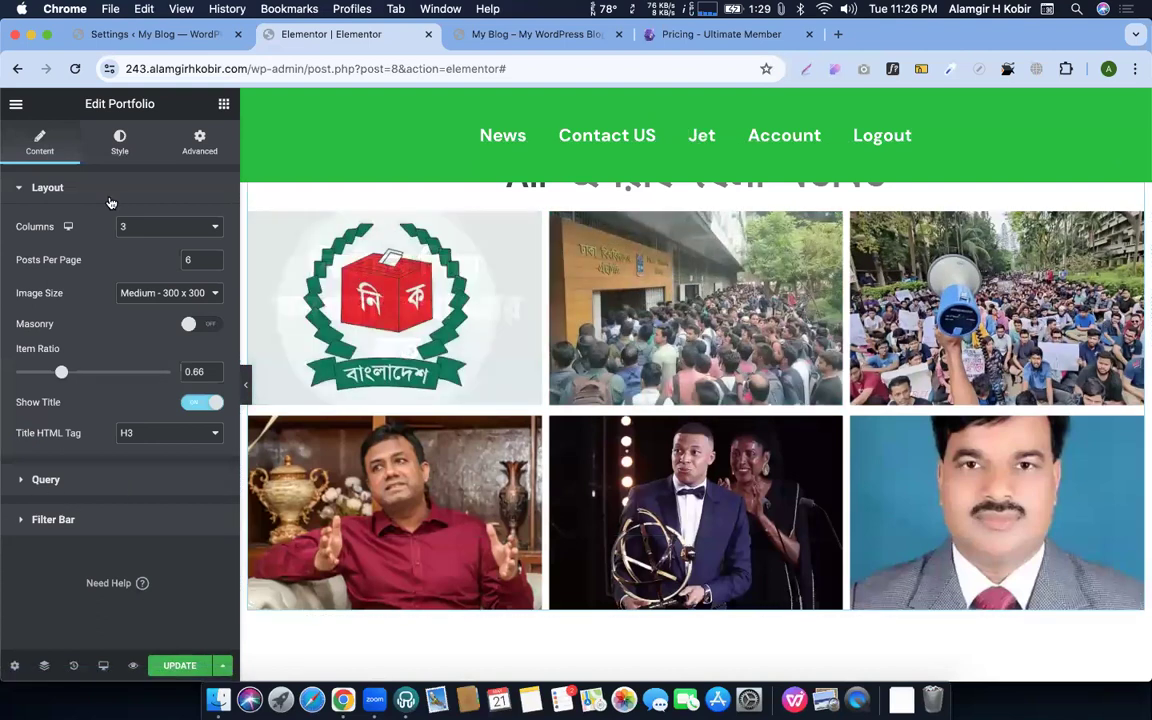
click(117, 136)
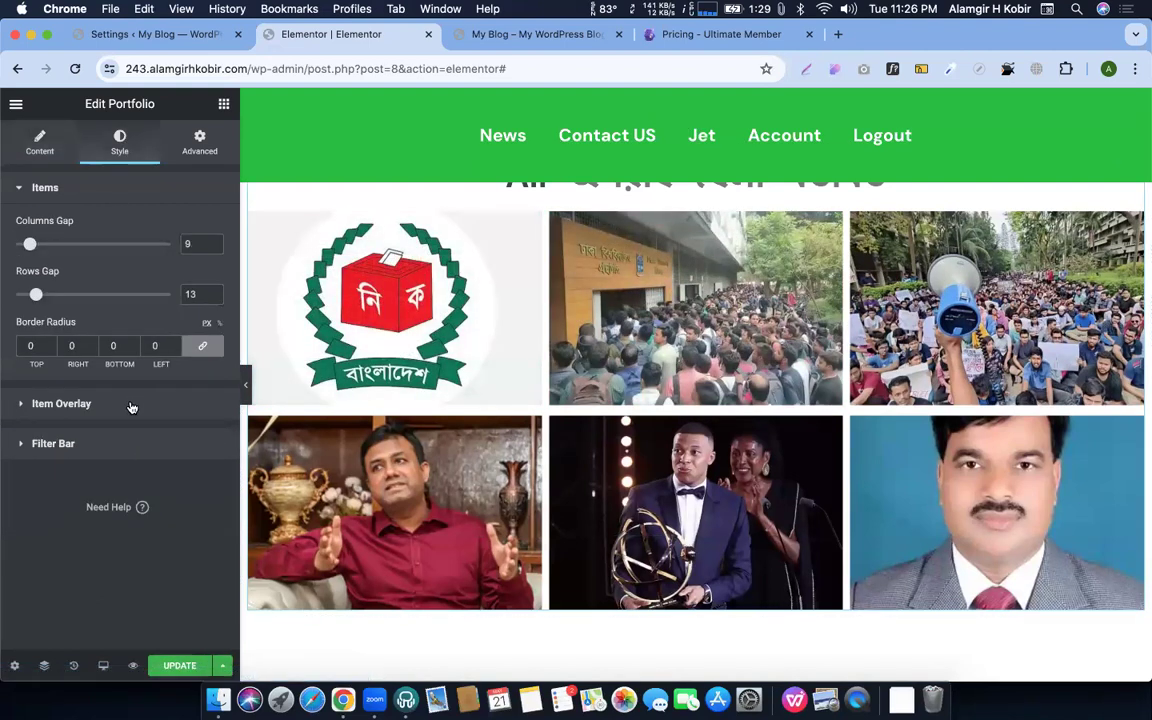
Delete the portfolio grid section from the page
click(222, 106)
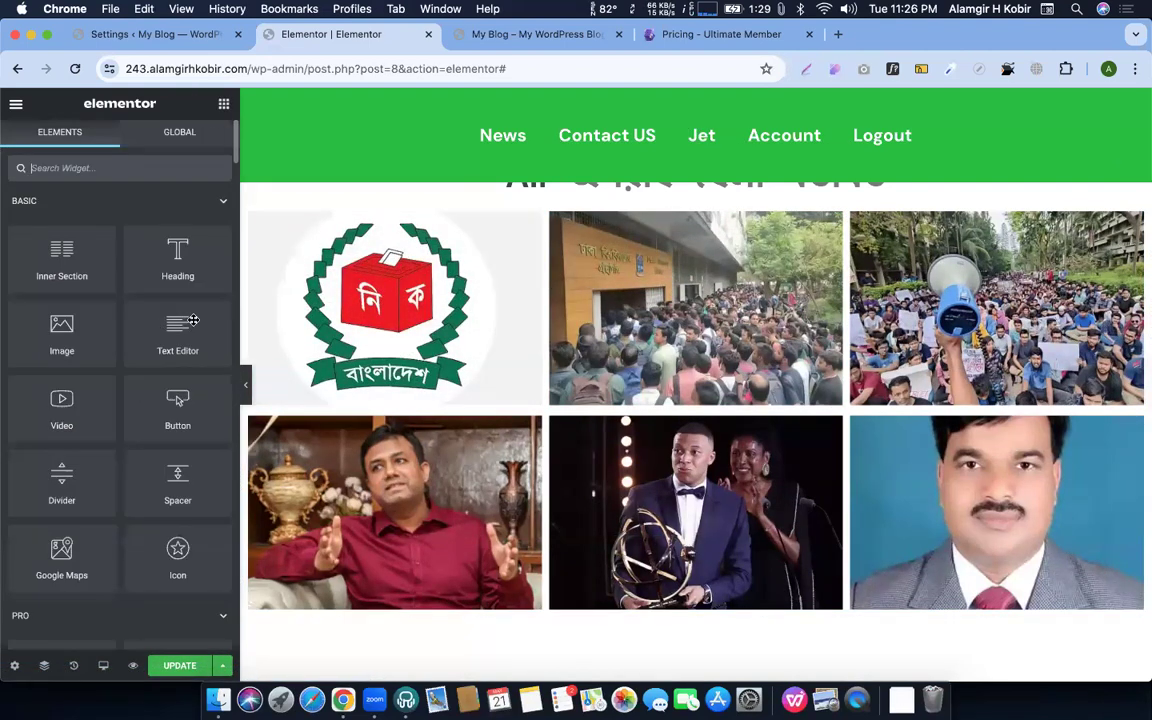
scroll(705, 261, up, 2)
right_click(698, 256)
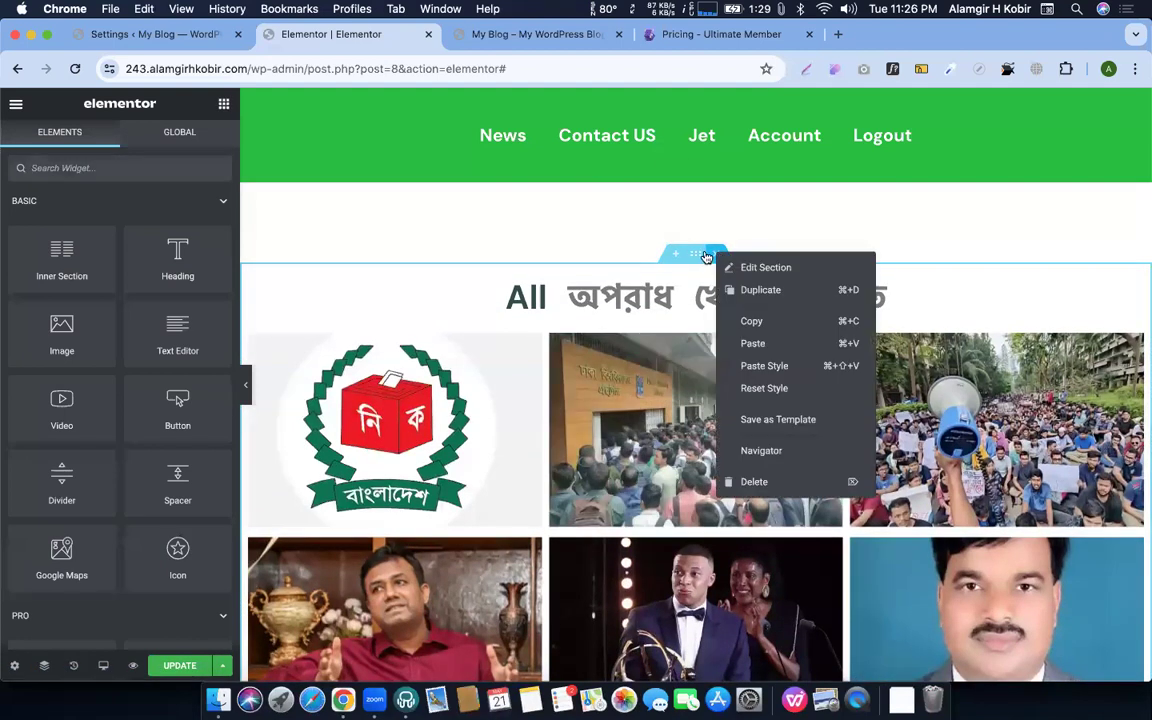
click(698, 256)
key(Delete)
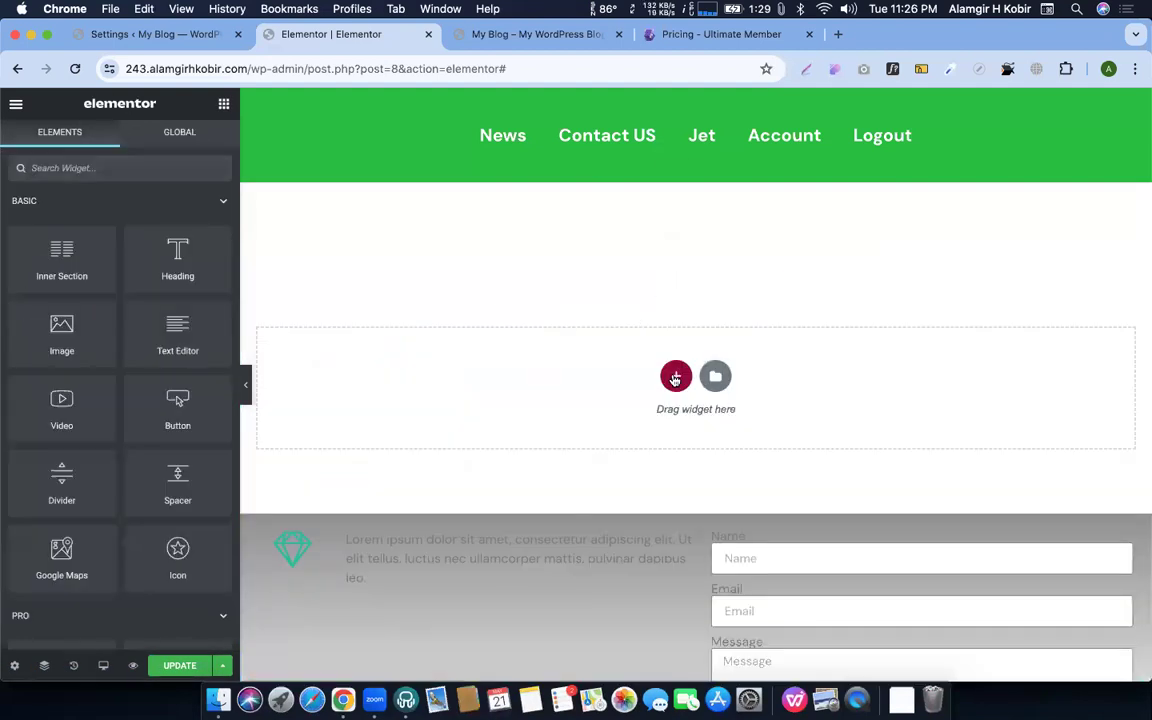
Search 'tab' in the widget panel and drop a Tabs widget into the empty section
scroll(175, 400, down, 5)
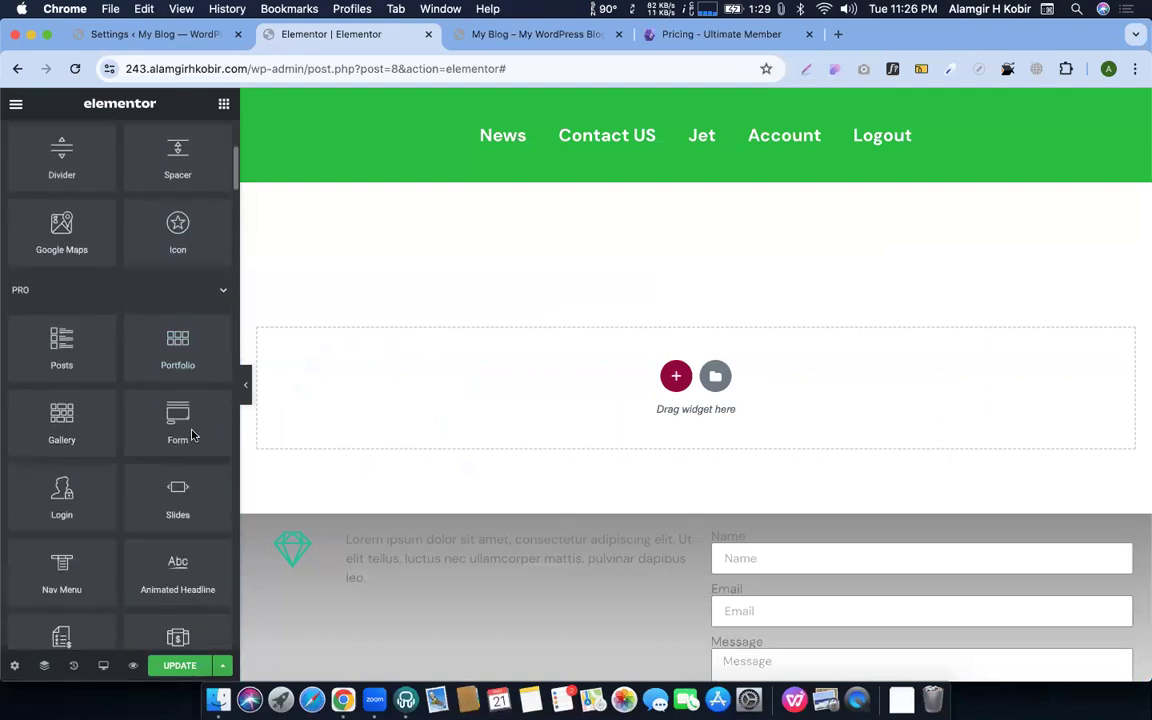
scroll(190, 440, down, 1)
scroll(137, 465, down, 3)
scroll(134, 400, down, 3)
scroll(129, 366, up, 15)
click(96, 165)
text(tab)
drag(68, 222, 573, 373)
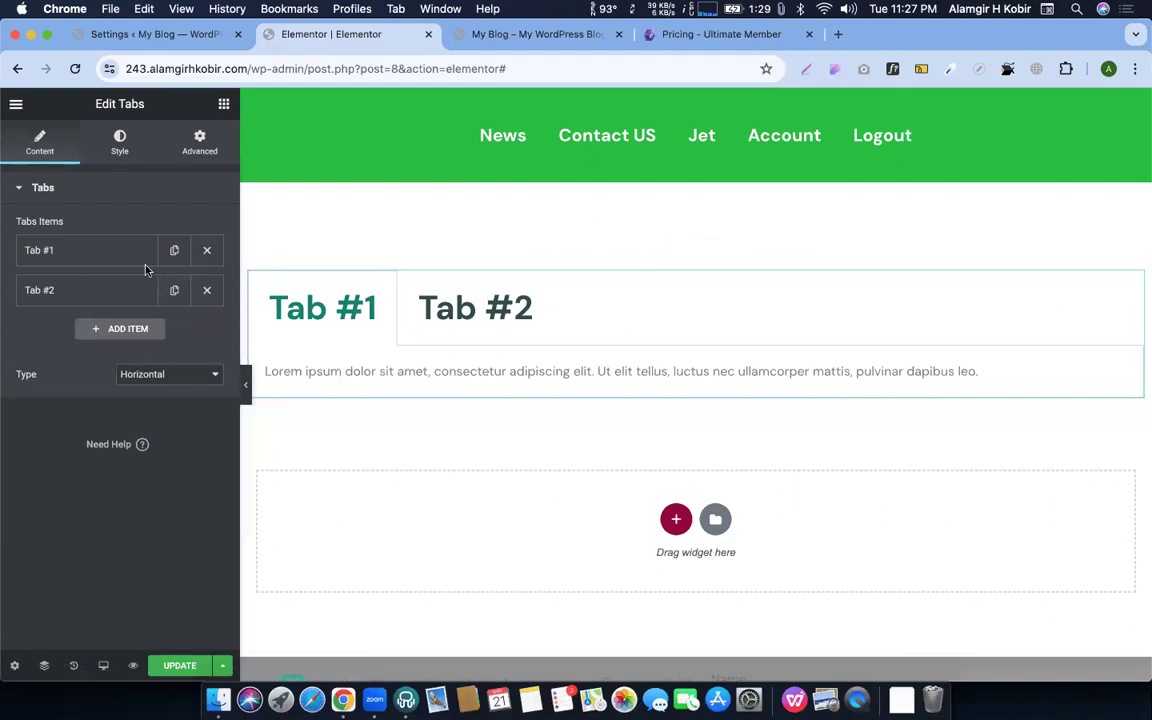
Set the tab title typography size to 24
click(122, 145)
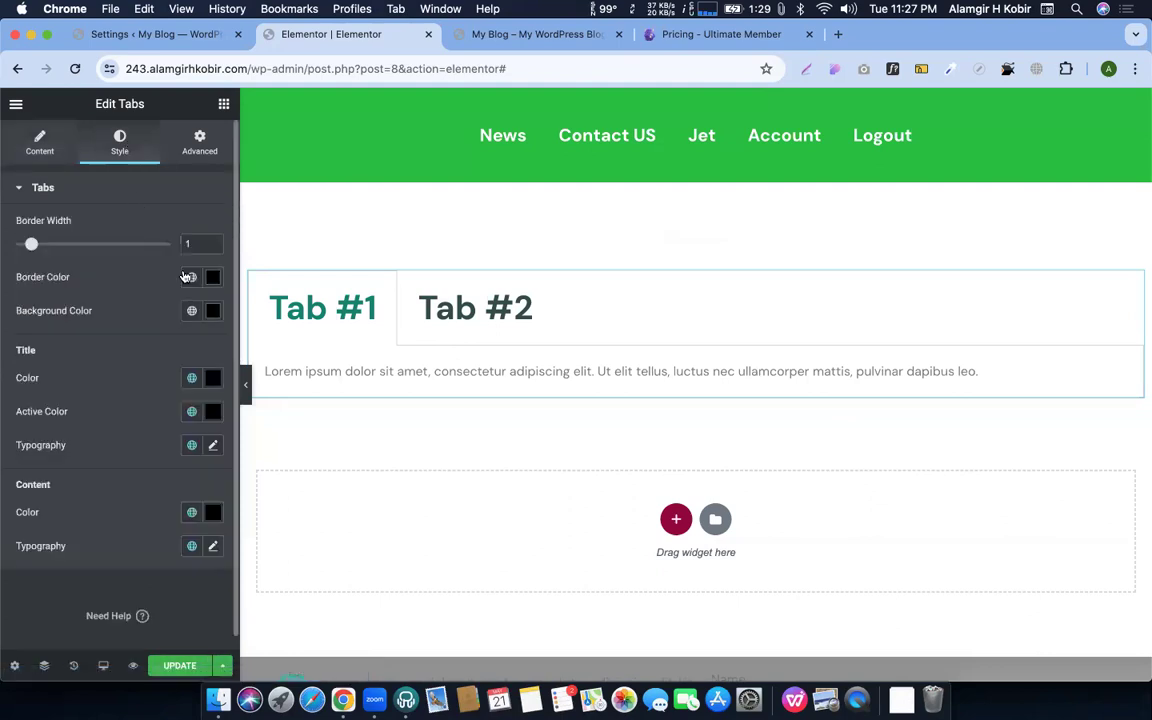
scroll(113, 512, down, 1)
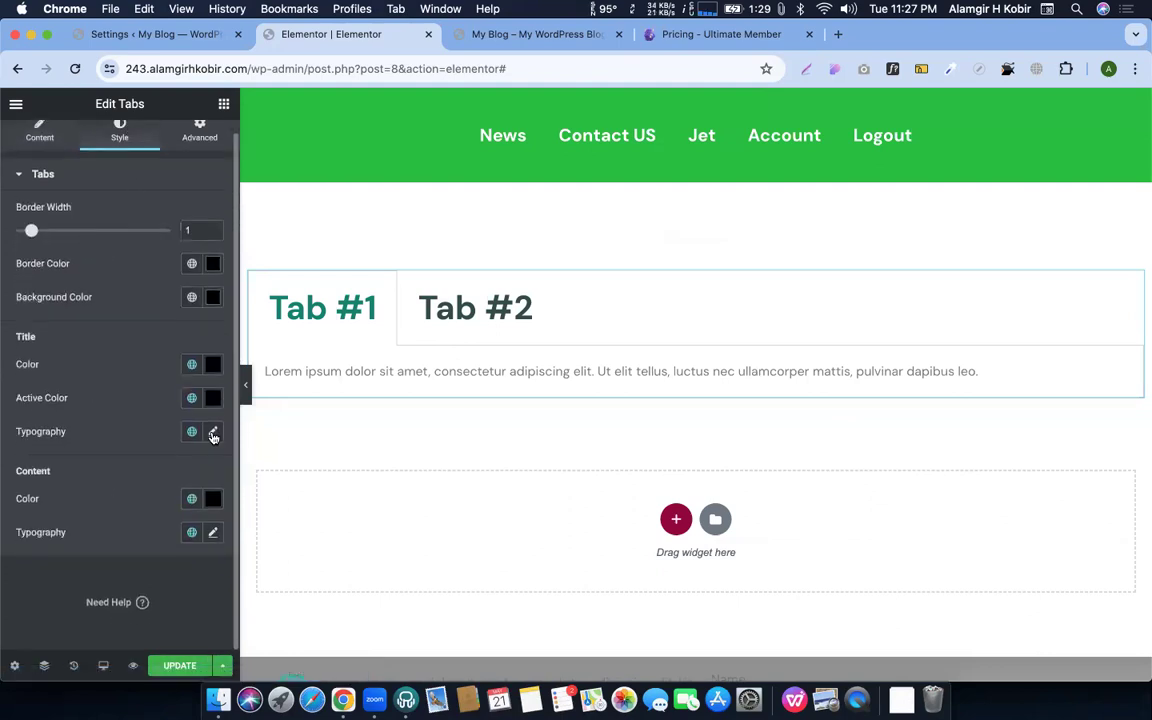
click(212, 433)
drag(54, 569, 41, 568)
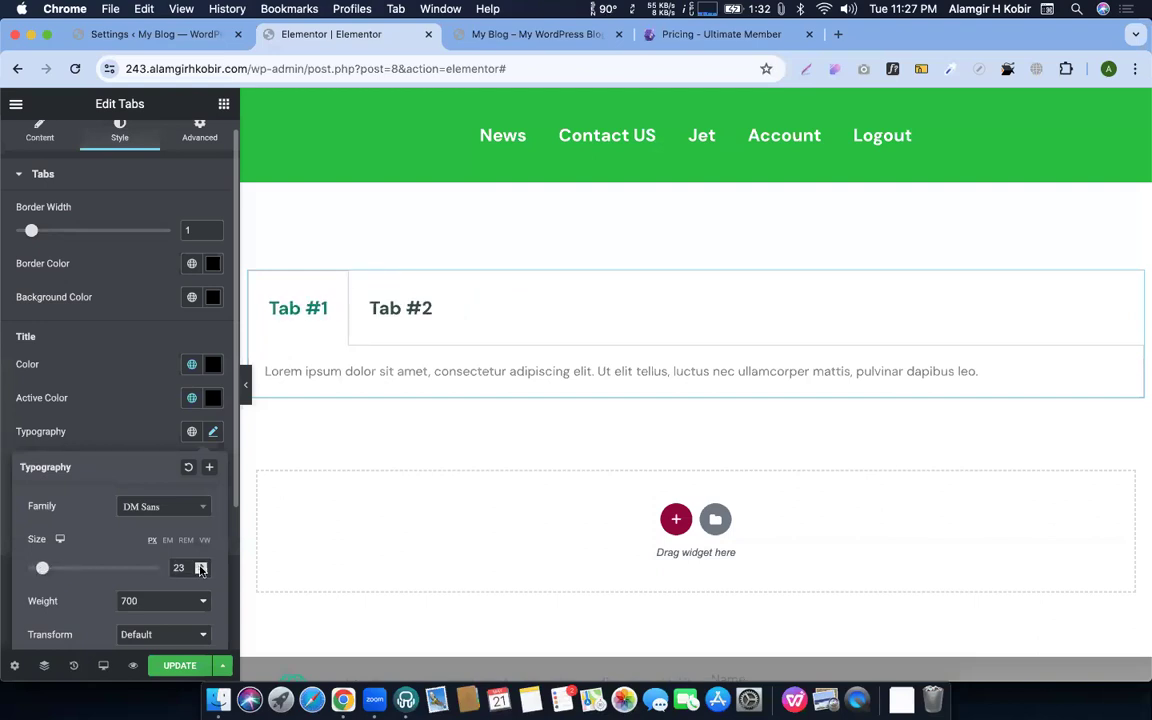
click(201, 566)
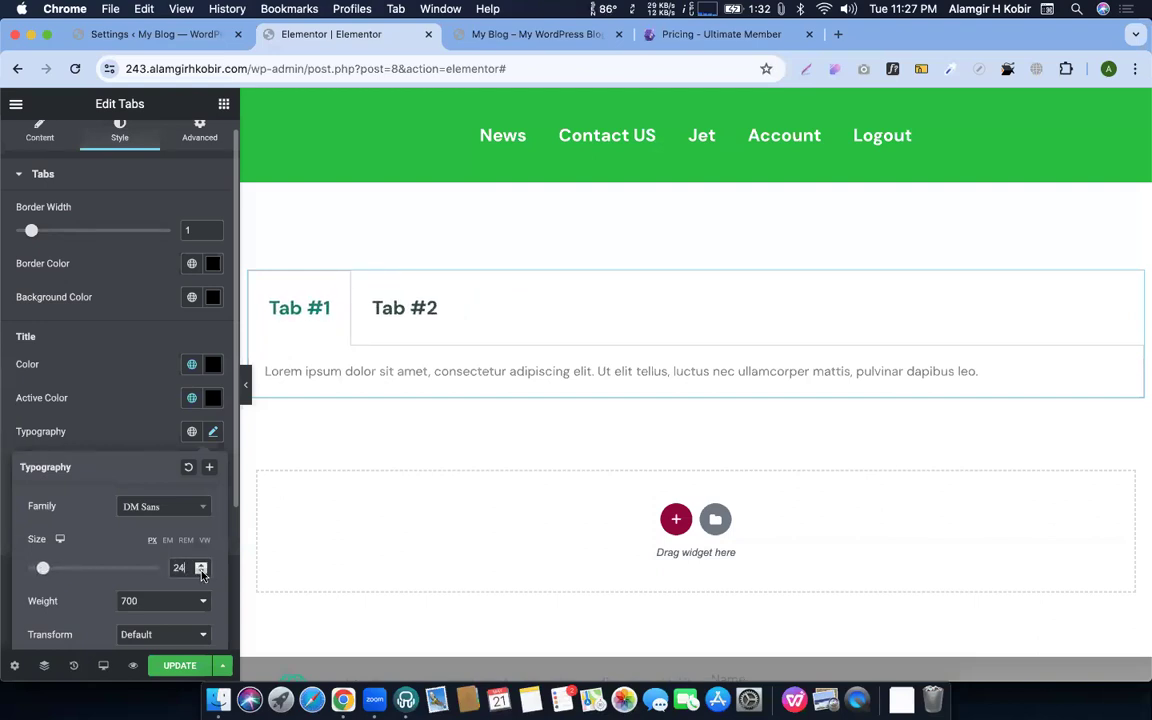
Open Tab #1's title and content settings in the Content tab
click(40, 140)
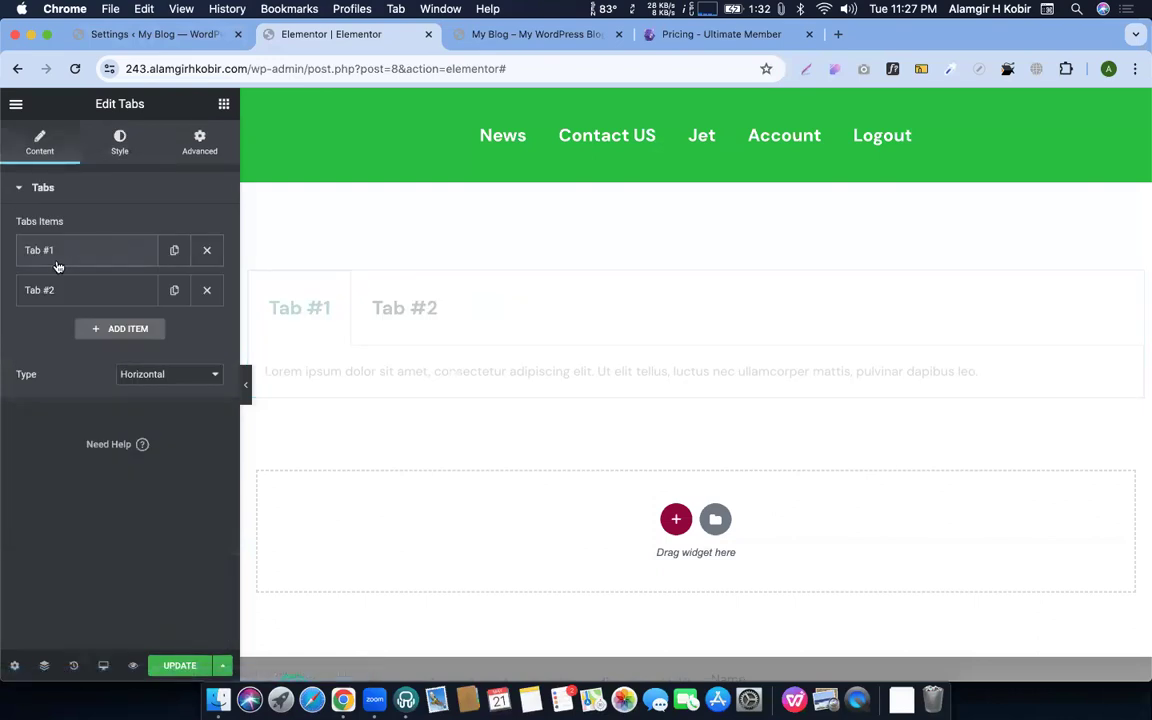
click(58, 258)
click(87, 253)
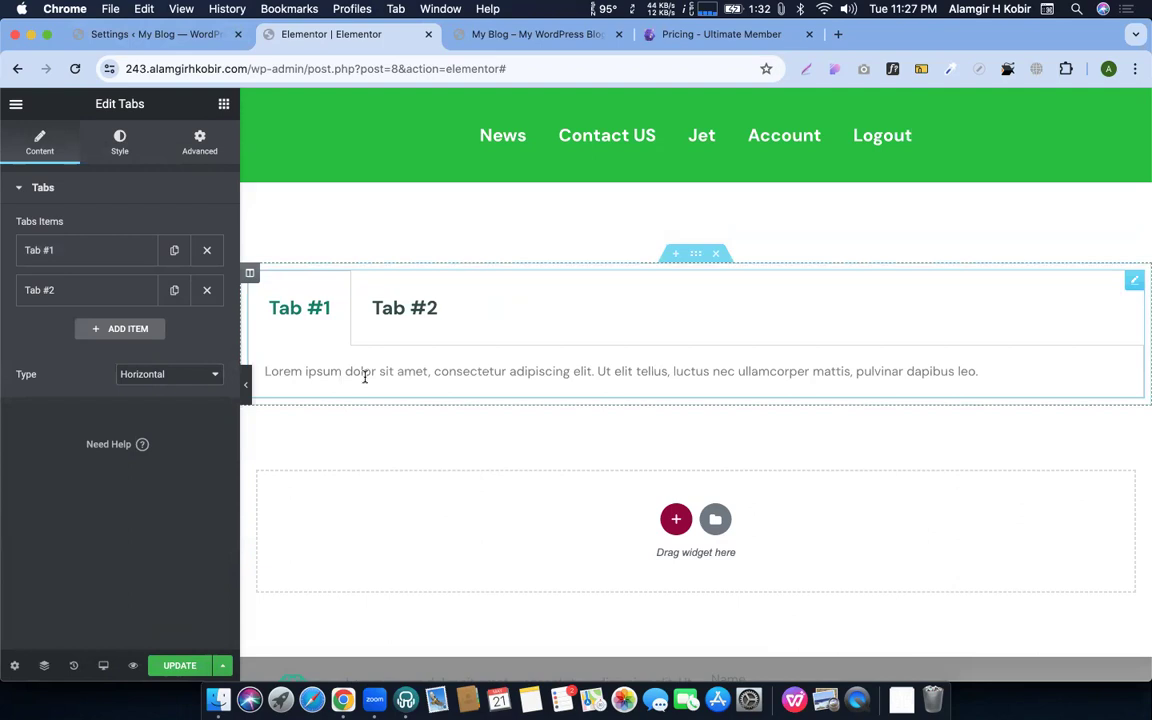
click(97, 254)
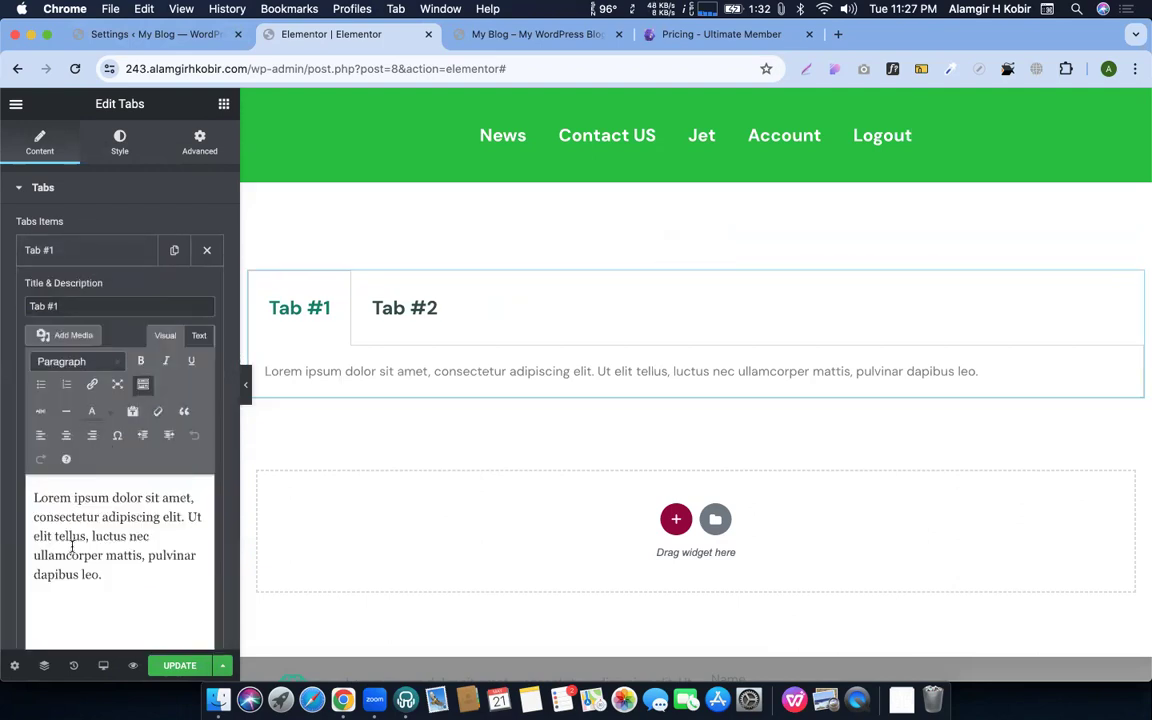
scroll(642, 445, down, 4)
Add a single-column section holding an inner section with three columns, duplicated into a second row
click(674, 311)
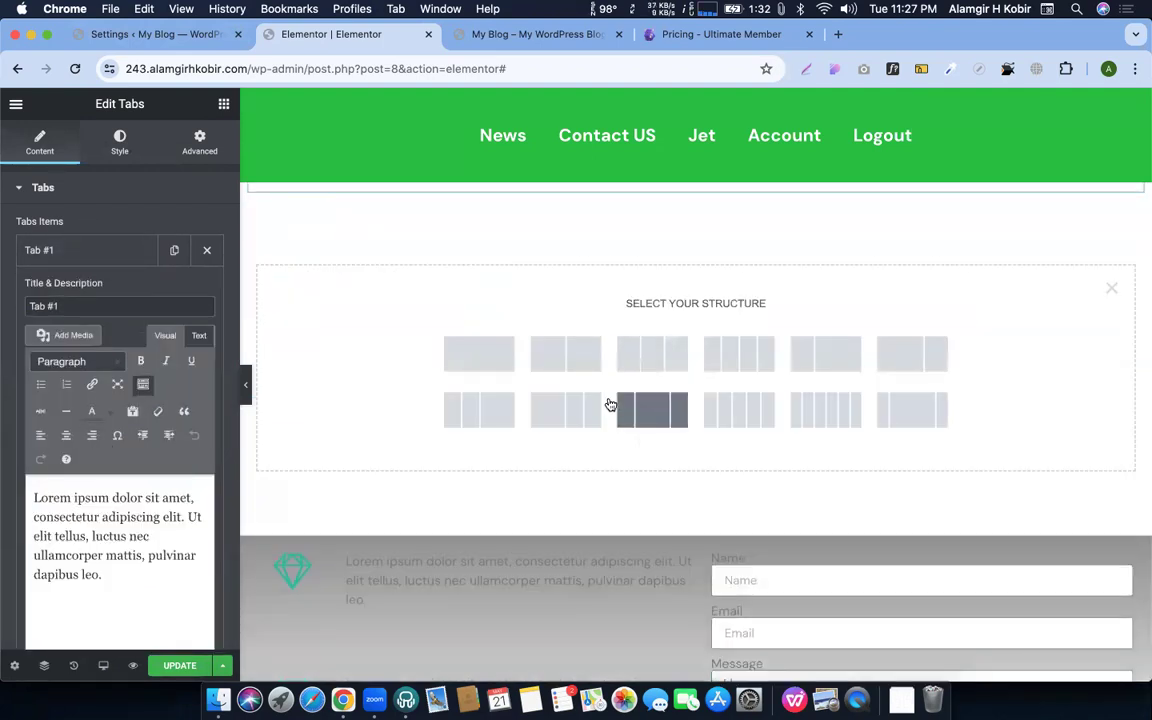
scroll(609, 404, up, 3)
click(498, 500)
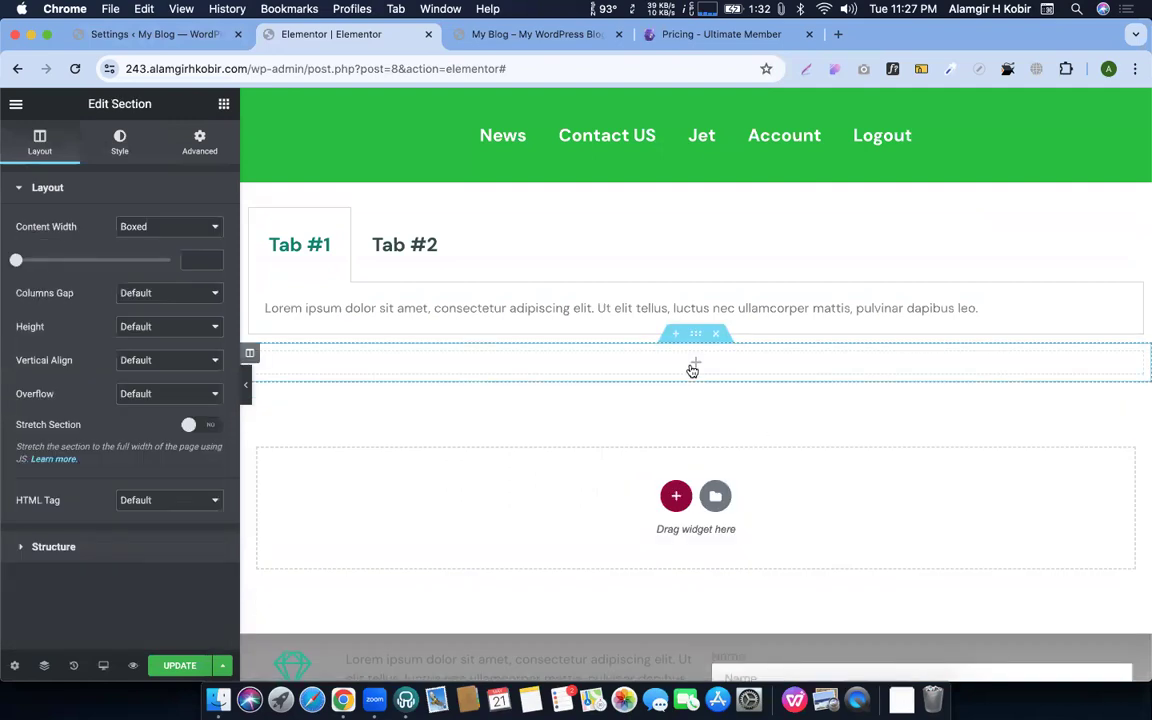
click(640, 369)
drag(61, 258, 705, 377)
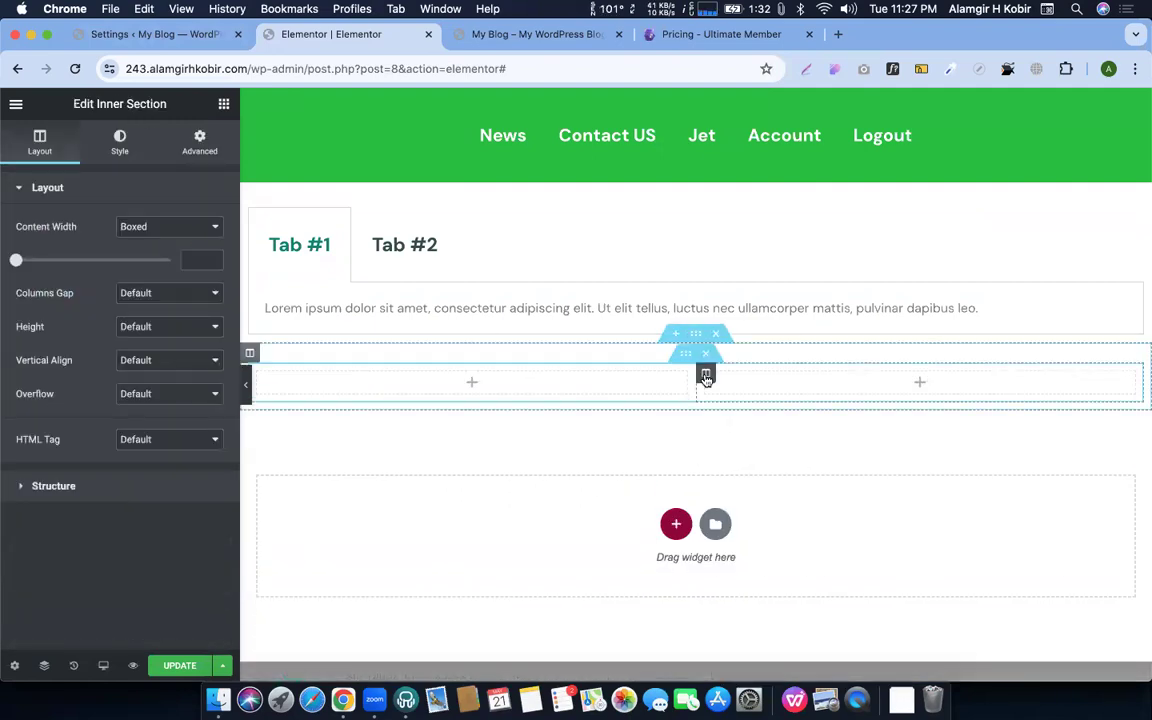
right_click(705, 377)
click(750, 411)
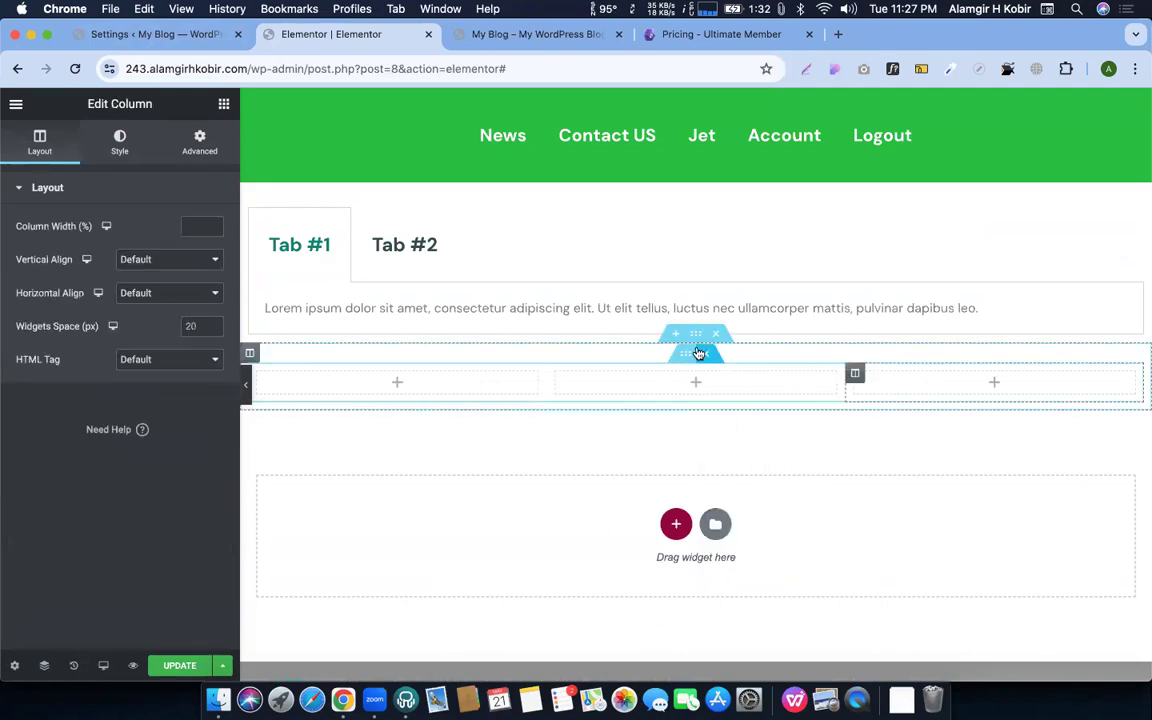
right_click(699, 353)
click(727, 389)
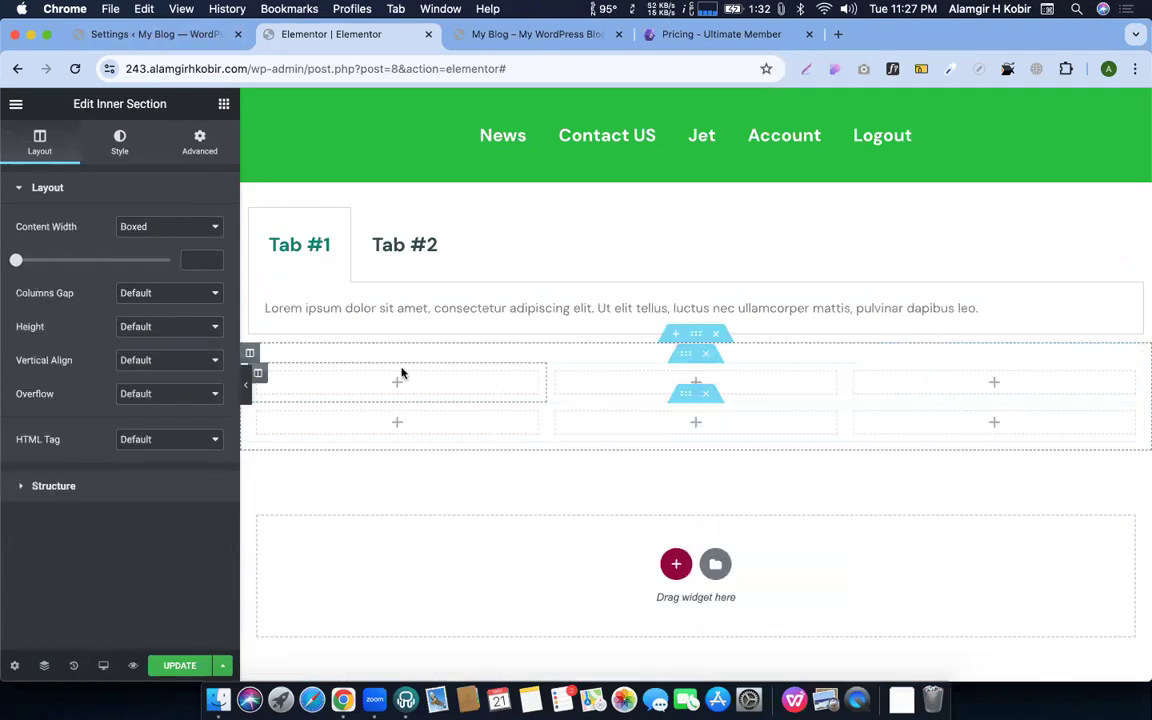
Place an Image widget in the first column showing the election logo
drag(63, 328, 396, 389)
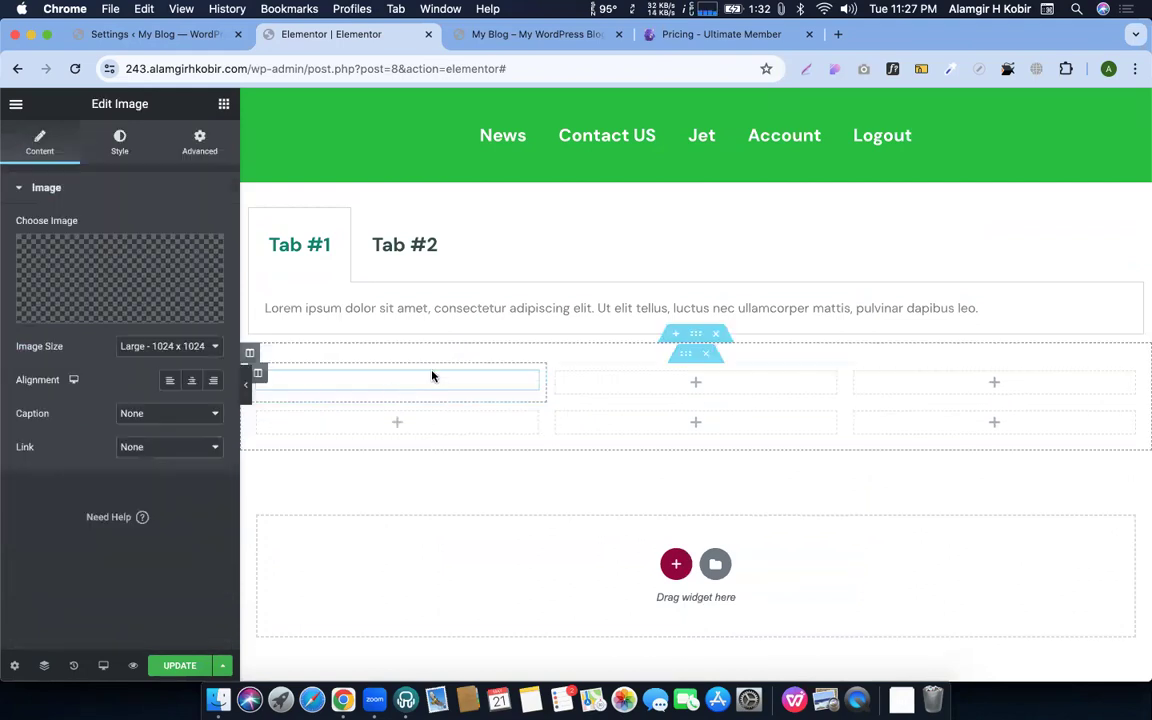
click(118, 275)
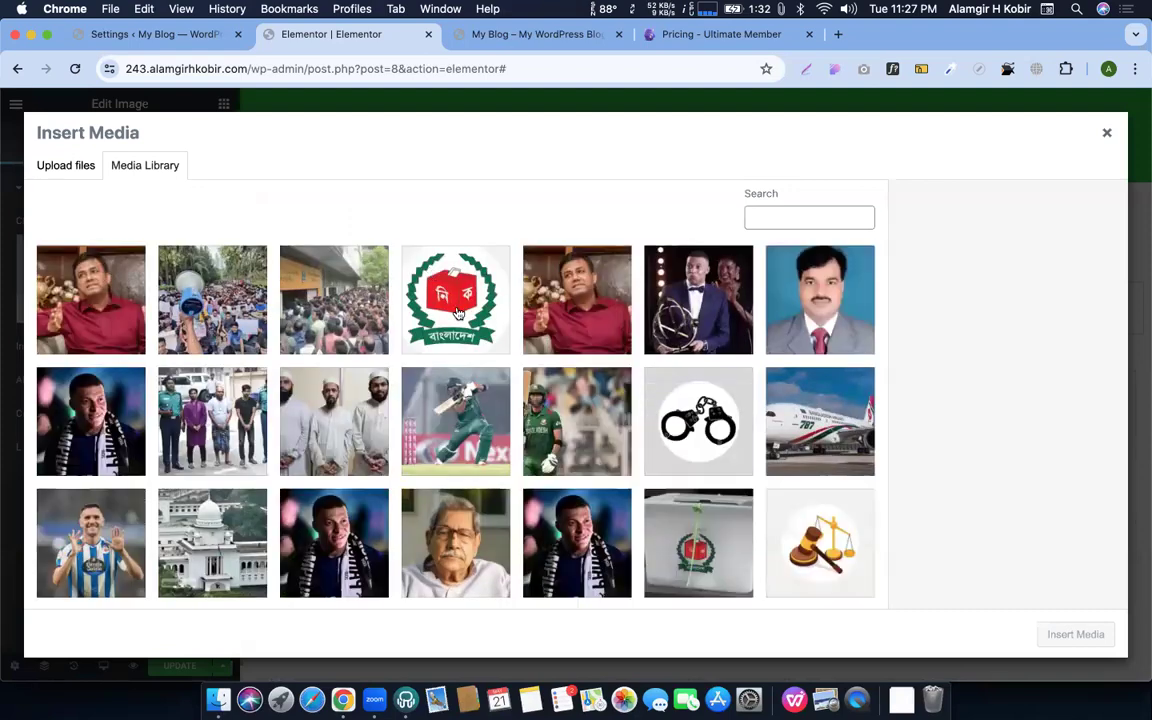
click(430, 272)
click(1075, 635)
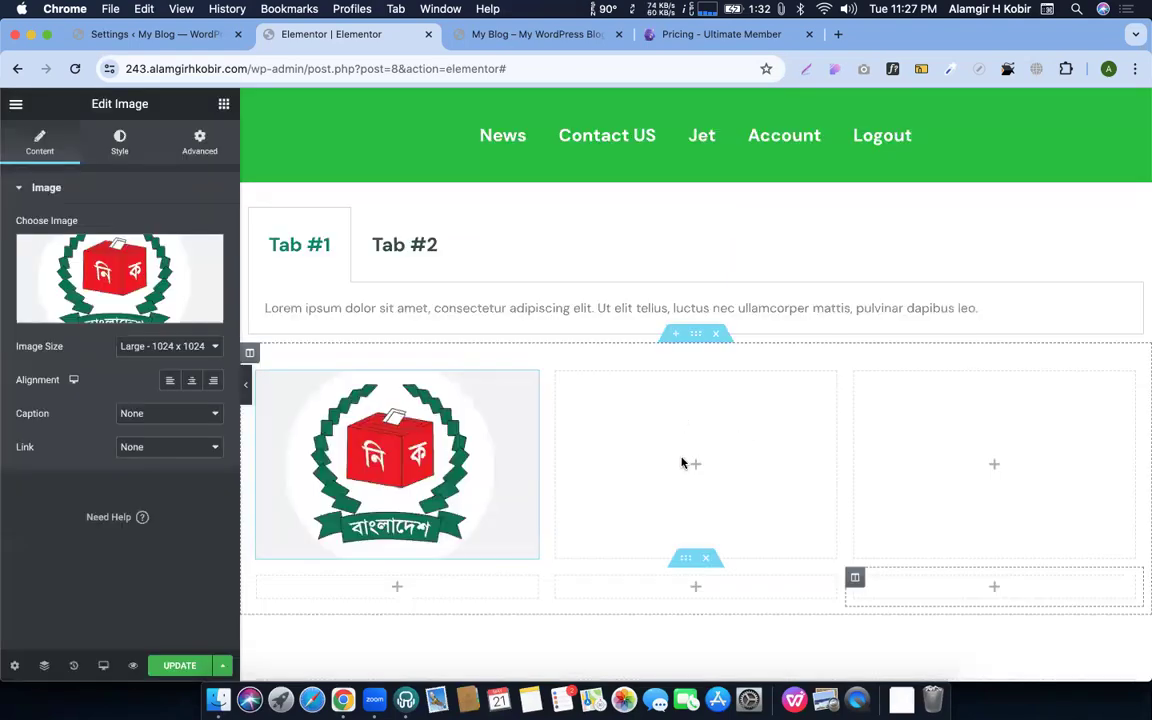
Duplicate the election logo into the second and third columns
right_click(410, 457)
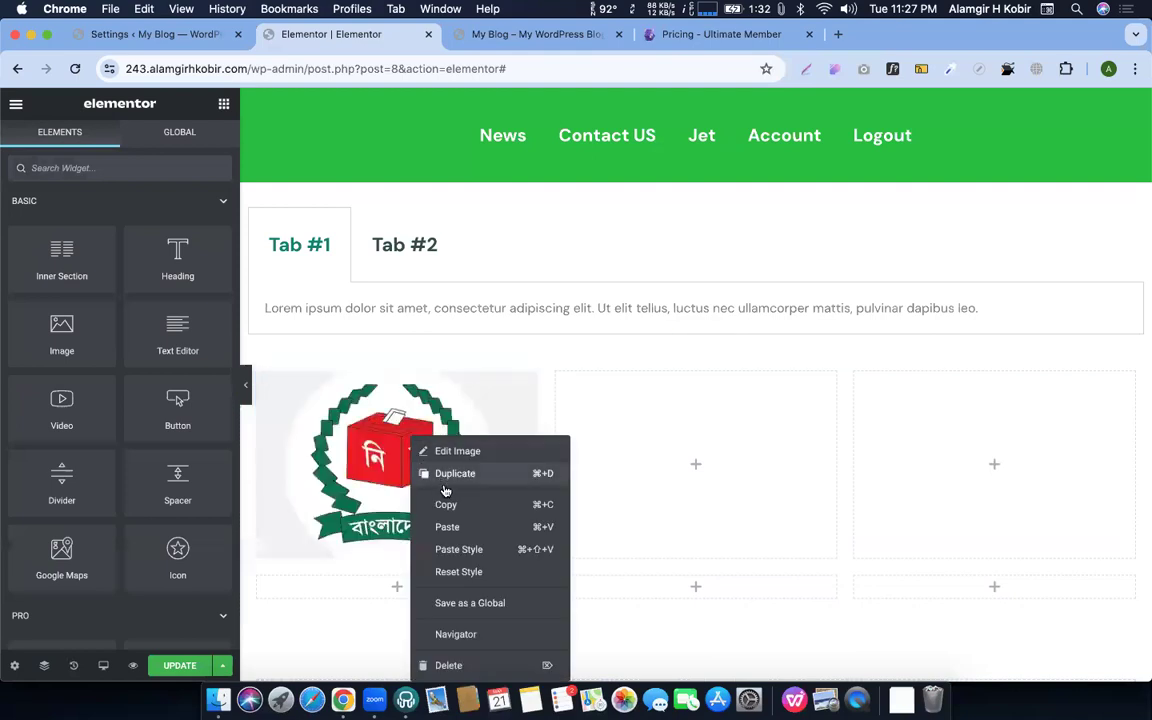
click(462, 473)
drag(465, 419, 695, 462)
right_click(811, 437)
click(835, 450)
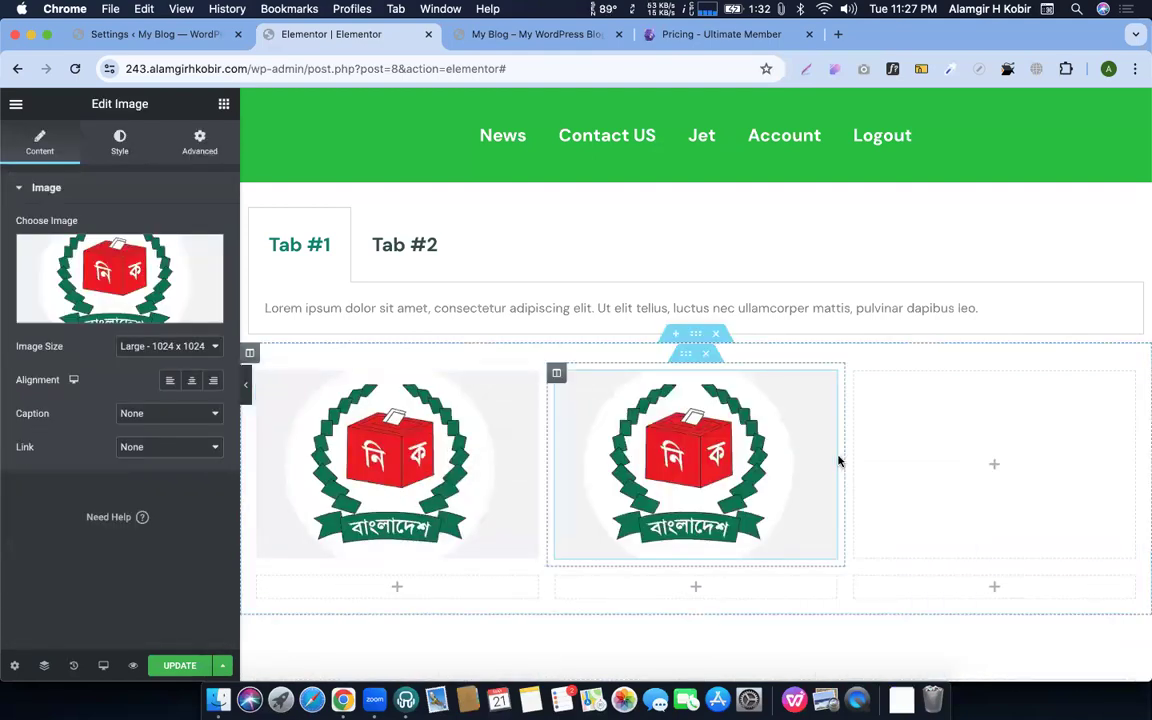
right_click(745, 437)
click(778, 472)
drag(720, 447, 982, 450)
scroll(660, 437, down, 5)
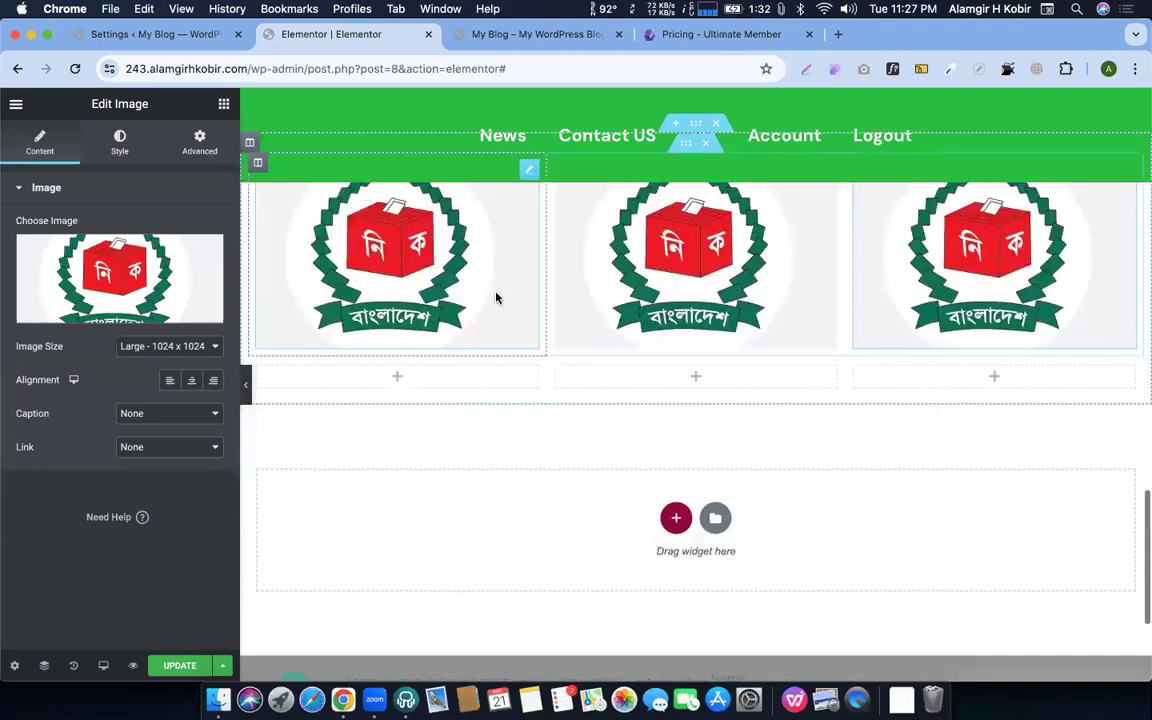
scroll(689, 311, up, 4)
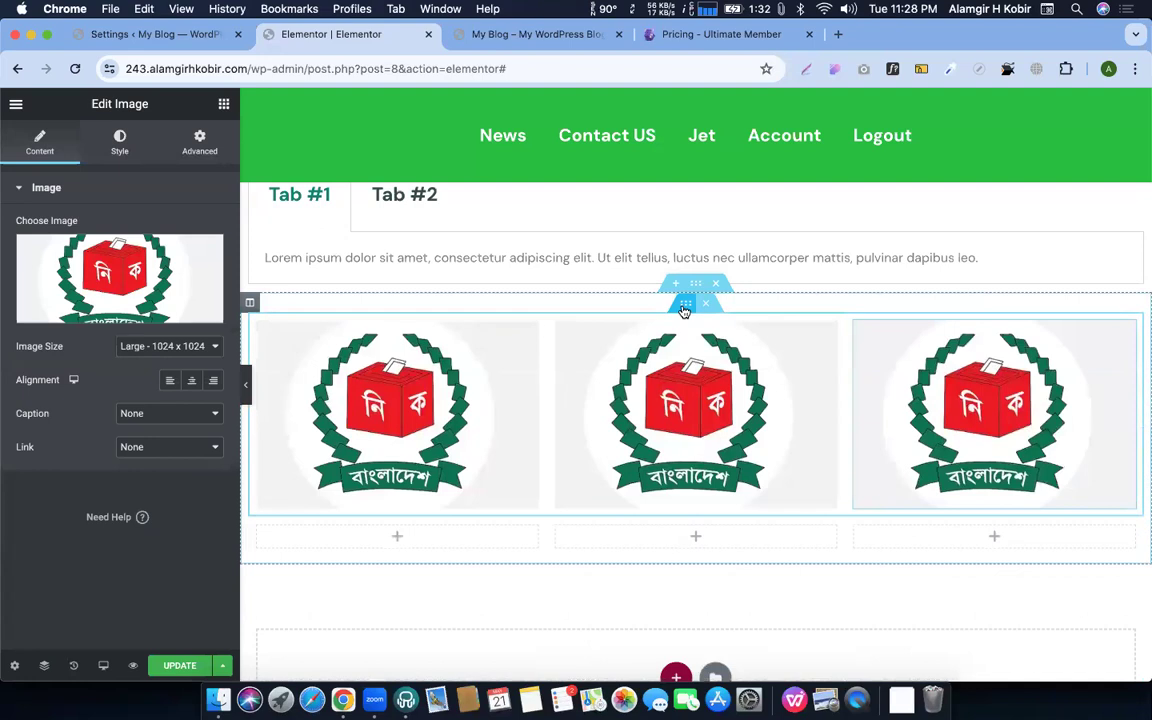
Duplicate the three-logo row to create a second row of logos
right_click(682, 305)
click(728, 344)
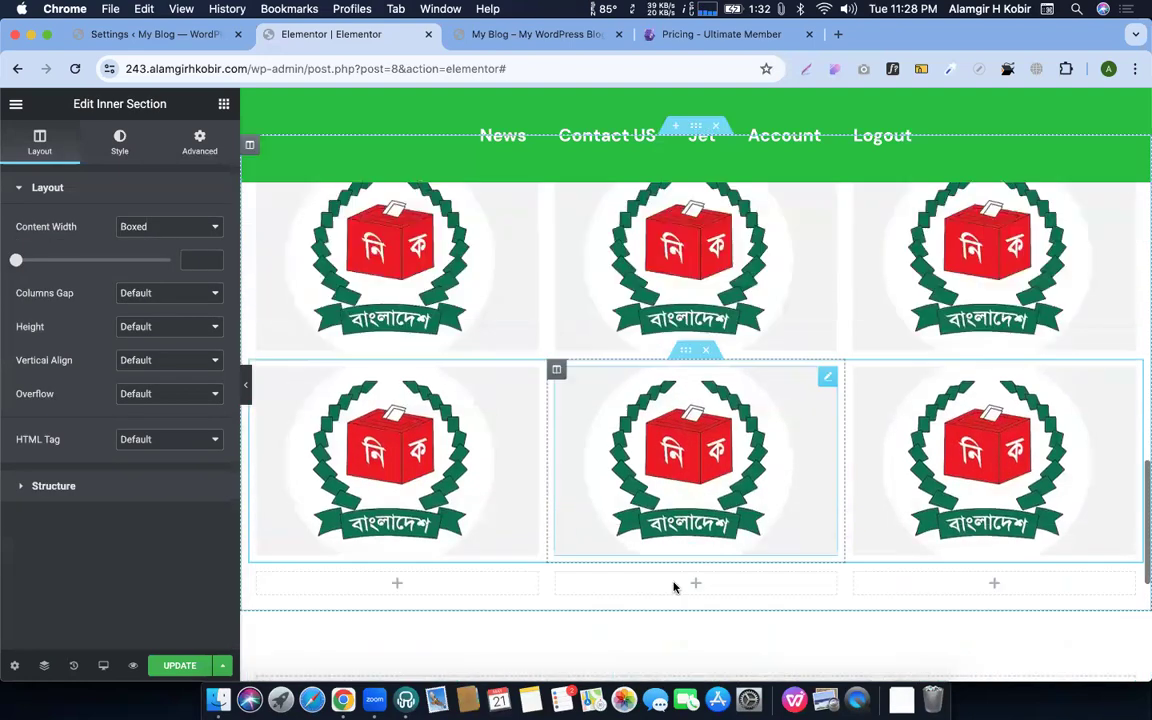
scroll(789, 416, up, 4)
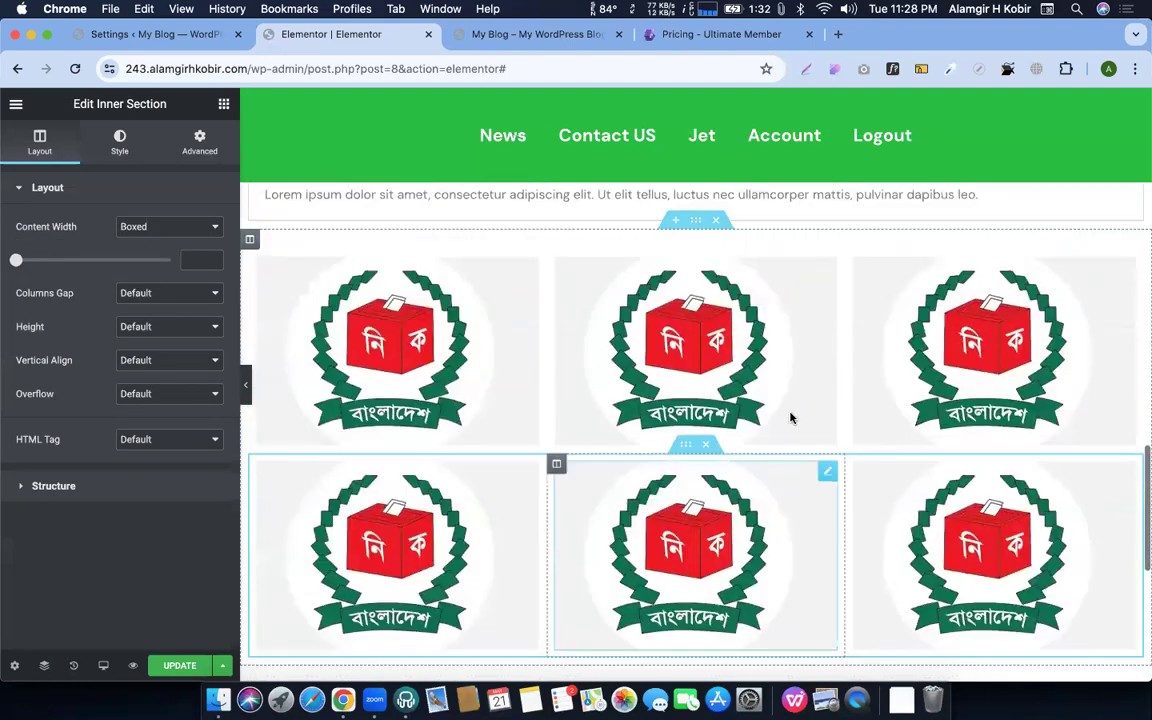
scroll(386, 292, up, 3)
scroll(723, 530, down, 5)
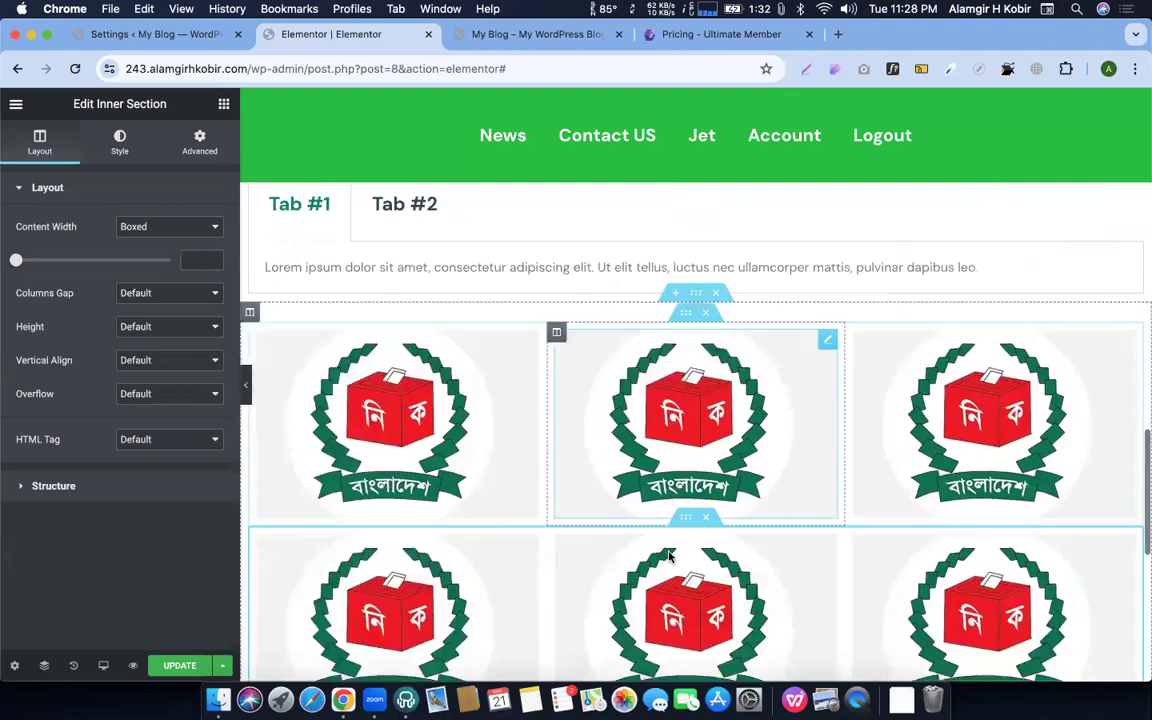
scroll(663, 527, up, 5)
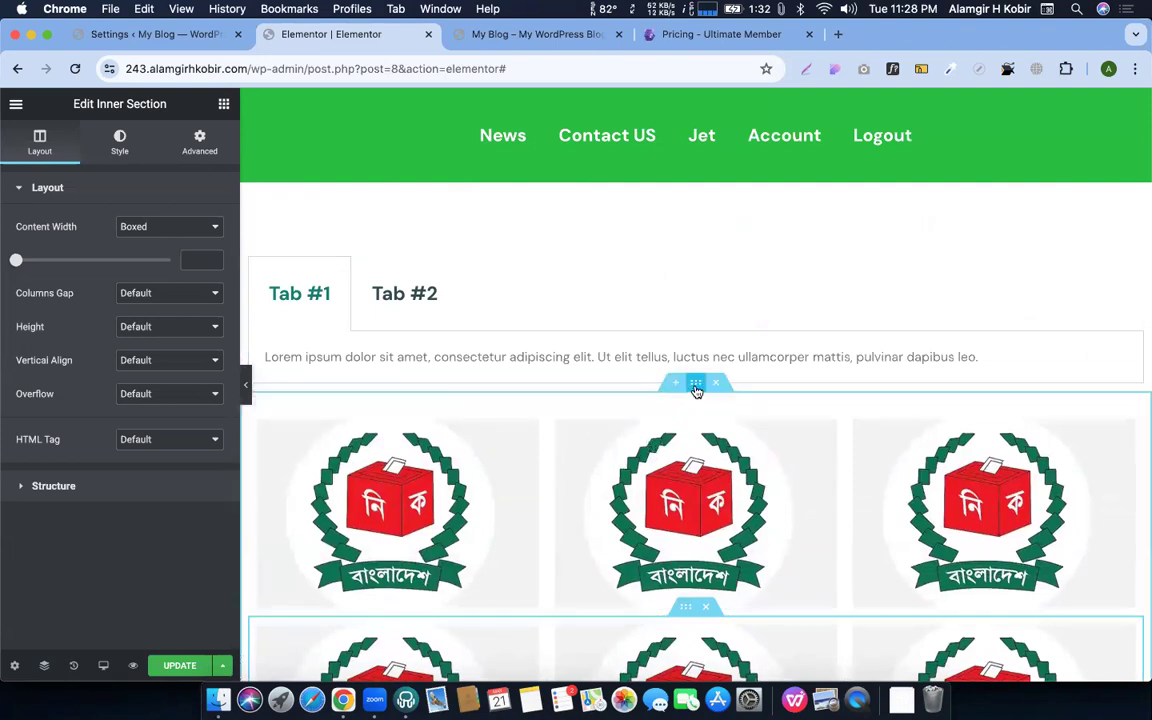
Save the image-grid section as template 'tab 01 home page' and close the Library
right_click(697, 391)
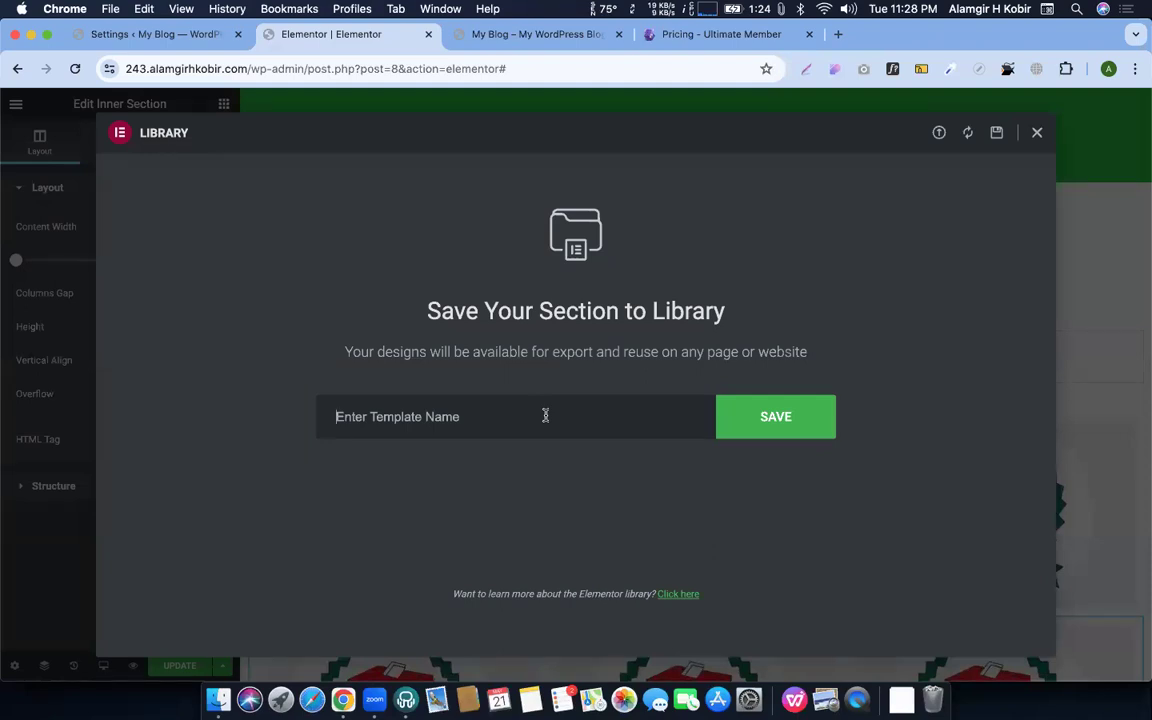
text(tab 01 home page)
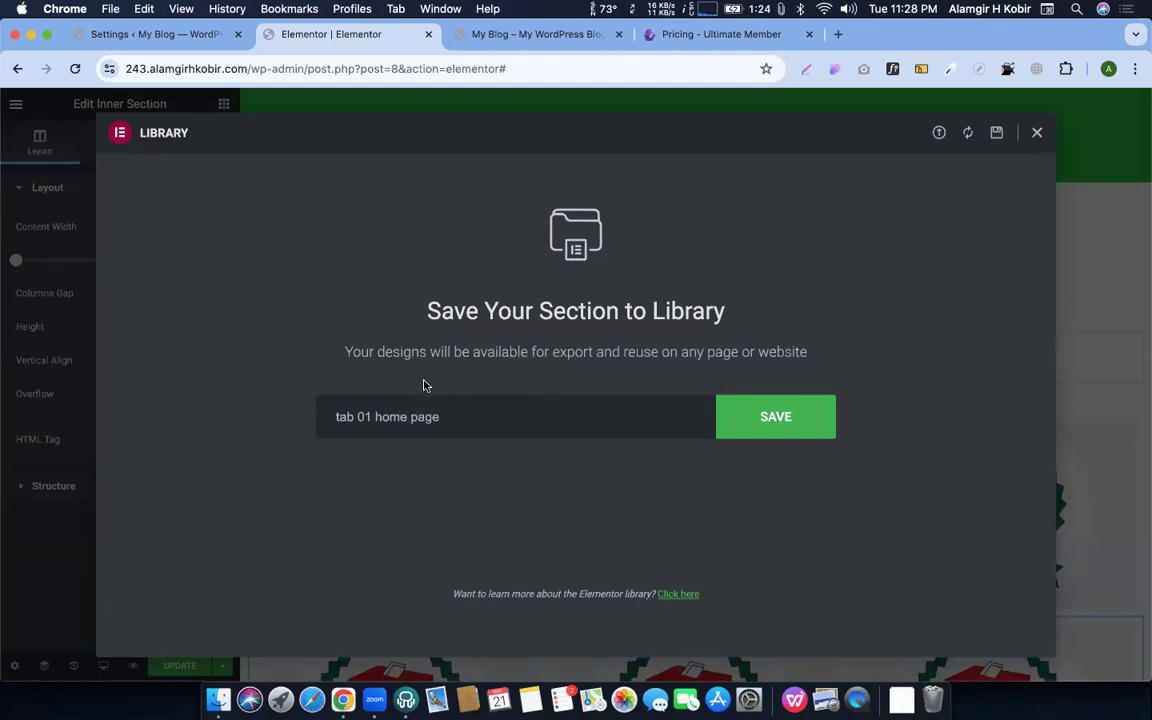
click(805, 410)
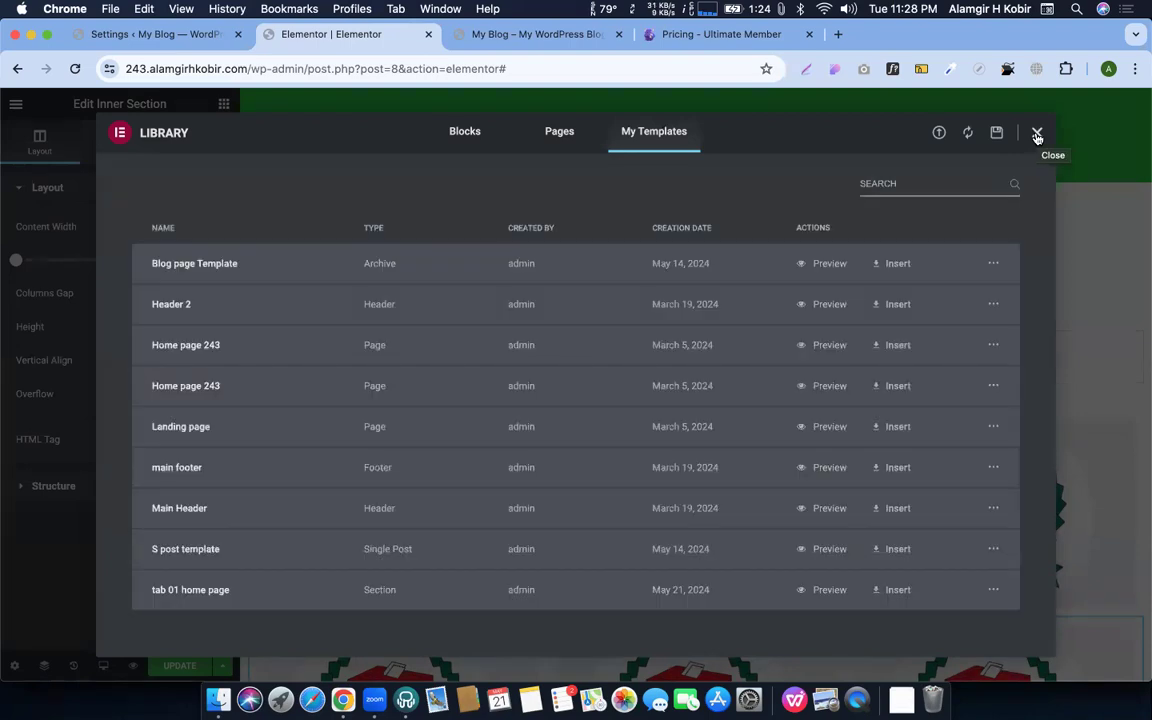
click(1037, 135)
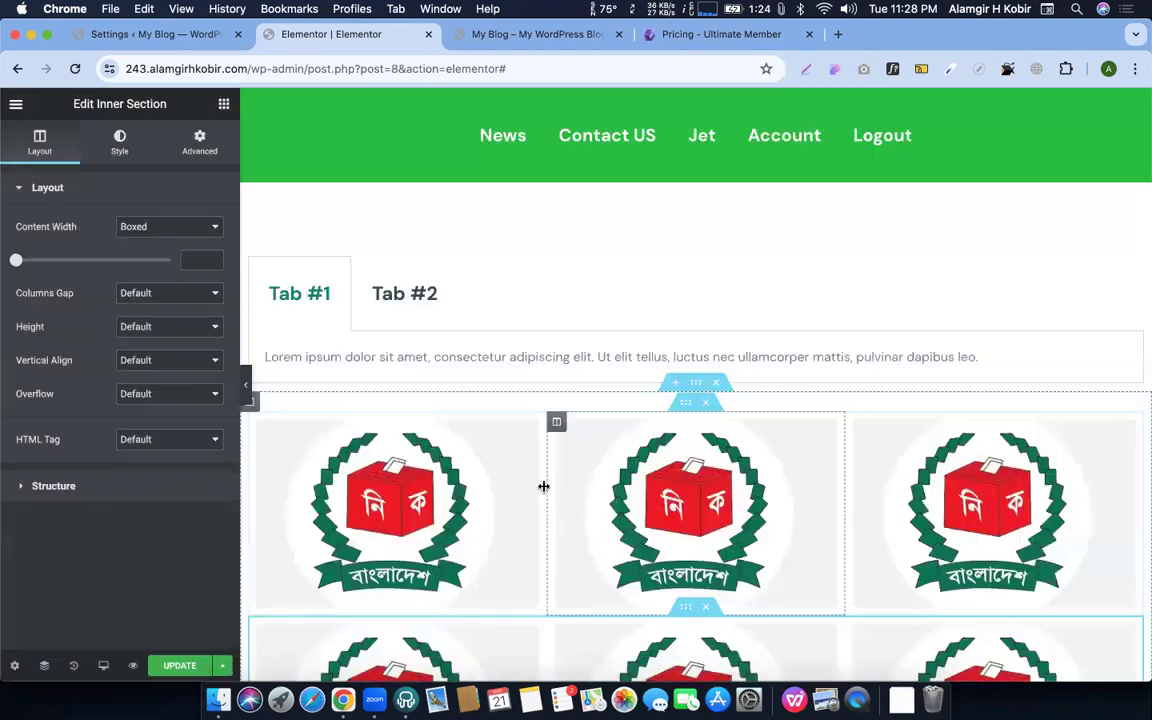
Fill the grid's first row with the cricket player, crowd and courthouse photos
click(460, 470)
click(121, 269)
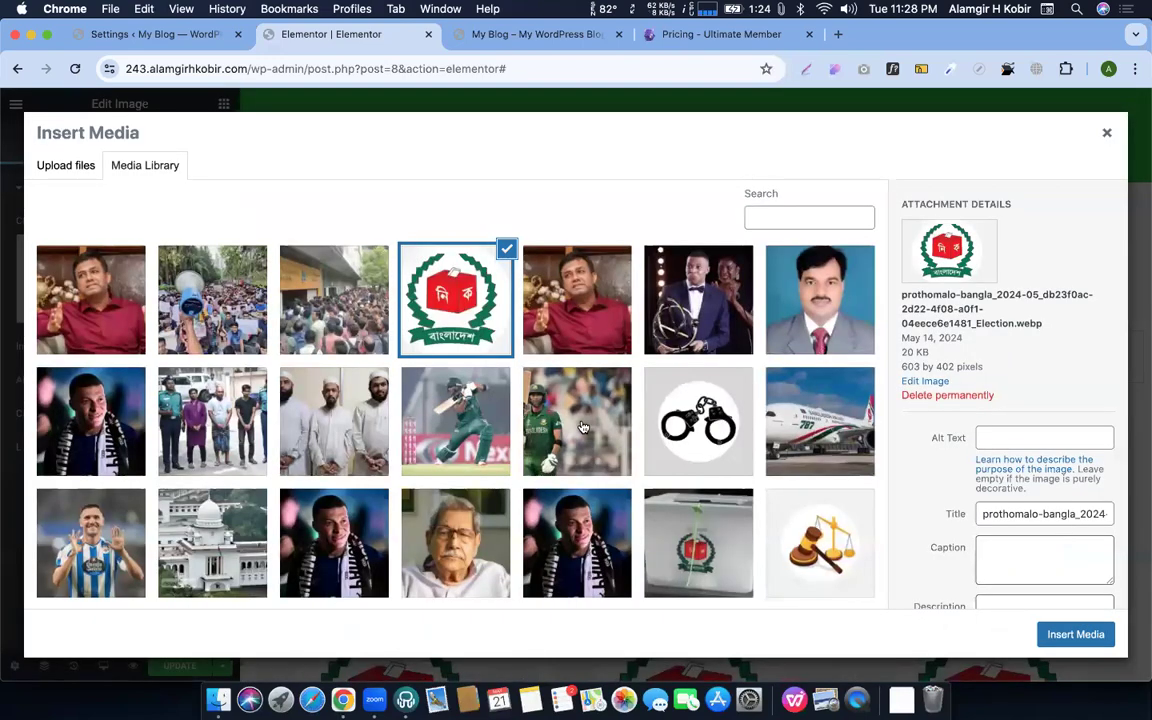
click(583, 427)
click(1075, 635)
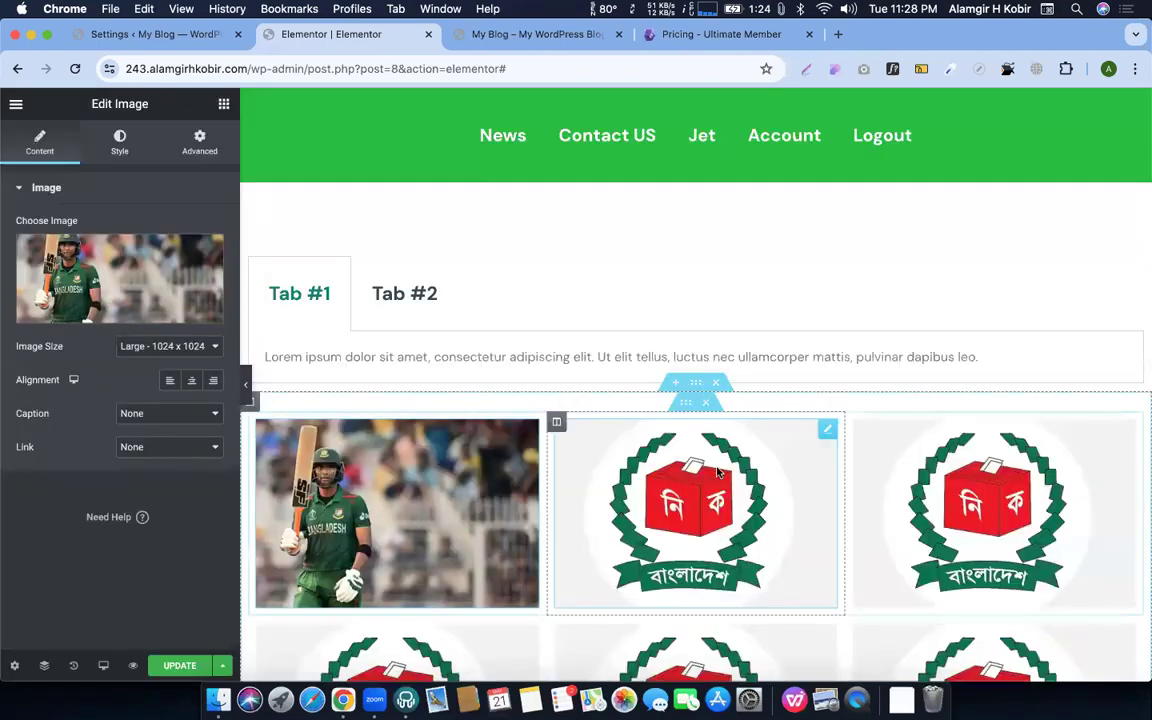
click(106, 264)
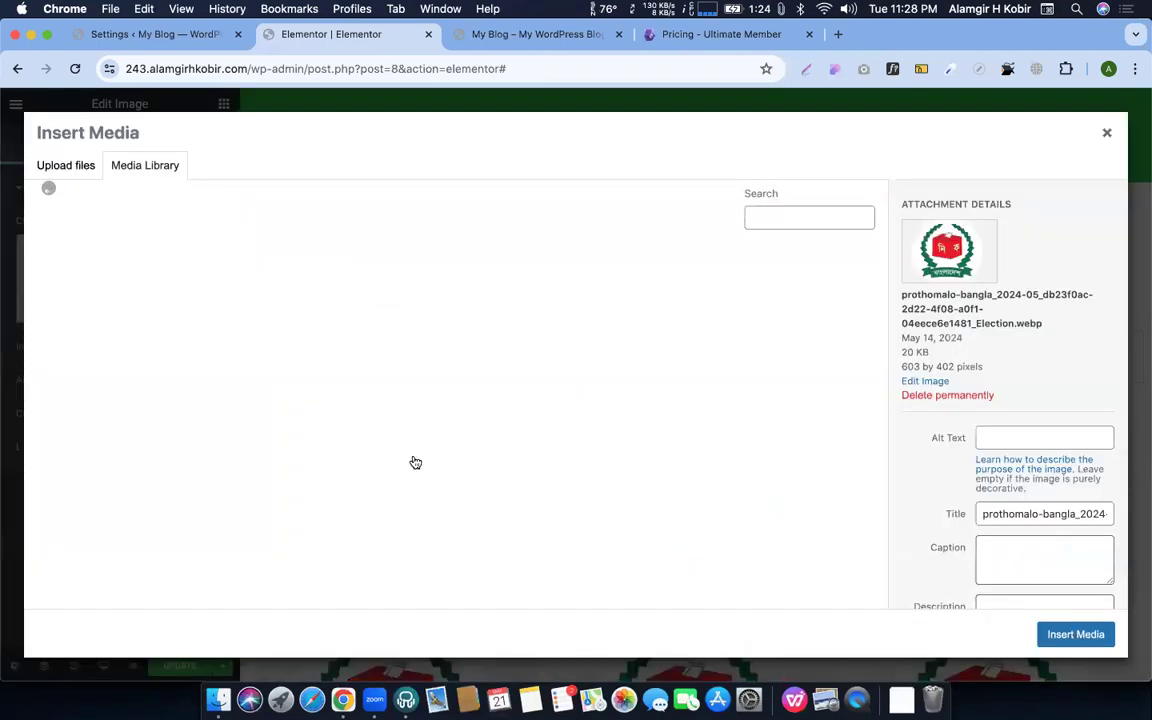
click(334, 300)
click(1075, 634)
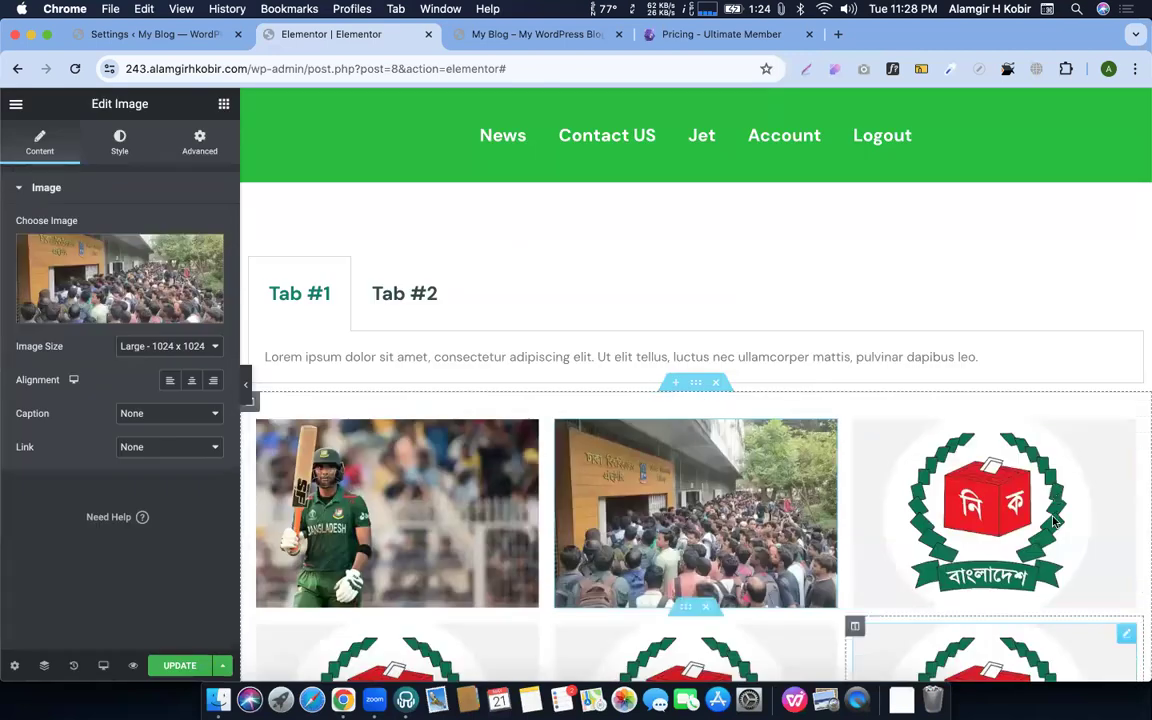
click(147, 274)
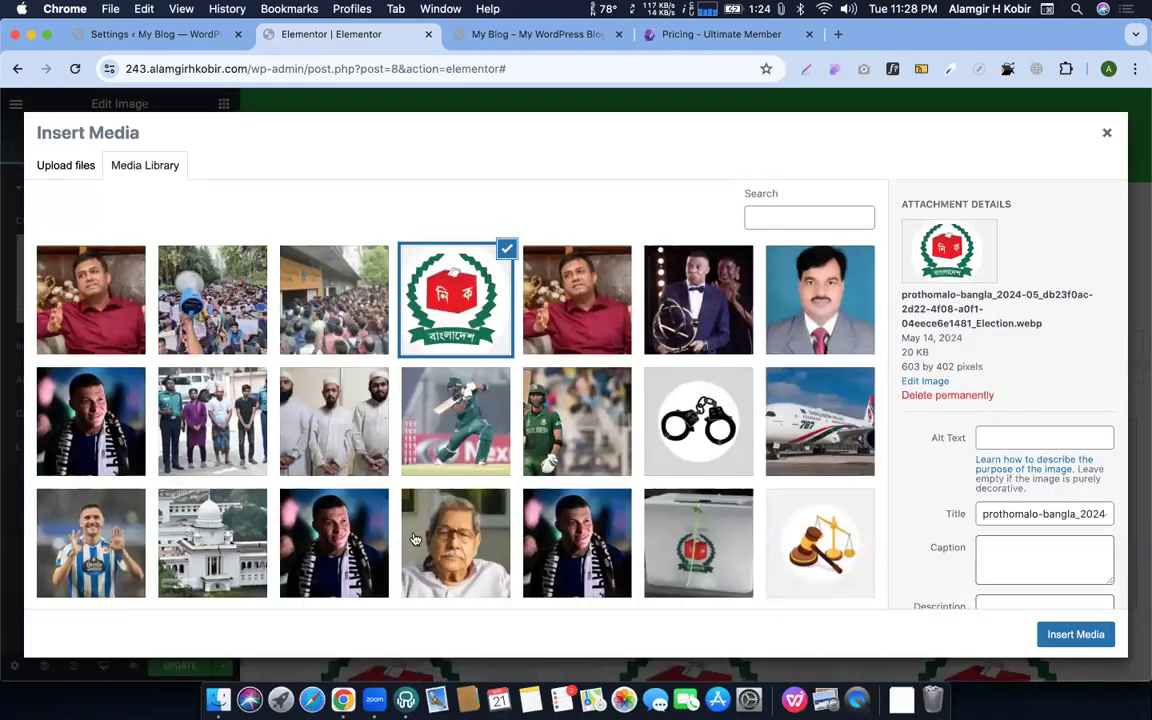
click(225, 541)
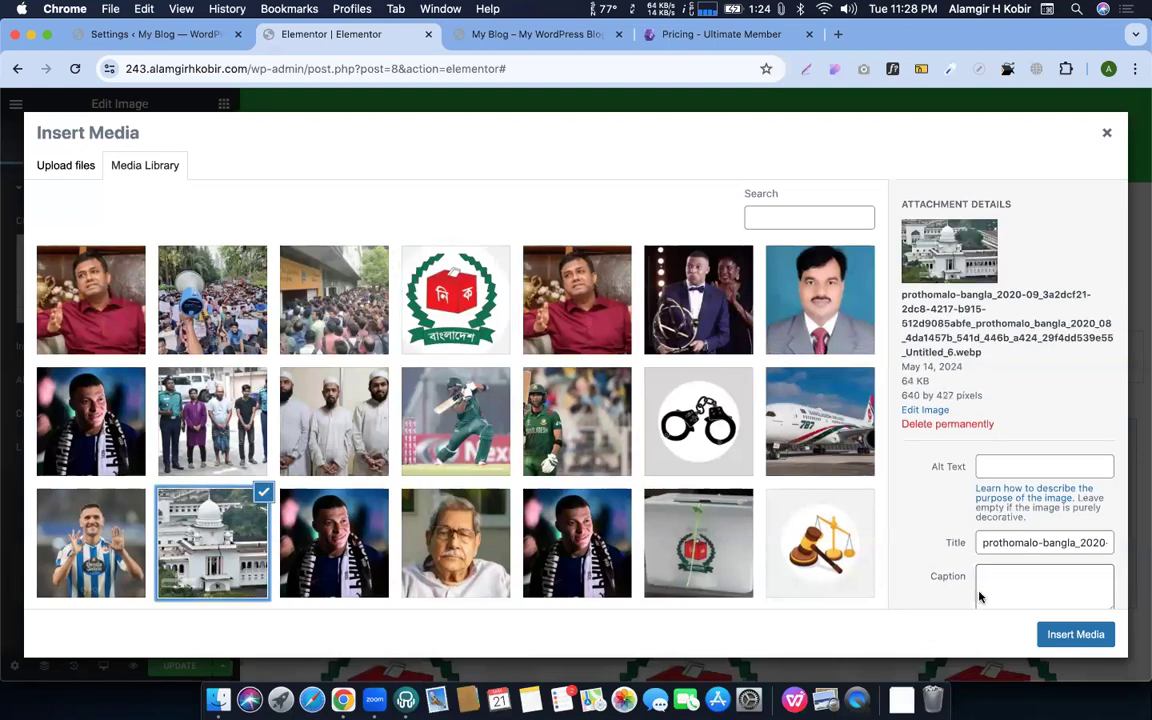
click(1075, 634)
Put the ballot-box photo and the man-in-red photo into the second-row images
scroll(435, 458, down, 5)
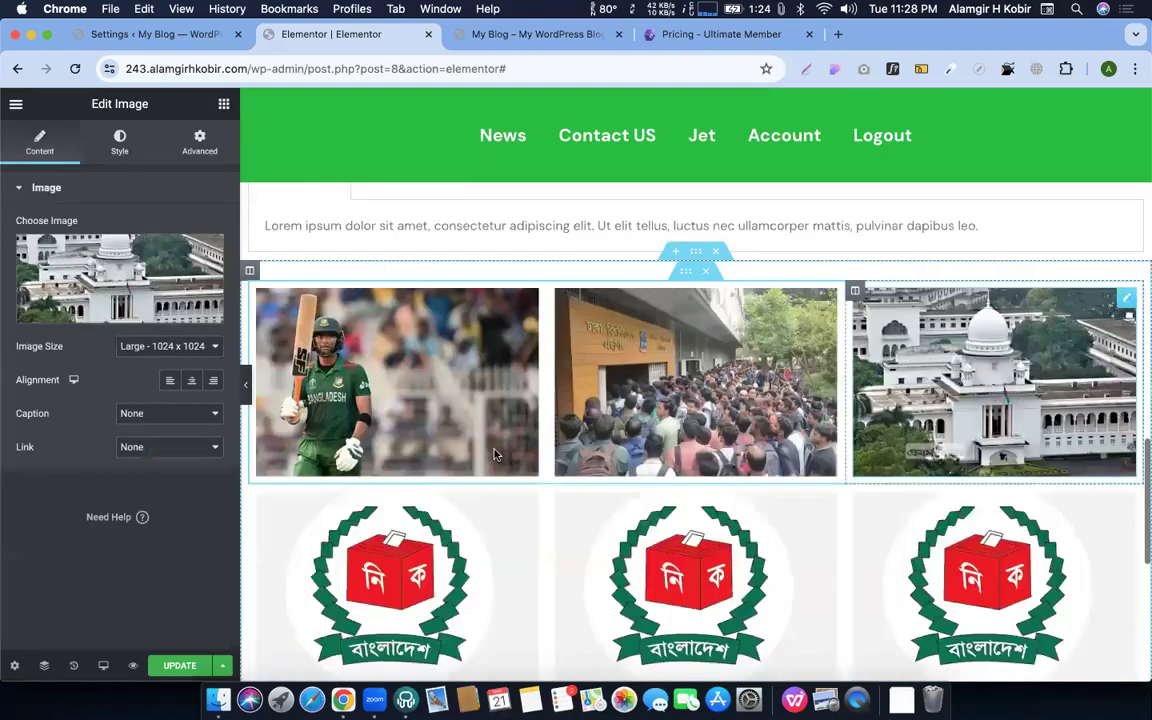
click(85, 290)
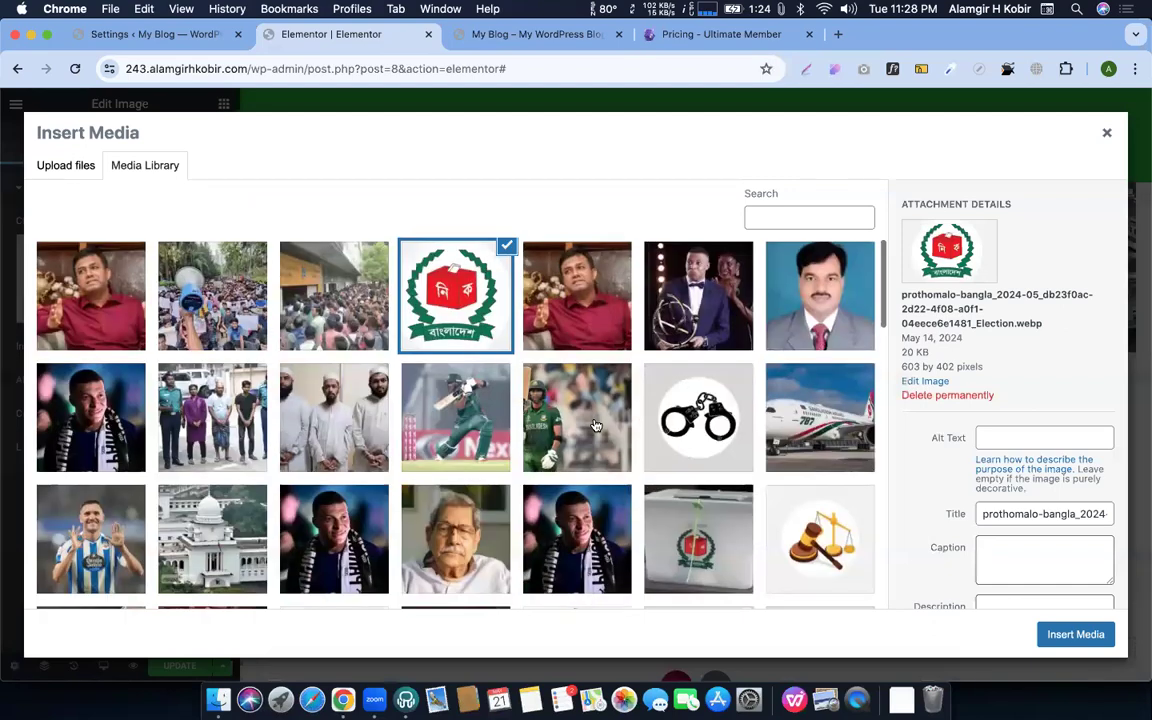
scroll(595, 425, down, 3)
click(700, 440)
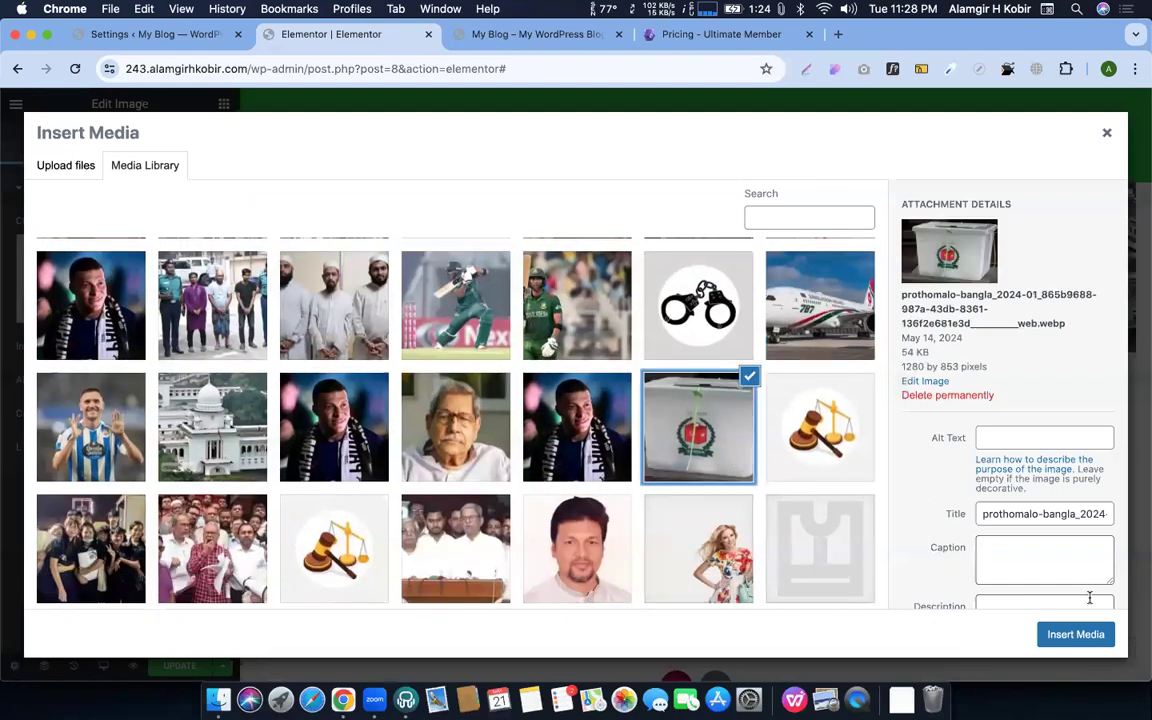
click(1075, 634)
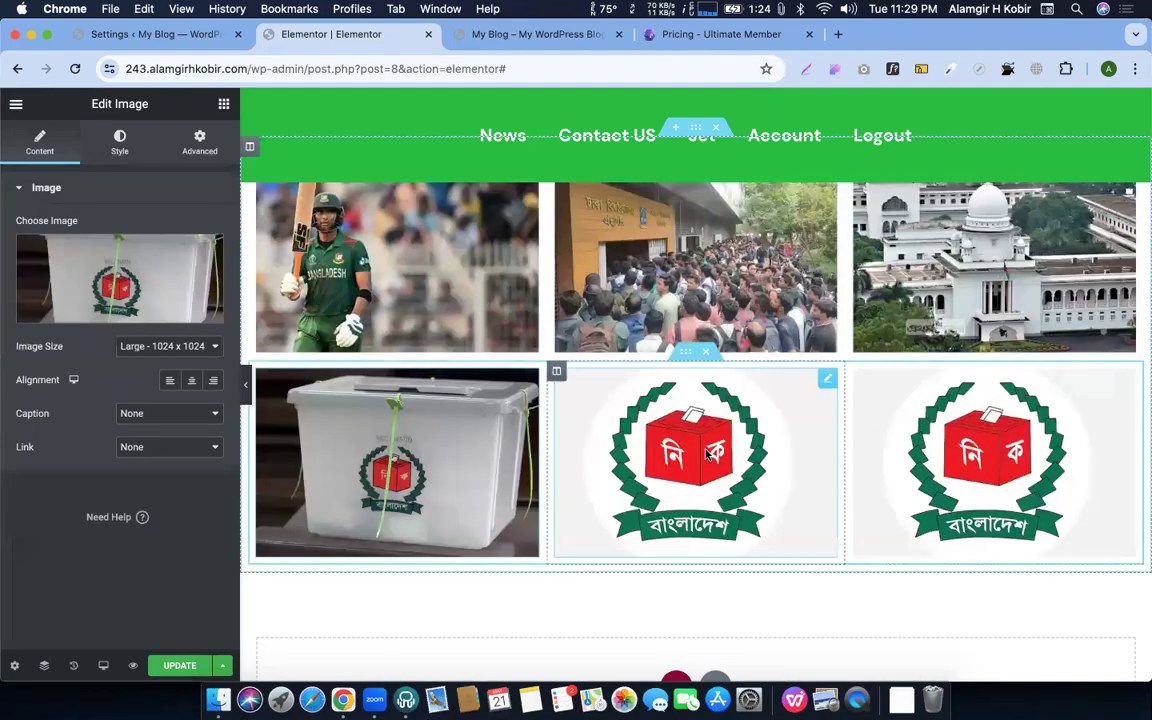
click(828, 430)
click(60, 265)
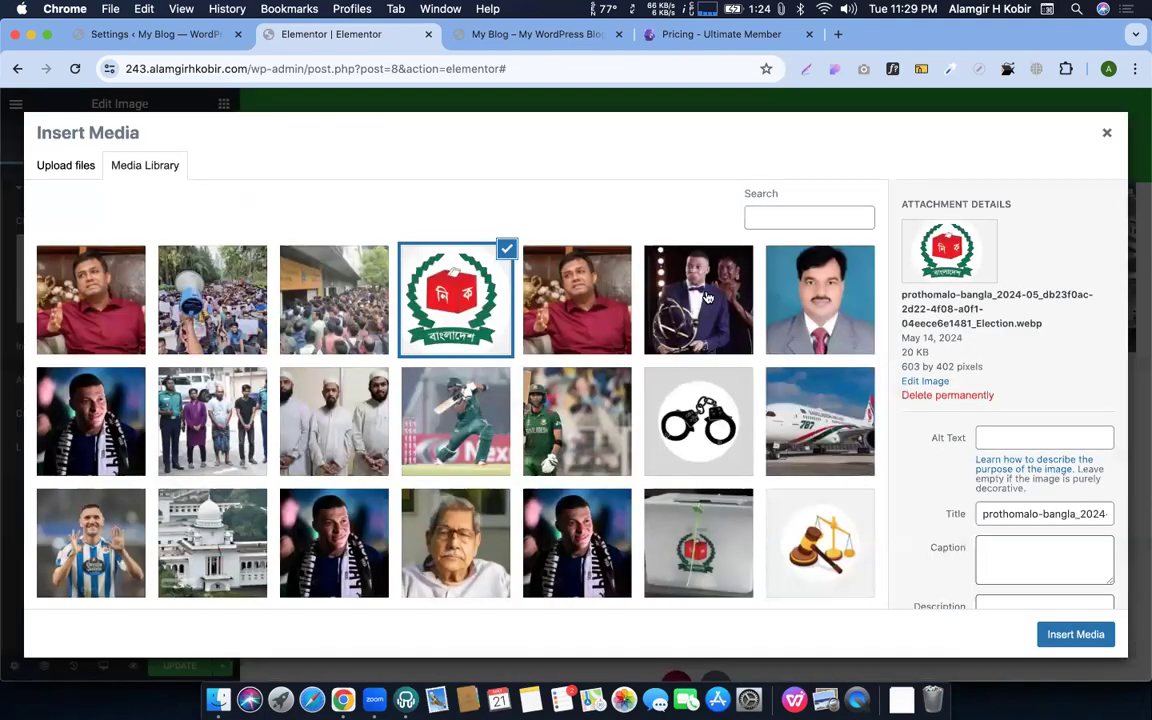
click(706, 297)
click(536, 300)
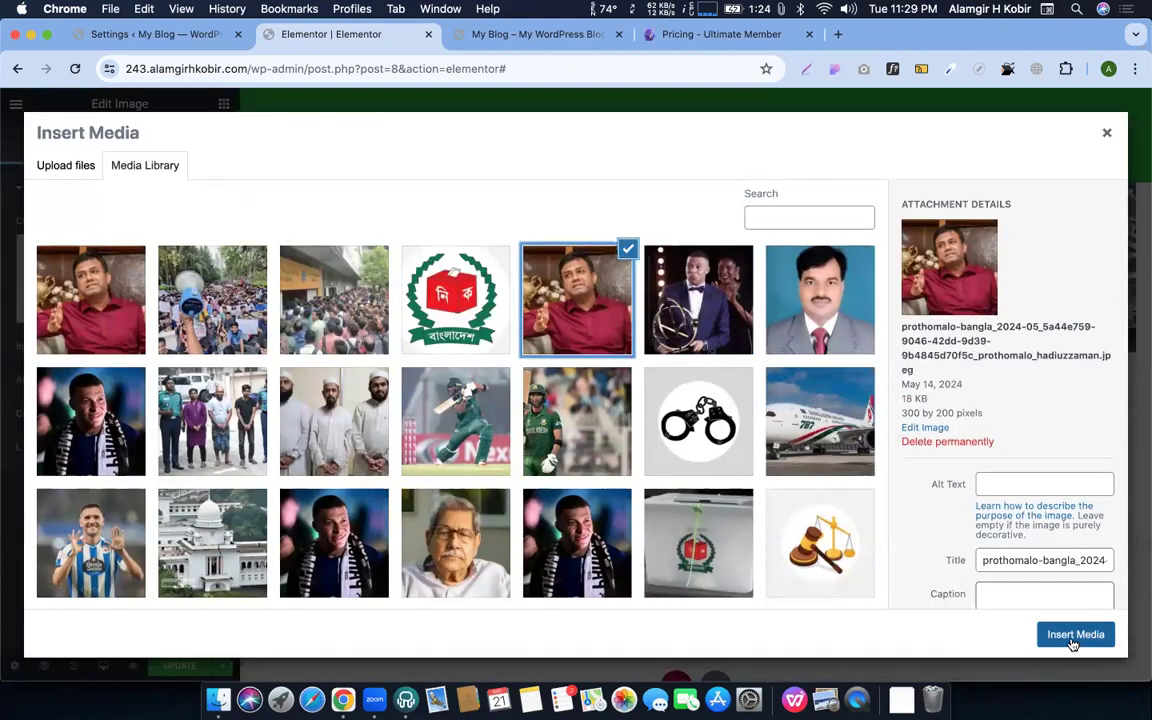
click(1074, 635)
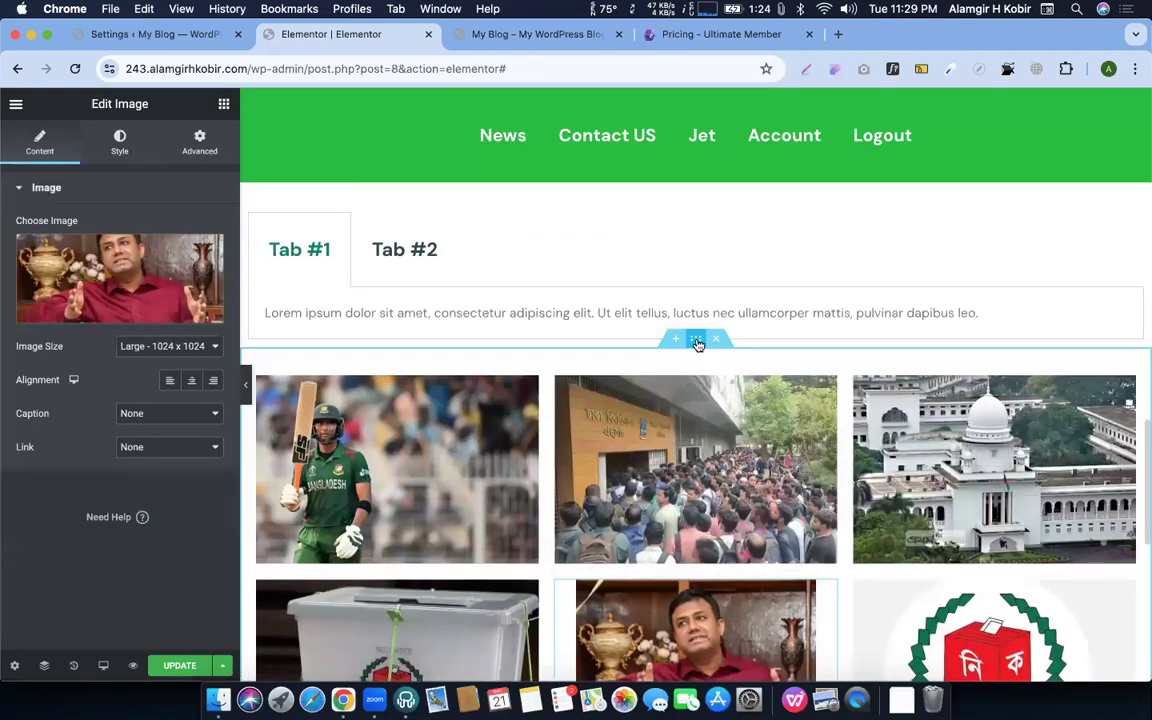
right_click(698, 343)
Save the image-grid section as template 'tab 02 home page', then delete it from the page
click(740, 510)
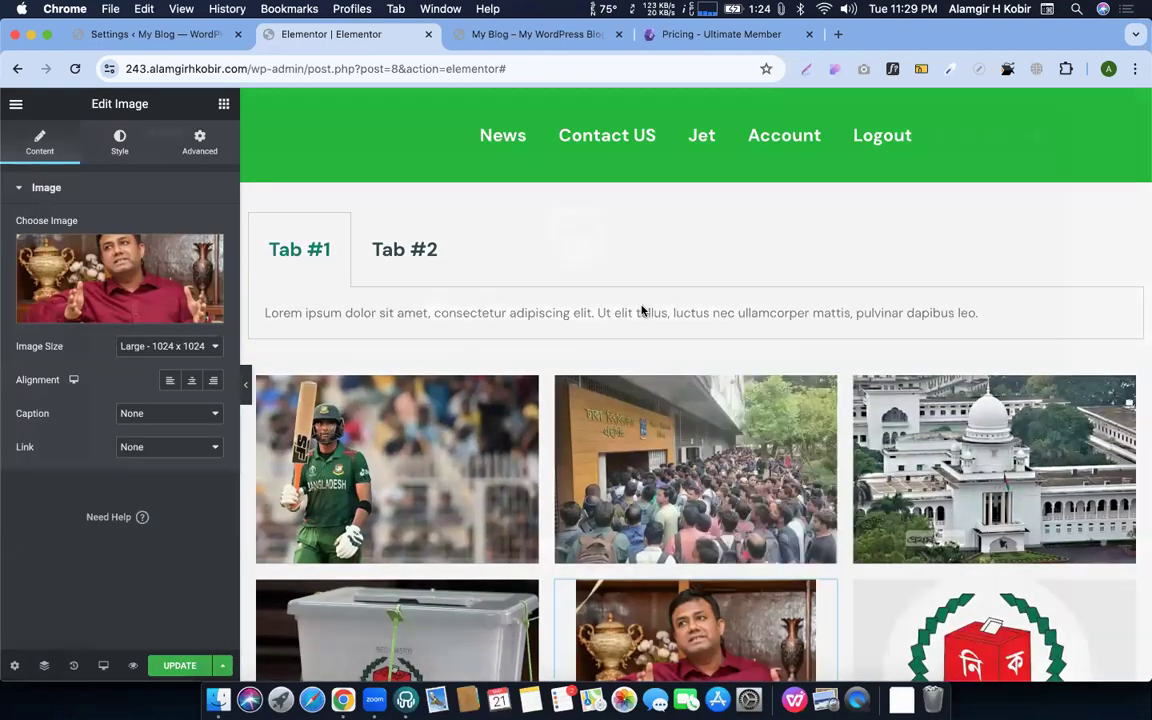
text(ta)
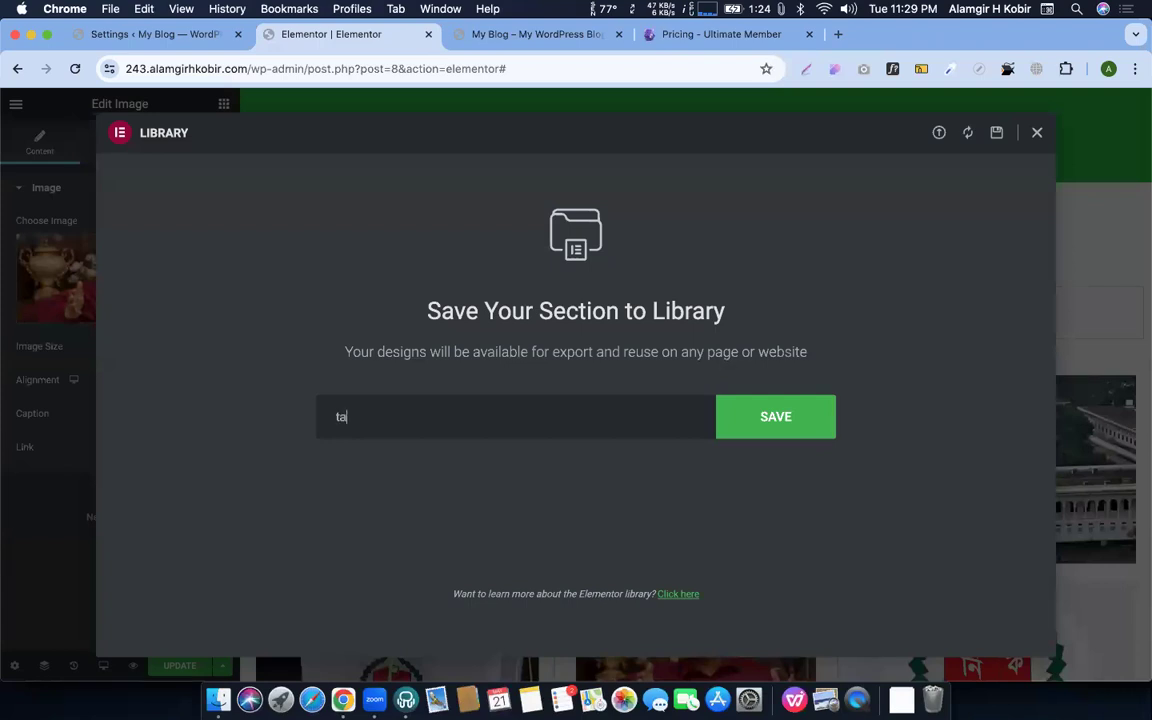
text(b 02 home pag)
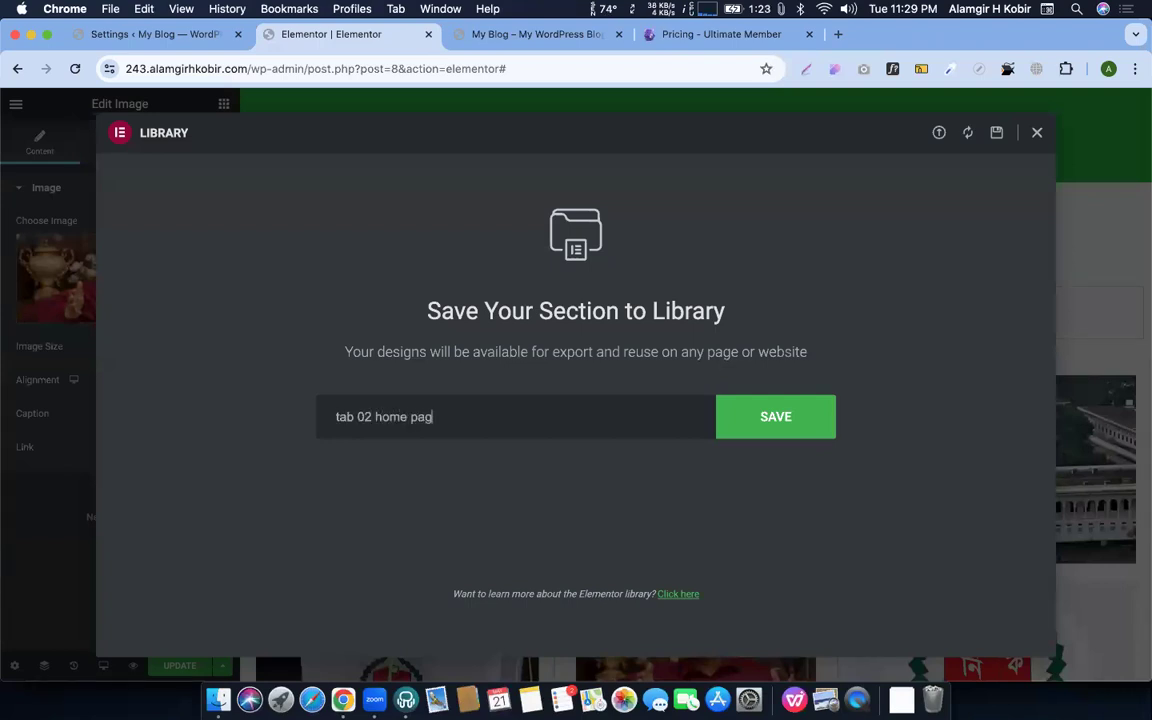
click(805, 416)
key(Escape)
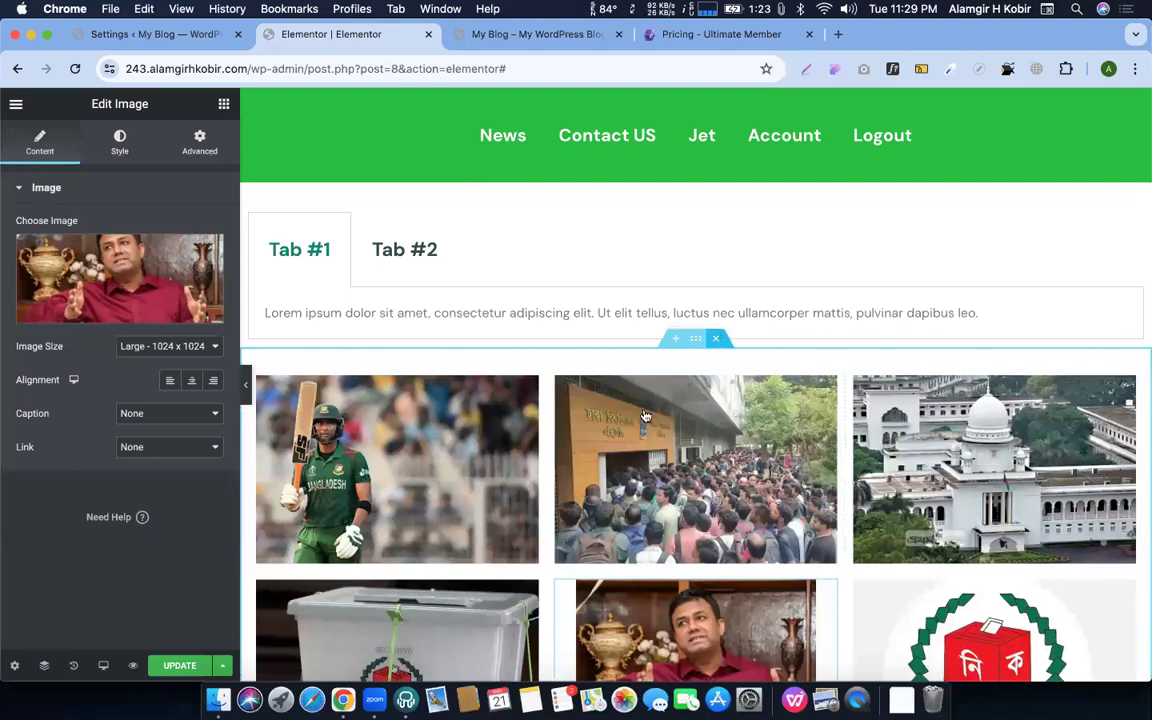
click(717, 343)
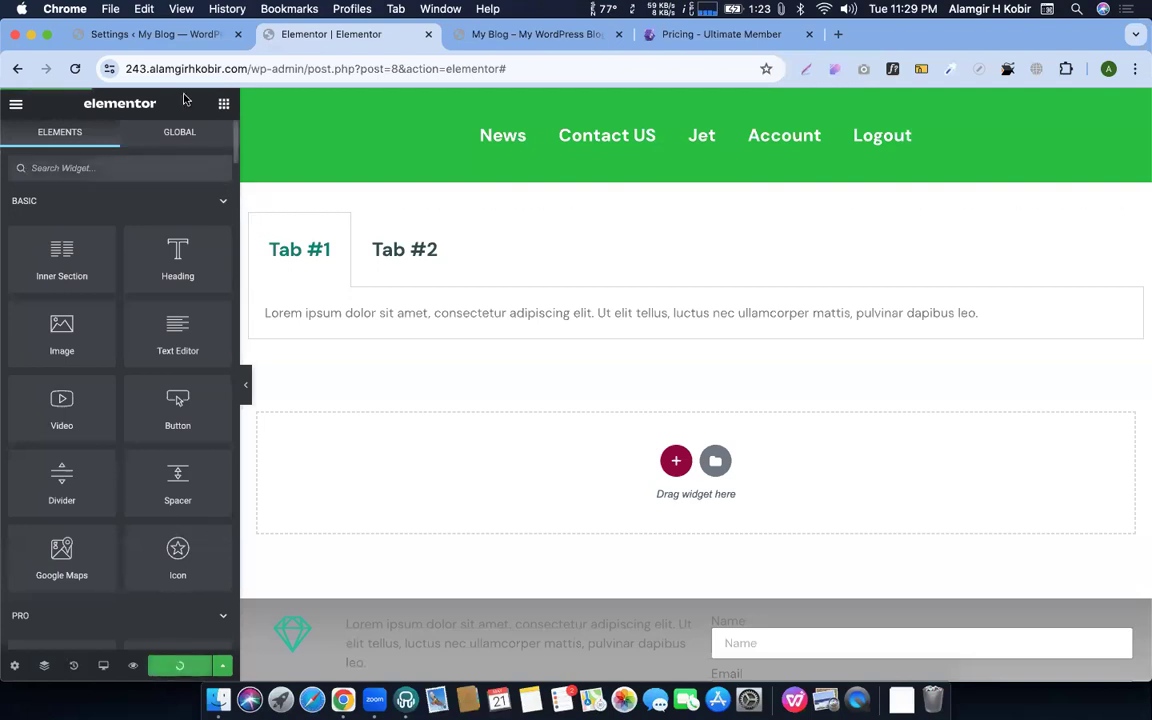
Copy the tab 01 home page shortcode from Saved Templates and go back to the Elementor editor
click(155, 34)
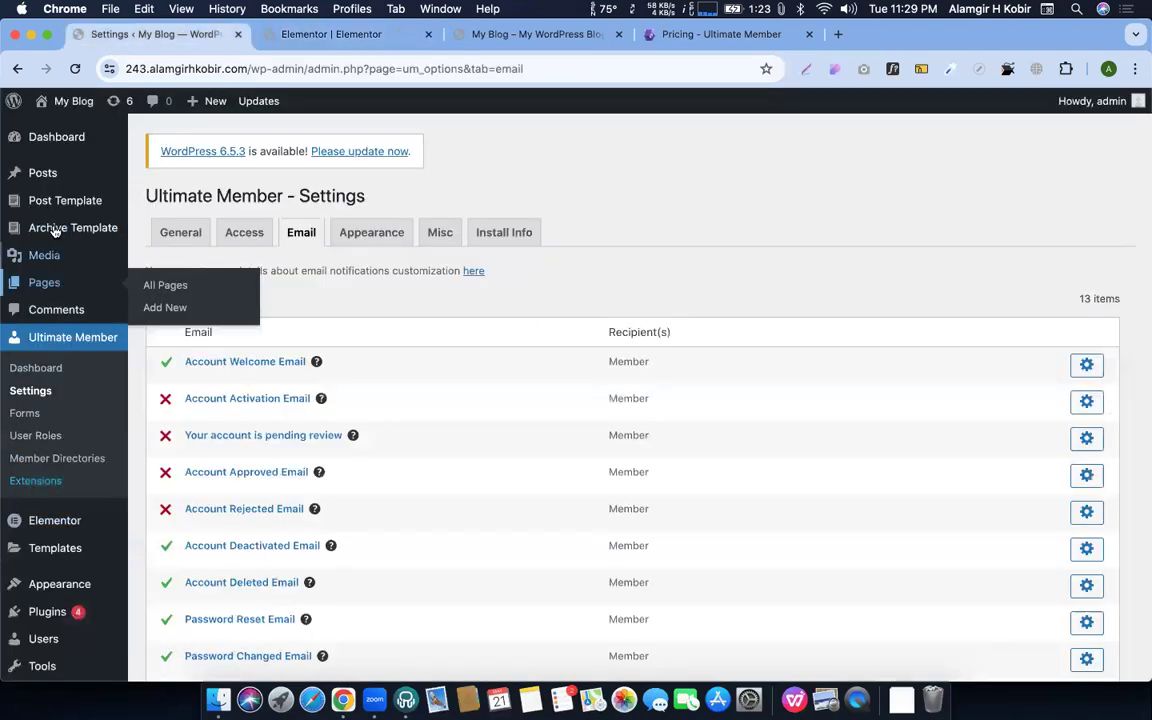
scroll(55, 300, down, 3)
click(55, 421)
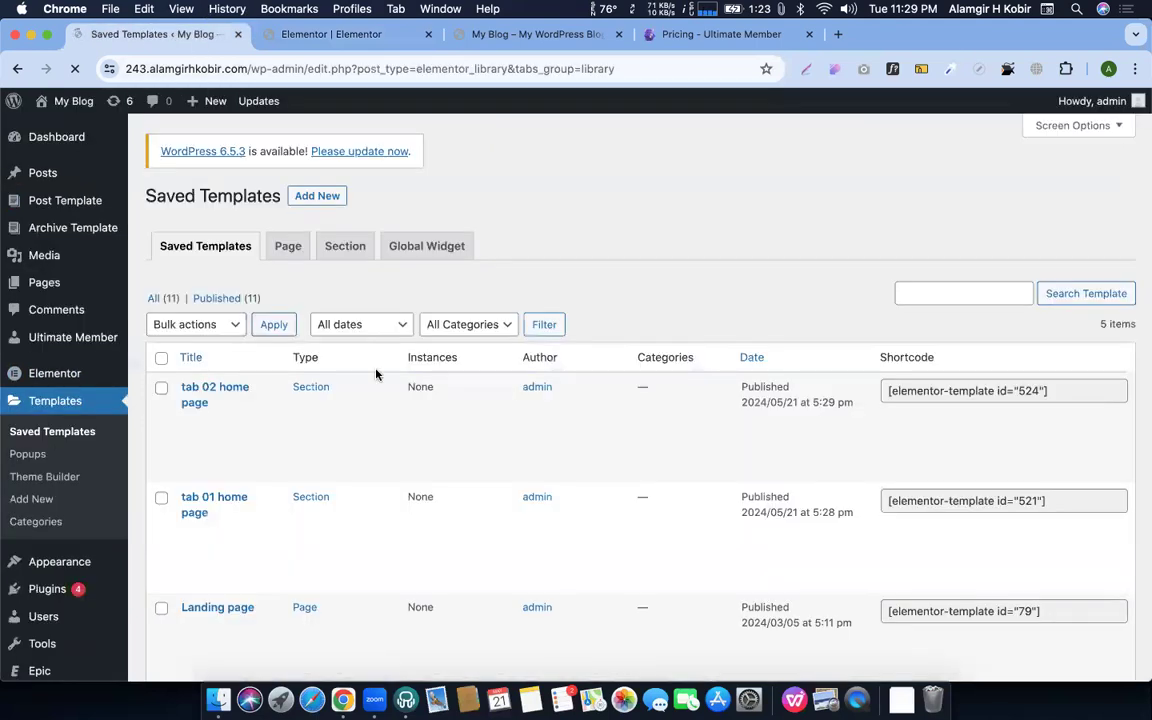
scroll(200, 360, down, 3)
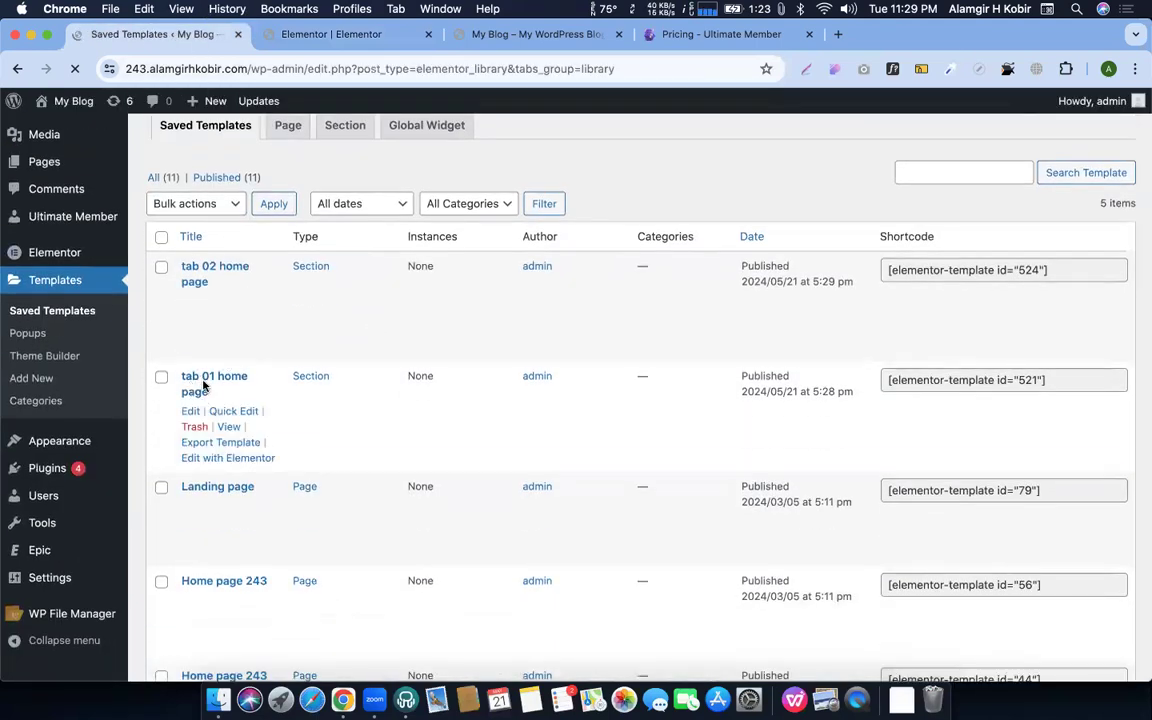
click(968, 375)
key(super+c)
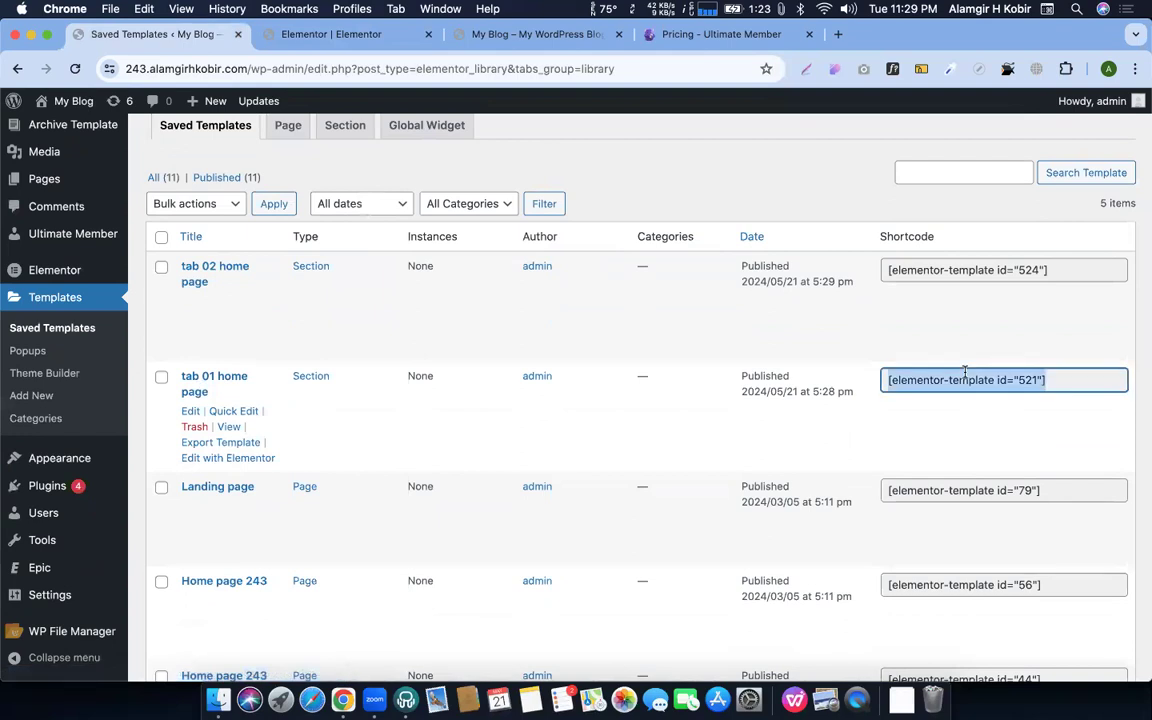
click(345, 35)
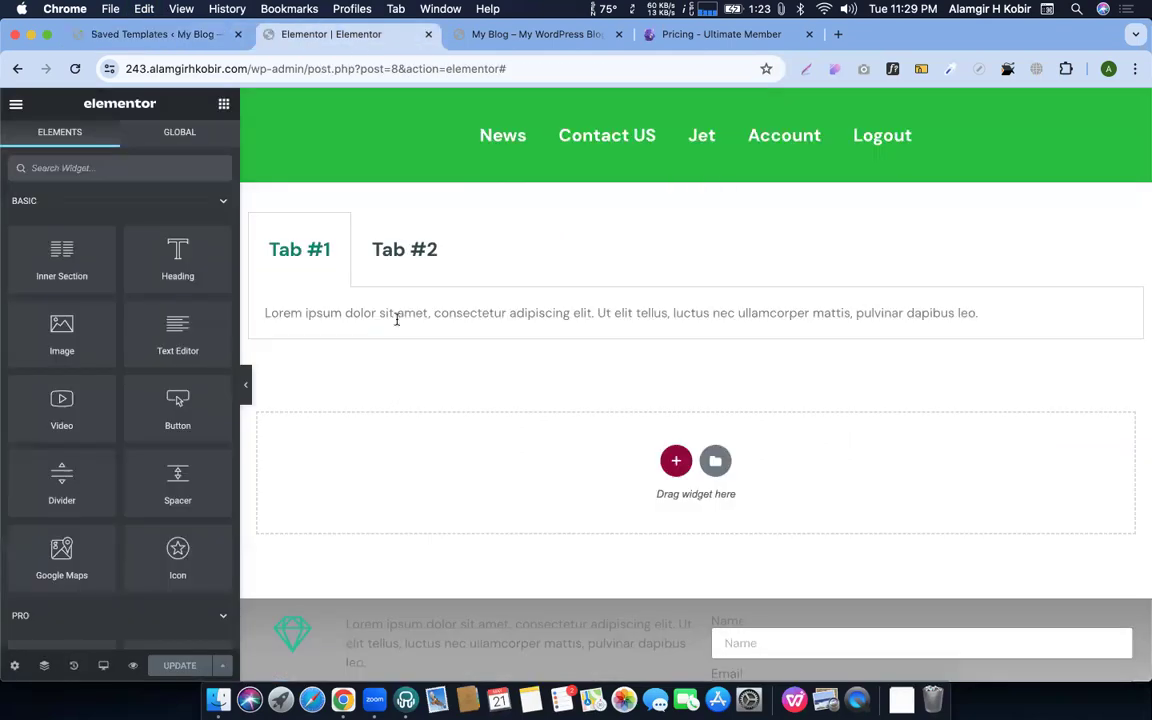
Replace the tab contents with the 521 shortcode in Tab #1 and the 524 shortcode in Tab #2
click(68, 259)
triple_click(126, 486)
key(BackSpace)
key(super+v)
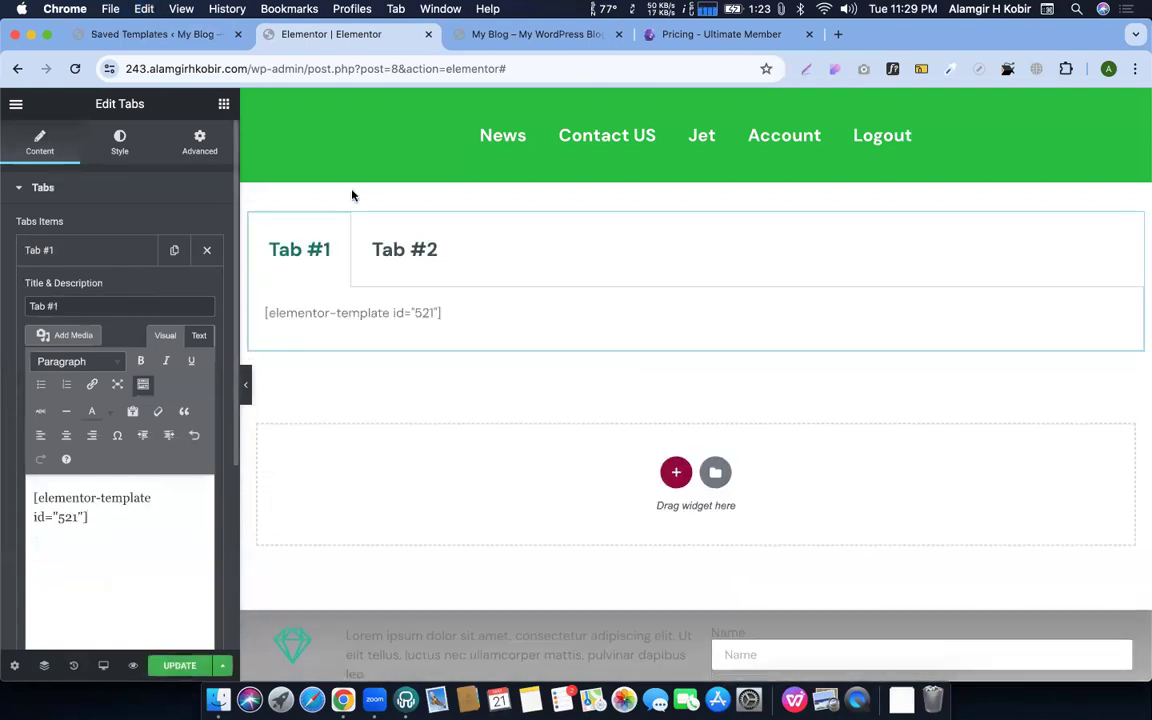
key(ctrl+shift+Tab)
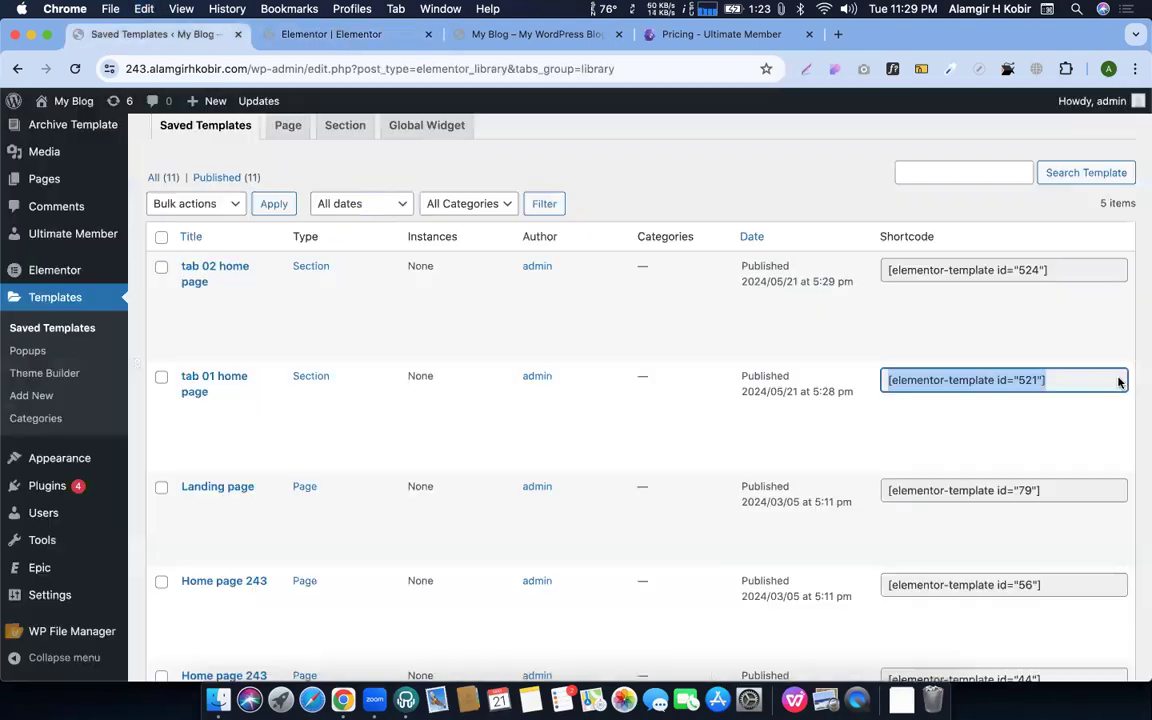
click(940, 270)
key(super+c)
click(330, 34)
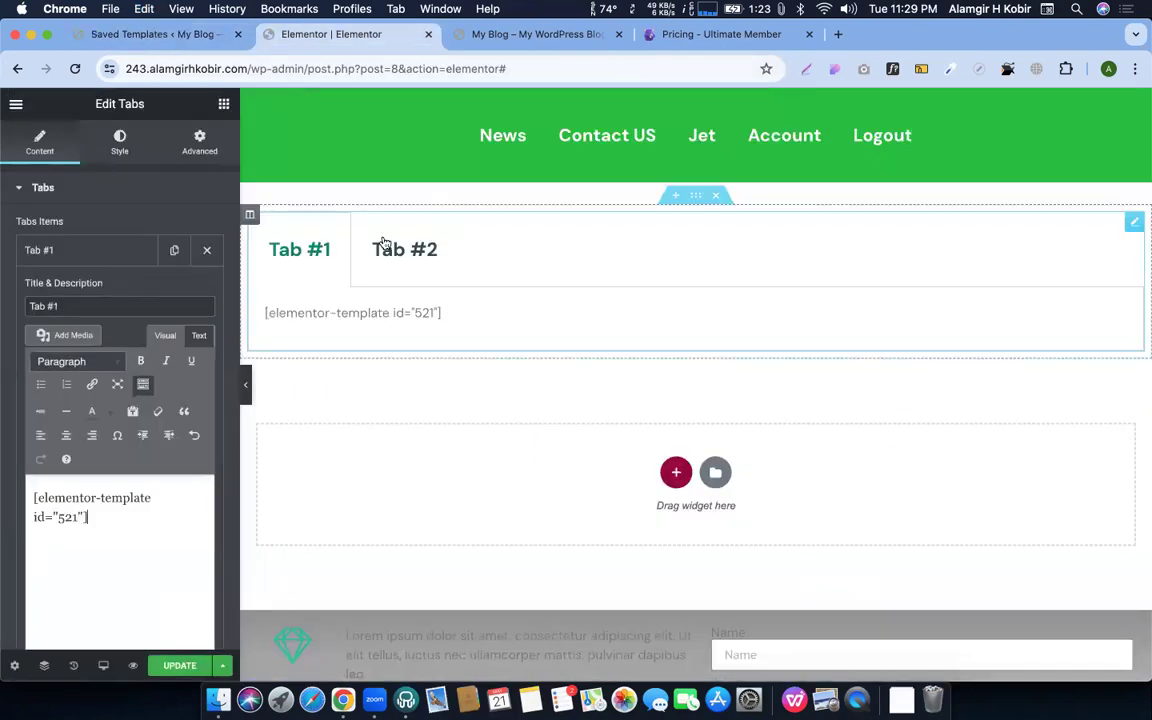
click(82, 249)
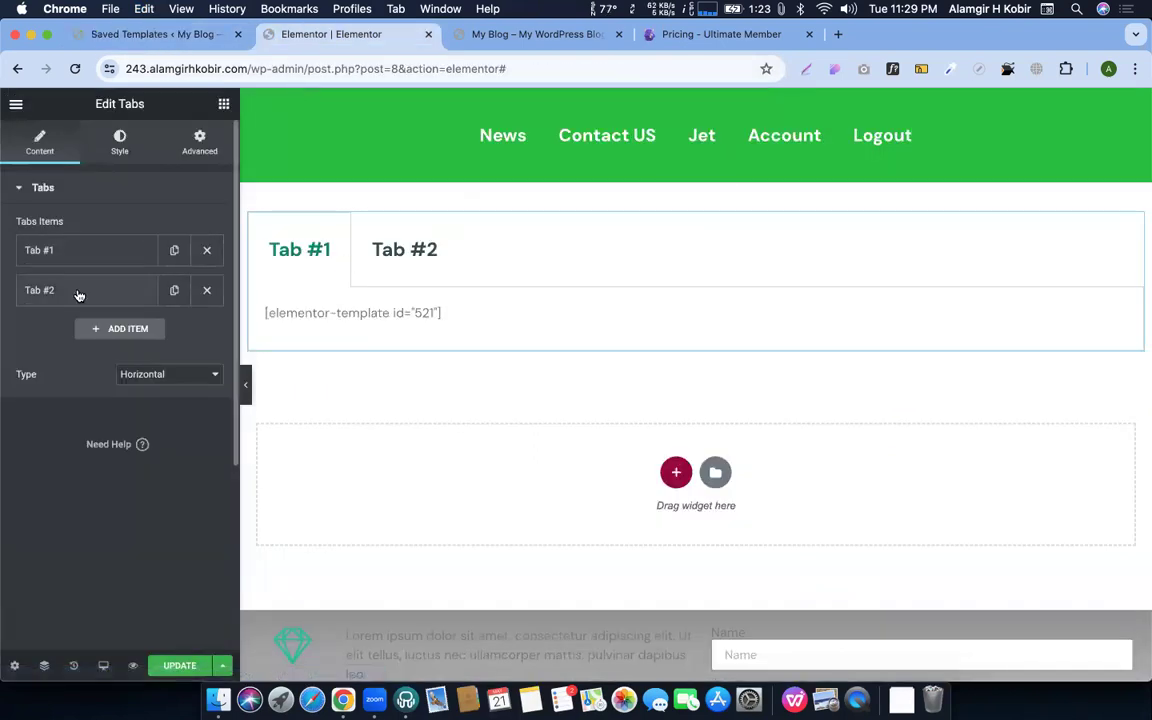
click(79, 291)
key(super+a)
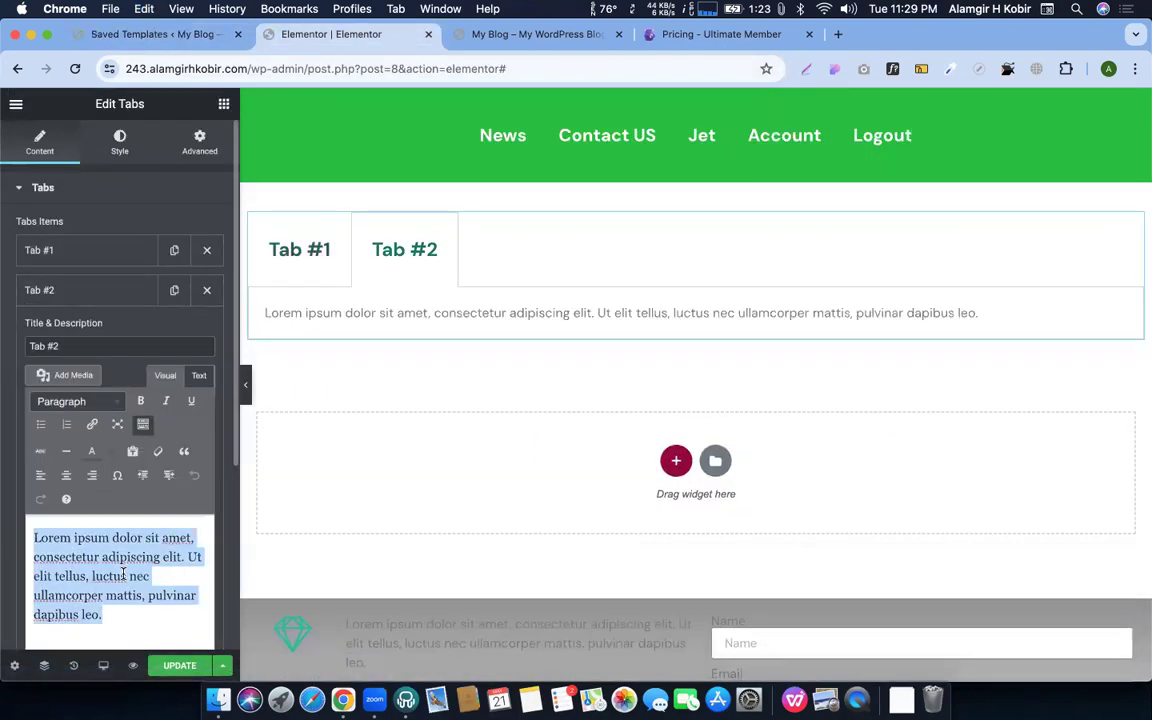
key(super+v)
Rename the tabs 'Ja iccha' and 'Mon ja chay', then update the page
triple_click(50, 346)
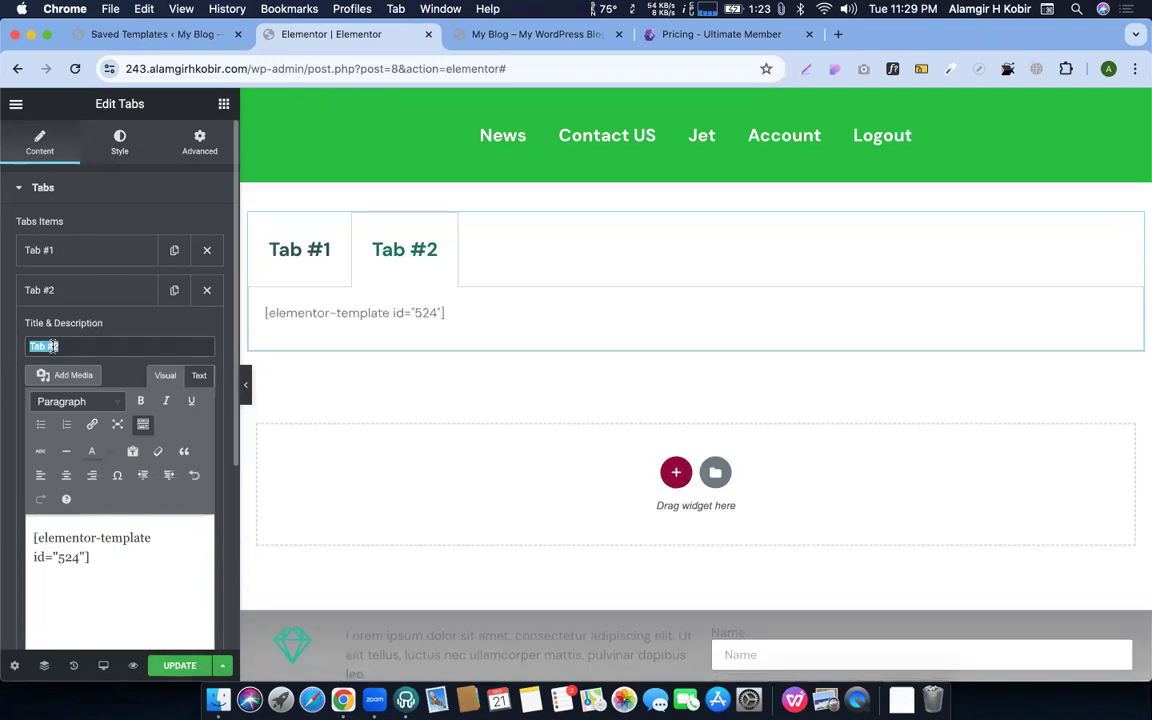
text(Ja iccha)
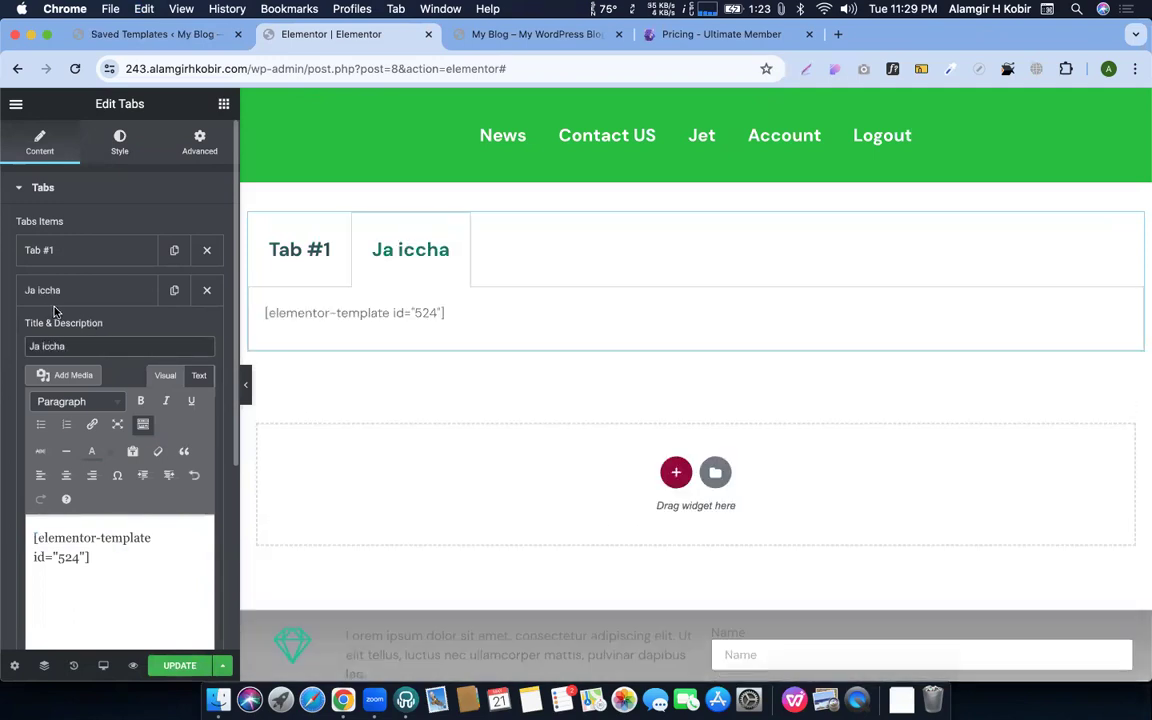
click(57, 290)
click(60, 250)
triple_click(78, 302)
text(Mon a)
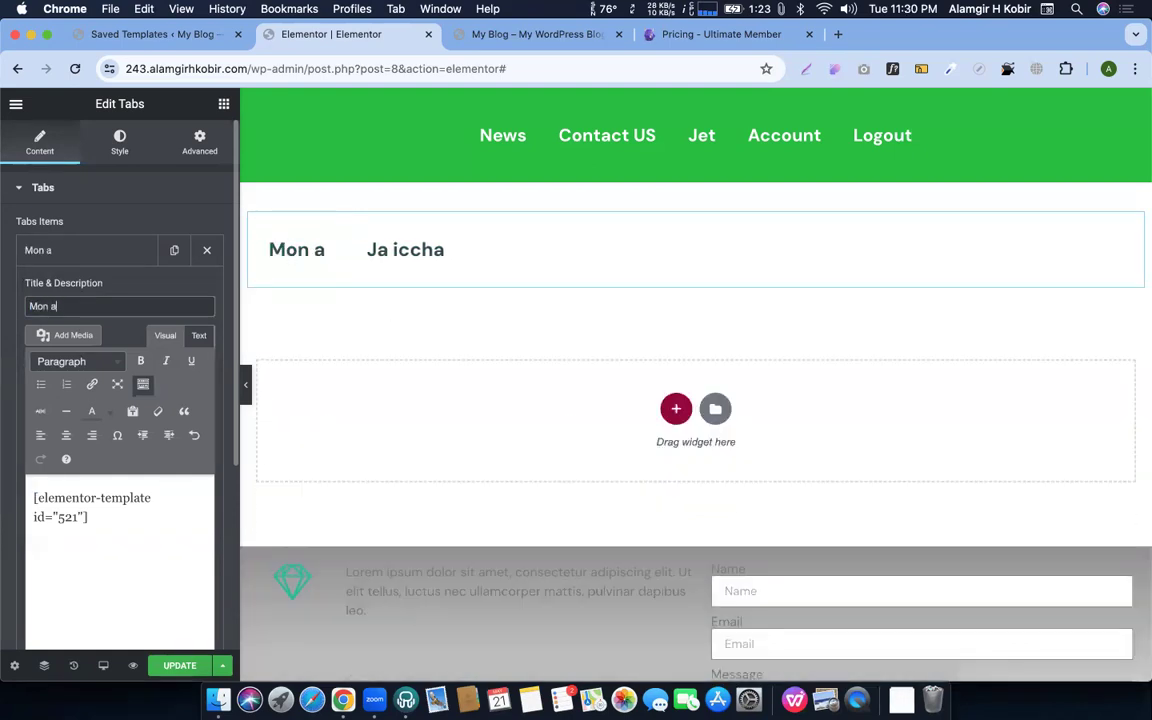
key(BackSpace)
text(ja chay)
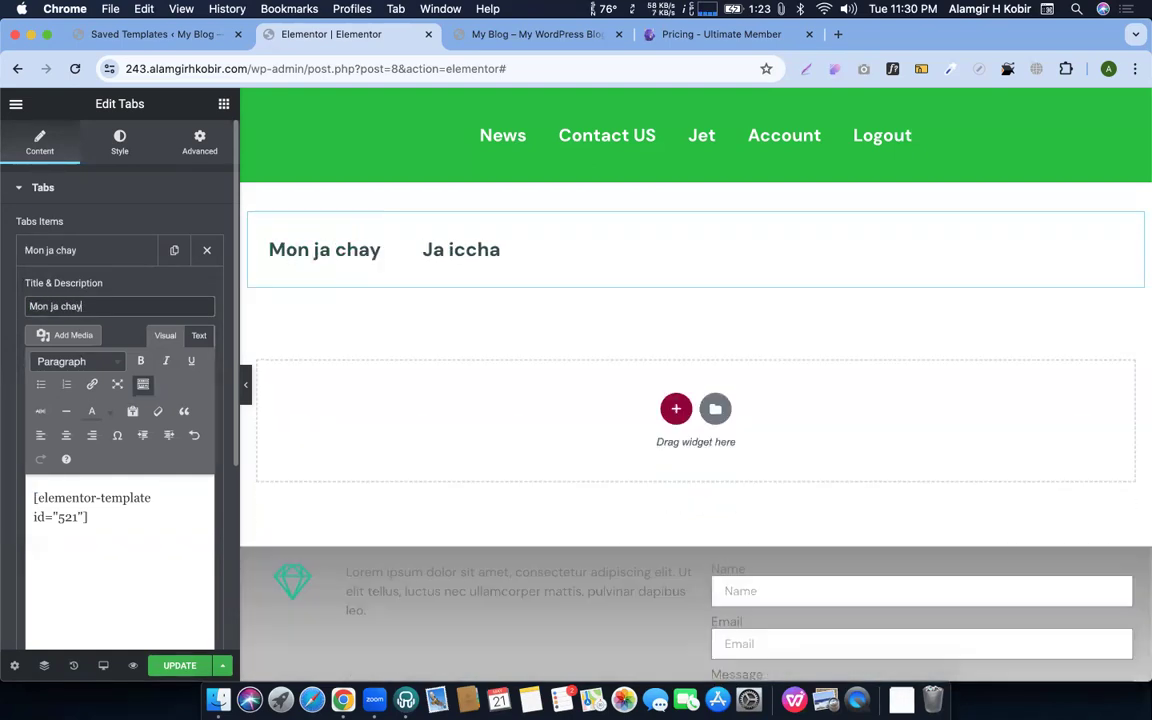
click(80, 250)
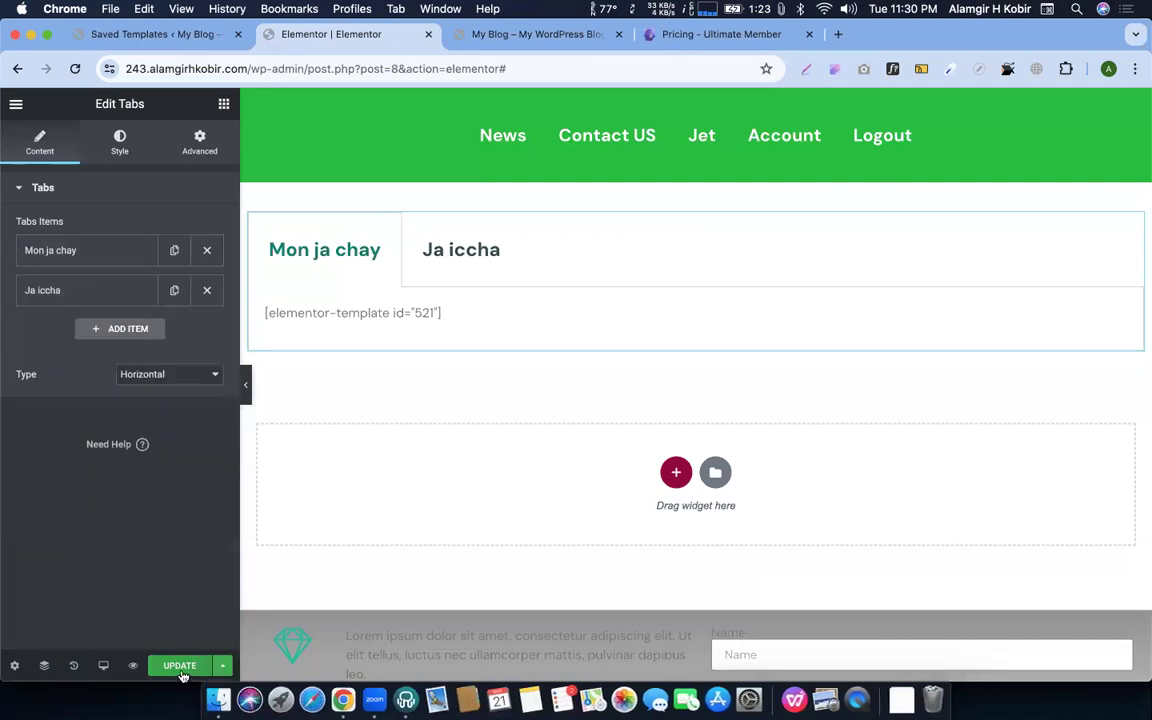
click(181, 672)
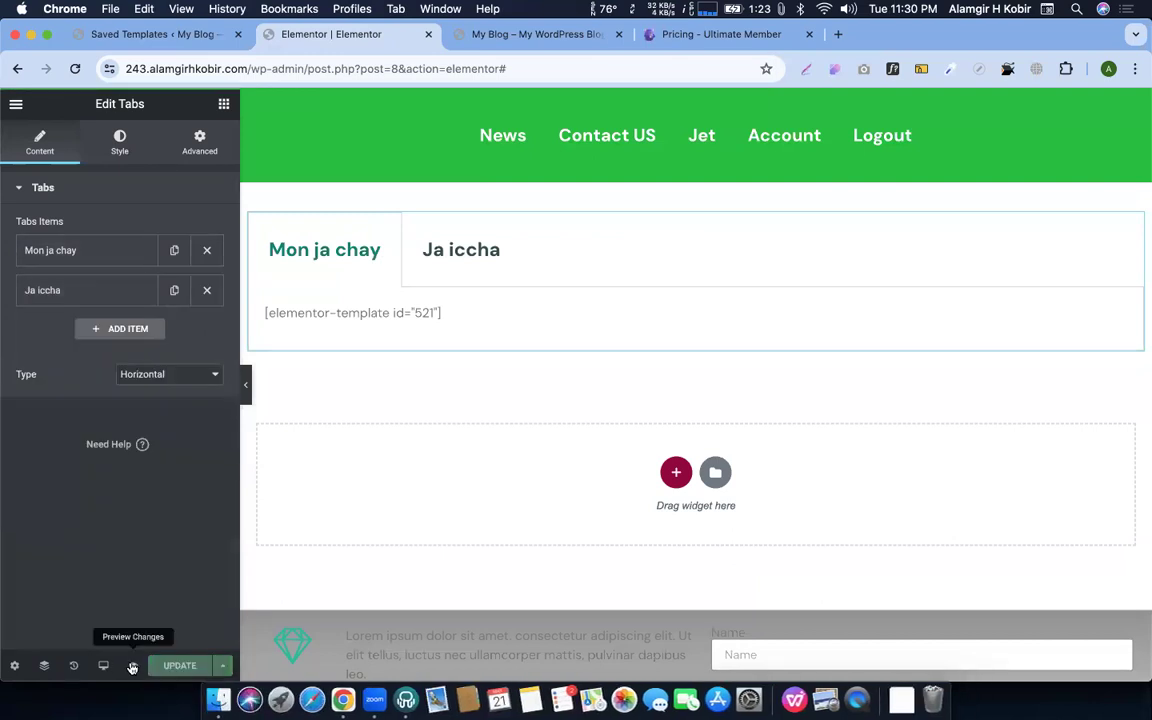
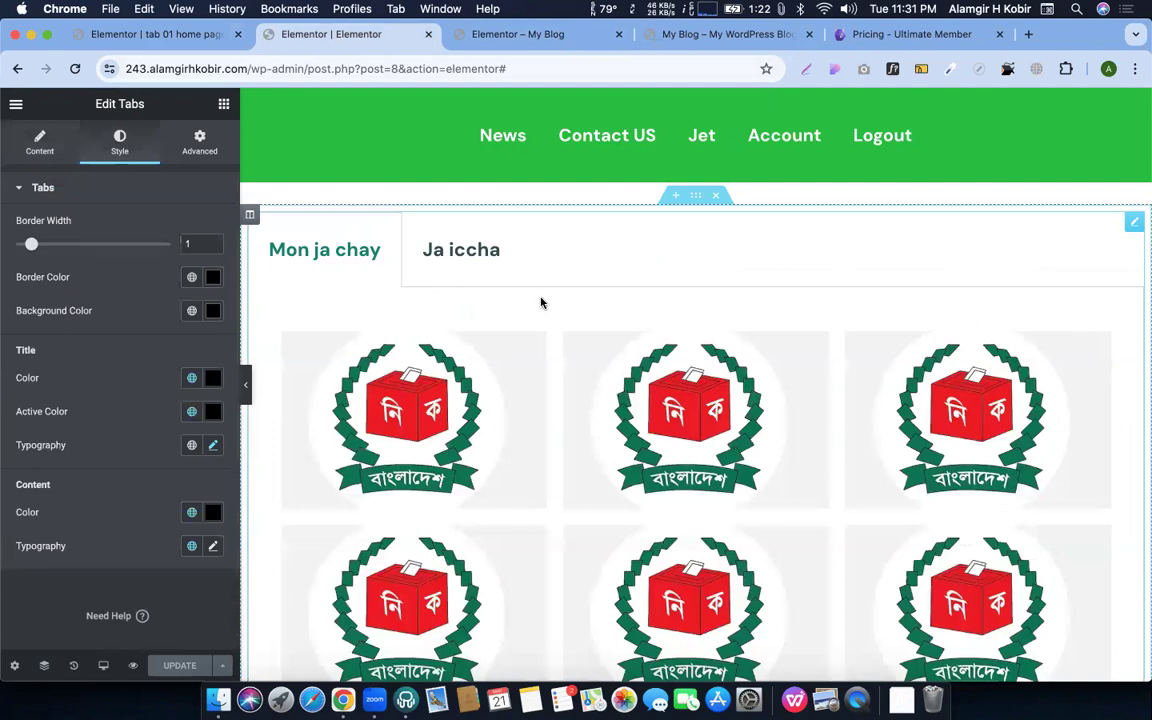
Open a new blank Chrome tab beside the Elementor page editor
scroll(548, 298, up, 2)
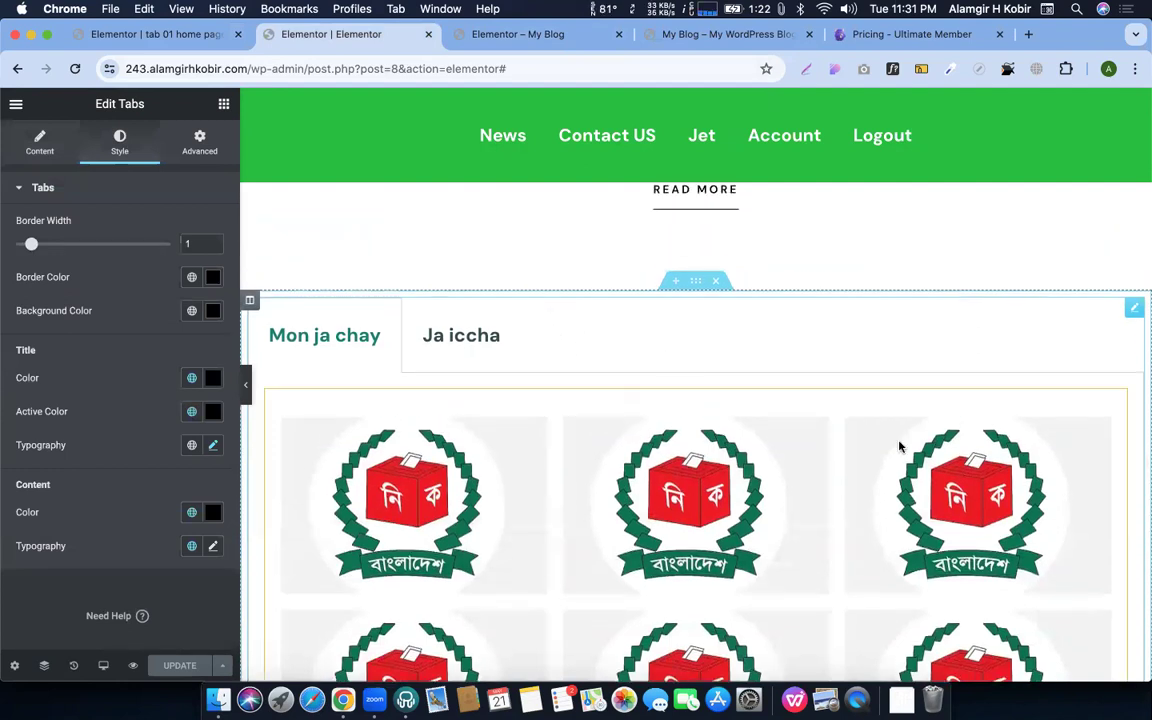
click(1026, 36)
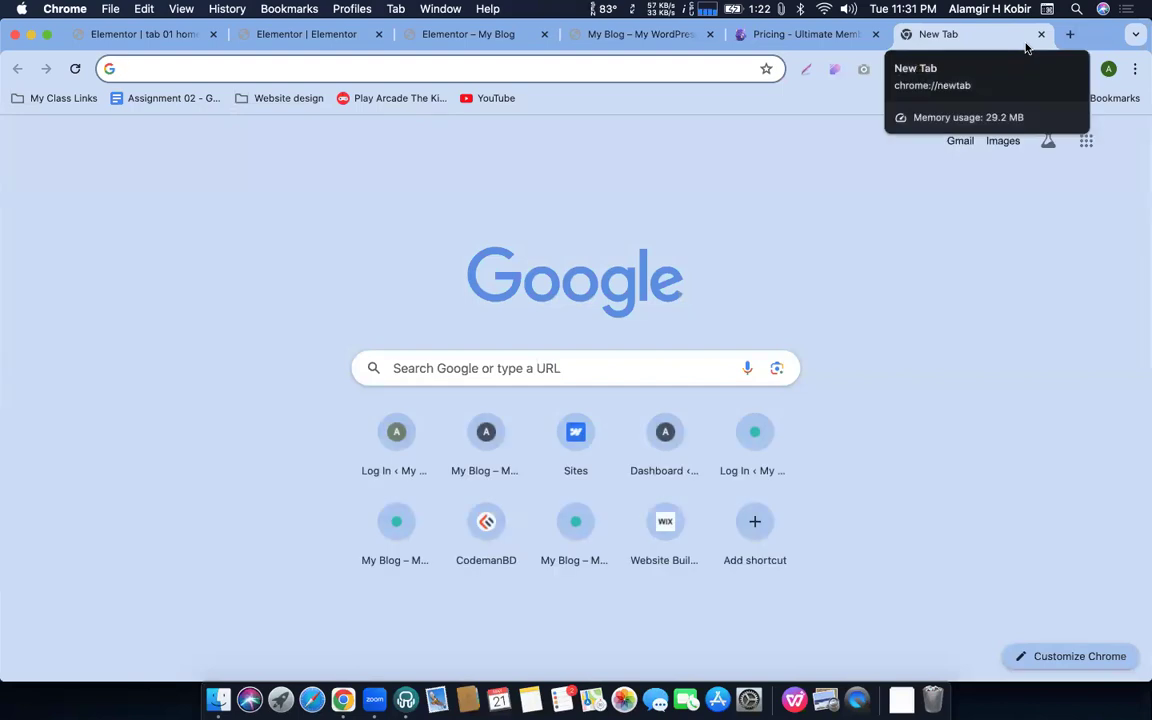
Google 'advance tab happy', then go back to the Elementor editor tab
text(advance tab )
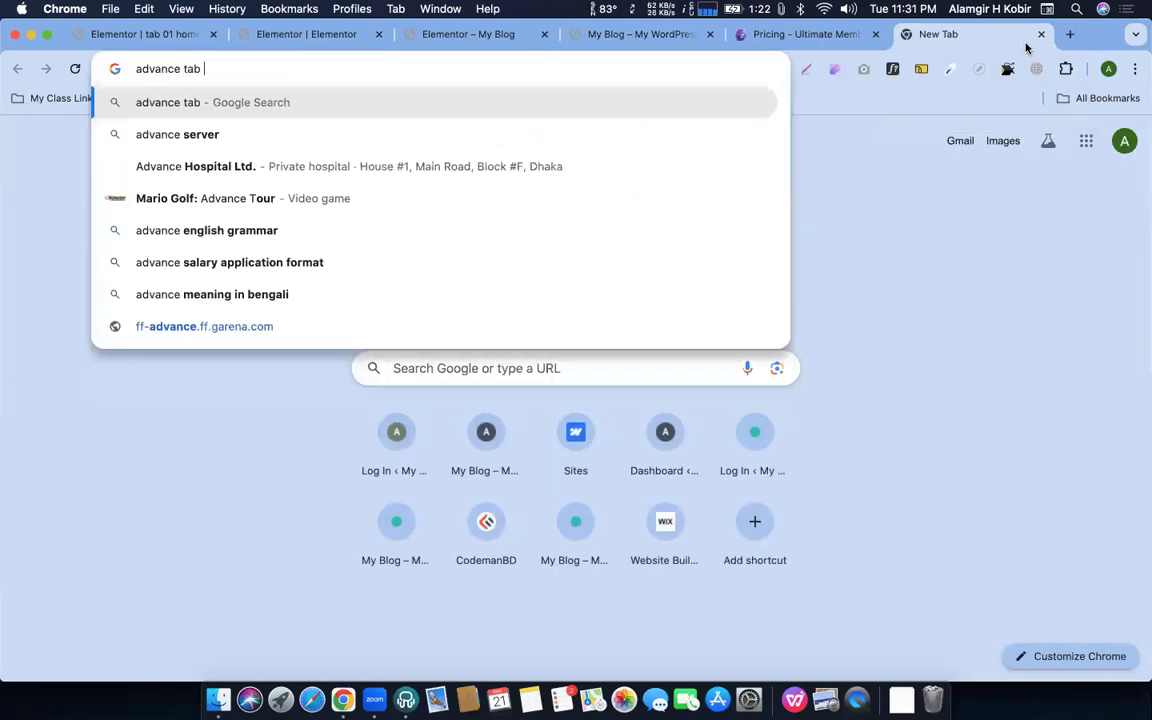
text(happ)
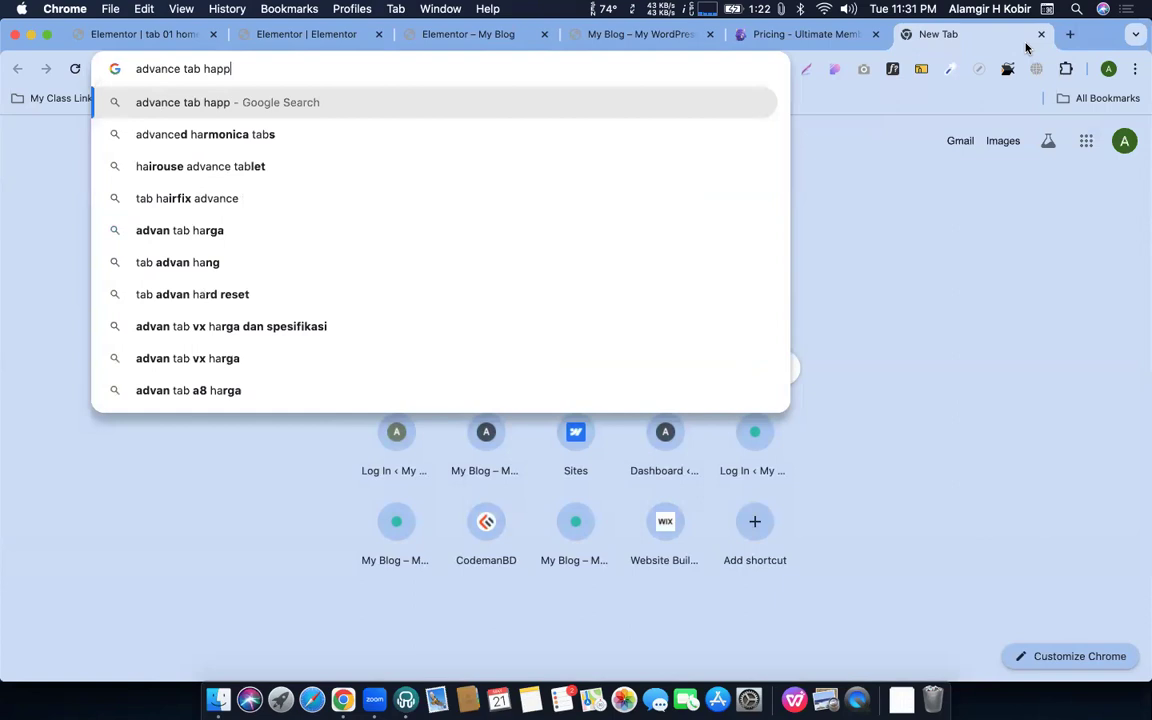
text(y)
key(Return)
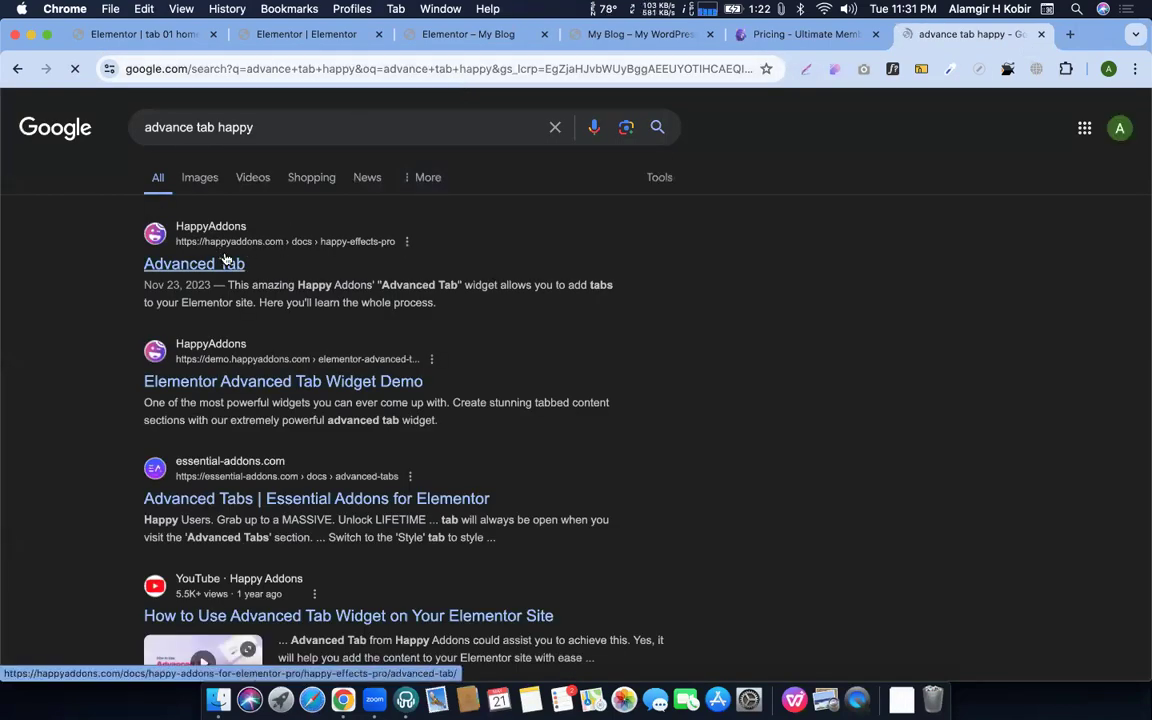
click(300, 34)
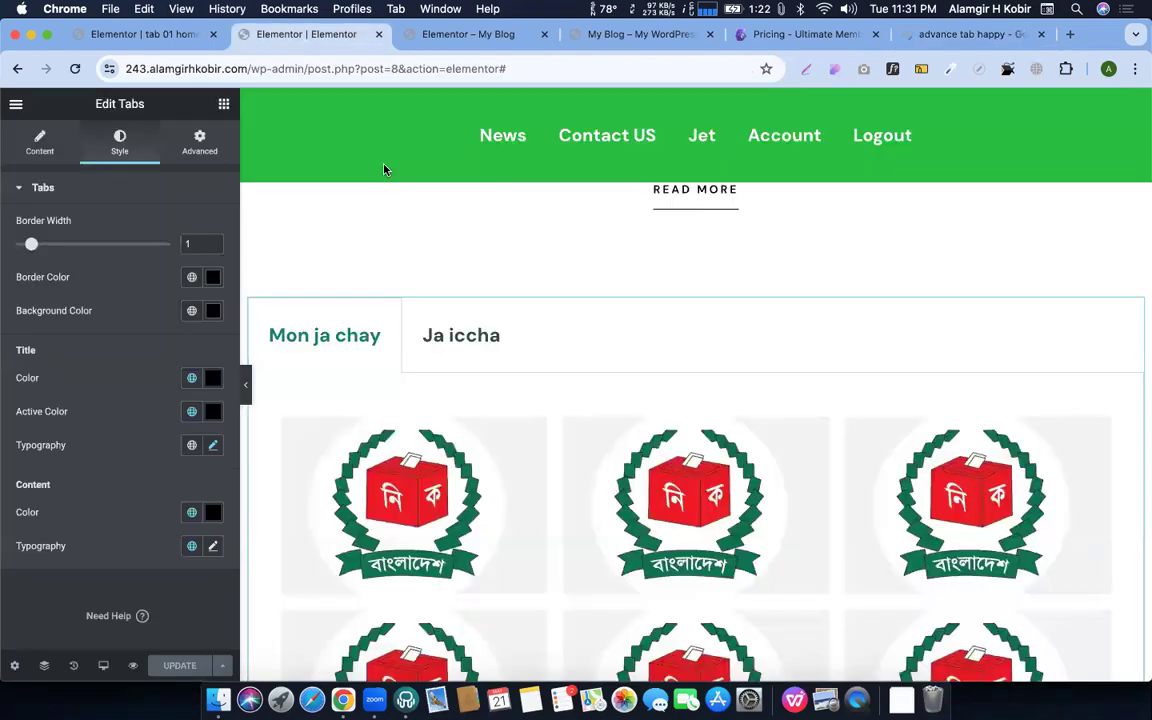
Paste the template 524 shortcode into the Click ME! button's Text field
scroll(474, 432, down, 3)
scroll(668, 424, up, 8)
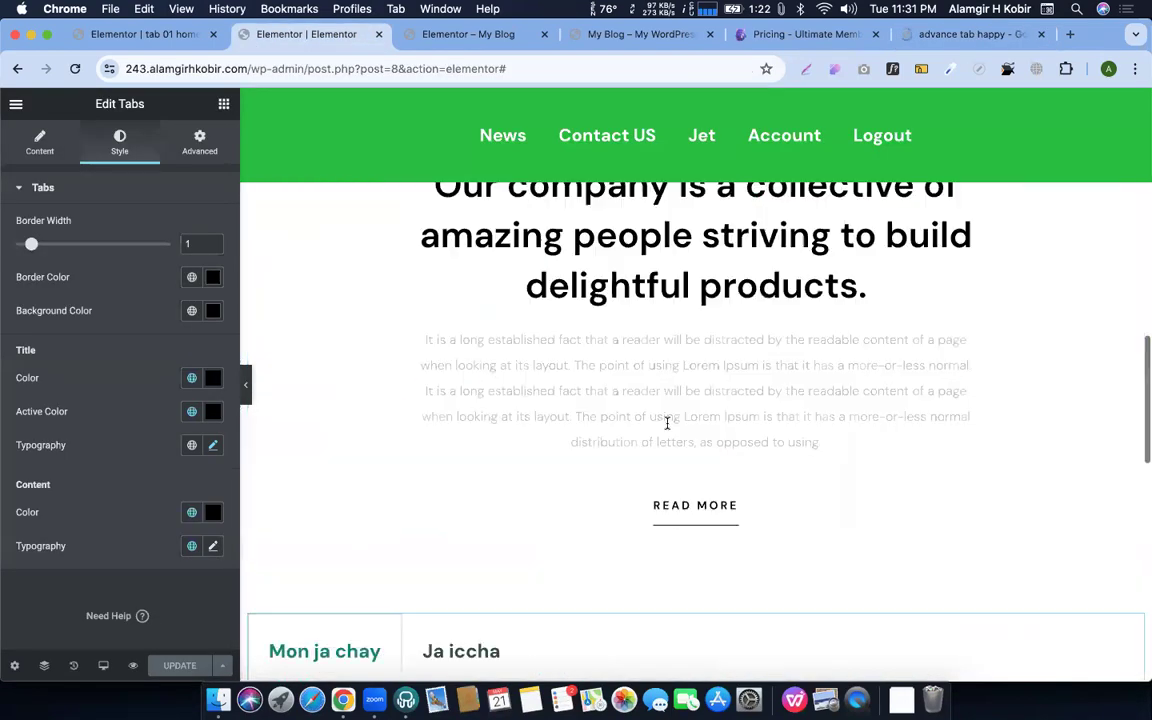
click(782, 428)
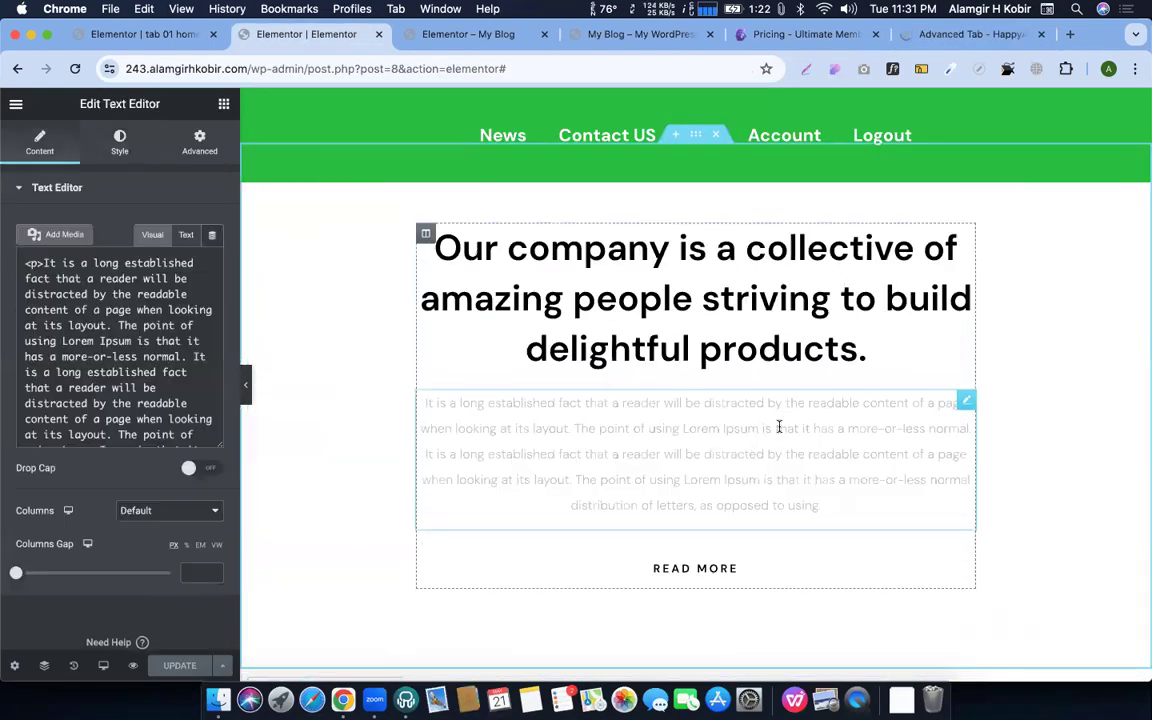
scroll(653, 435, down, 5)
scroll(653, 435, up, 1)
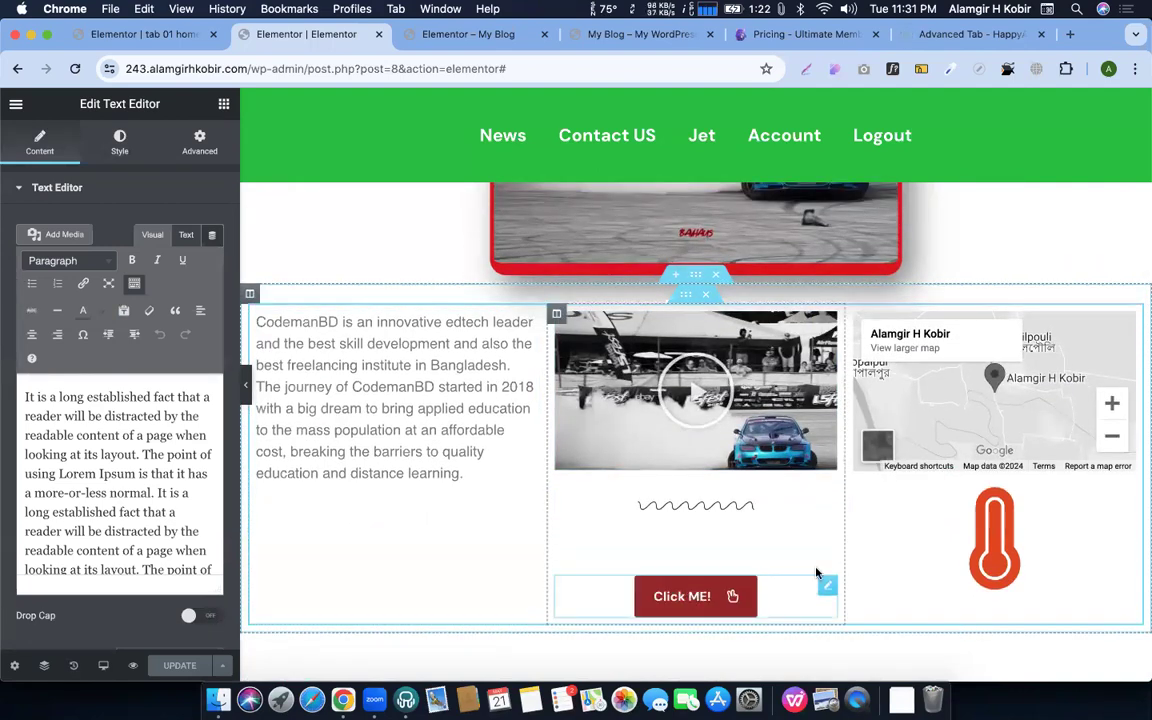
click(826, 587)
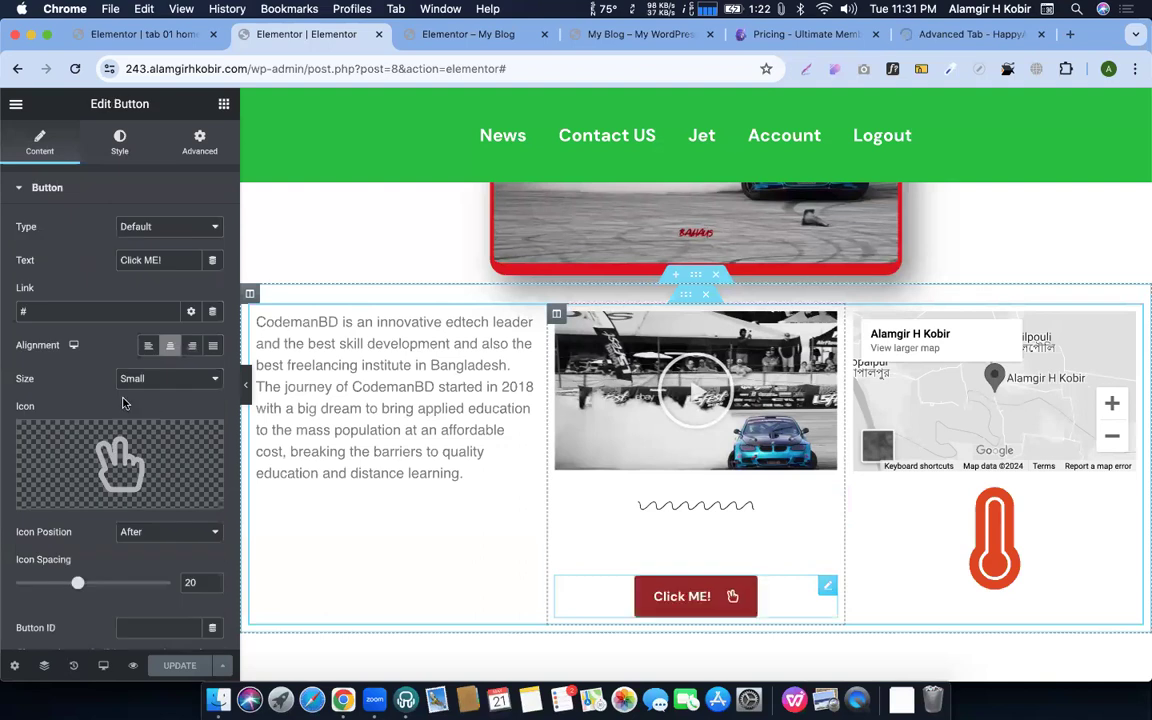
scroll(187, 214, down, 1)
click(187, 250)
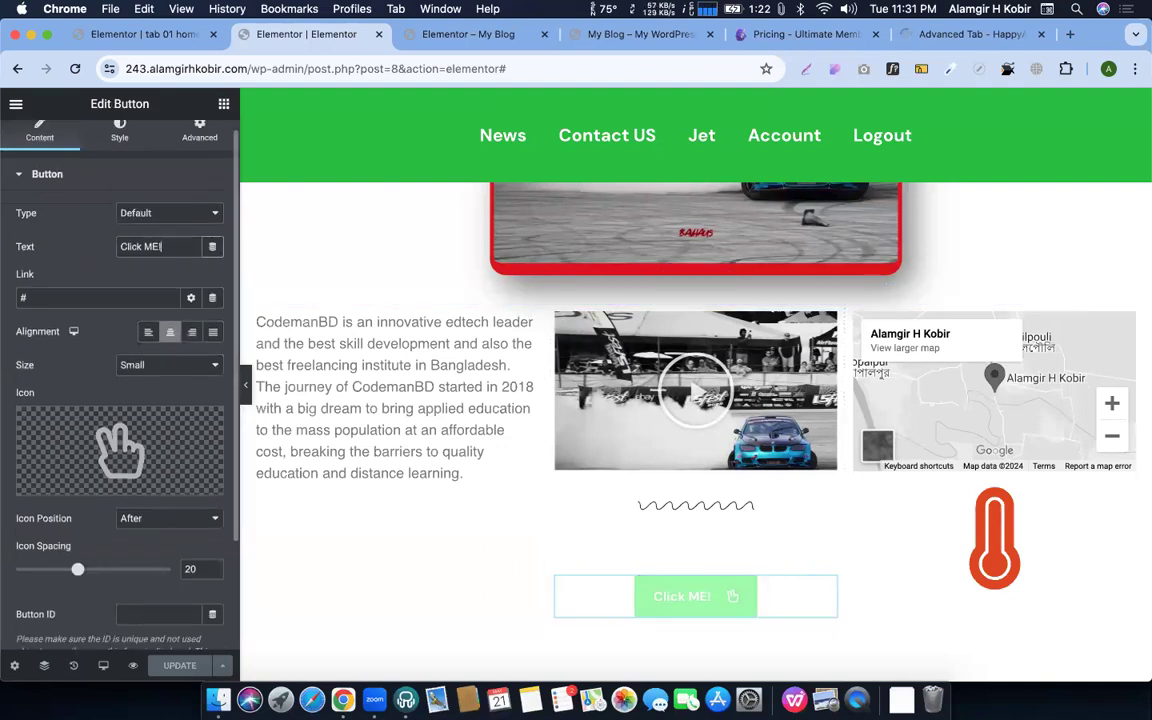
text([elementor-template id="524"])
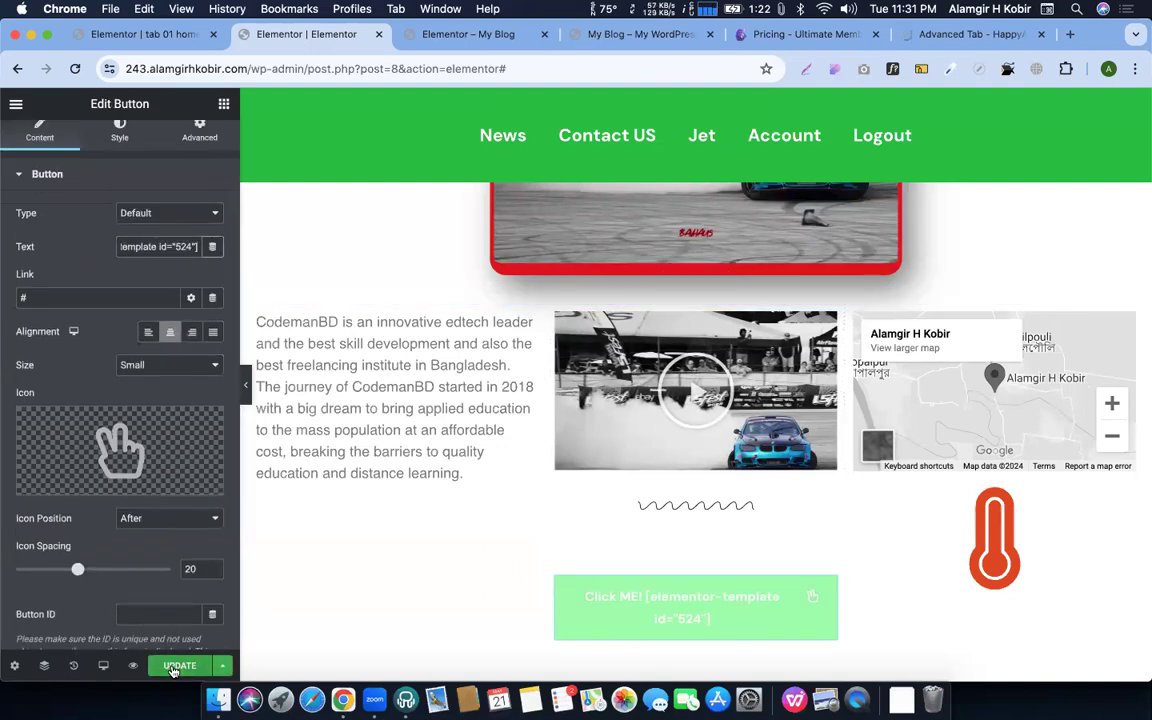
Update the page and check the image grid inside Click ME! in the site preview
click(172, 665)
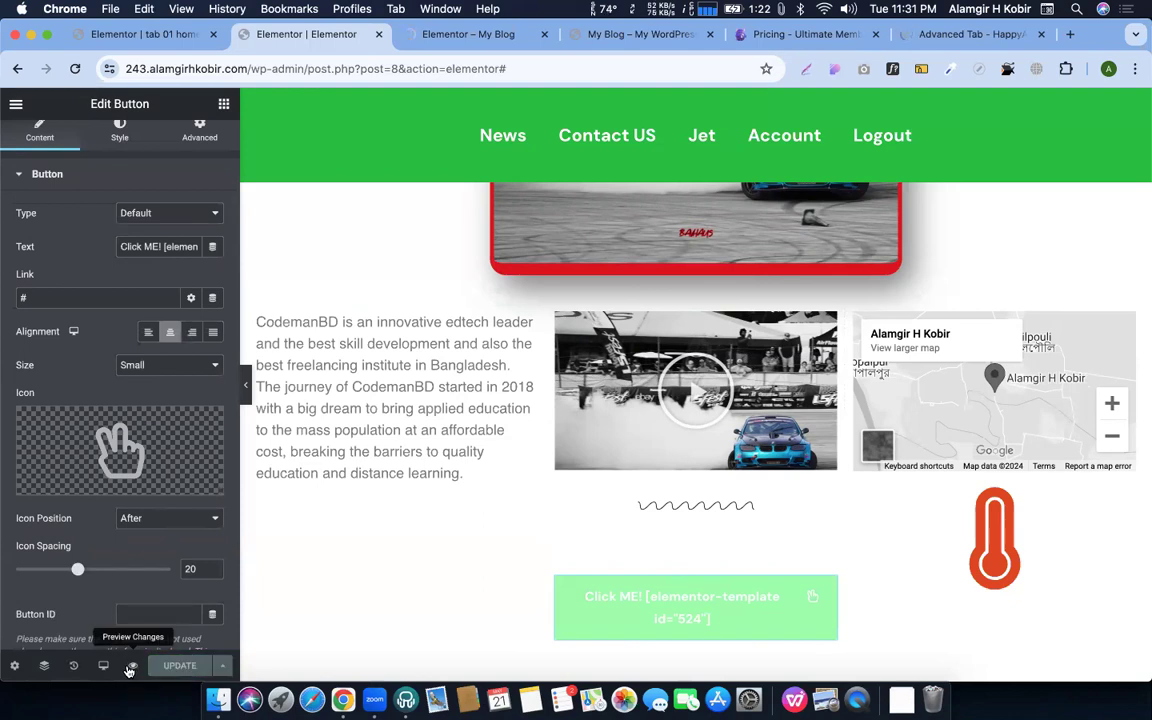
click(466, 34)
scroll(470, 301, down, 10)
scroll(540, 390, up, 10)
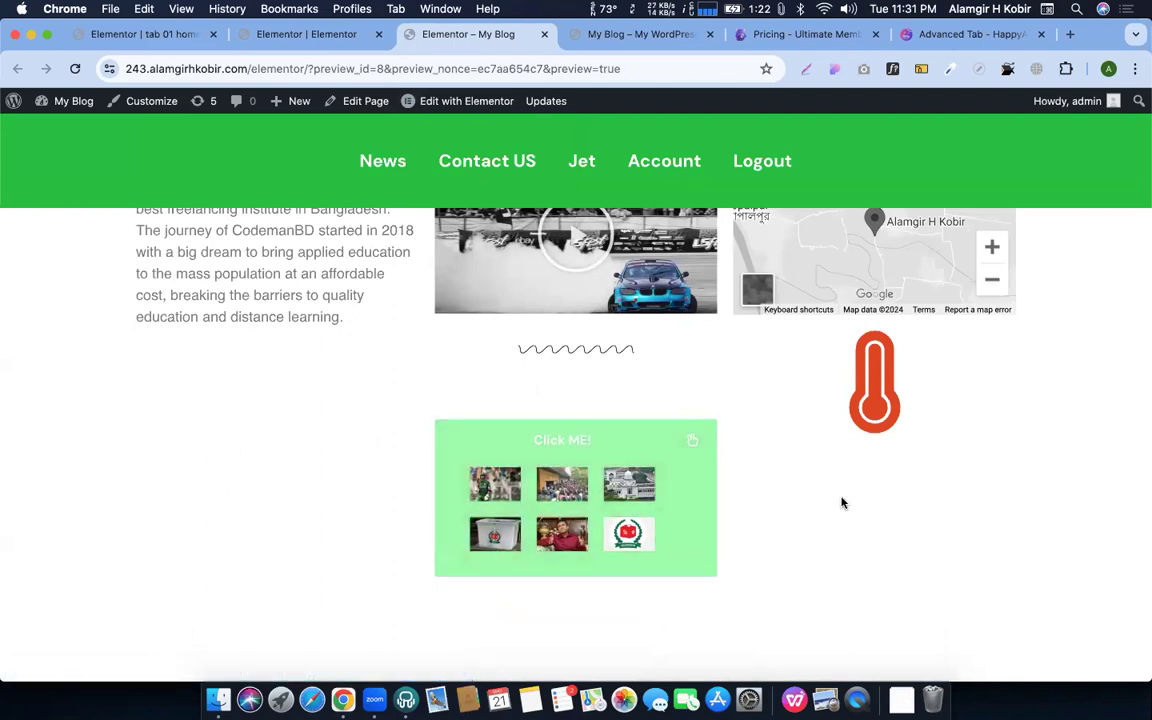
Close the preview and 'tab 01 home page' tabs, then show the HappyAddons Advanced Tab docs
click(543, 35)
click(299, 37)
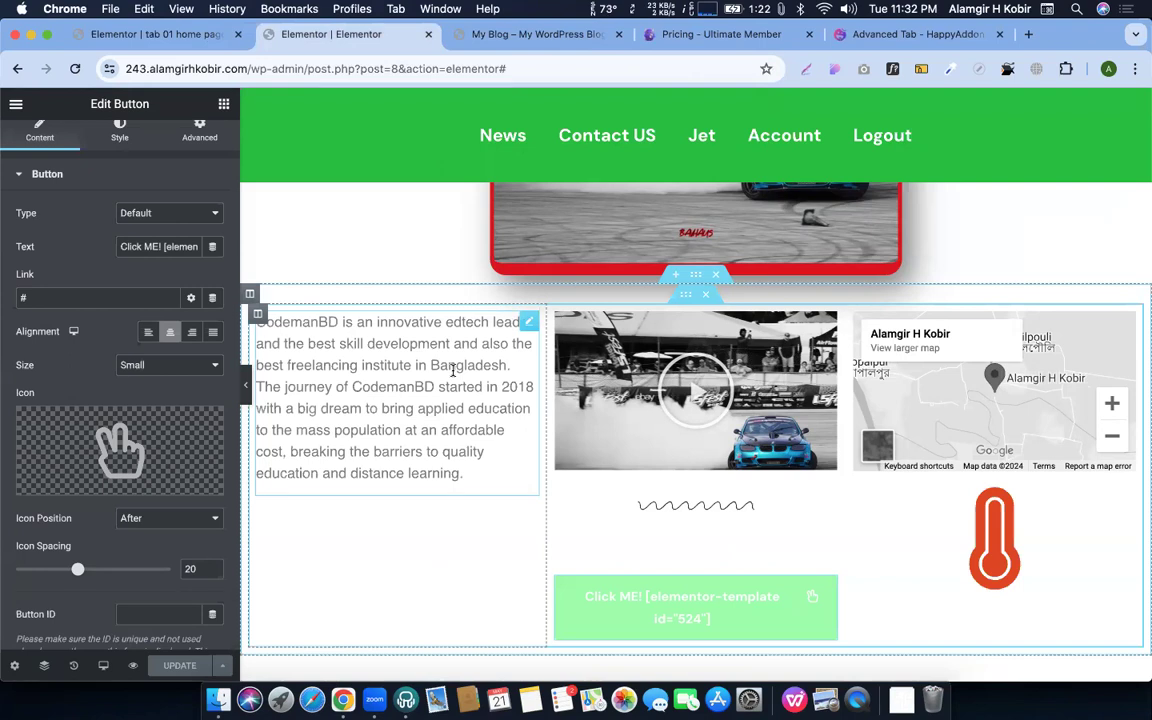
click(190, 34)
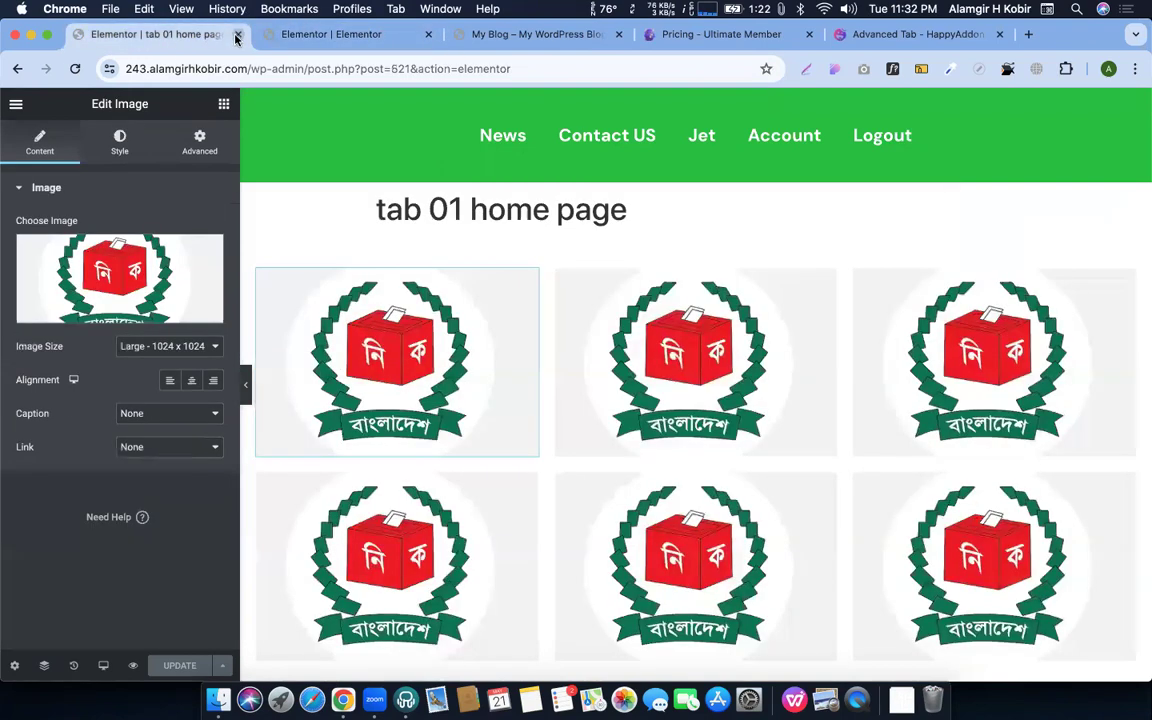
click(237, 35)
click(741, 40)
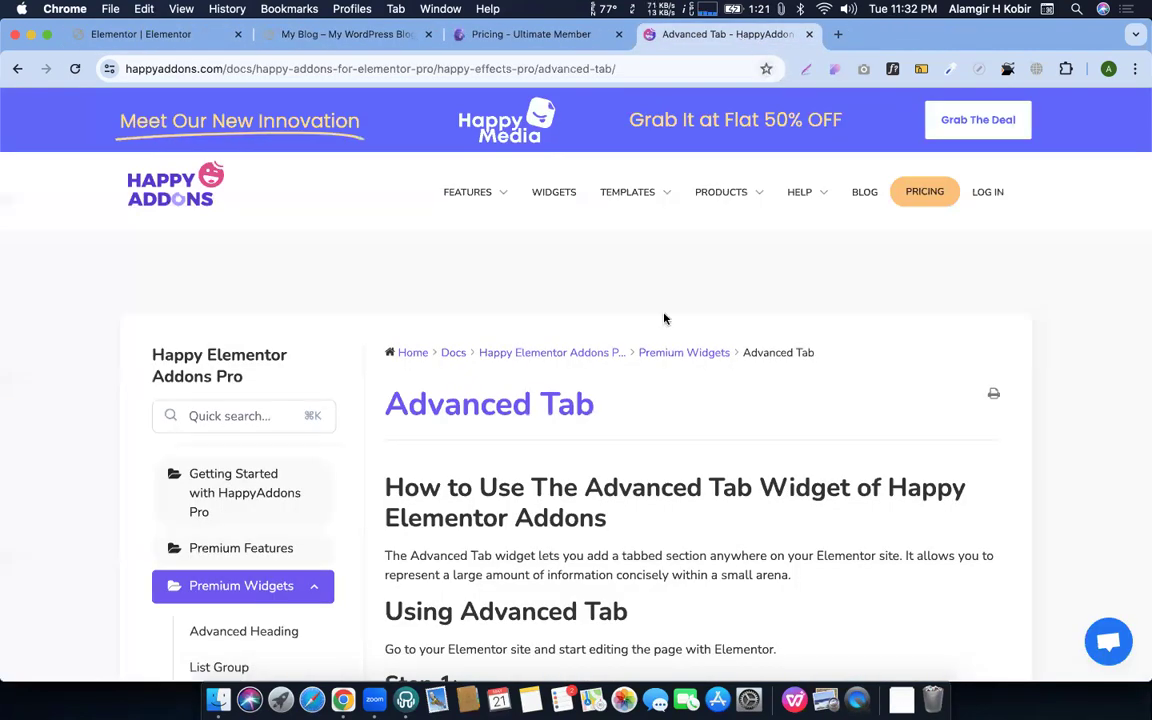
Go to the HappyAddons WIDGETS catalogue page
scroll(207, 124, down, 5)
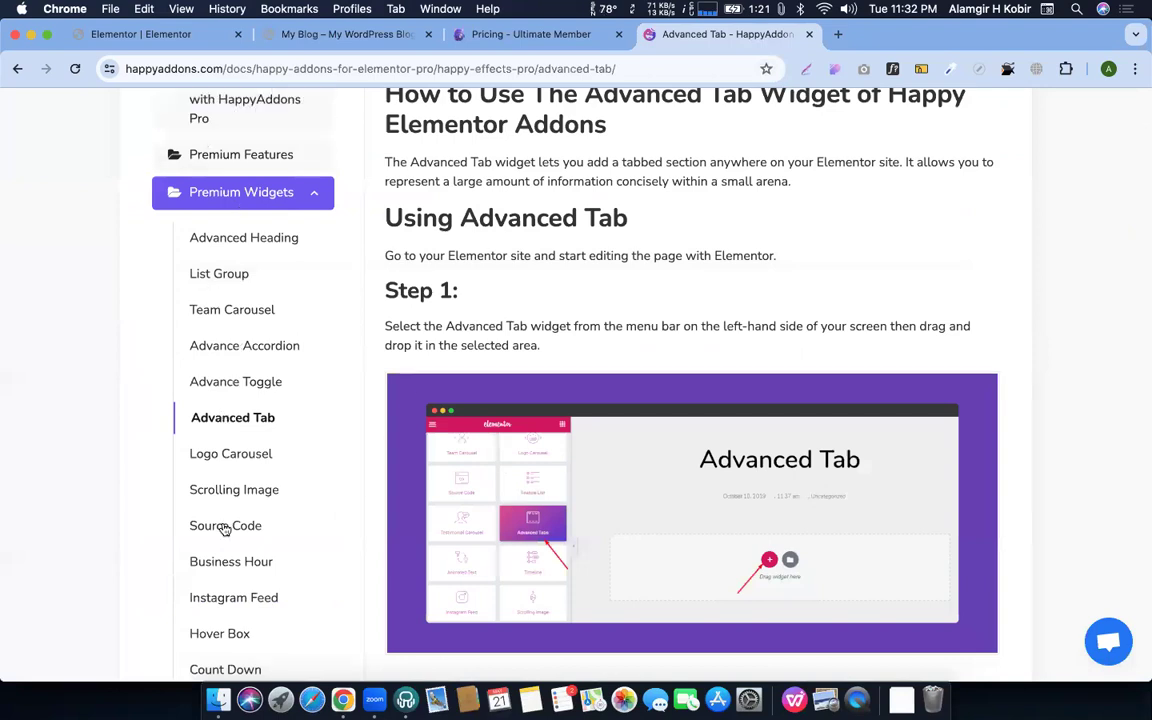
scroll(670, 441, down, 6)
scroll(672, 441, down, 3)
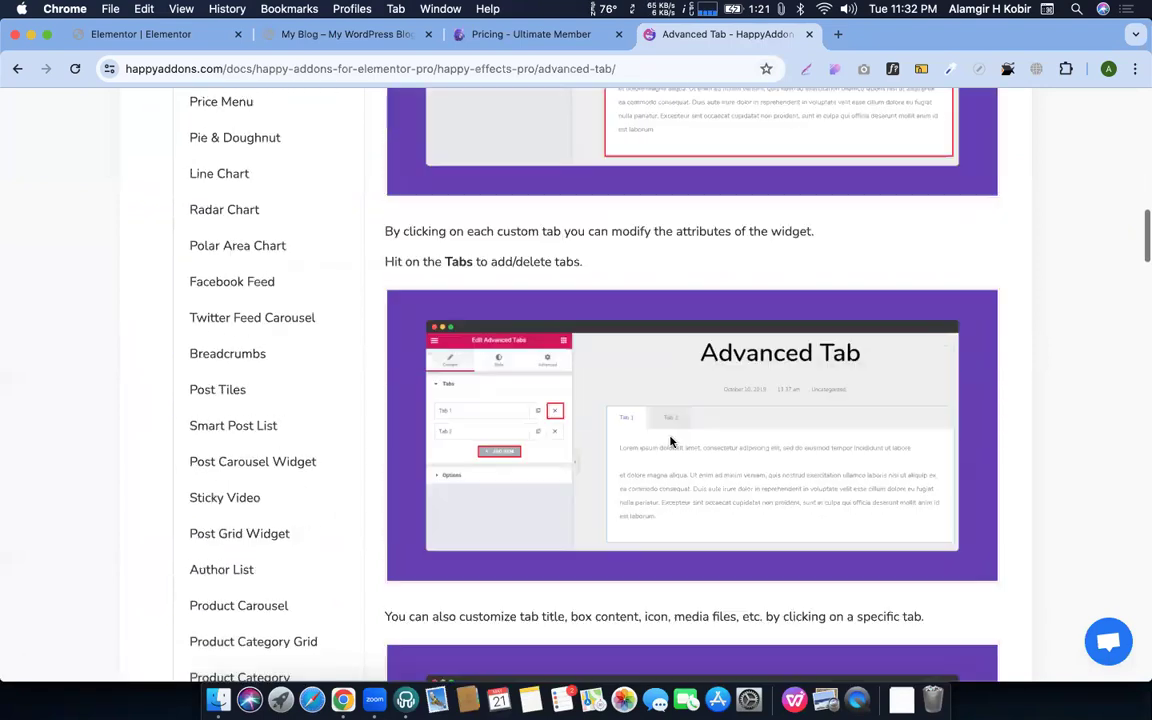
scroll(690, 400, up, 15)
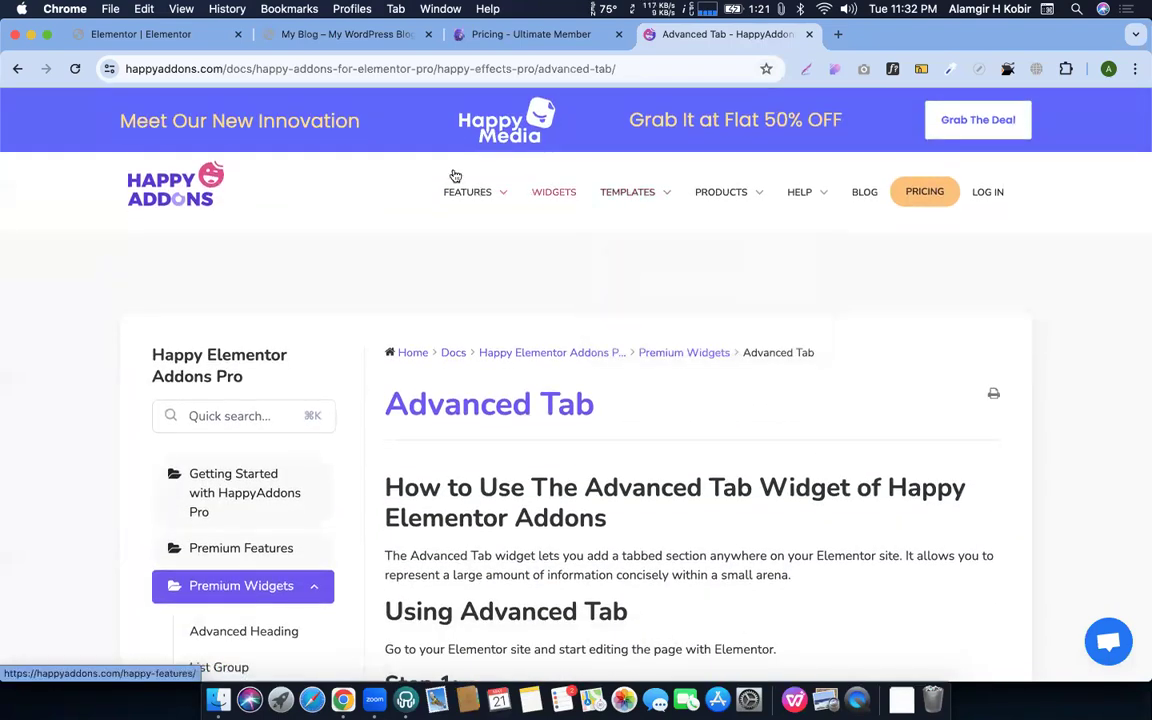
click(543, 193)
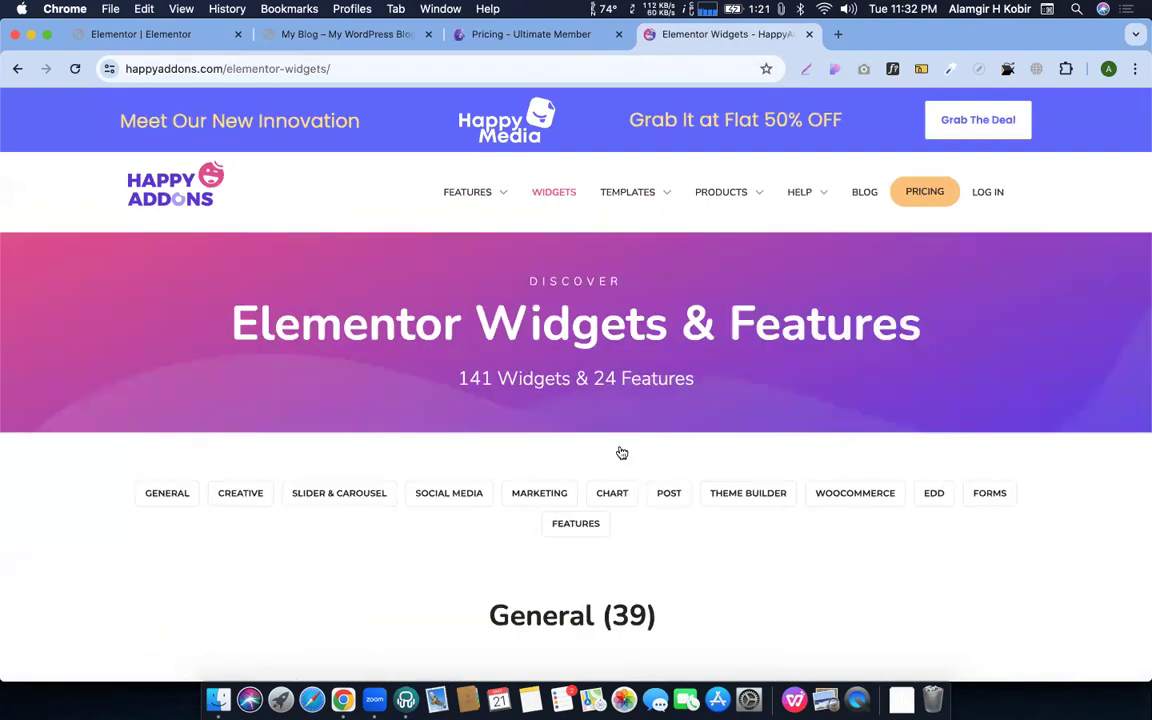
scroll(620, 455, down, 5)
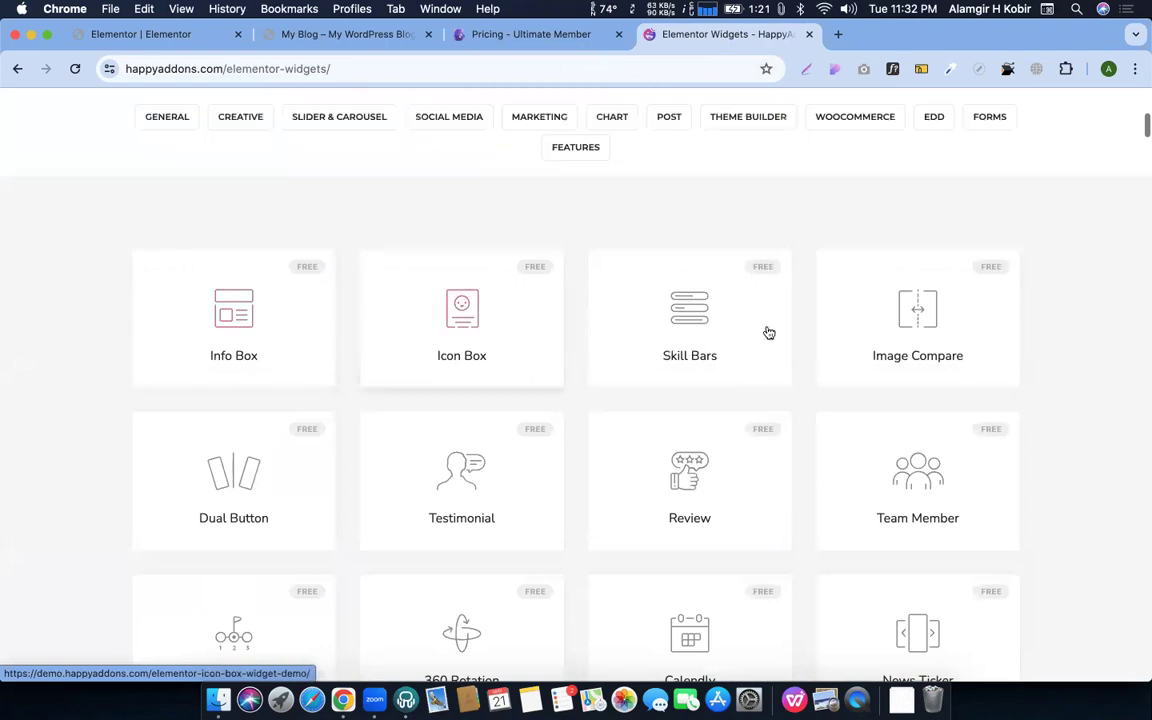
scroll(483, 424, down, 3)
scroll(404, 459, up, 3)
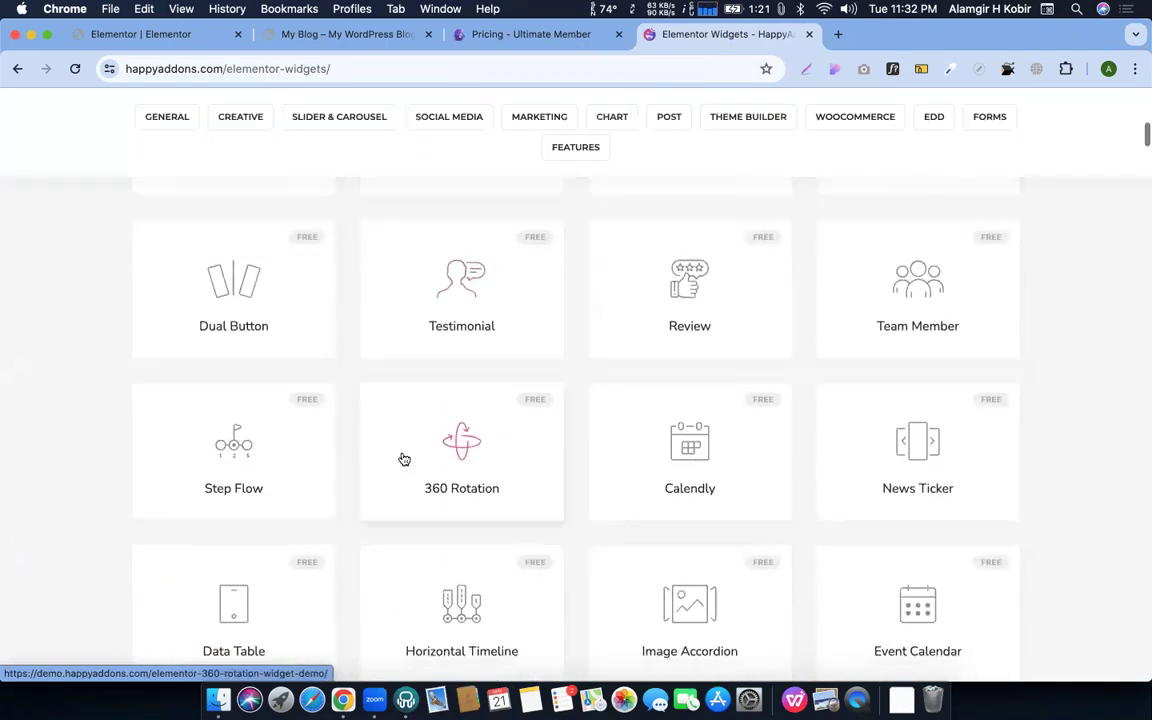
Find 'tab' on the page and open the Advanced Tab widget in a new tab
key(super+f)
text(tab)
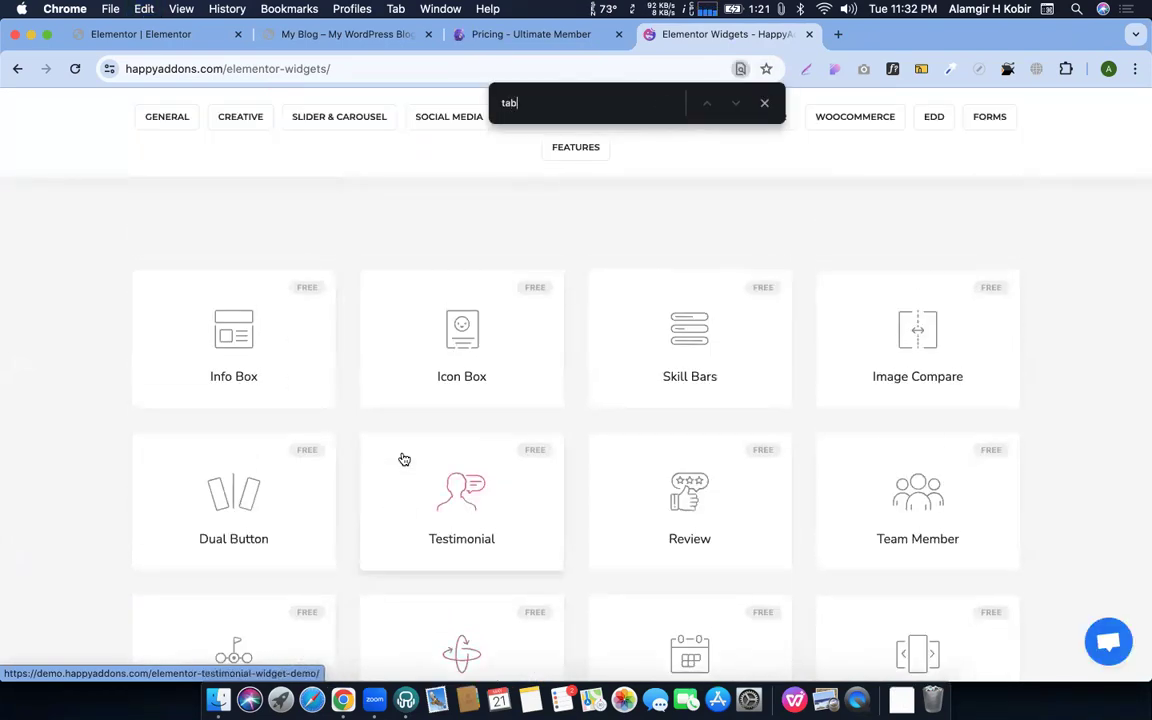
key(Return)
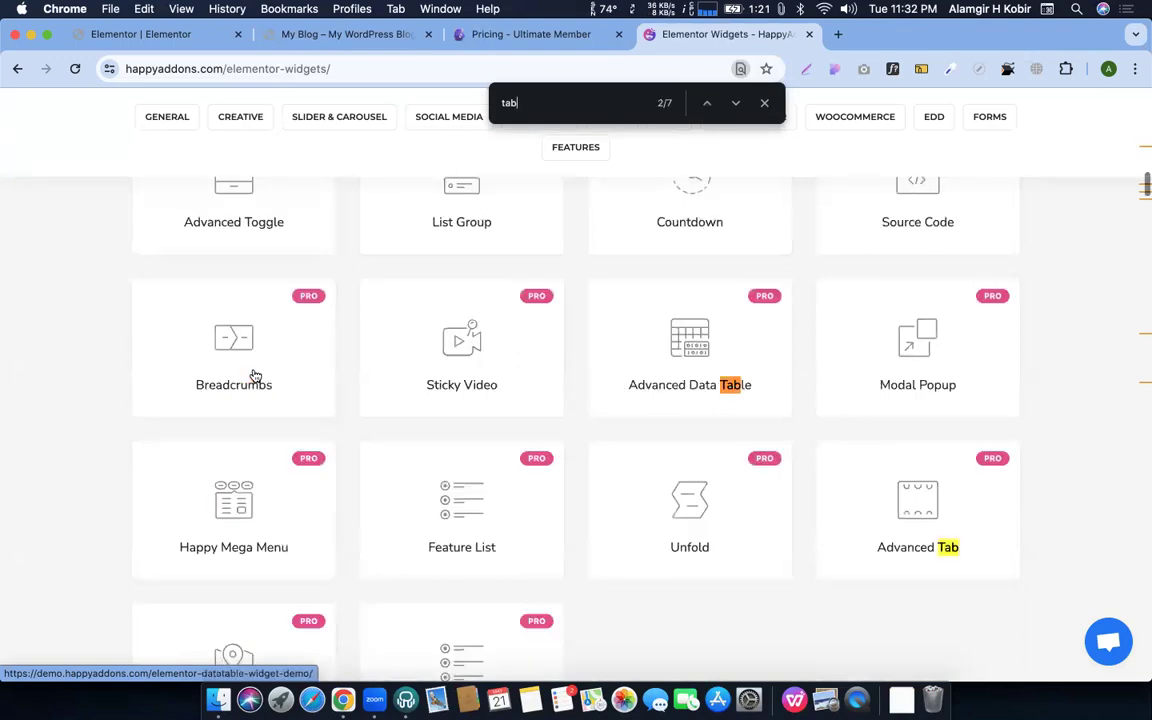
key(Return)
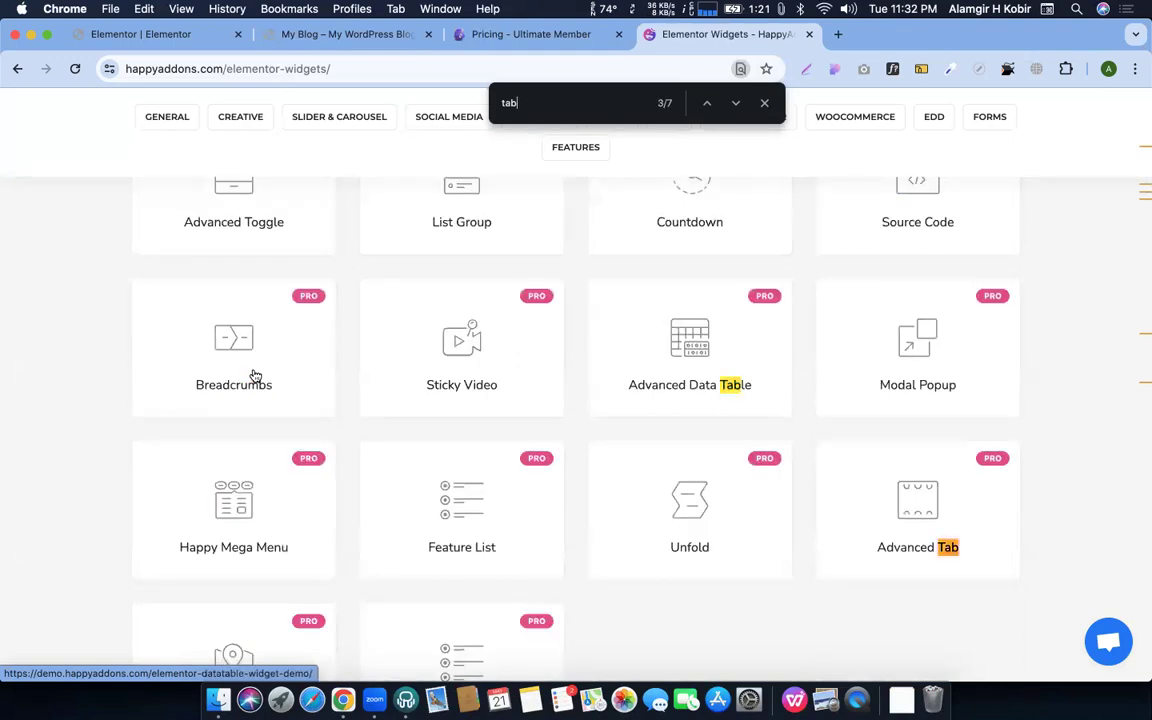
click(828, 504)
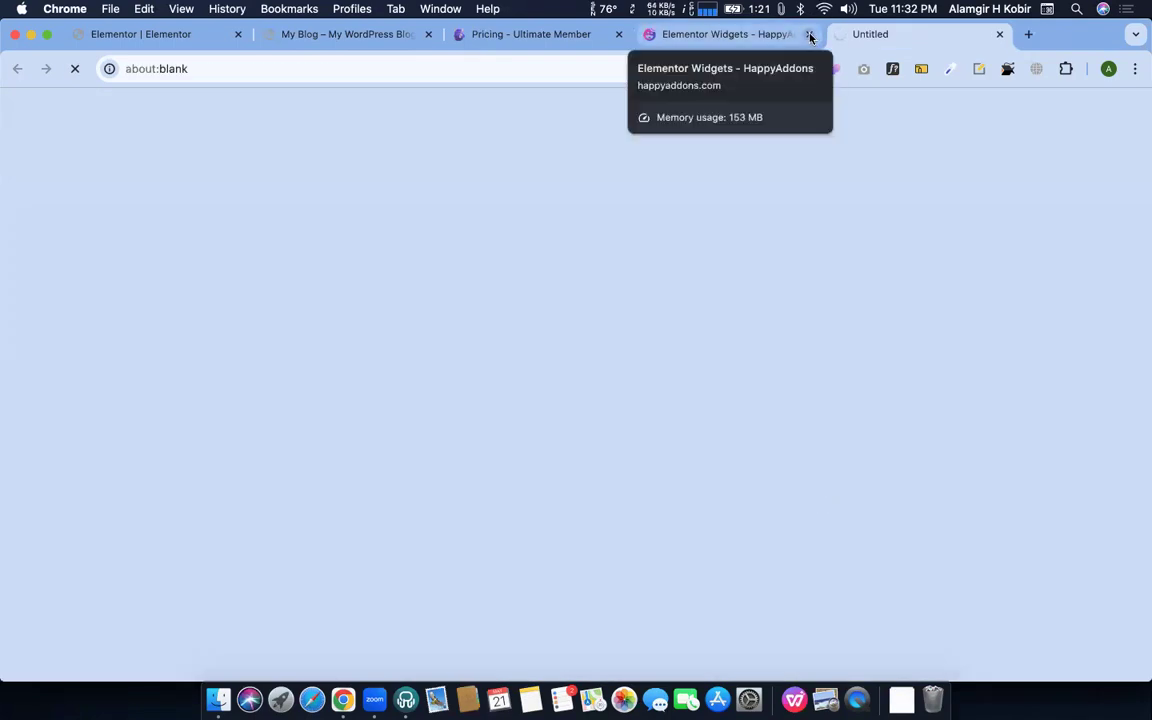
Close the widgets catalogue and try Design 1's Cross Domain Copy Paste and Section Nesting tabs
click(810, 36)
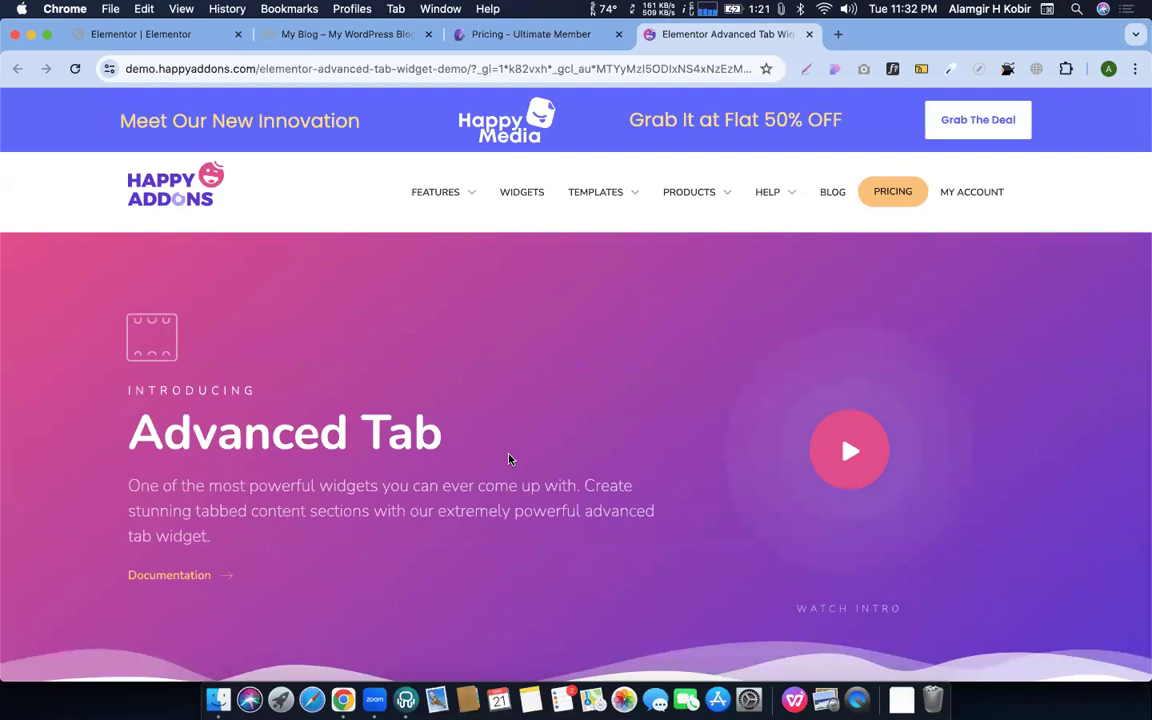
scroll(509, 459, down, 10)
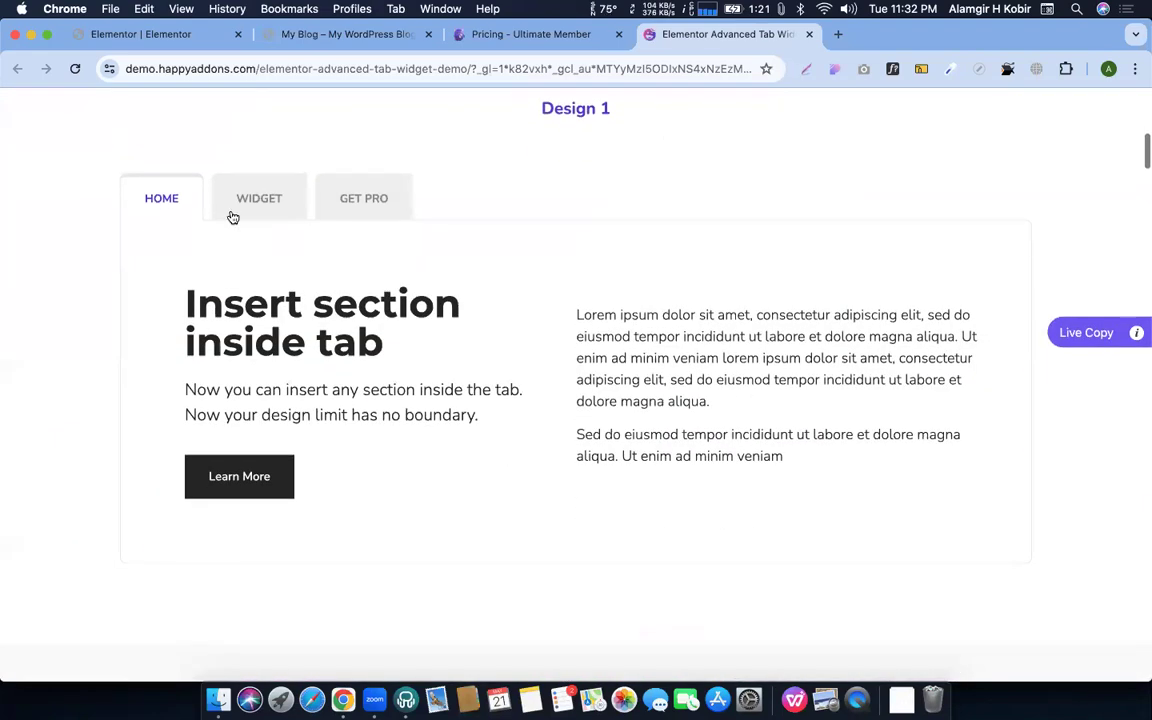
click(259, 206)
click(337, 204)
click(268, 198)
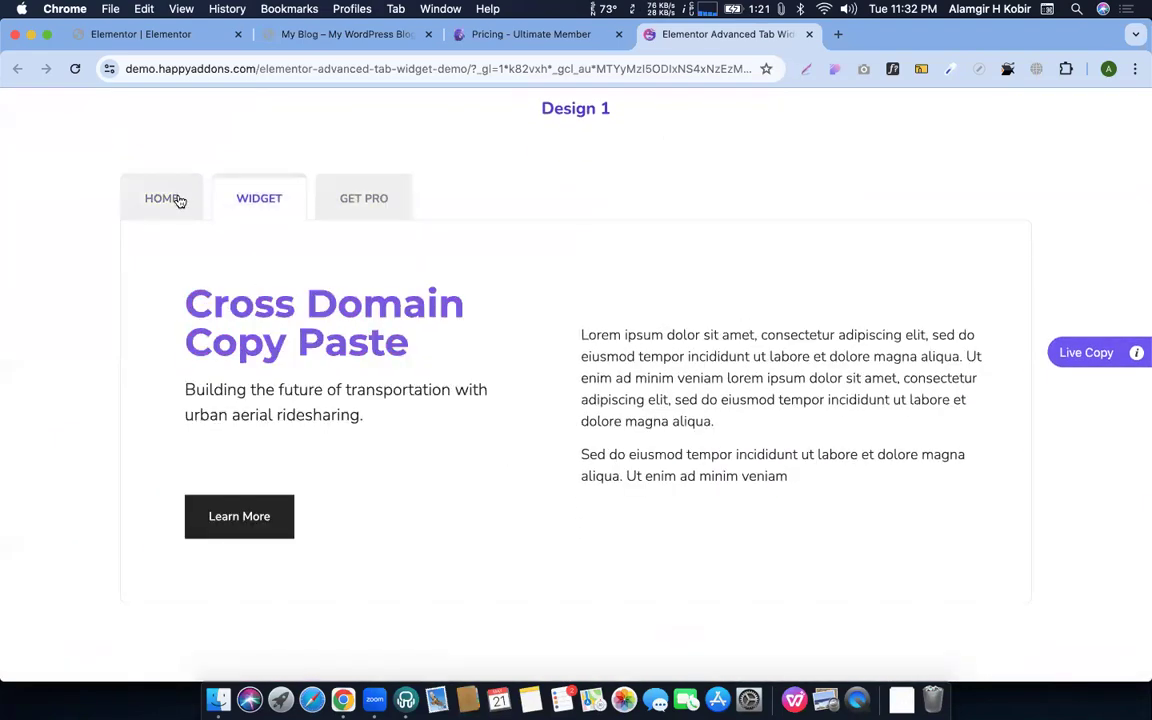
click(172, 198)
Try Design 2's Sneakers, H2O and Dual Button tabs and Design 3's Timeline and Business Hour
scroll(453, 316, down, 6)
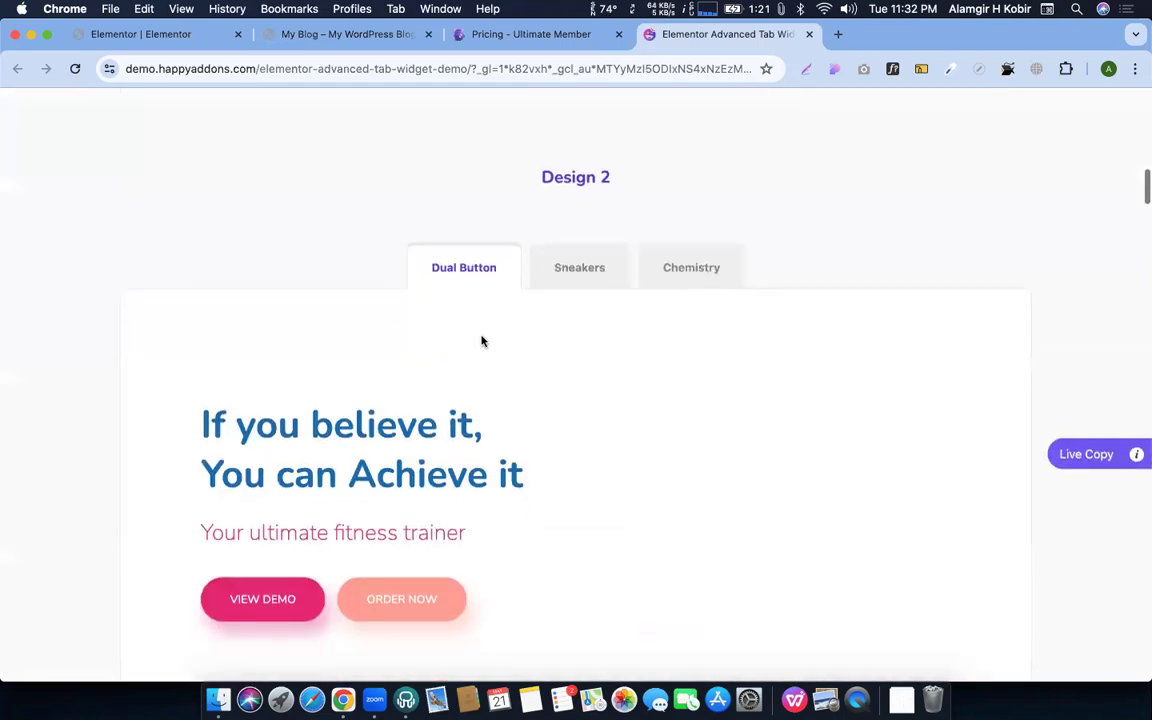
click(587, 275)
click(671, 279)
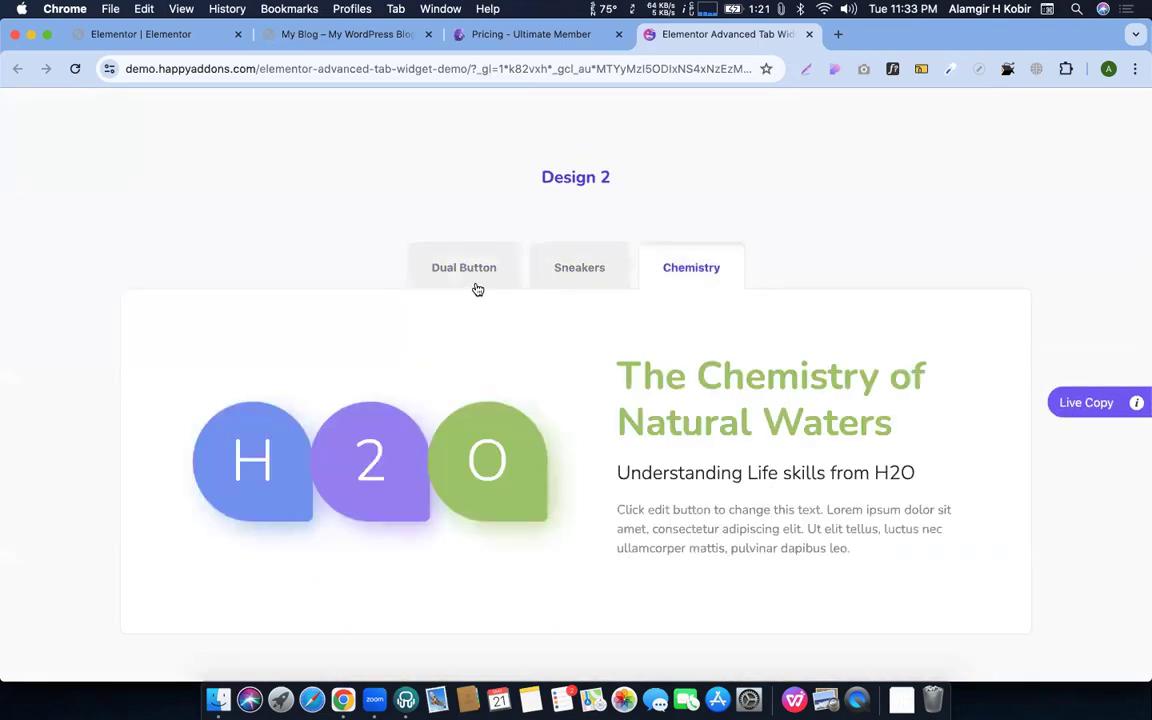
click(470, 275)
scroll(476, 334, down, 10)
click(843, 349)
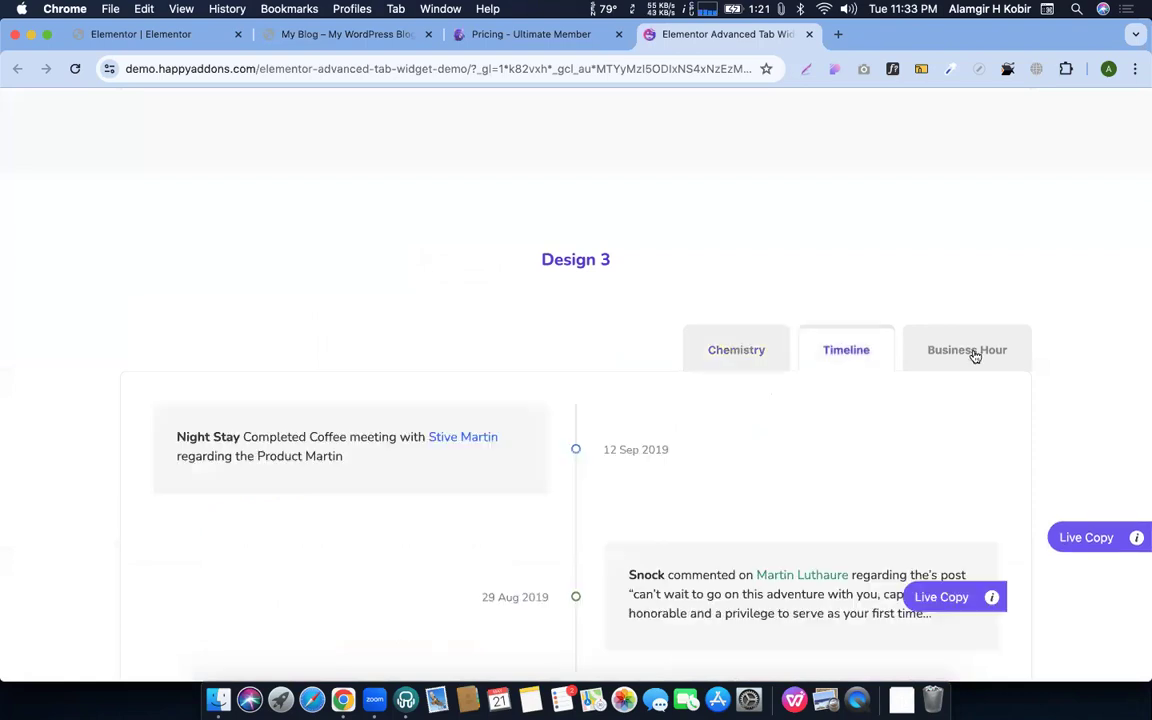
click(967, 350)
Try Design 4's Nesting, Cross Domain, Section Insert tabs and Design 5's Design, Flexibility, Feature
scroll(880, 345, down, 8)
click(436, 348)
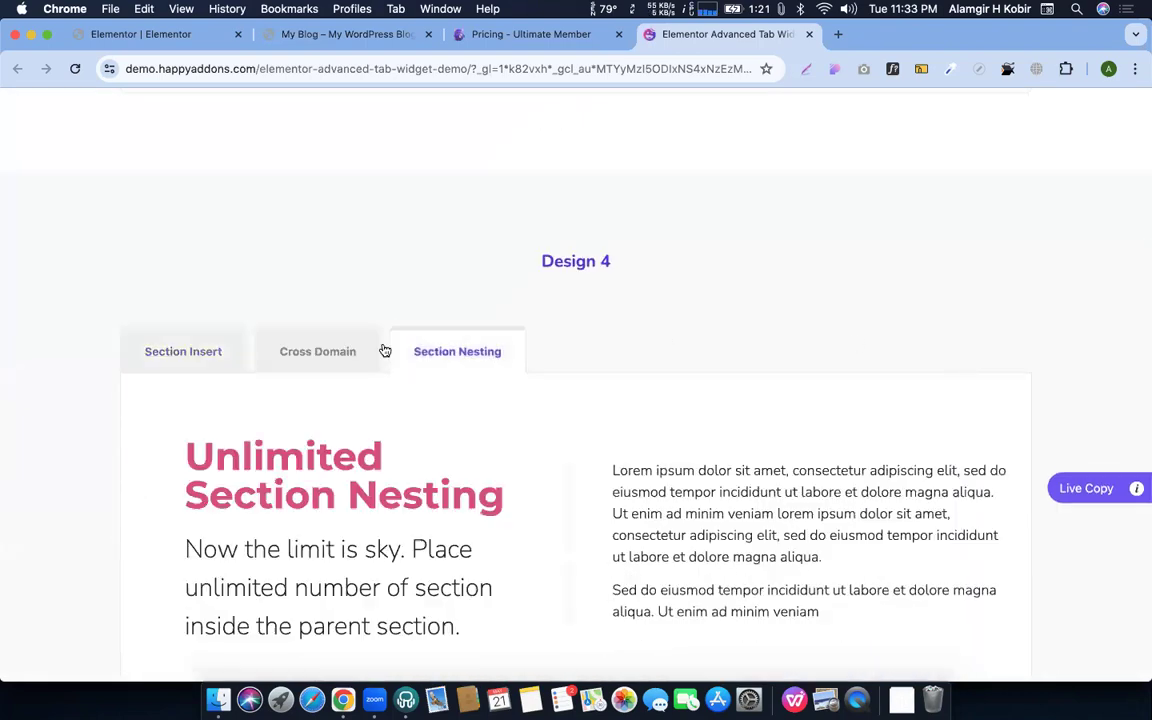
click(324, 353)
click(200, 348)
scroll(300, 345, down, 8)
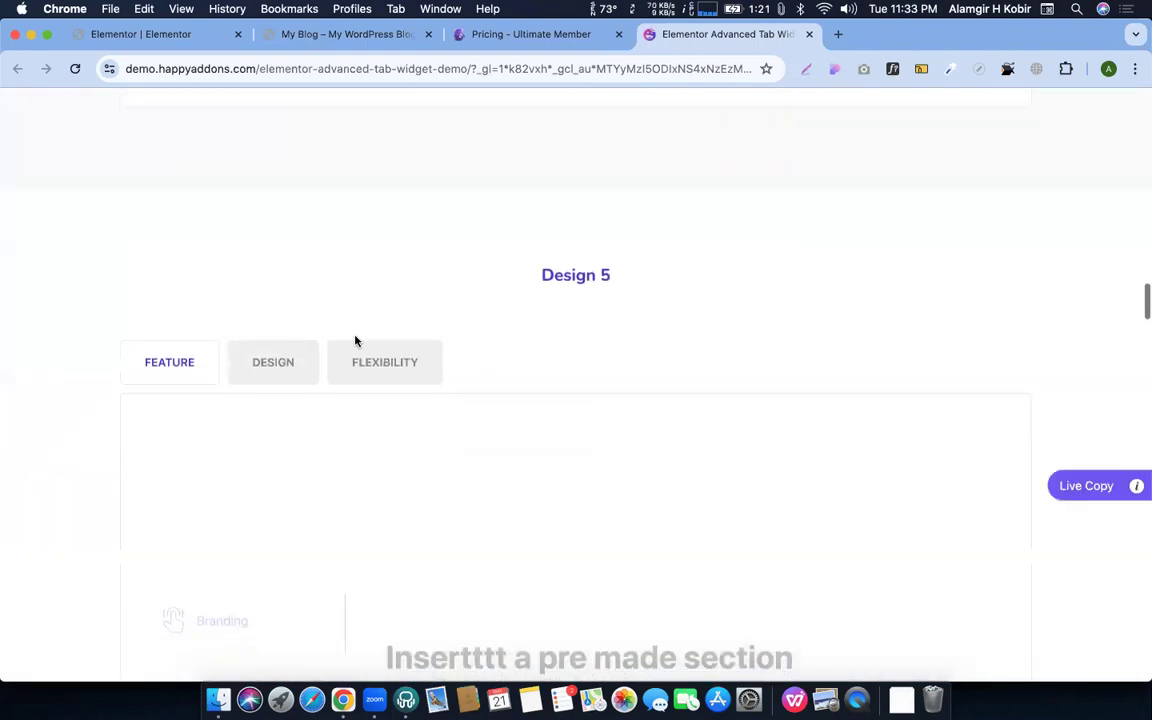
click(255, 377)
click(380, 369)
click(245, 376)
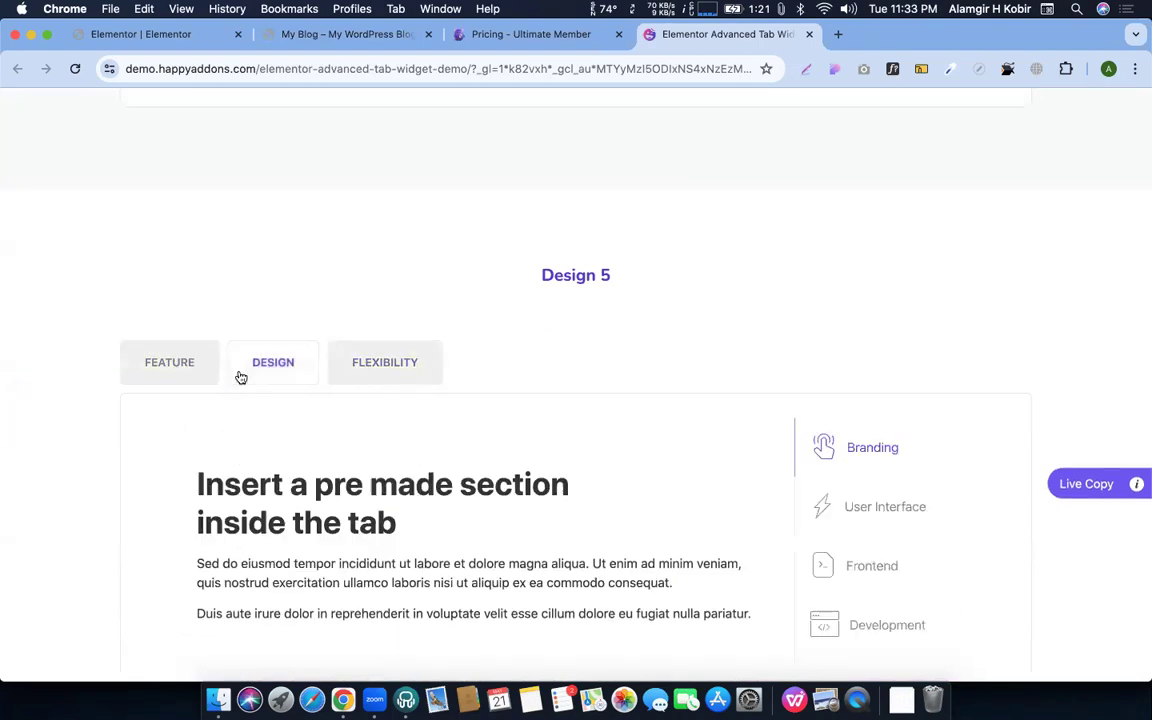
click(154, 378)
Close the Advanced Tab demo and return to the My Blog home page
scroll(401, 399, down, 8)
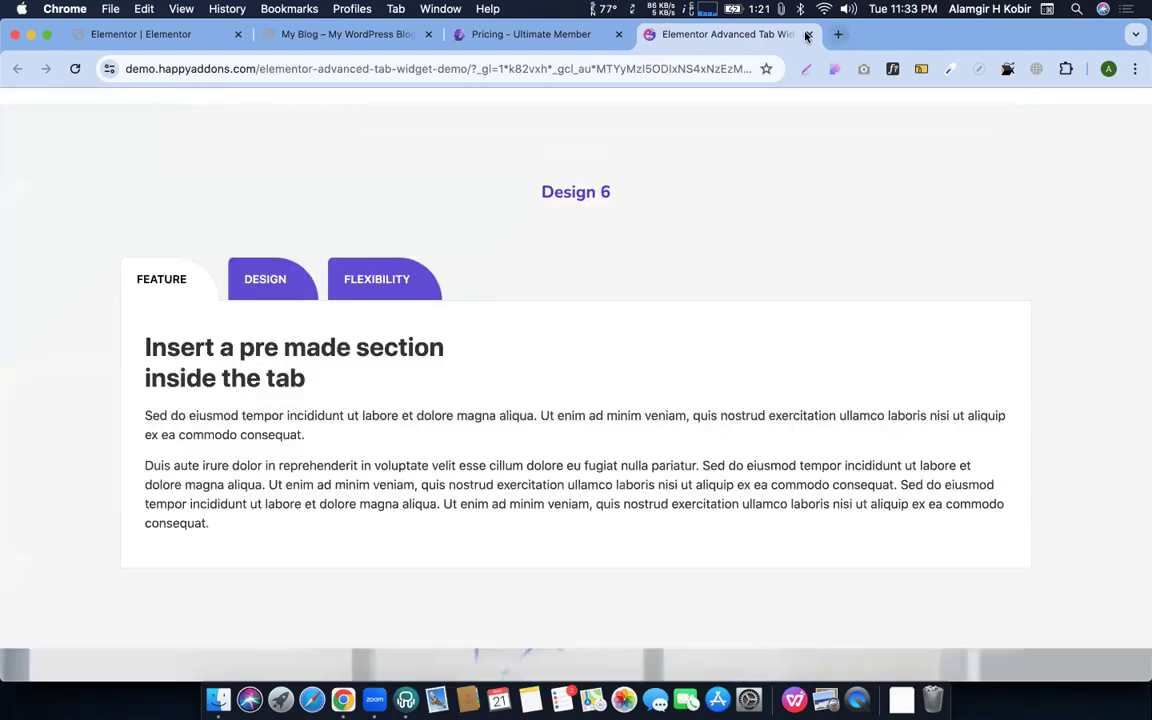
click(806, 36)
click(305, 35)
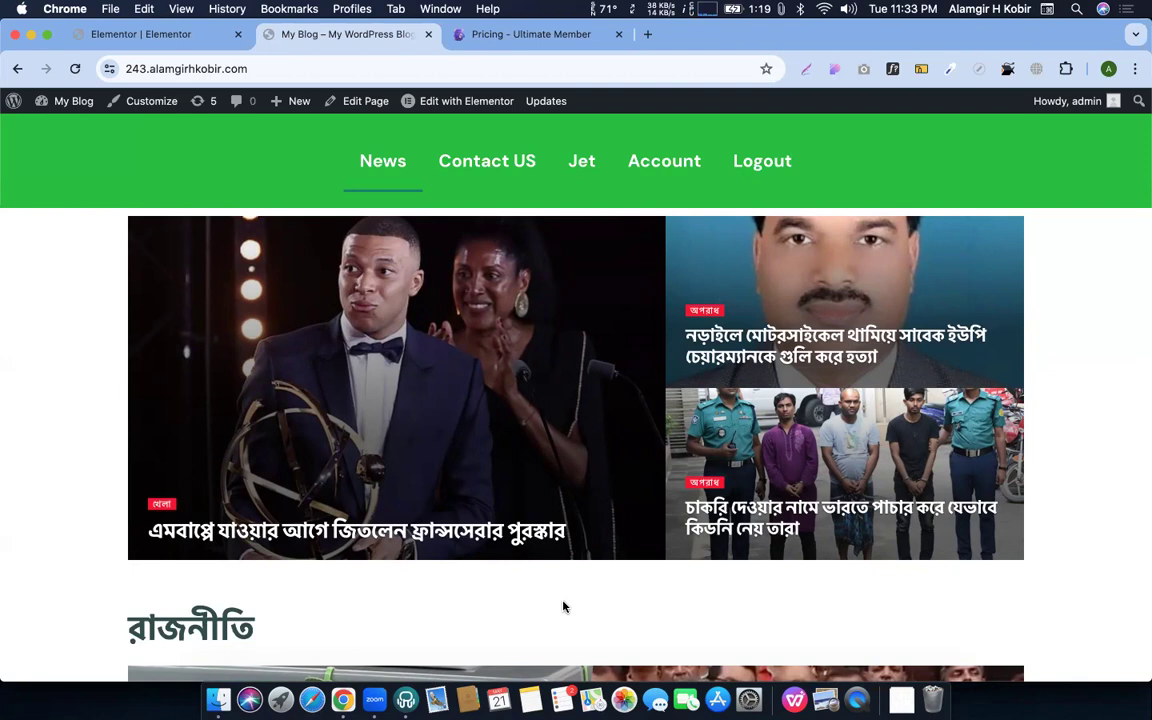
Open a new Chrome tab on the Google start page with Cmd+T
key(super+t)
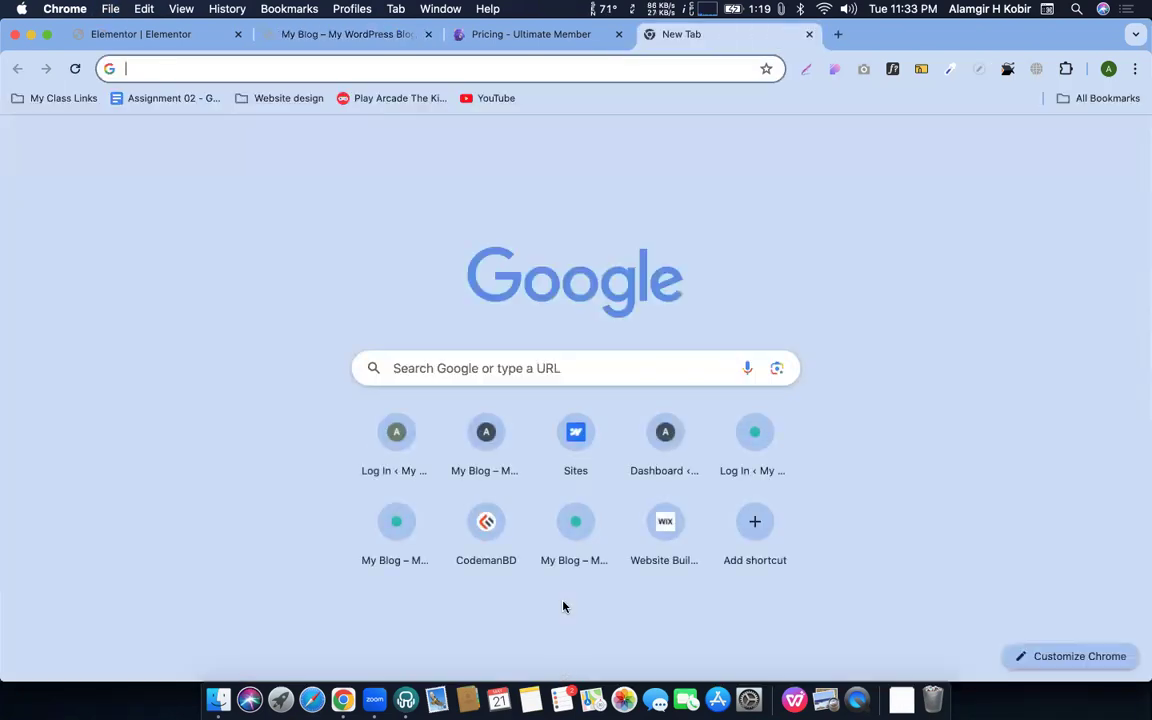
Google a WordPress cookie policy notice bar and open Cookie Notice & Compliance, noting its 4.8 rating
text(coki)
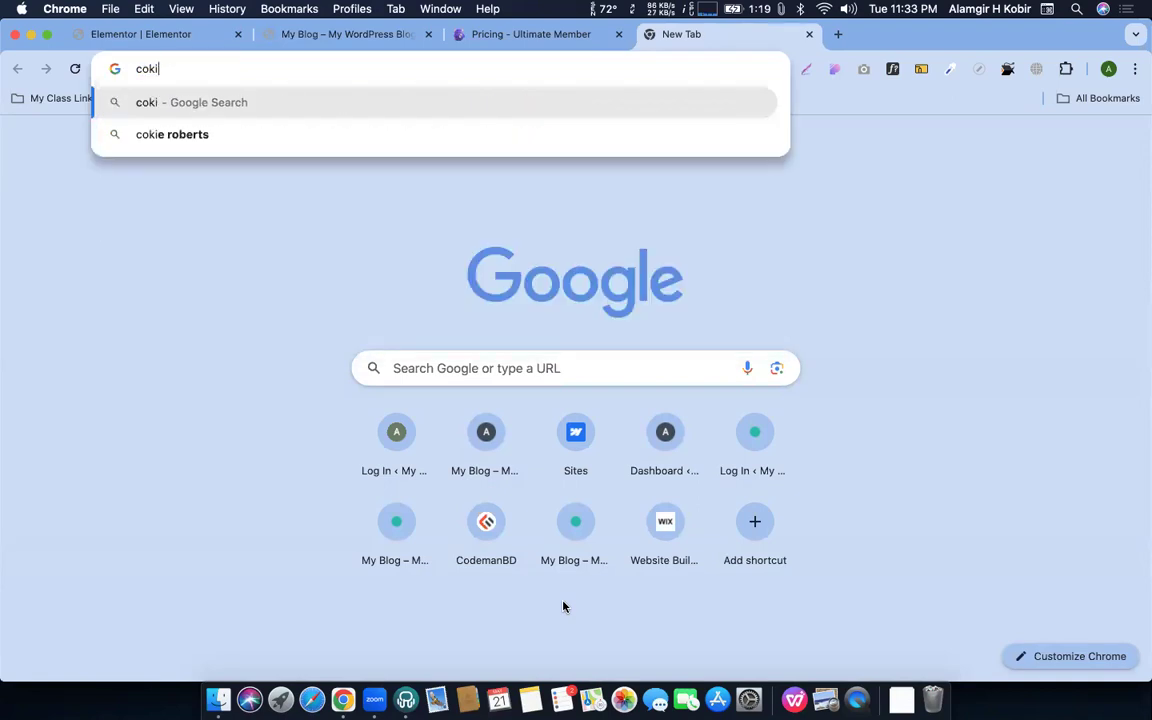
text(es poli)
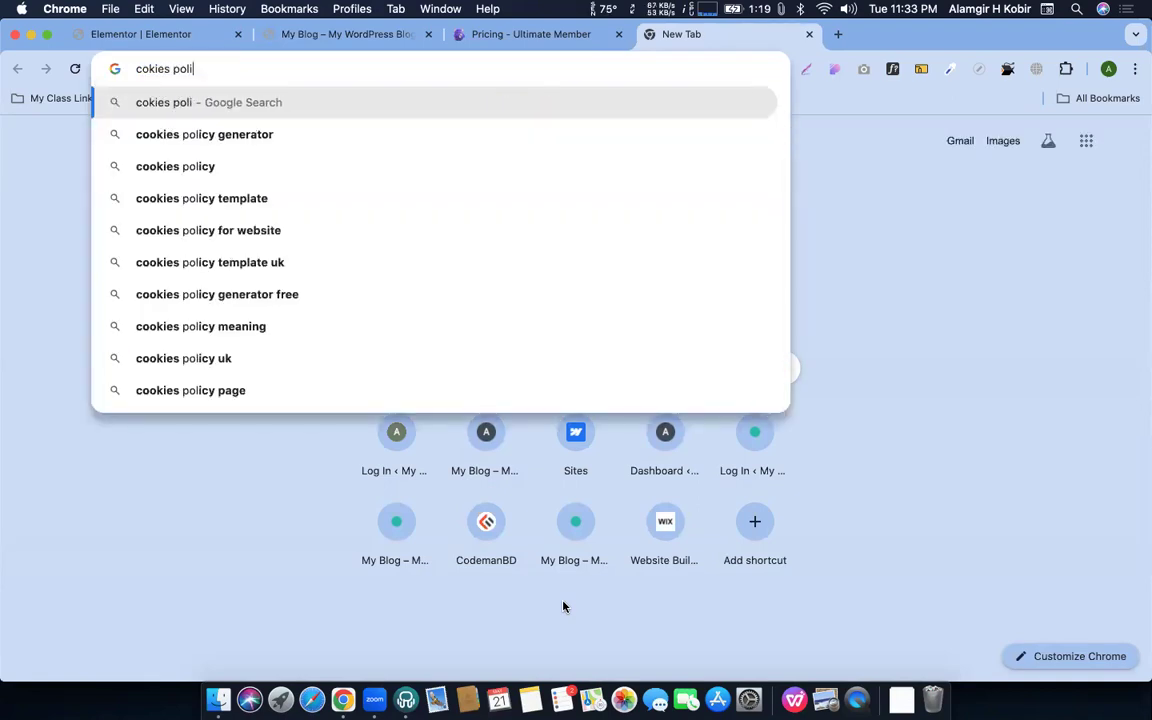
text(cis notic bar wordpress)
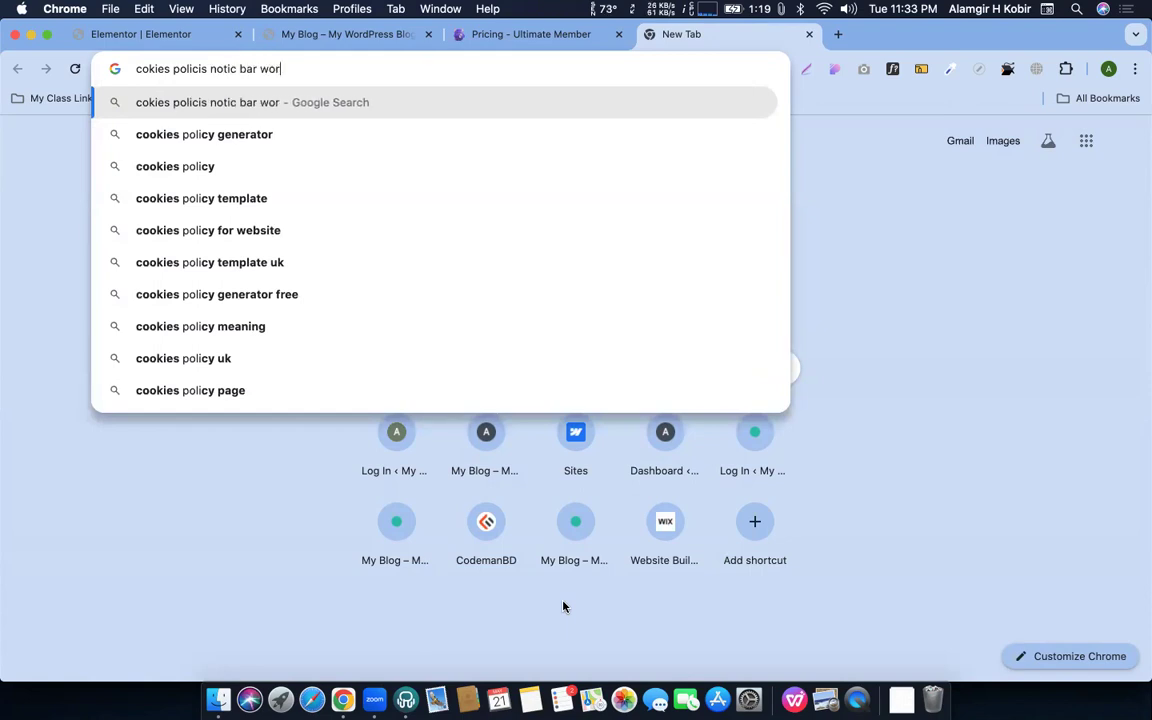
key(Return)
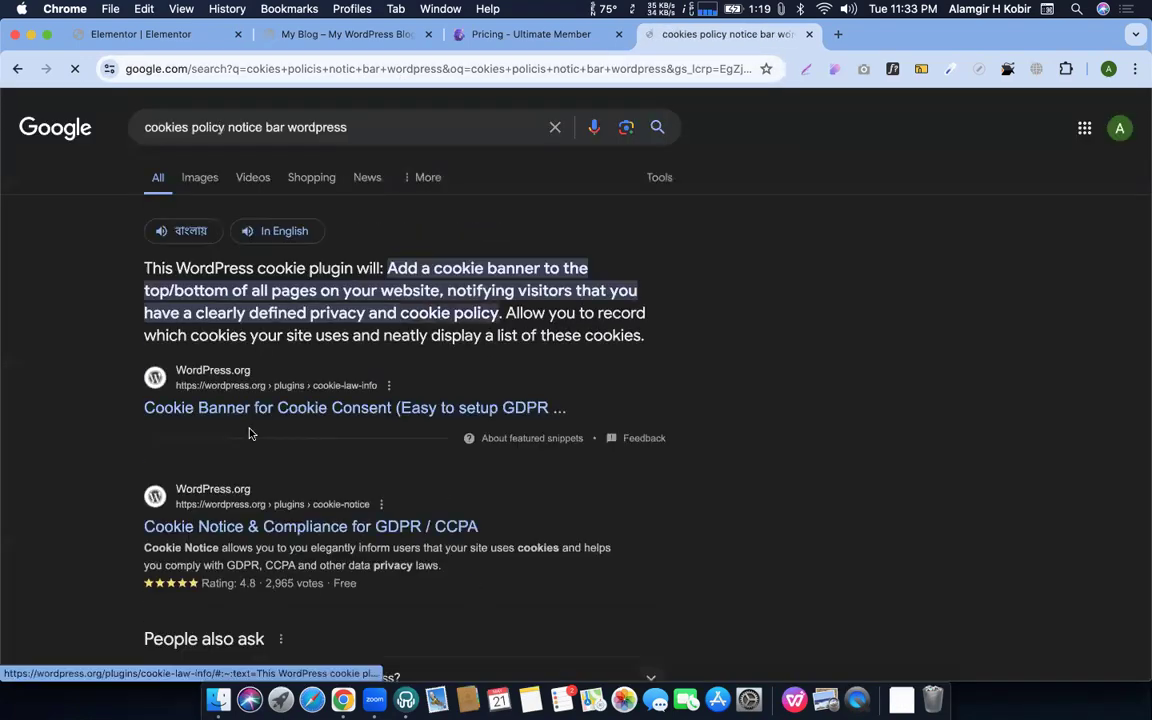
scroll(193, 378, down, 1)
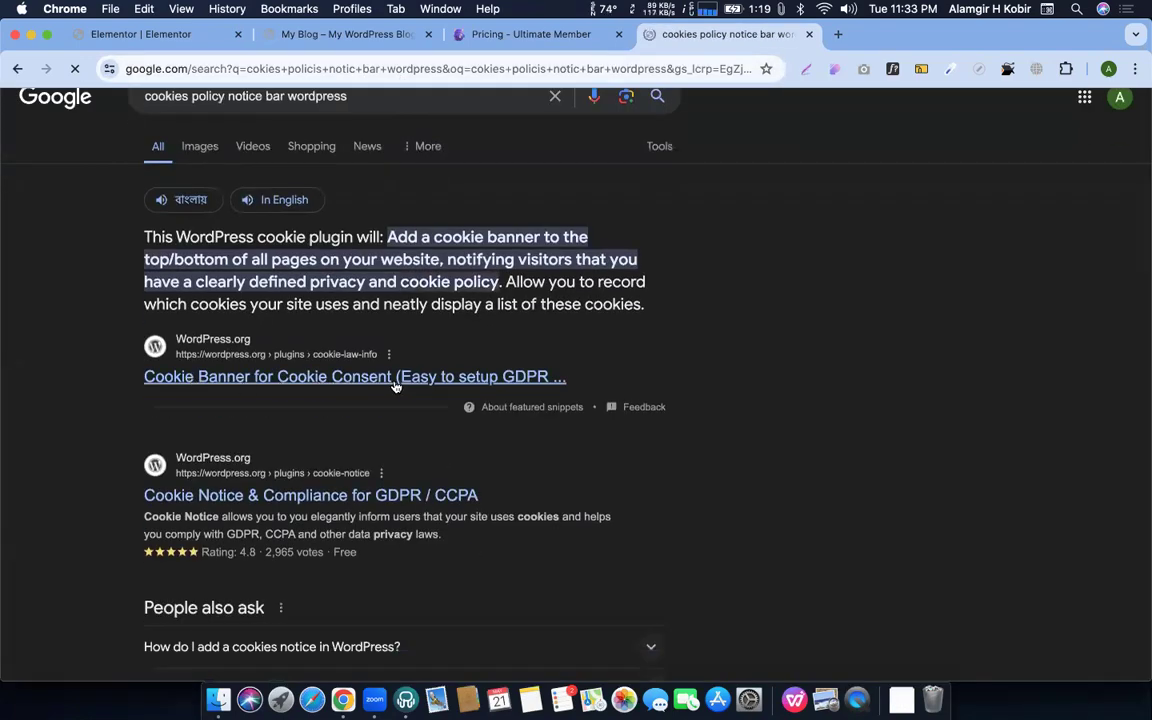
scroll(396, 387, down, 3)
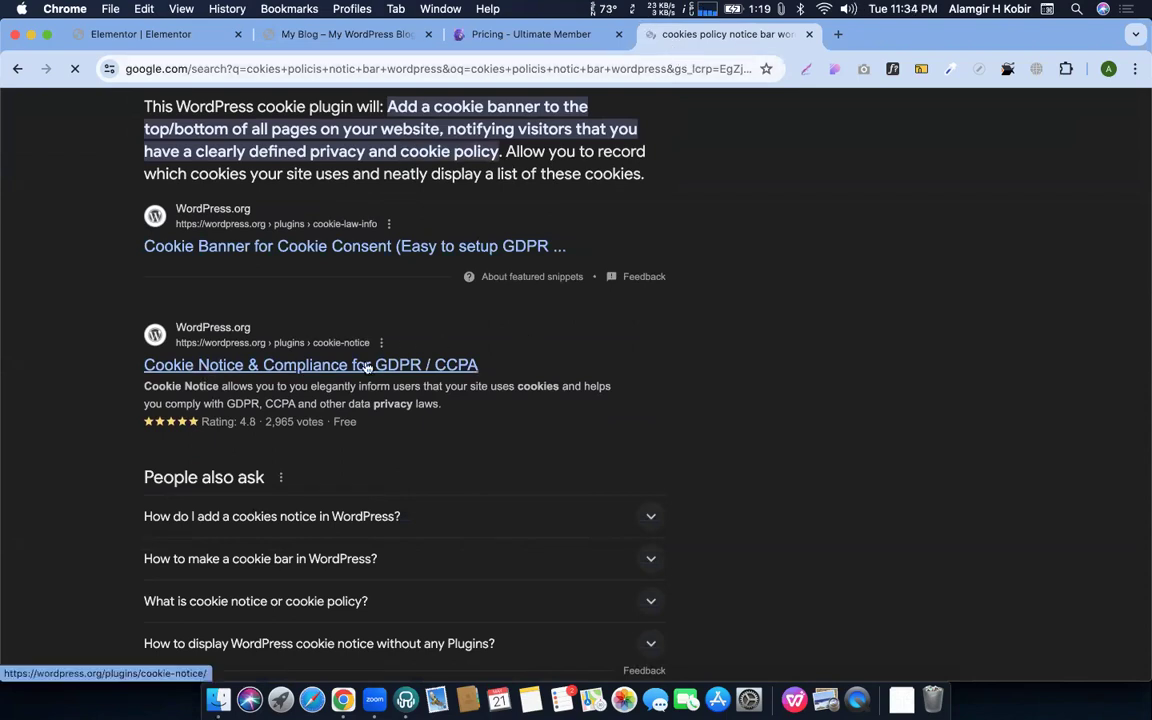
double_click(241, 422)
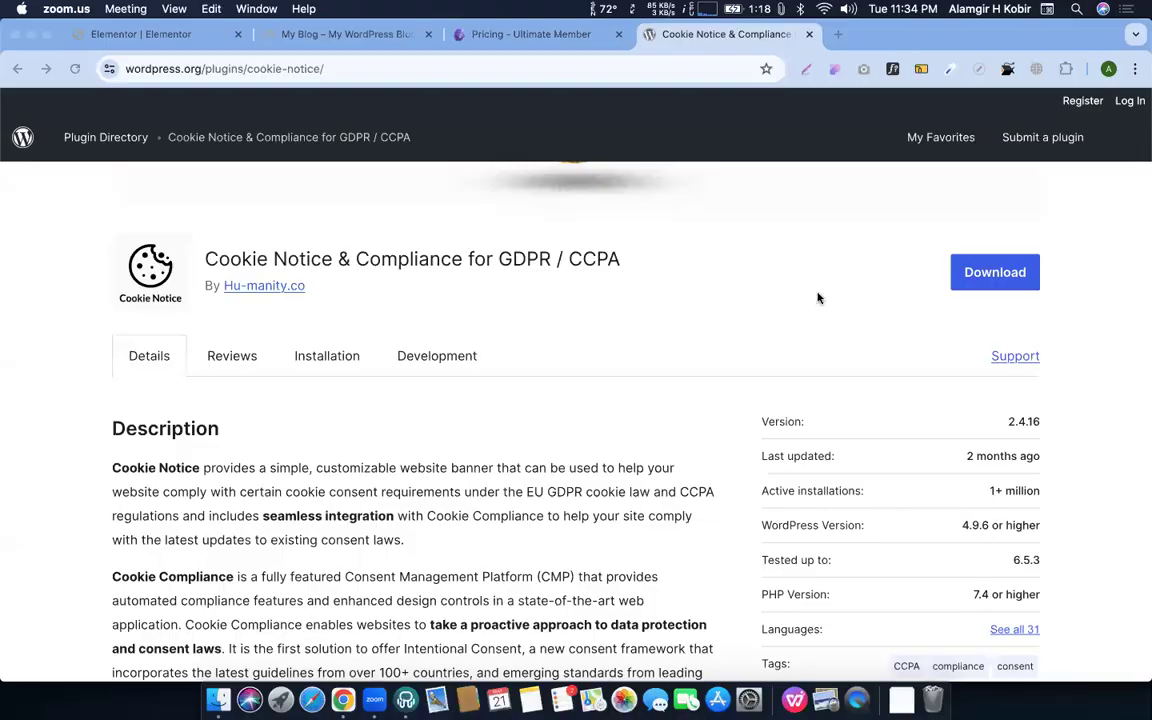
Read the Cookie Notice plugin's description, selecting its title text
scroll(350, 255, up, 5)
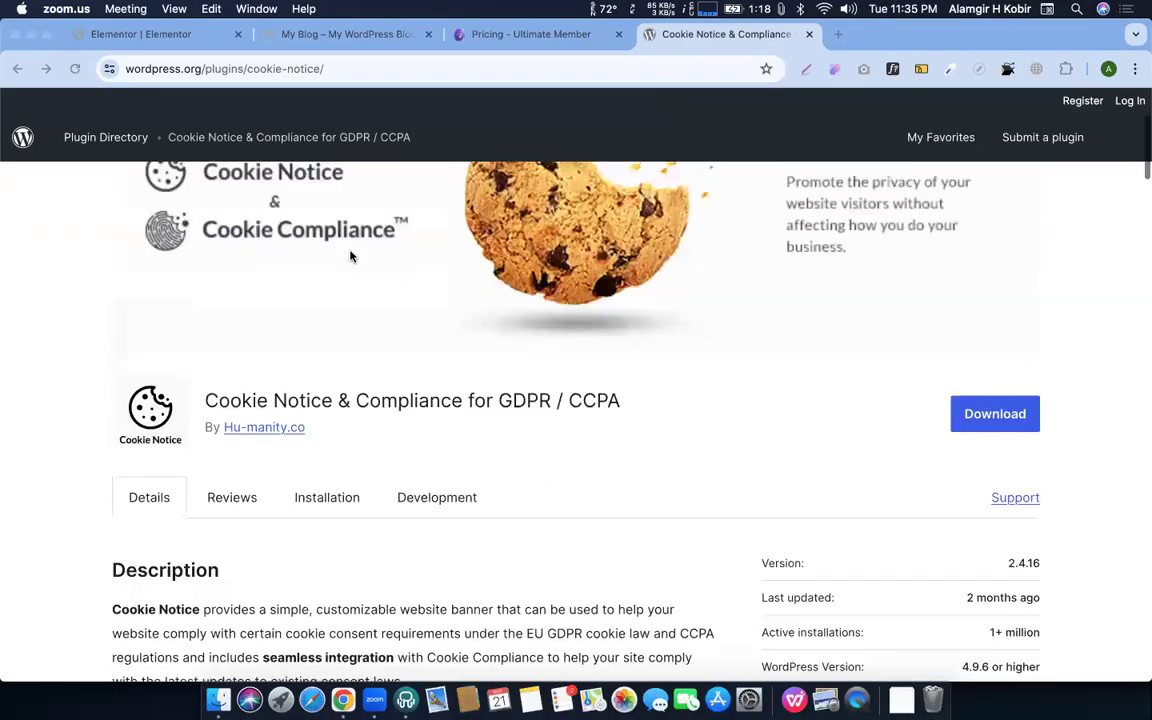
scroll(410, 350, down, 3)
drag(205, 420, 620, 427)
click(676, 442)
scroll(676, 442, up, 3)
scroll(676, 440, down, 10)
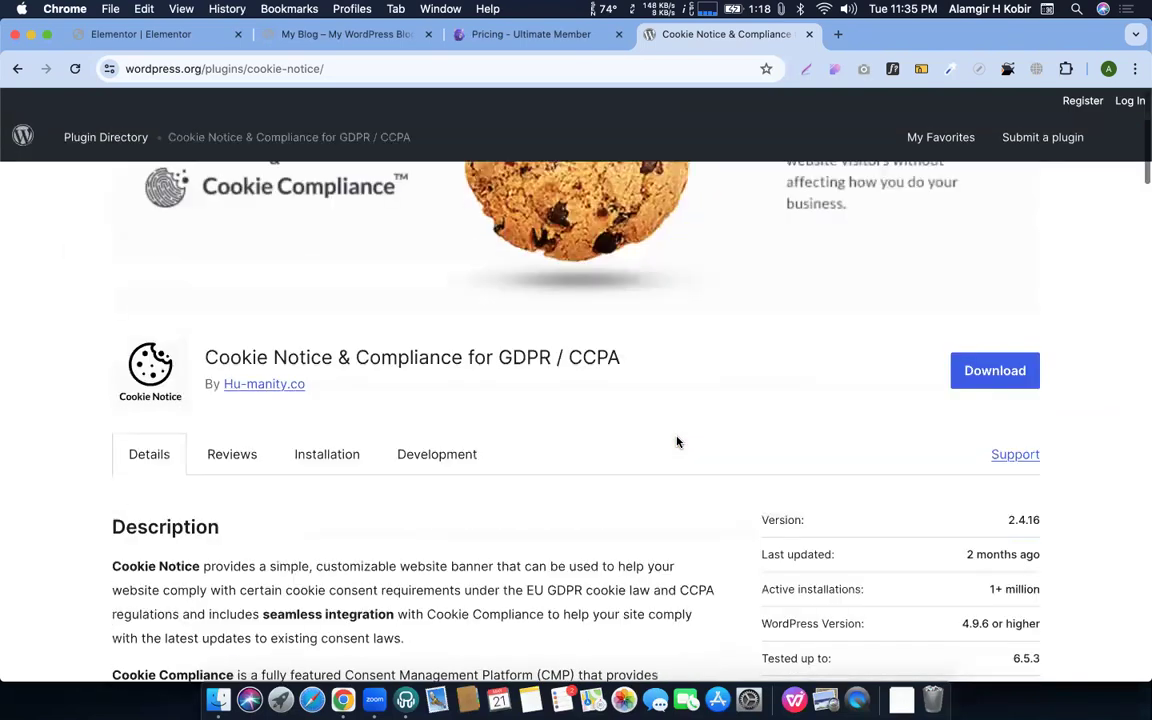
scroll(678, 440, up, 5)
double_click(480, 341)
triple_click(480, 341)
click(585, 458)
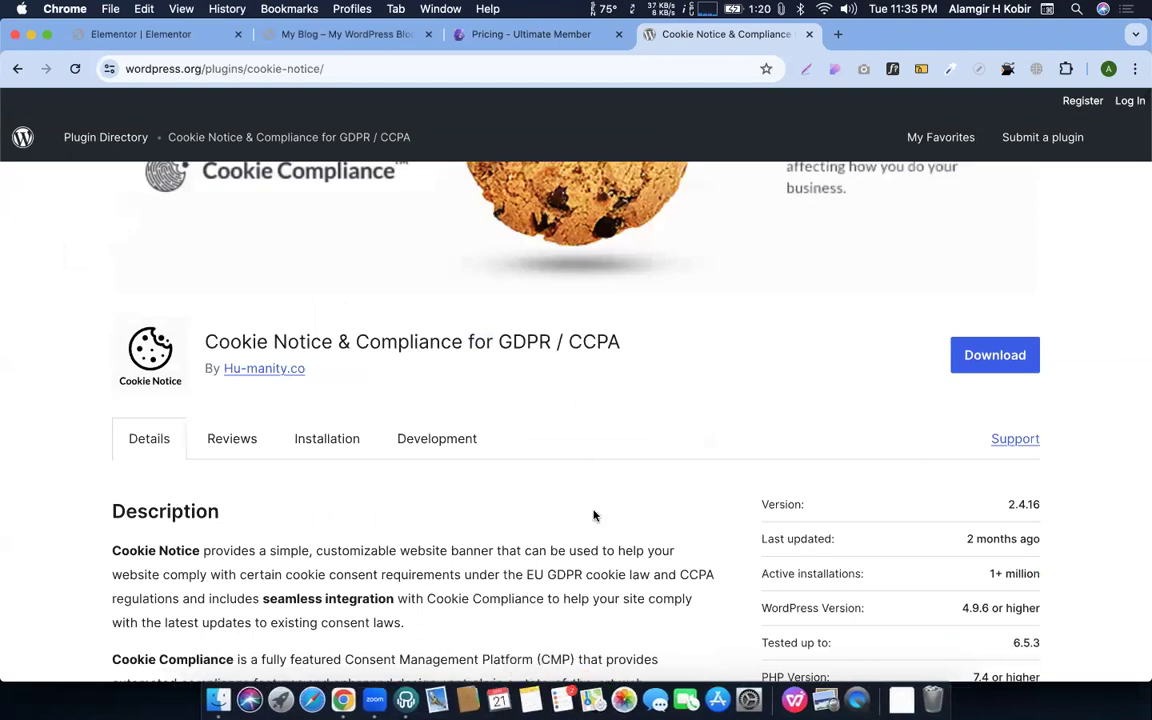
Scroll through the plugin's ratings, then return to the My Blog tab
scroll(660, 445, up, 4)
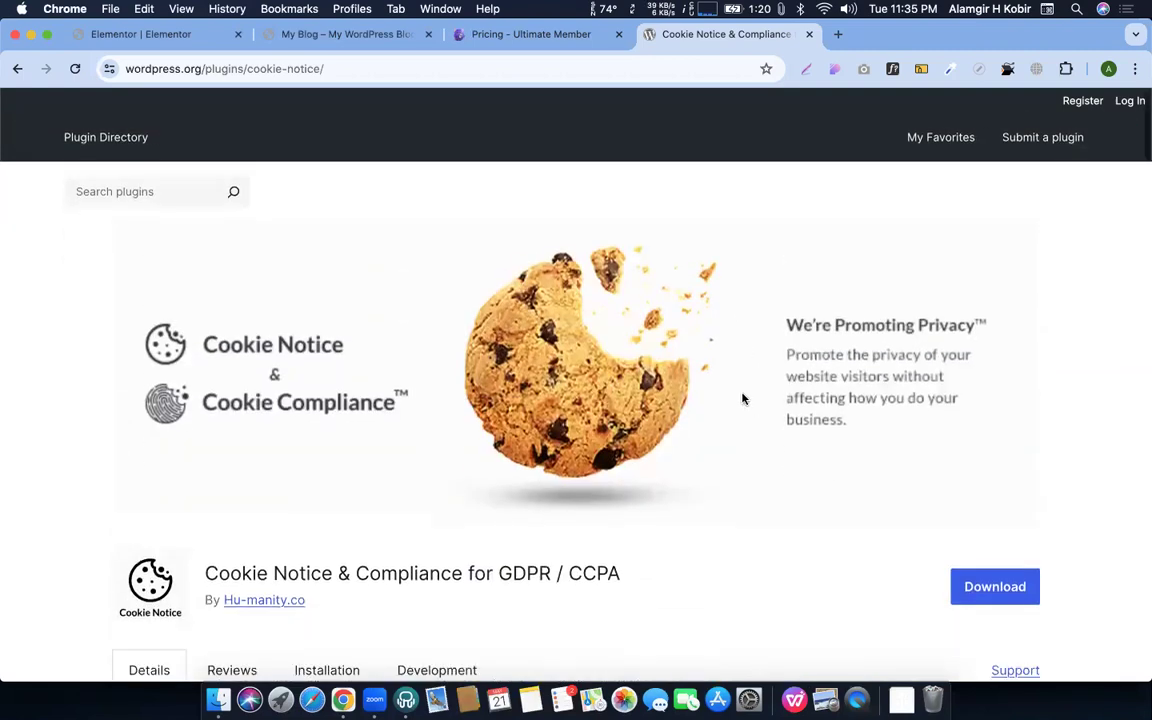
scroll(324, 465, down, 8)
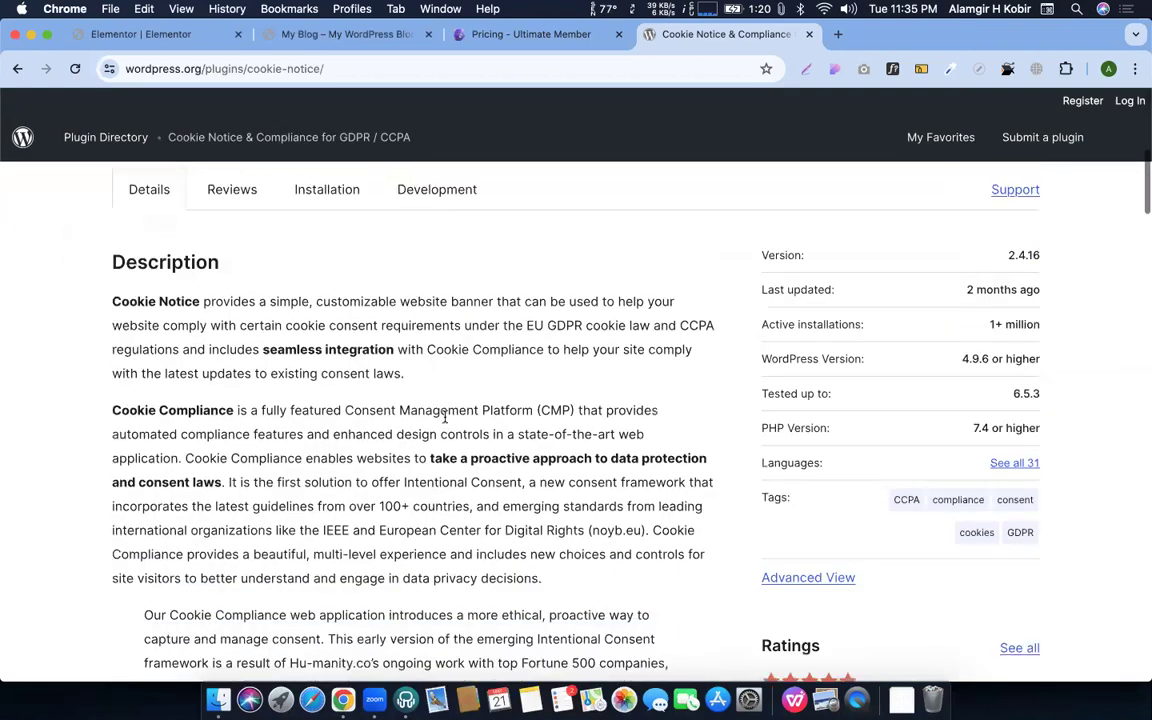
scroll(444, 418, down, 6)
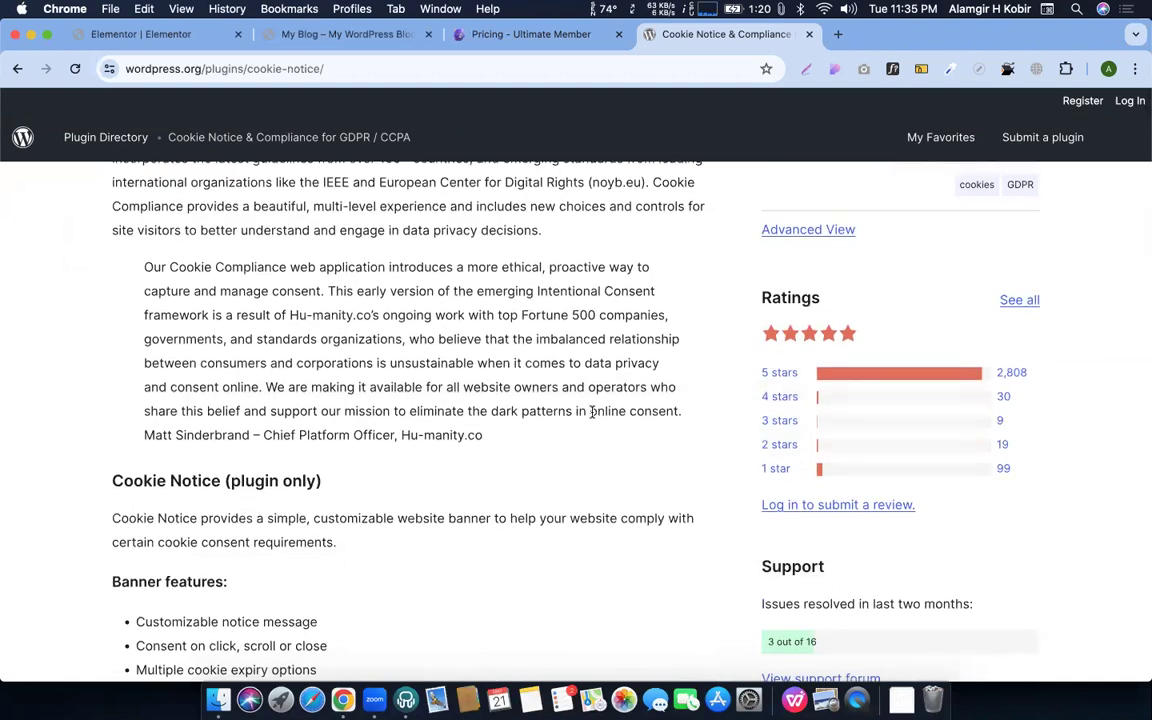
click(467, 38)
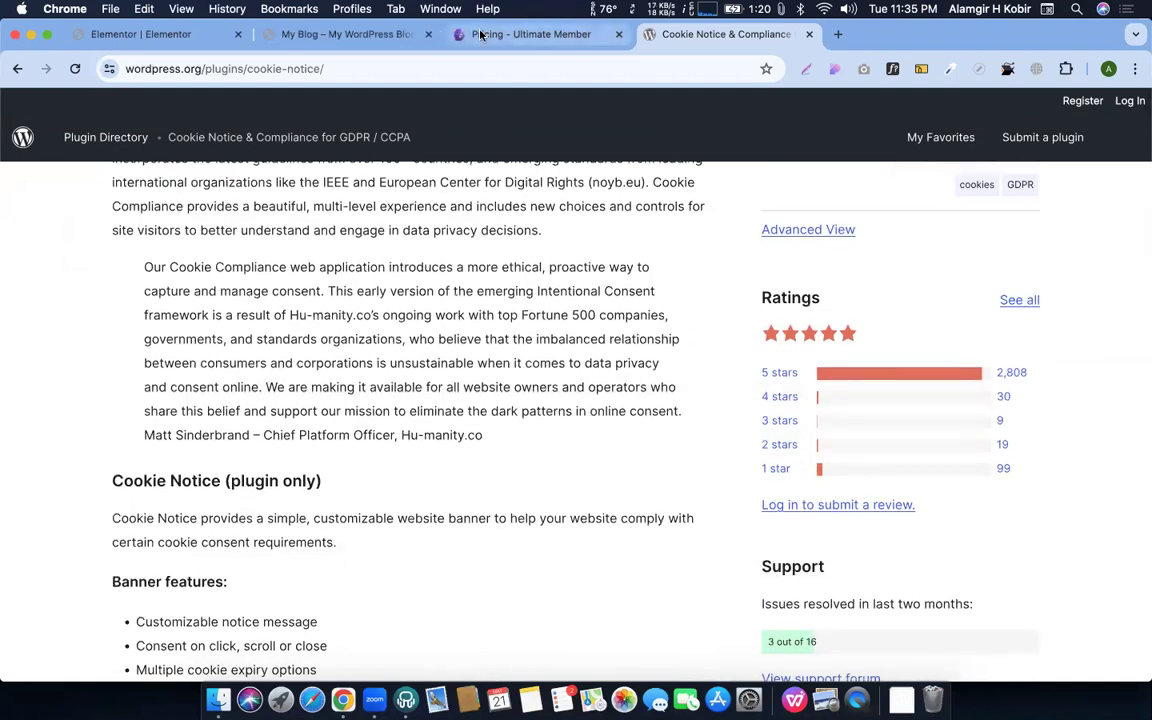
click(314, 37)
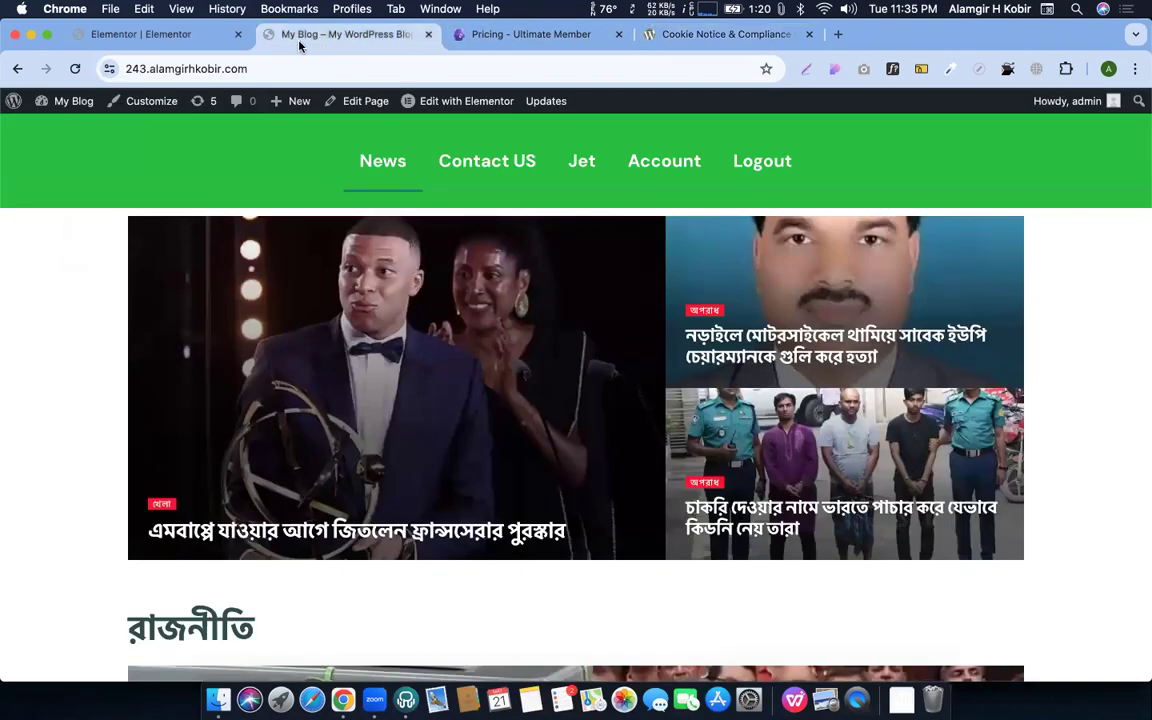
In the button's Style typography settings, open the font family list and keep DM Sans
click(162, 35)
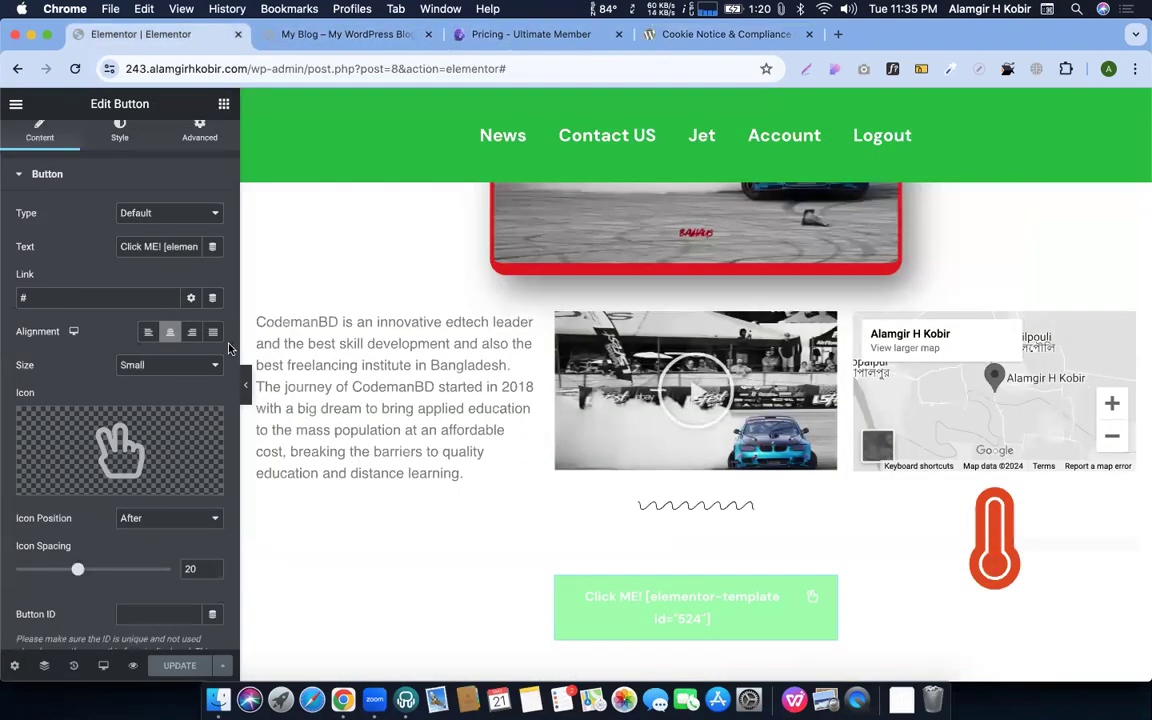
scroll(200, 330, up, 1)
click(119, 142)
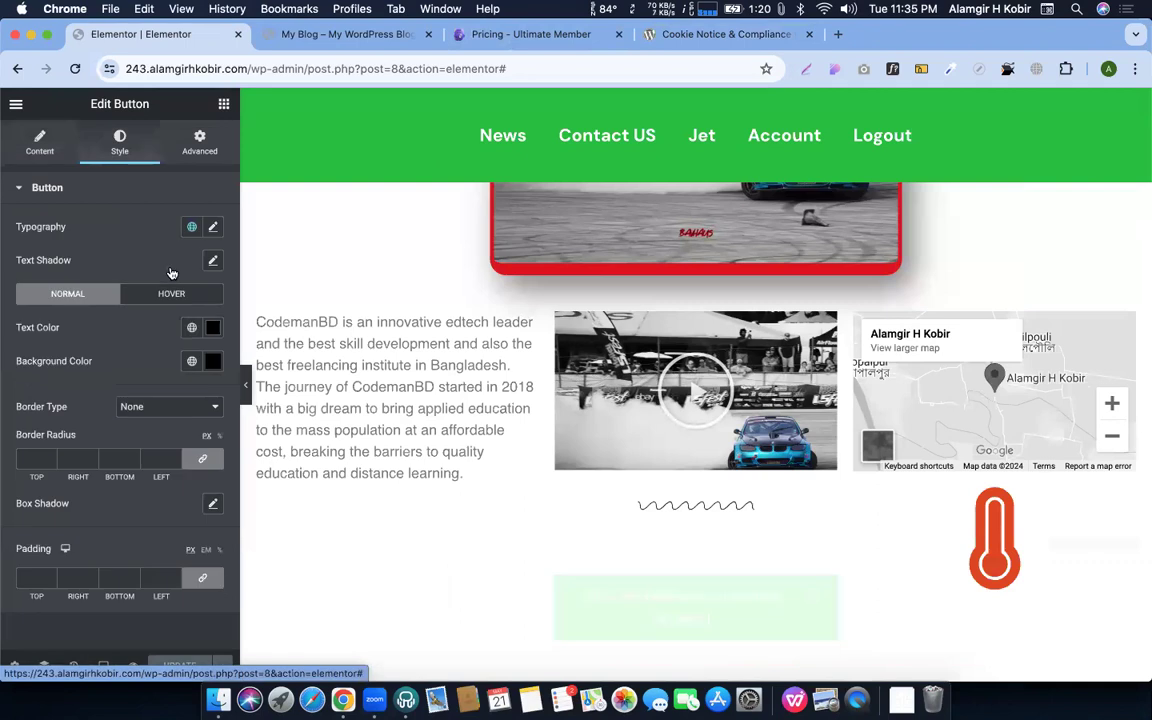
click(212, 227)
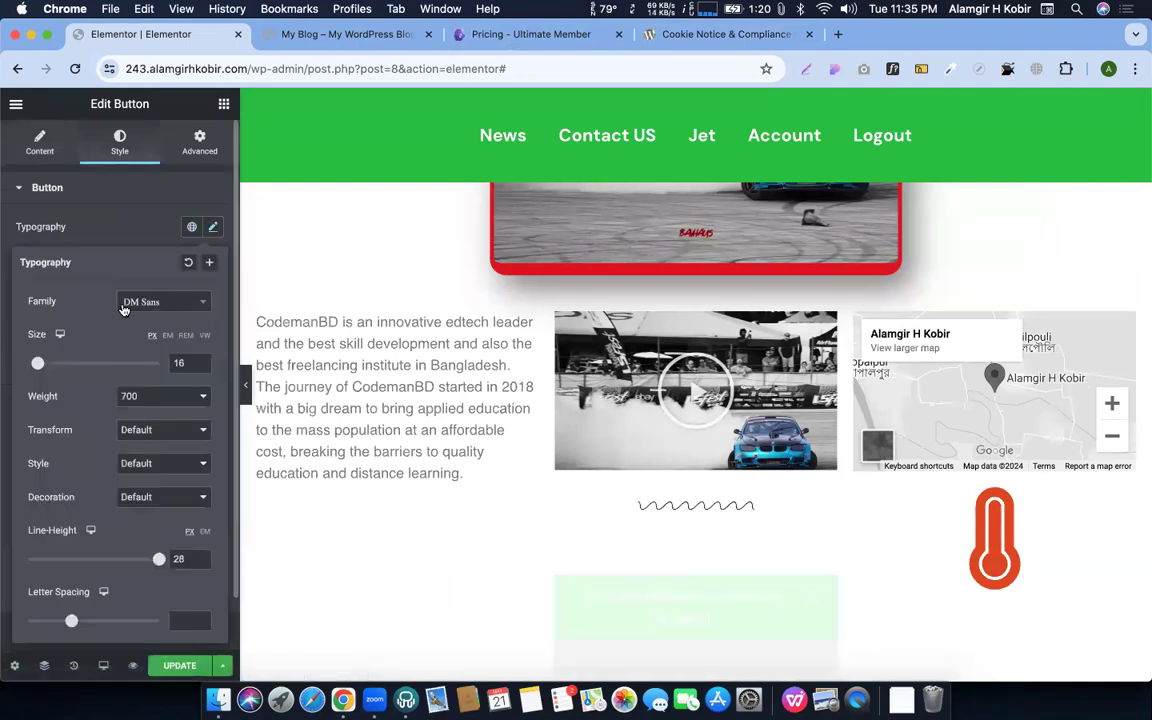
click(137, 306)
click(75, 444)
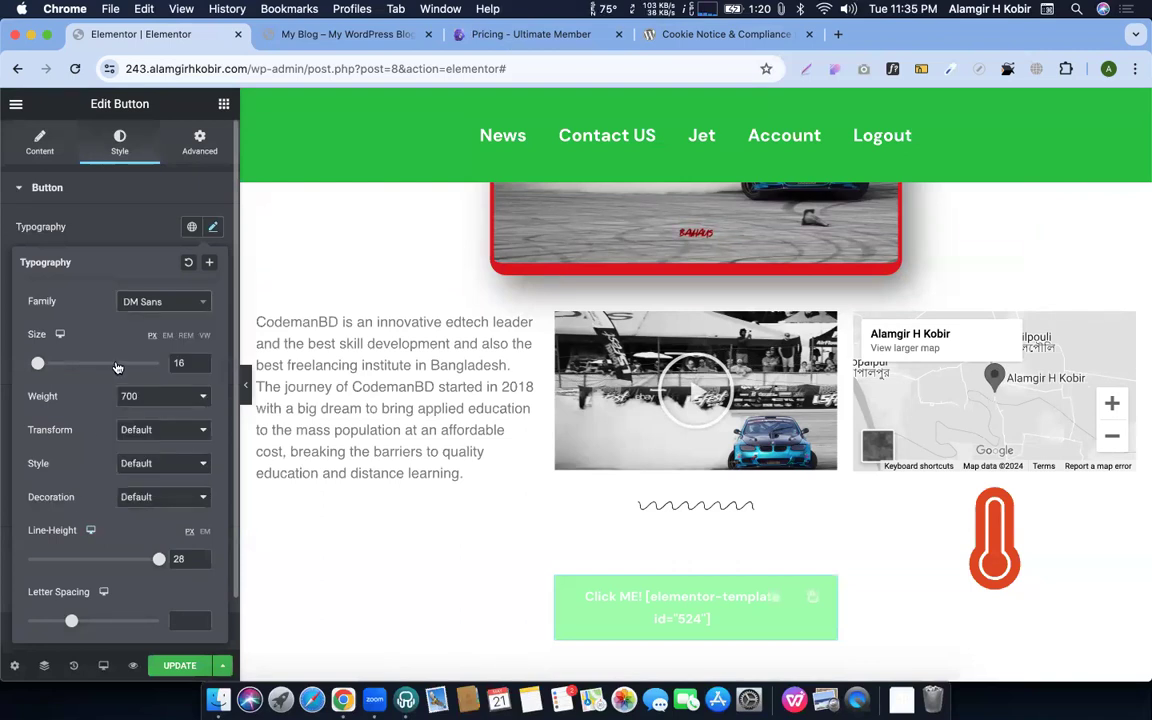
key(XF86AudioRaiseVolume)
click(141, 302)
scroll(145, 400, down, 5)
scroll(150, 419, up, 3)
scroll(150, 419, up, 4)
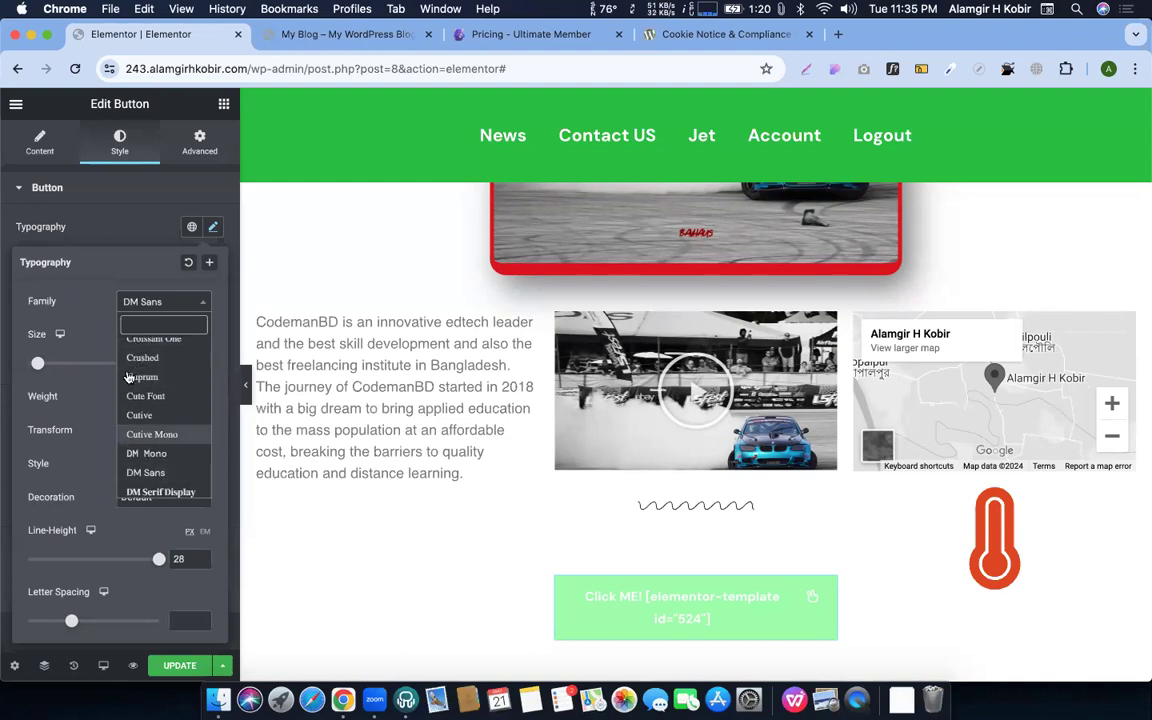
click(86, 314)
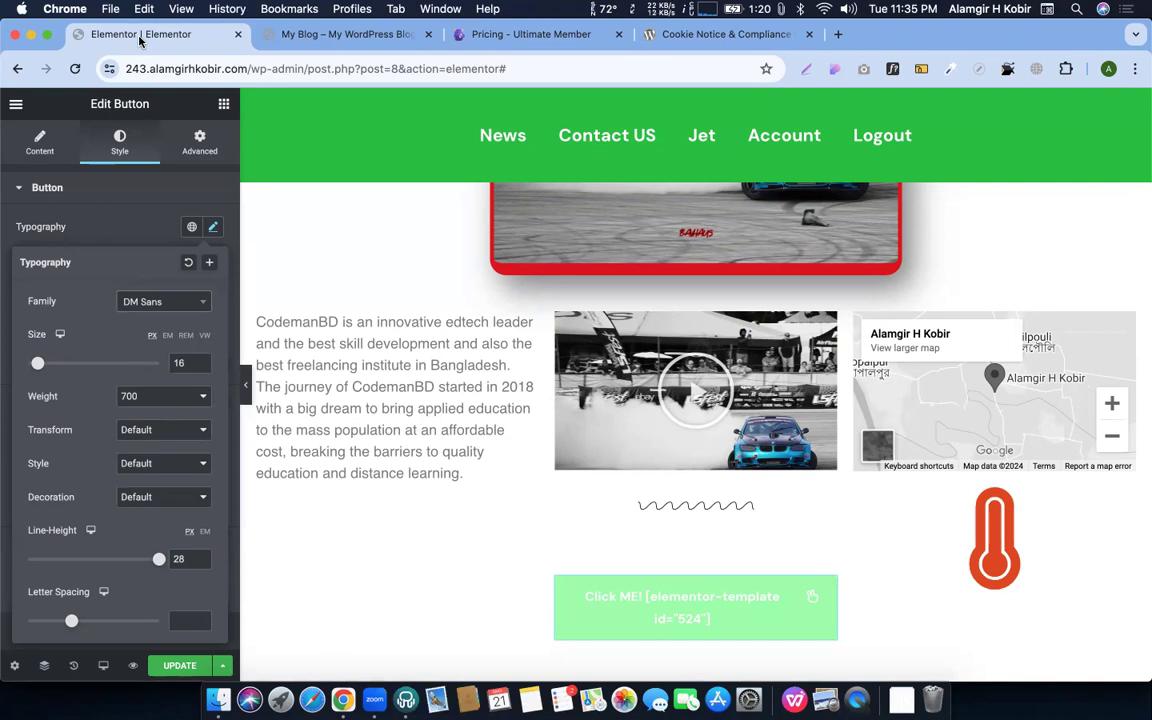
Switch to the My Blog front page tab and reload it
right_click(166, 44)
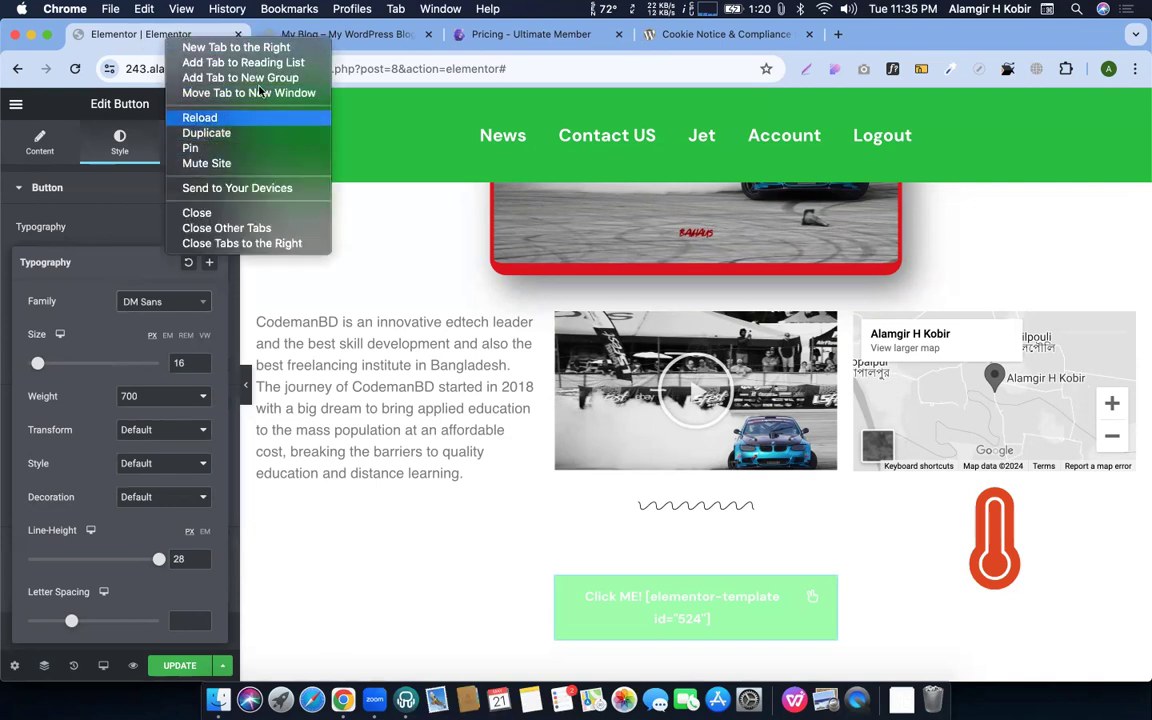
click(378, 40)
click(378, 40)
click(11, 103)
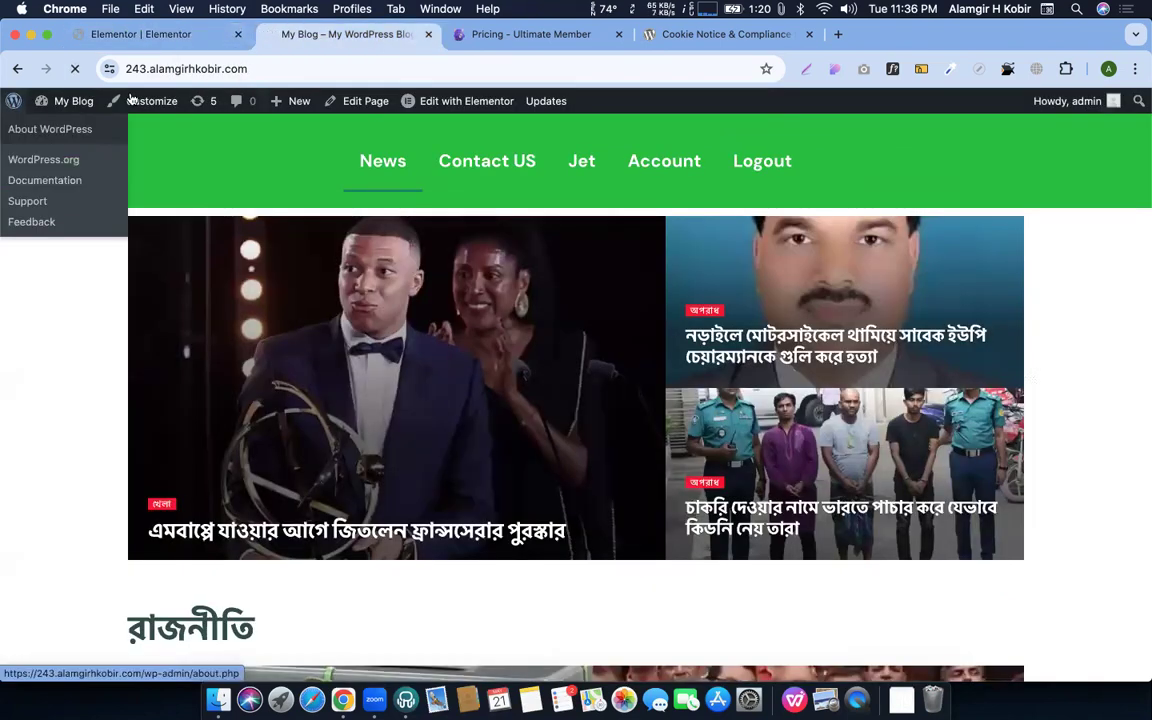
right_click(317, 42)
Search Google for 'all paid font free download' in a new tab beside the site
click(331, 47)
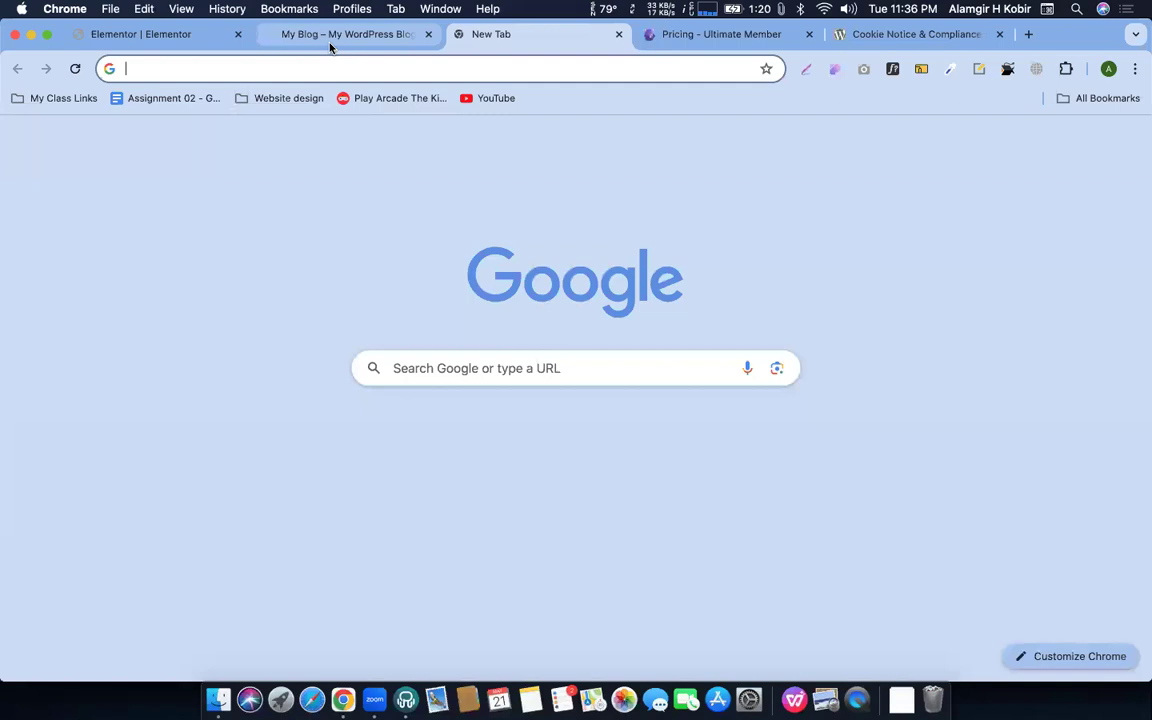
text(all padi)
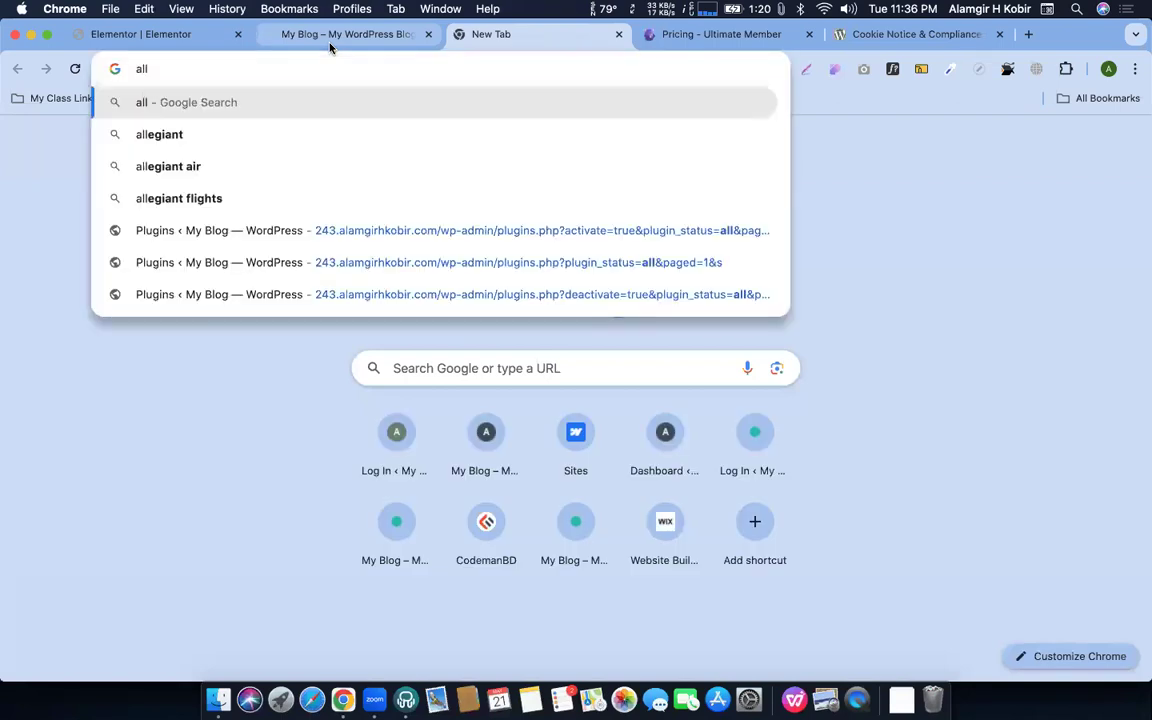
key(BackSpace)
key(BackSpace)
text(id fo)
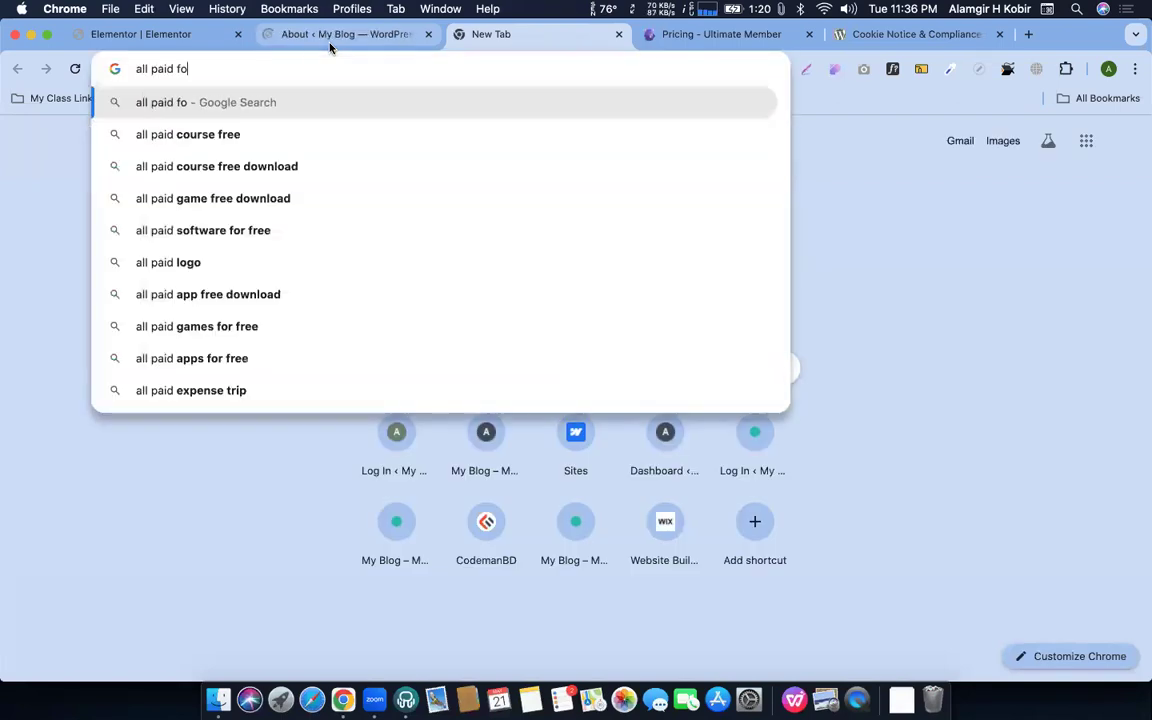
text(nt)
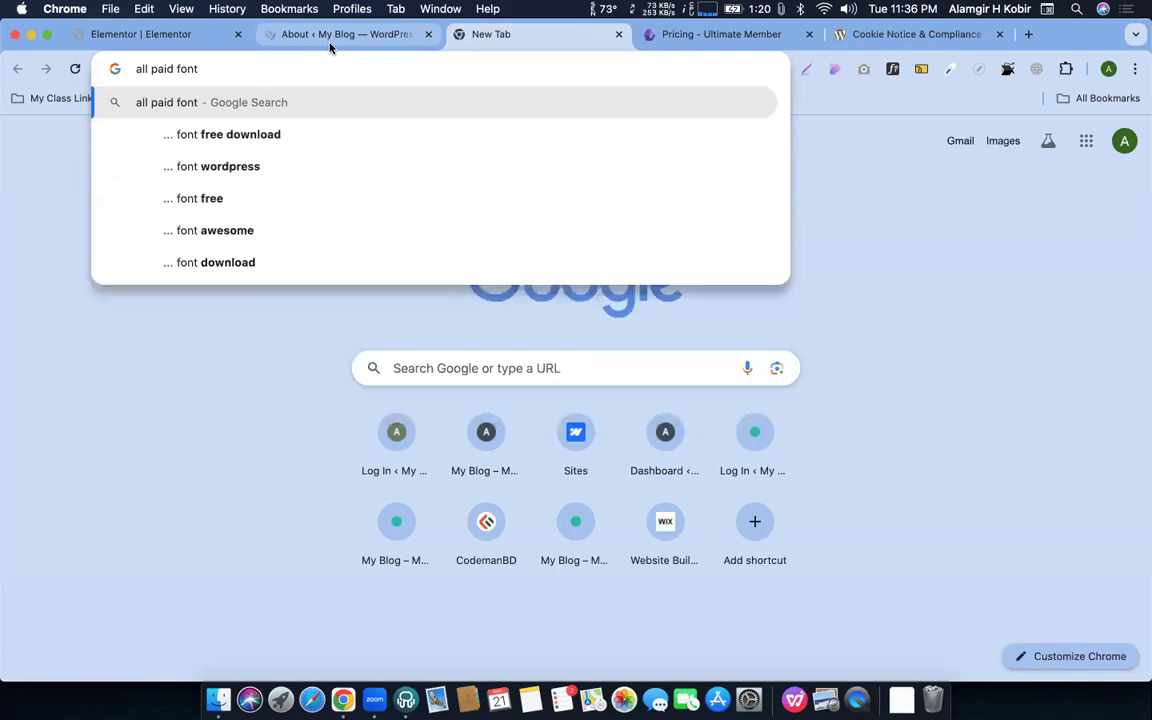
text( free download)
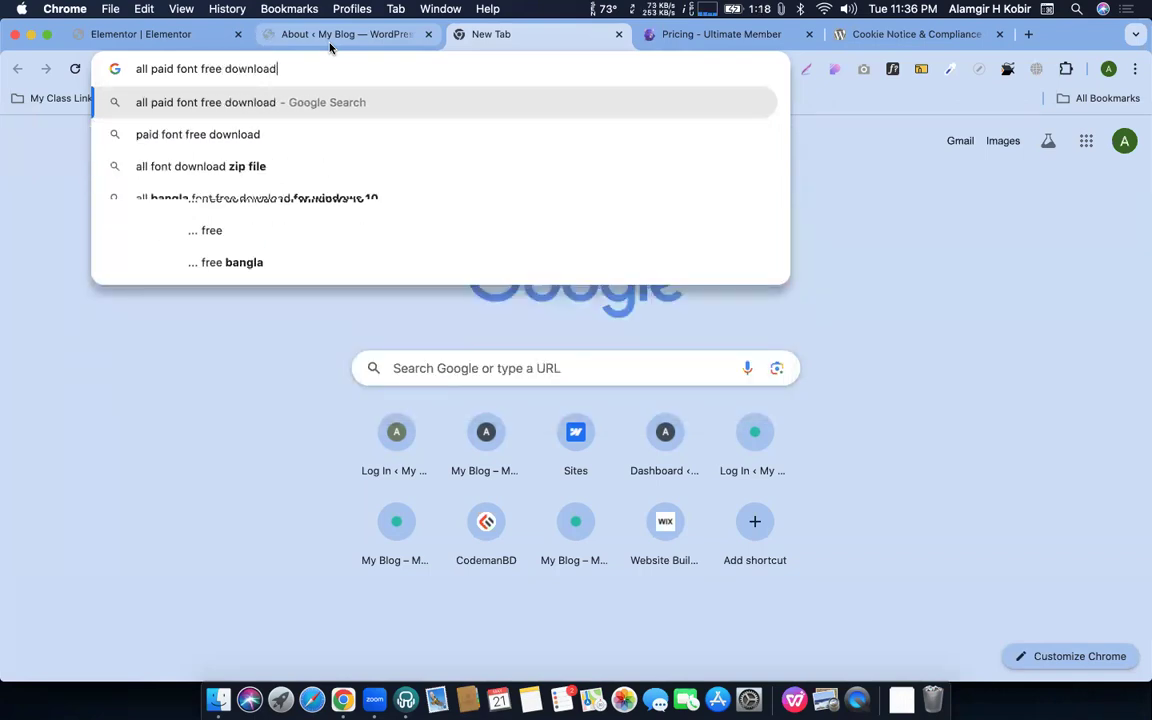
key(Return)
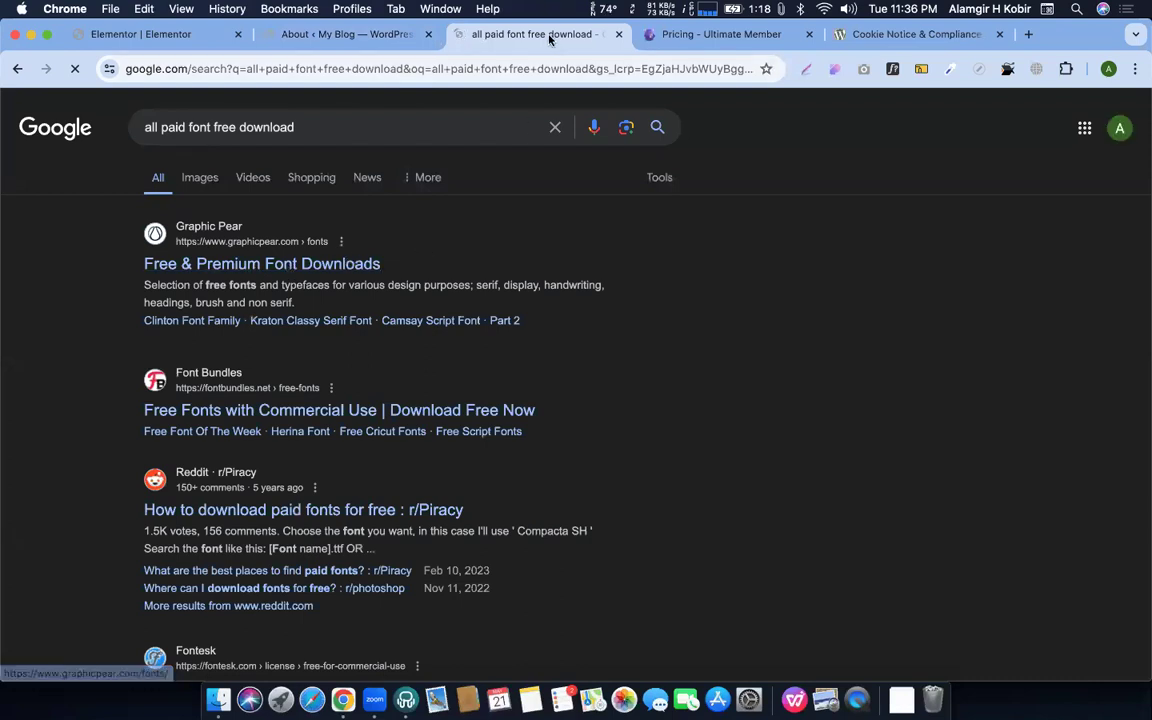
Glance at the Graphic Pear fonts page, then open Elementor's Custom Fonts page in the admin
click(307, 42)
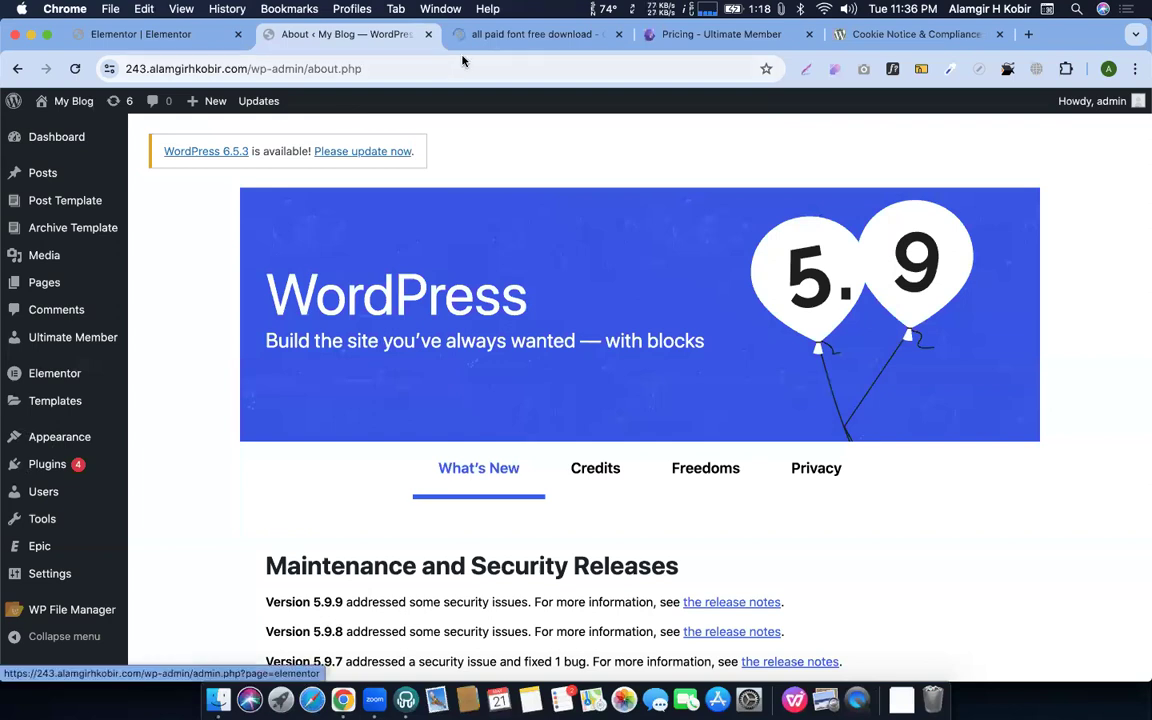
click(514, 35)
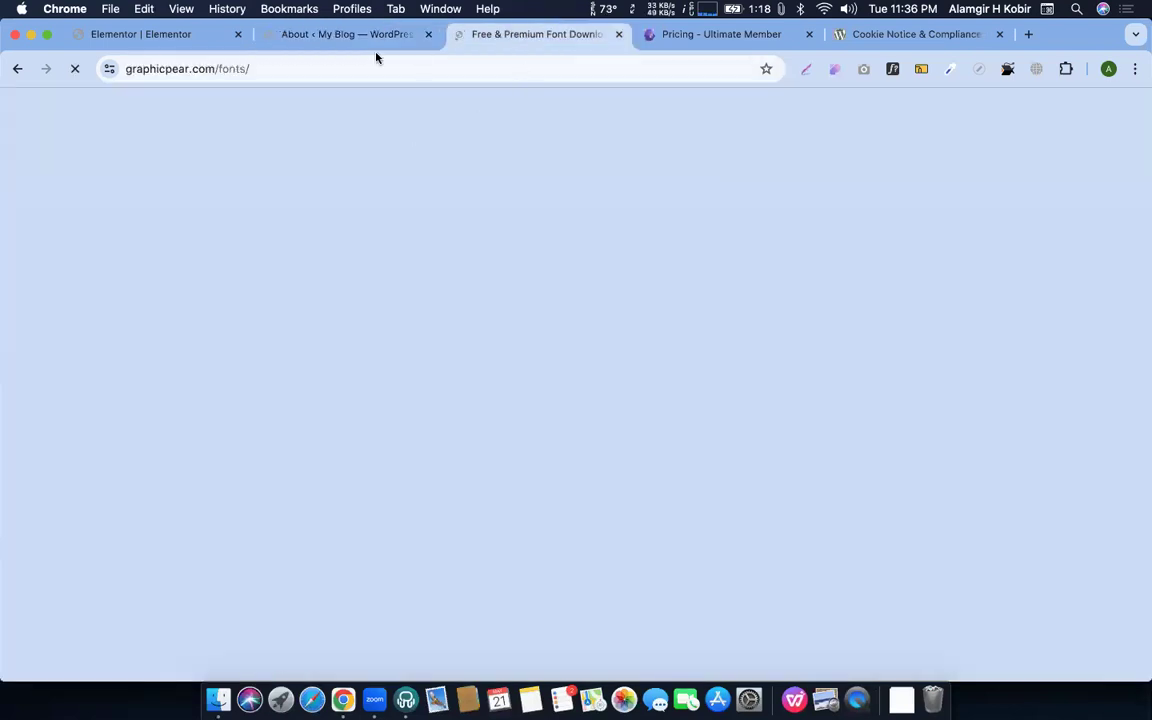
click(328, 34)
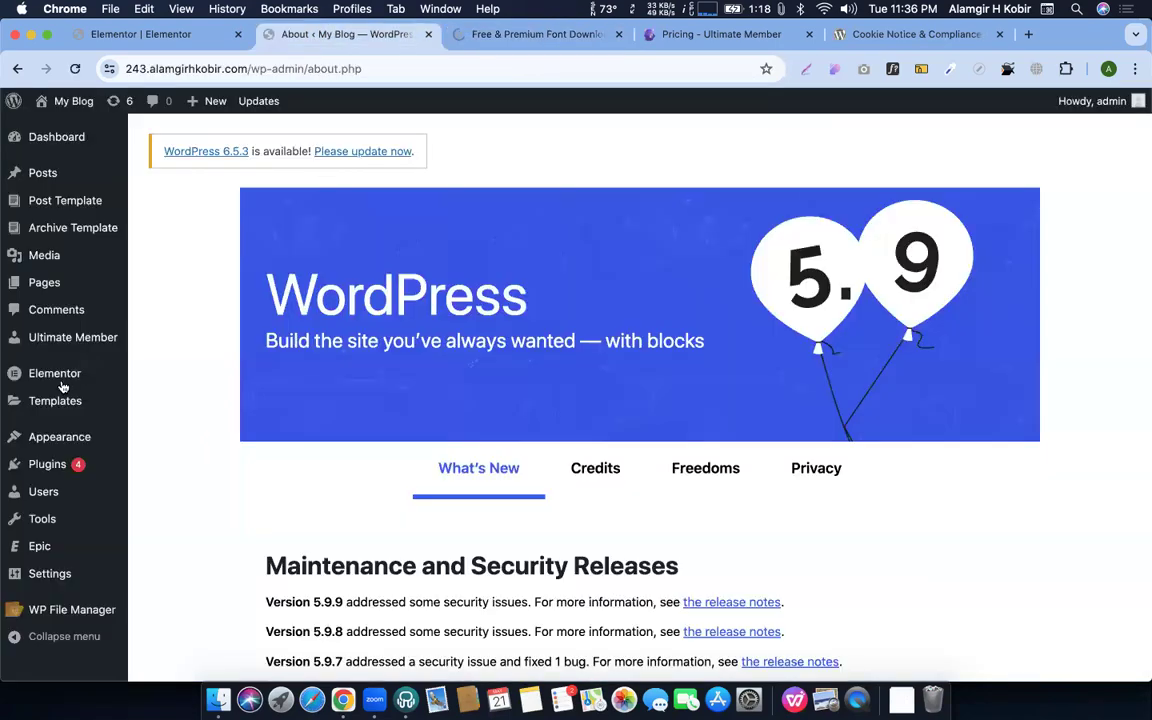
mouse_move(159, 400)
click(171, 400)
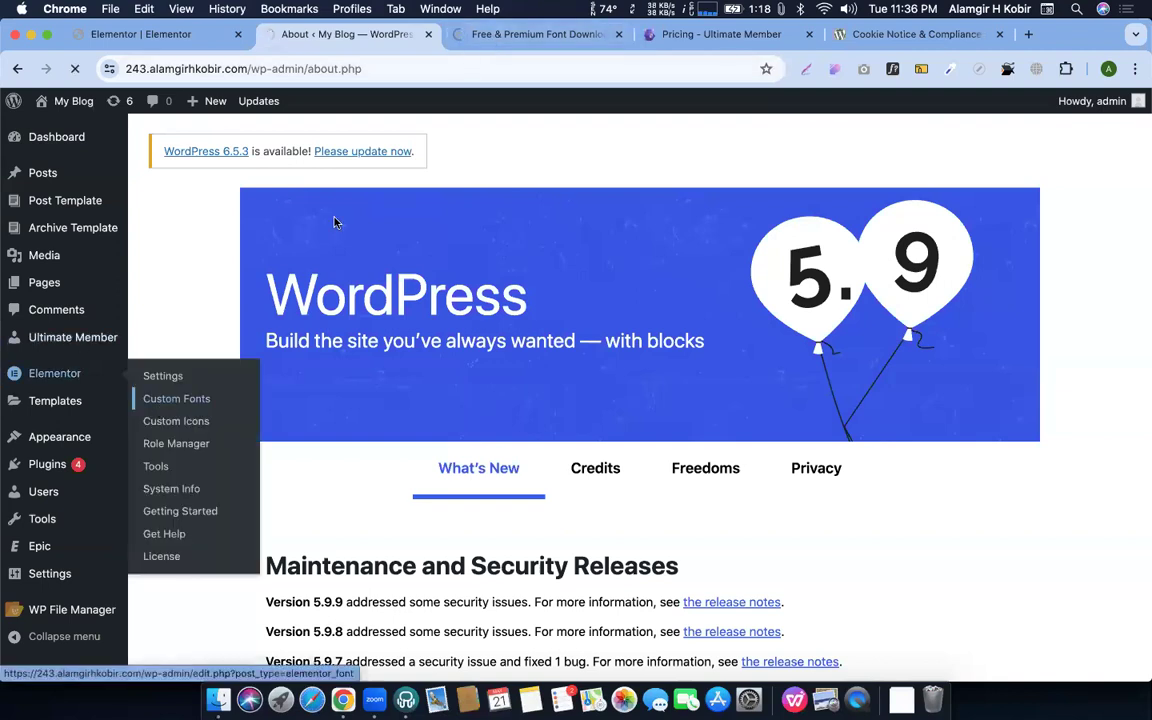
Move the Graphic Pear fonts tab after the pricing tab and Google 'dafont' there
click(522, 34)
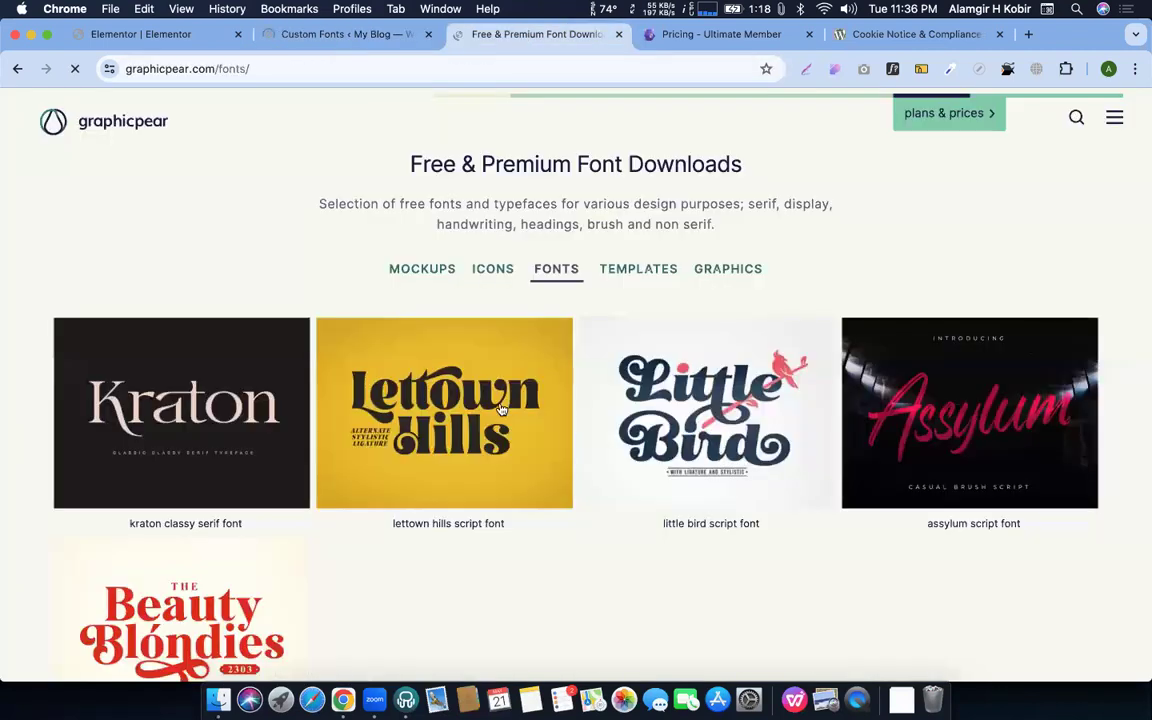
scroll(589, 410, down, 2)
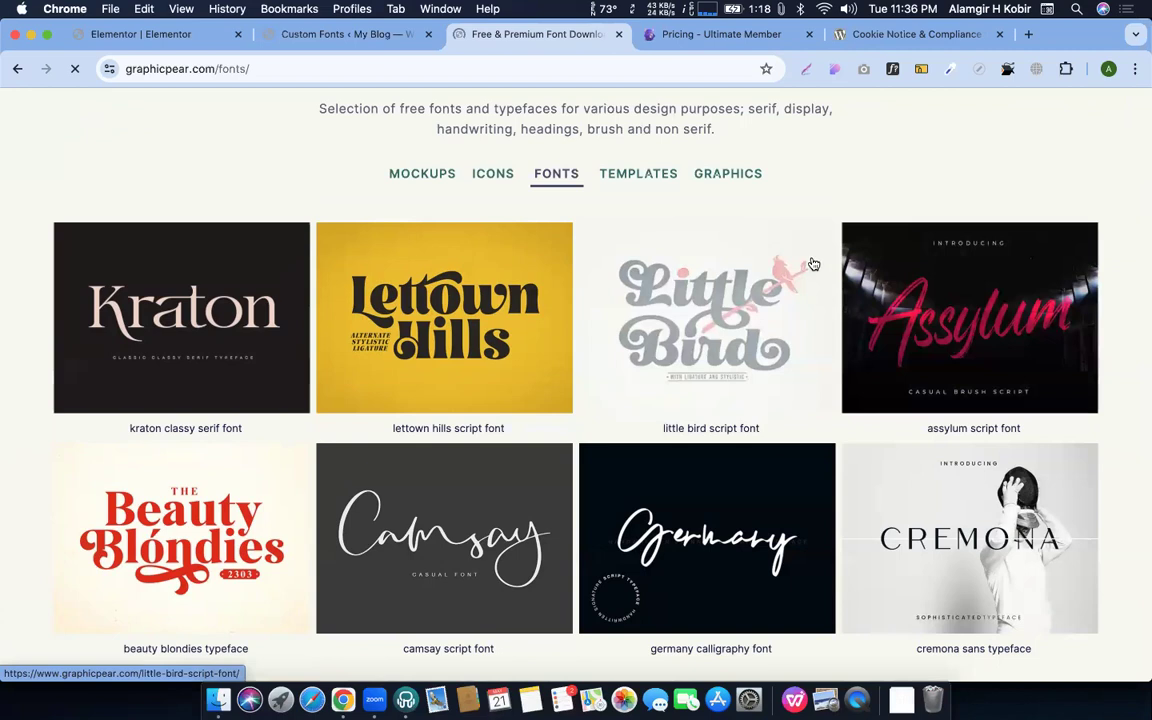
drag(533, 49, 650, 39)
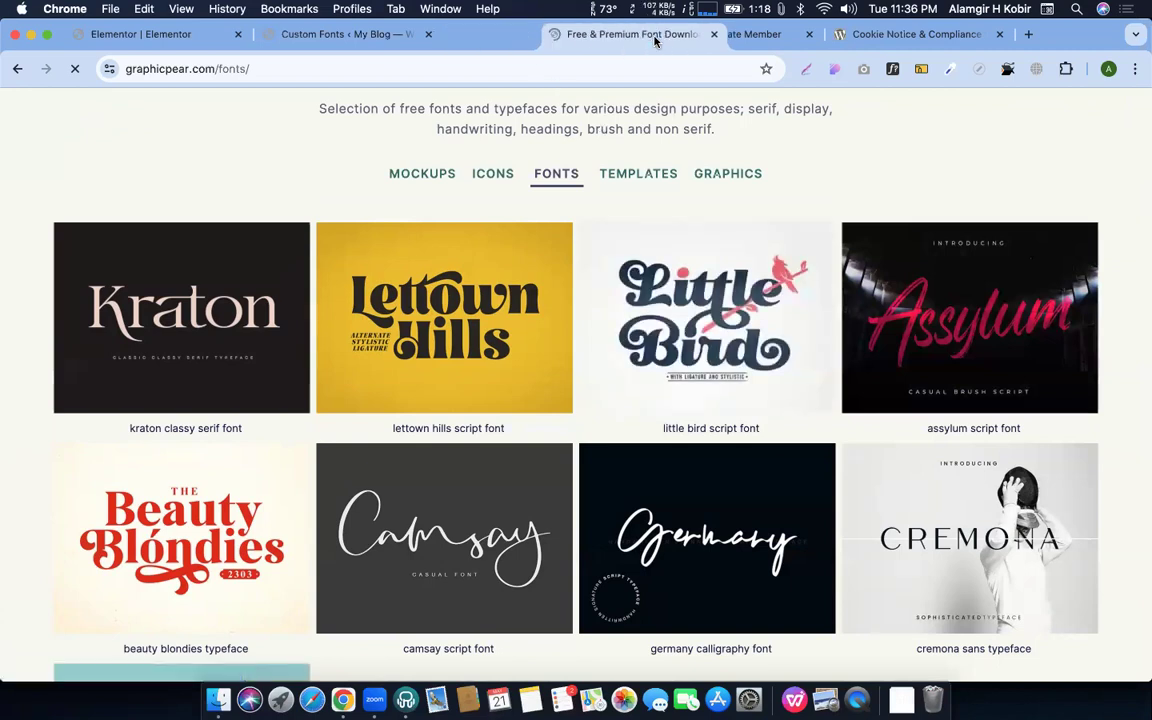
key(ctrl+shift+Tab)
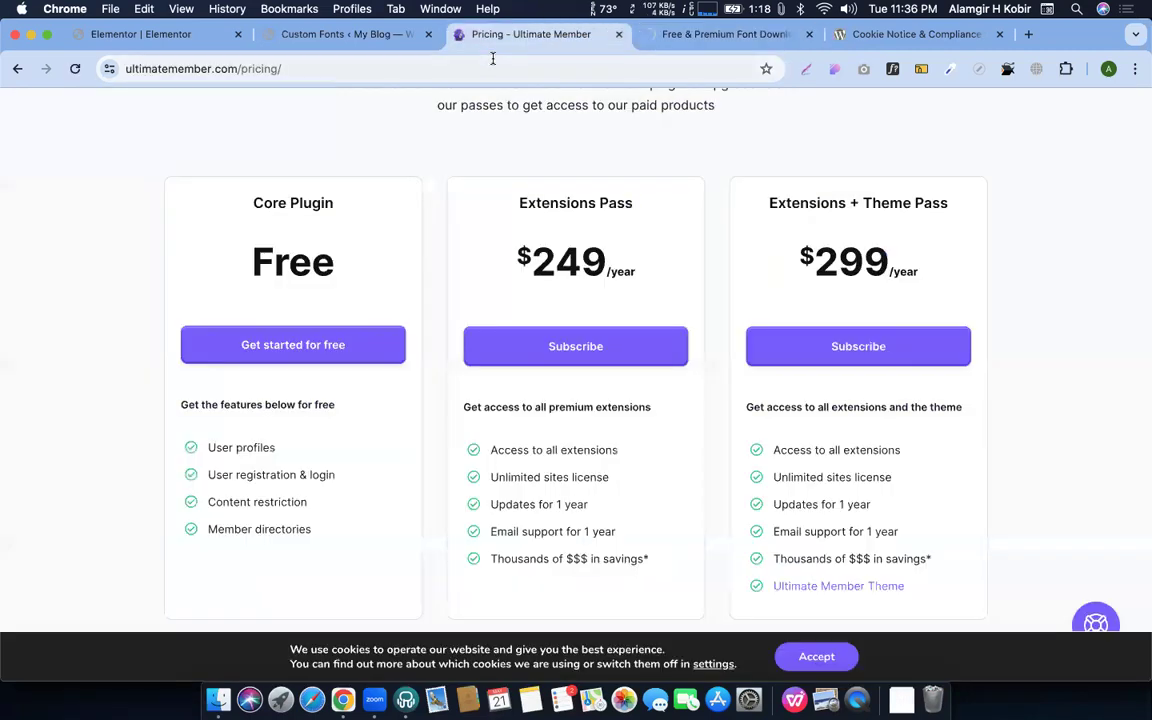
click(492, 60)
text(dafont)
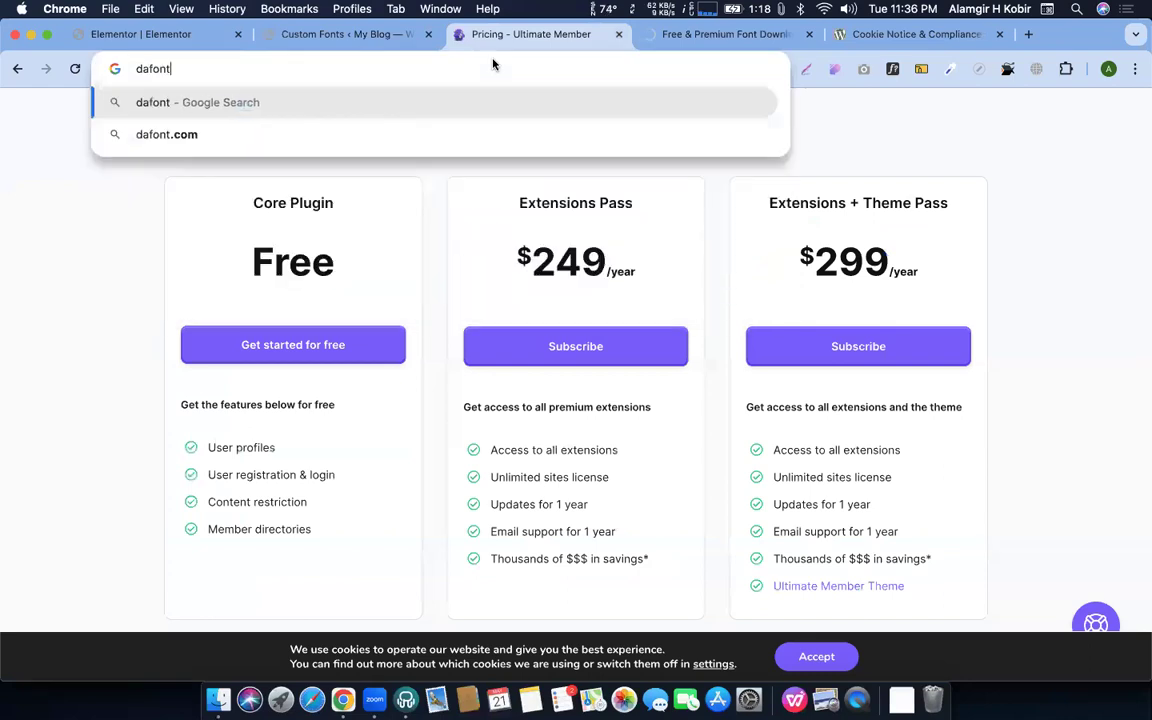
key(Return)
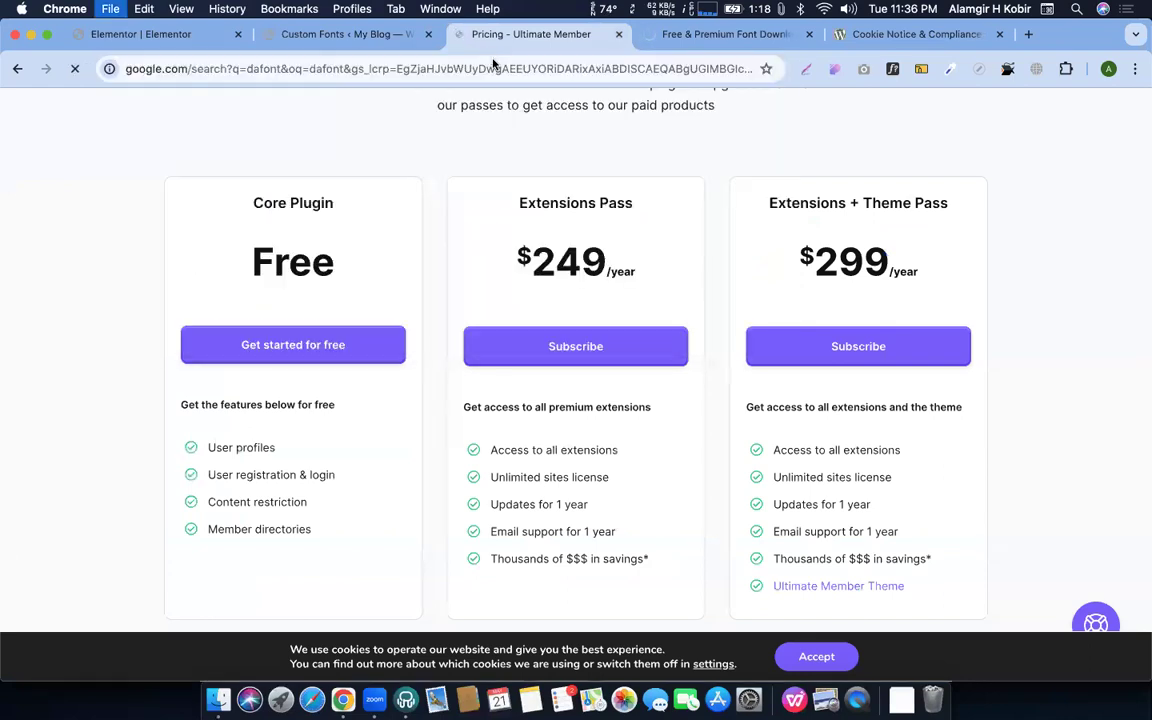
Open the 1001 Fonts website in a new tab, placed before the Cookie Notice tab
key(super+t)
text(1001)
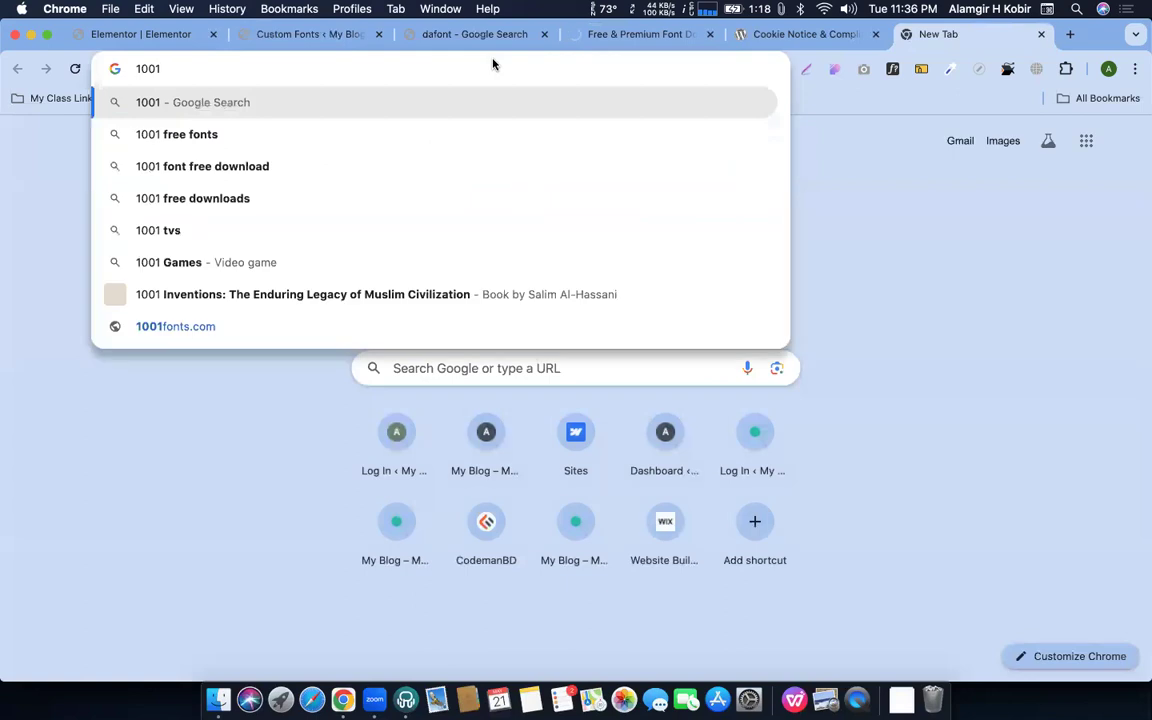
text(fonts)
key(Return)
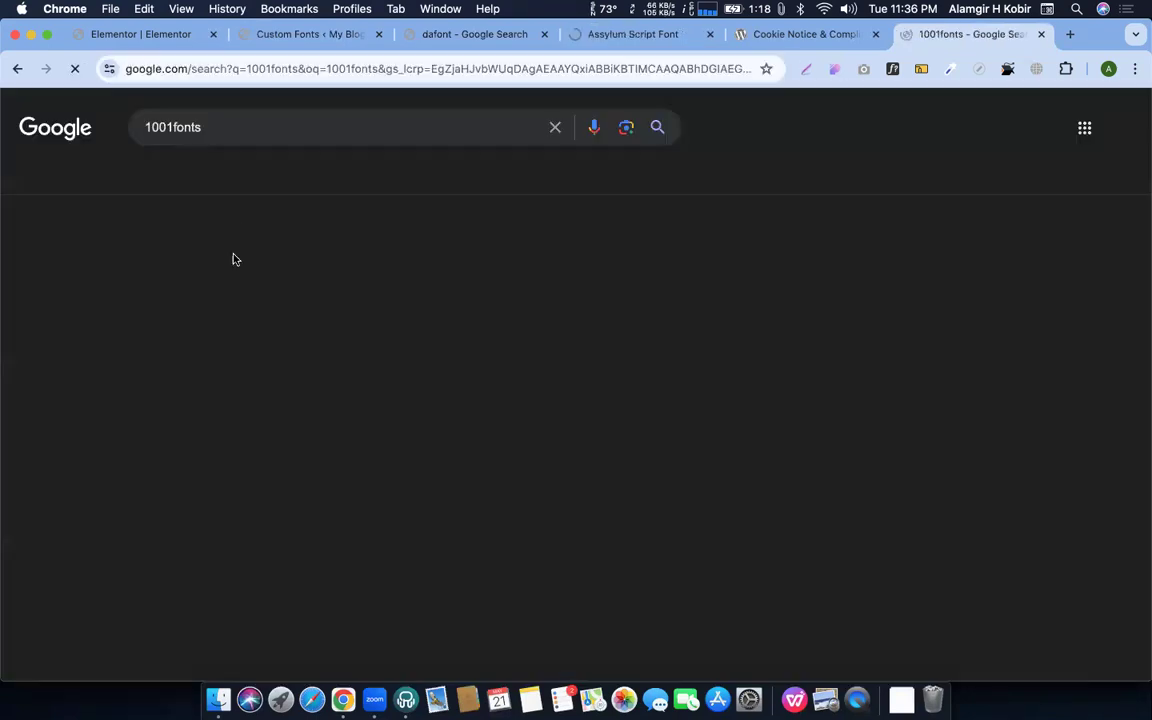
click(237, 264)
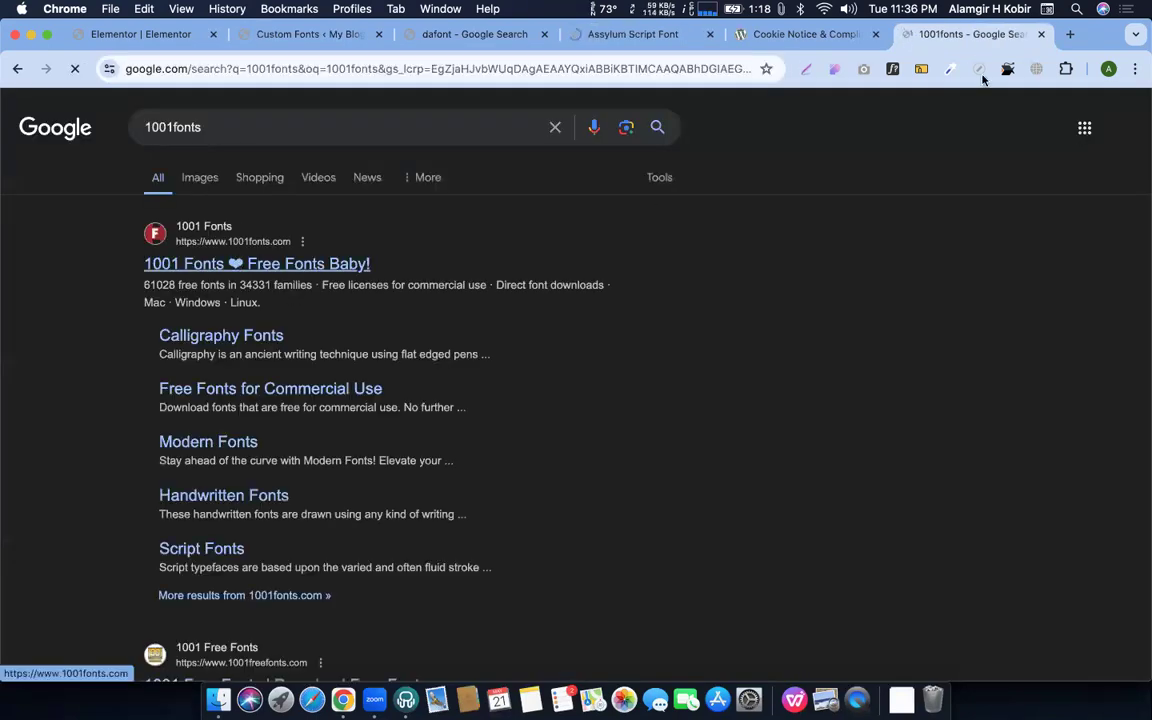
drag(925, 41, 782, 43)
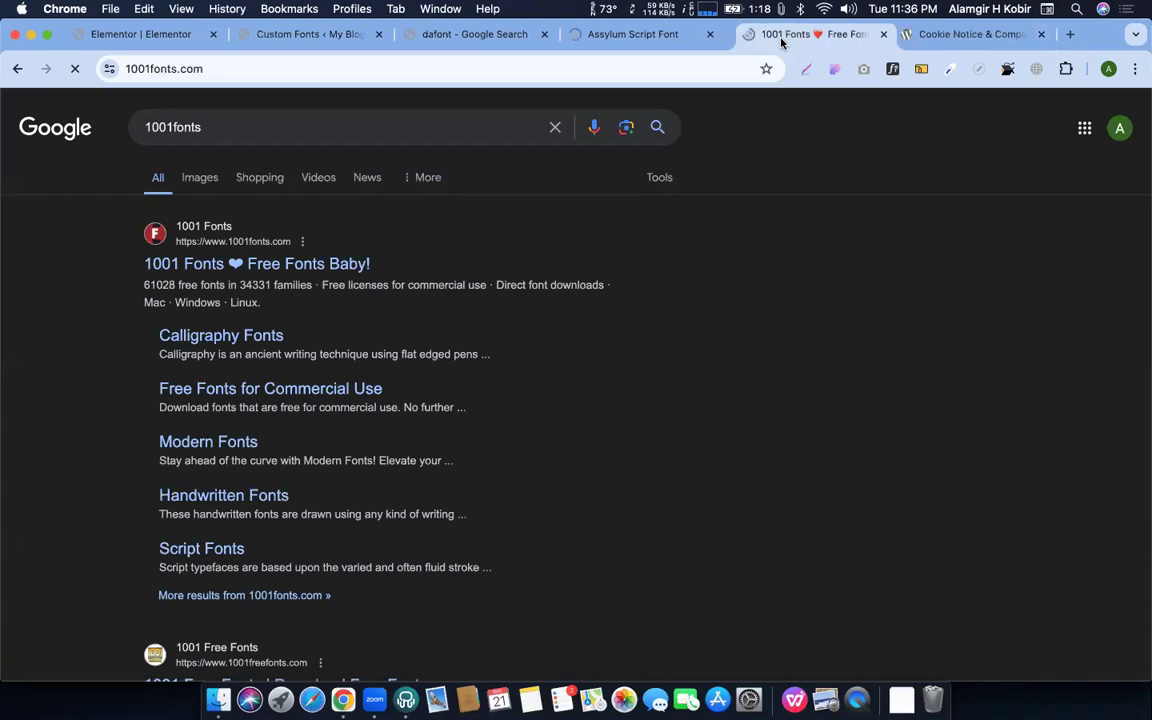
Review and then close the Assylum Script Font page
click(590, 34)
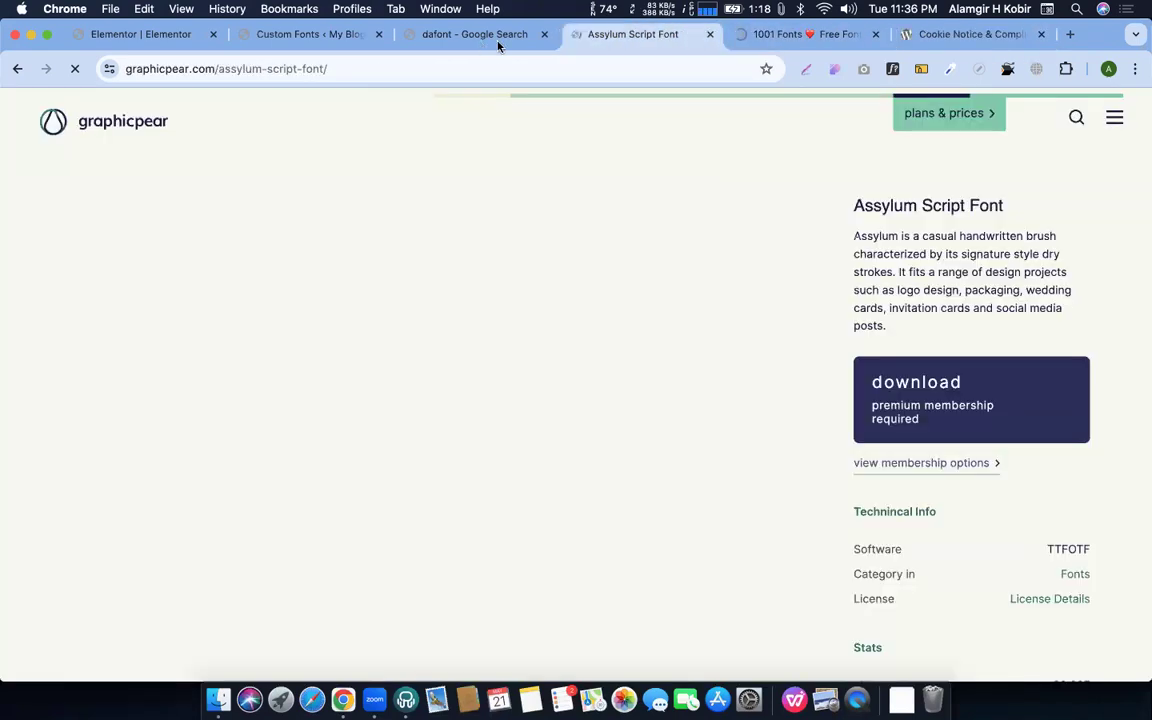
click(500, 40)
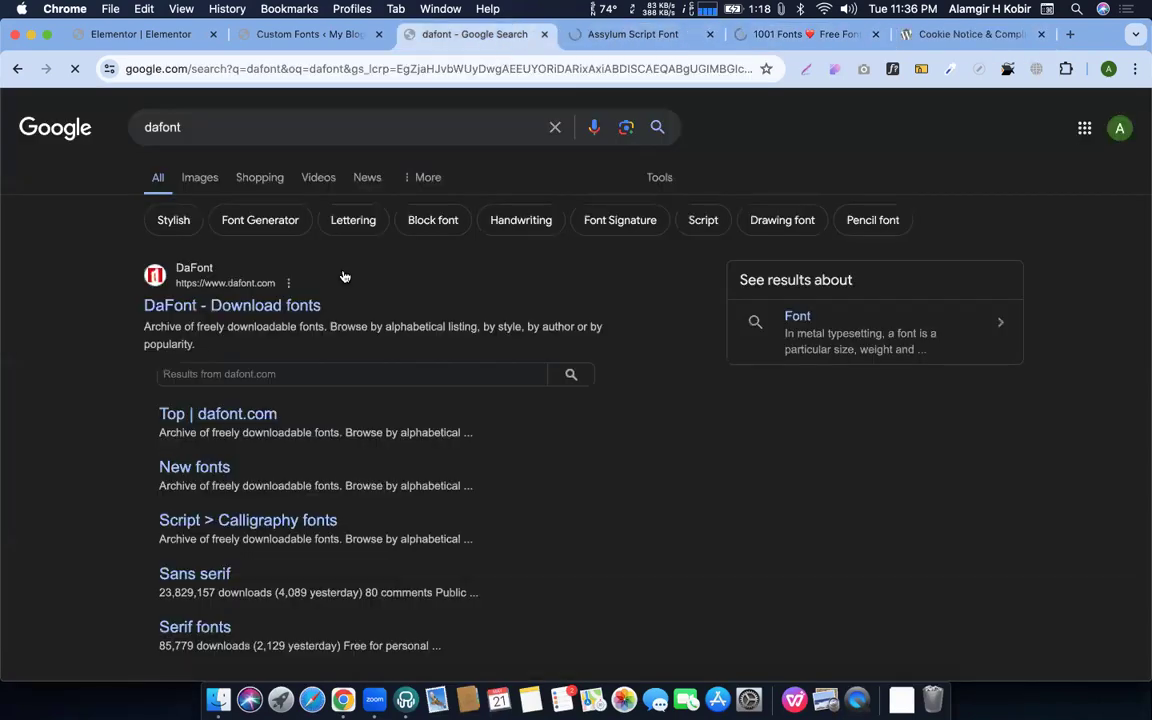
click(608, 40)
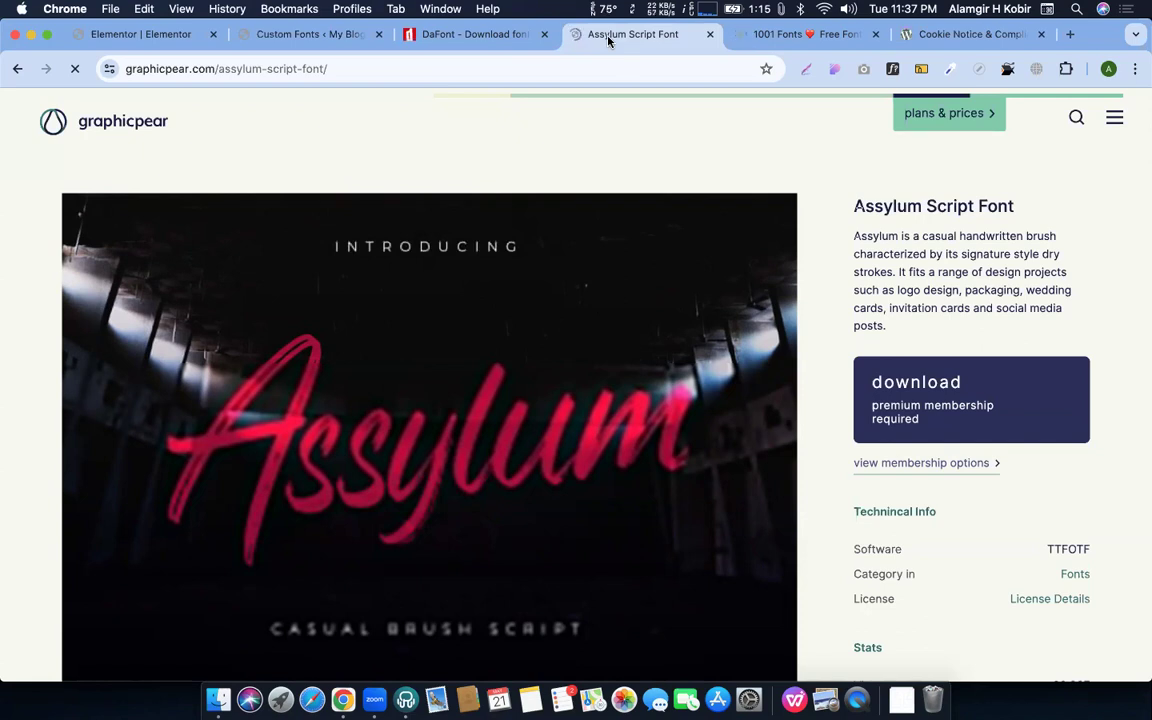
scroll(700, 480, down, 2)
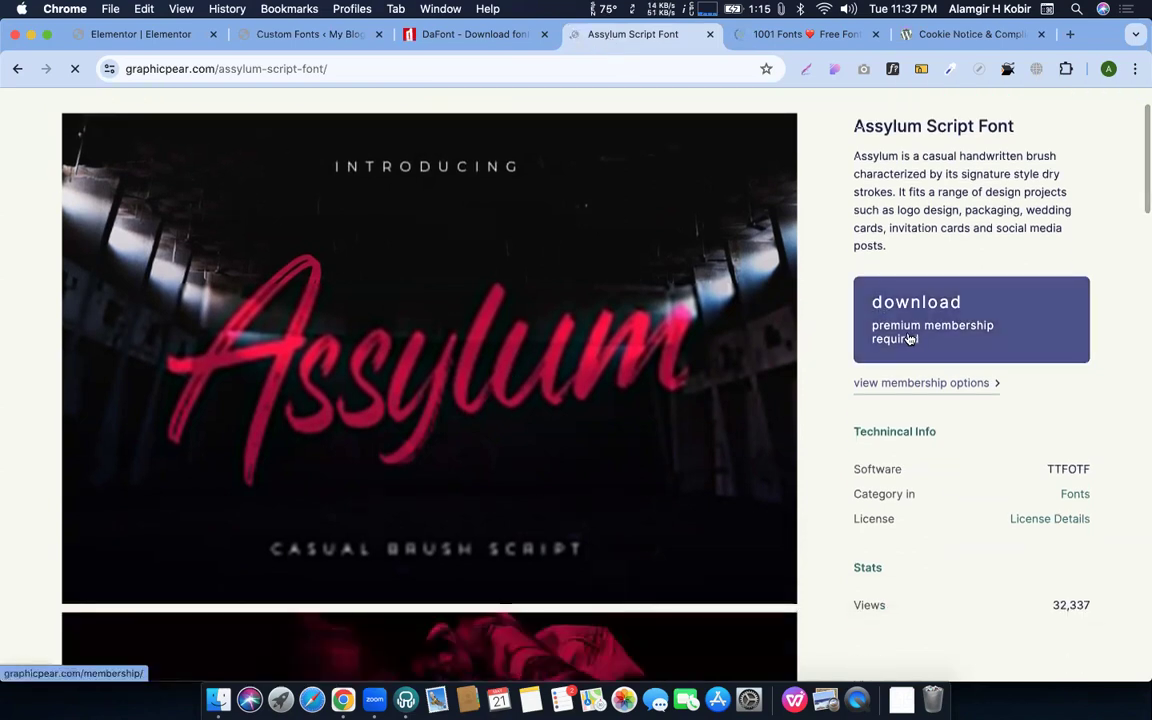
scroll(907, 391, down, 2)
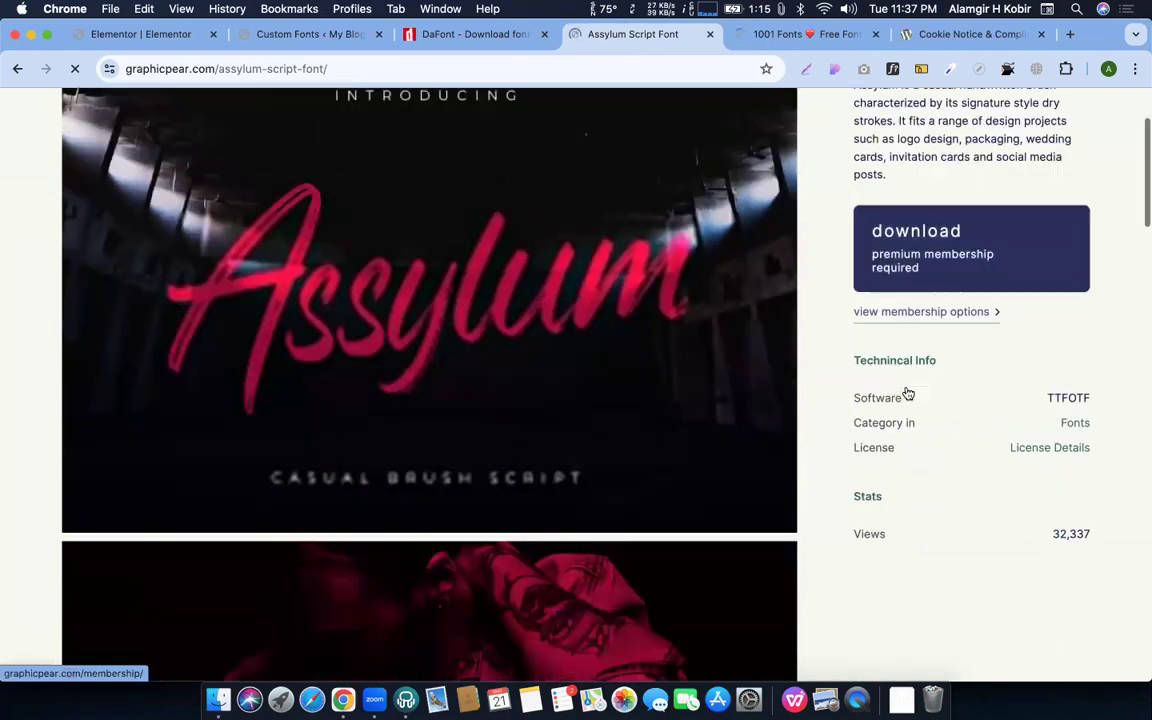
scroll(907, 391, up, 4)
key(super+w)
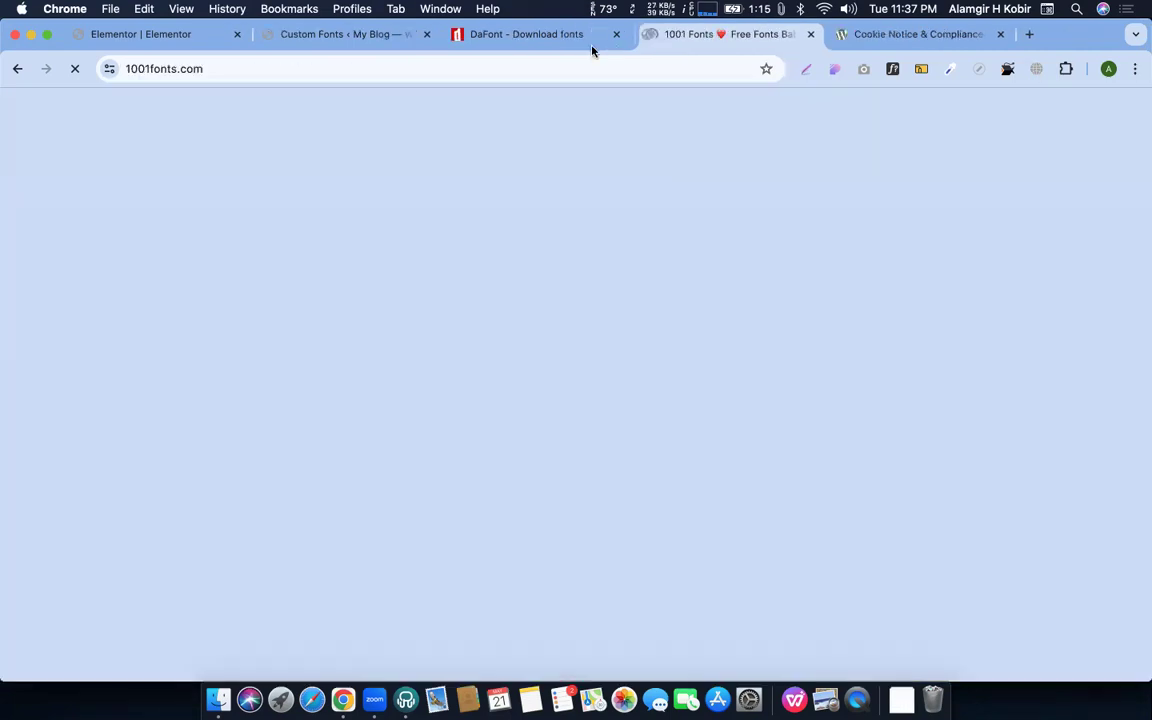
Check the DaFont site, then scroll 1001 Fonts' New & Fresh Fonts list down to Rockbay
click(540, 38)
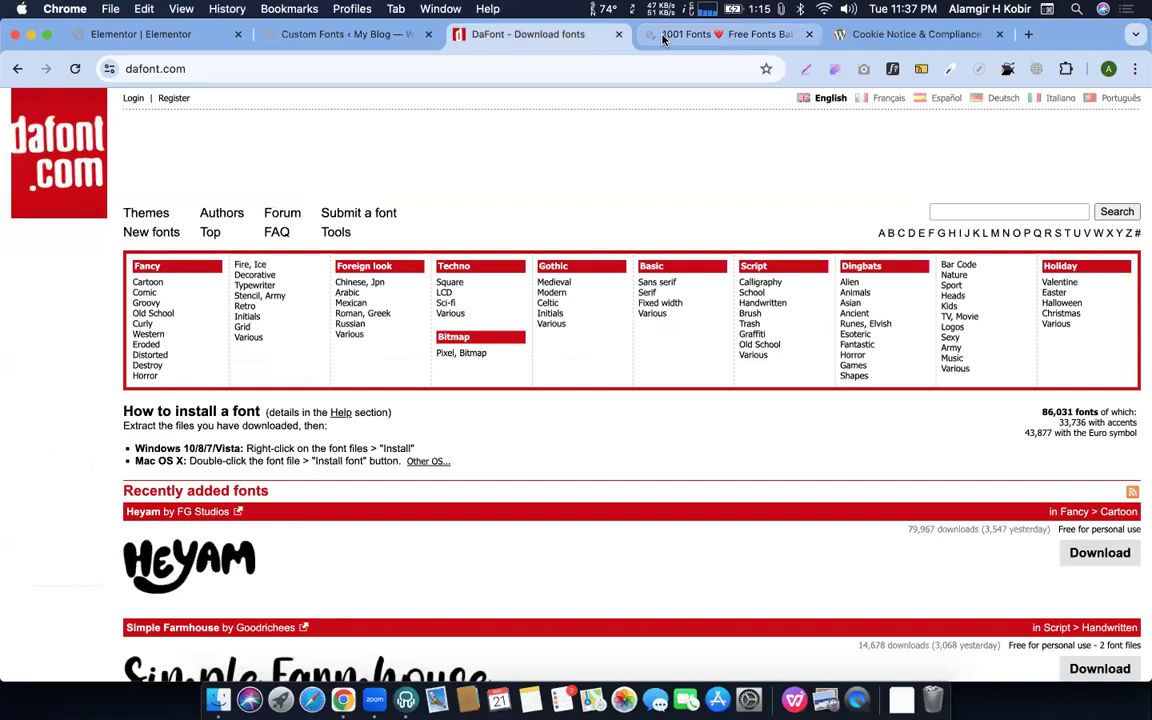
key(ctrl+Tab)
scroll(217, 451, up, 4)
scroll(218, 452, down, 1)
scroll(218, 452, down, 7)
scroll(219, 453, up, 6)
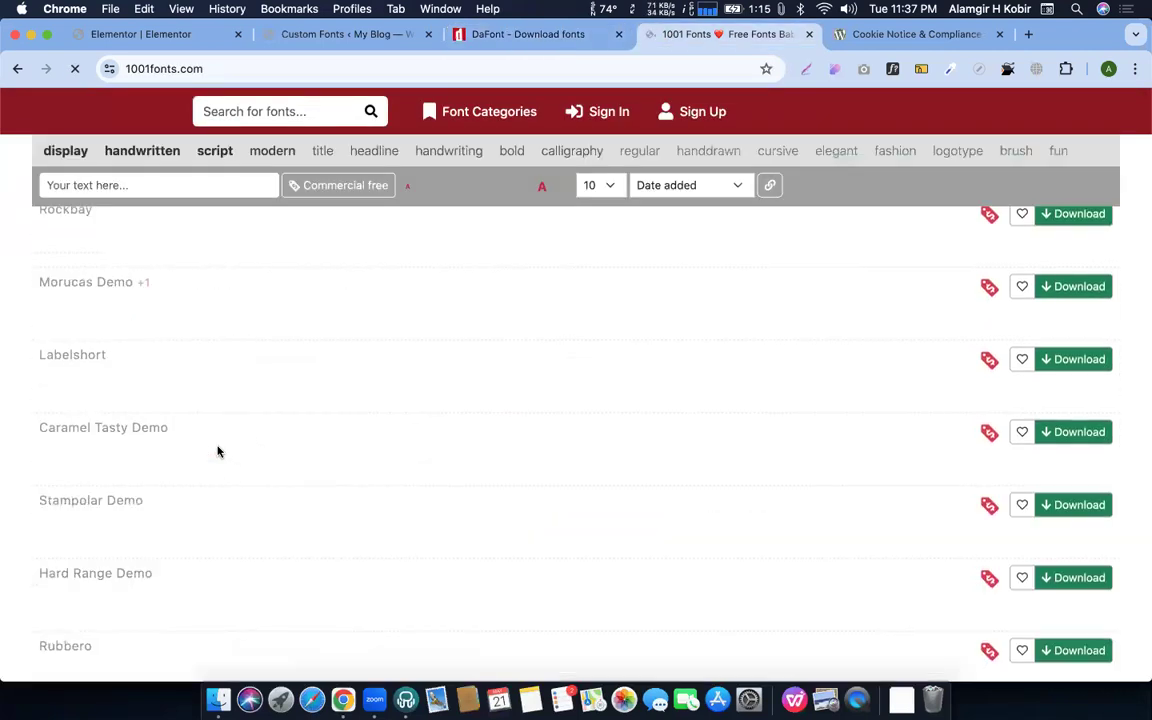
scroll(205, 454, up, 1)
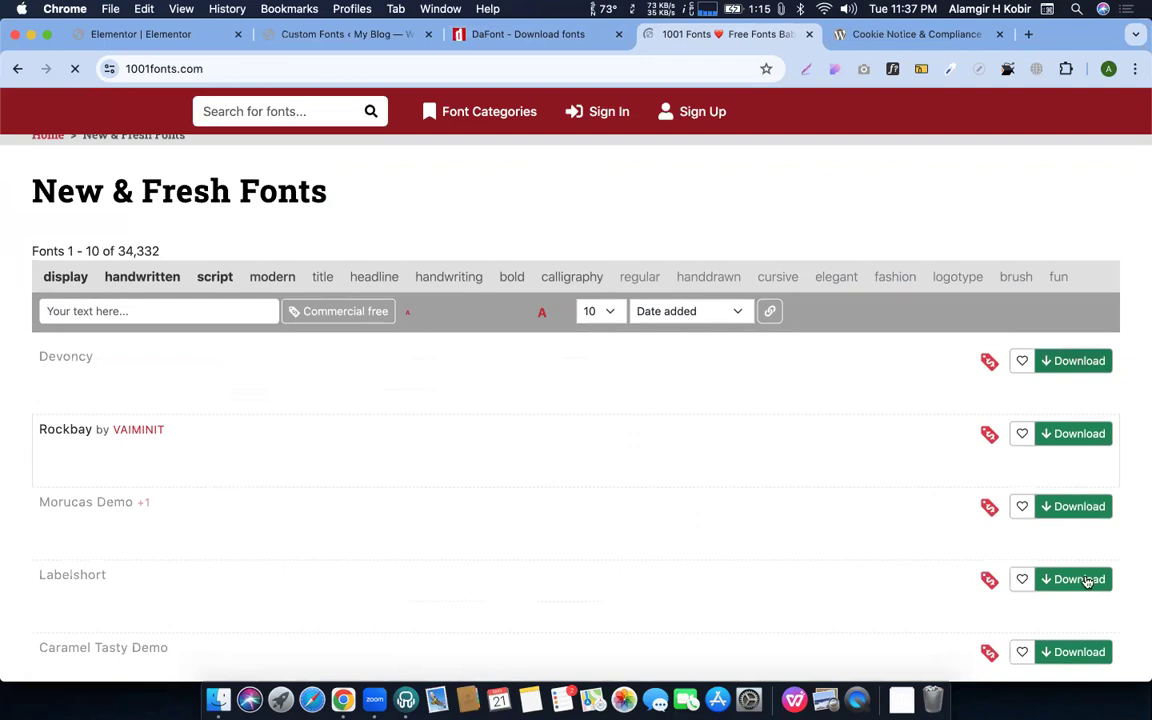
scroll(442, 440, down, 1)
scroll(221, 419, down, 2)
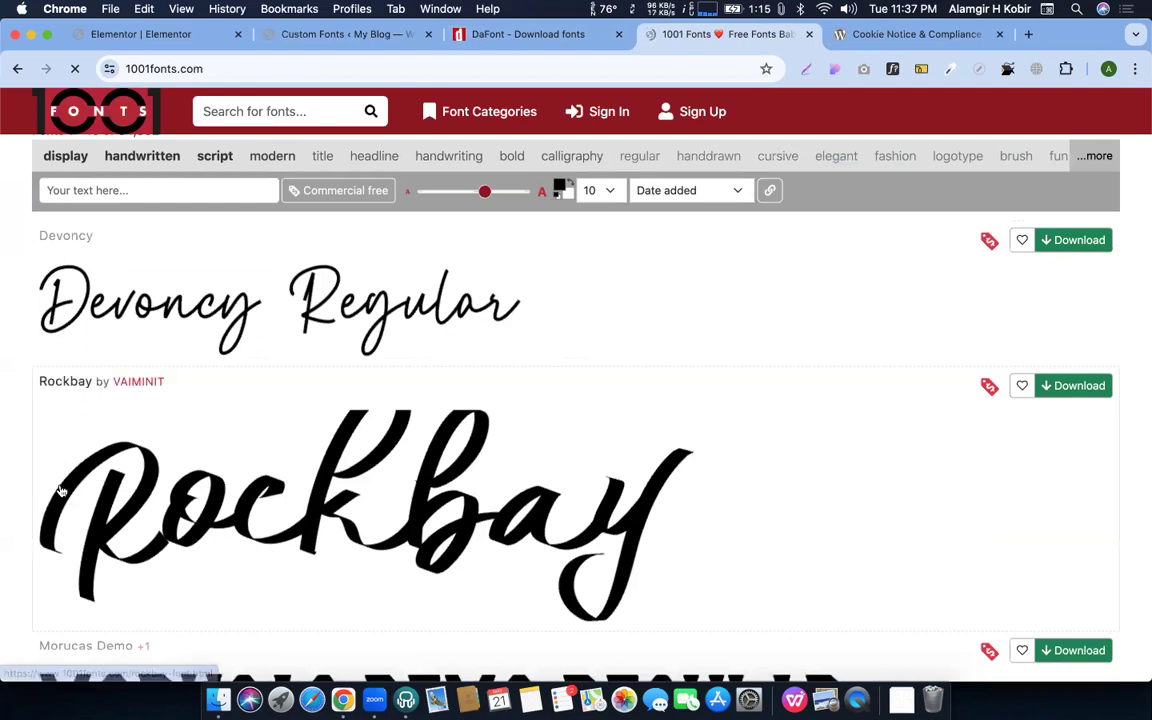
scroll(60, 488, down, 1)
Download the Rockbay font and browse its 1001 Fonts detail page
click(1076, 311)
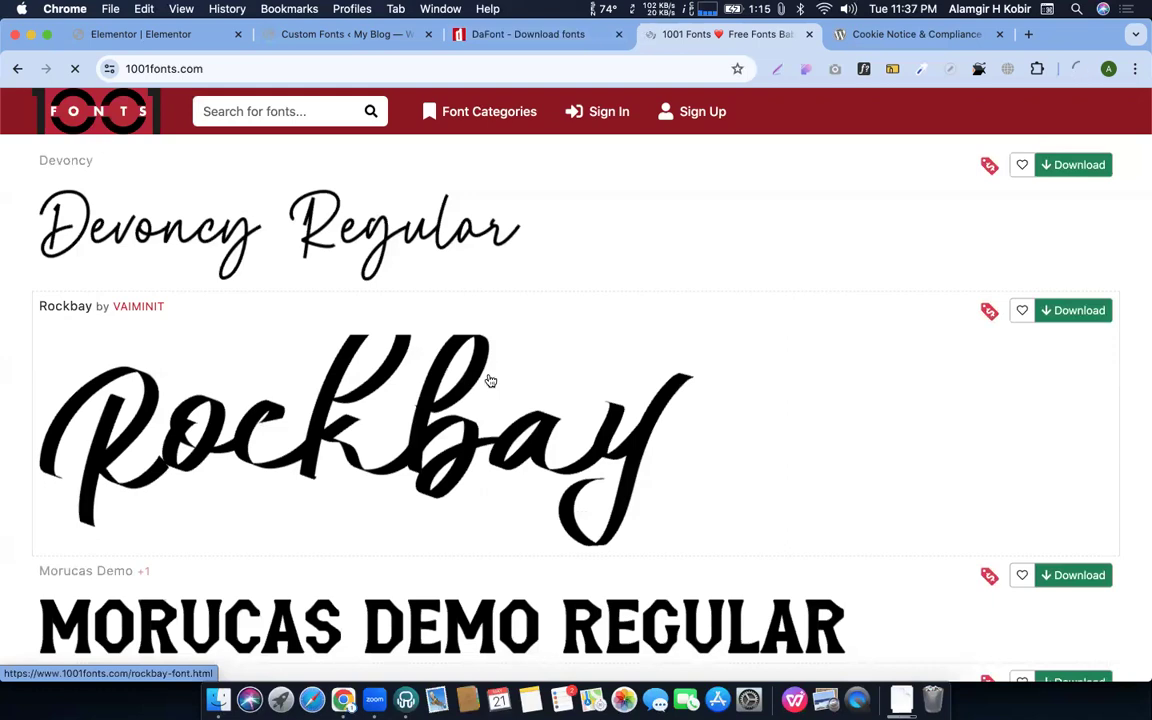
click(418, 386)
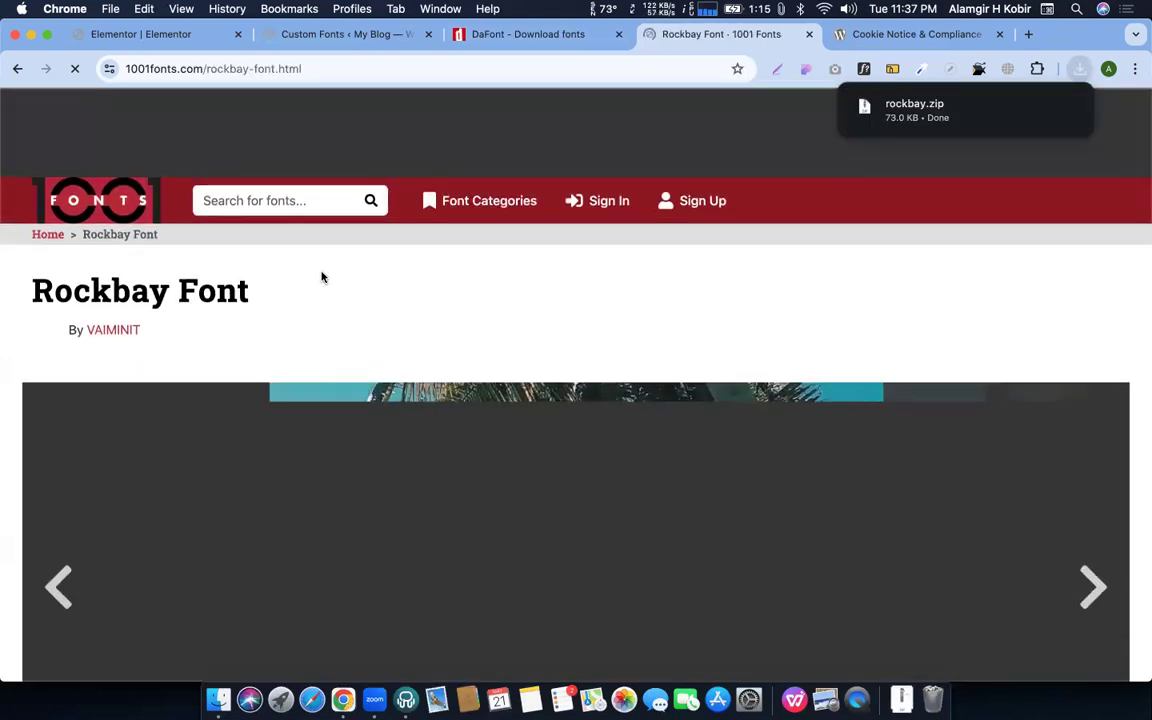
scroll(322, 277, down, 5)
scroll(292, 401, up, 4)
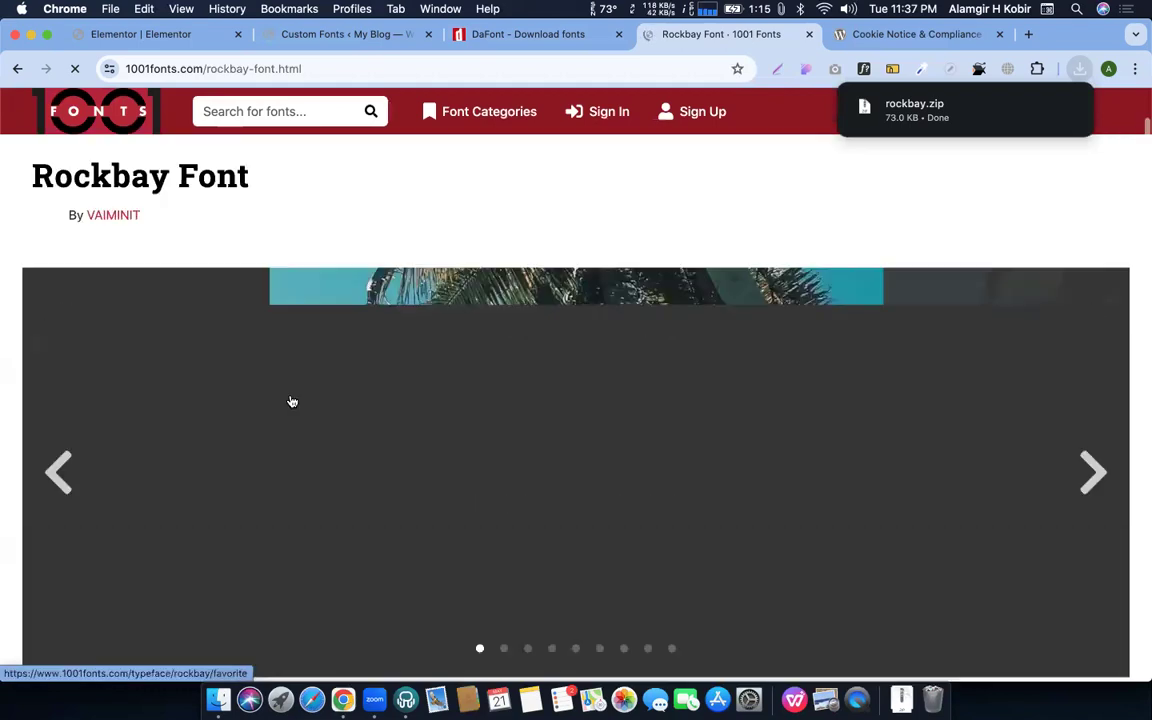
scroll(292, 401, up, 1)
scroll(581, 378, down, 4)
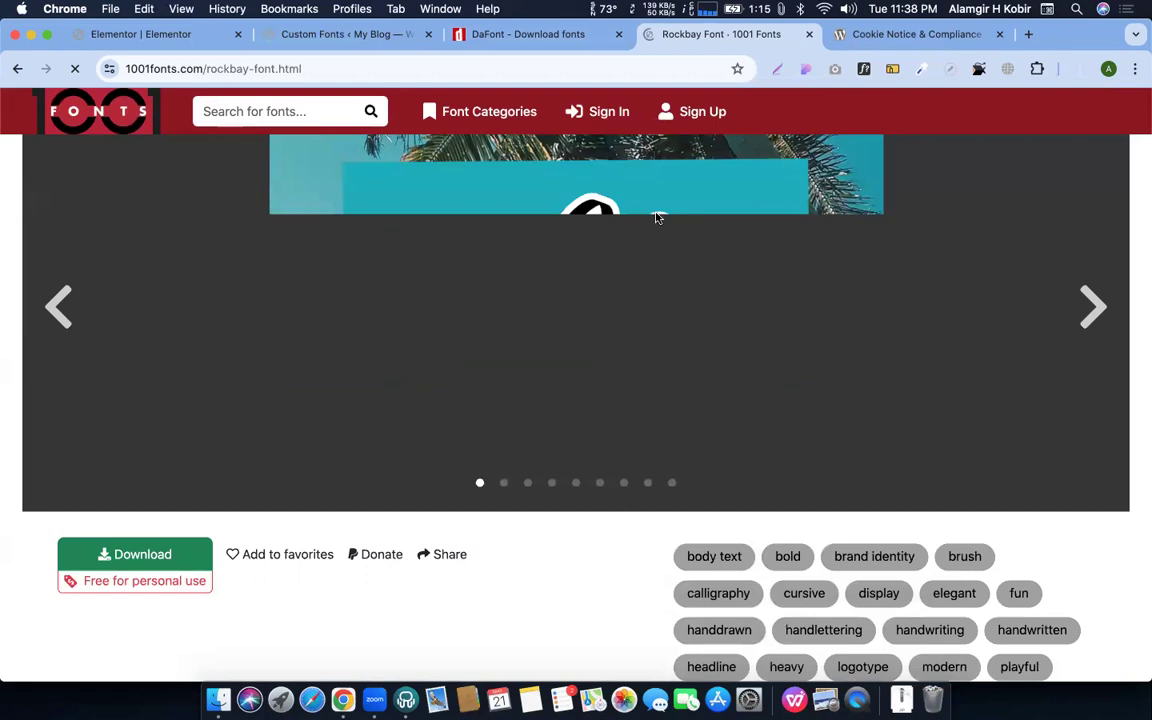
scroll(637, 379, down, 8)
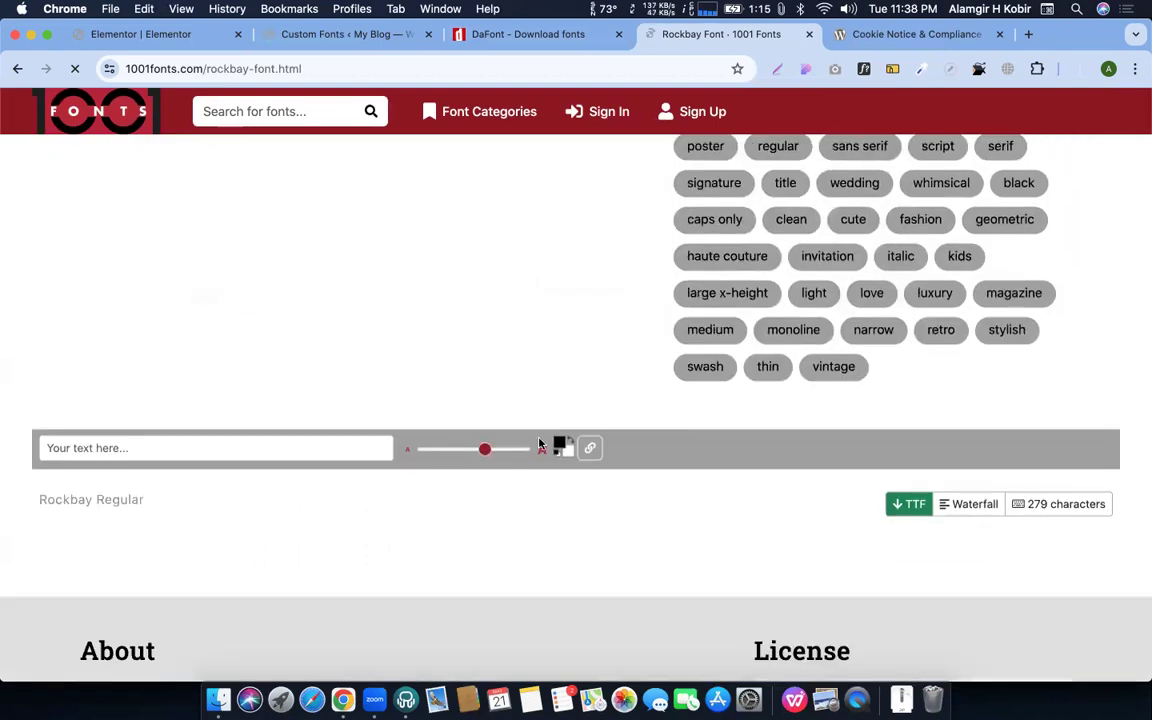
scroll(177, 442, down, 2)
Preview Rockbay with custom sample text, then show rockbay.zip in the Downloads folder
click(144, 372)
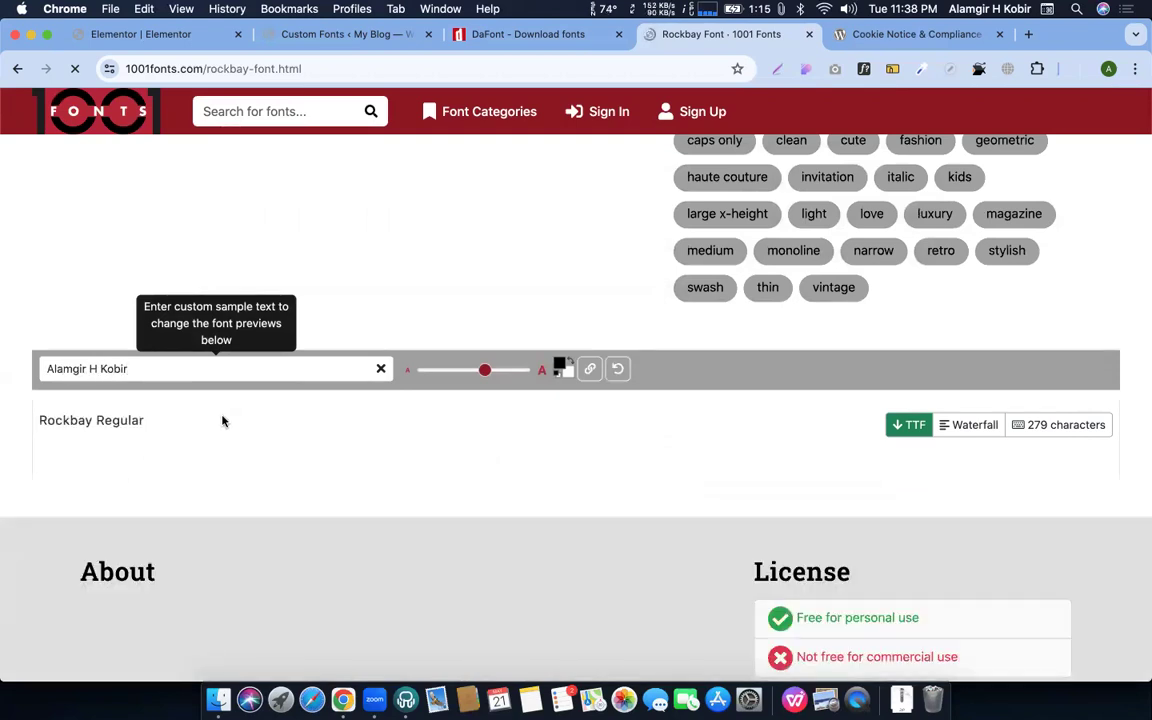
scroll(269, 393, down, 1)
scroll(320, 370, down, 3)
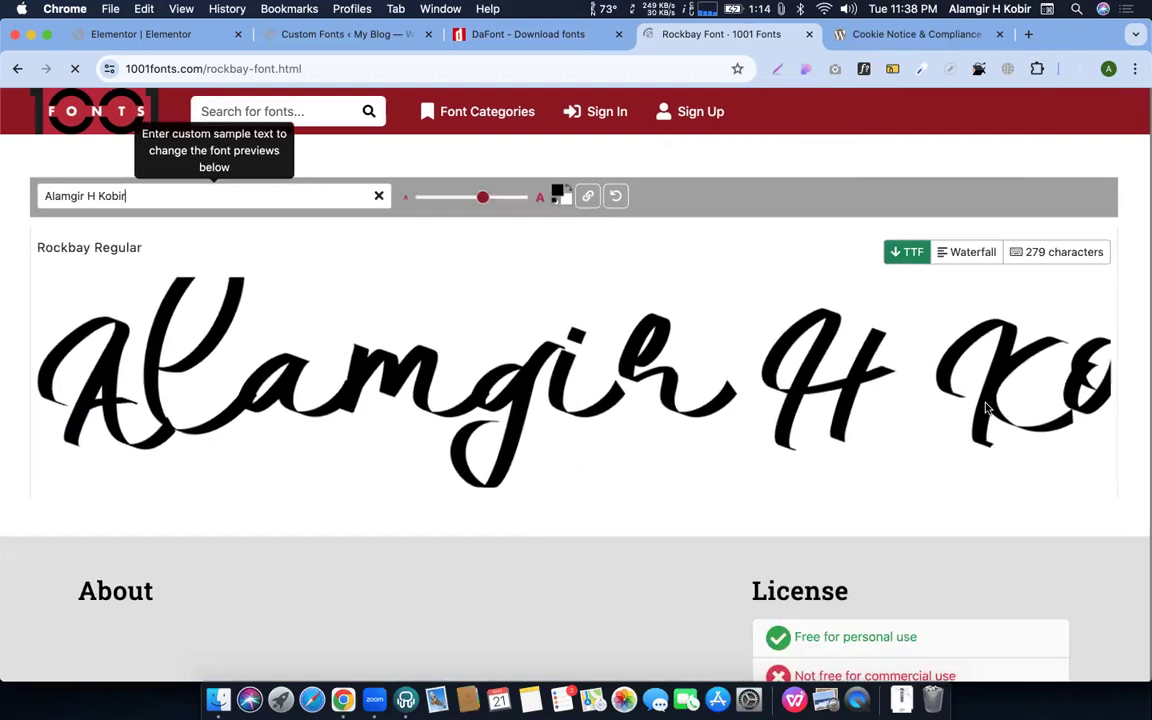
scroll(825, 311, up, 3)
click(911, 30)
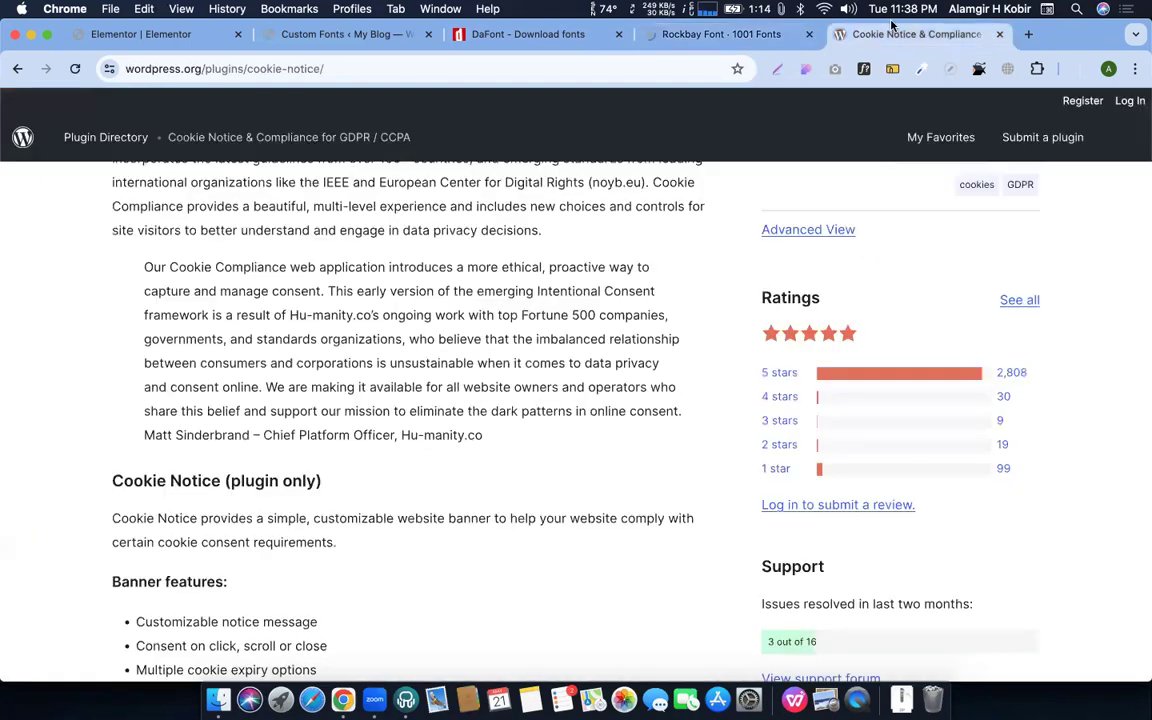
click(690, 34)
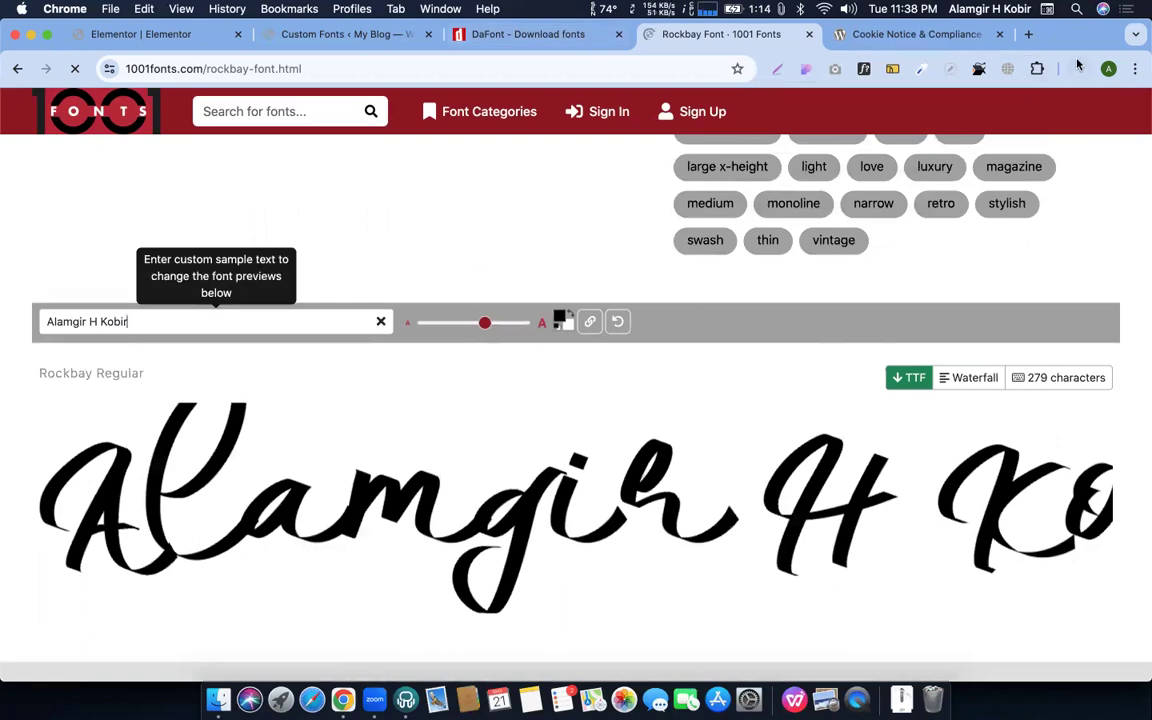
click(1040, 142)
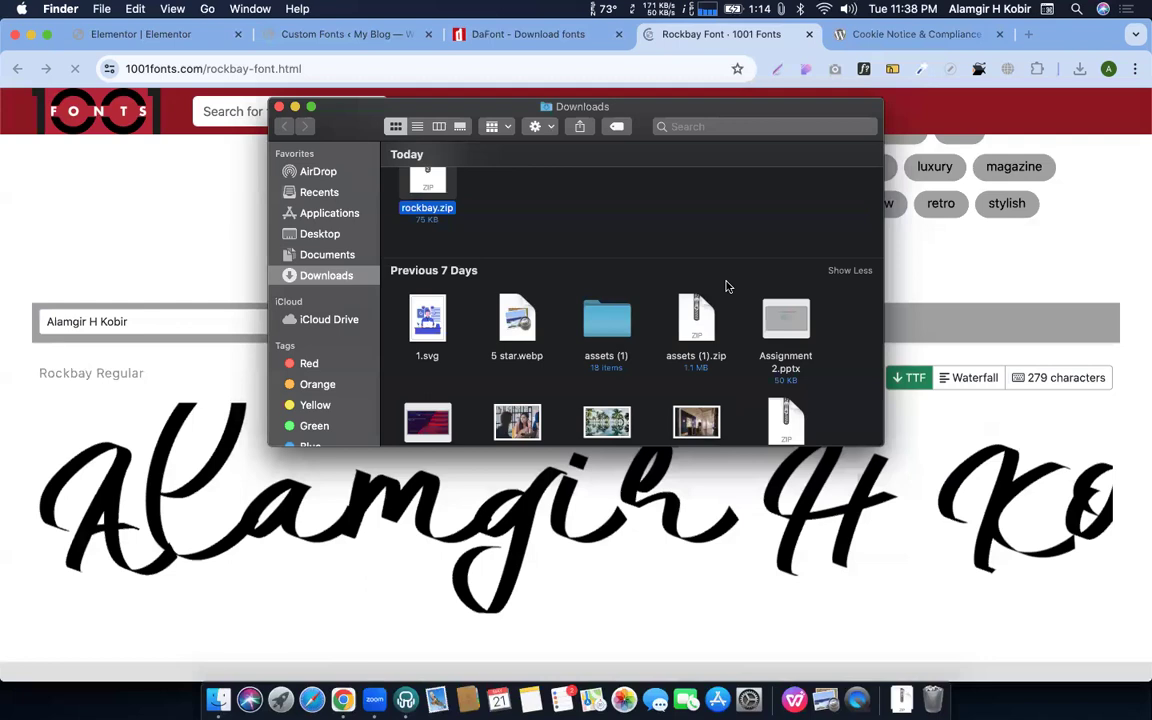
Unzip rockbay.zip, select Rockbay.ttf in the rockbay folder, and start a new custom font in WordPress
double_click(445, 196)
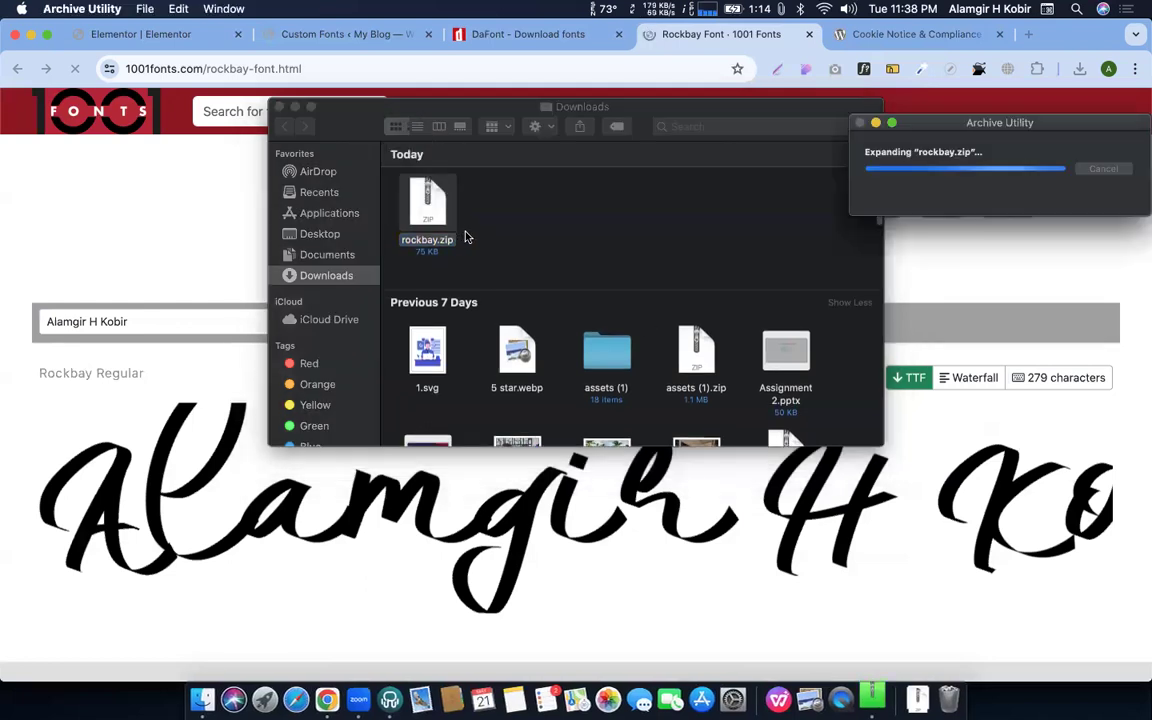
double_click(429, 214)
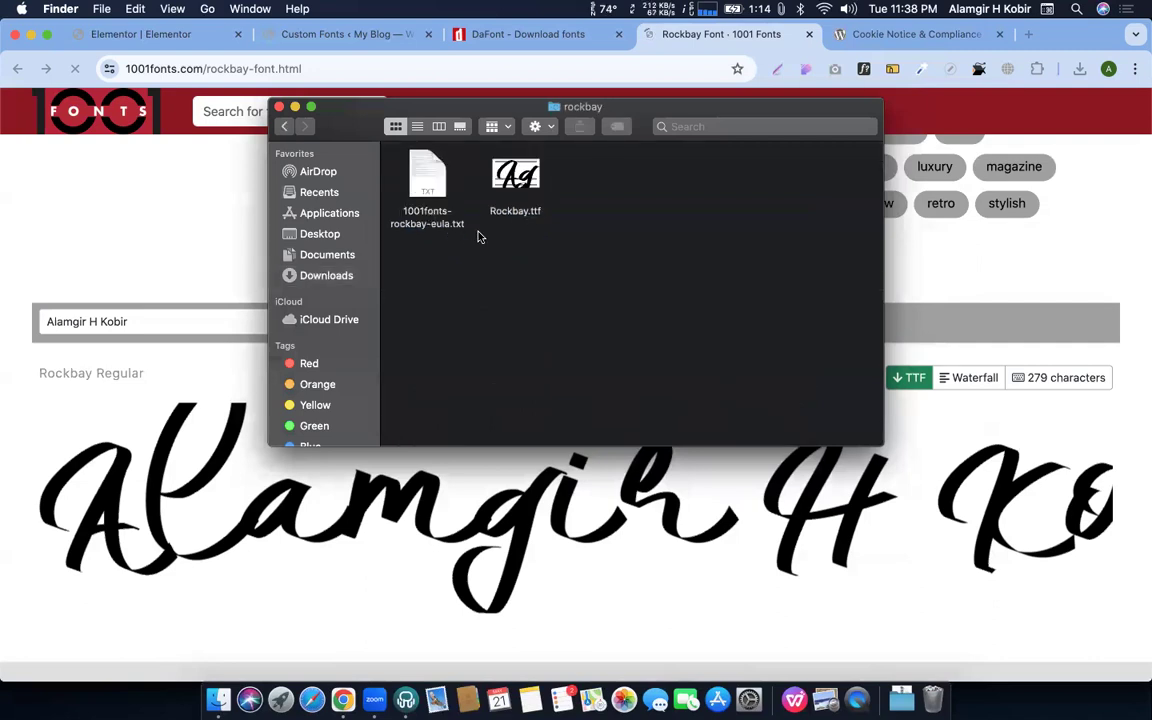
click(515, 180)
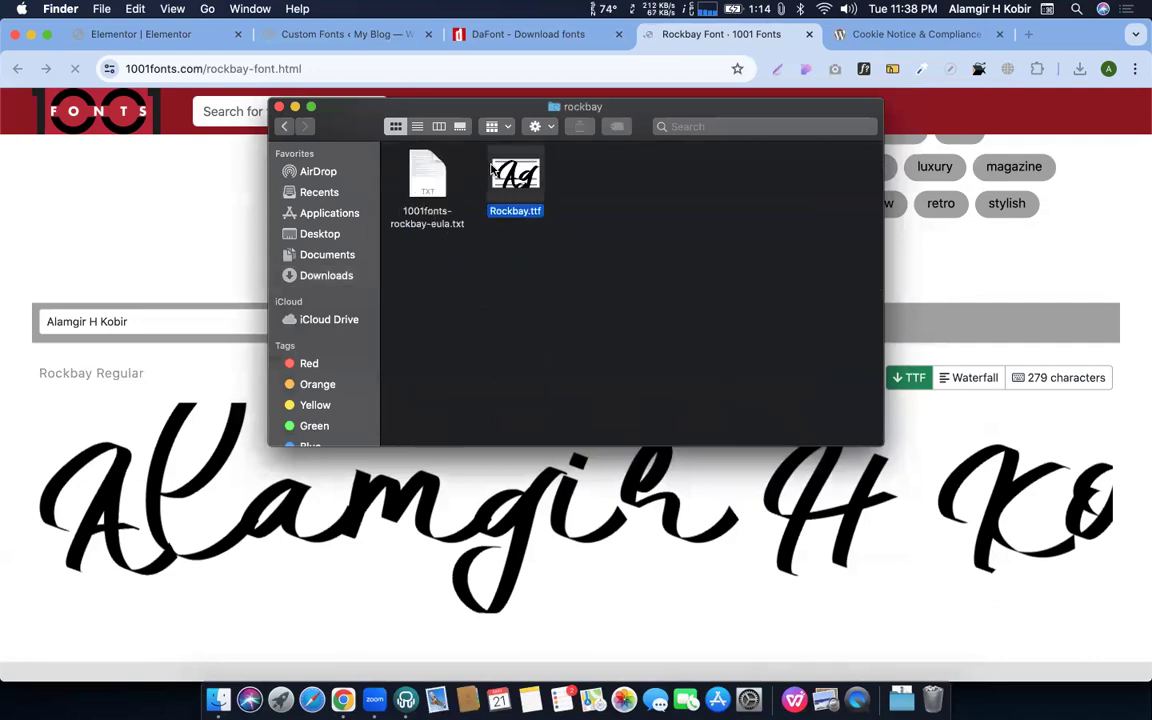
click(320, 36)
click(311, 195)
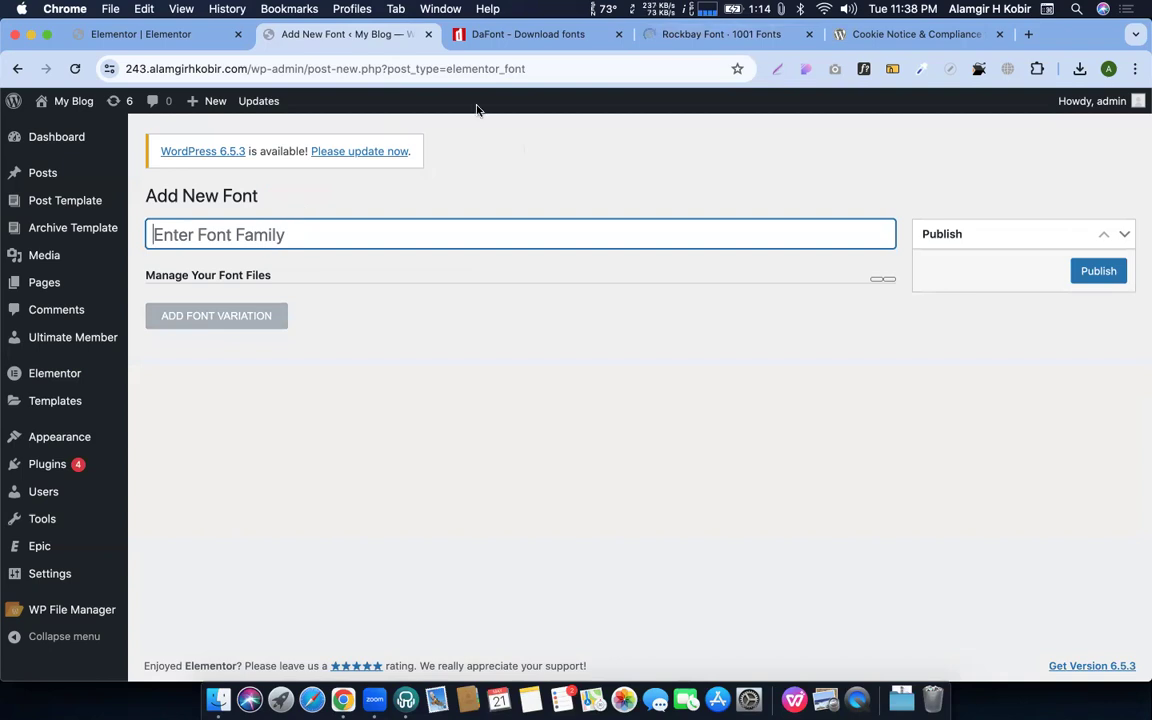
Copy the name Rockbay from the font page and paste it as the new font's title
click(712, 34)
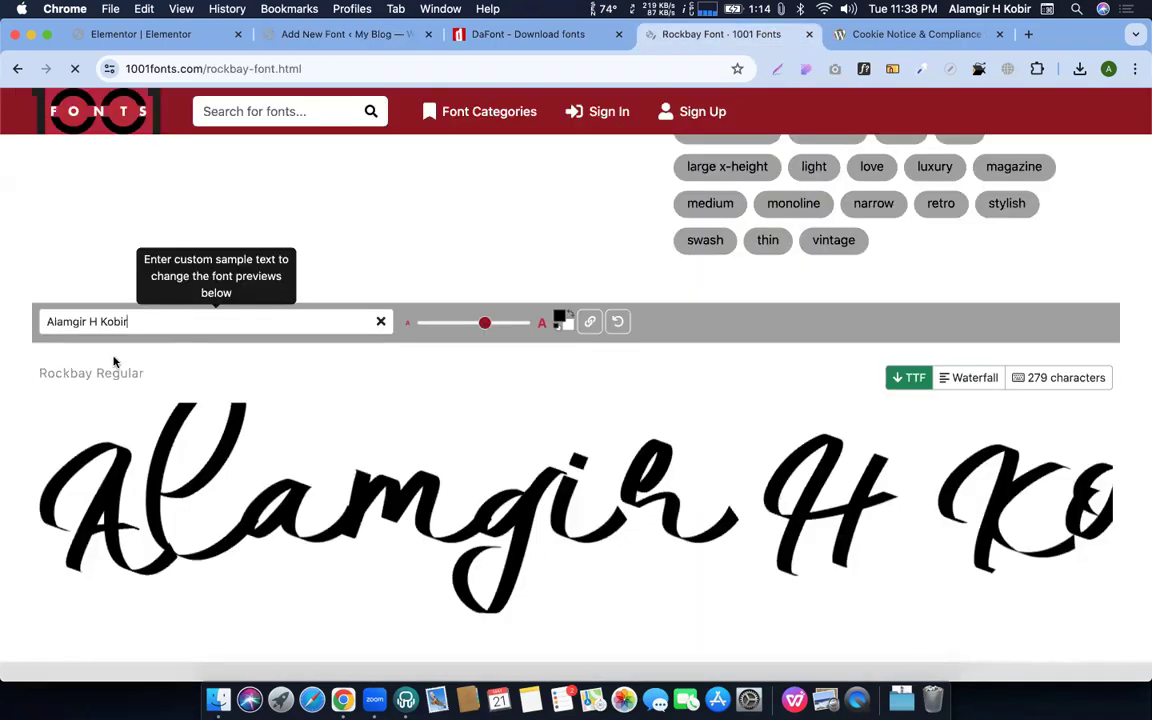
drag(37, 374, 90, 370)
key(super+c)
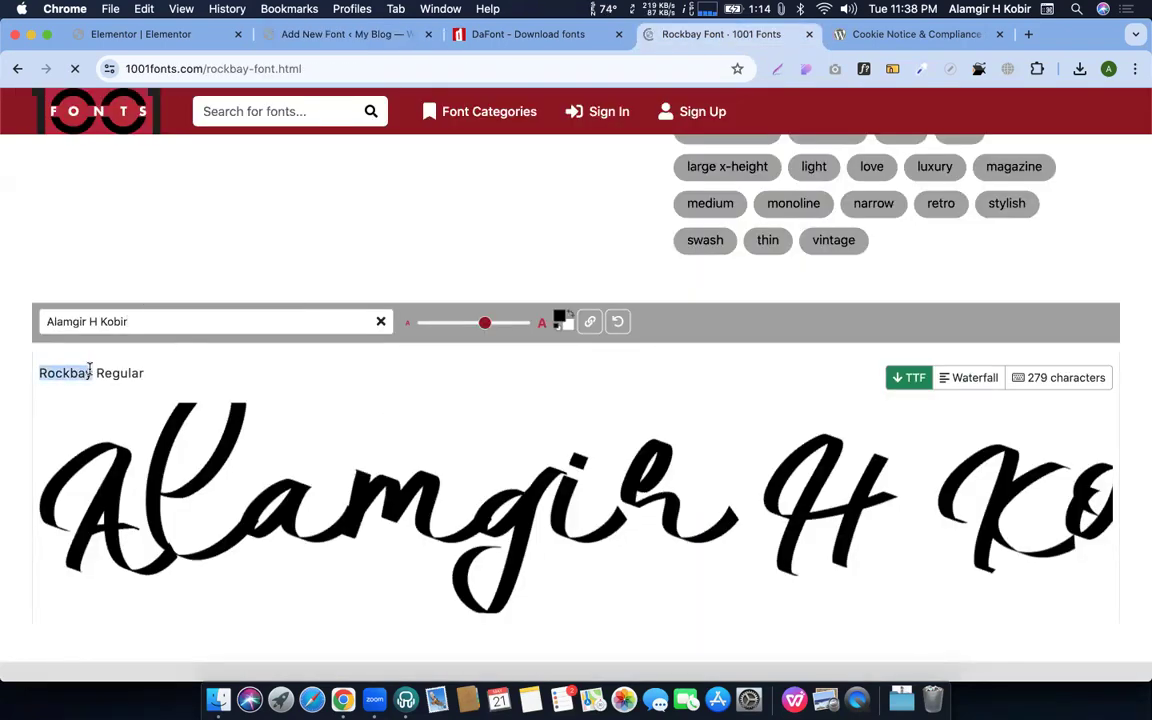
click(347, 34)
key(super+v)
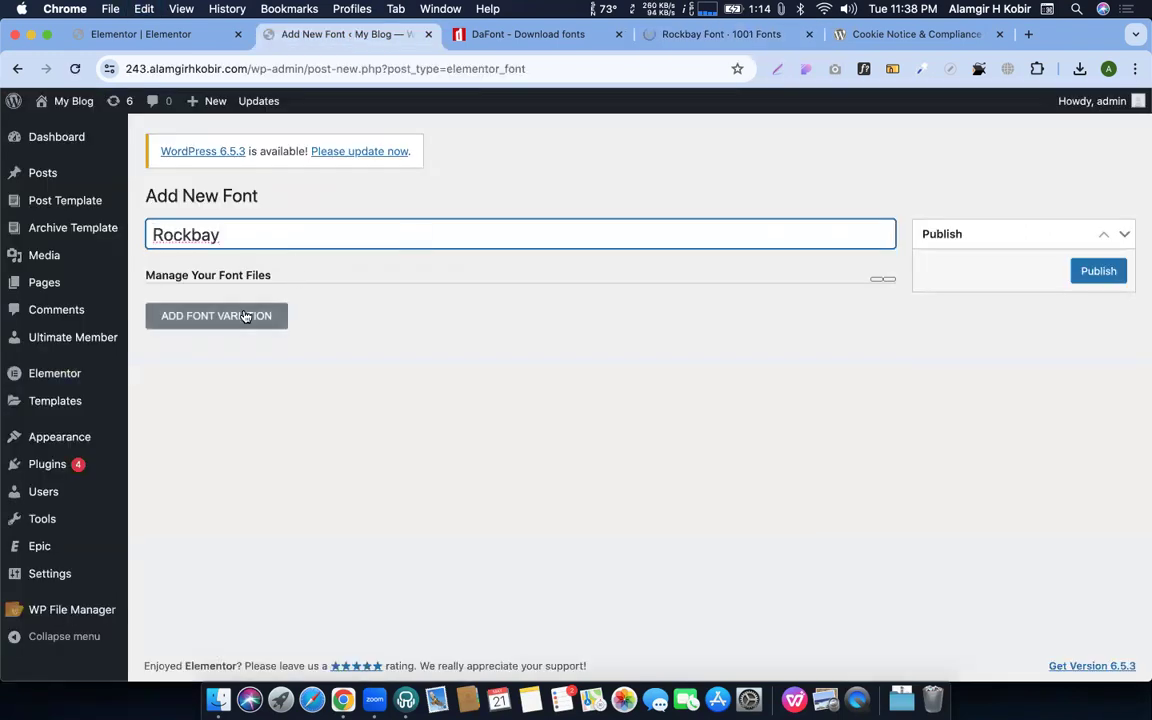
Add a font variation and upload Rockbay.ttf as its TTF file
click(246, 316)
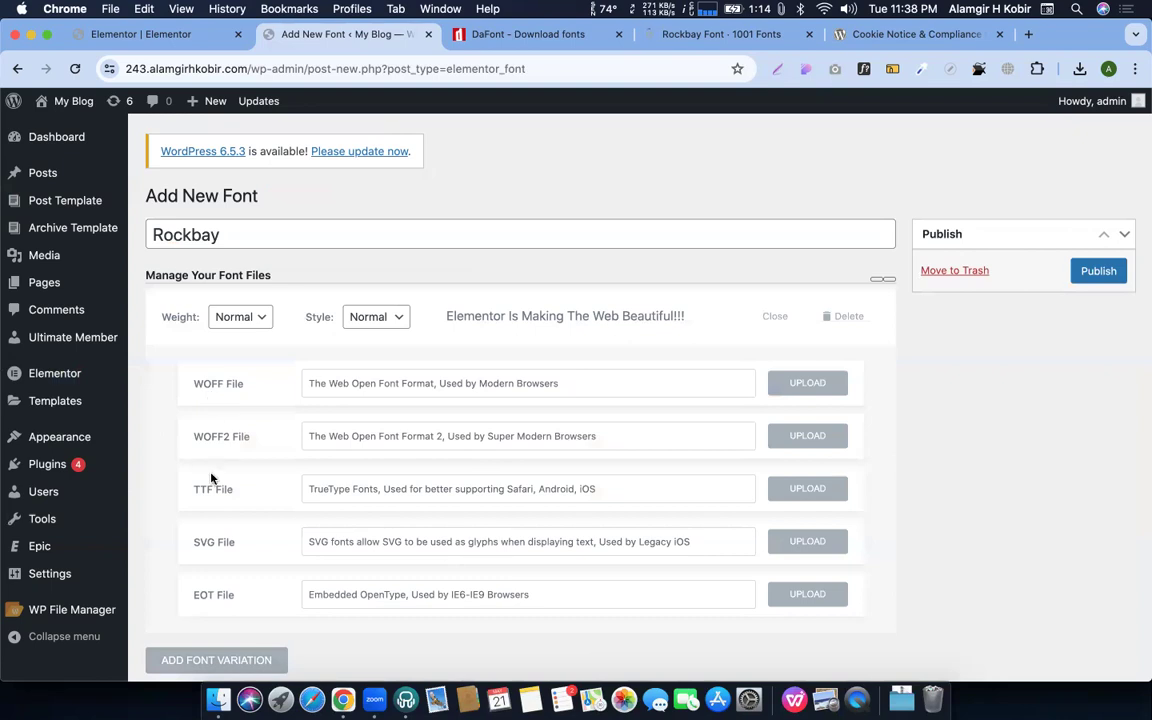
scroll(200, 560, down, 1)
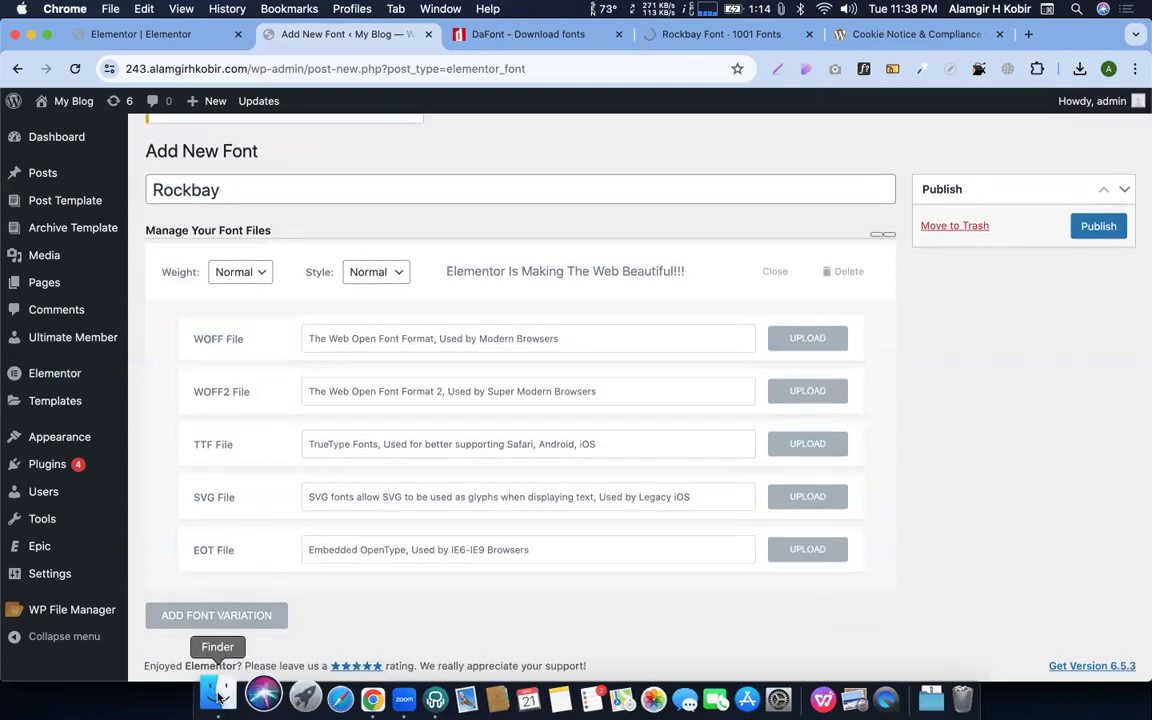
click(218, 699)
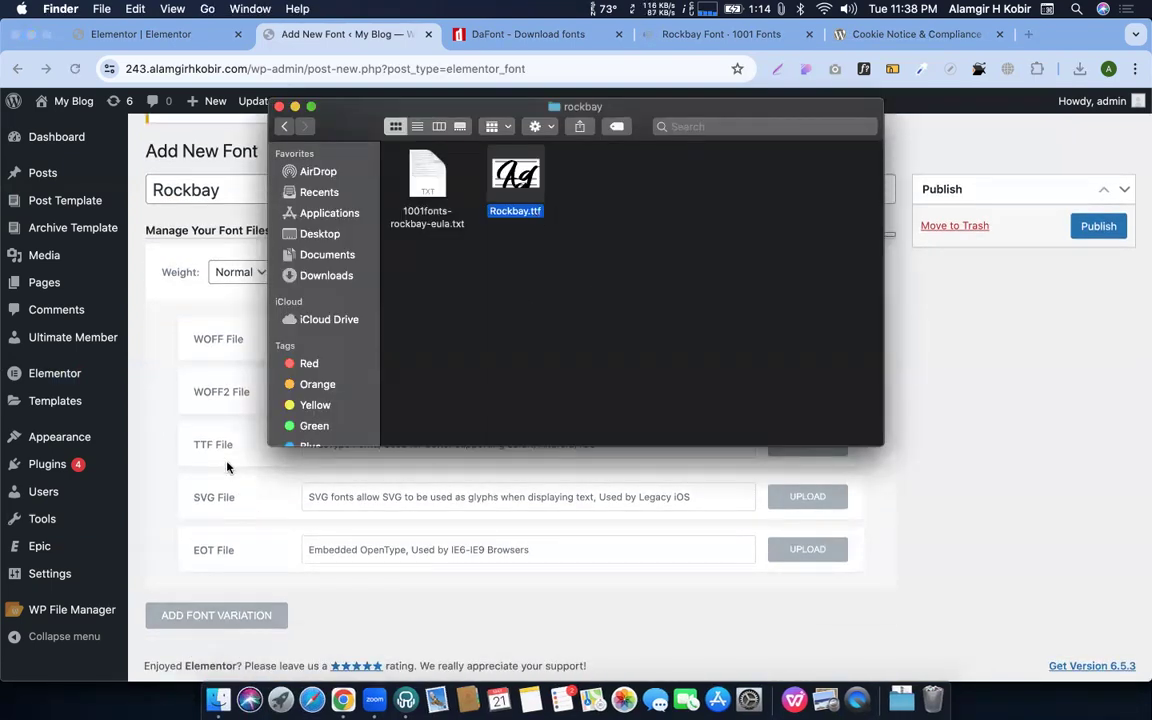
click(826, 470)
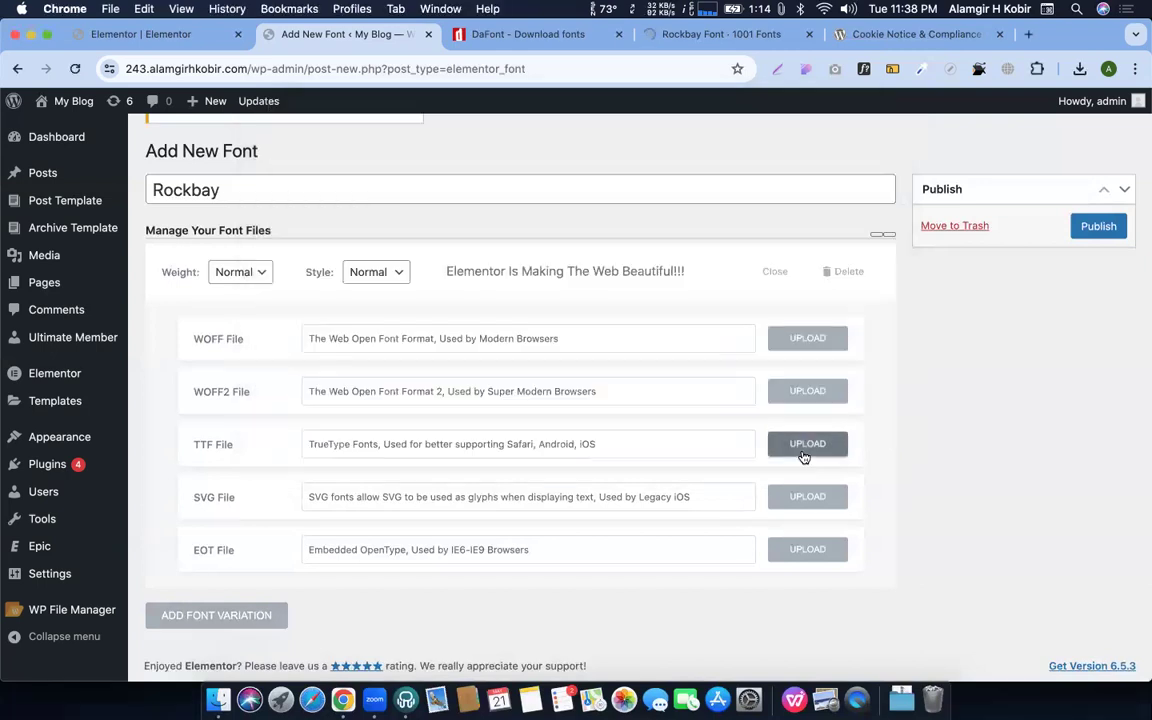
click(806, 444)
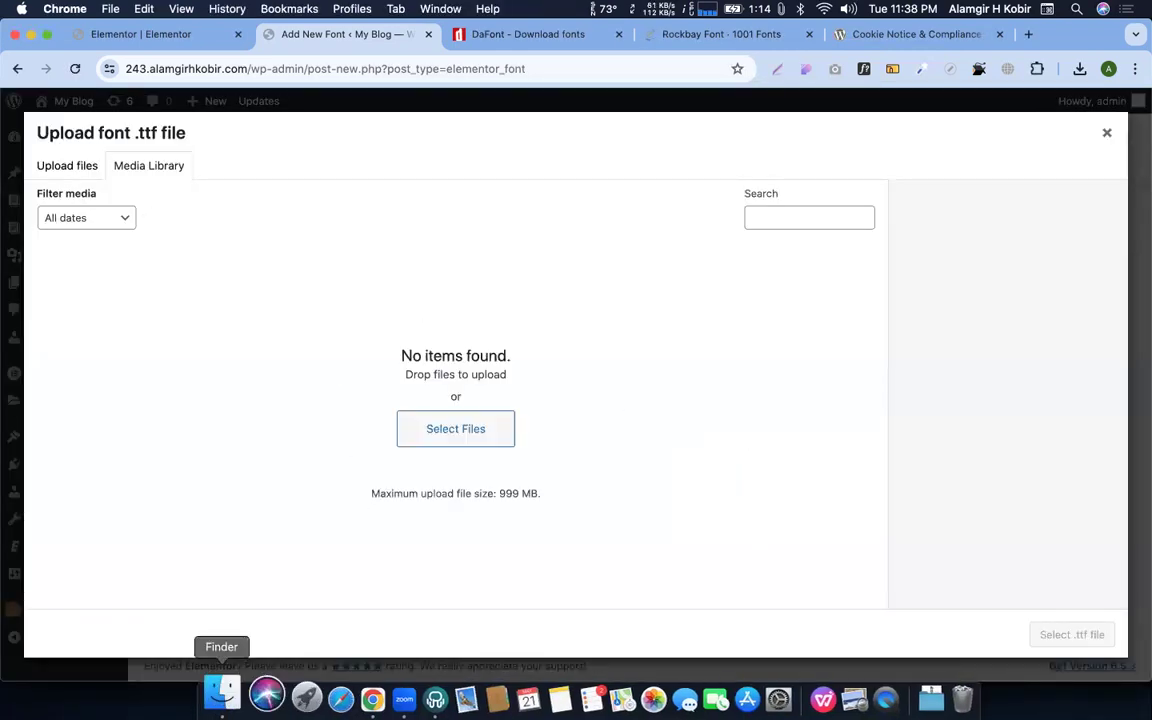
click(218, 699)
drag(446, 430, 445, 480)
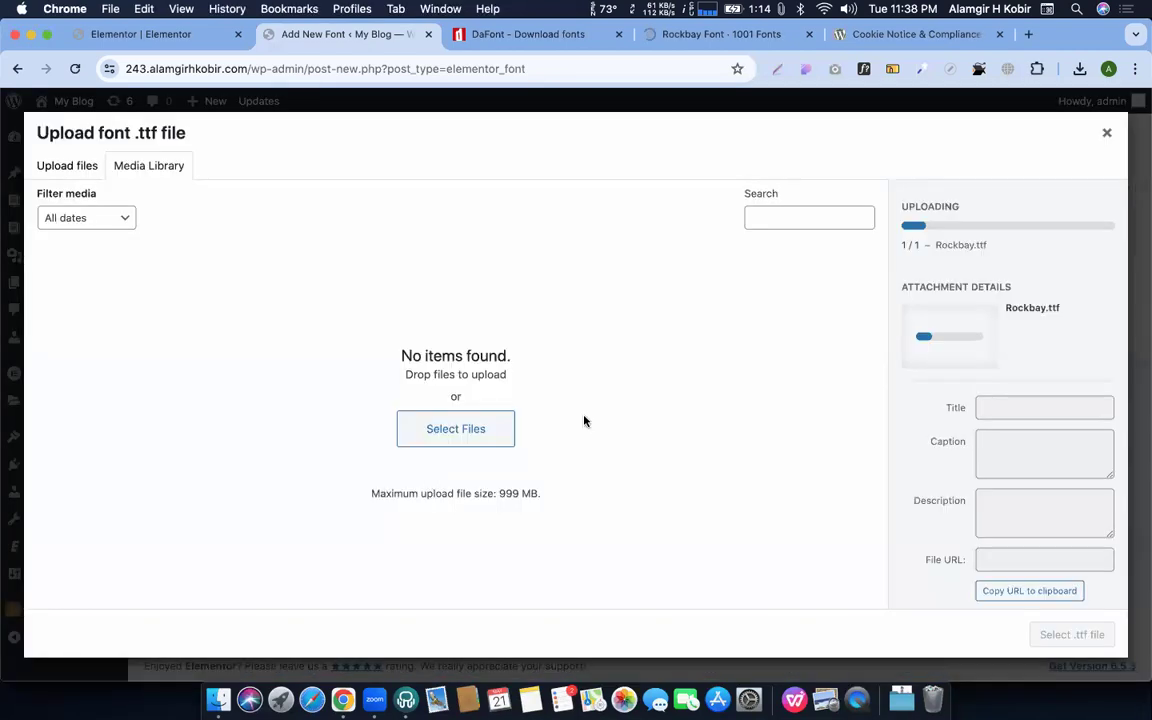
click(1082, 637)
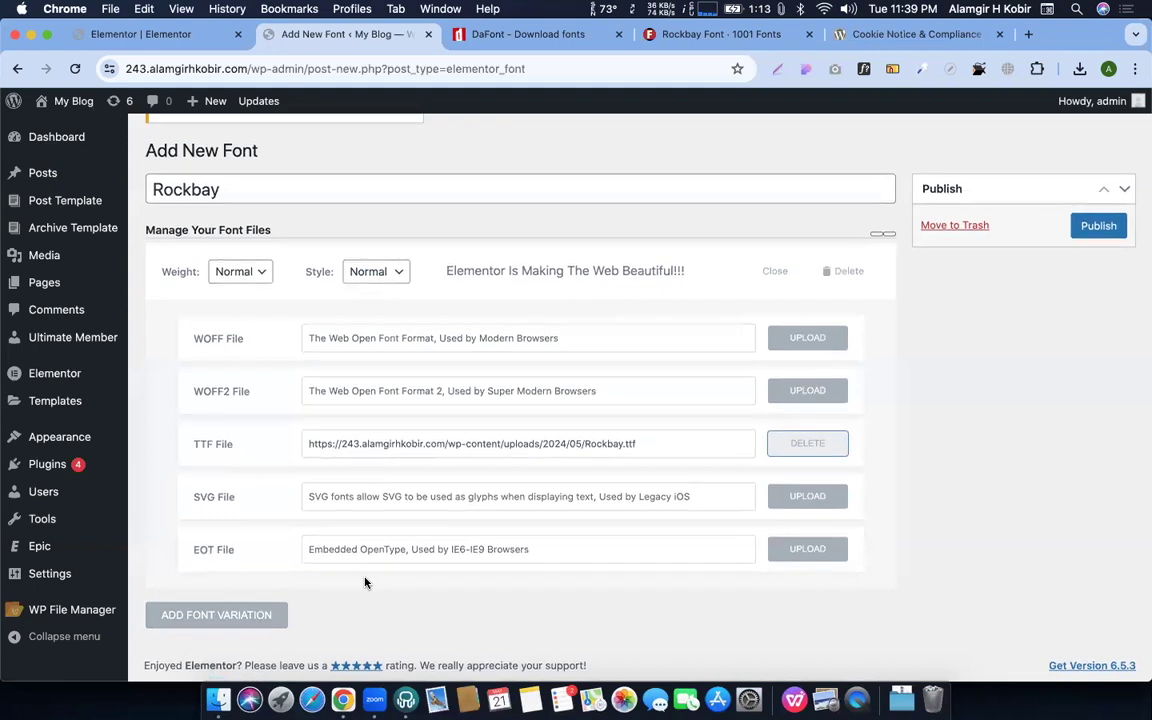
Publish the Rockbay font, copy its name, and return to the Elementor editor
click(1097, 226)
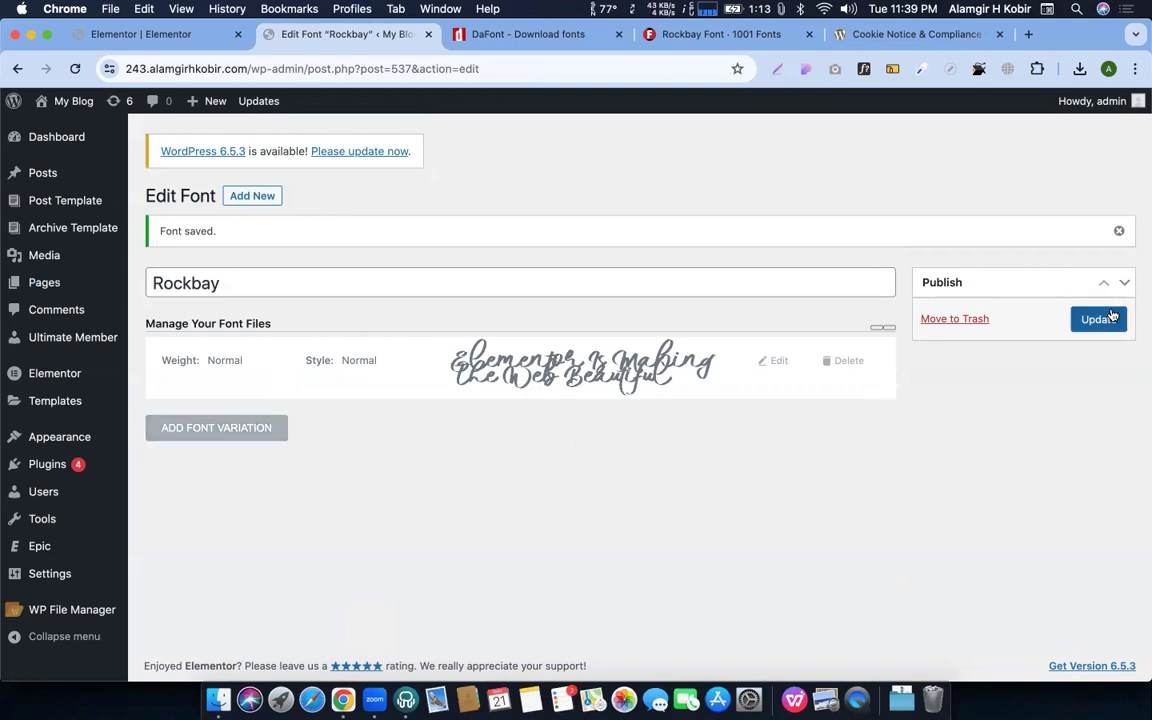
click(200, 284)
key(super+a)
key(super+c)
click(146, 35)
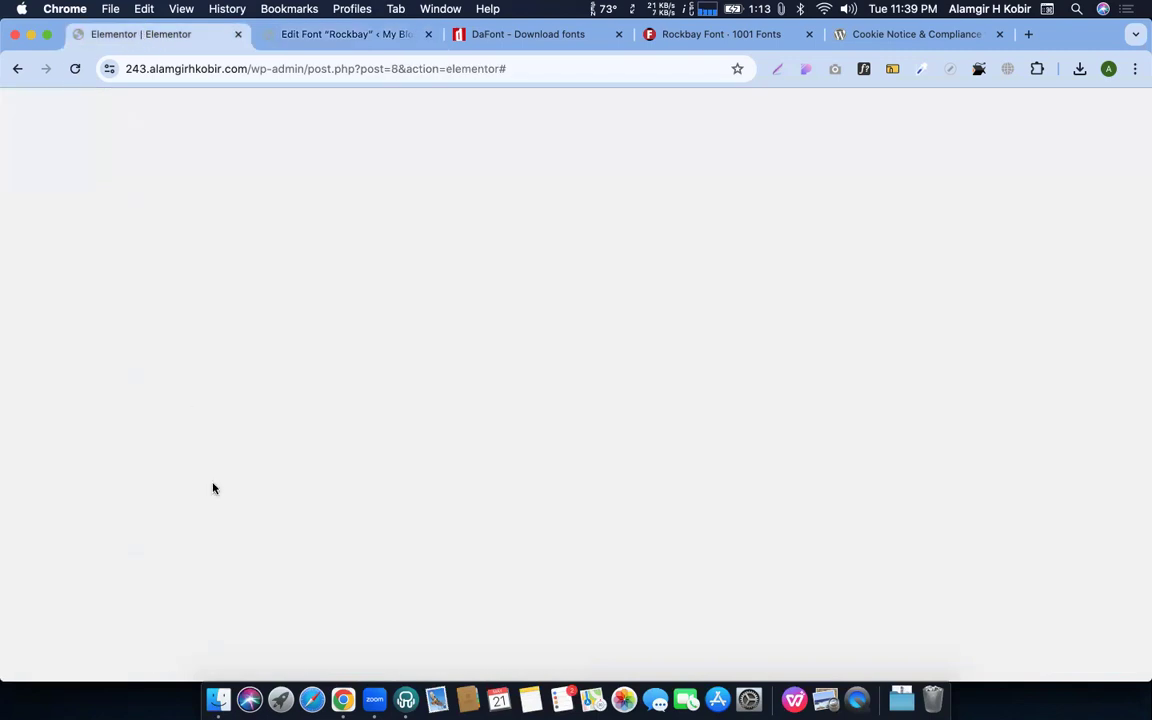
Save the Elementor page and briefly open Site Settings before returning to the widgets panel
key(super+s)
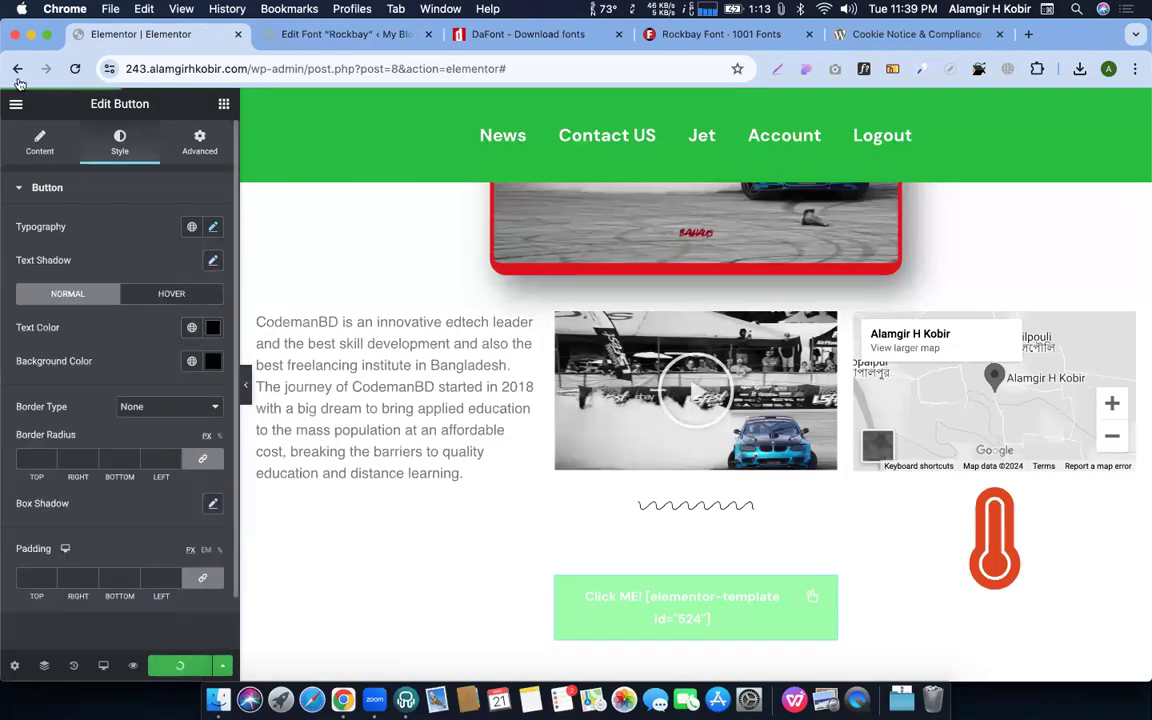
click(16, 103)
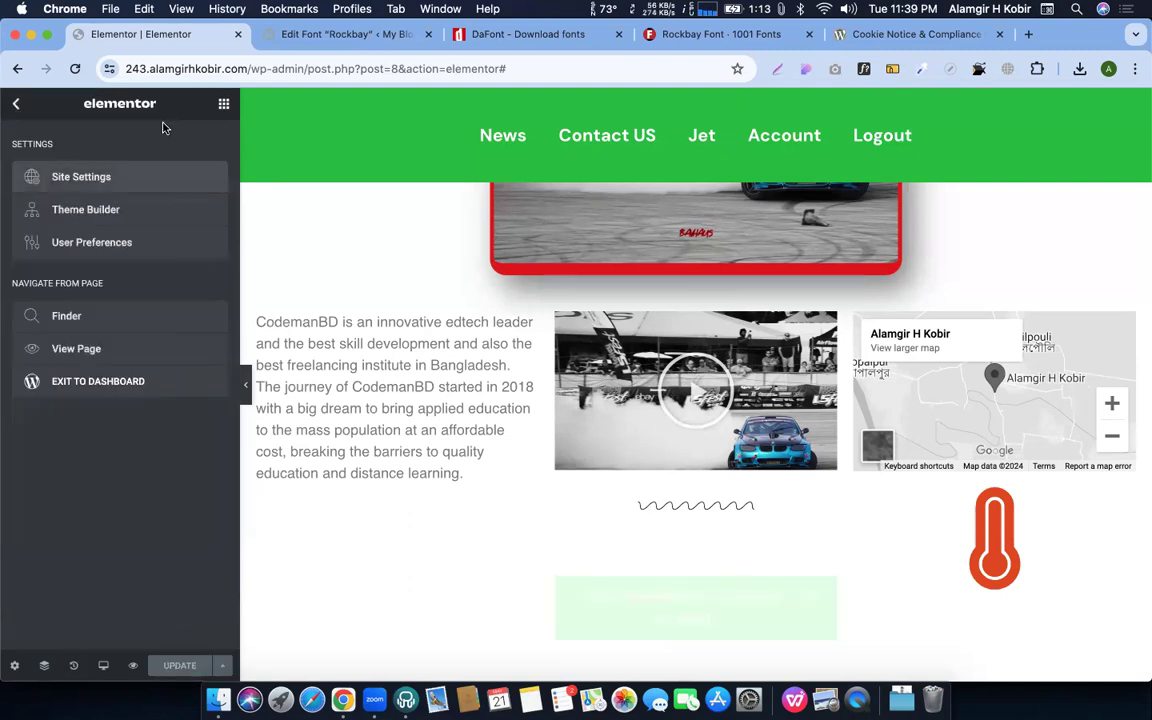
click(224, 108)
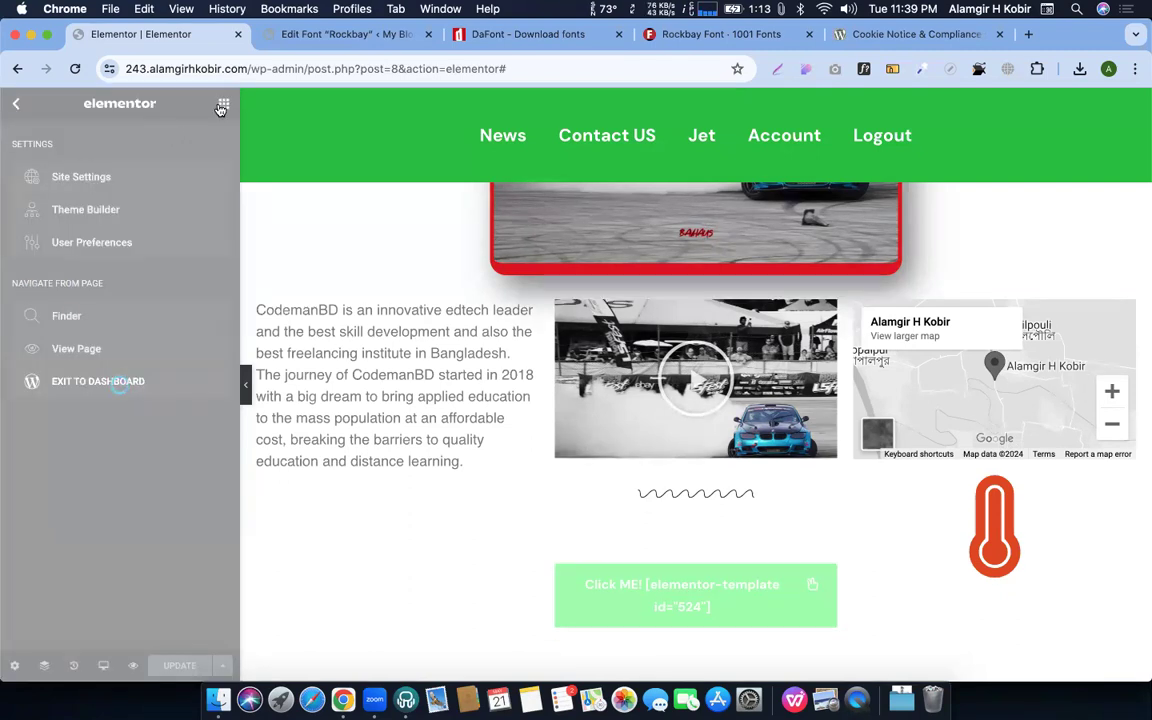
click(222, 107)
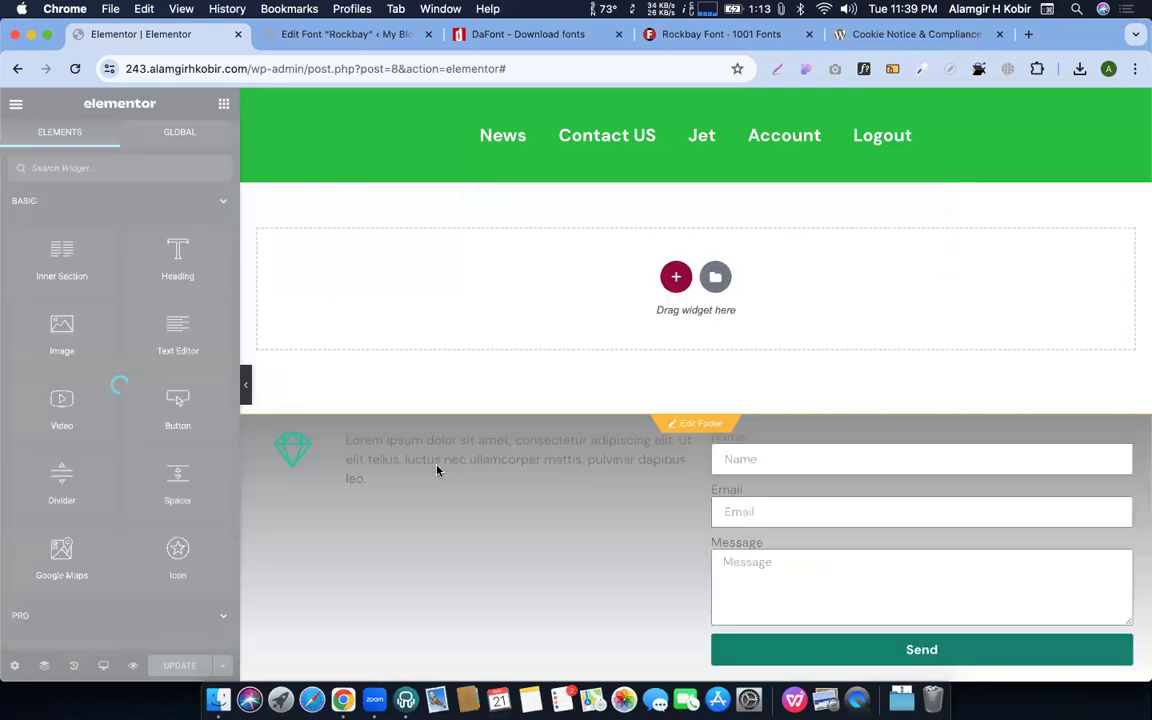
scroll(515, 343, up, 1)
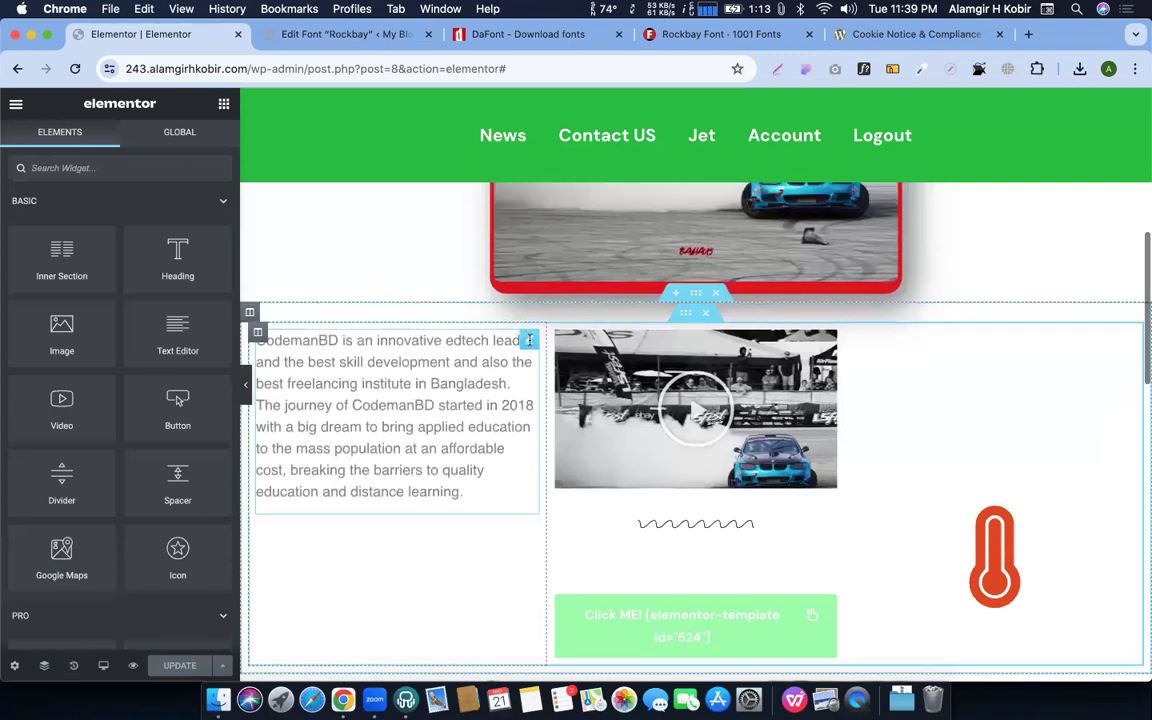
scroll(891, 311, up, 5)
Search the red heading's Typography font family list for Rockbay, which finds no match
click(815, 300)
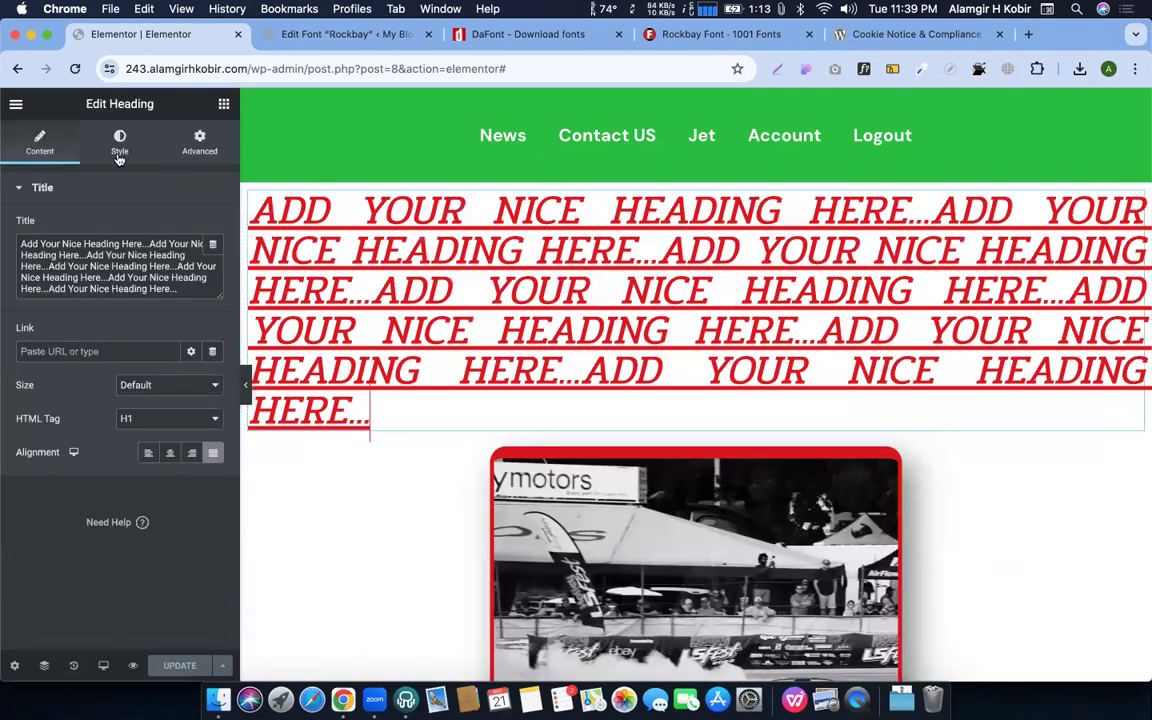
click(119, 142)
click(212, 260)
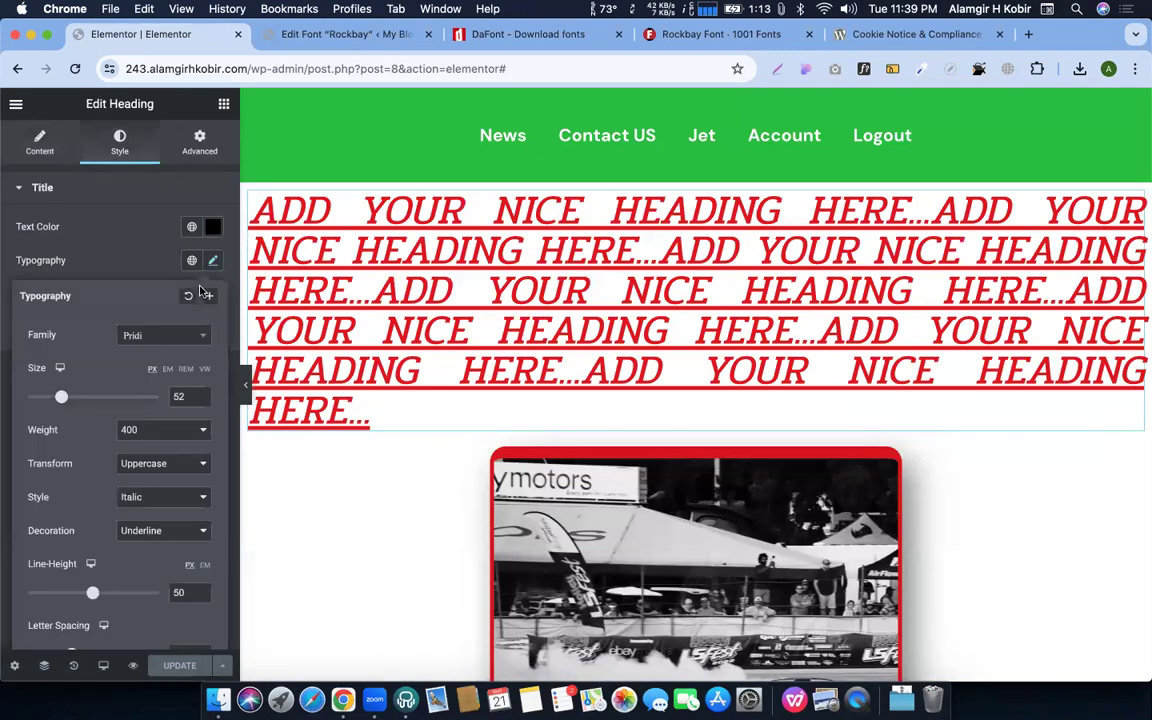
click(178, 338)
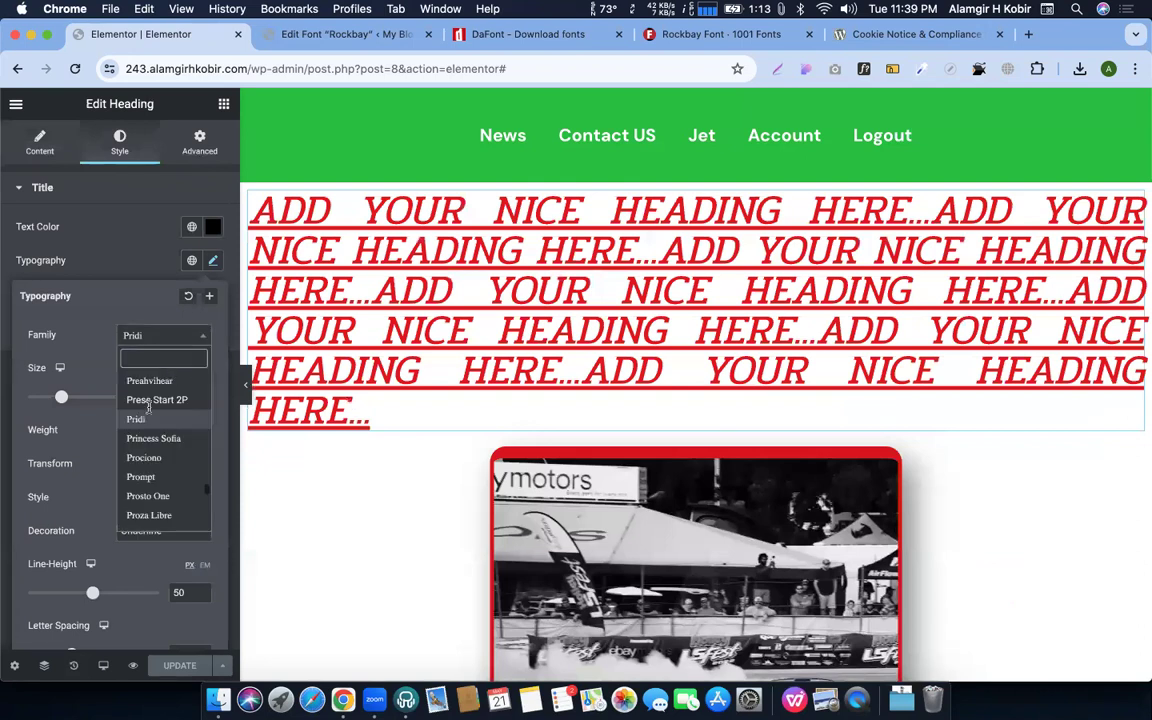
scroll(155, 420, up, 10)
scroll(150, 414, up, 10)
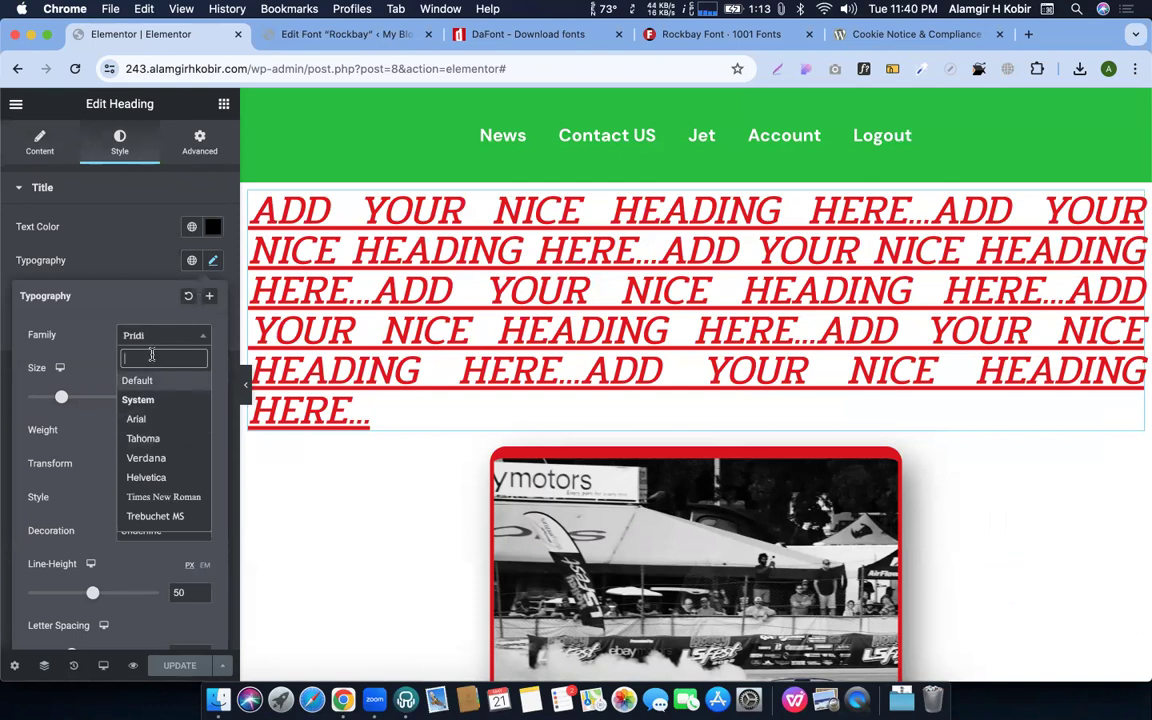
key(super+v)
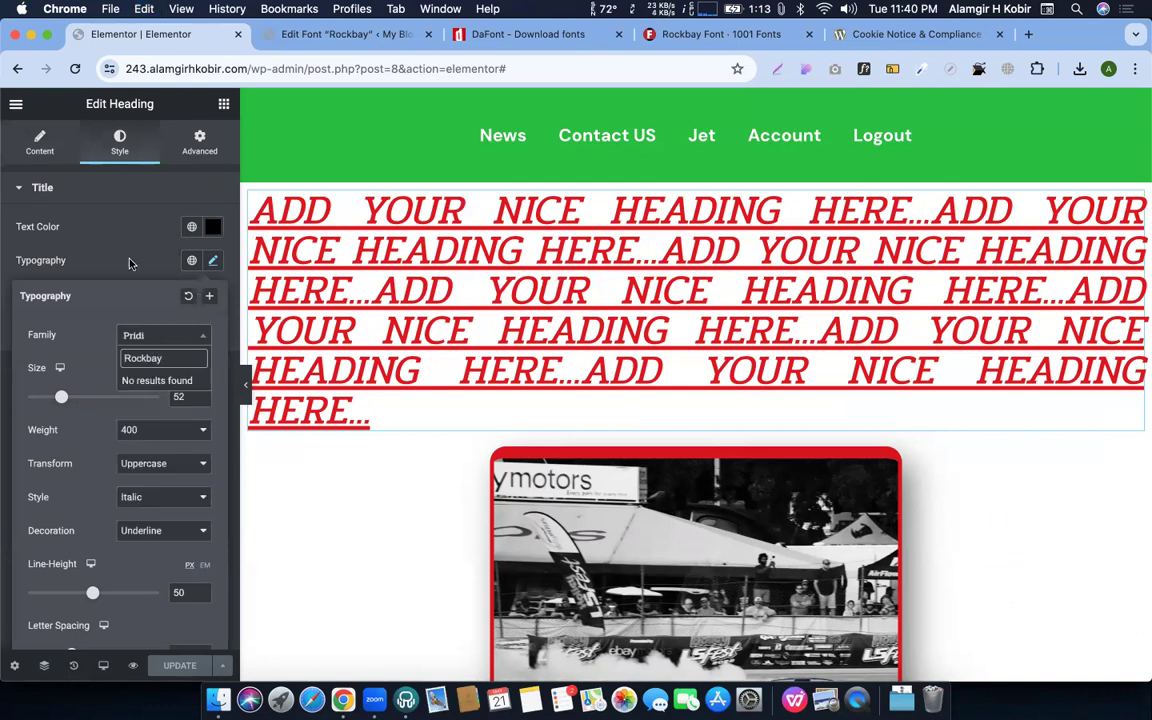
click(318, 34)
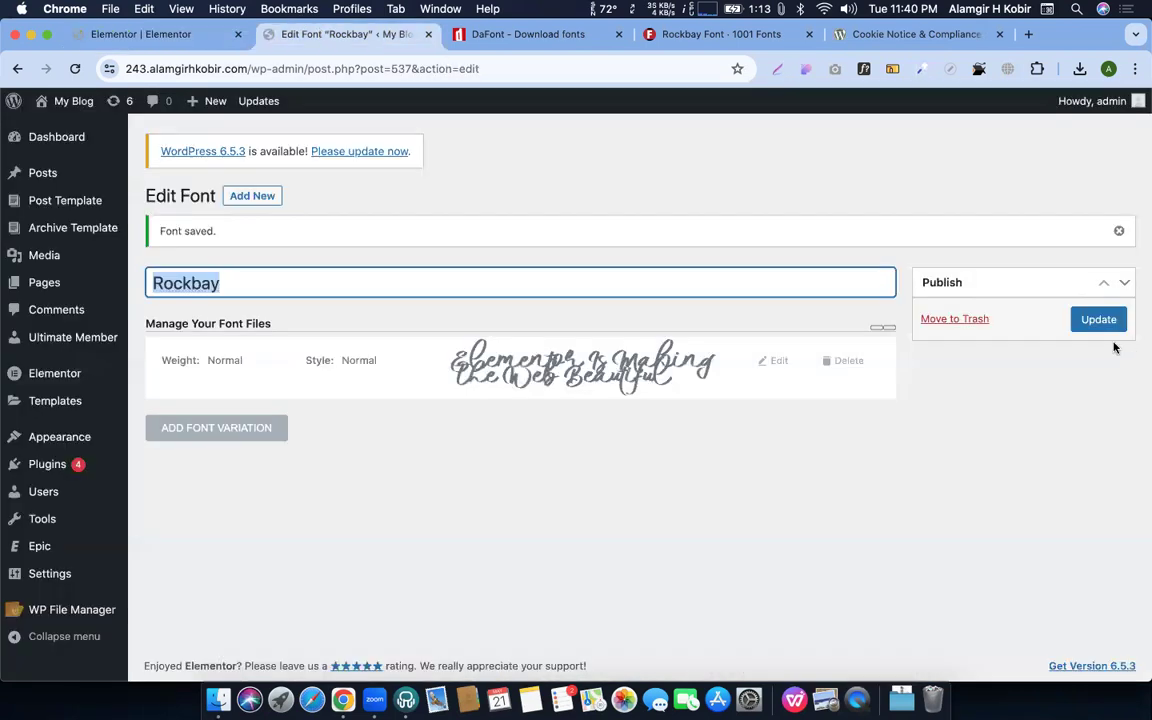
Update the Rockbay font and return to the Elementor editor tab
click(1104, 327)
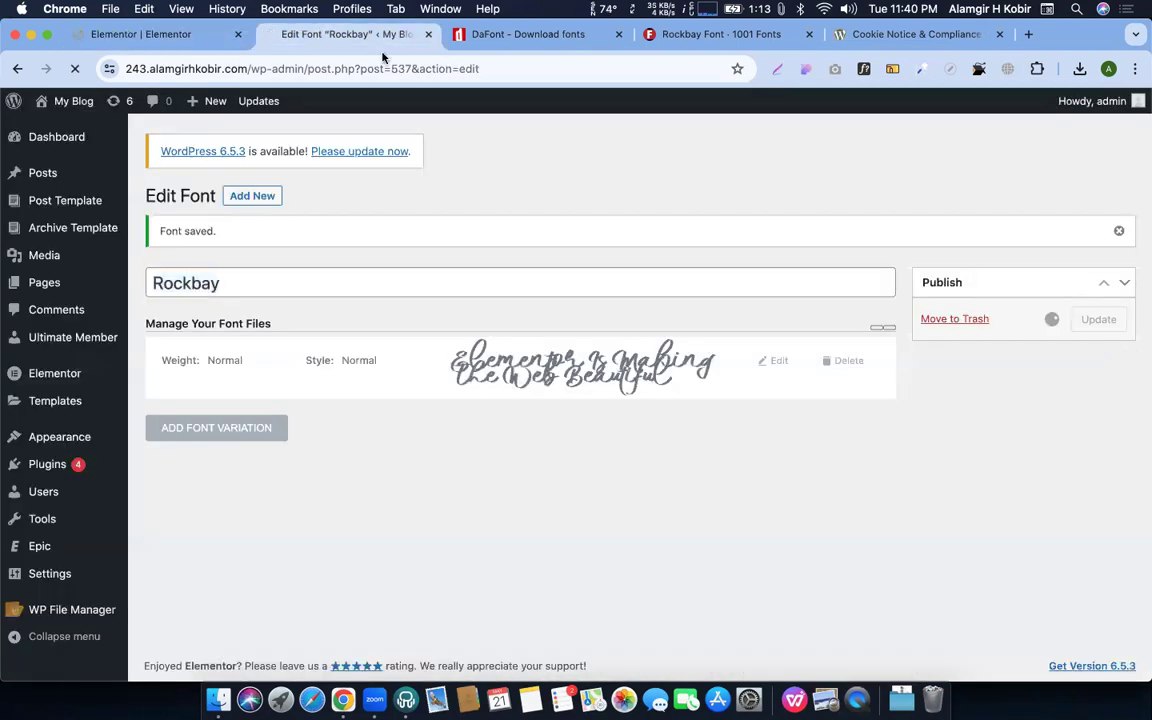
click(186, 35)
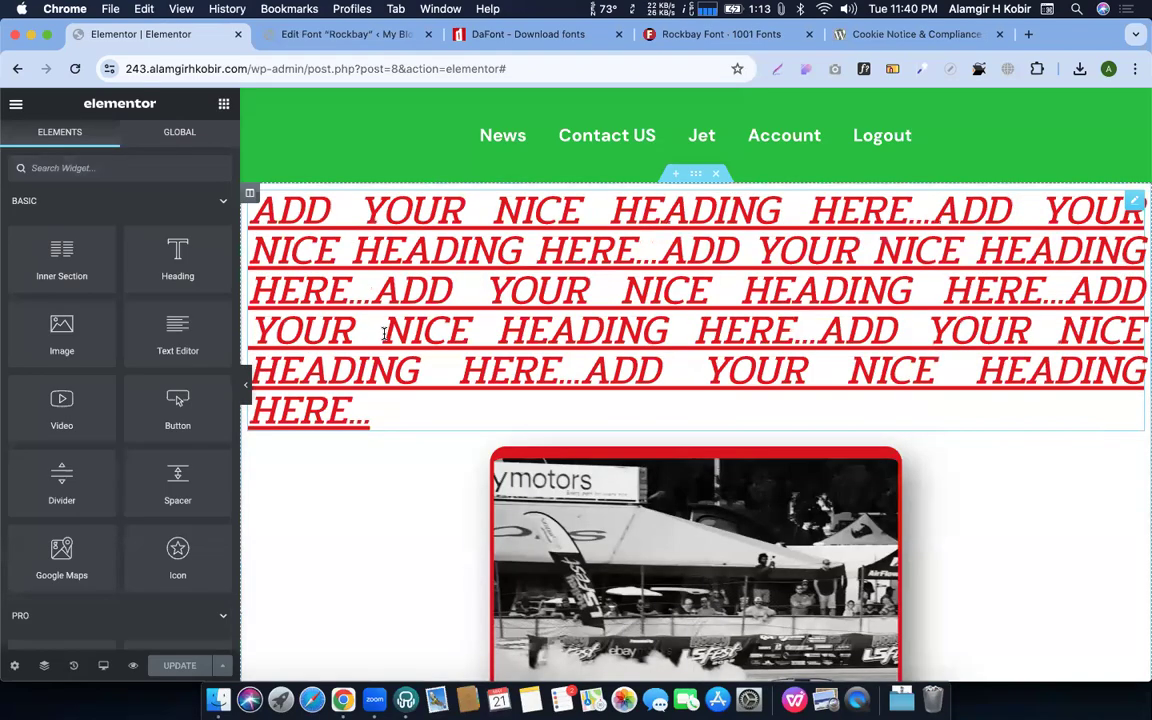
Give the red heading the Rockbay custom font from the Family list at size 13
click(388, 335)
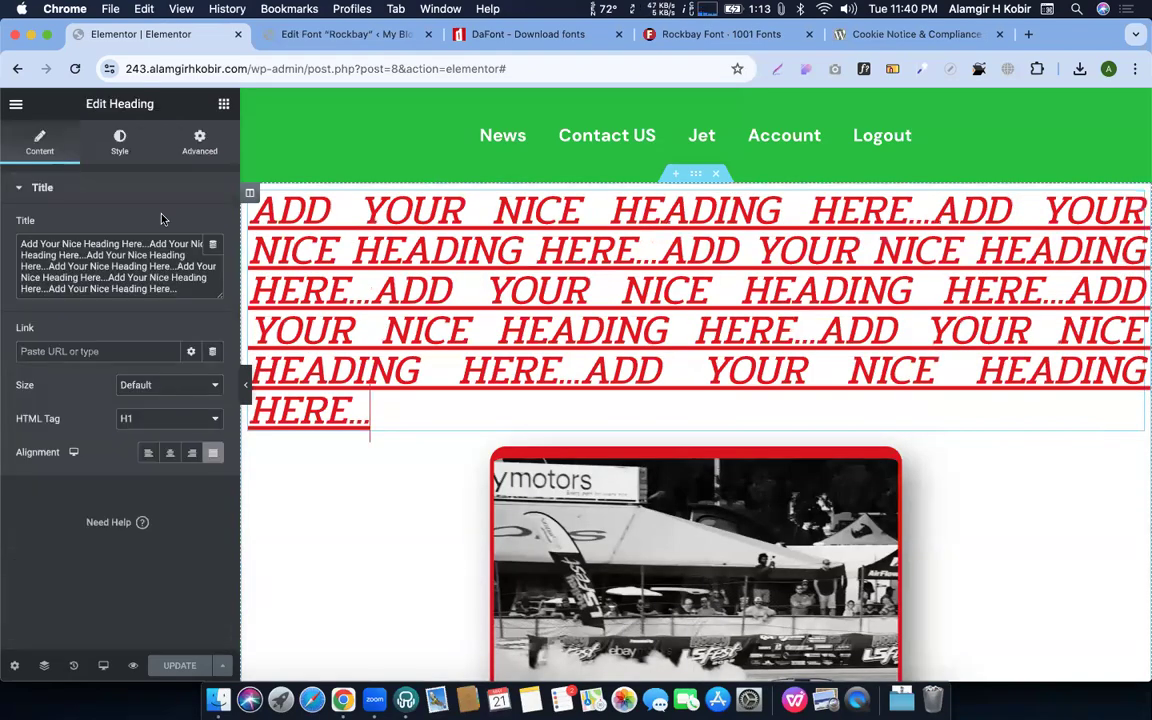
click(119, 142)
click(214, 261)
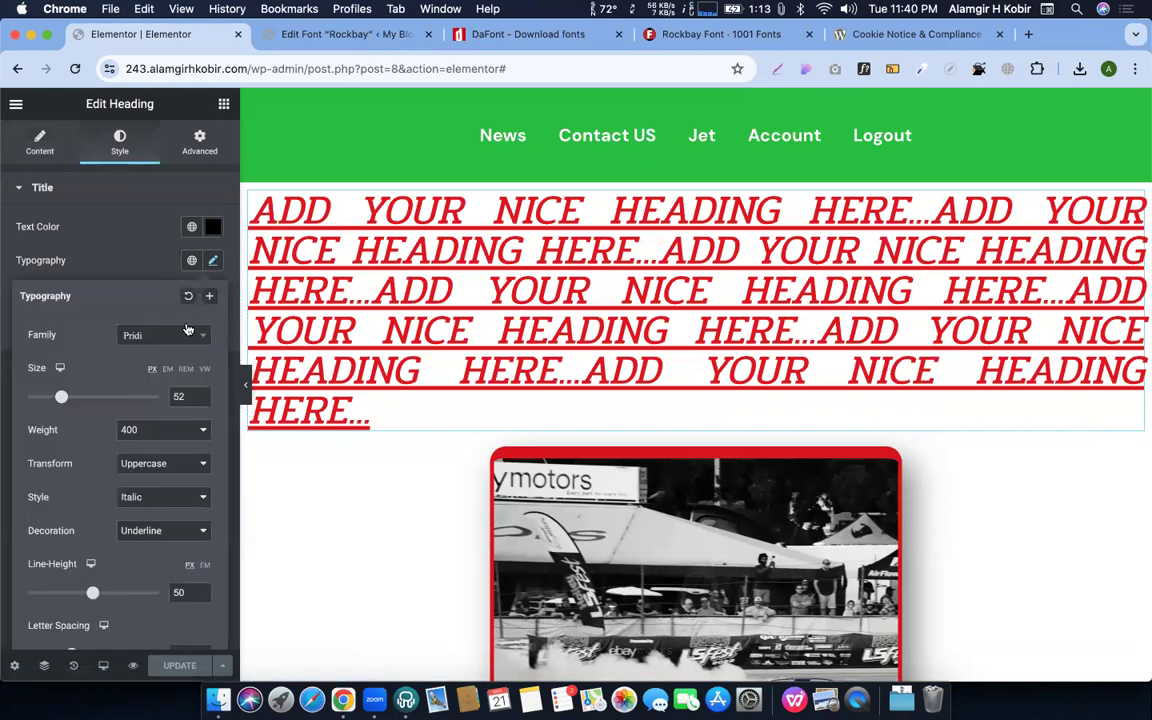
click(179, 340)
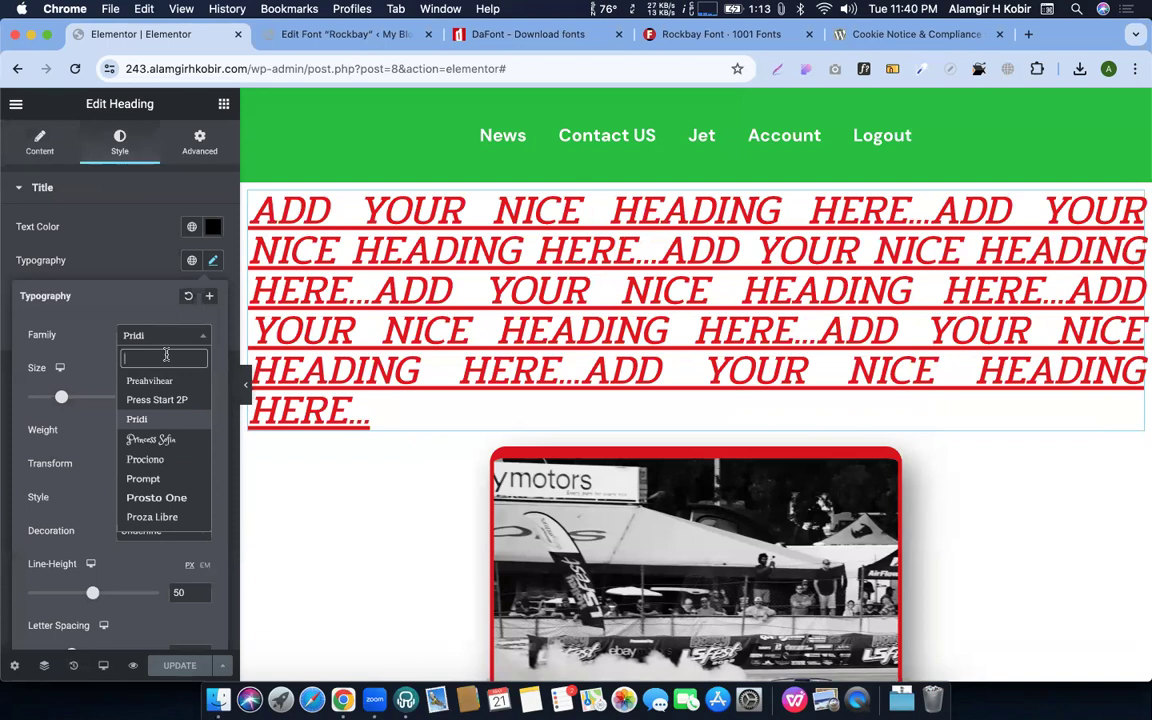
text(Rockbay)
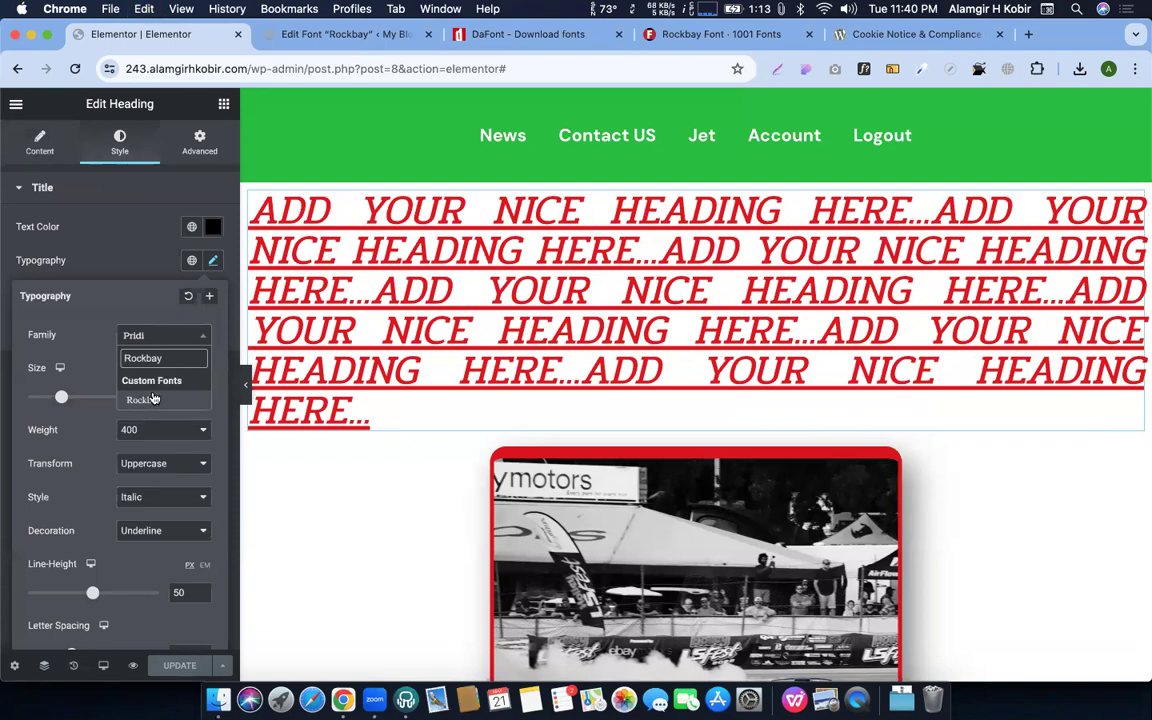
key(super+a)
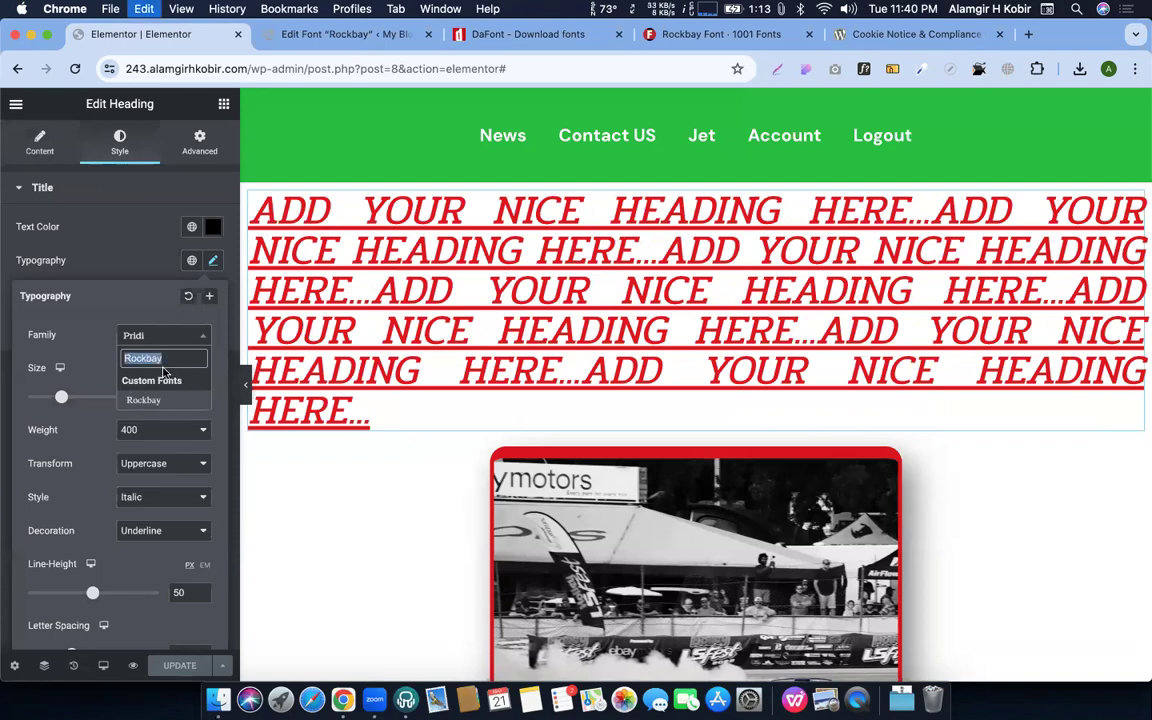
key(BackSpace)
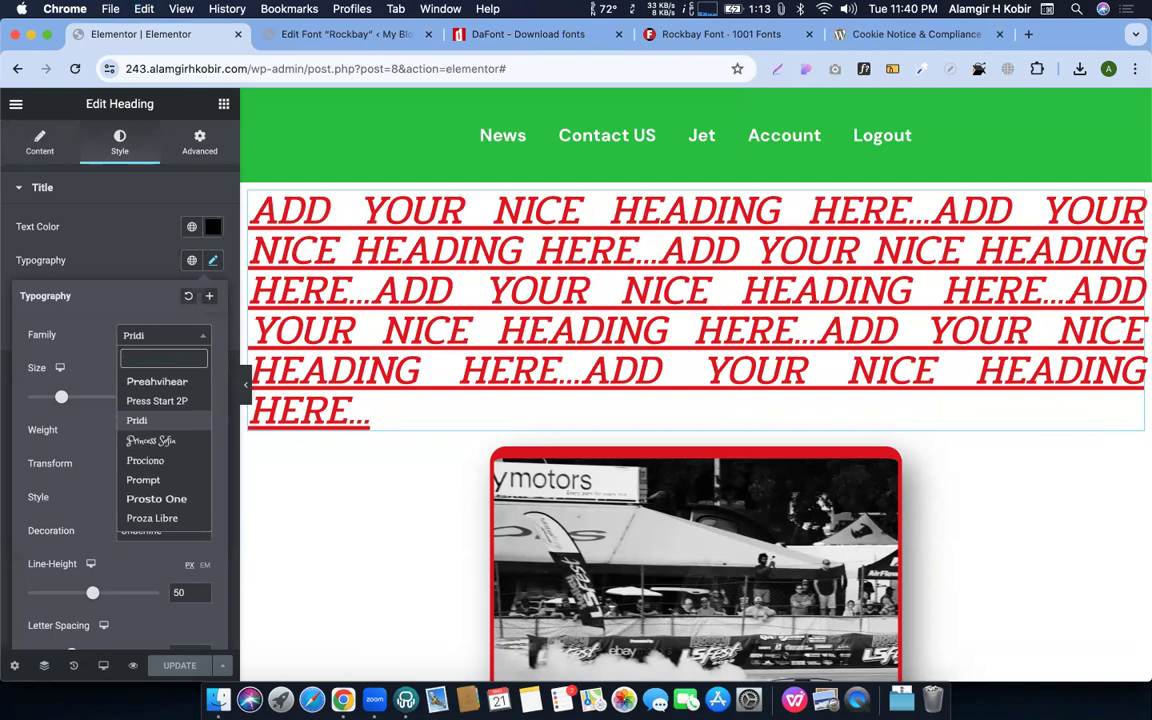
scroll(174, 422, up, 20)
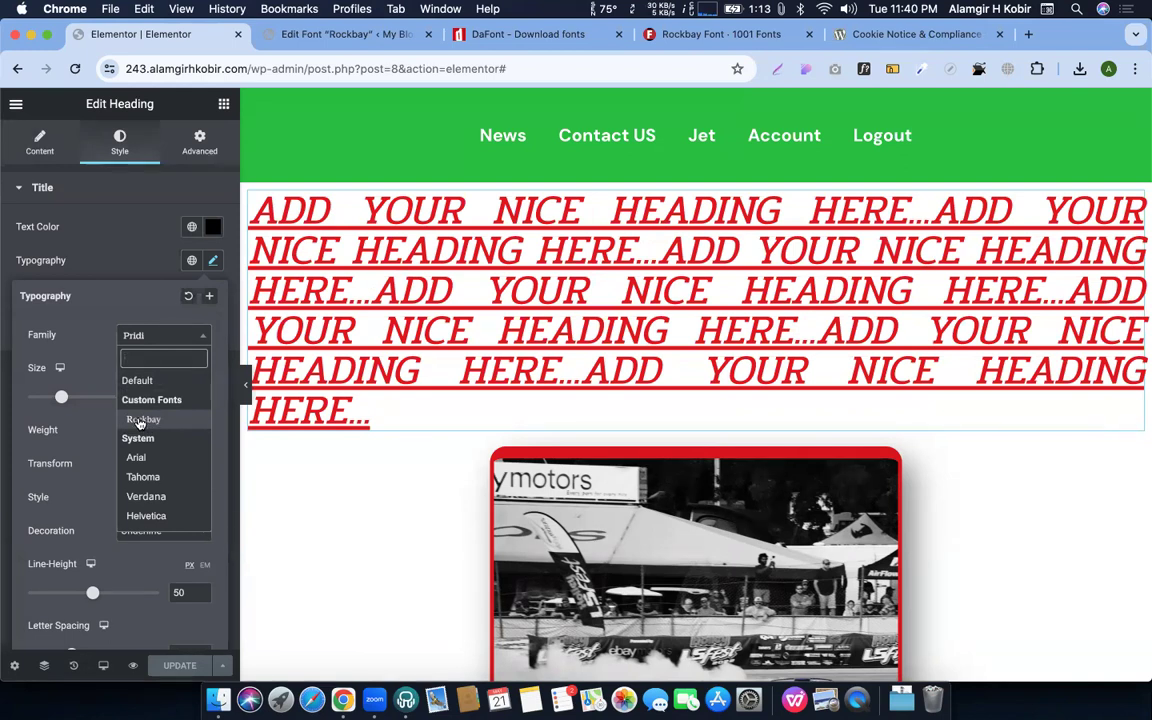
click(140, 421)
drag(61, 399, 35, 399)
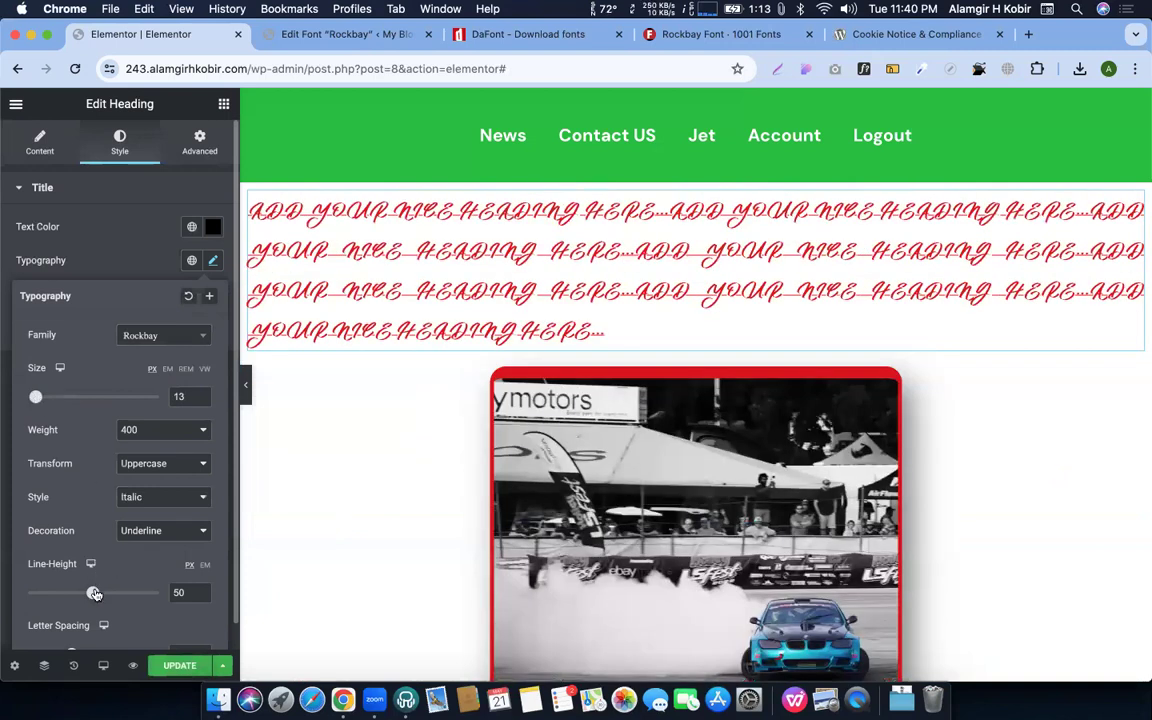
Tighten the heading's line height, adjust letter spacing, and raise its size to 14
drag(94, 593, 75, 598)
scroll(107, 517, down, 1)
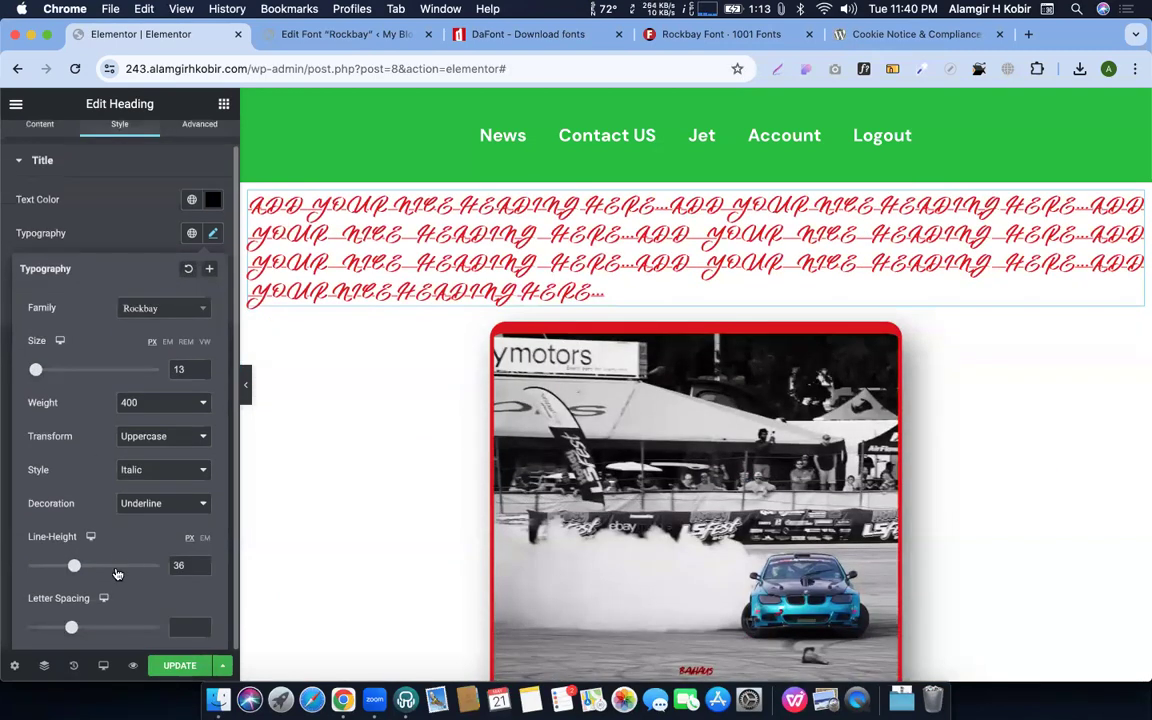
mouse_move(71, 630)
mouse_down()
mouse_move(49, 626)
mouse_move(78, 630)
mouse_up()
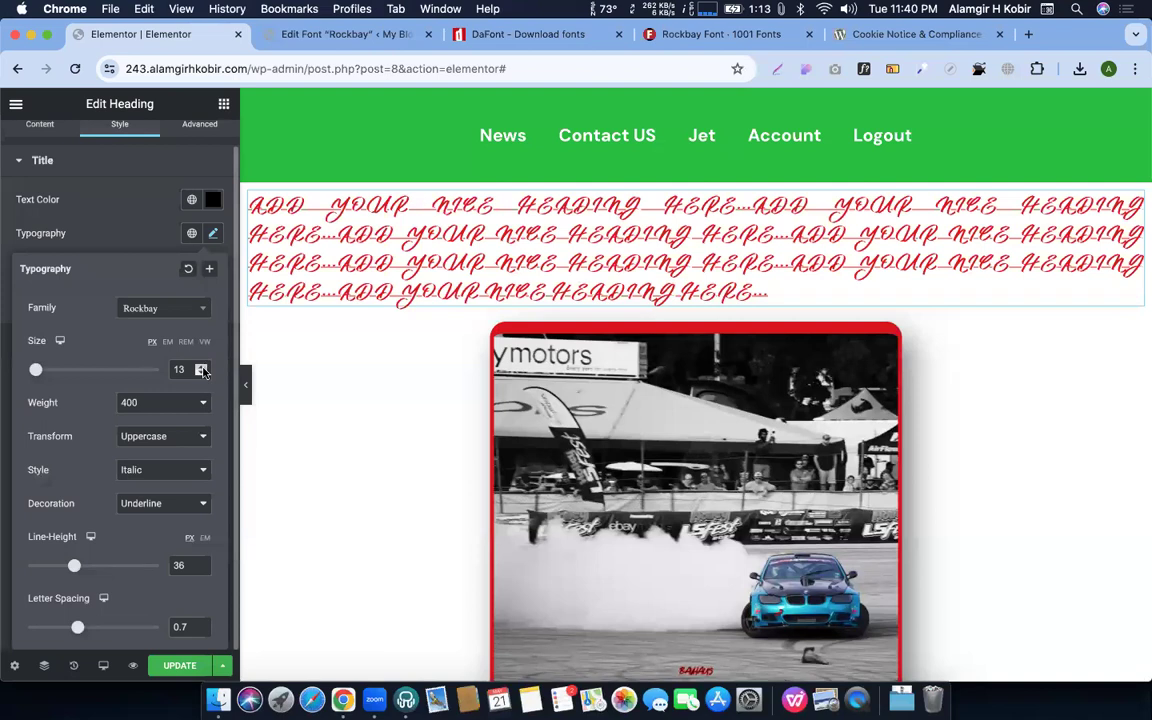
click(201, 366)
click(103, 240)
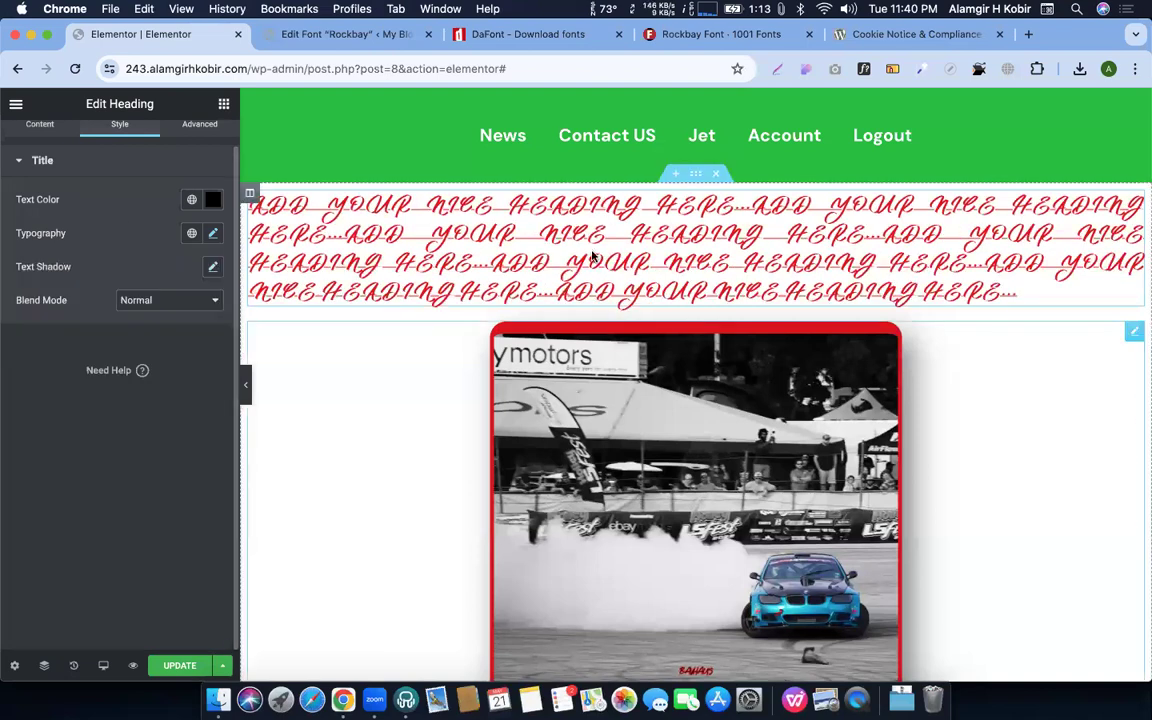
scroll(483, 341, down, 2)
scroll(483, 341, up, 2)
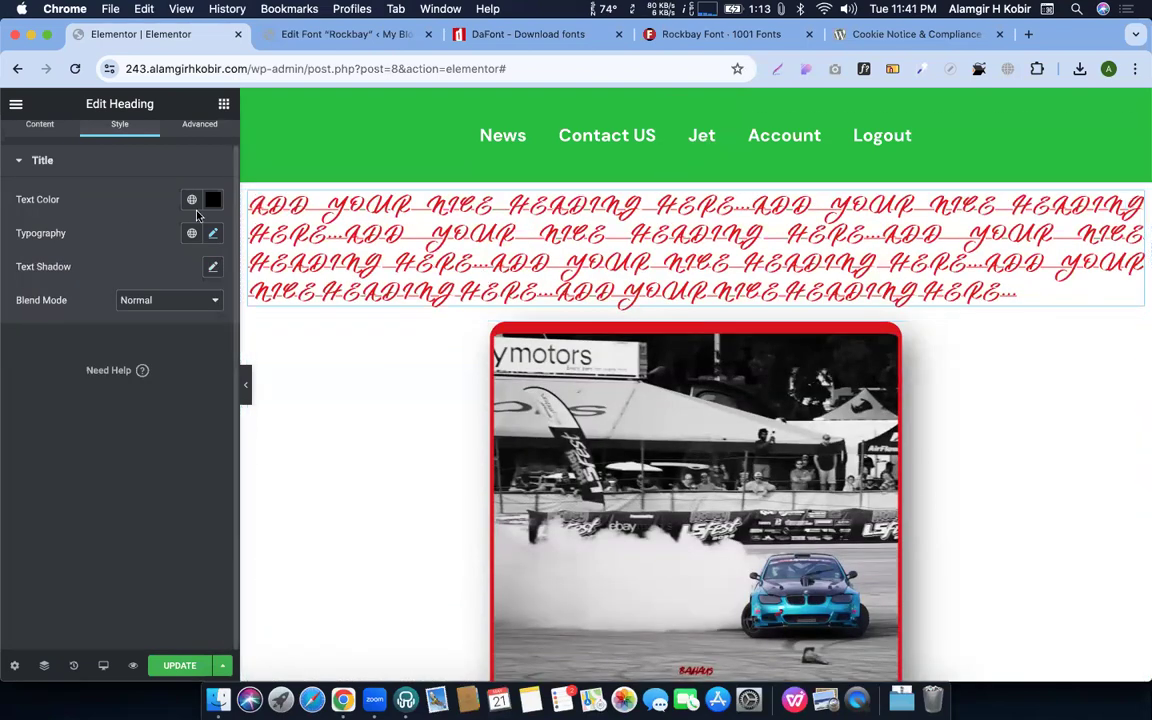
Try font weight 100 on the heading, return to weight 900, and close Typography
click(212, 233)
click(155, 410)
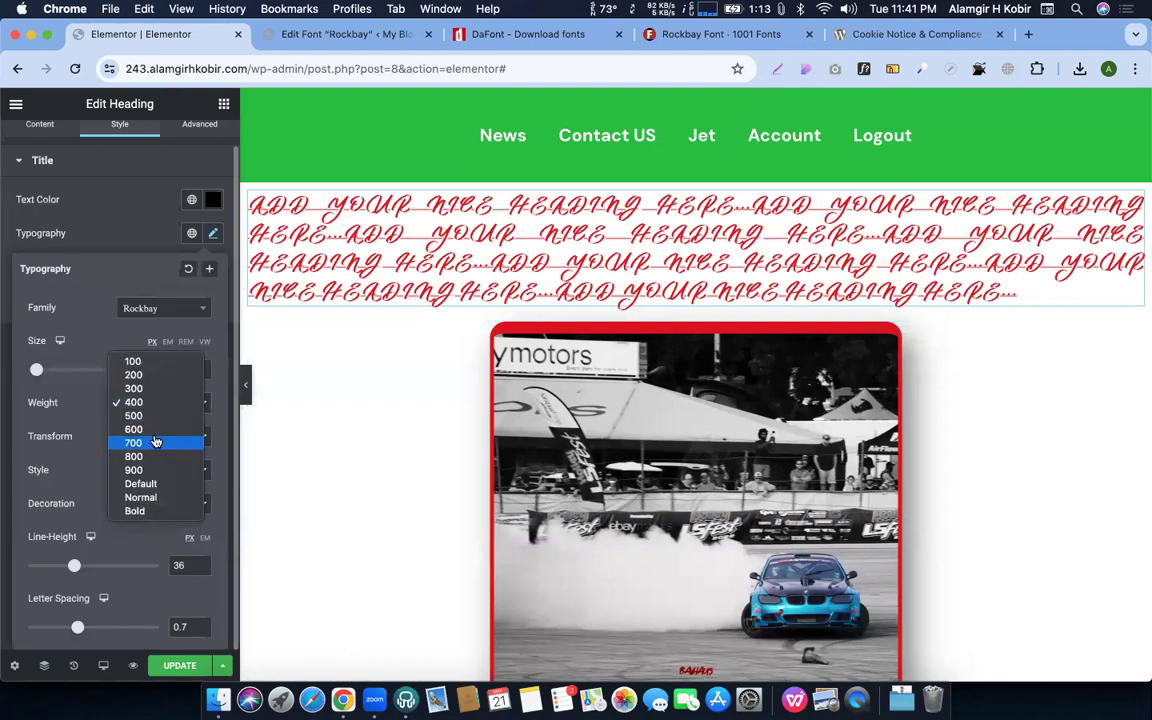
click(144, 471)
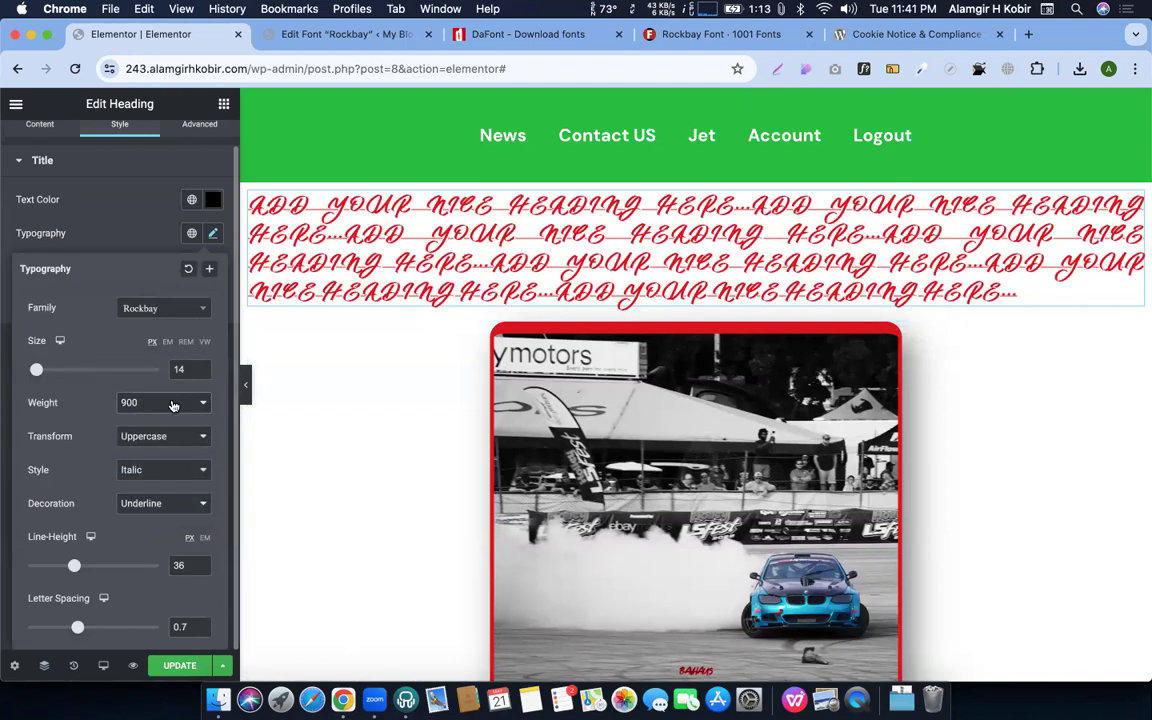
click(155, 402)
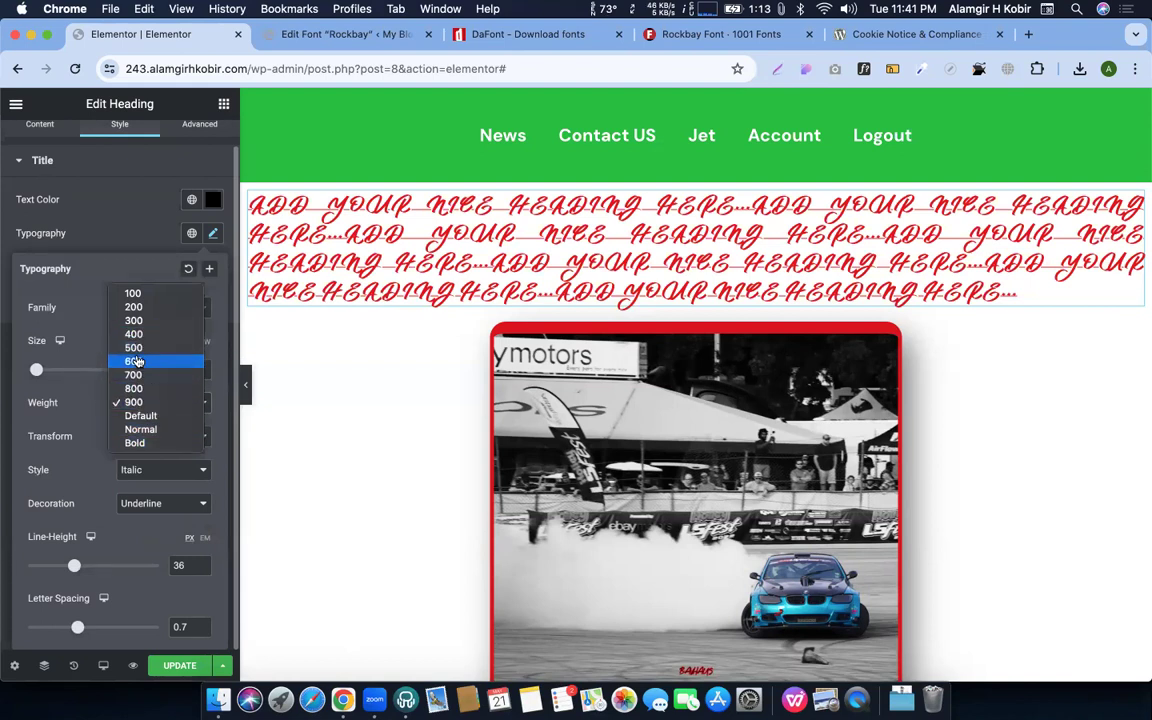
click(133, 296)
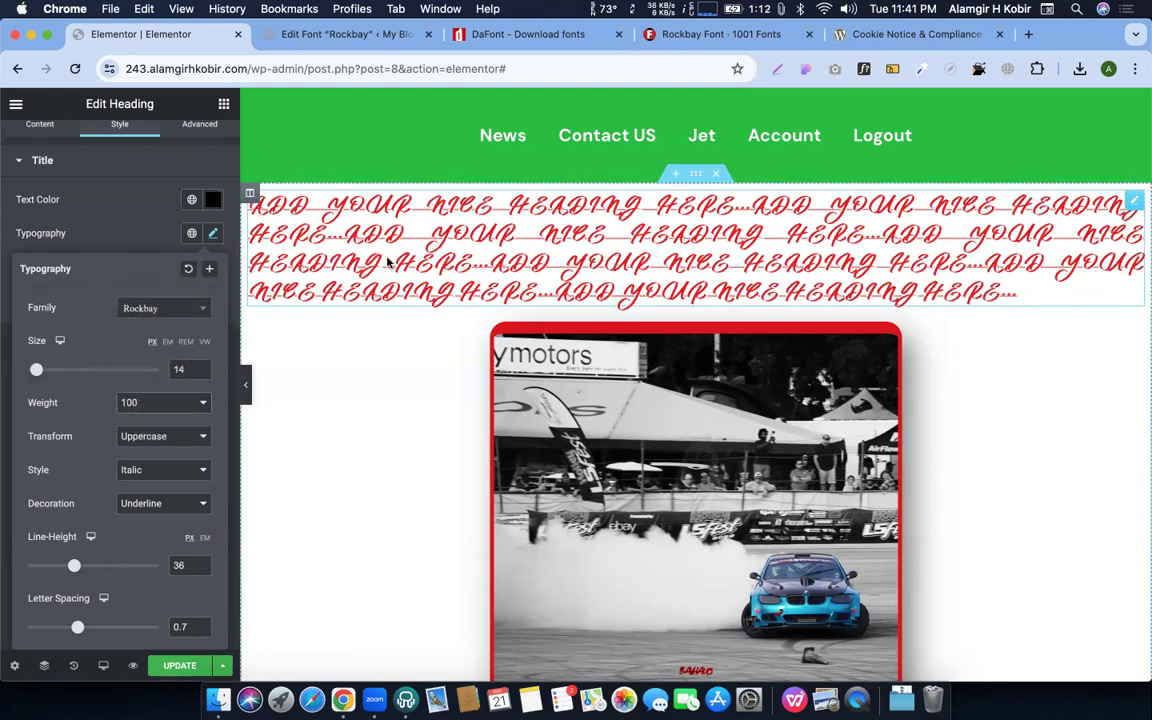
click(161, 405)
click(128, 511)
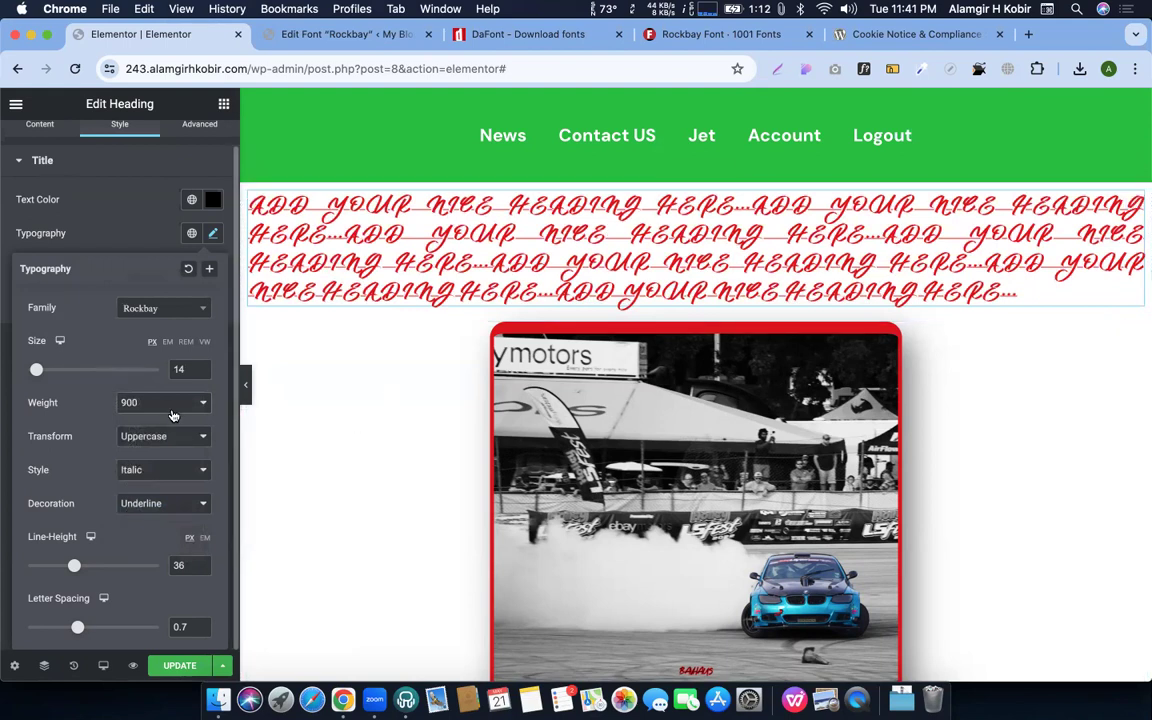
click(158, 404)
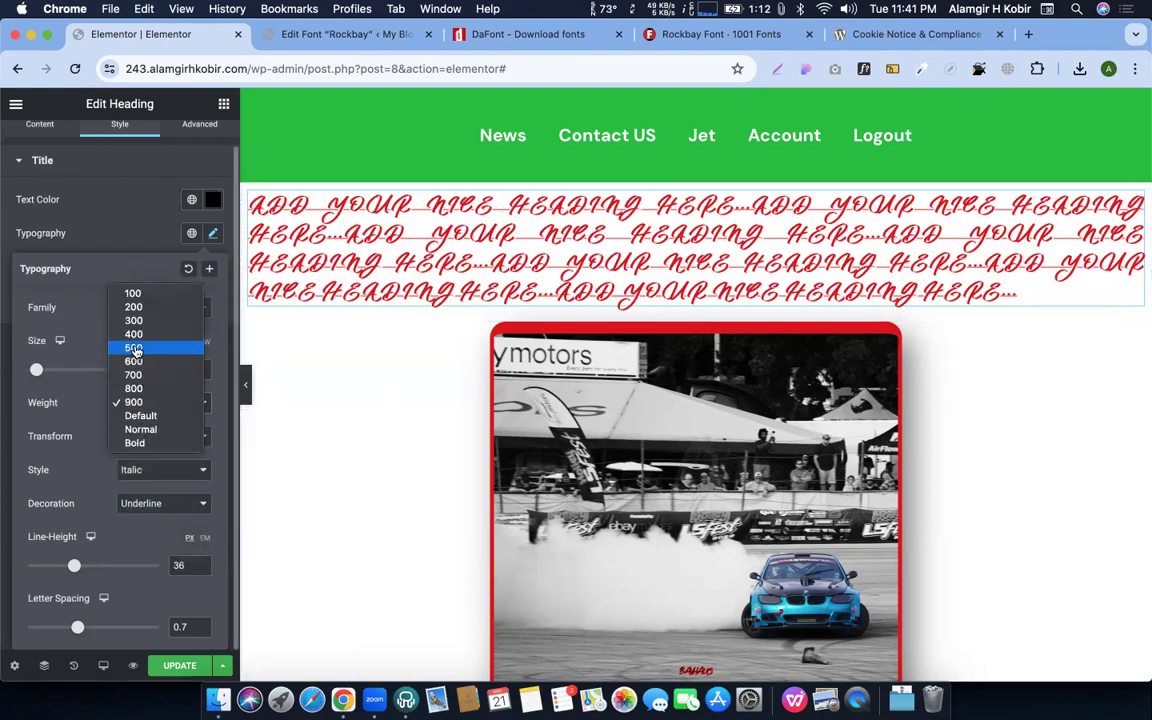
click(101, 514)
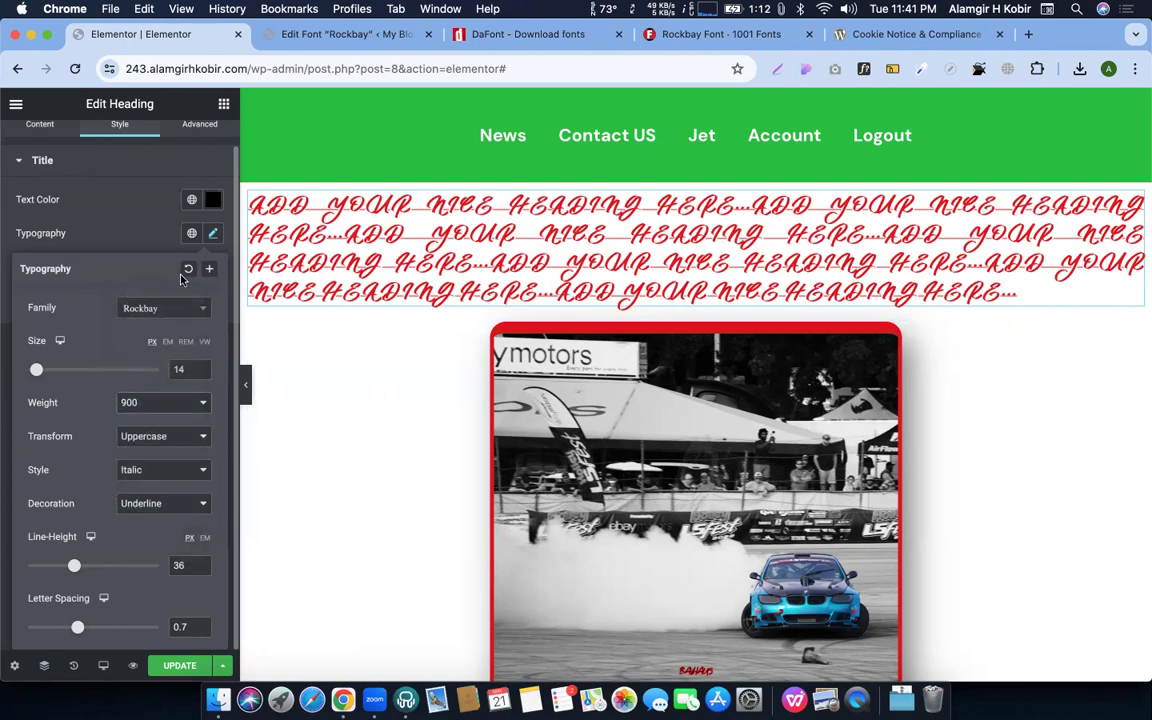
click(212, 233)
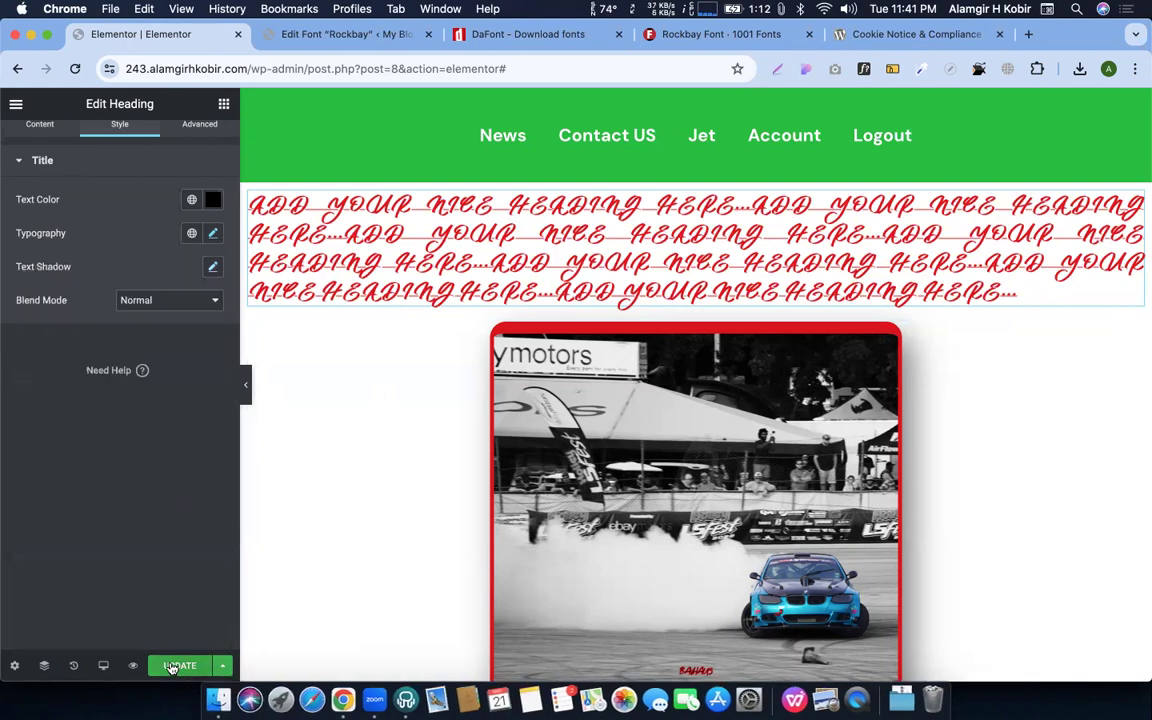
Review the Global Colors in Site Settings, then close Site Settings
click(16, 105)
click(104, 177)
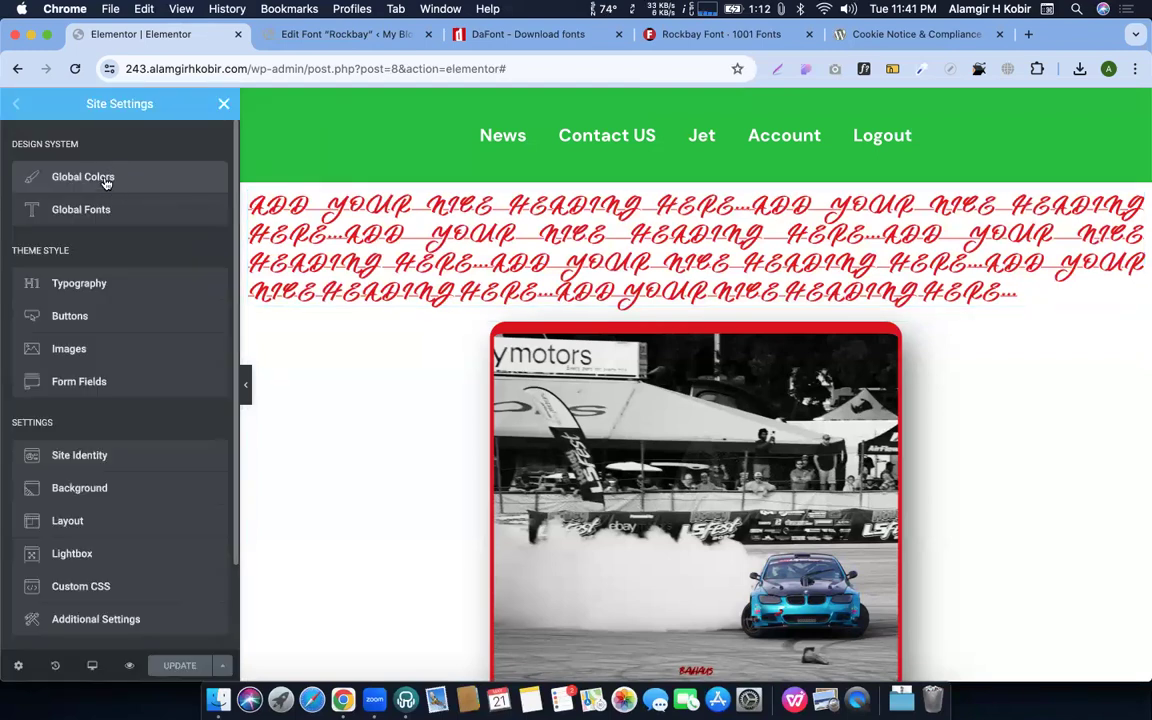
click(114, 177)
click(225, 105)
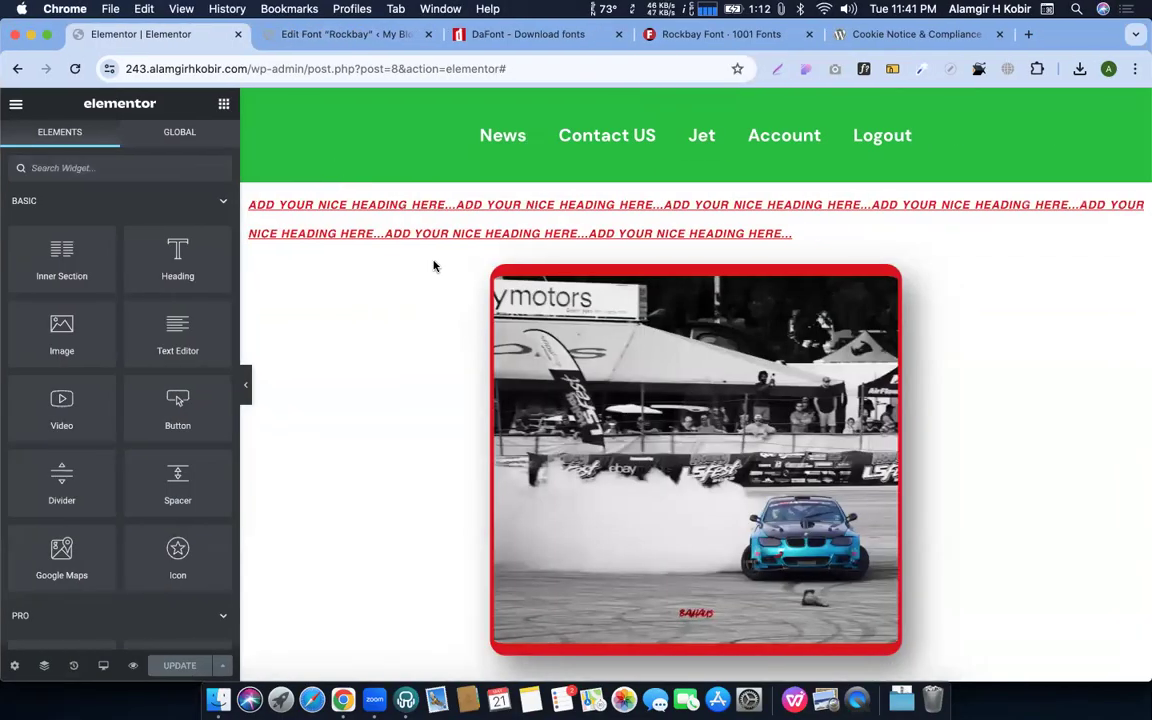
Open the drifting-car image's settings, then go back to the widgets list
key(ctrl+Up)
key(ctrl+Up)
key(ctrl+Up)
key(ctrl+Up)
click(734, 369)
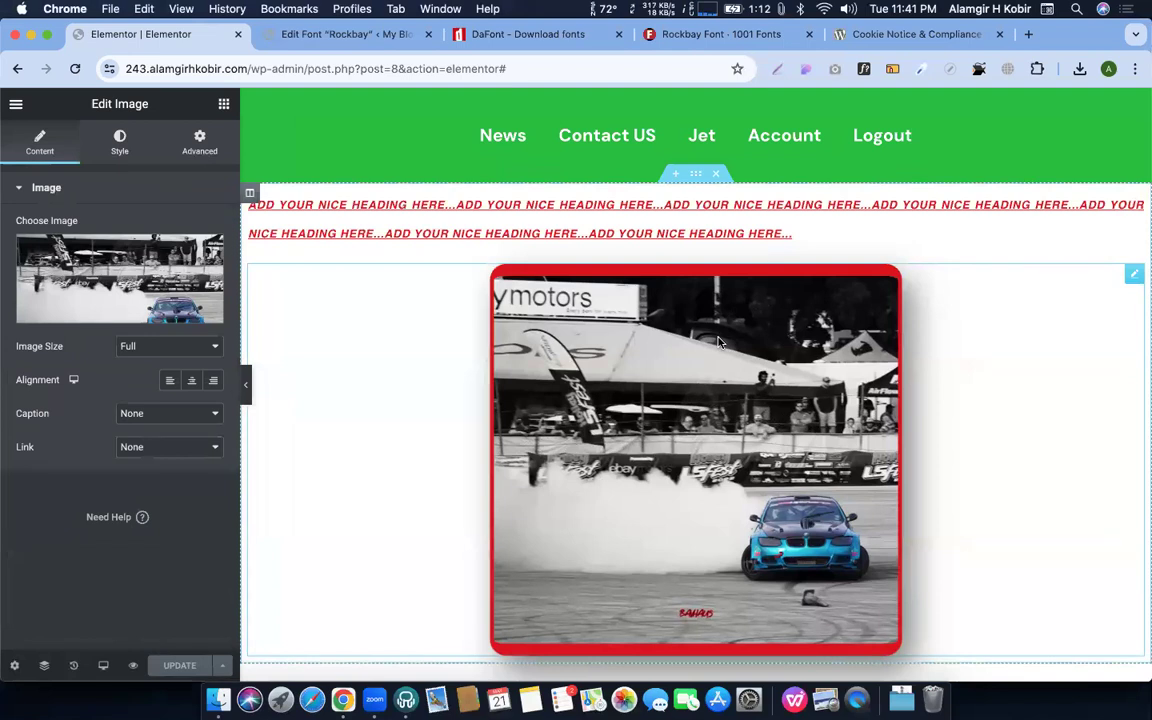
scroll(718, 343, down, 5)
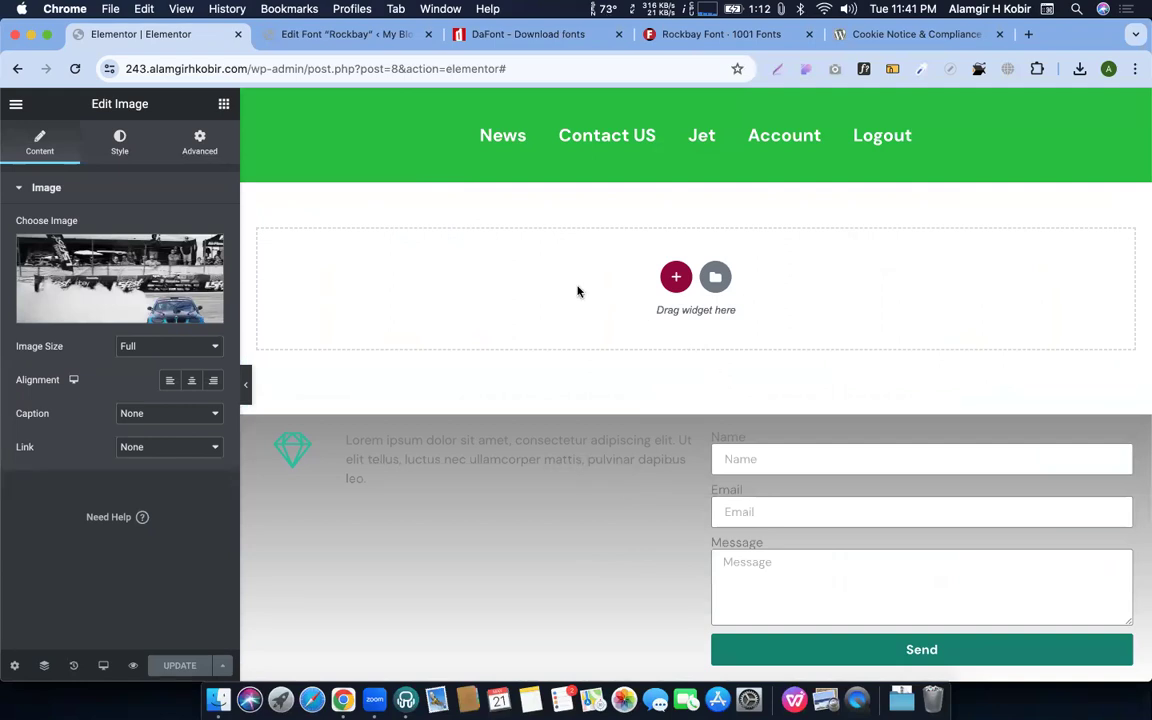
click(530, 378)
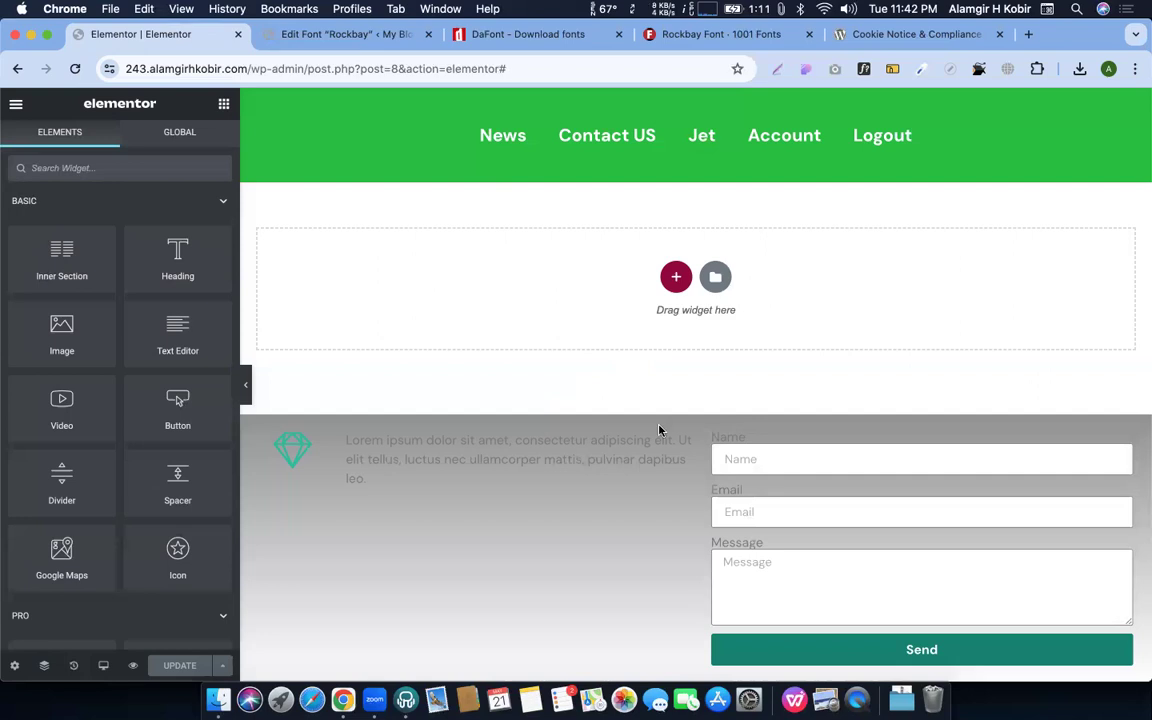
Switch to the tab showing the saved Rockbay font's edit page
click(321, 33)
Open Ultimate Member Settings and go from Access to the Email tab's 13 notifications
mouse_move(25, 137)
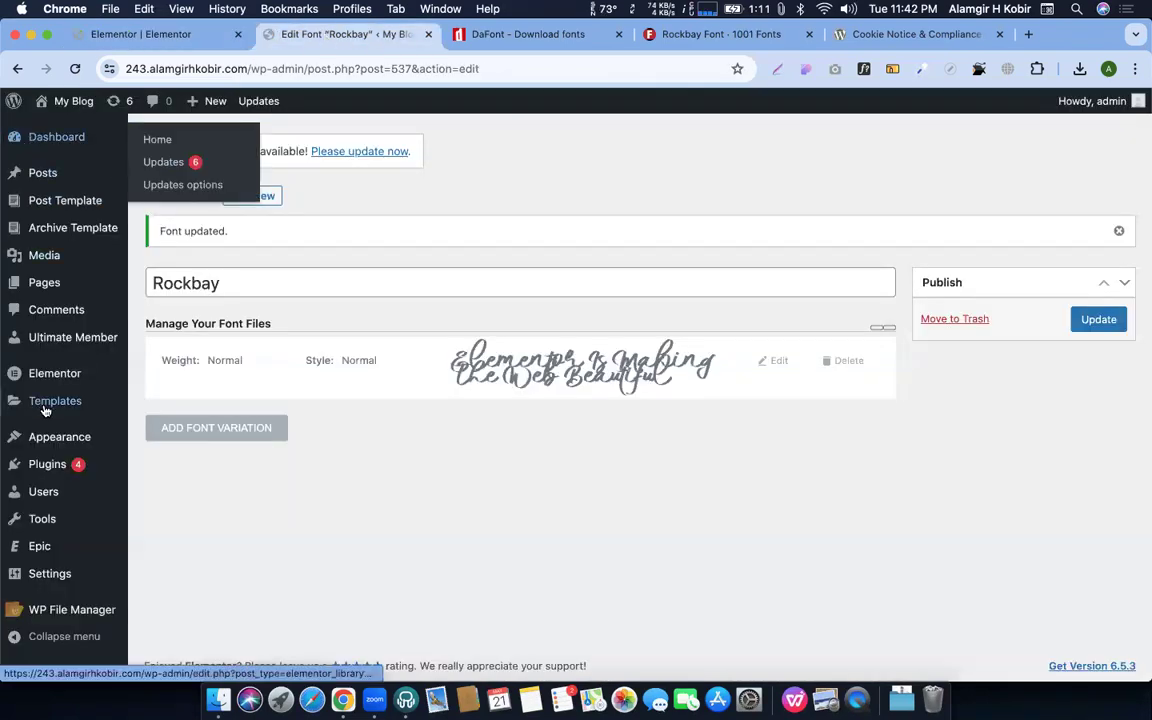
mouse_move(50, 337)
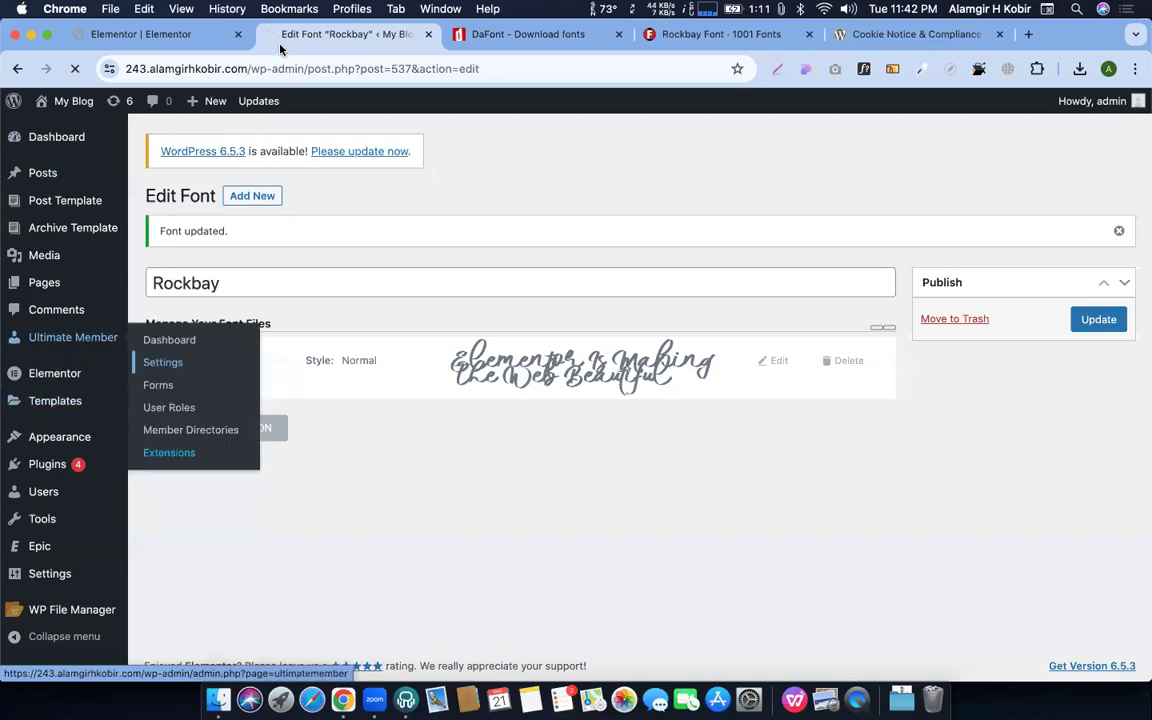
click(163, 362)
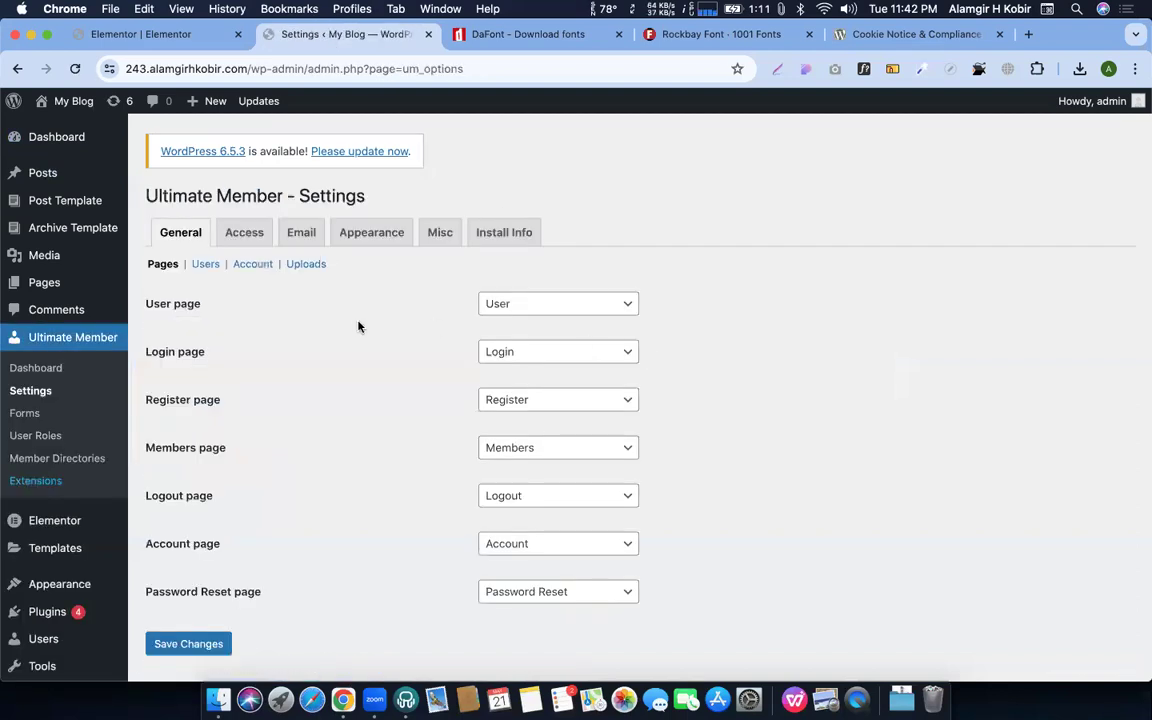
click(243, 233)
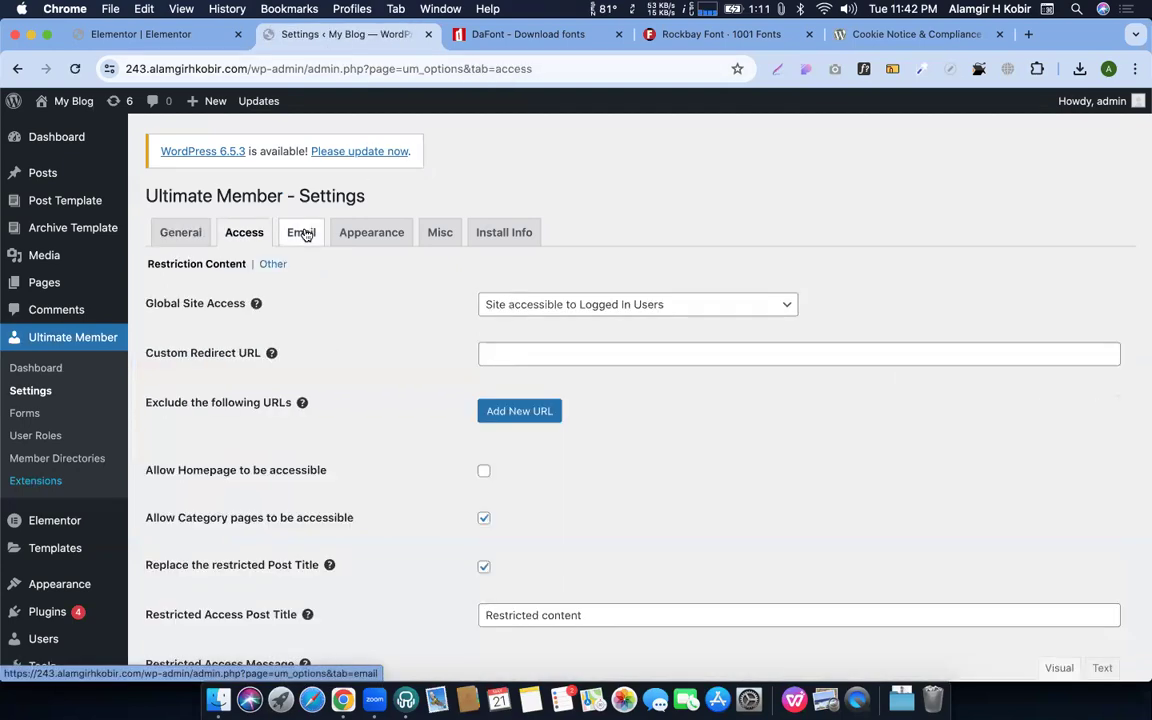
click(303, 233)
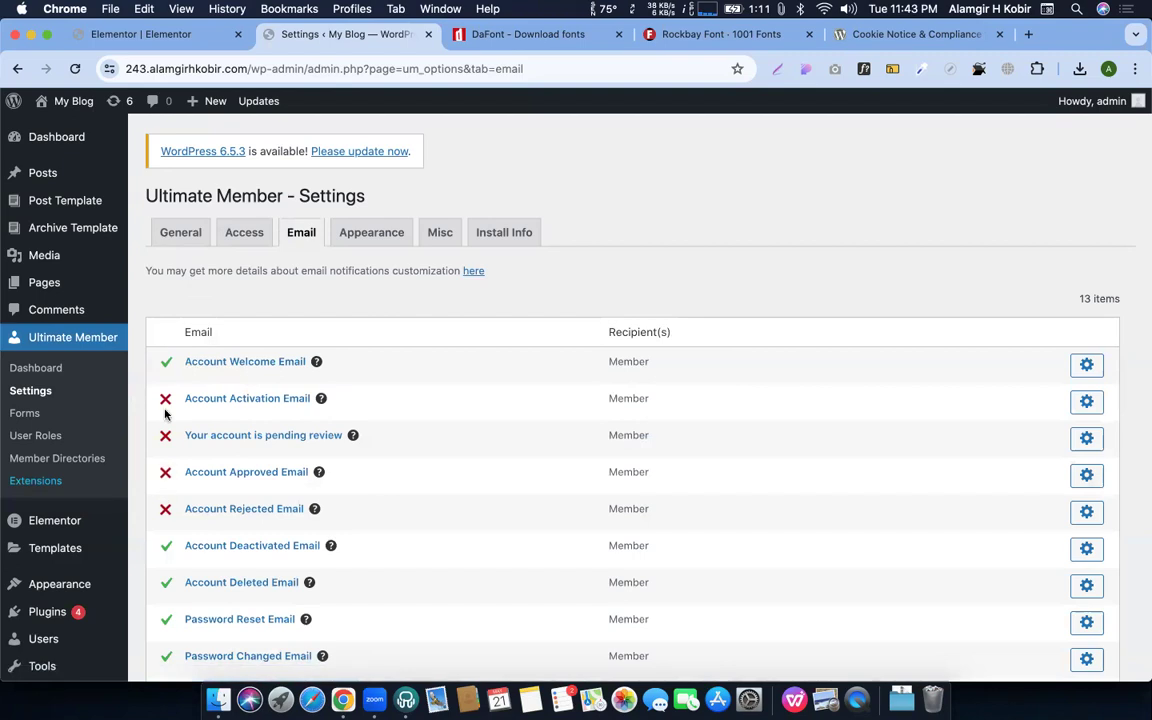
right_click(368, 47)
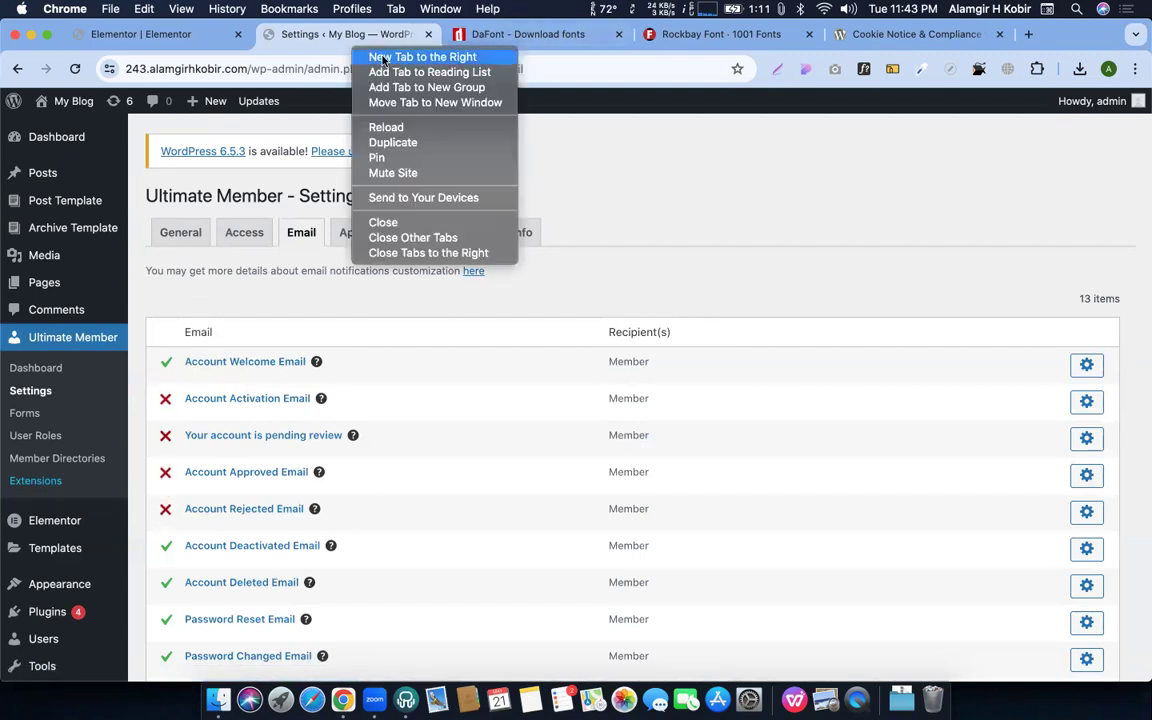
Open Gmail in a new tab and glance through Promotions before returning to Primary
click(378, 56)
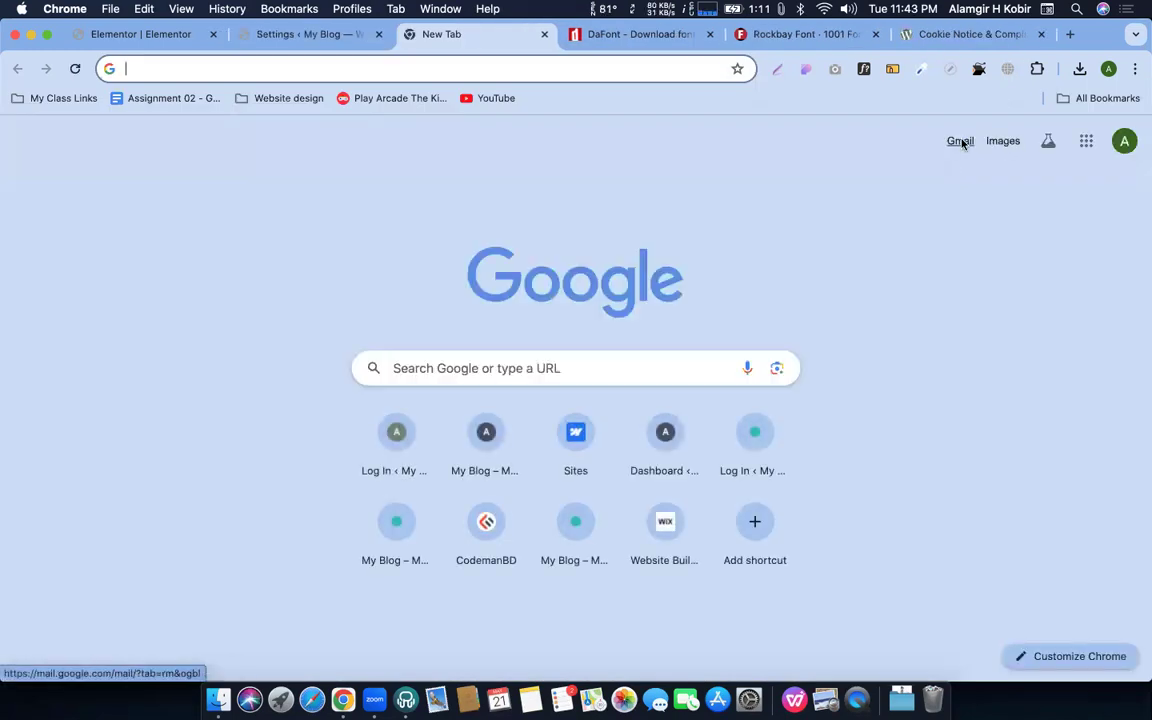
click(962, 144)
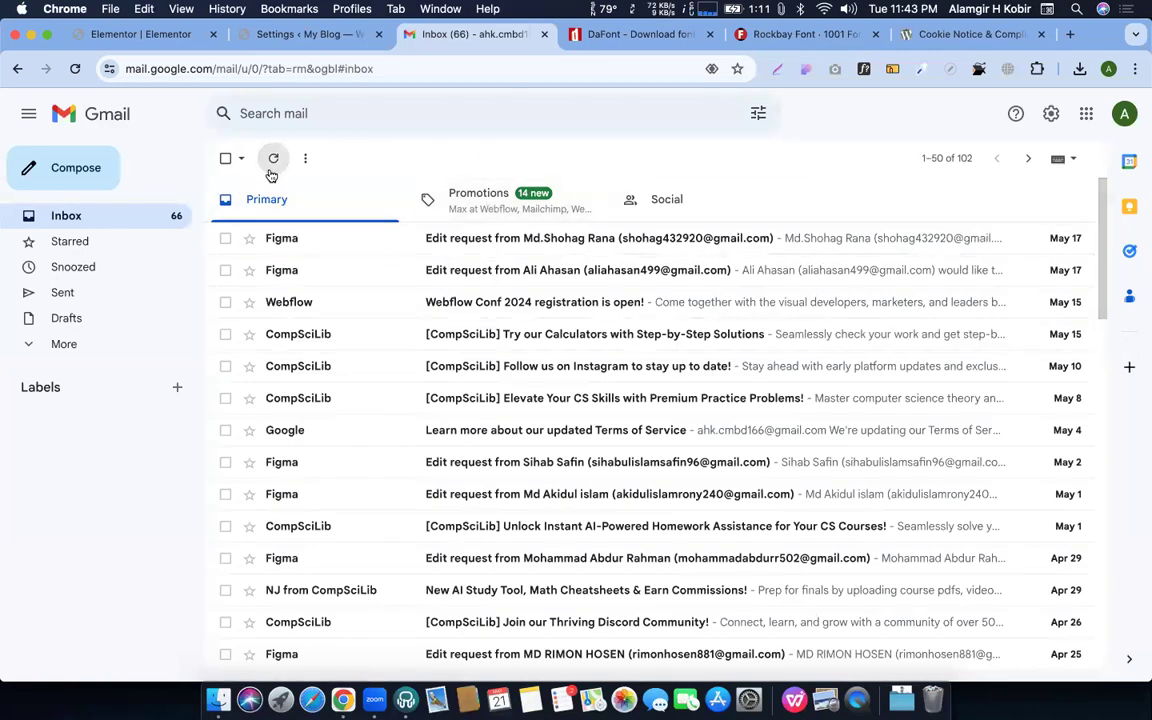
click(273, 160)
click(425, 199)
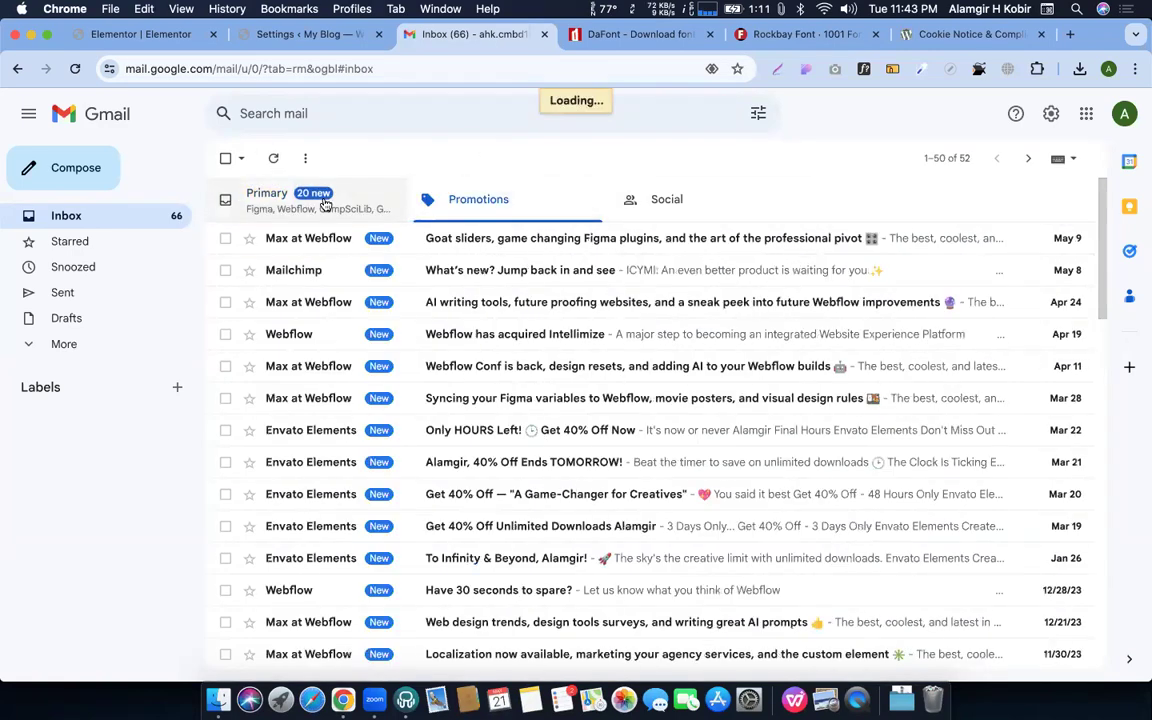
click(328, 195)
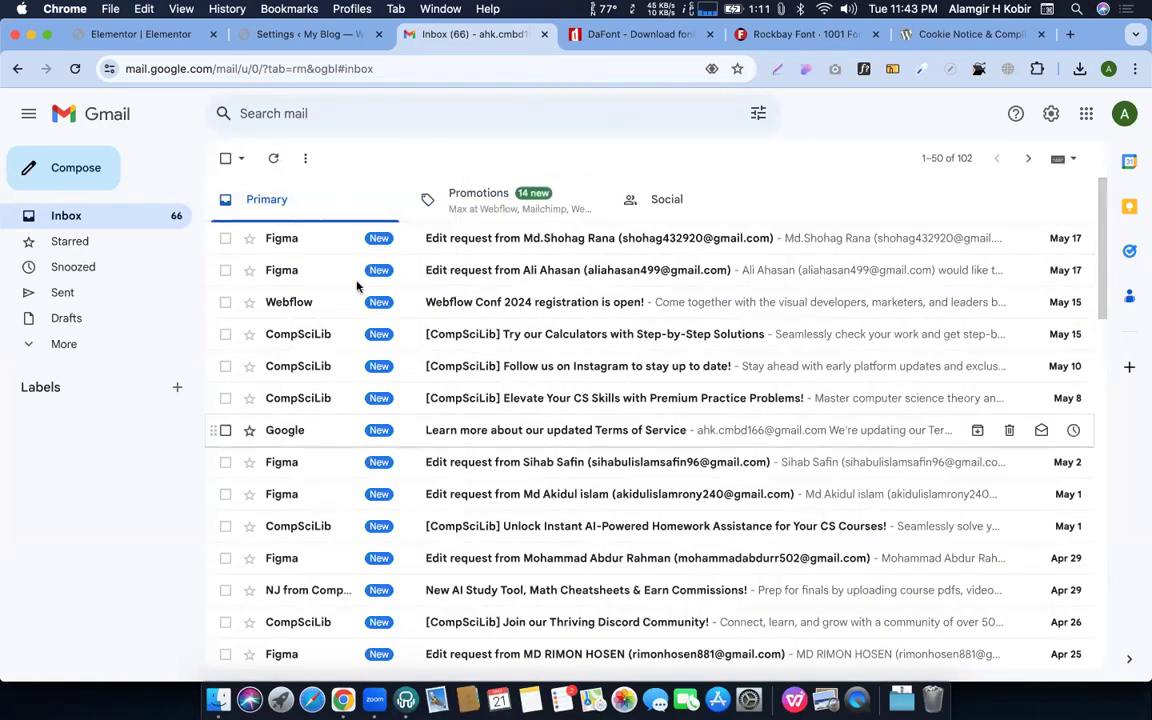
Open the 'Welcome to My Blog!' email from Spam and highlight the site name My Blog
click(57, 345)
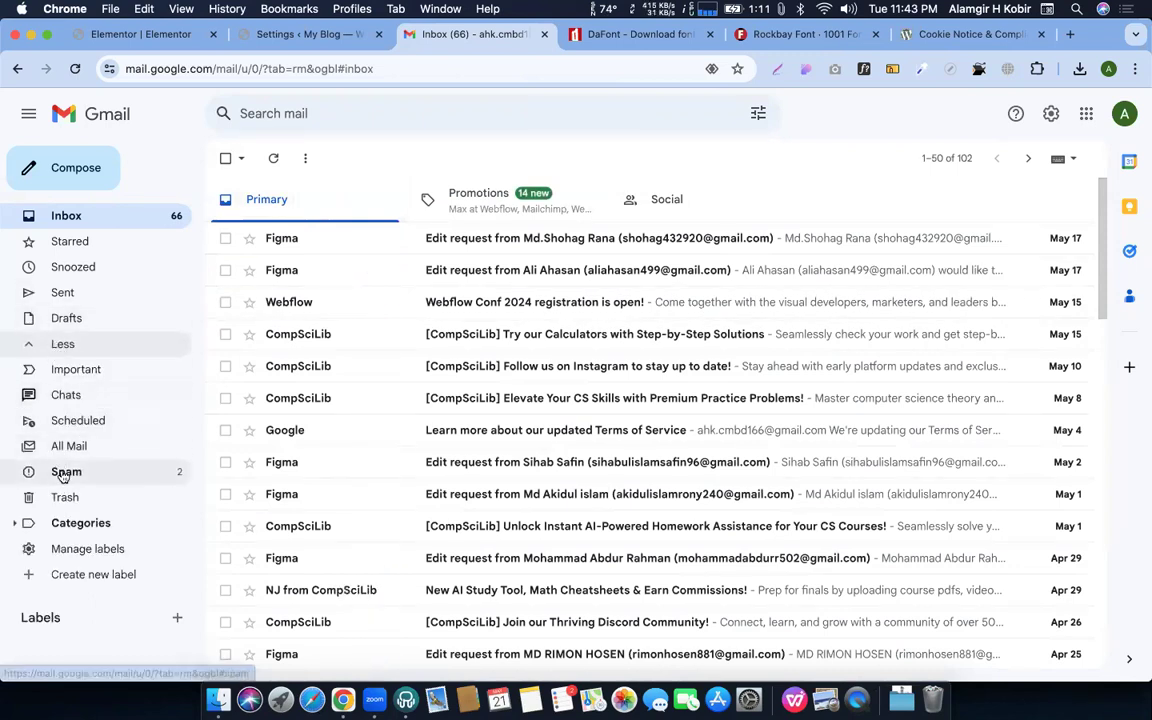
click(340, 199)
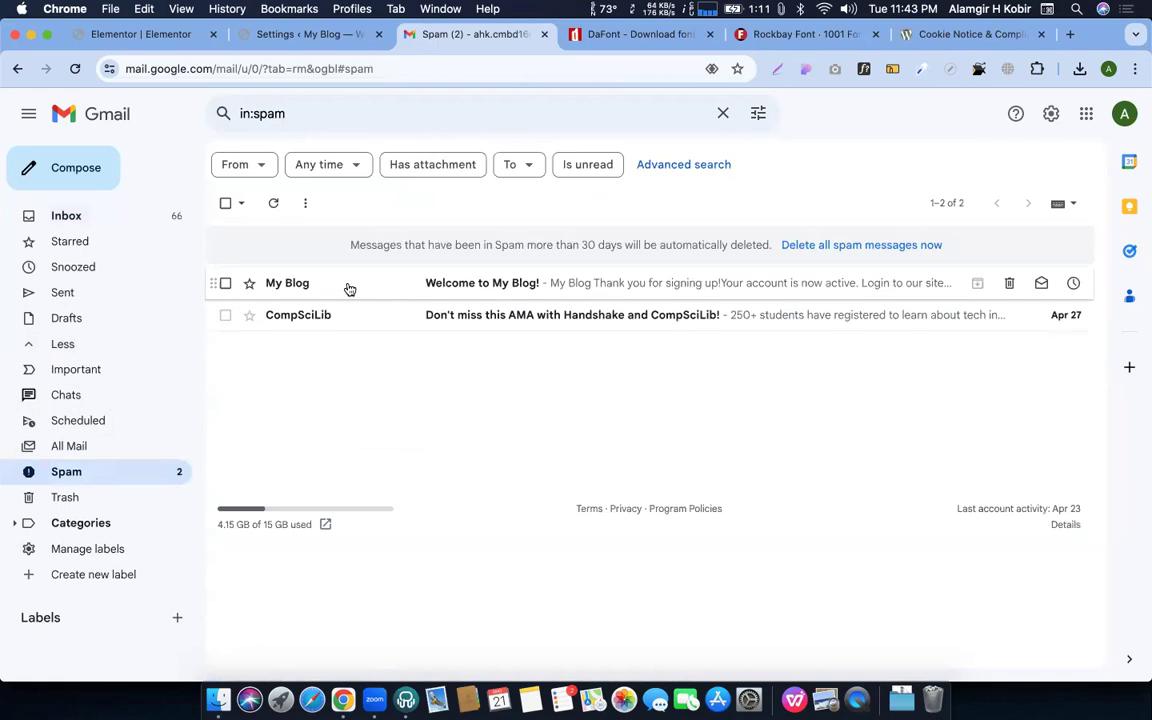
click(349, 289)
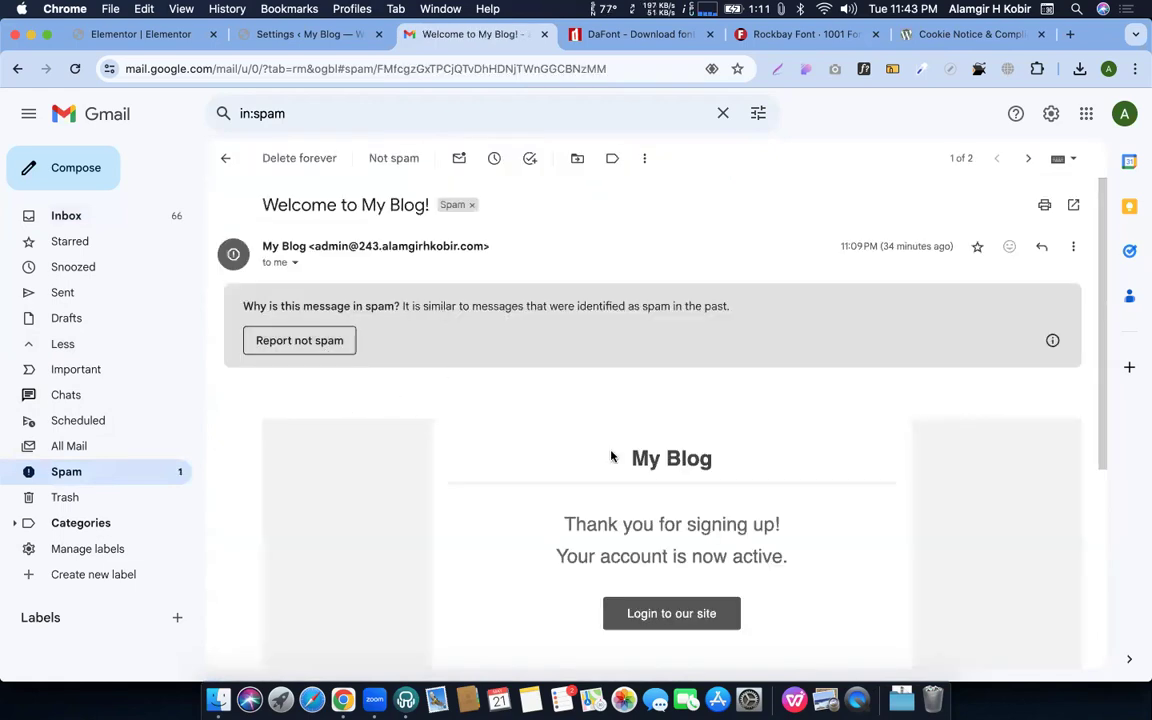
drag(631, 458, 779, 483)
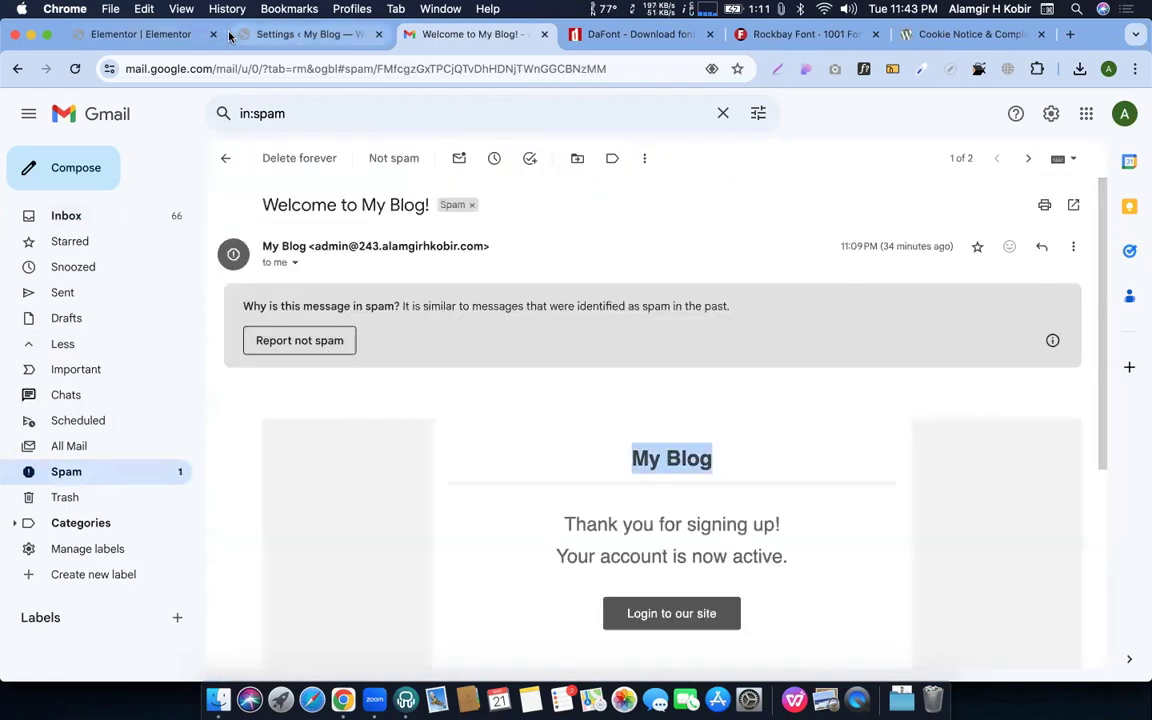
Open Settings > General and check the site title My Blog, tagline and admin email
click(305, 34)
scroll(31, 527, down, 5)
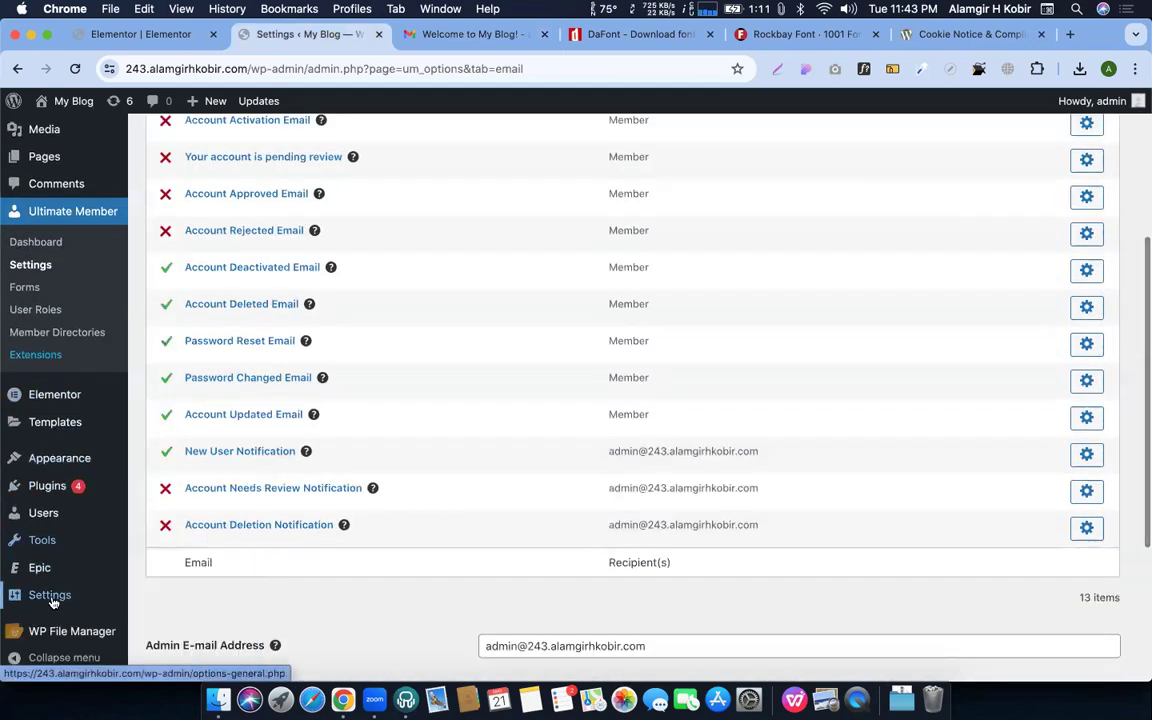
mouse_move(49, 594)
click(171, 508)
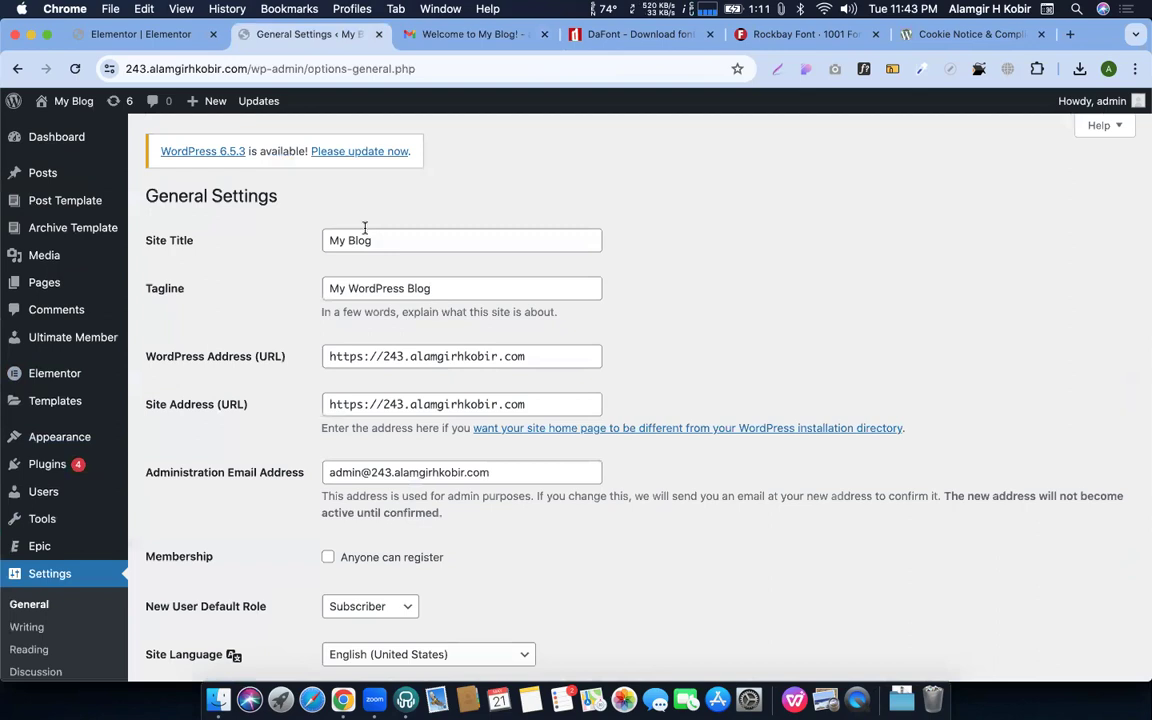
triple_click(366, 238)
triple_click(380, 288)
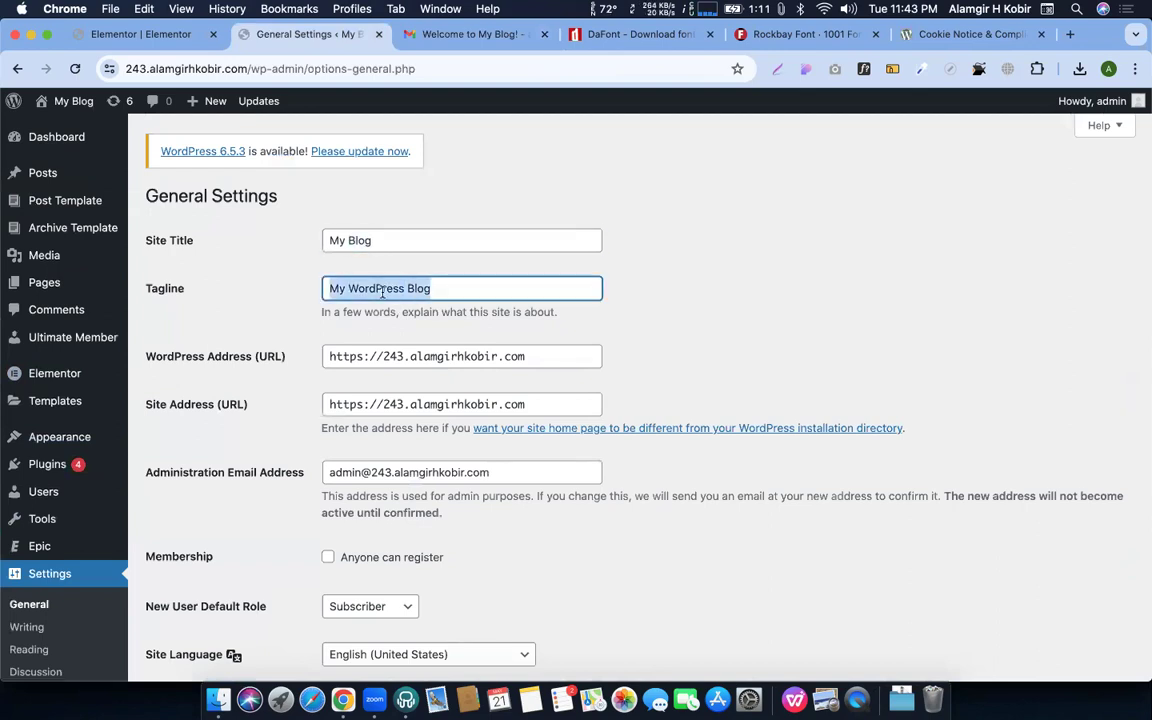
scroll(450, 358, down, 1)
scroll(449, 363, down, 2)
triple_click(406, 357)
scroll(425, 236, down, 2)
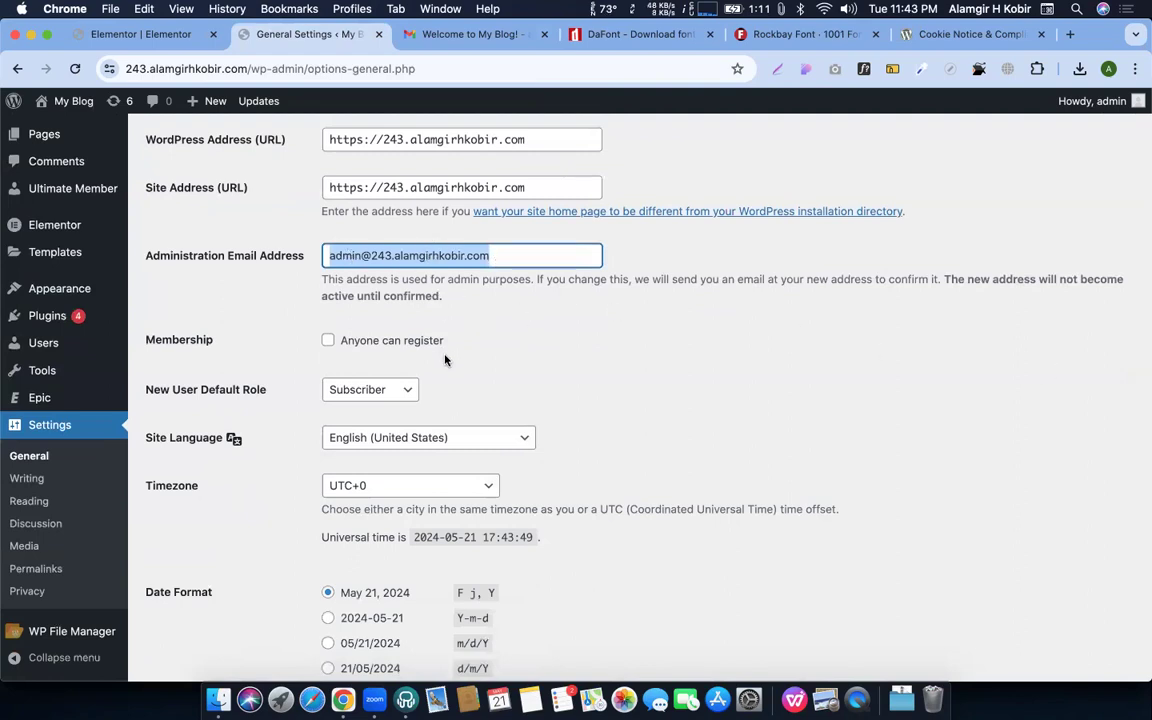
scroll(450, 360, down, 1)
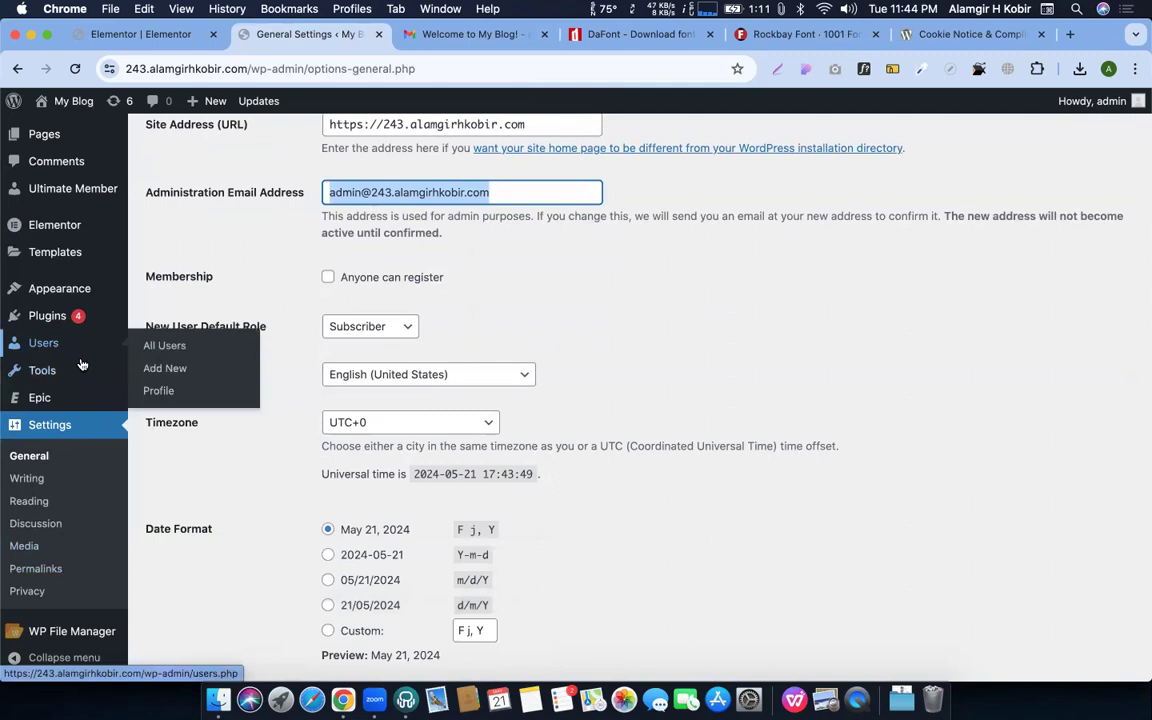
scroll(415, 260, down, 2)
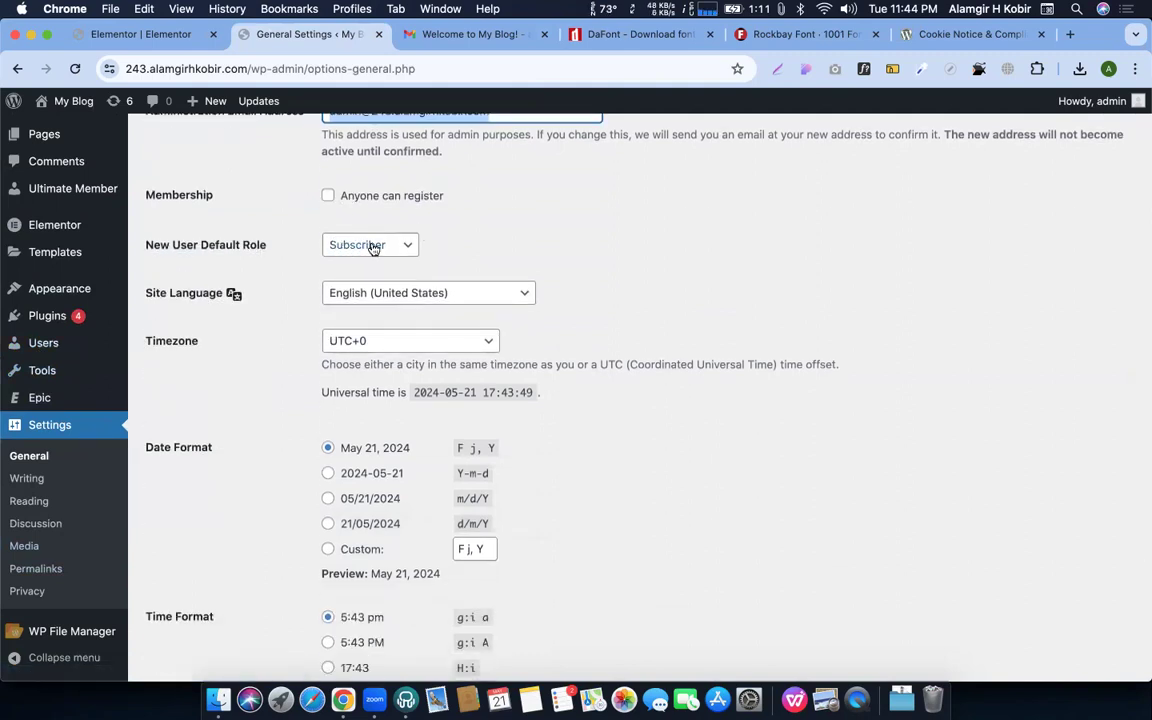
Confirm New User Default Role stays Subscriber and Timezone stays UTC+0, unchanged
click(370, 245)
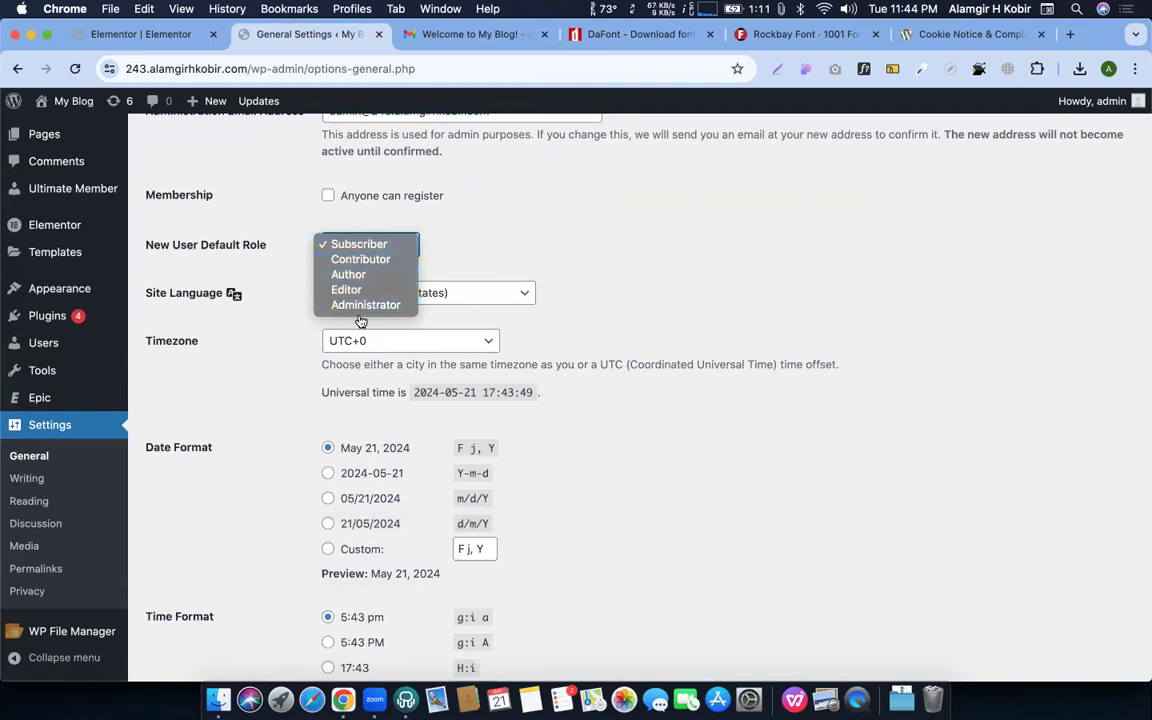
click(622, 257)
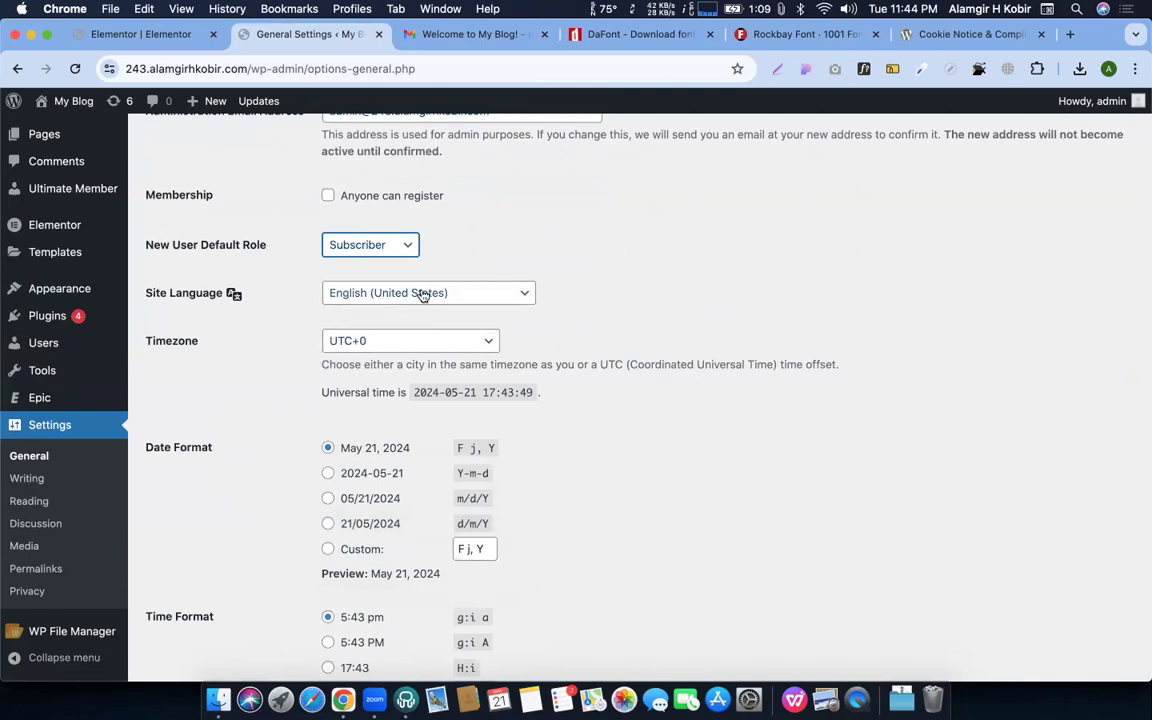
scroll(427, 293, down, 1)
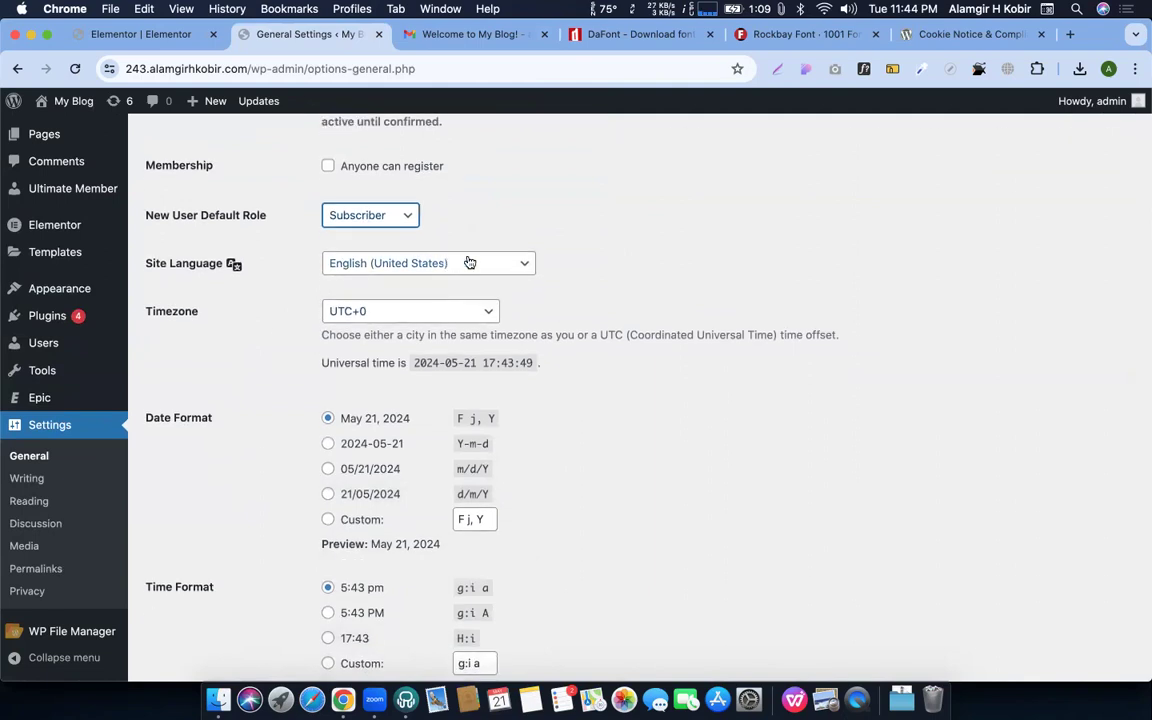
click(373, 313)
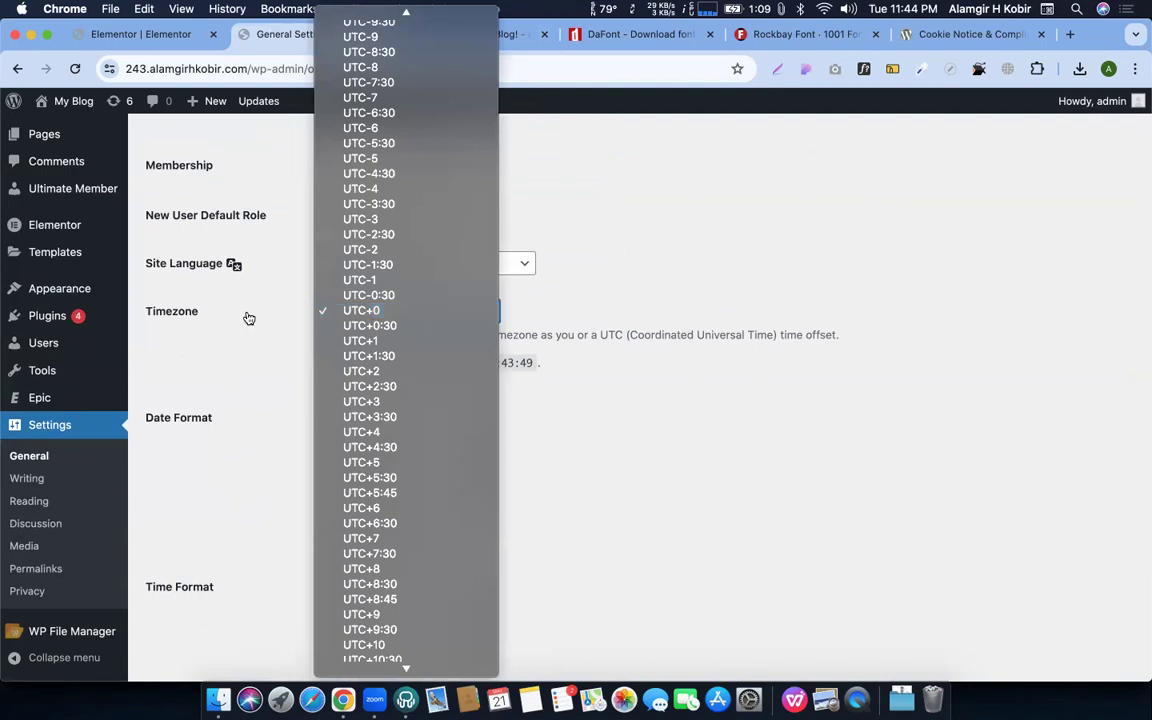
click(247, 319)
scroll(318, 300, down, 5)
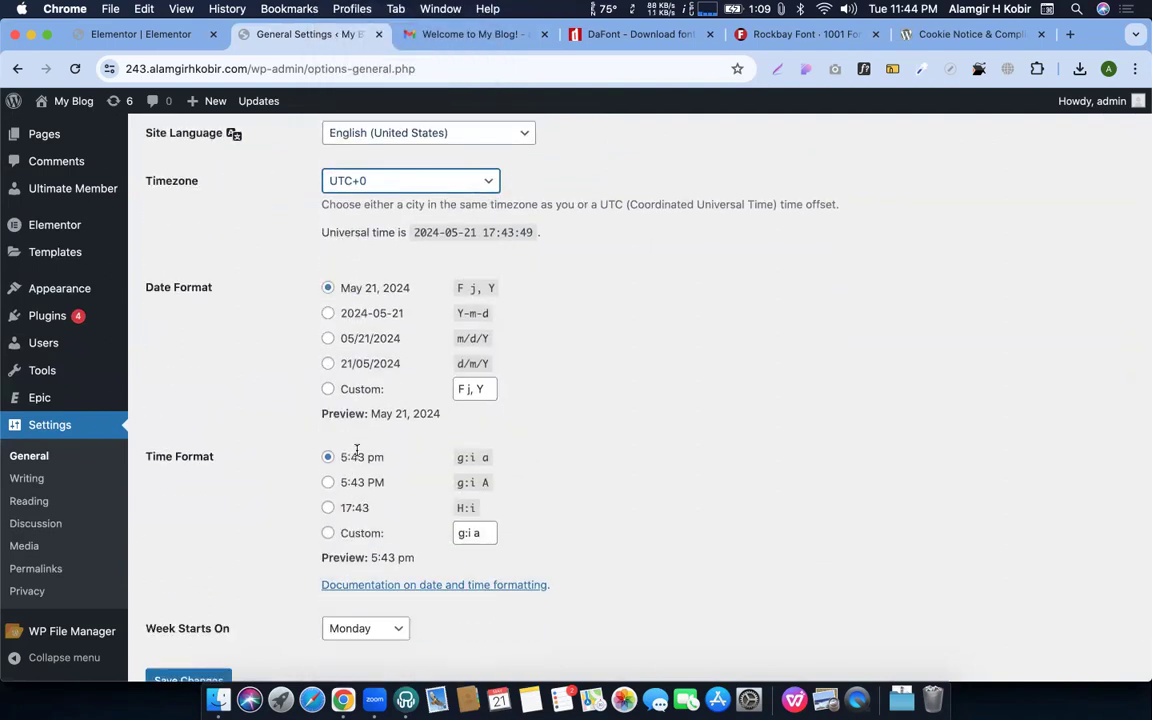
scroll(352, 520, down, 3)
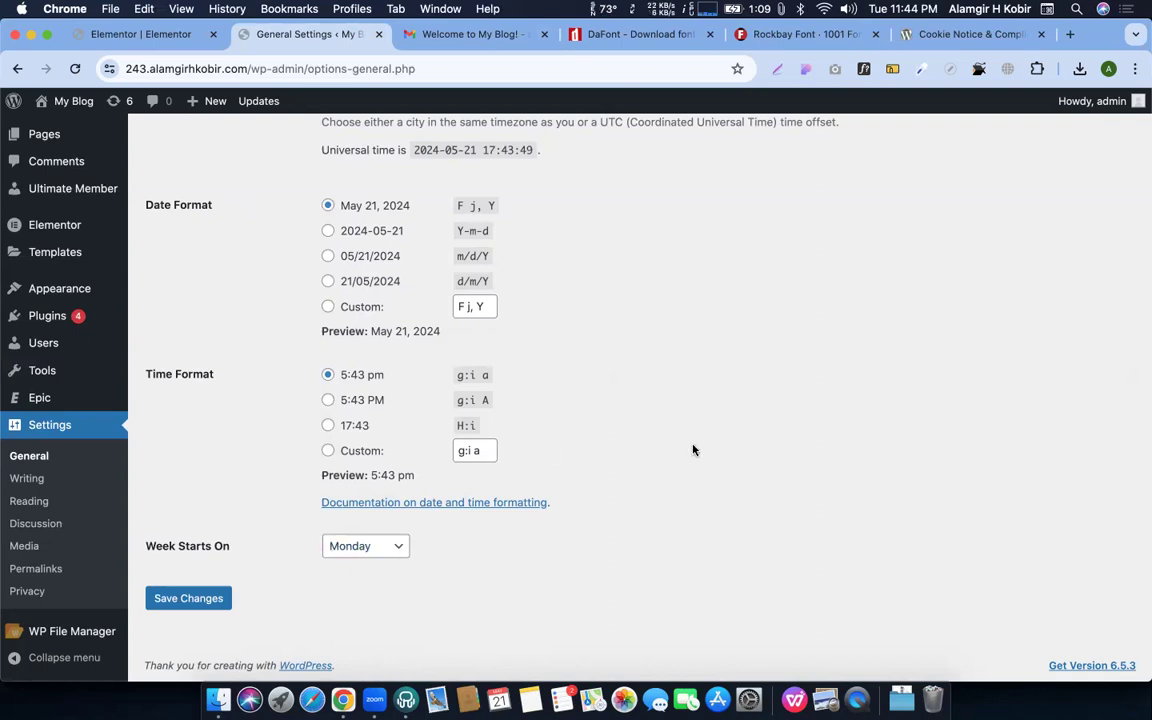
scroll(692, 450, up, 10)
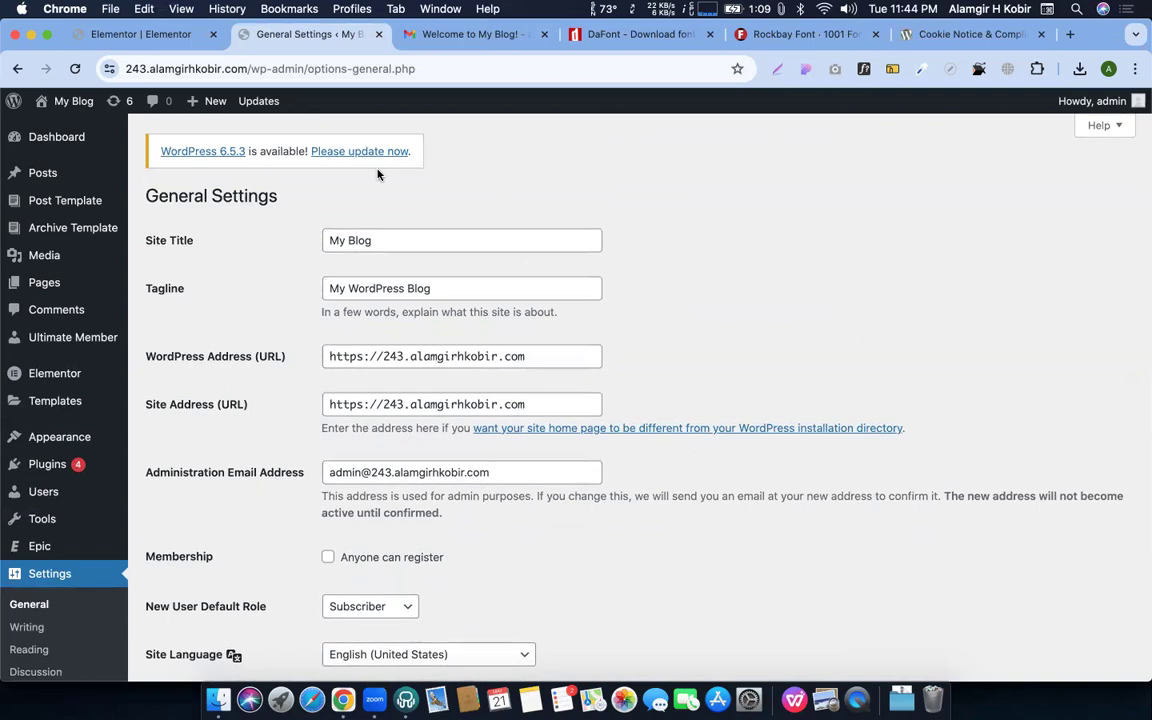
scroll(458, 244, down, 10)
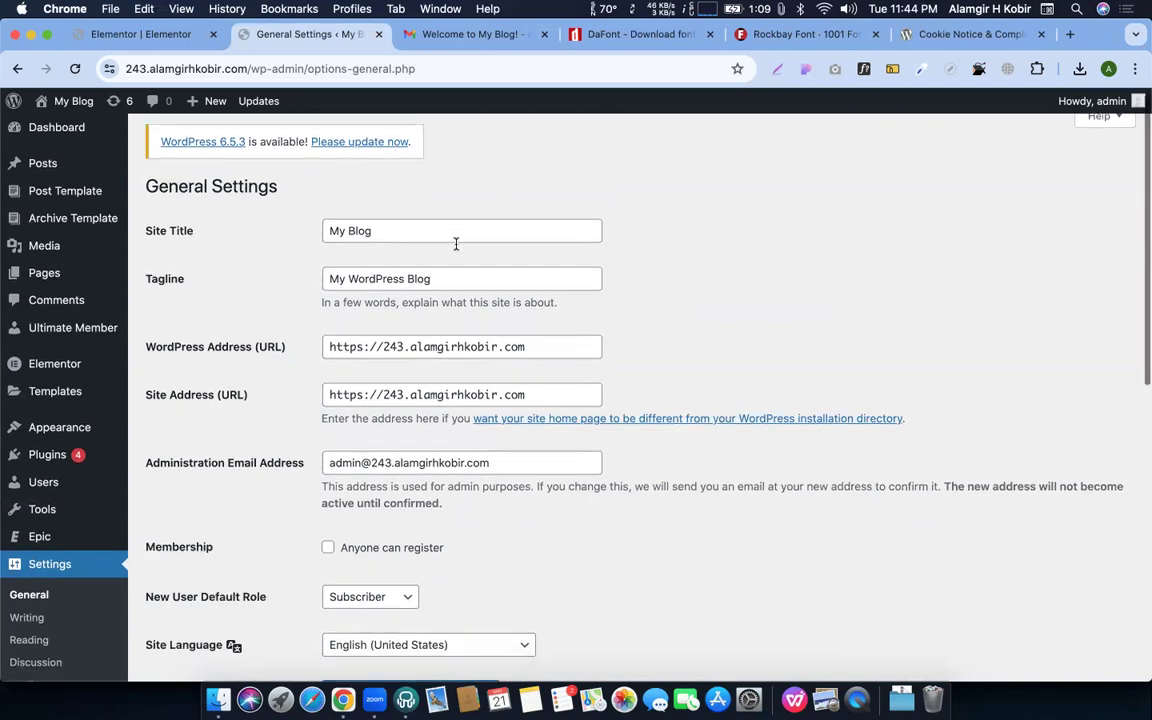
click(463, 40)
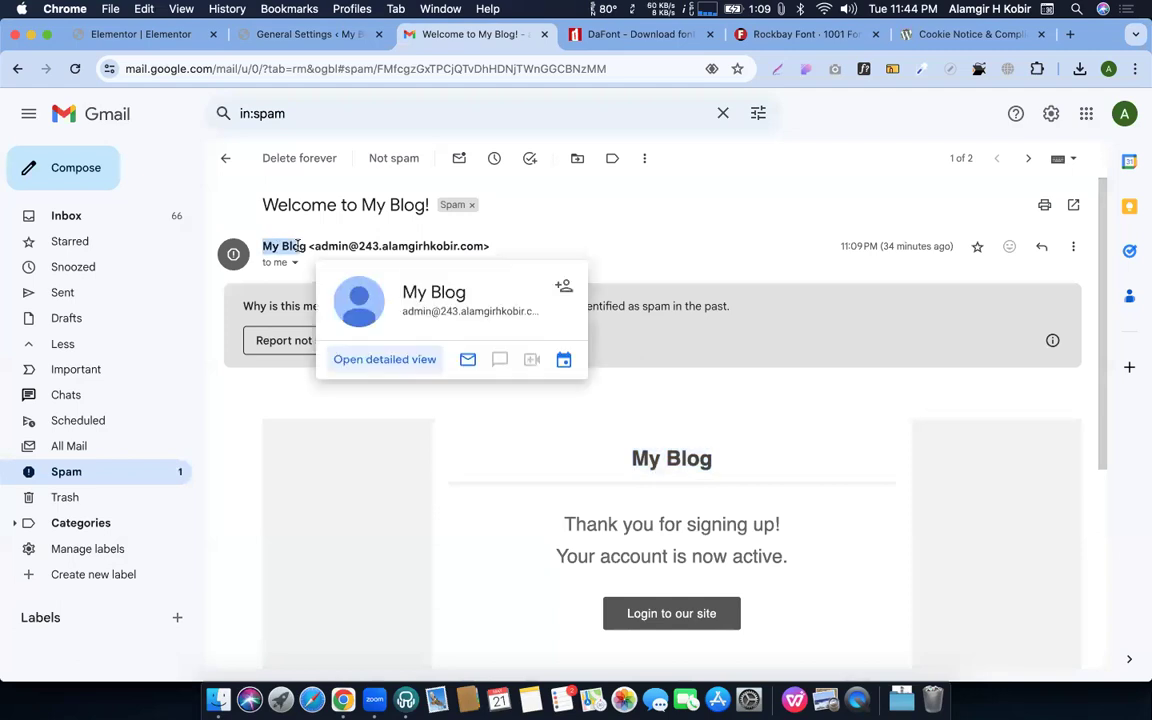
Highlight the welcome email's thanks-for-signing-up and account-now-active lines
scroll(547, 497, down, 2)
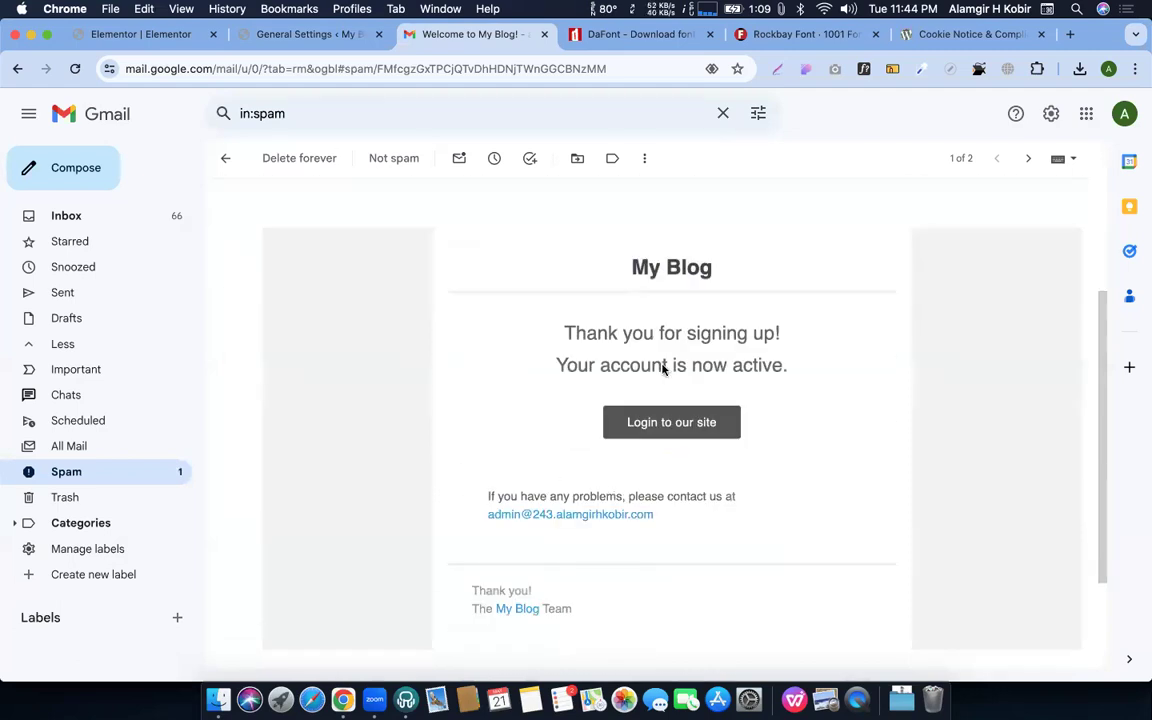
drag(563, 328, 773, 358)
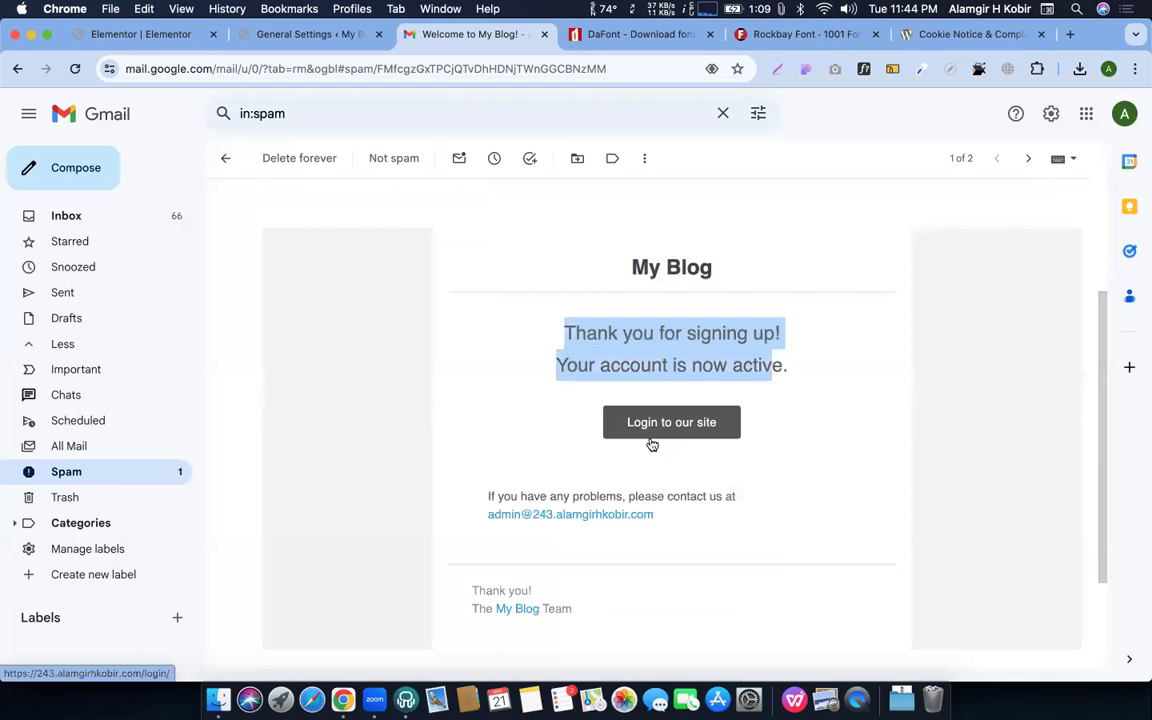
click(327, 36)
scroll(287, 260, up, 5)
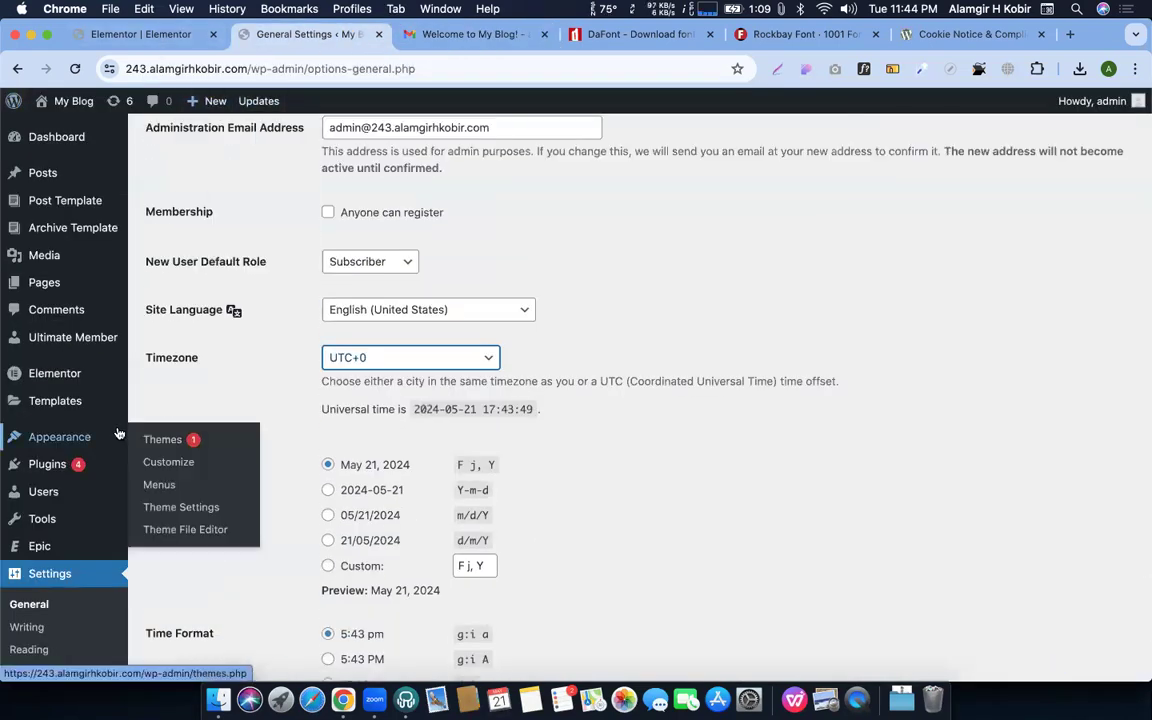
mouse_move(70, 337)
click(163, 361)
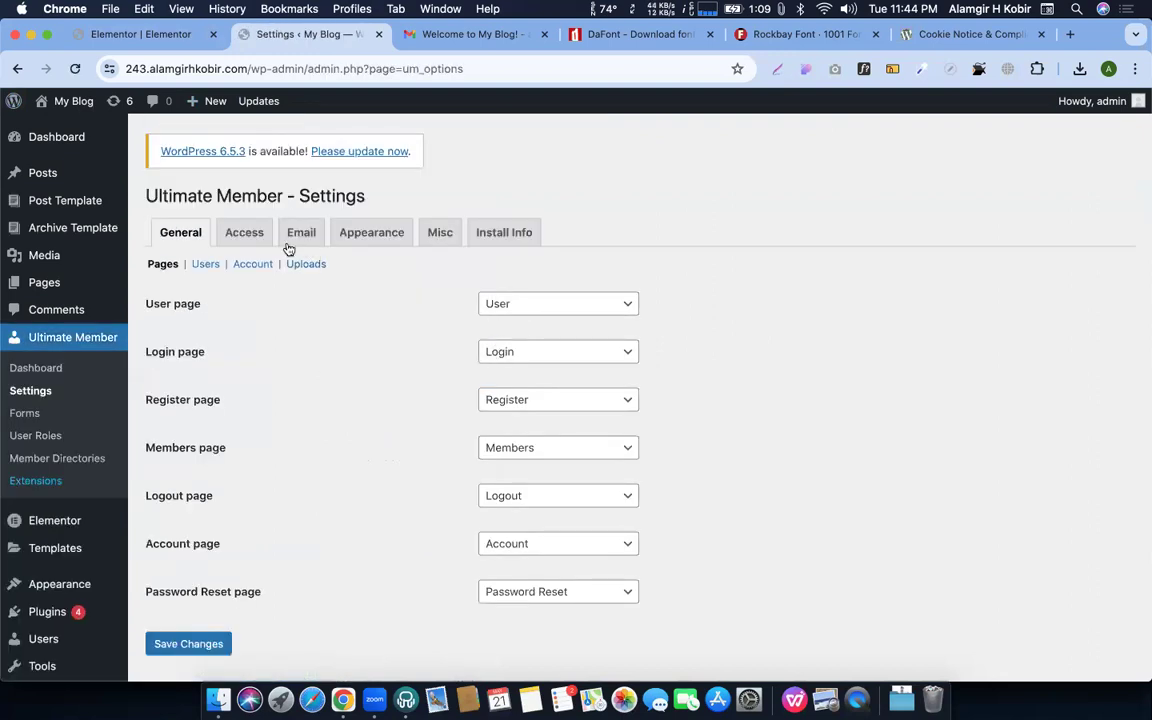
click(301, 232)
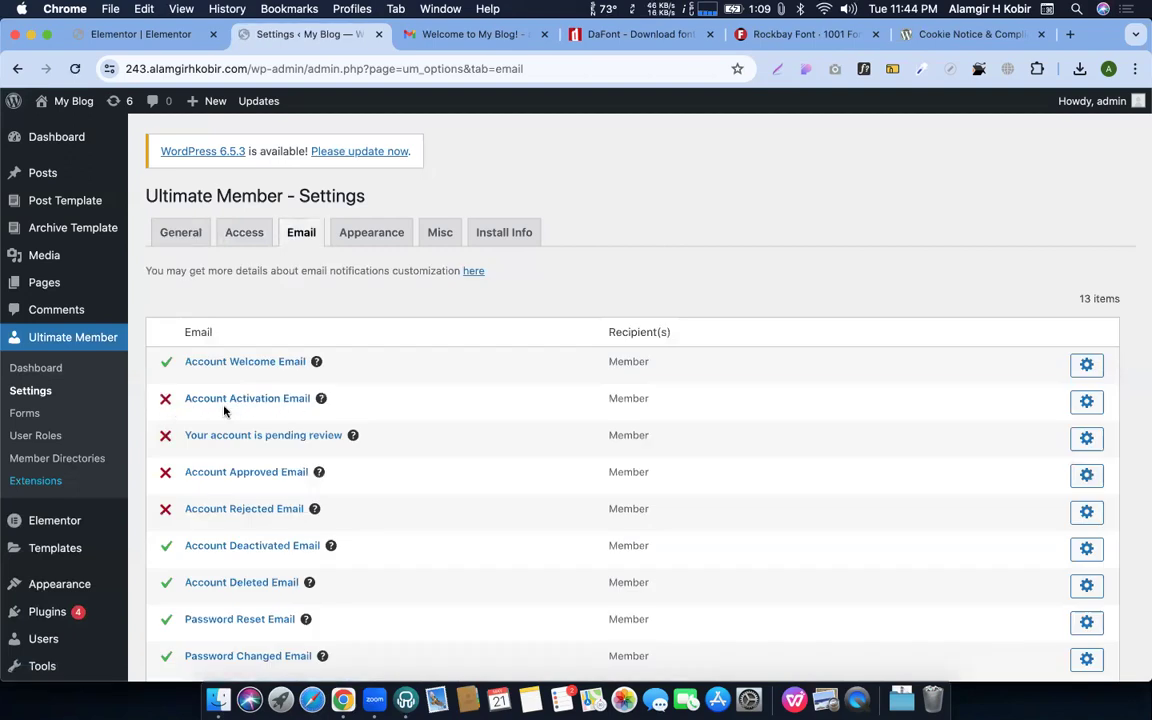
click(1086, 408)
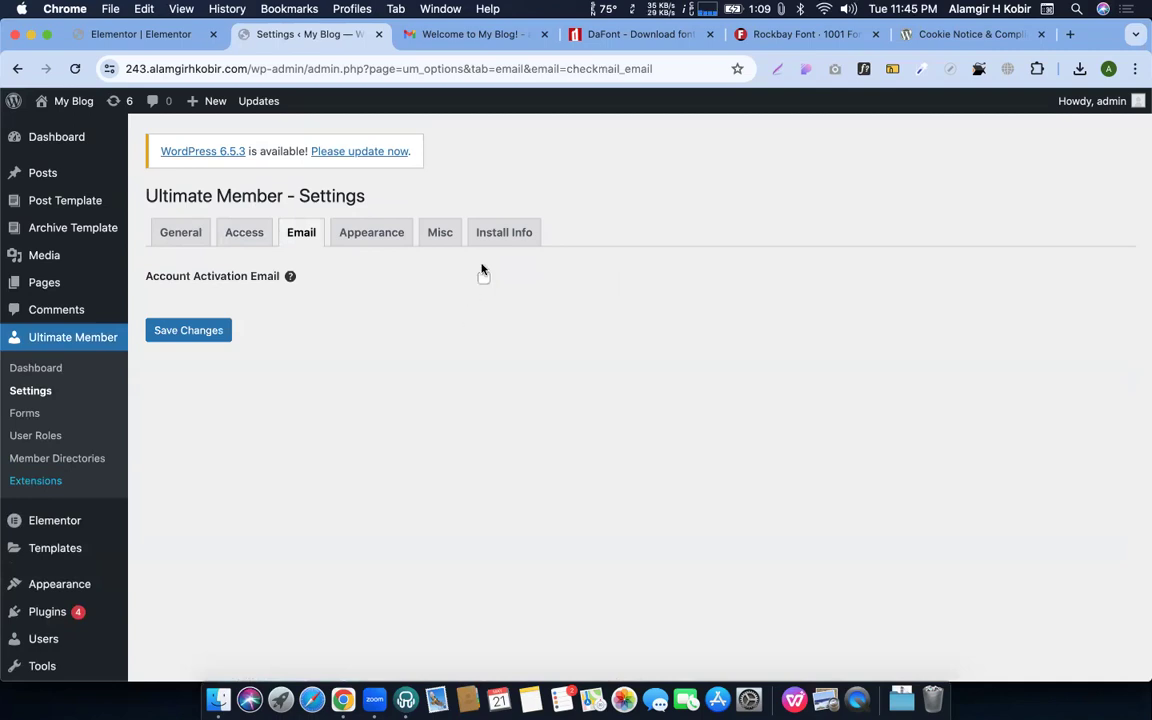
click(483, 276)
Review the activation message body and select its {site_name} heading
scroll(594, 363, down, 3)
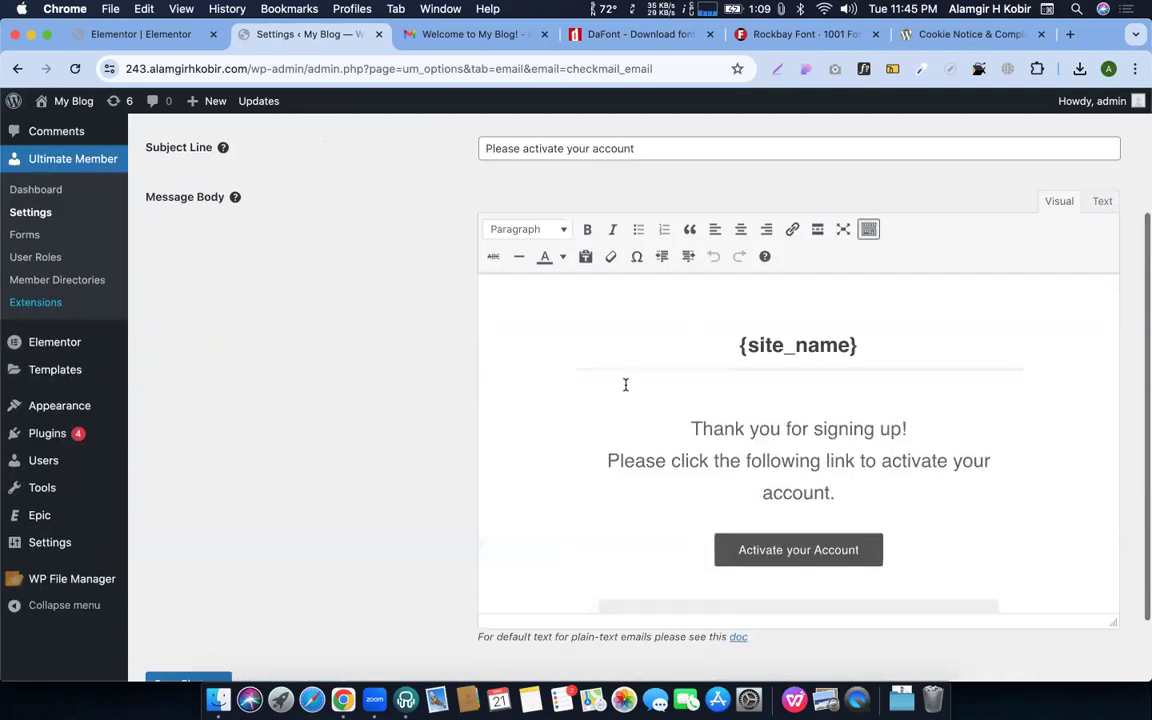
drag(728, 354, 897, 489)
click(967, 524)
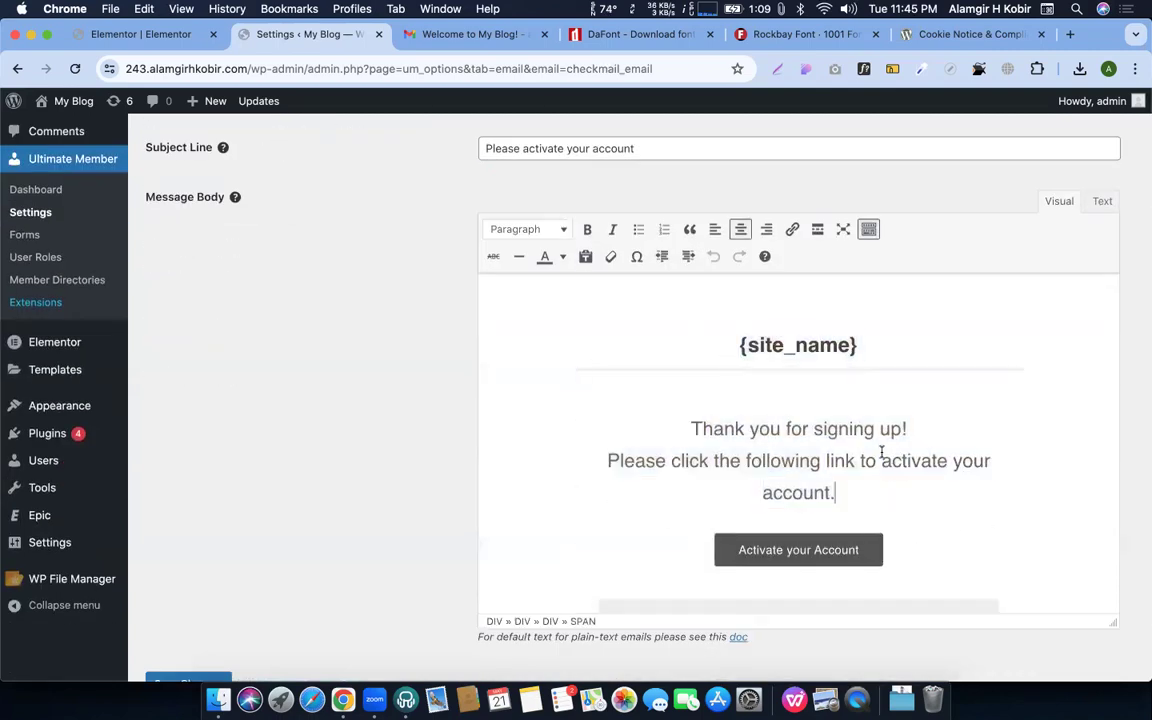
scroll(817, 441, down, 1)
scroll(792, 491, down, 2)
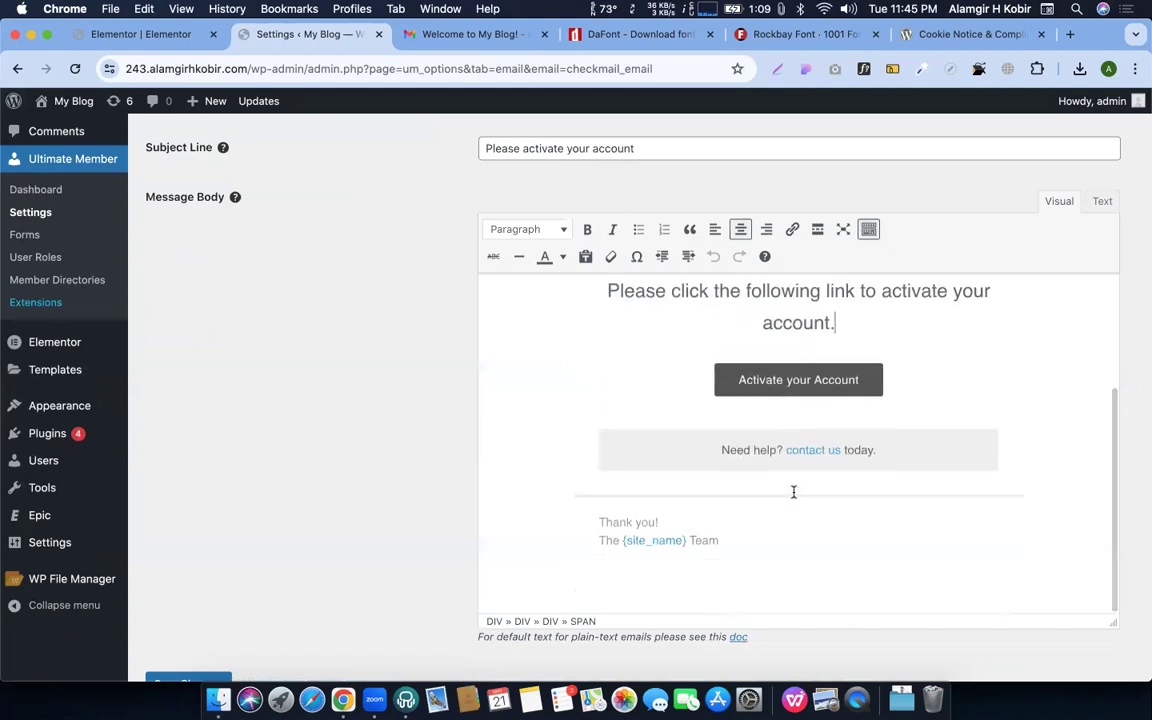
scroll(793, 492, up, 3)
scroll(793, 492, down, 4)
scroll(797, 419, up, 3)
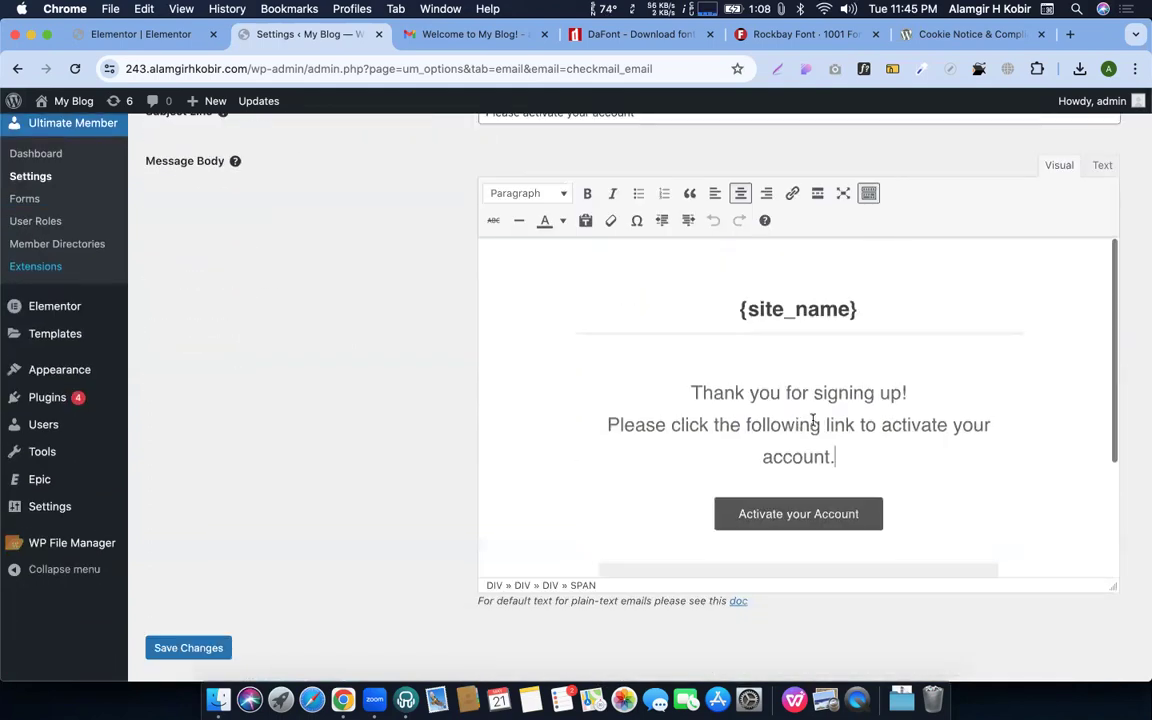
drag(736, 312, 867, 310)
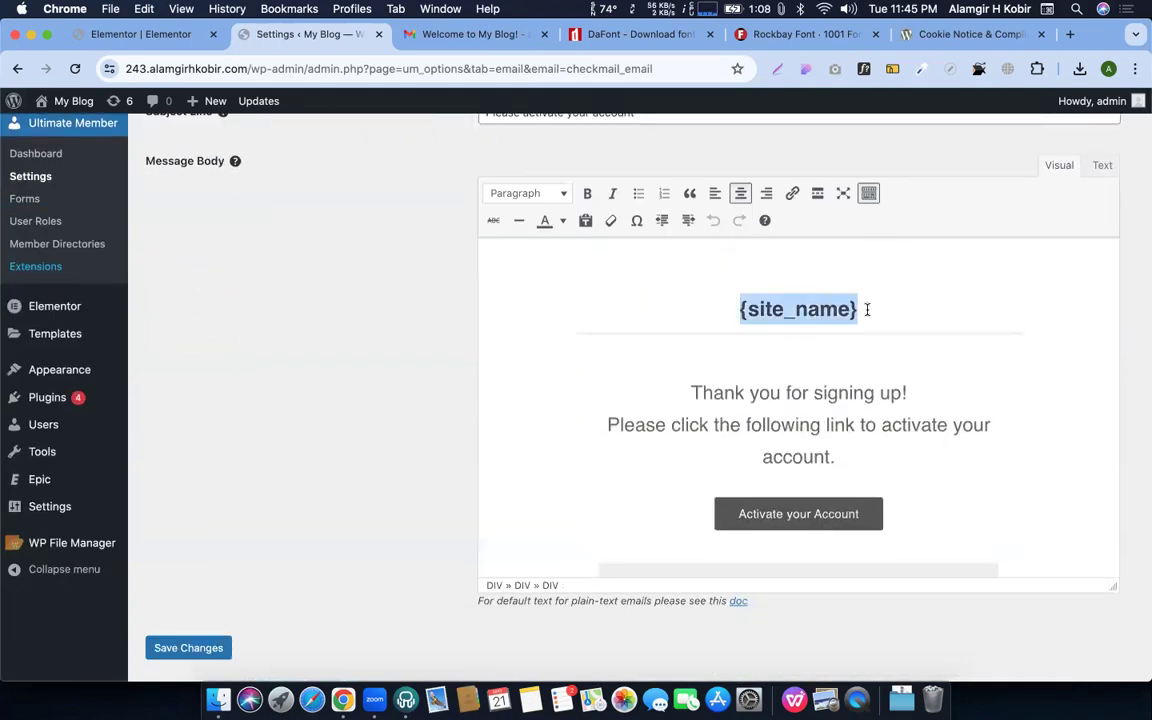
click(782, 306)
drag(717, 317, 886, 321)
Try colouring the 'Thank you for signing up!' line cyan, then undo it
drag(696, 391, 914, 397)
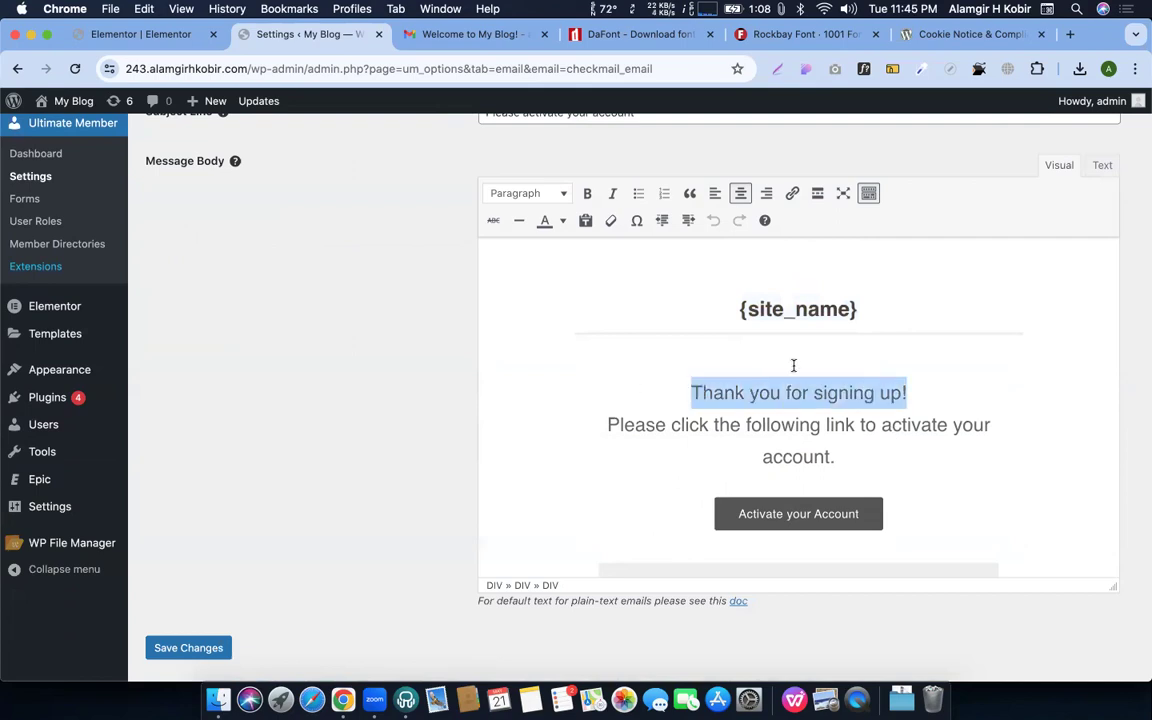
click(868, 196)
click(868, 196)
click(561, 221)
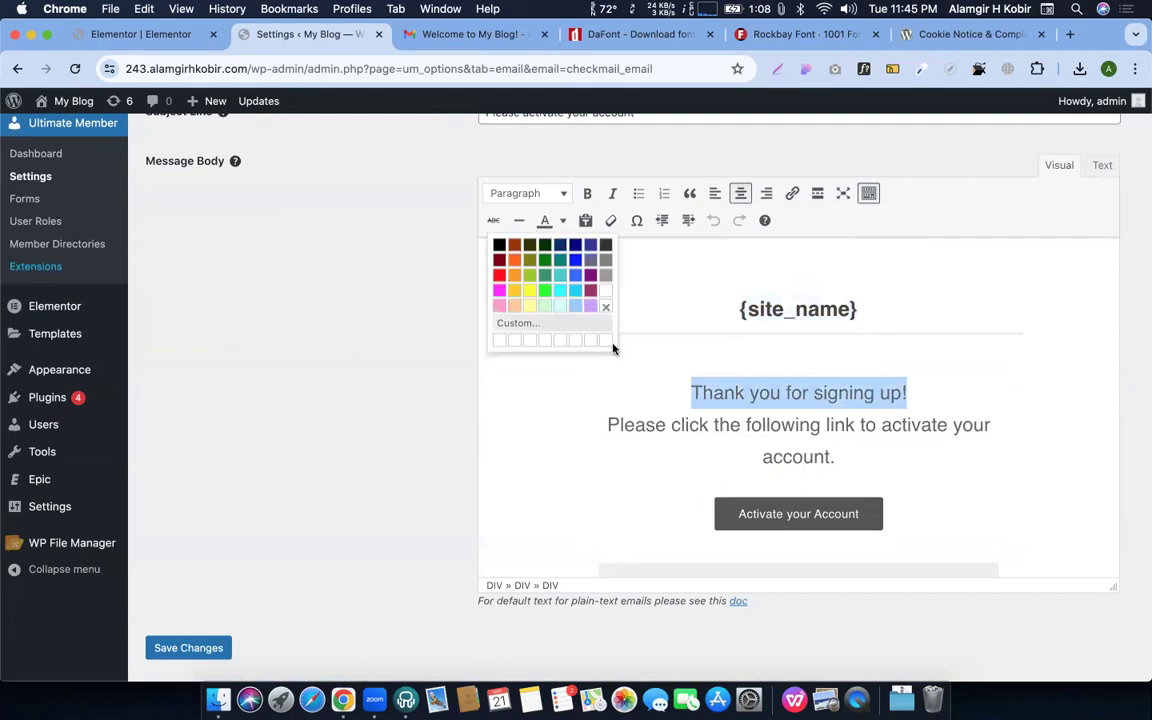
click(558, 290)
click(762, 456)
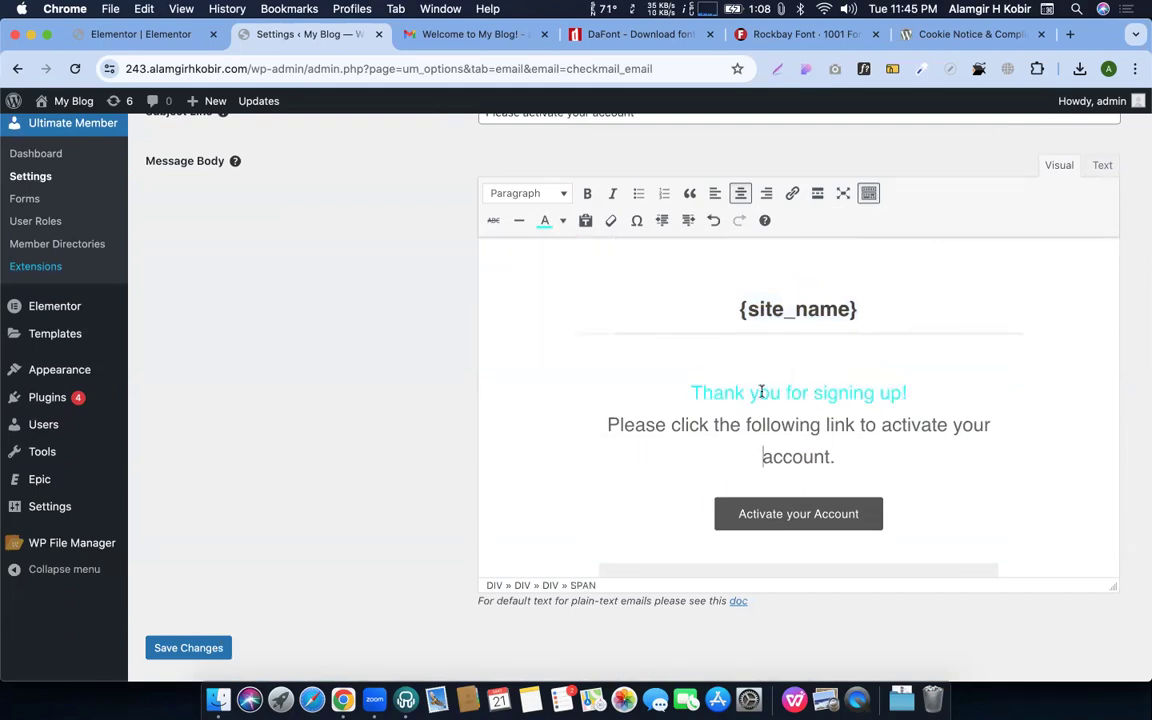
key(super+z)
Check the link targets of the activation button and the contact us link
scroll(775, 391, down, 3)
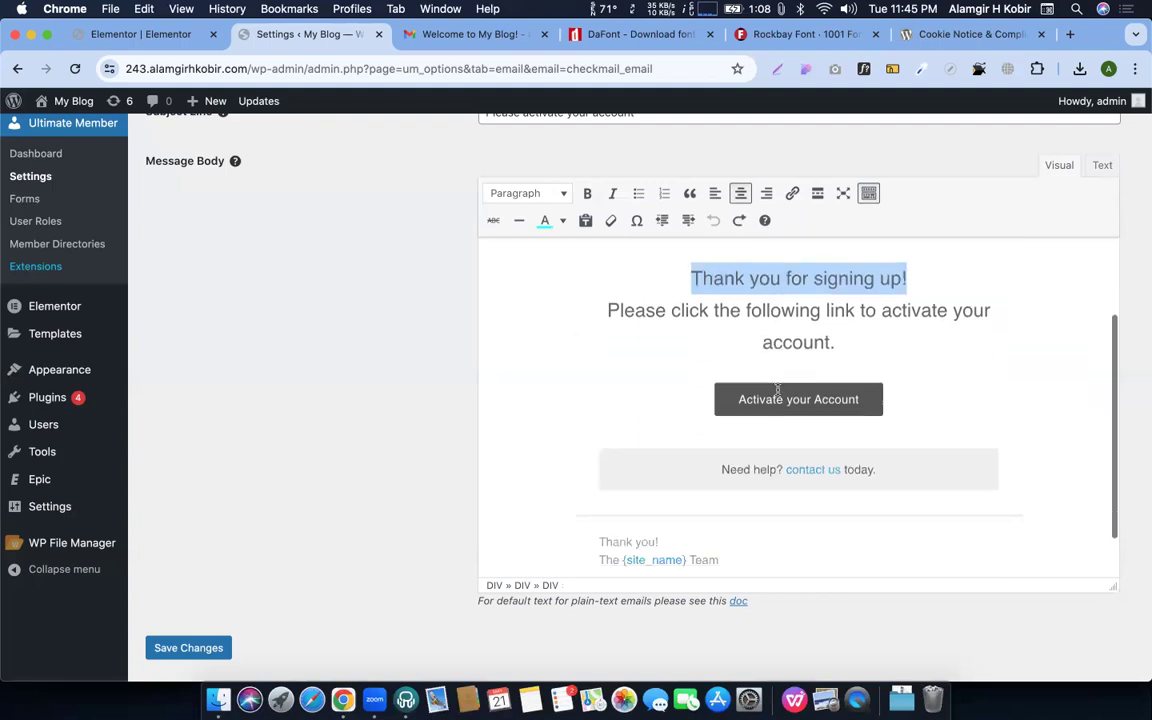
click(813, 386)
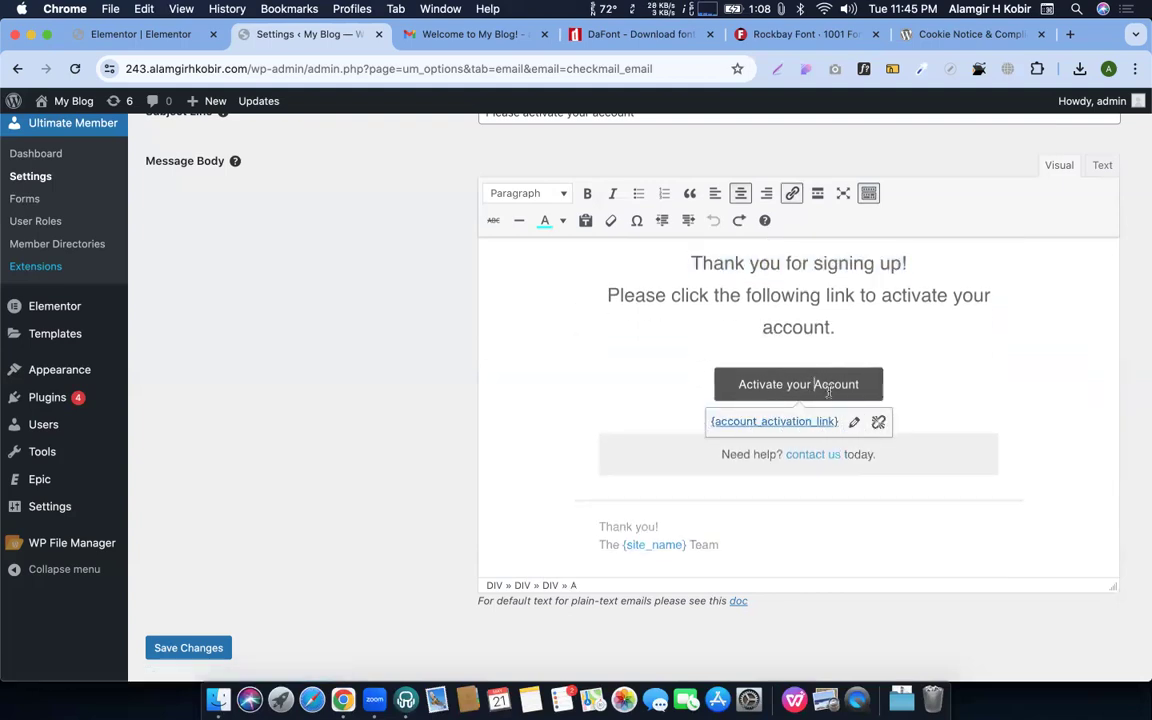
click(867, 453)
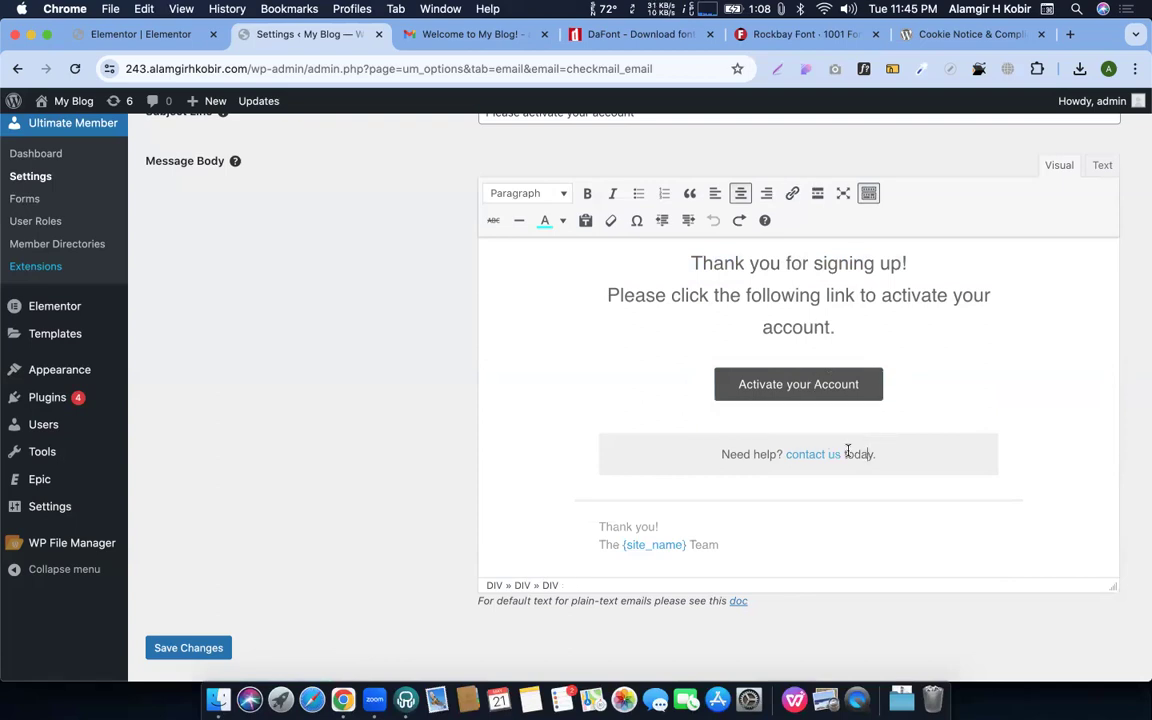
click(810, 454)
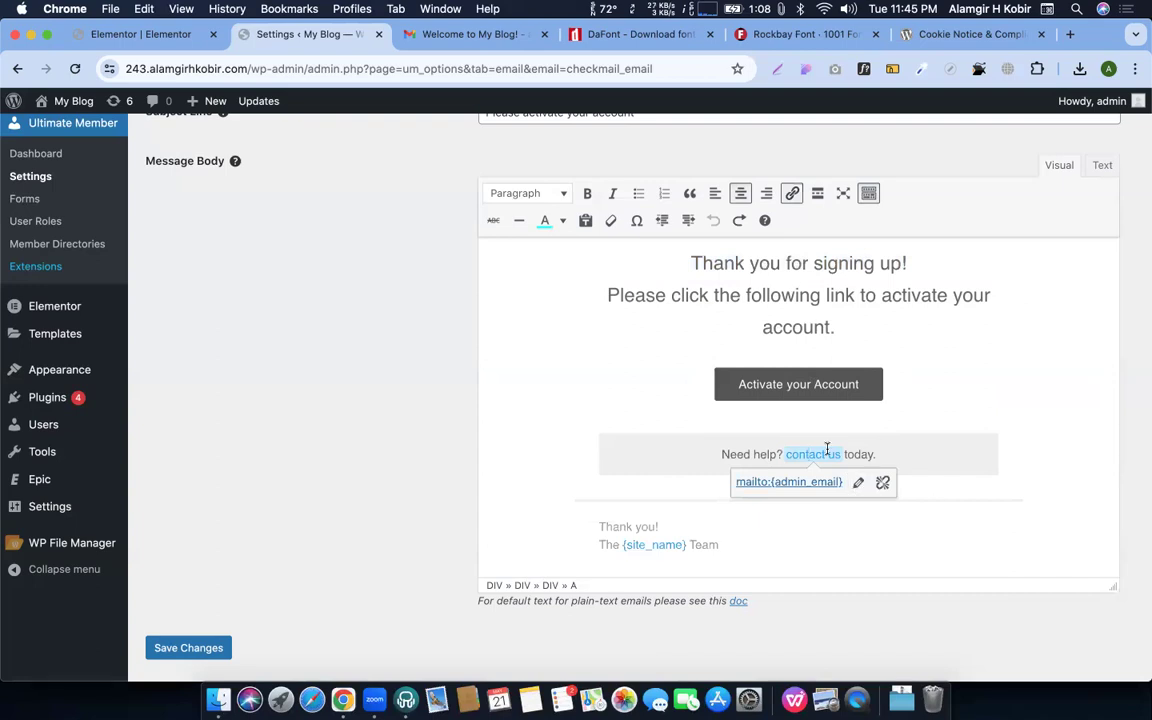
click(667, 510)
Save the Account Activation Email settings and return to the notifications list
scroll(666, 512, down, 1)
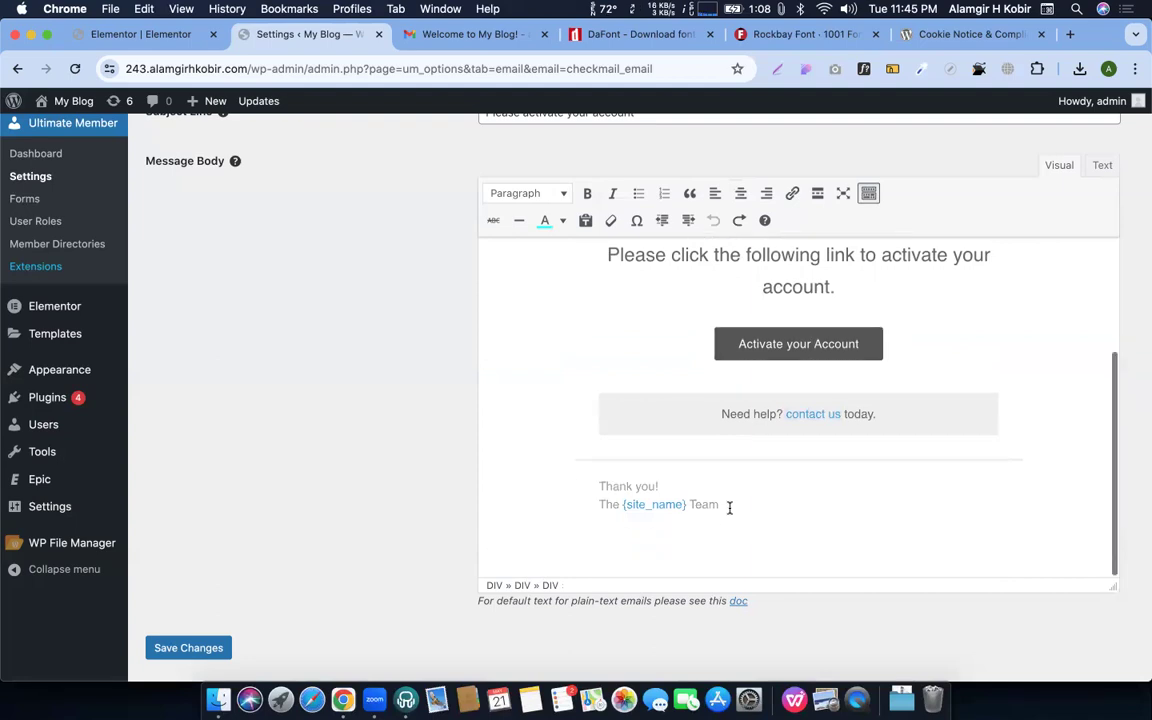
scroll(729, 508, up, 5)
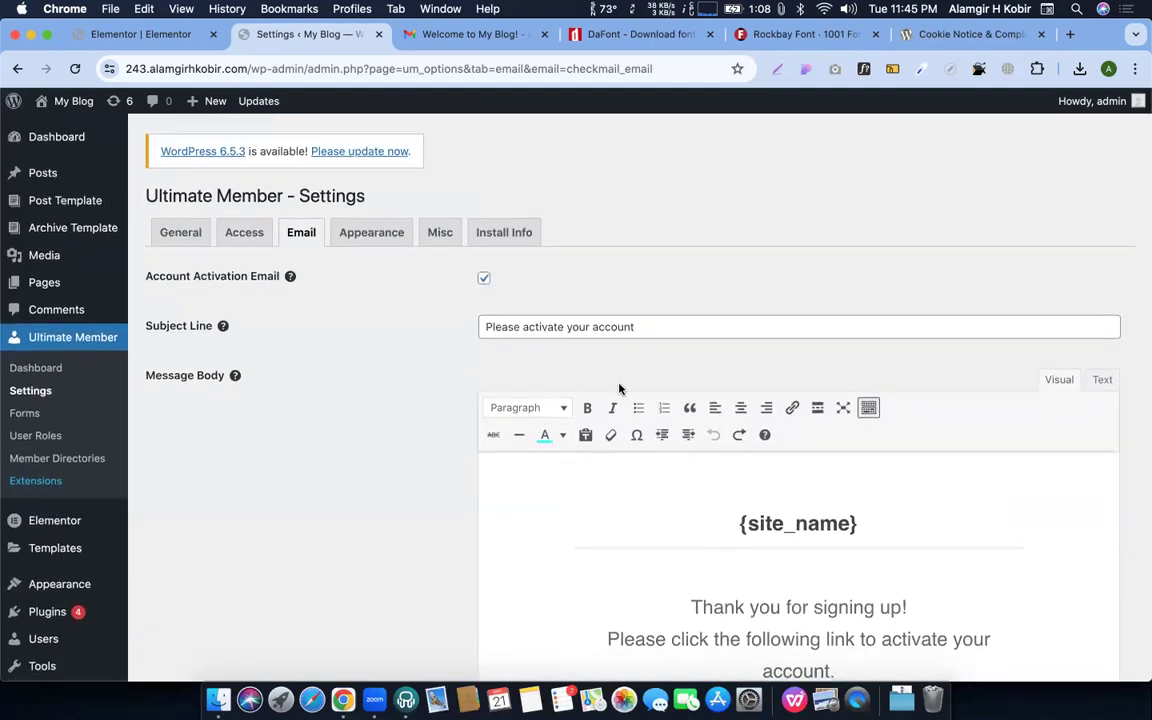
scroll(337, 340, down, 2)
scroll(297, 292, down, 5)
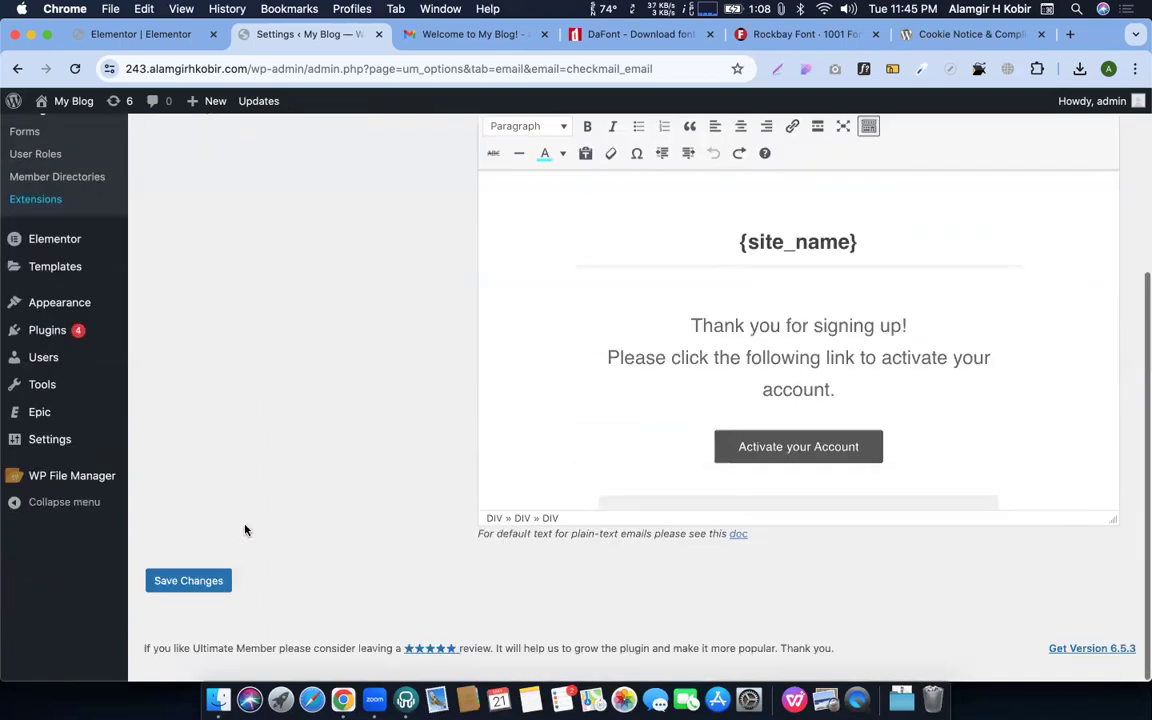
click(190, 597)
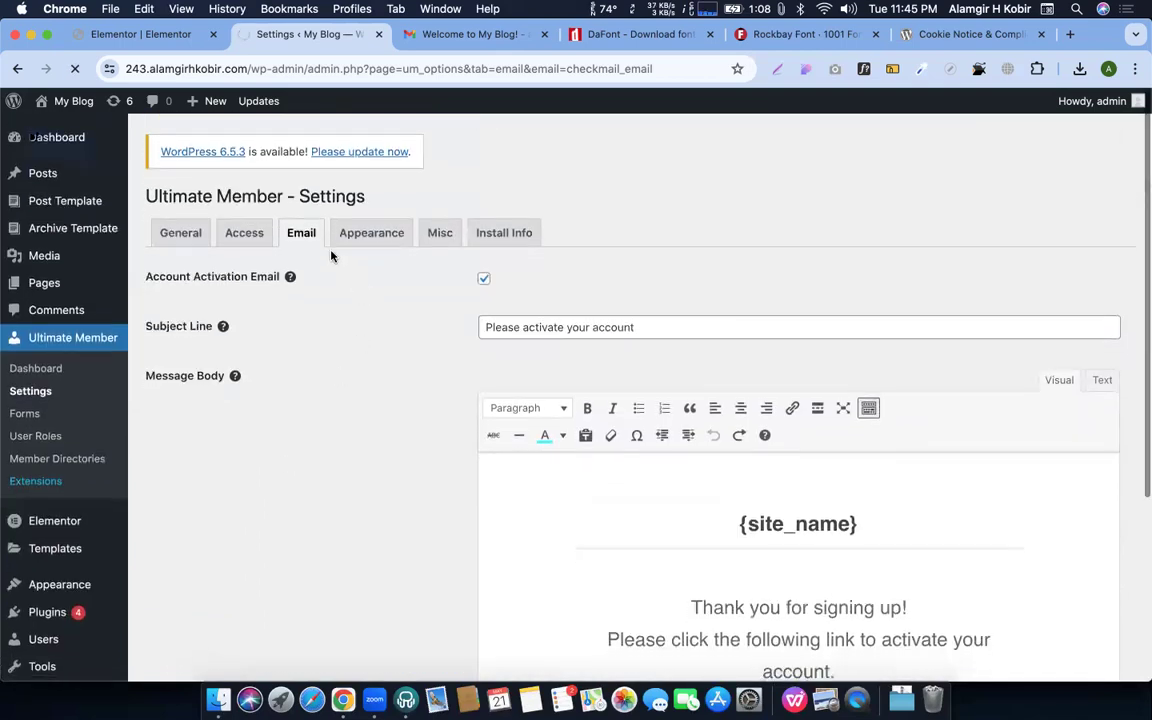
click(304, 232)
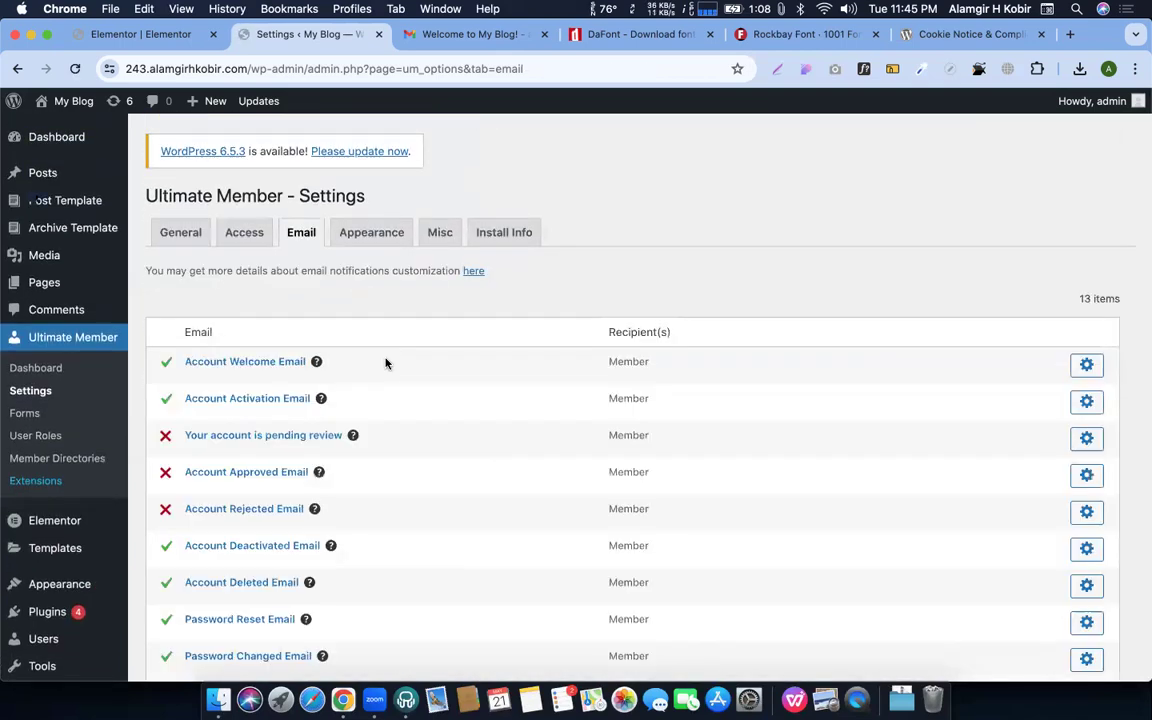
Scroll down the Ultimate Member email notifications list
scroll(300, 345, down, 2)
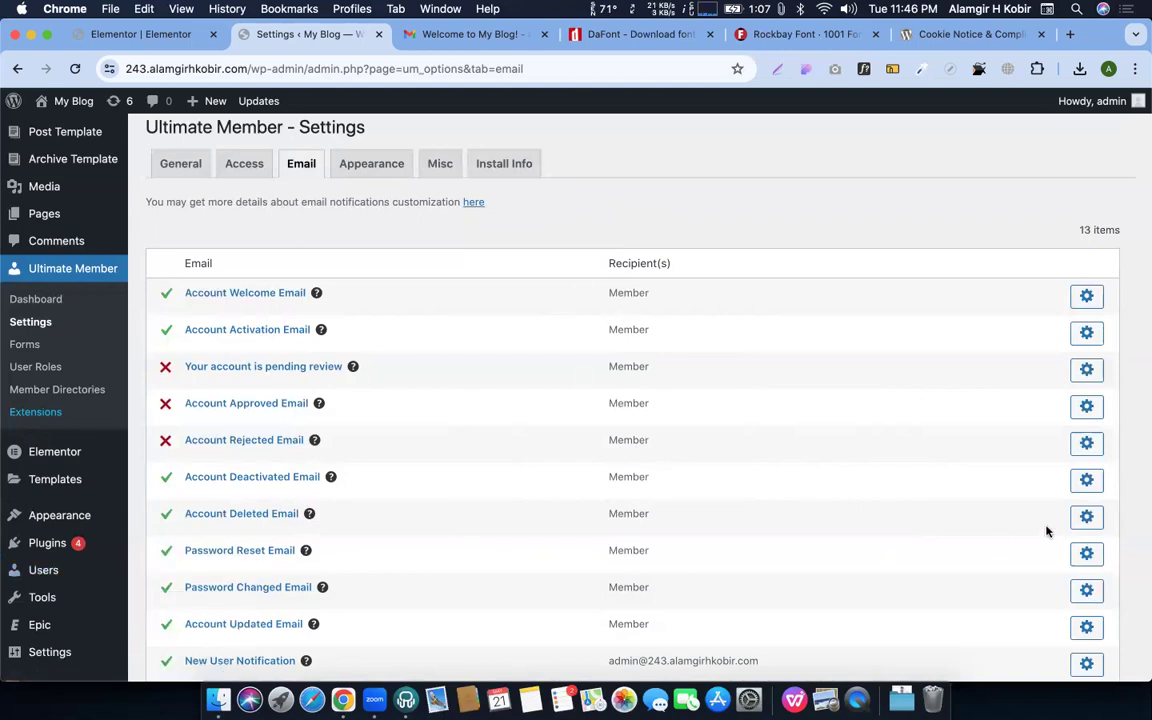
Tick Enable on the 'Your account is pending review' email and save it
click(1085, 368)
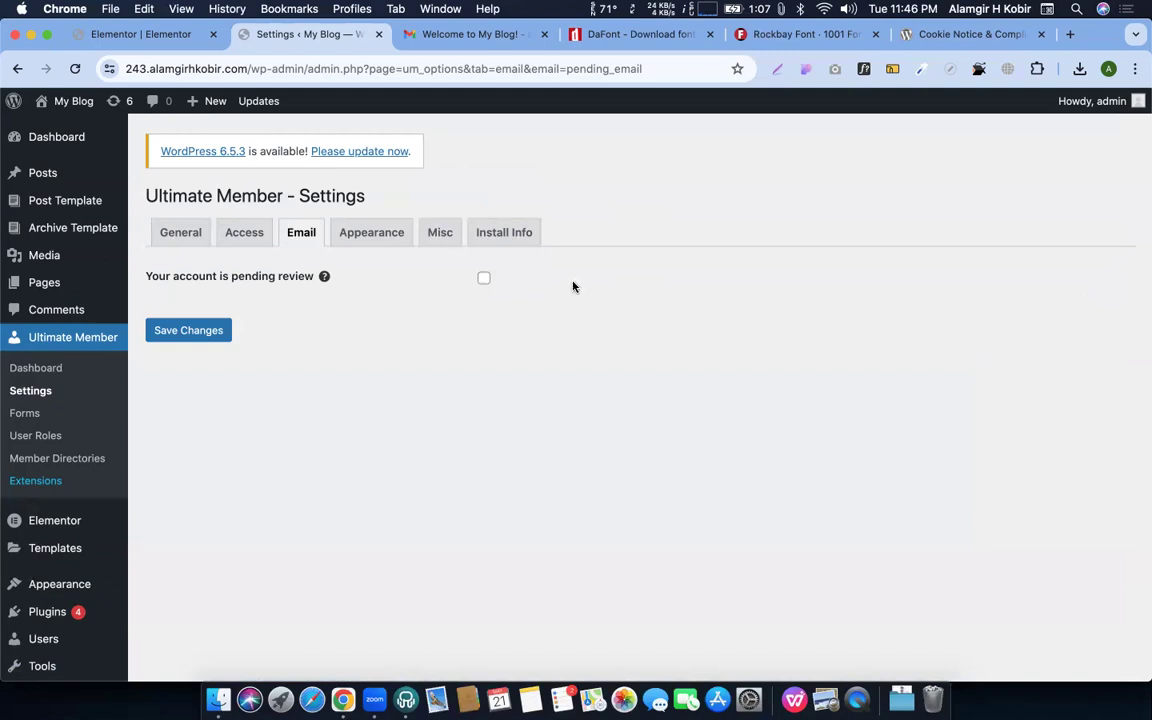
click(484, 279)
scroll(748, 357, down, 3)
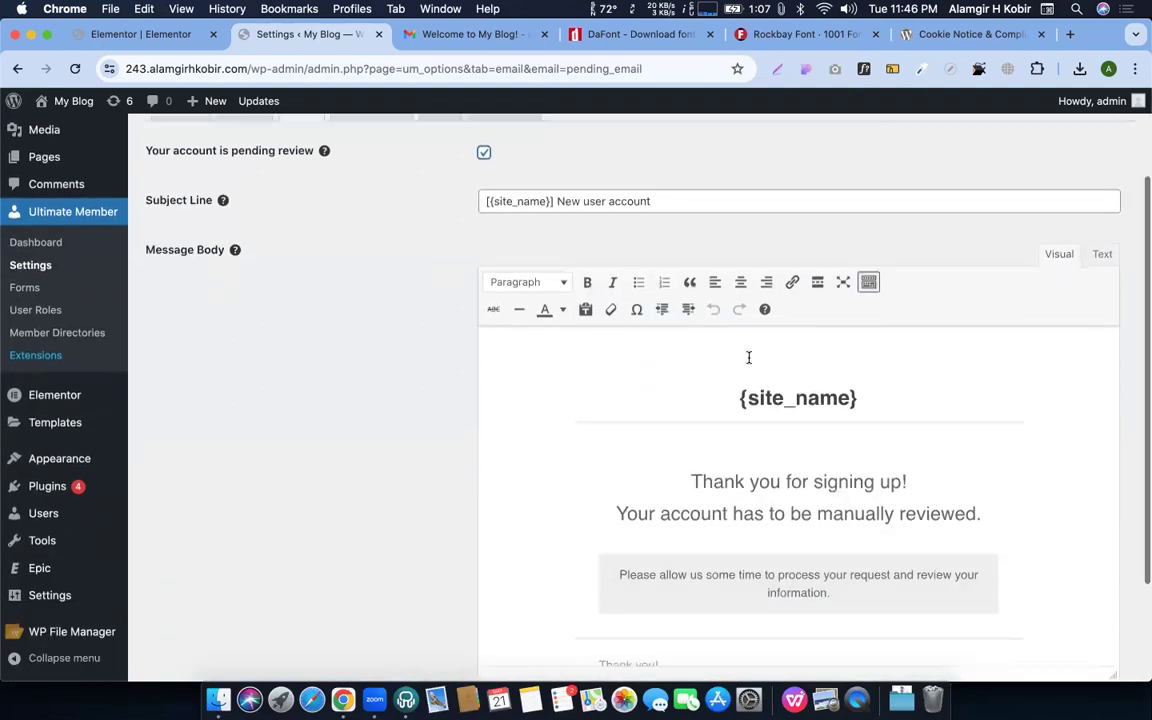
scroll(713, 456, down, 2)
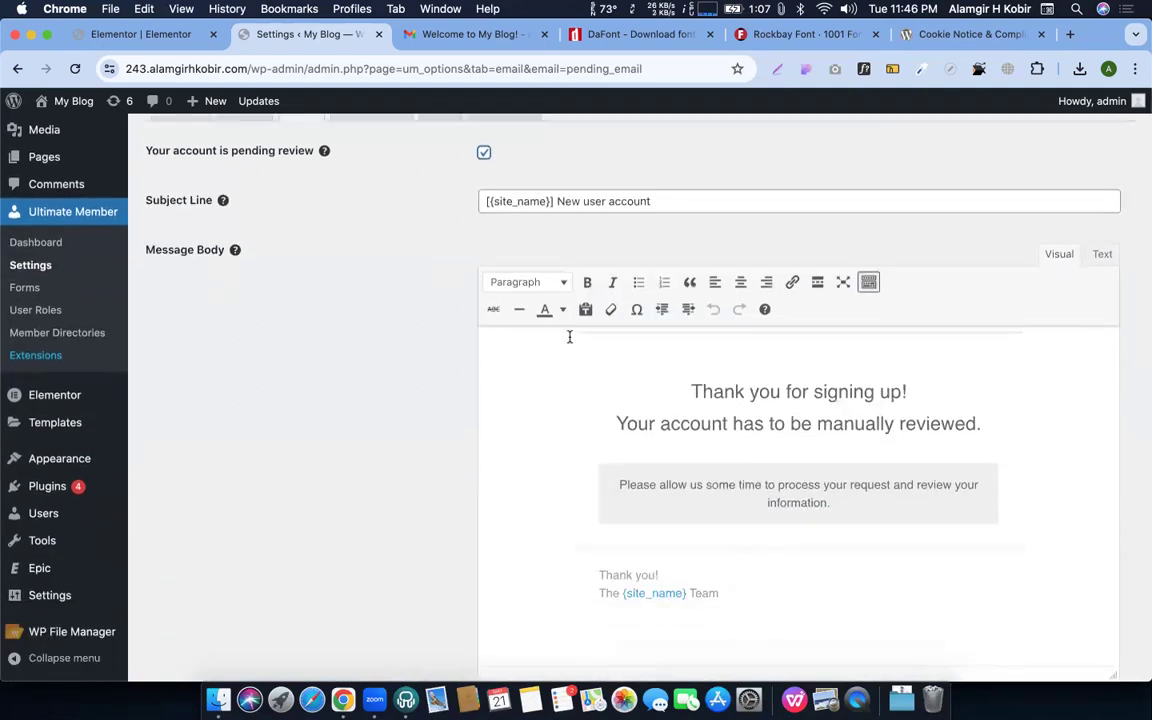
scroll(560, 334, up, 2)
scroll(213, 368, up, 3)
scroll(213, 450, down, 5)
click(198, 600)
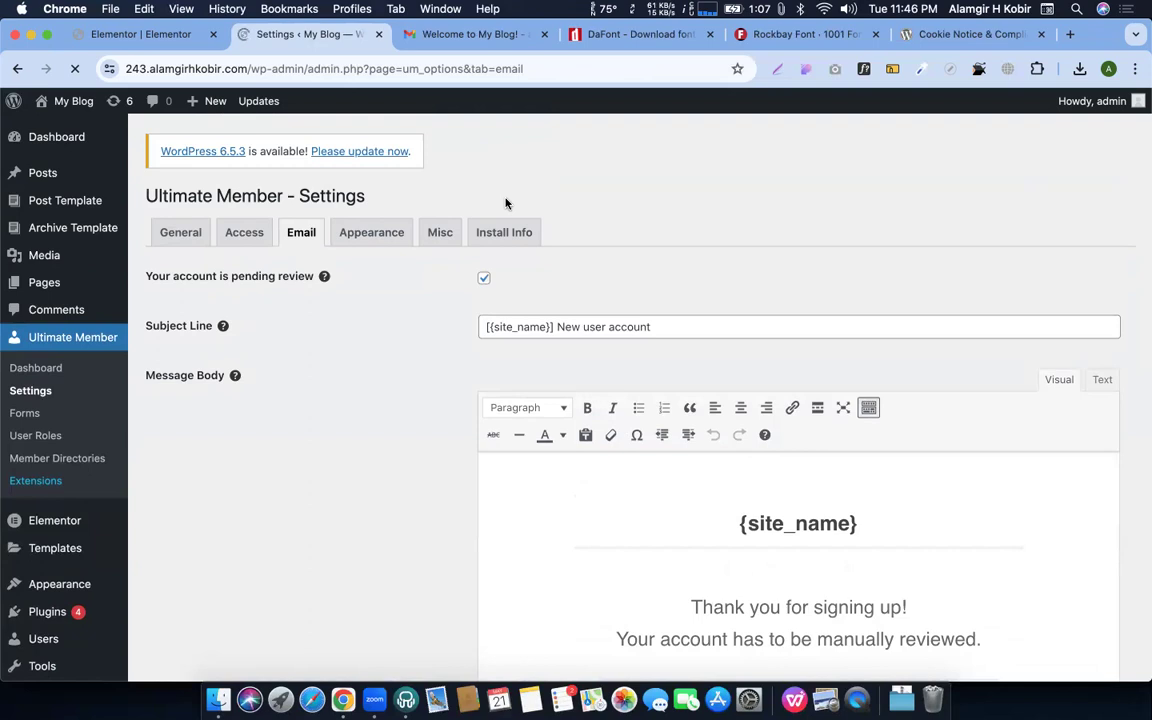
scroll(470, 244, down, 3)
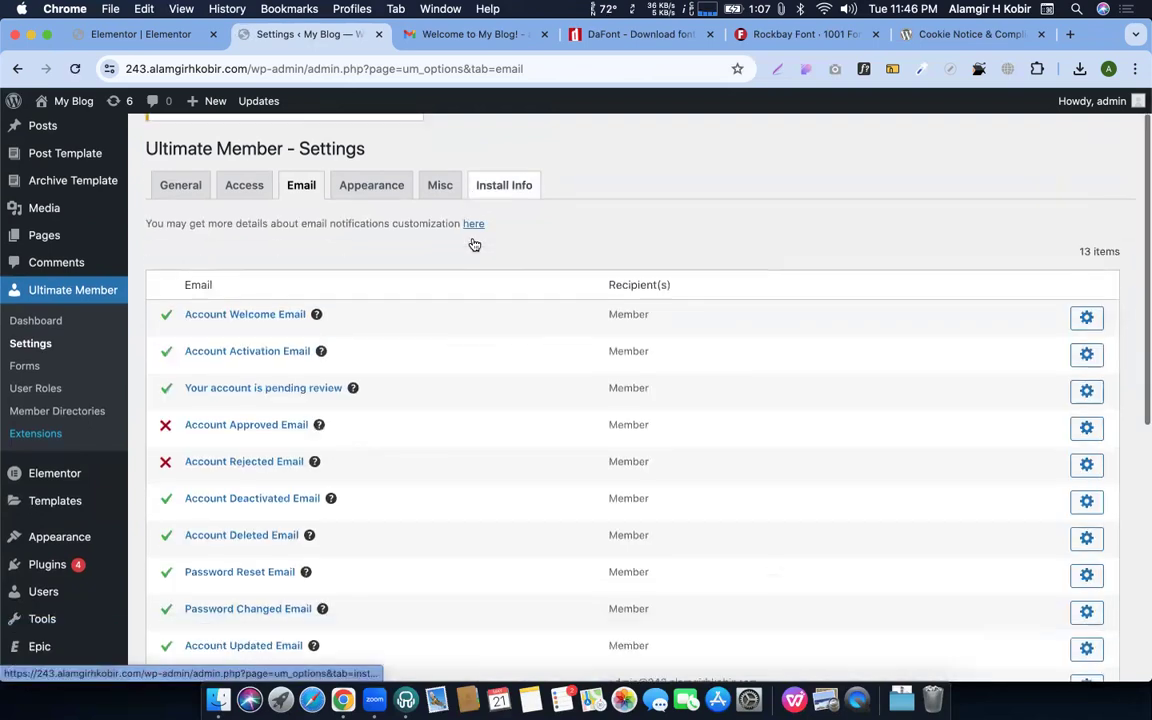
mouse_move(349, 290)
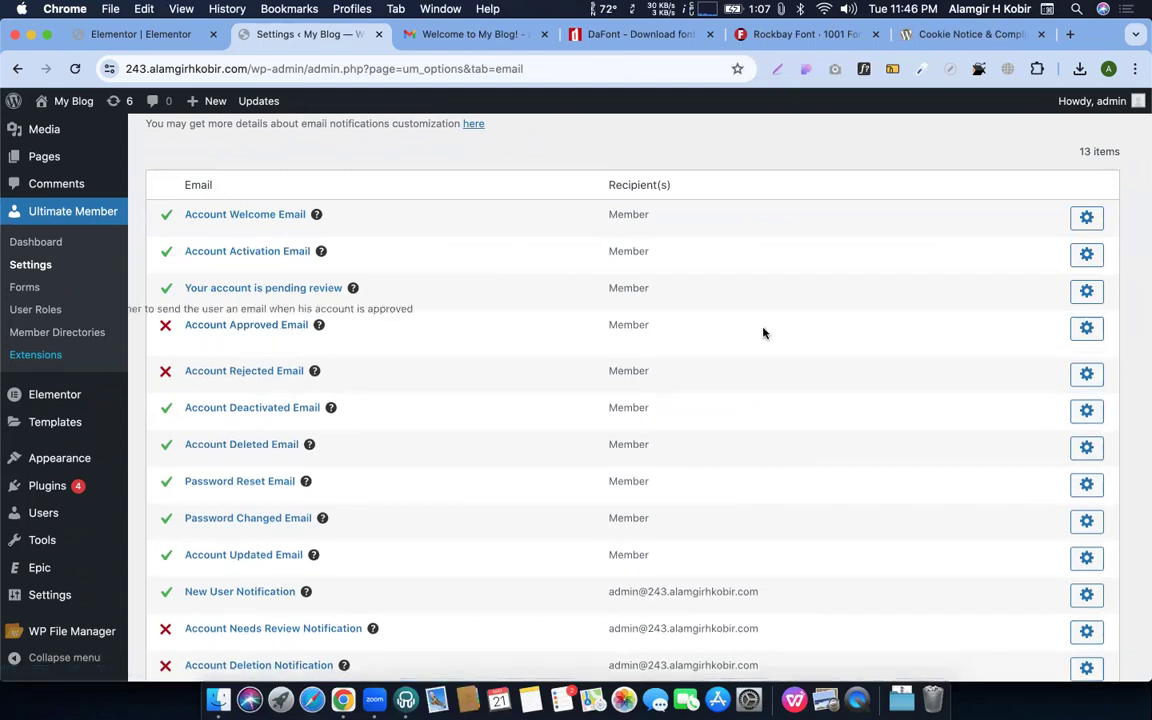
click(1087, 329)
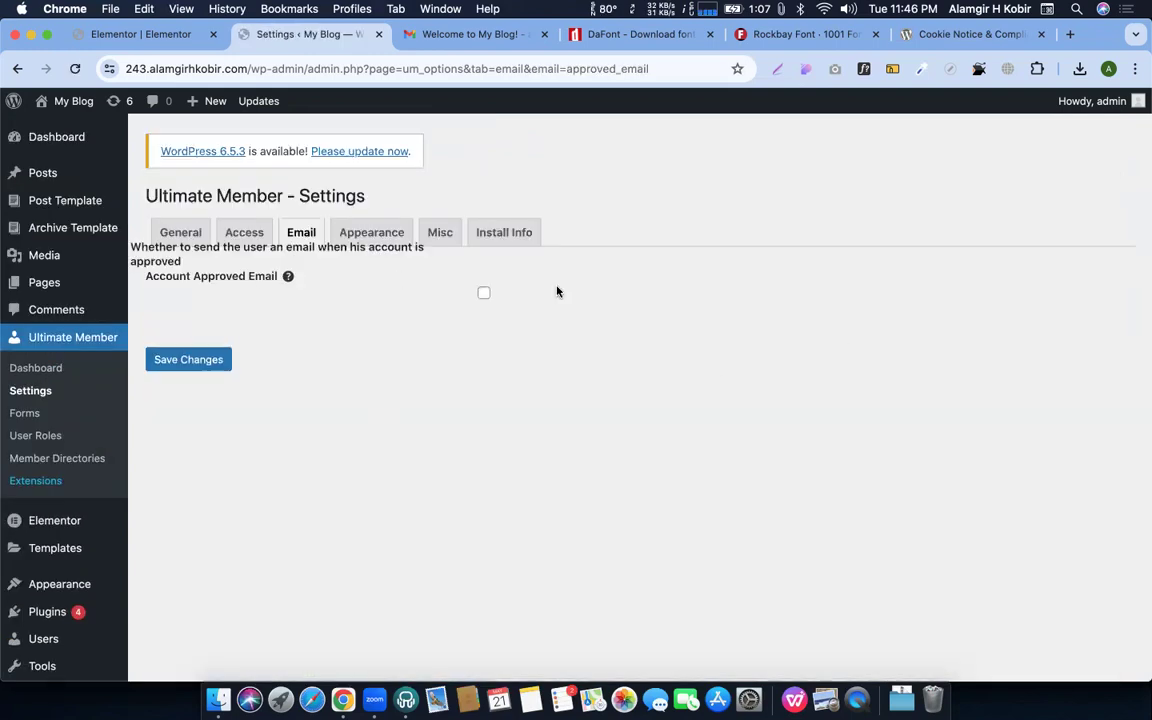
click(296, 232)
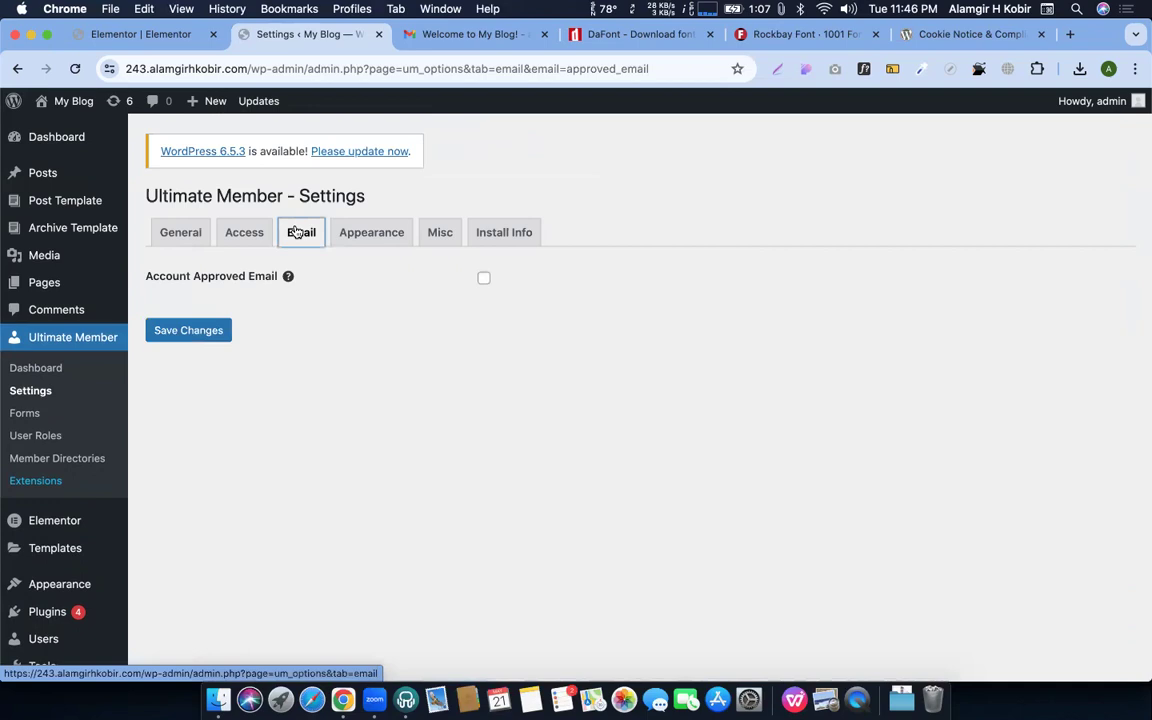
scroll(330, 390, down, 5)
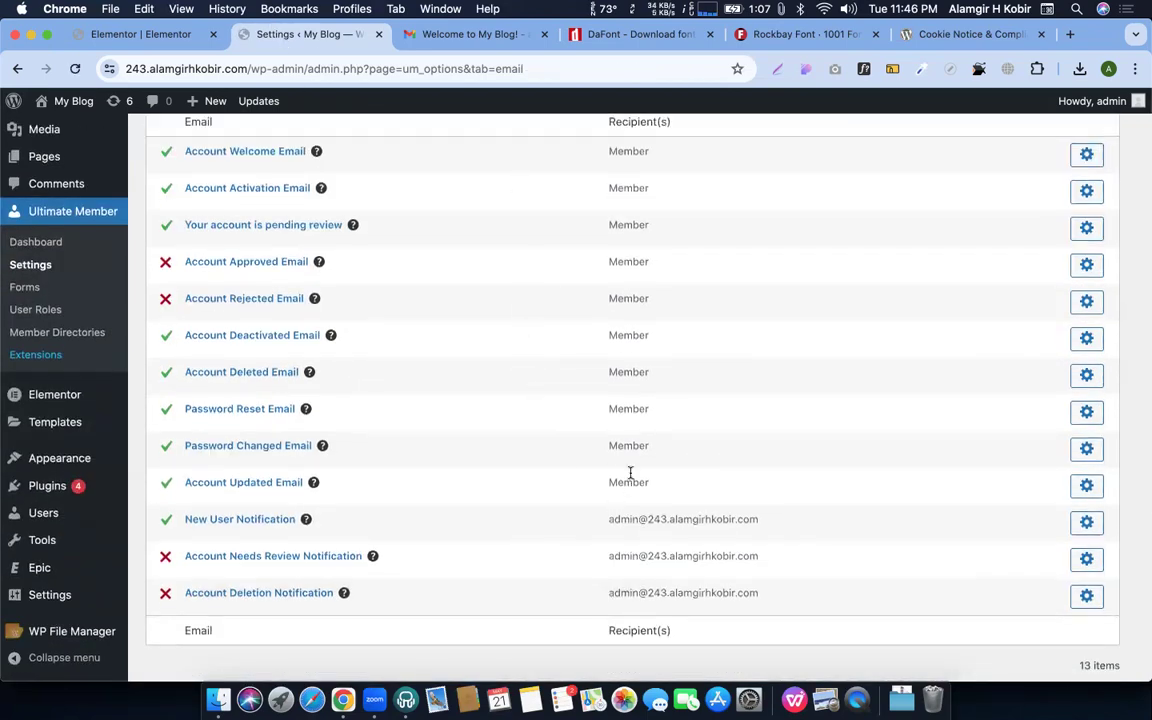
scroll(640, 512, down, 1)
scroll(633, 520, down, 2)
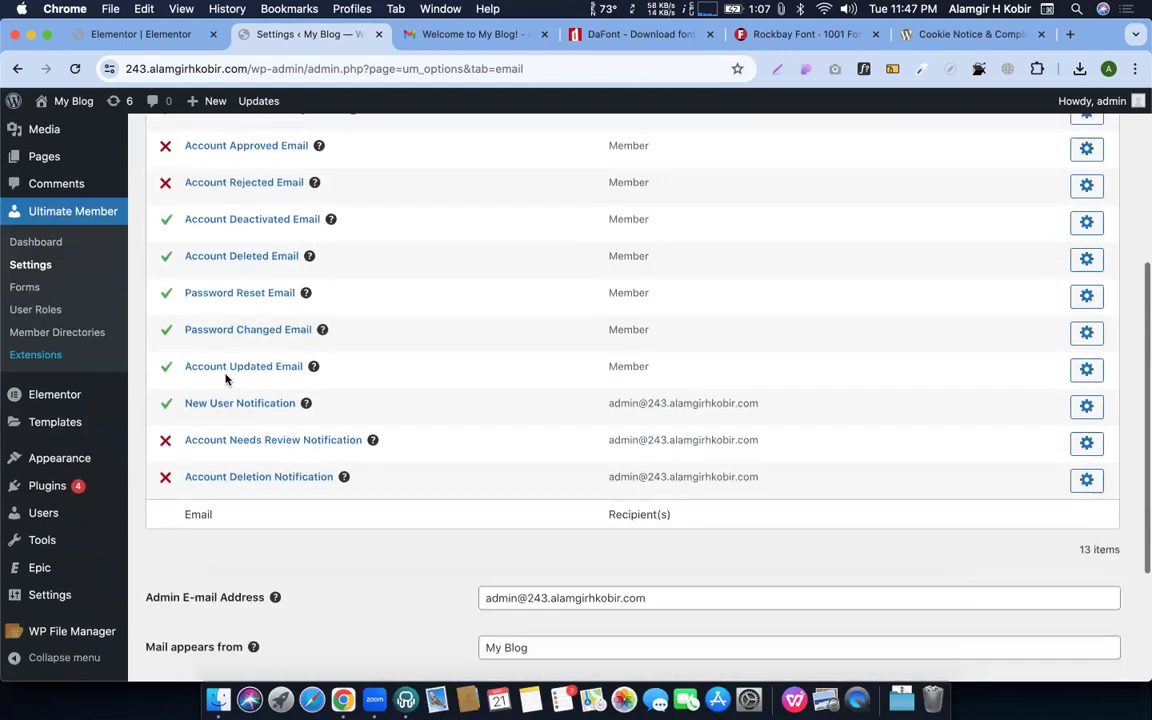
Inspect the recipient addresses for New User, Account Needs Review and Account Deletion notifications
drag(680, 403, 765, 414)
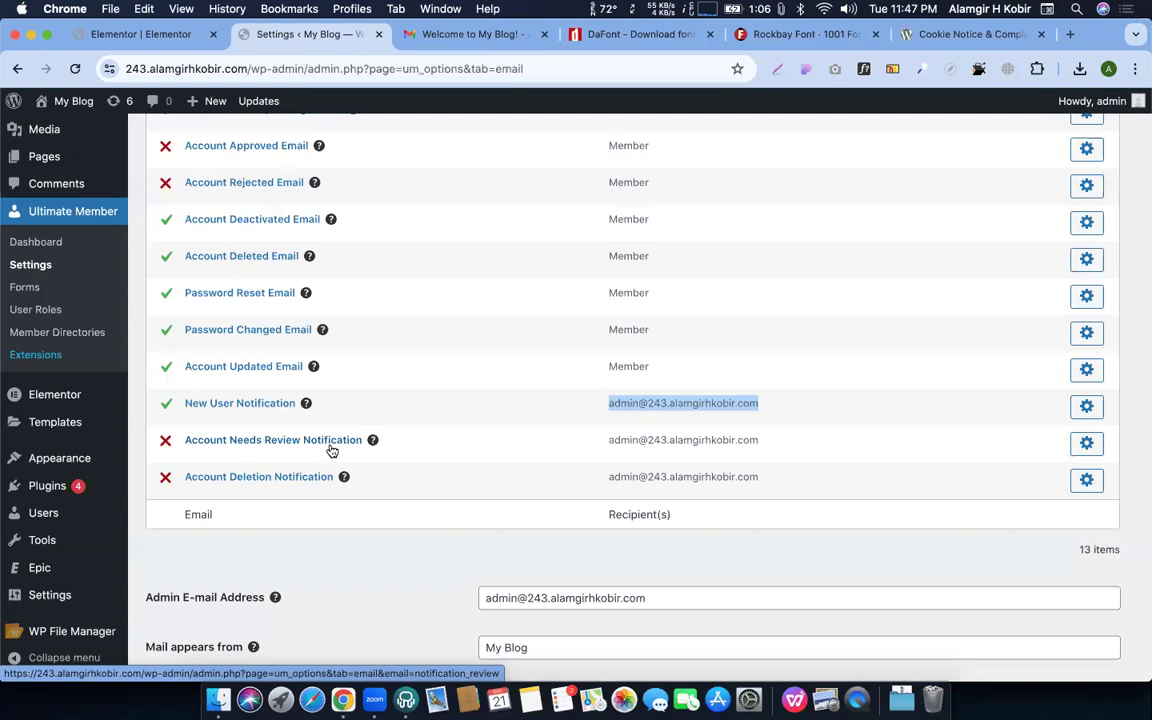
double_click(656, 441)
click(663, 460)
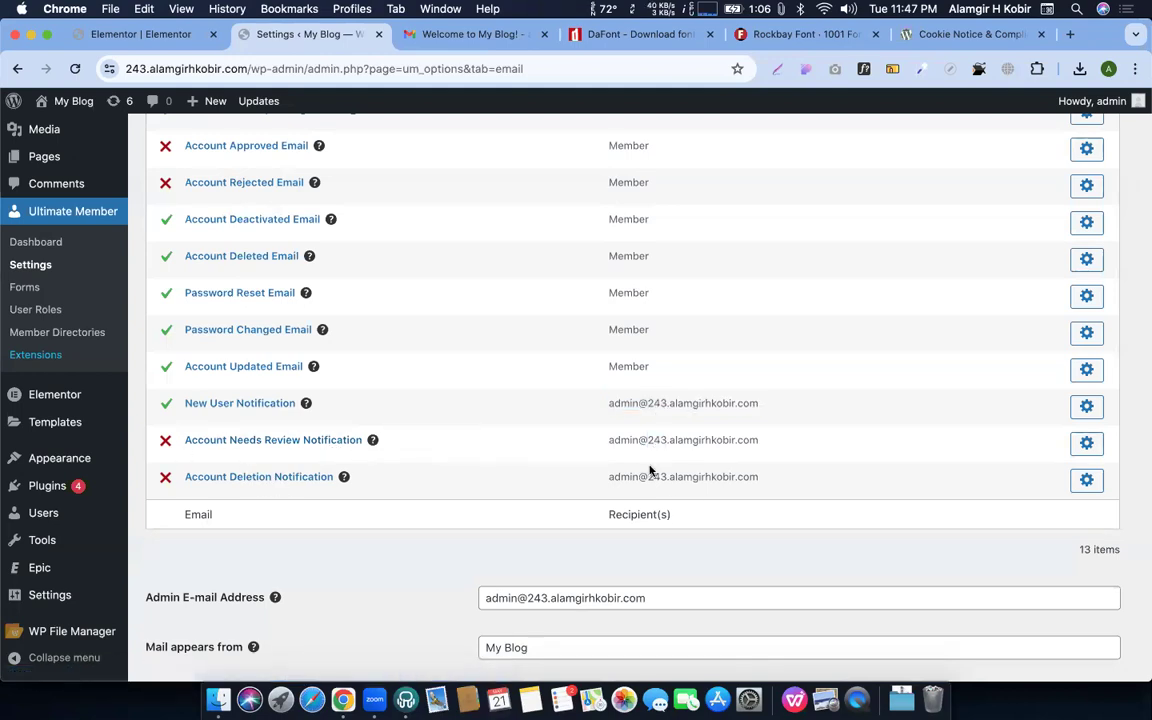
double_click(655, 476)
scroll(652, 465, down, 3)
Replace the Admin E-mail Address with a new e-mail address
click(547, 495)
triple_click(547, 495)
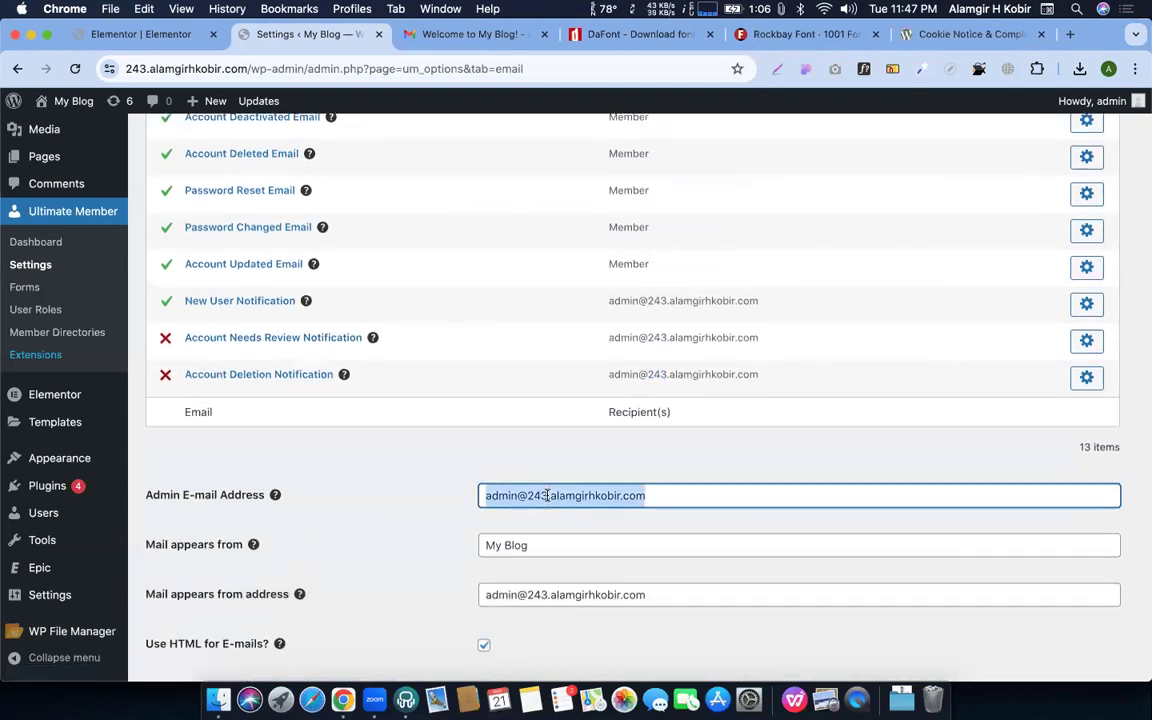
text(bjsdvjwk@guhwdjv)
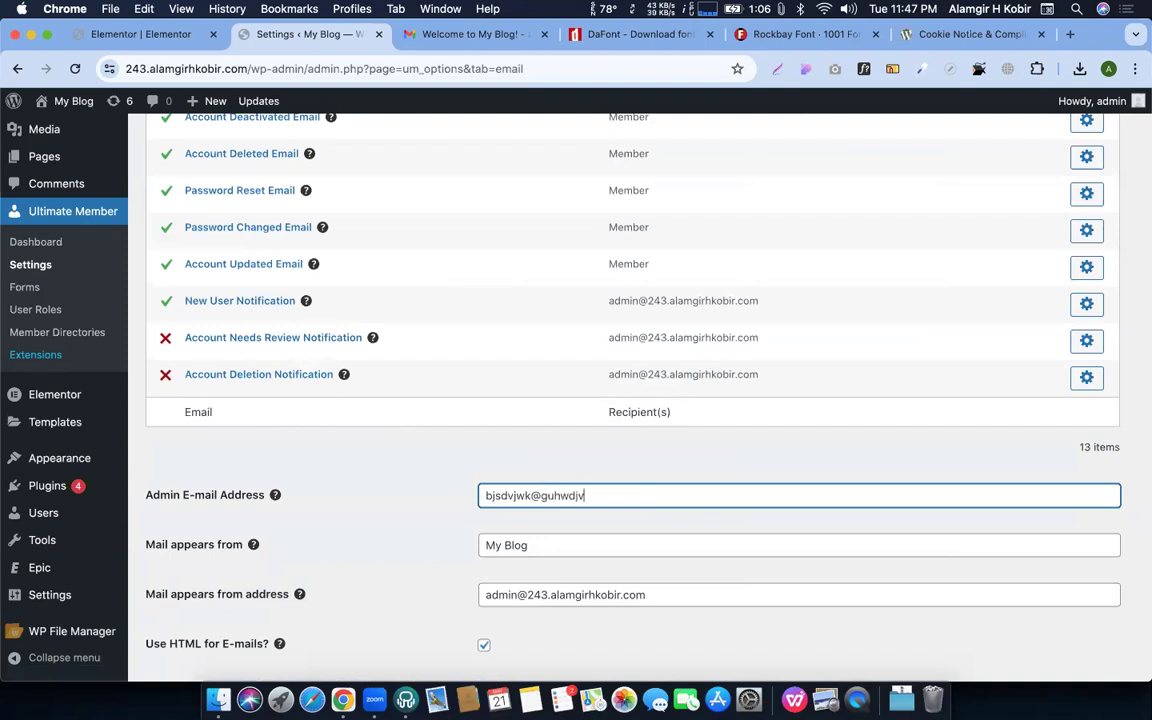
text(/cko)
scroll(569, 497, down, 3)
Check the 'My Blog' sender name and sender e-mail, then save the email settings
double_click(507, 448)
click(507, 448)
triple_click(506, 449)
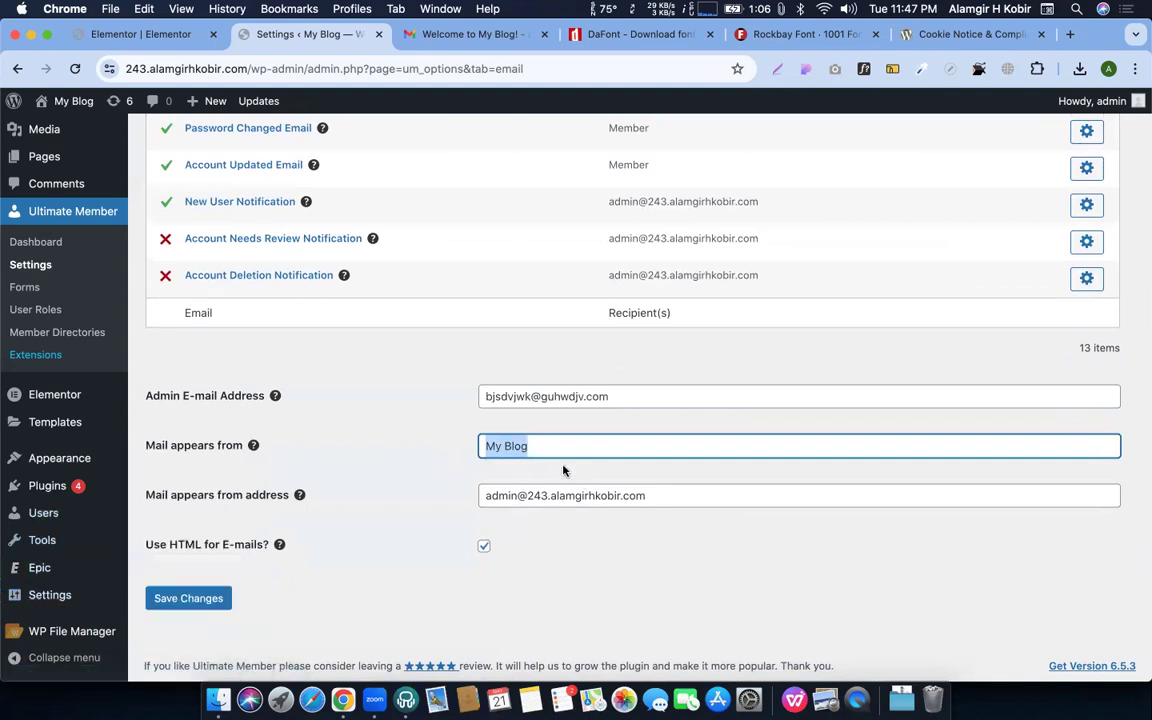
triple_click(571, 487)
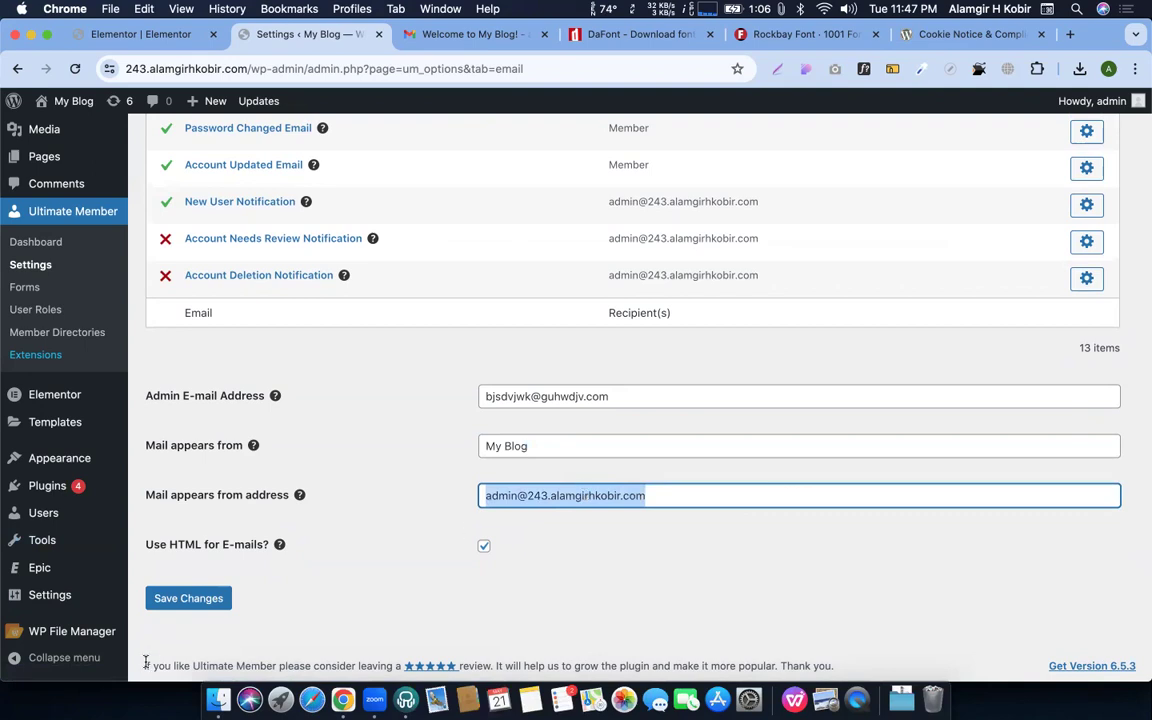
click(215, 597)
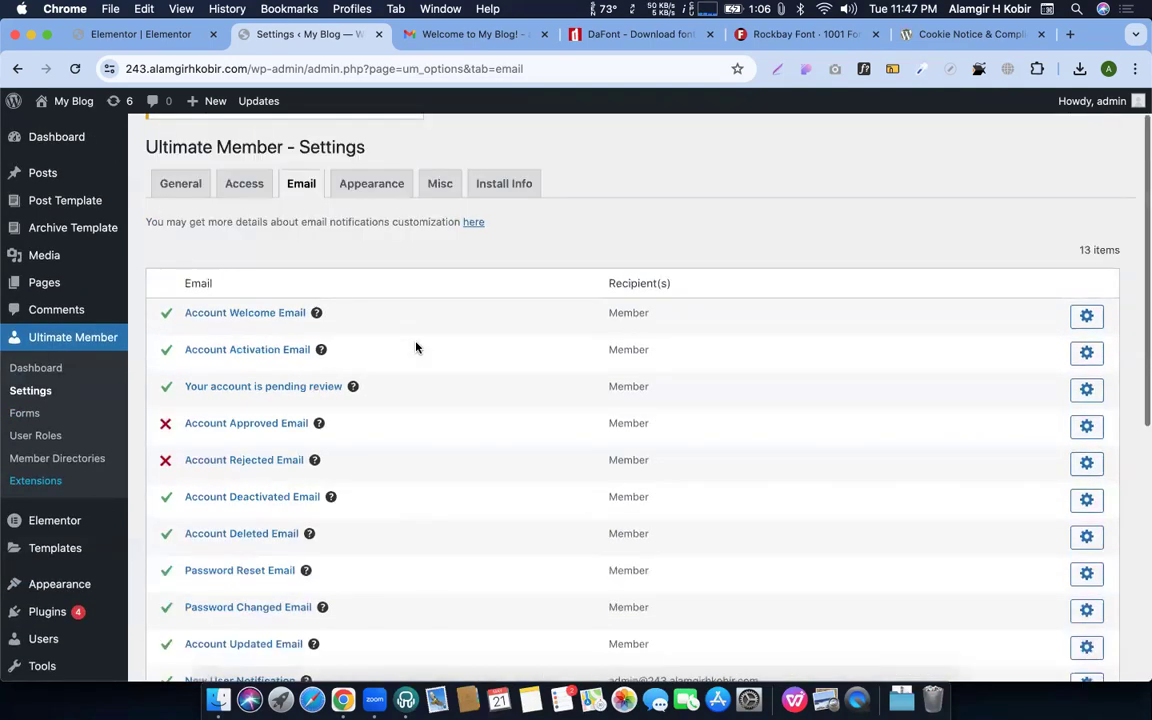
scroll(416, 347, down, 5)
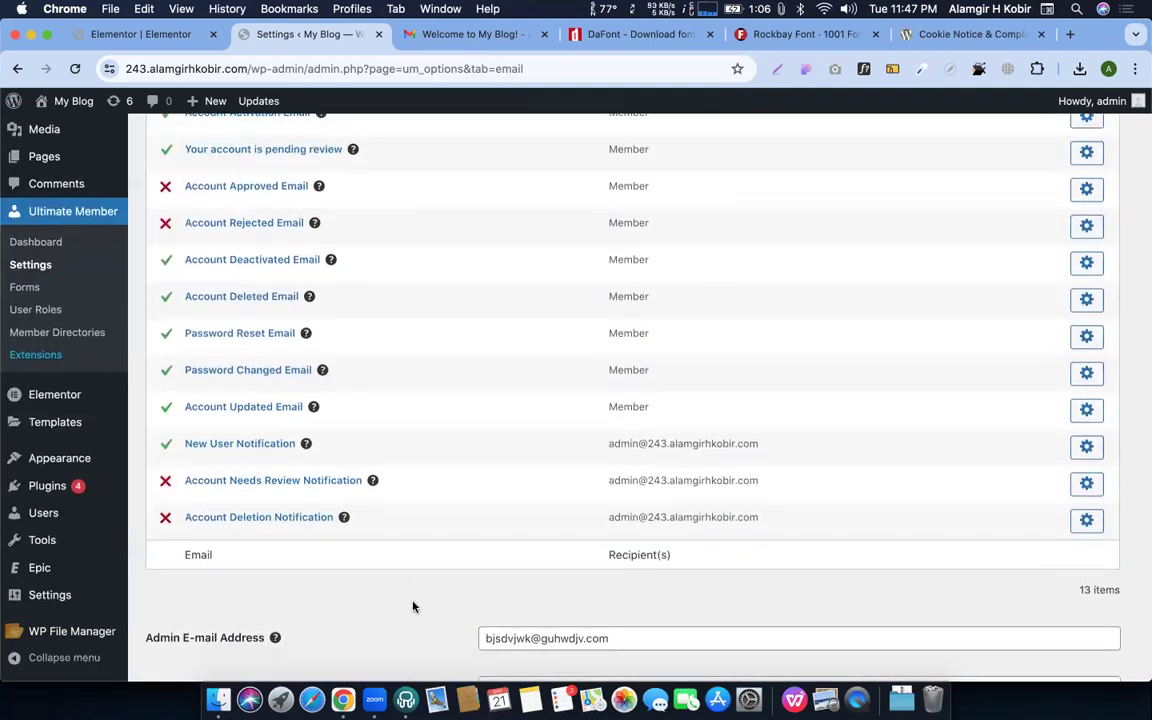
scroll(410, 609, up, 1)
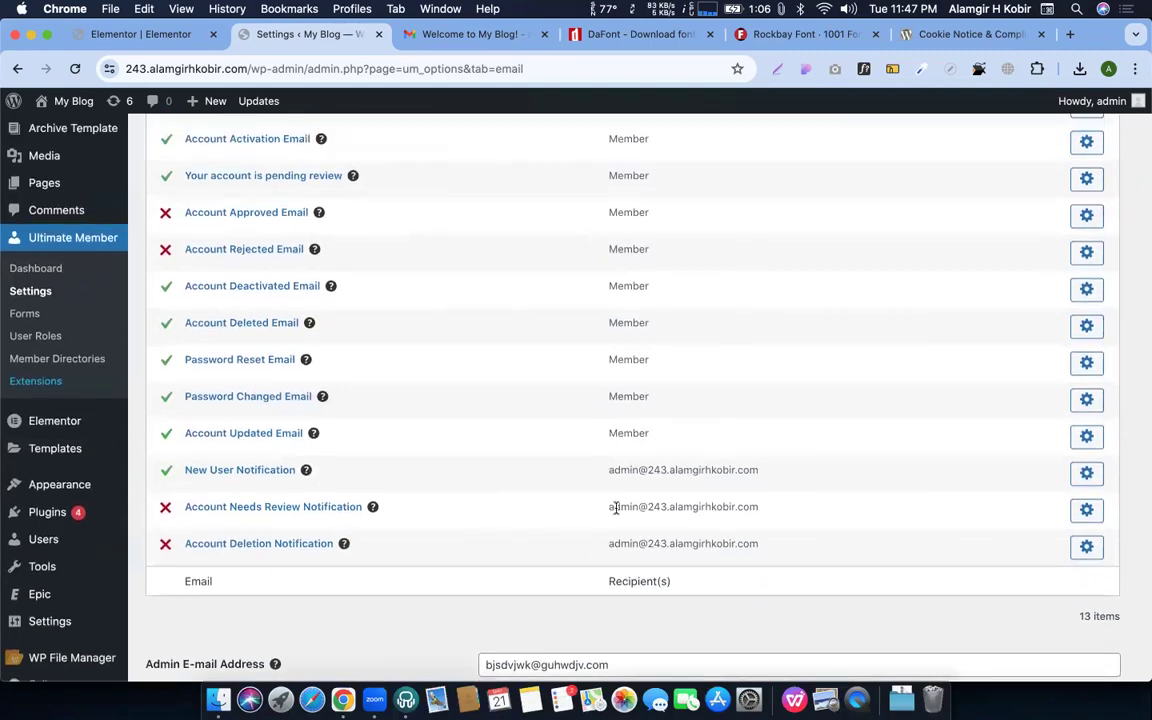
scroll(570, 500, up, 3)
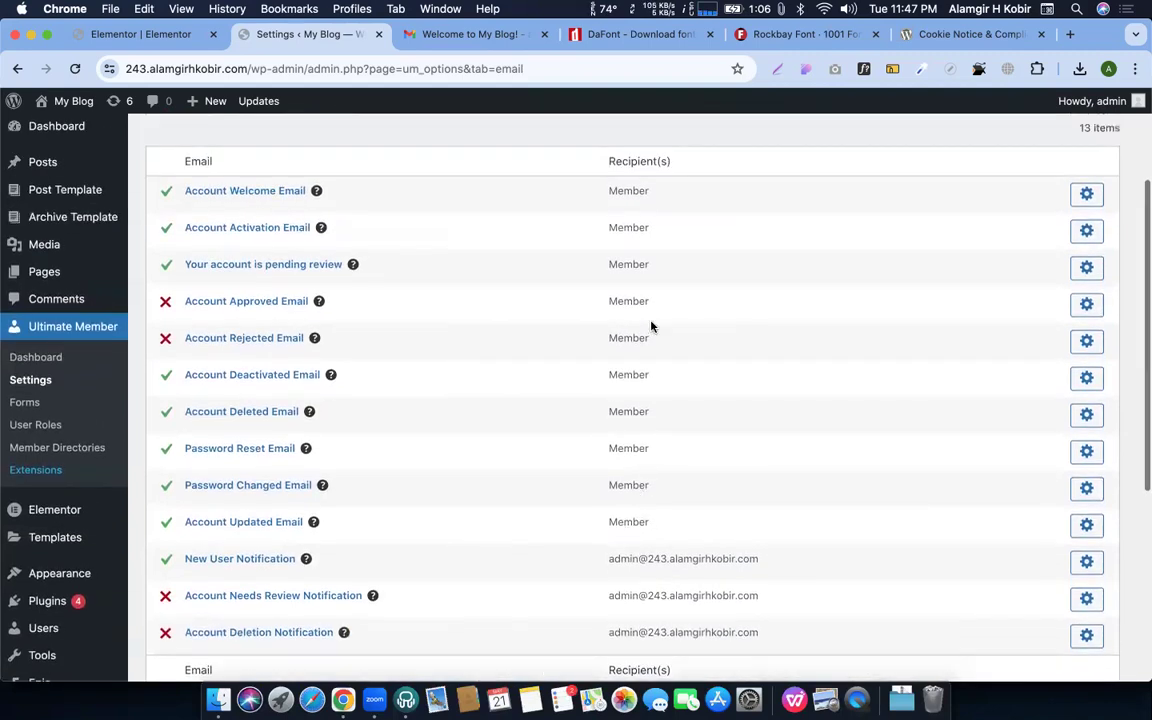
scroll(639, 208, up, 6)
click(368, 236)
Confirm leaving the email page and keep the profile template on Default Template
click(688, 249)
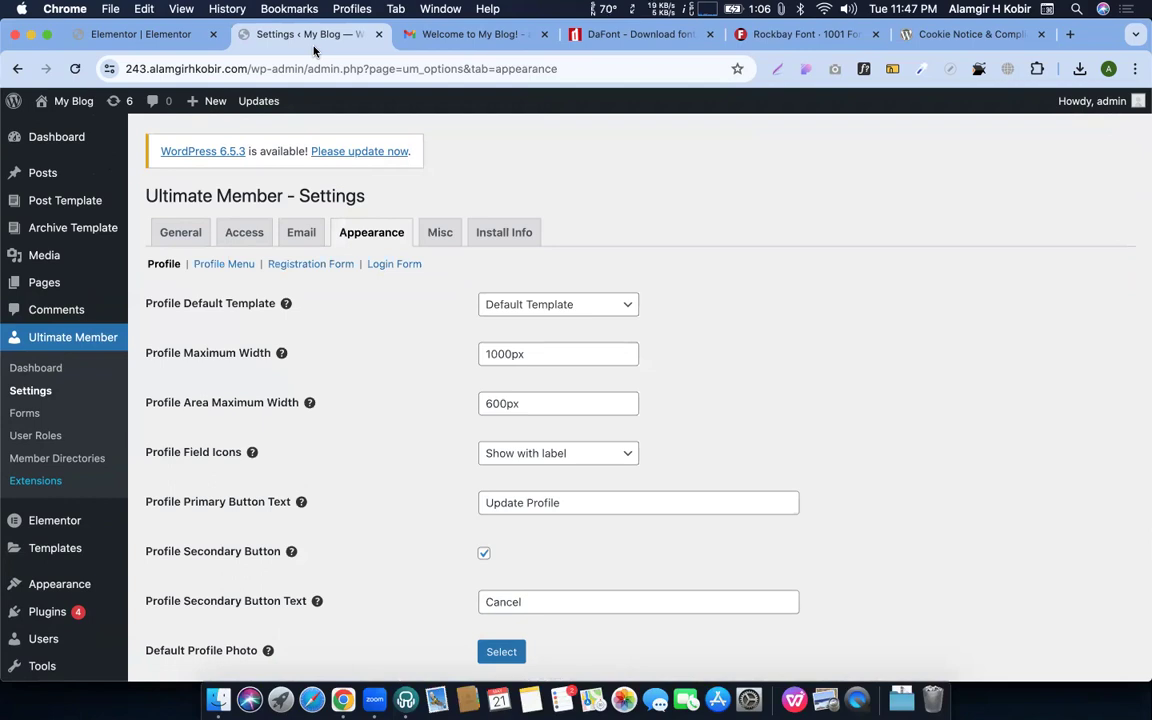
click(555, 304)
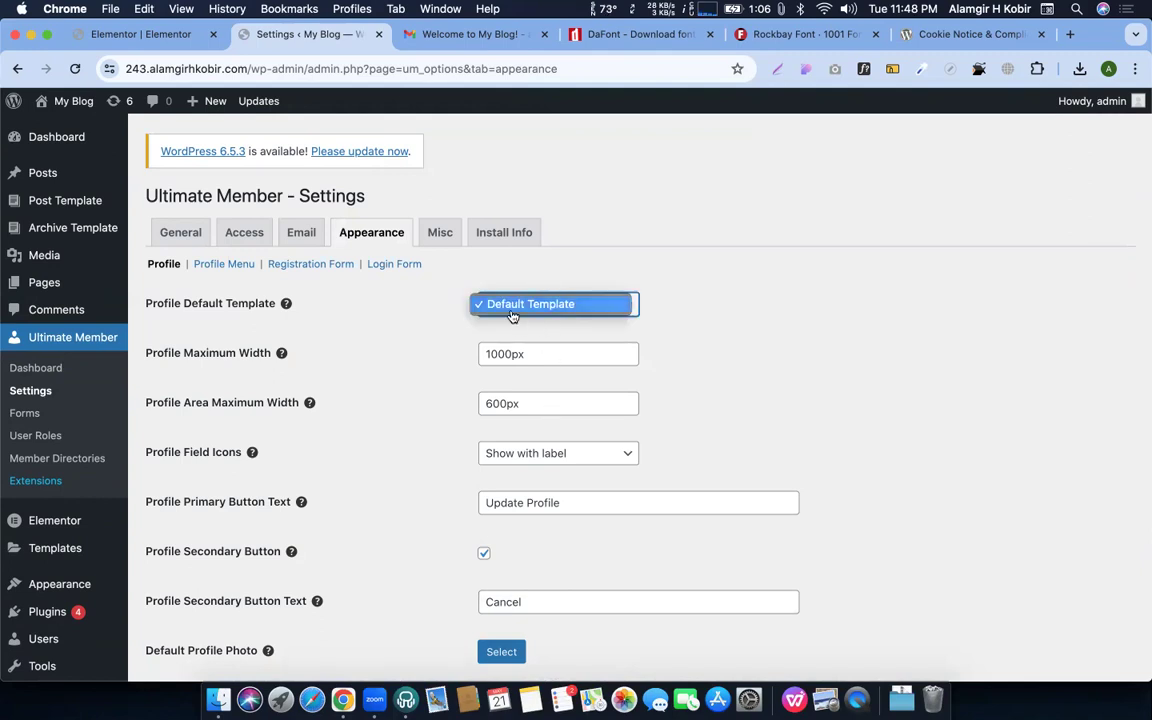
click(512, 314)
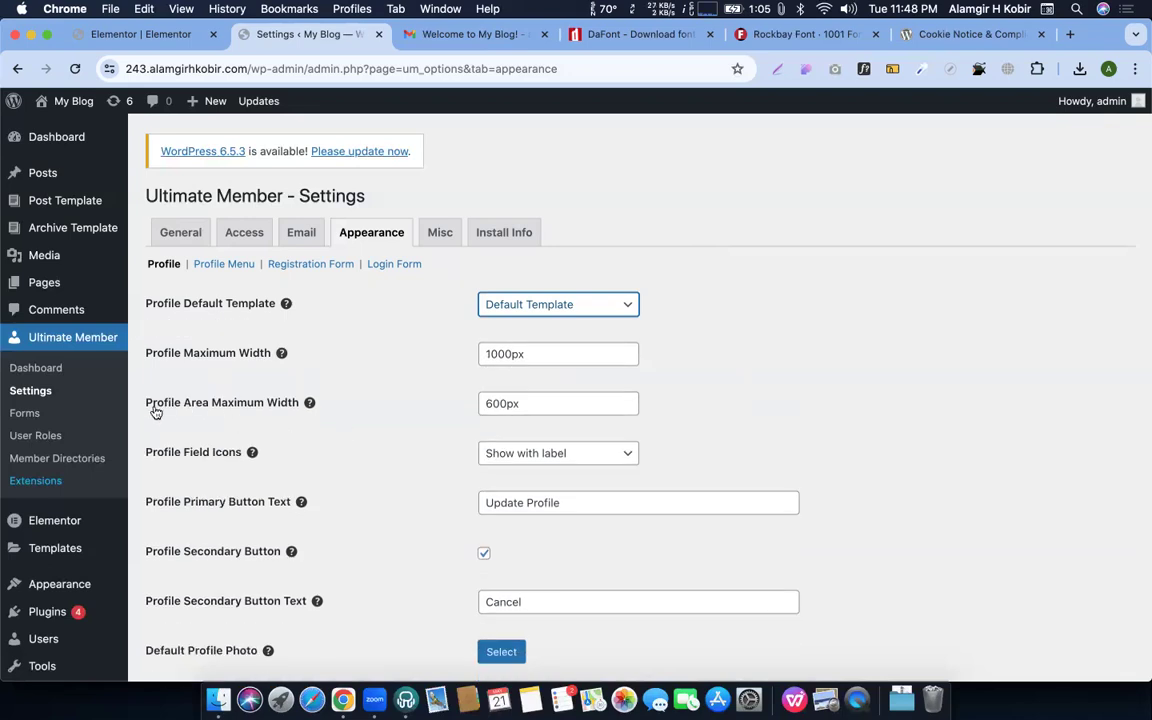
scroll(190, 540, down, 2)
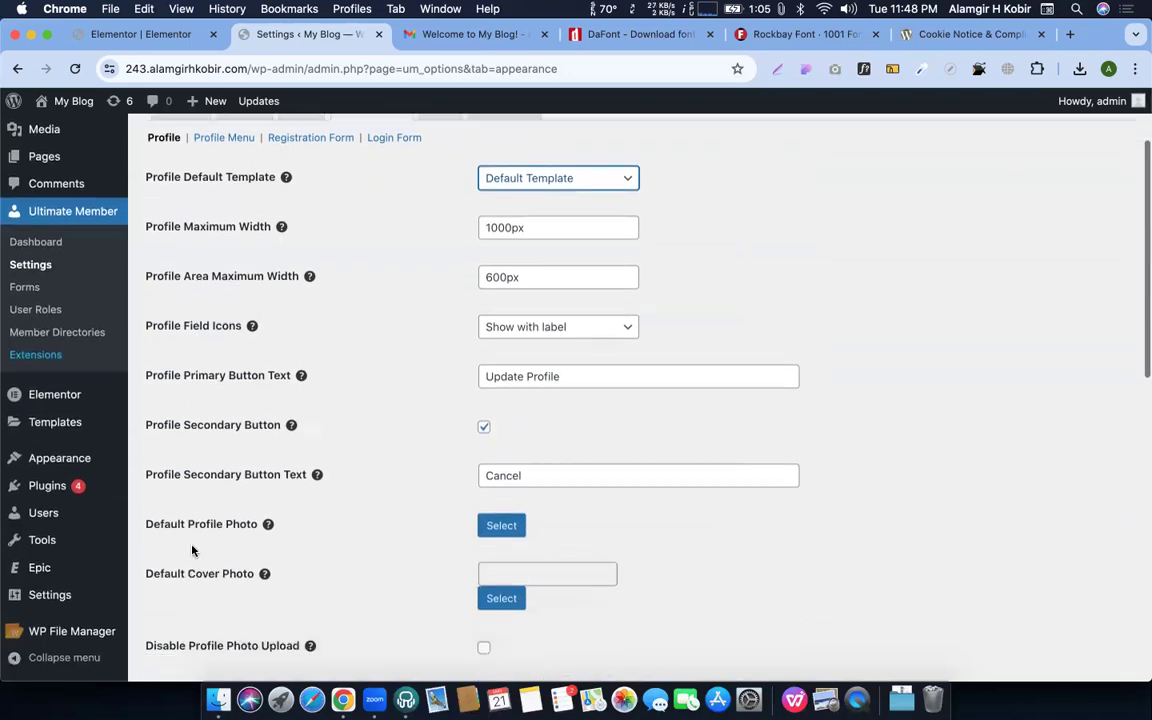
scroll(195, 545, down, 5)
scroll(195, 545, up, 7)
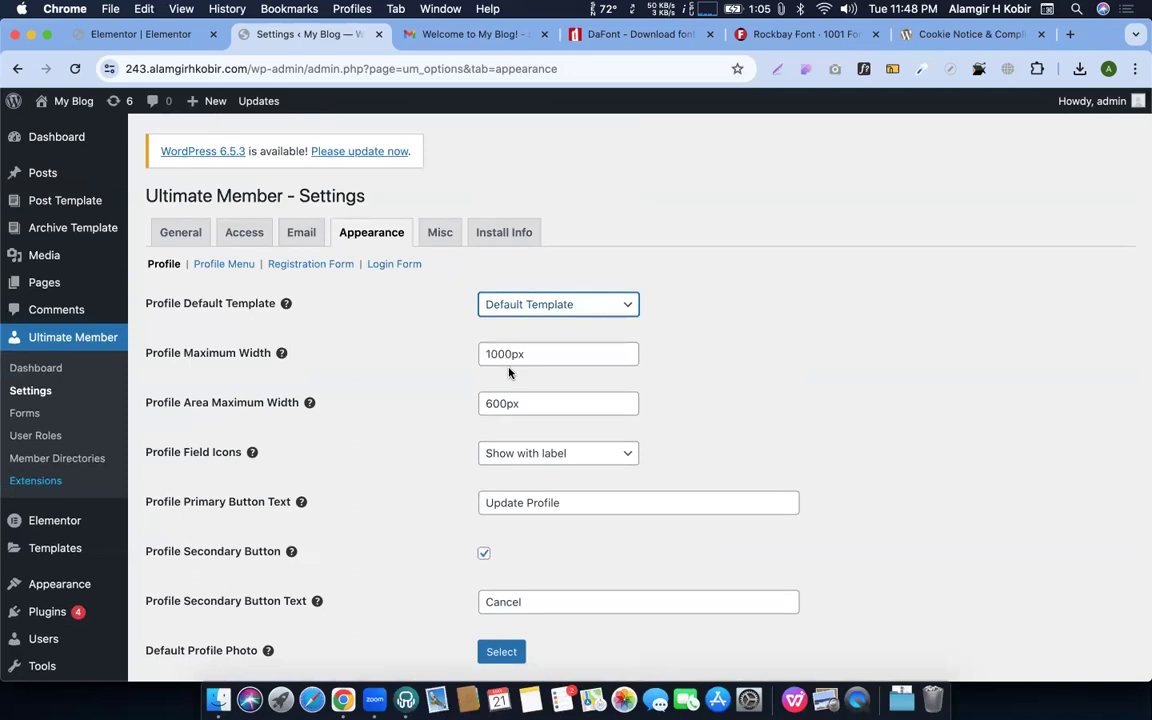
key(ctrl+Up)
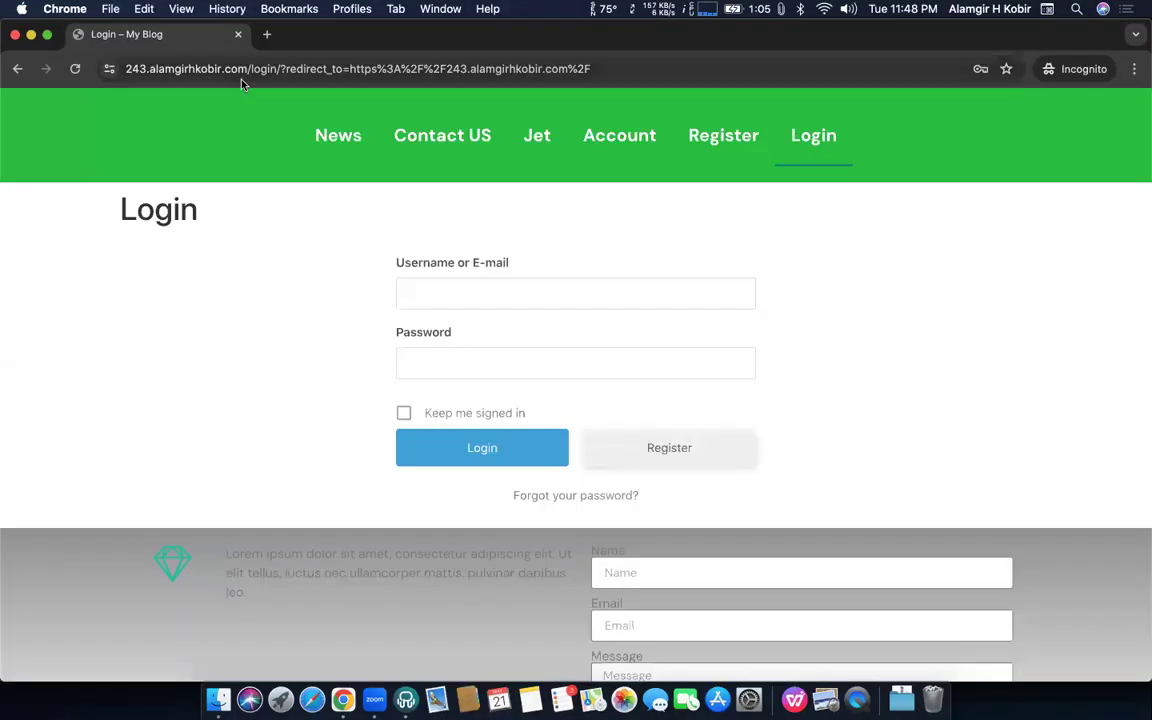
Log in as the test member with their username and password, then open their Account and profile pages
click(461, 292)
click(347, 321)
click(429, 295)
text(Alamgir)
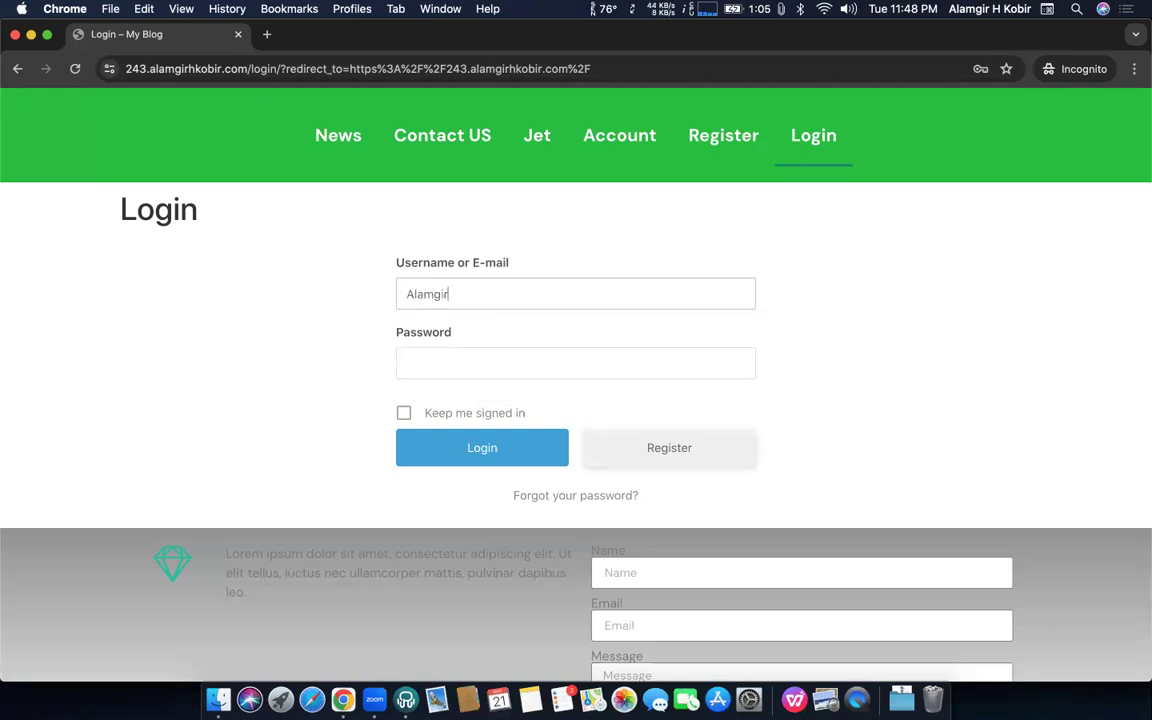
key(Tab)
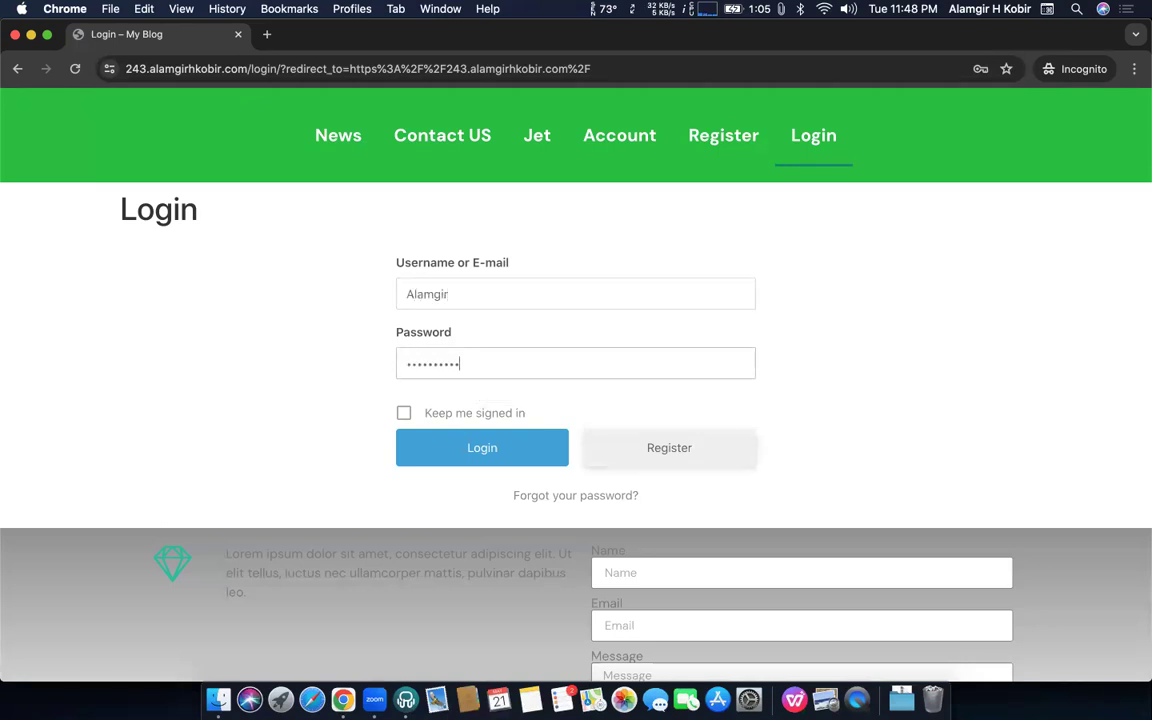
key(Return)
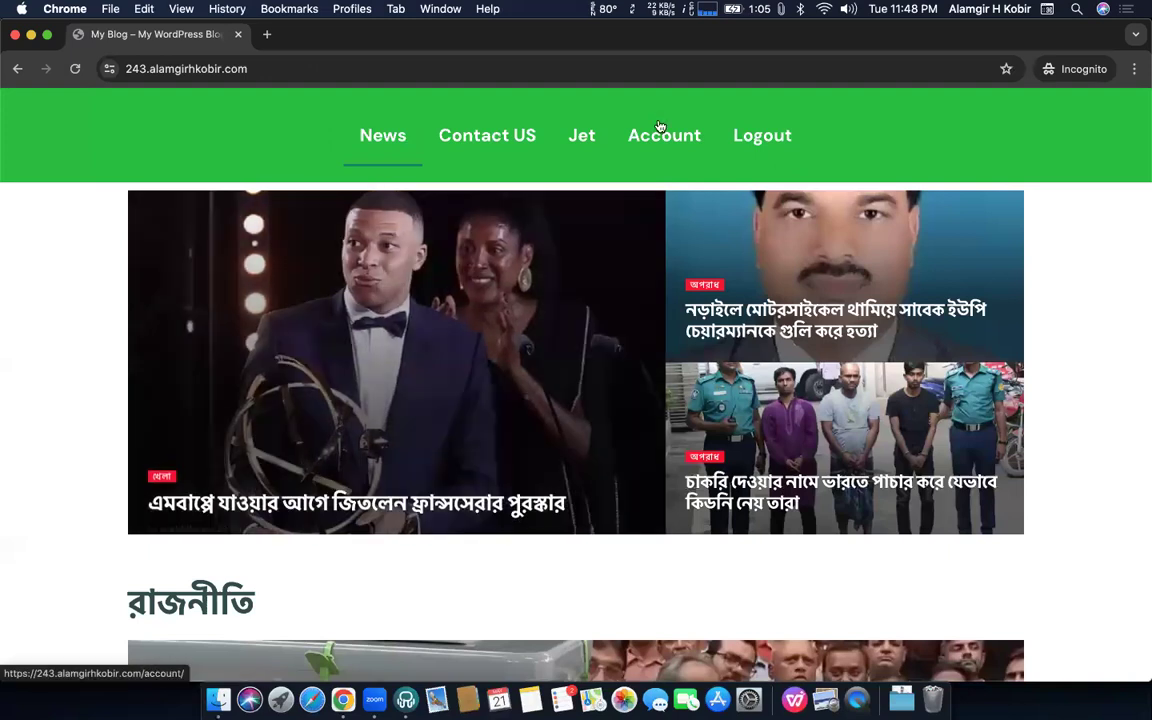
click(665, 140)
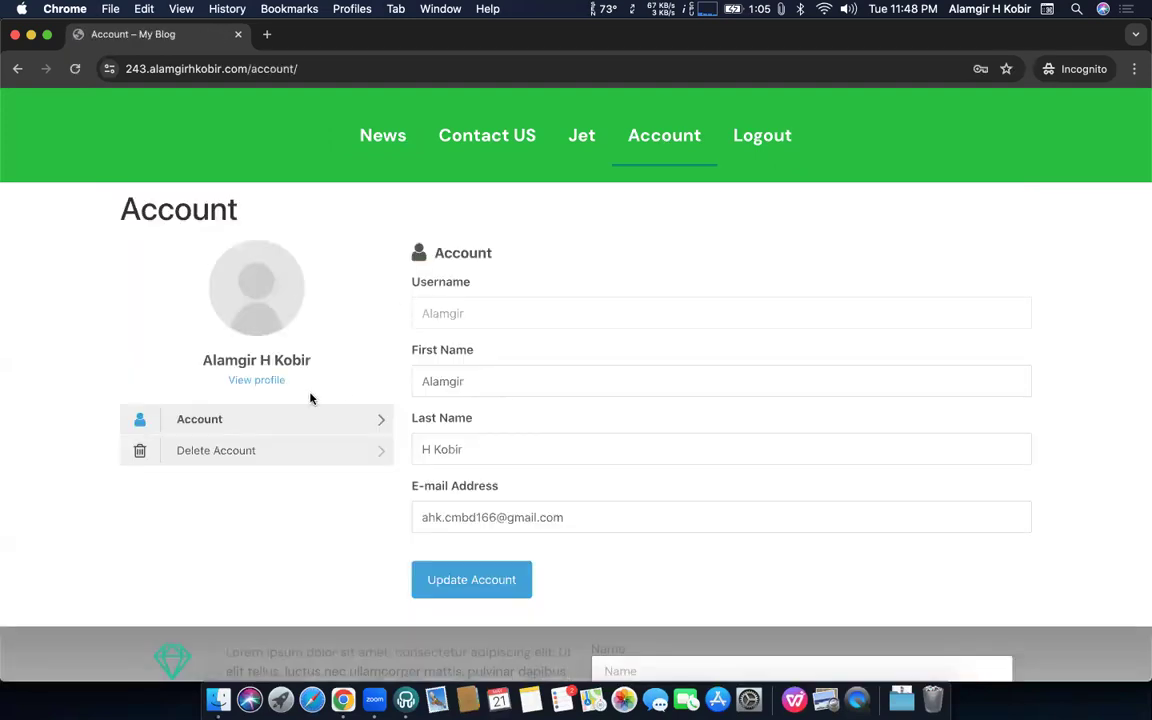
click(256, 381)
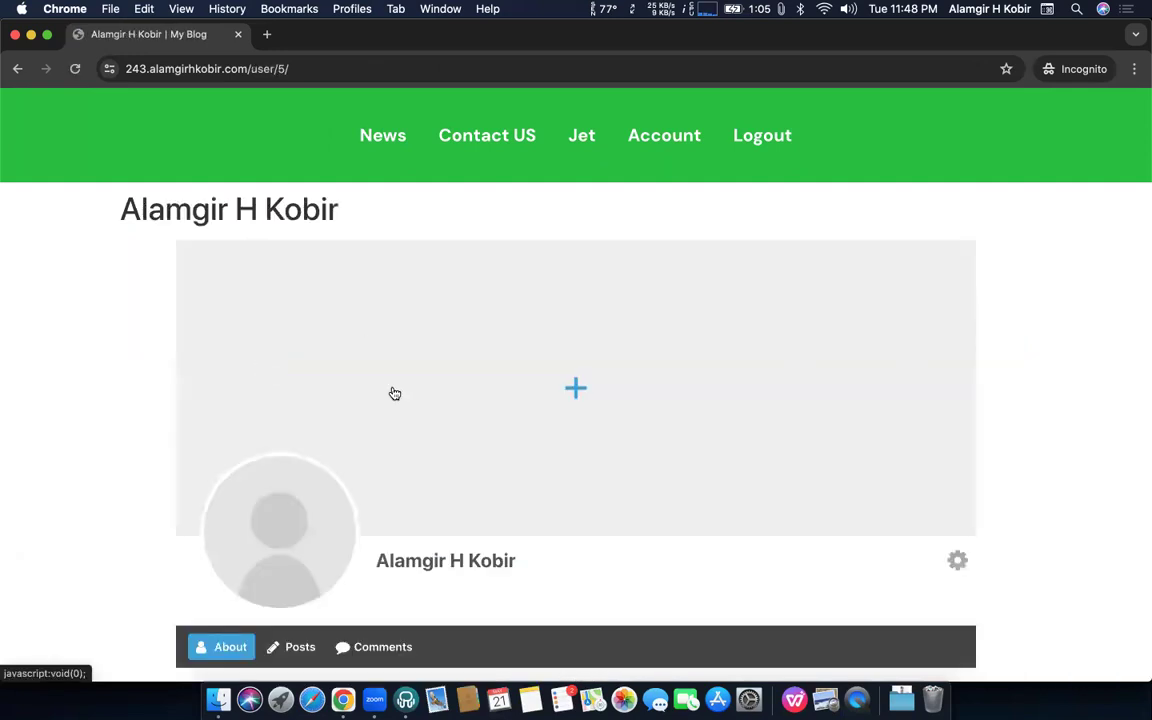
Check the Profile Maximum Width value in the plugin settings window, then return to the profile page
scroll(509, 393, down, 5)
scroll(509, 393, up, 5)
key(ctrl+Up)
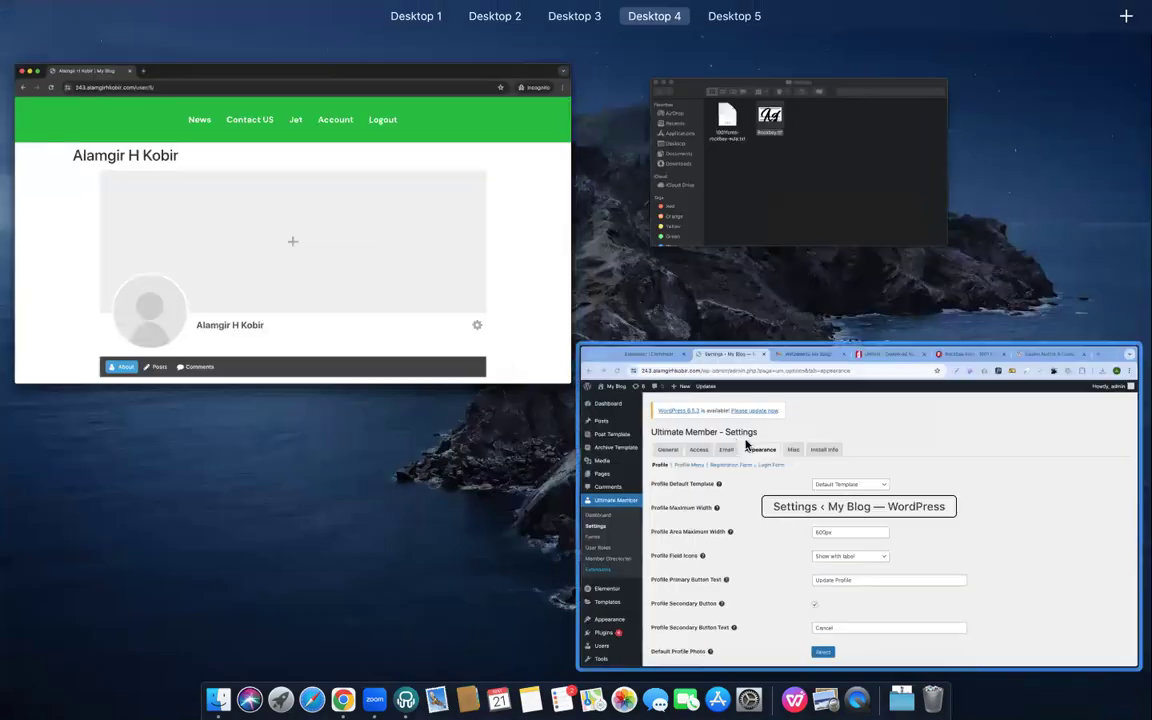
click(745, 445)
key(Tab)
key(ctrl+Up)
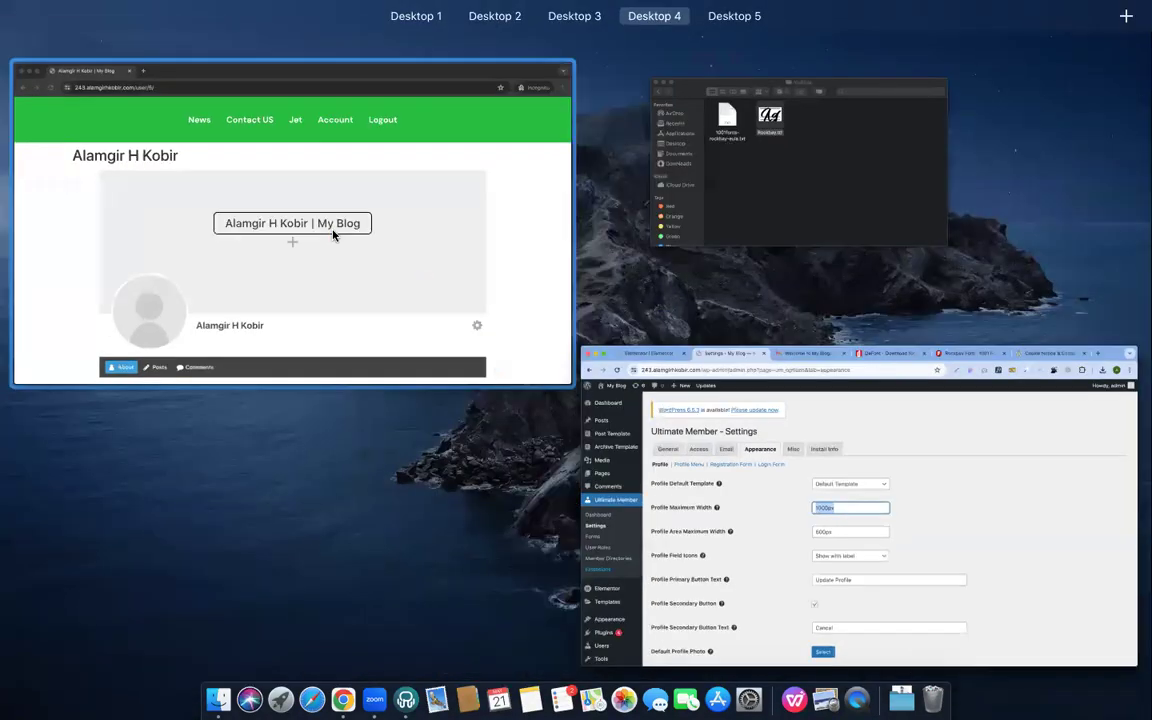
click(333, 234)
Choose Upload photo from the avatar's options to bring up the file picker
click(303, 530)
click(285, 606)
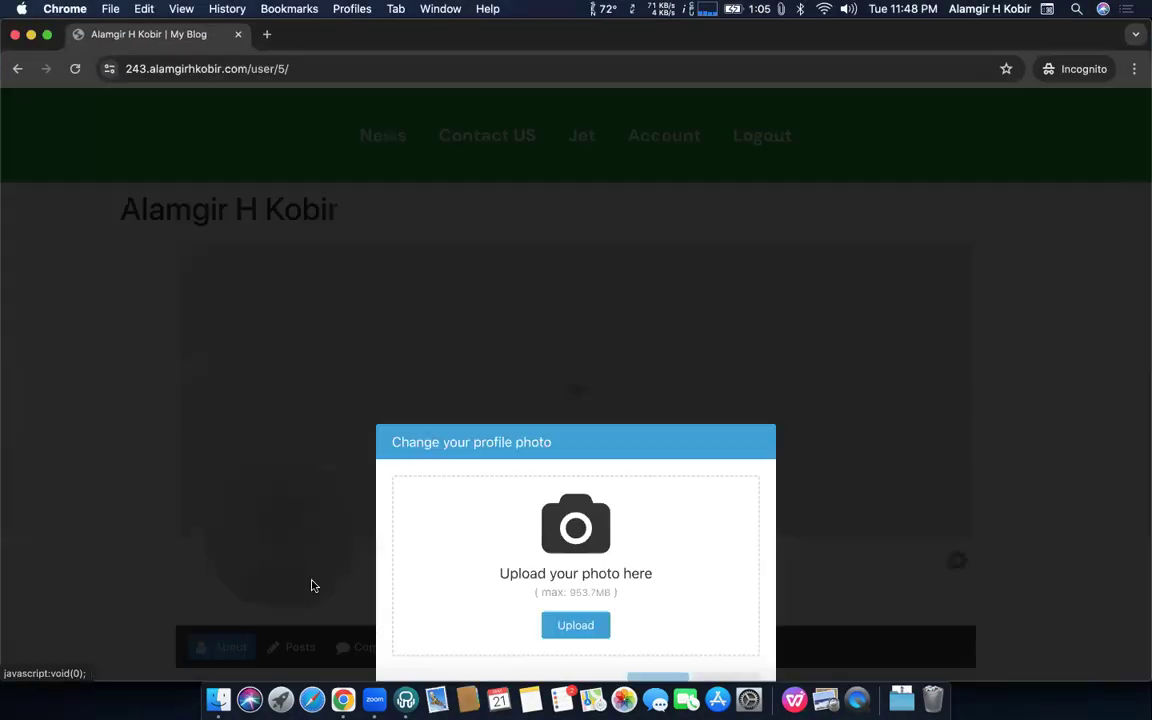
click(589, 440)
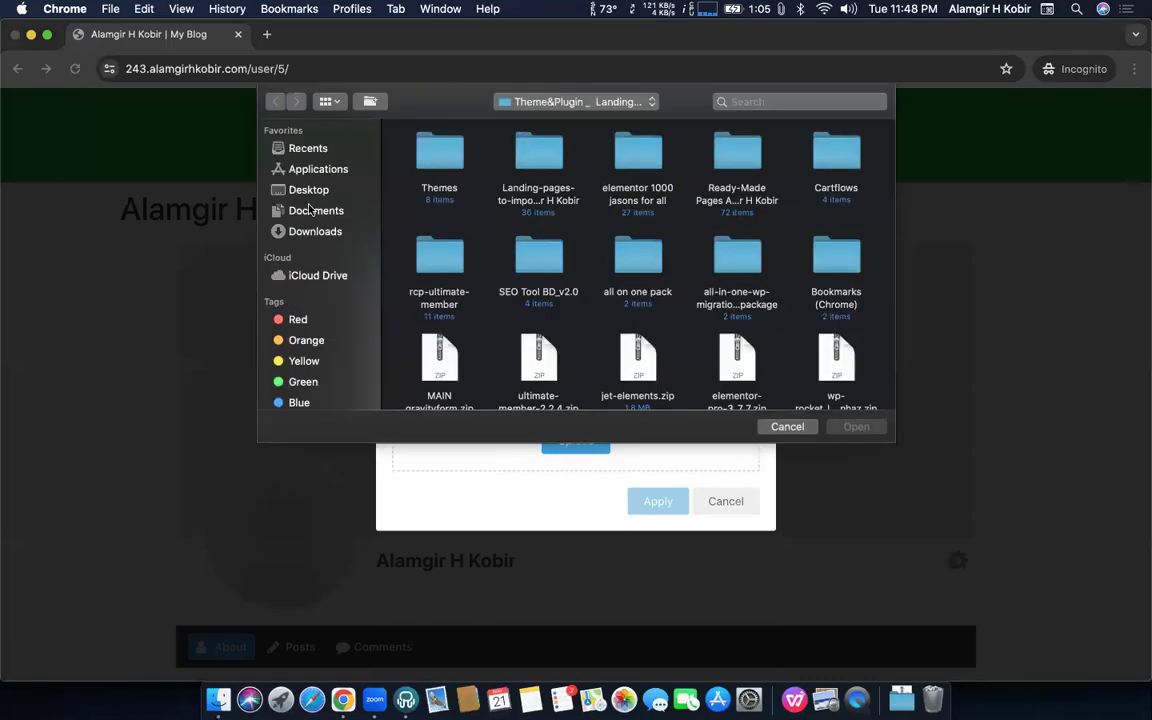
Search the Documents, Downloads, Desktop and rockbay folders for the photo
click(312, 210)
click(304, 233)
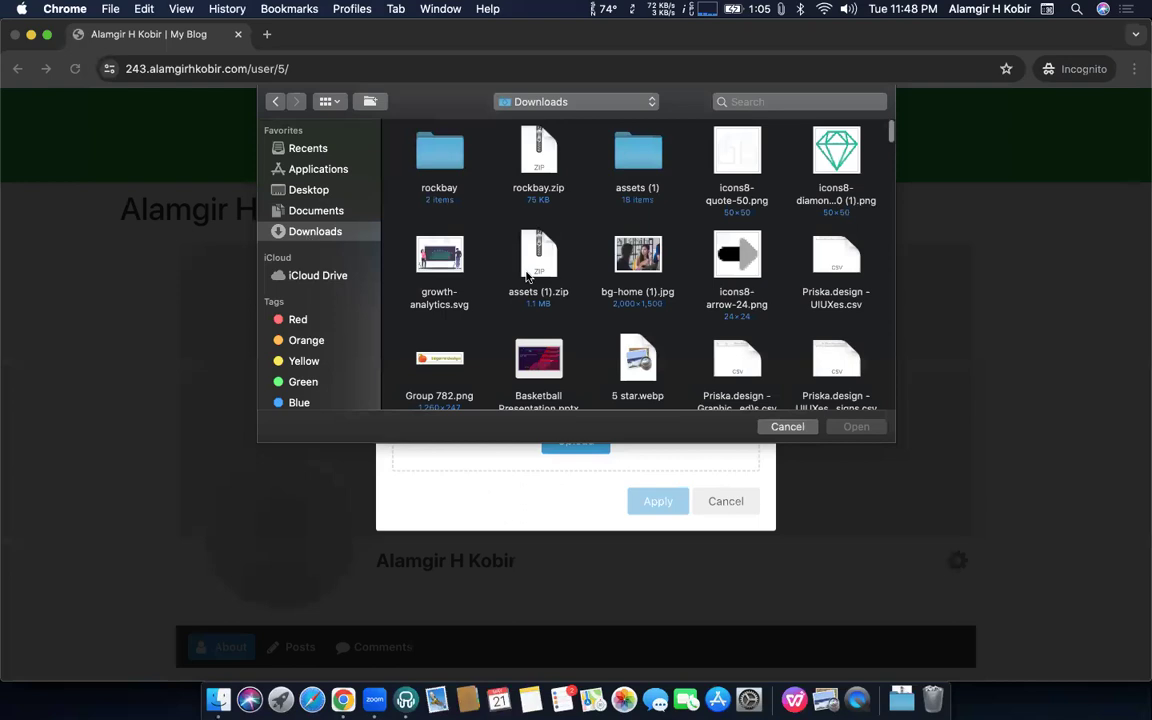
scroll(527, 276, down, 10)
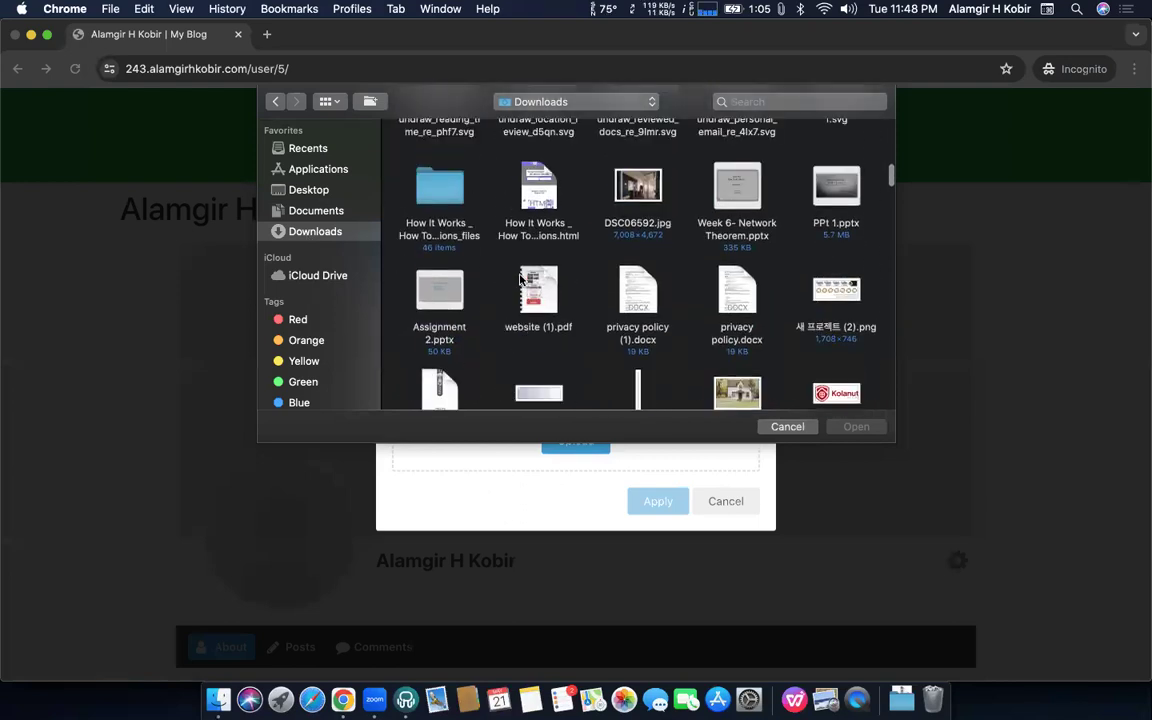
scroll(527, 277, up, 10)
key(a)
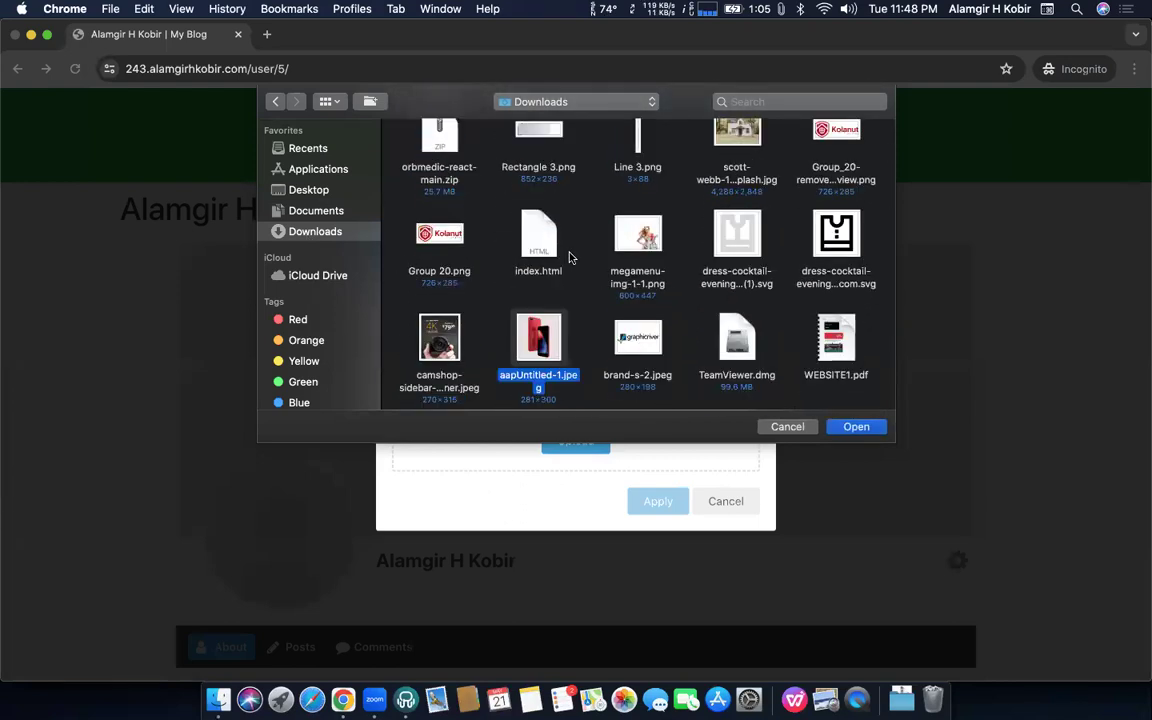
click(298, 186)
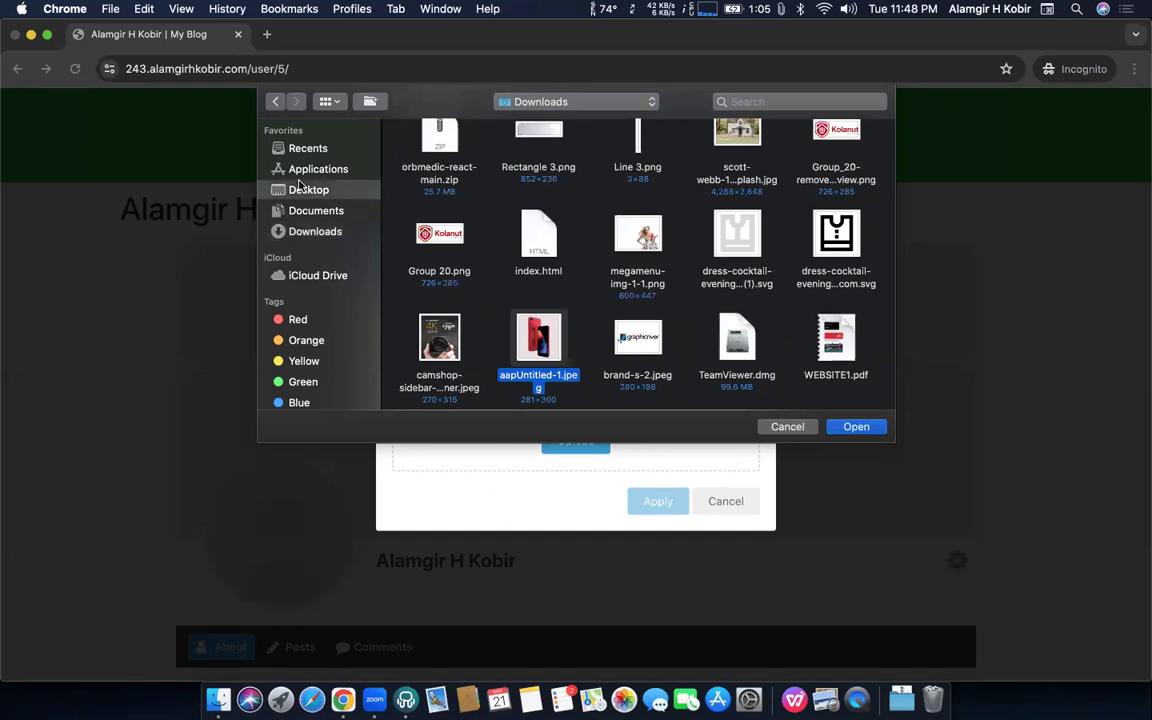
key(f)
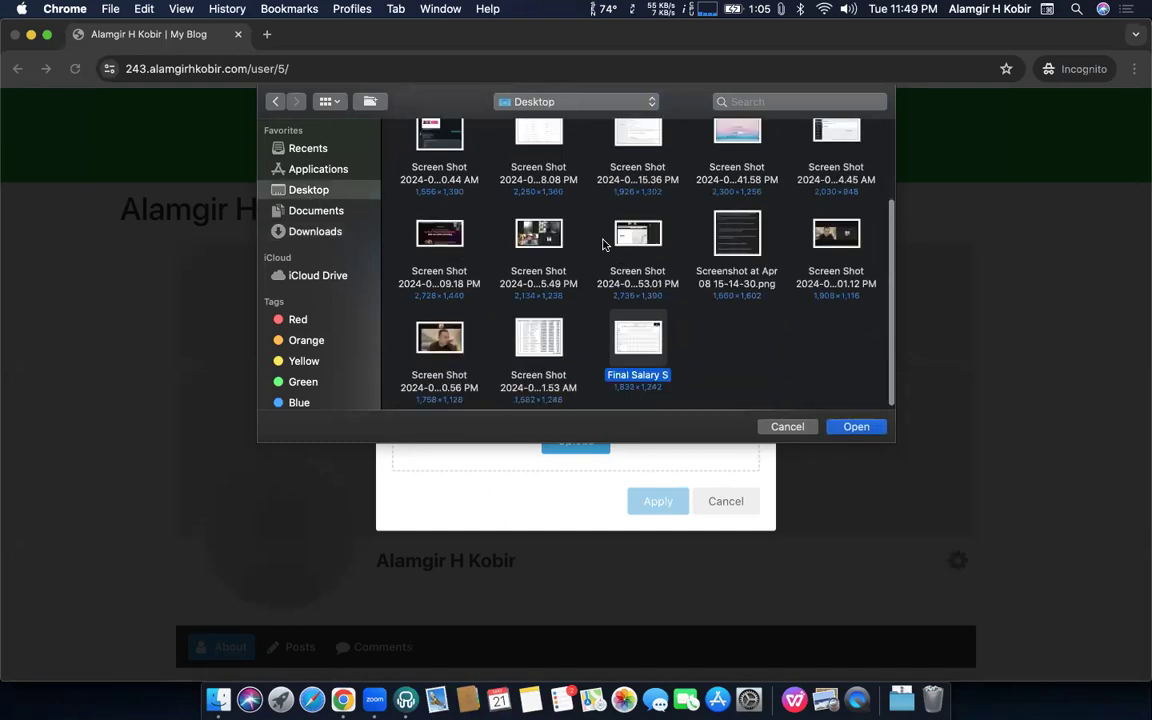
click(325, 232)
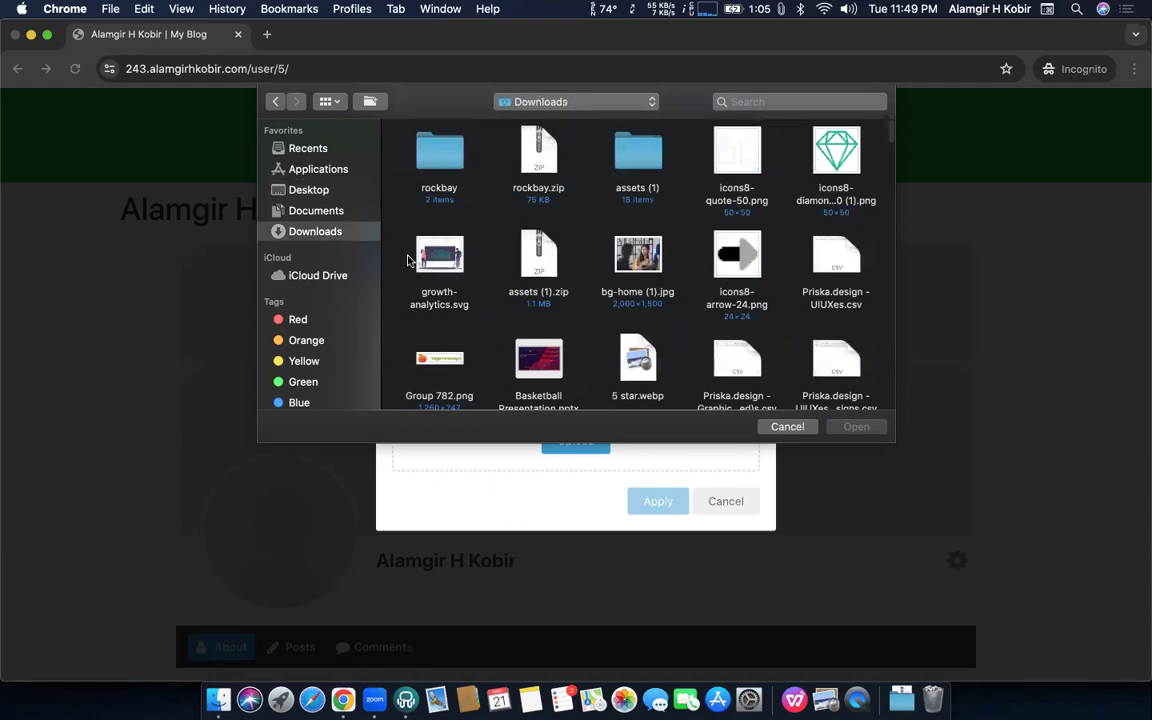
click(450, 142)
key(a)
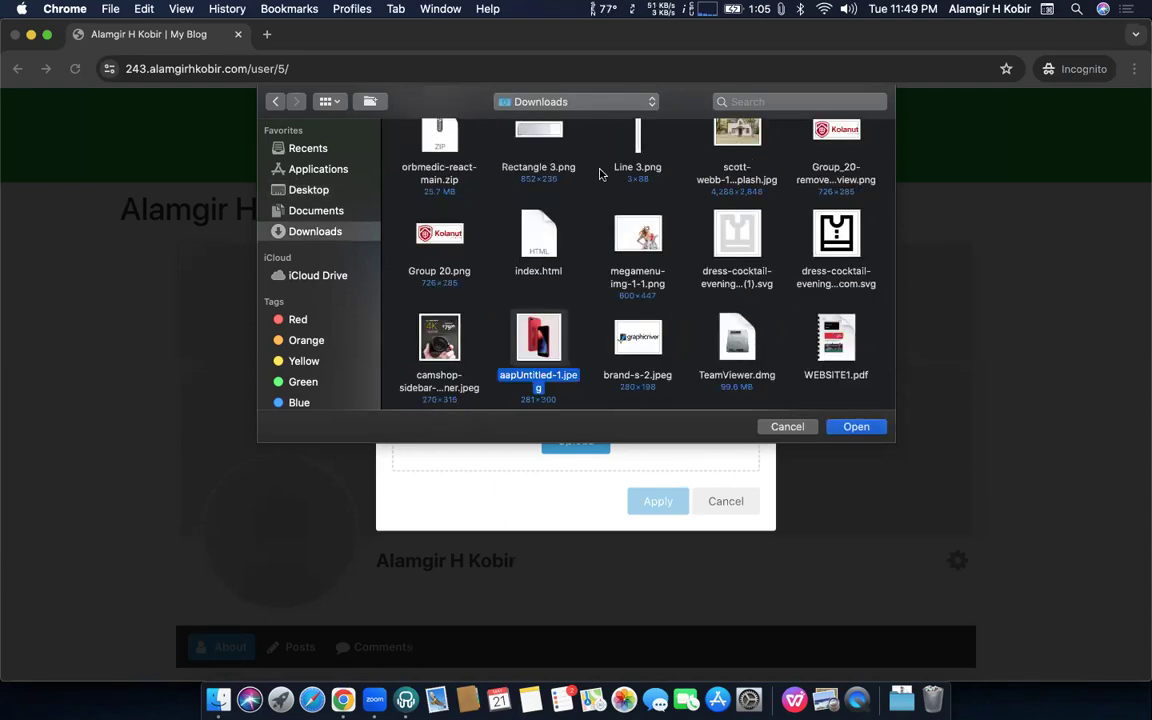
Open the personal pictures folder and upload IMG_7187.heic as the profile photo
scroll(598, 170, up, 15)
scroll(600, 175, up, 5)
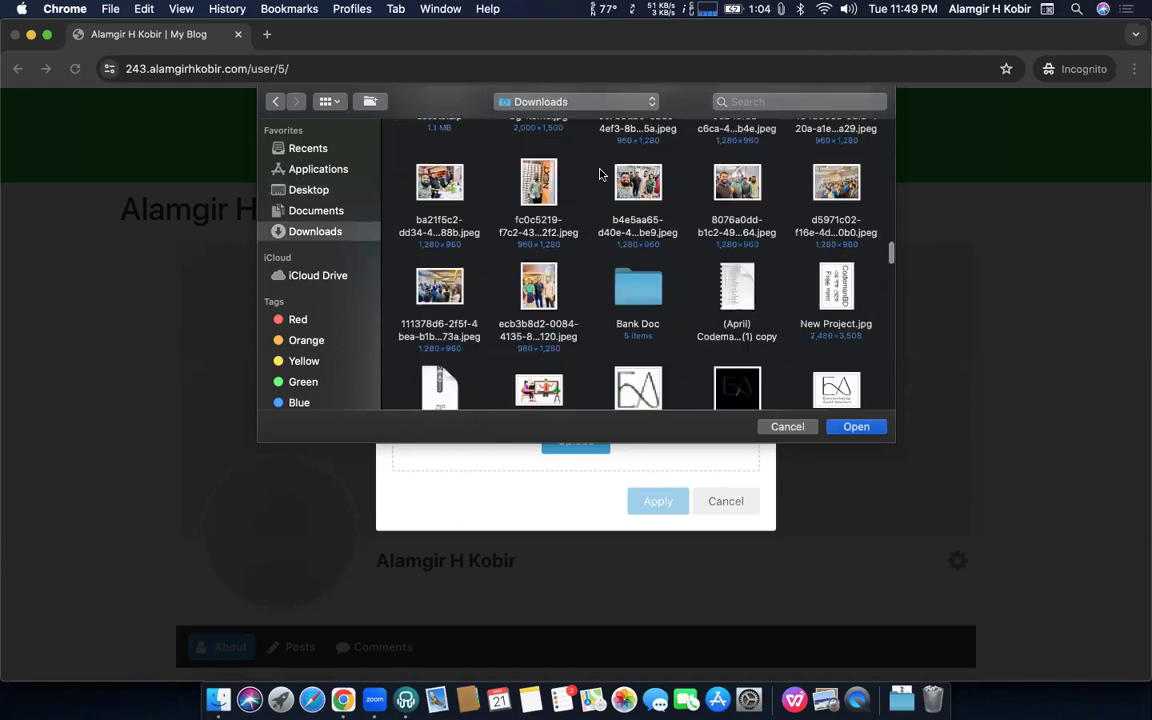
scroll(600, 175, down, 15)
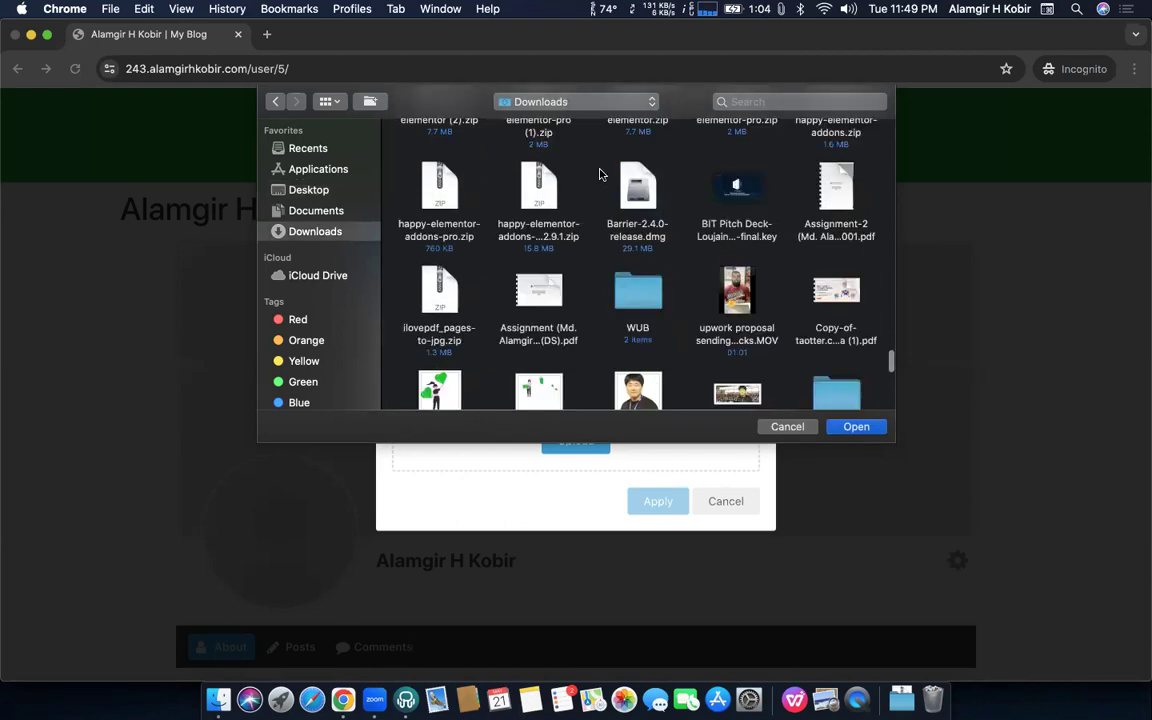
double_click(540, 215)
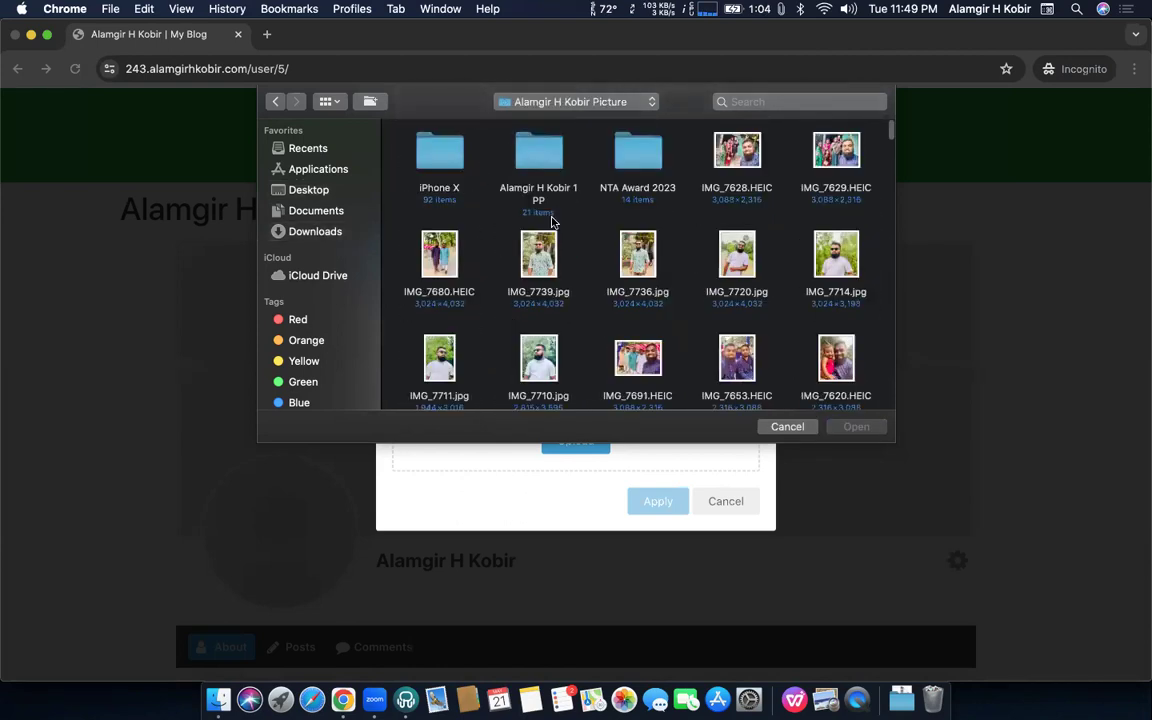
scroll(588, 296, down, 3)
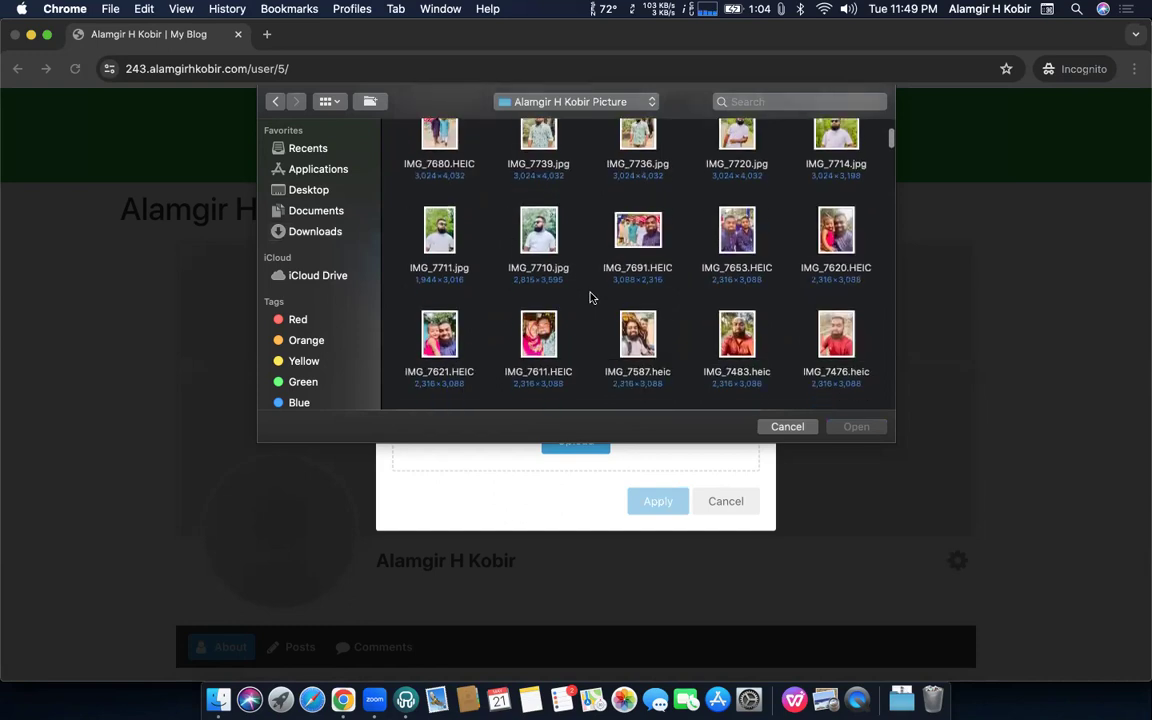
scroll(590, 297, down, 10)
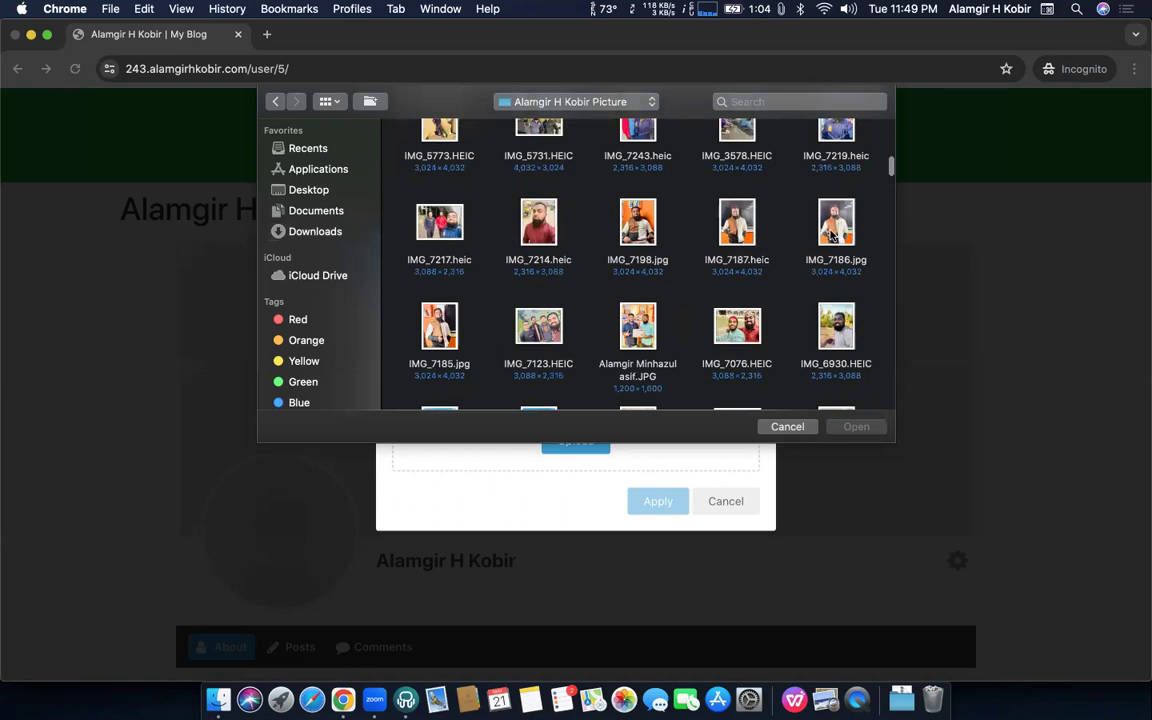
double_click(745, 214)
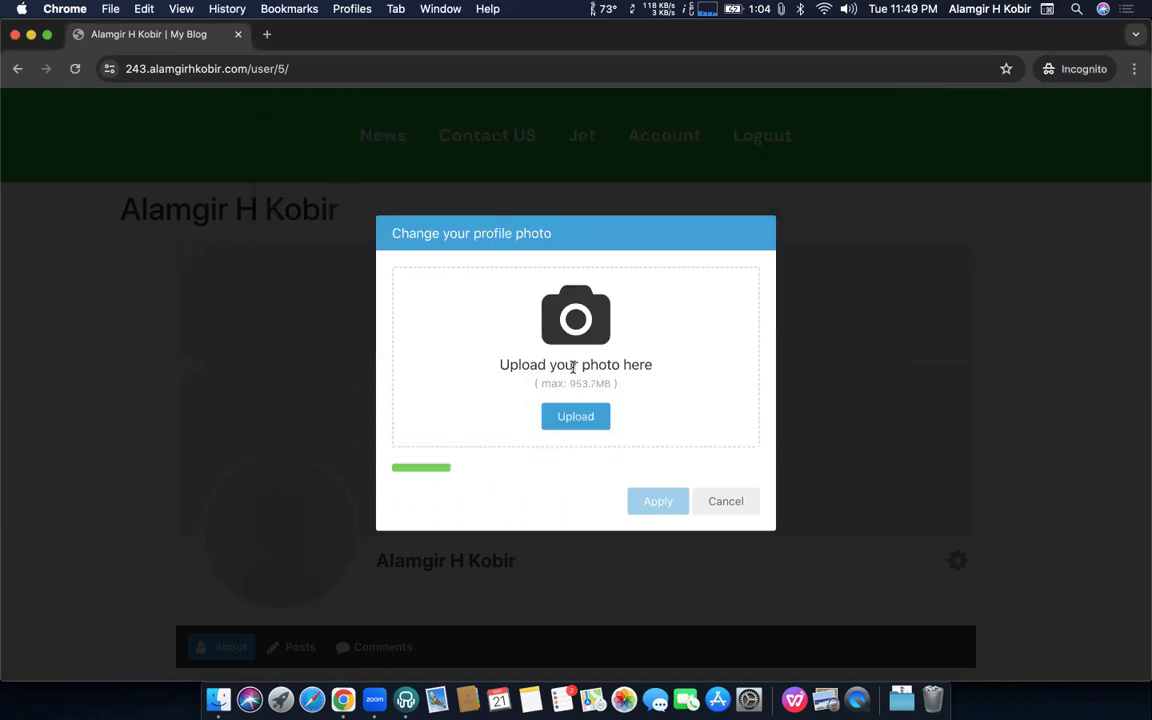
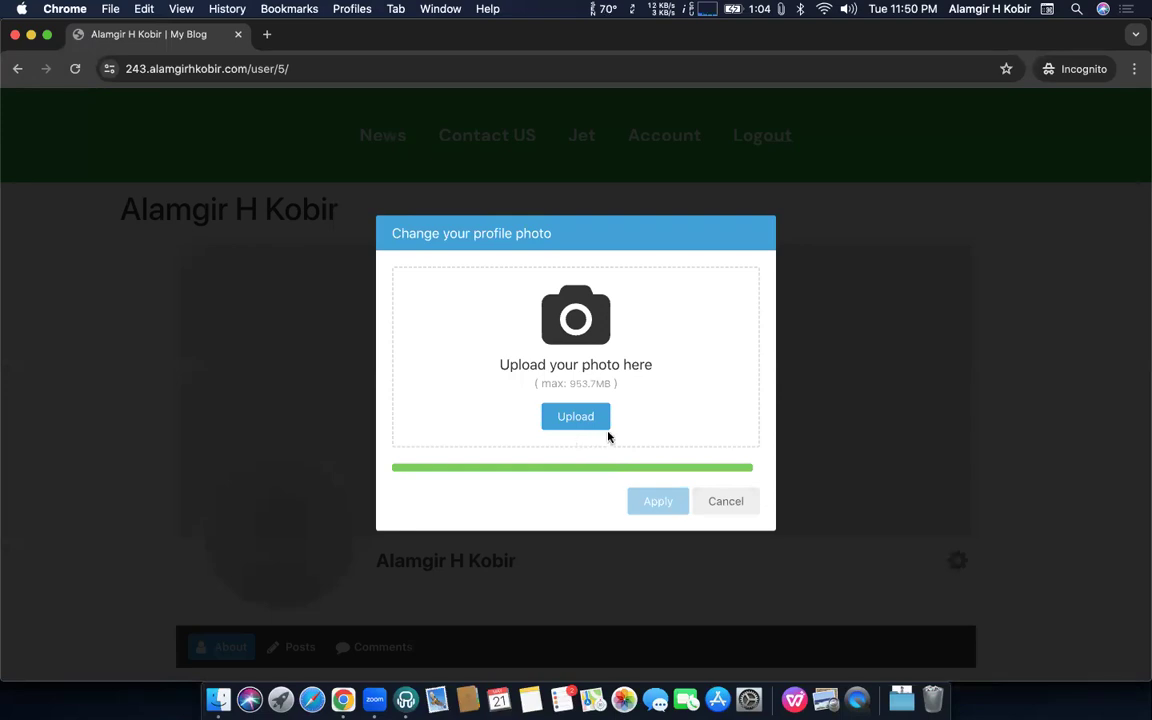
Cancel the stalled upload and start a fresh profile photo upload
click(710, 507)
click(314, 533)
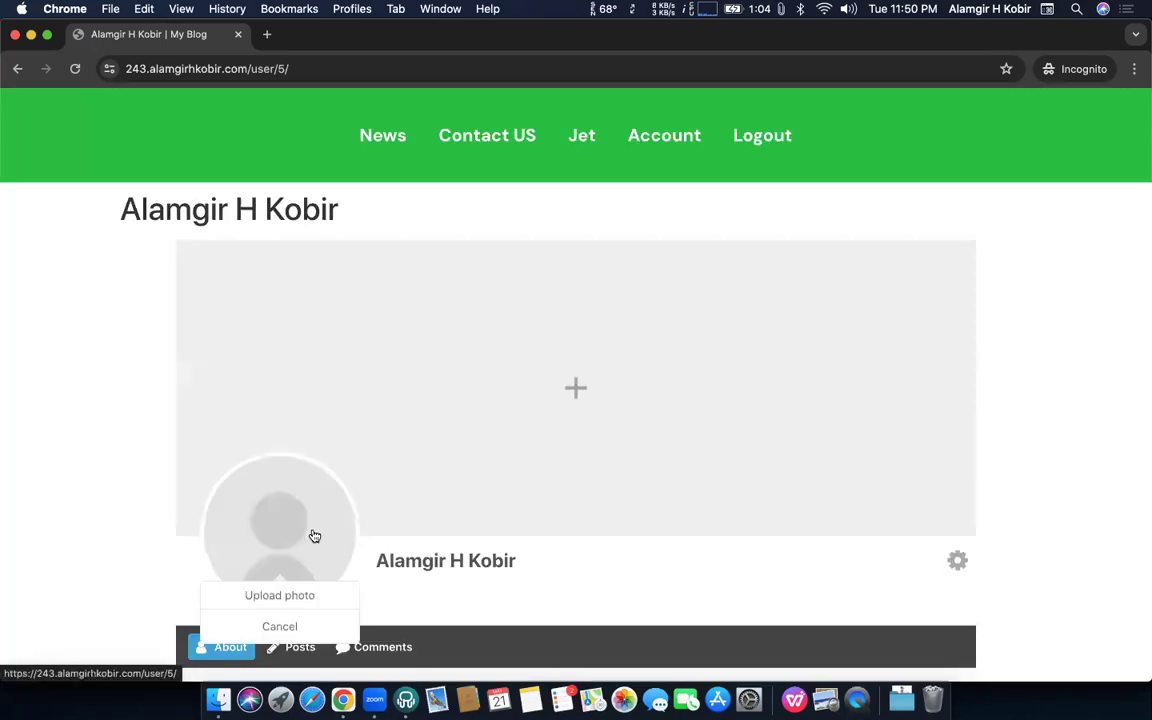
click(305, 597)
click(557, 447)
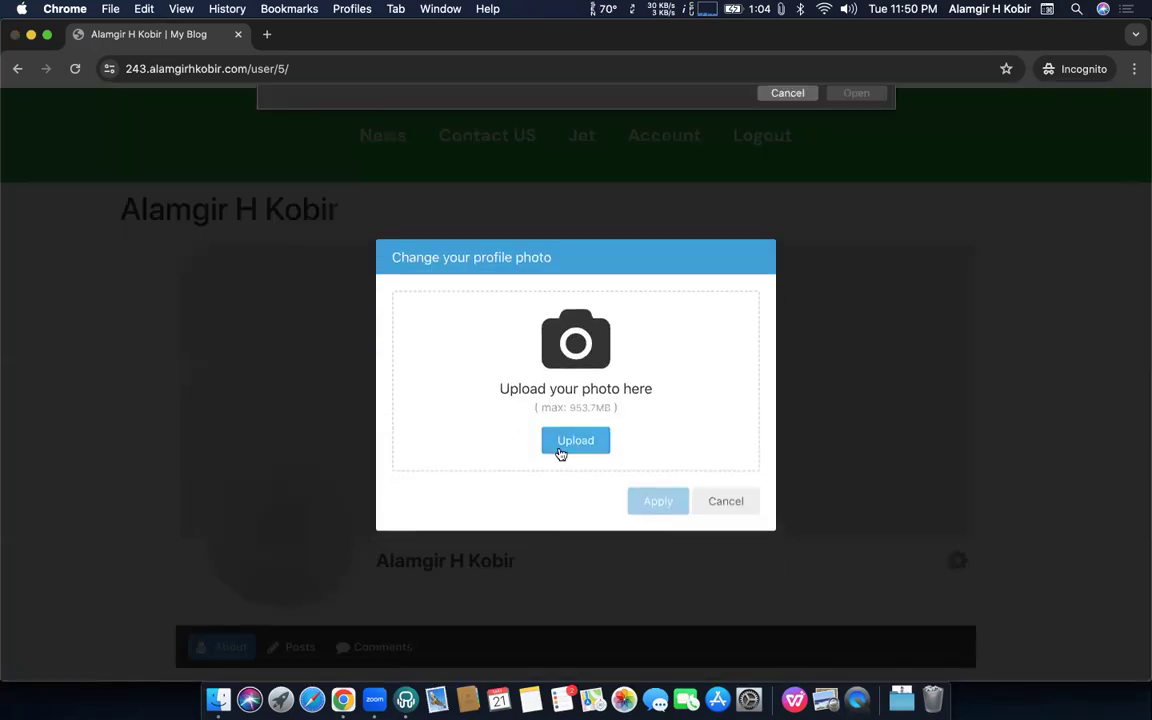
Pick the cutout portrait from the profile pictures folder, adjust the crop and apply it
double_click(530, 165)
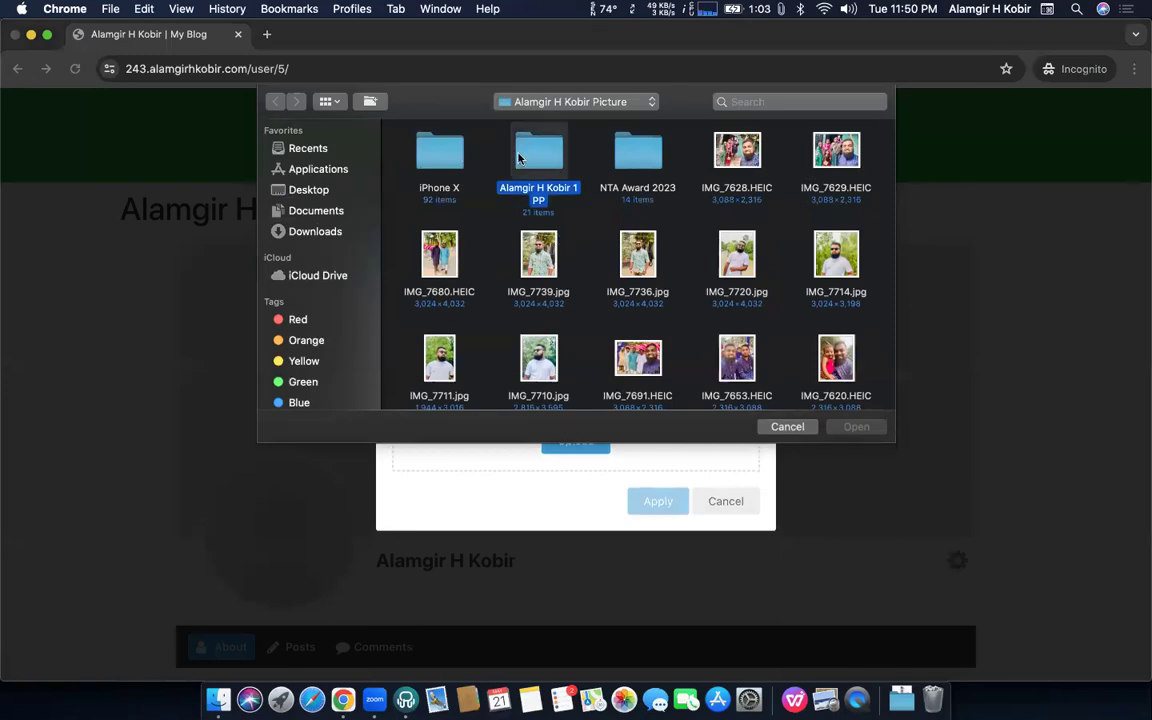
scroll(604, 300, down, 5)
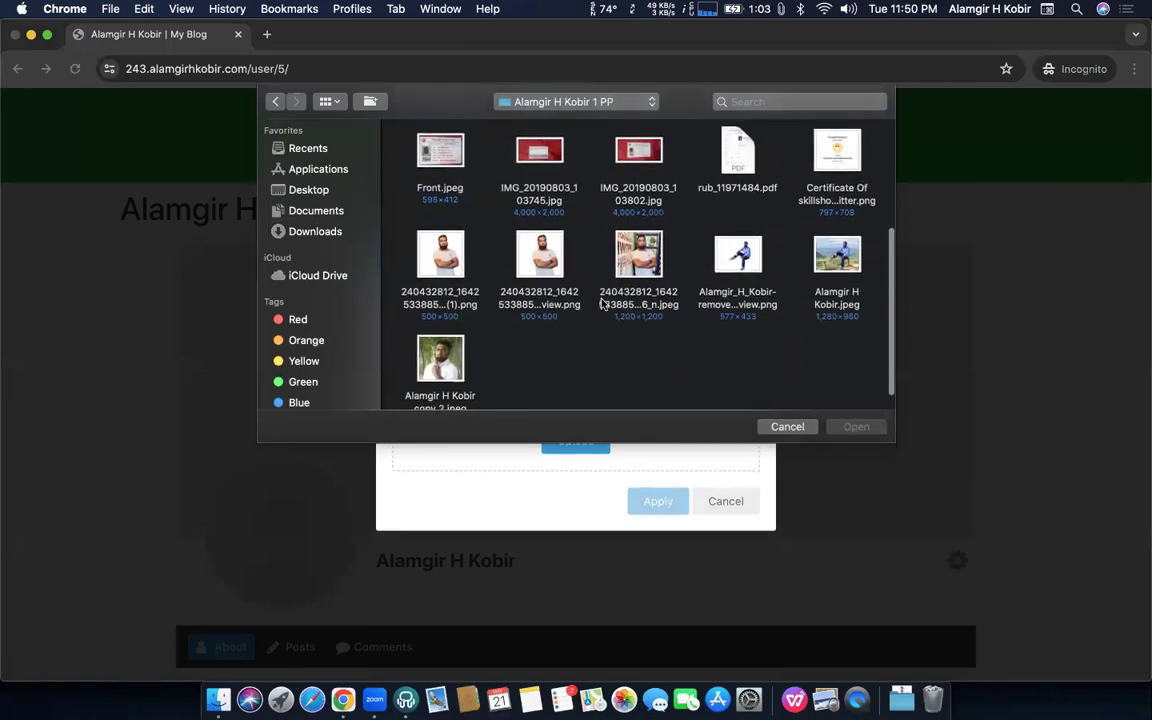
double_click(532, 228)
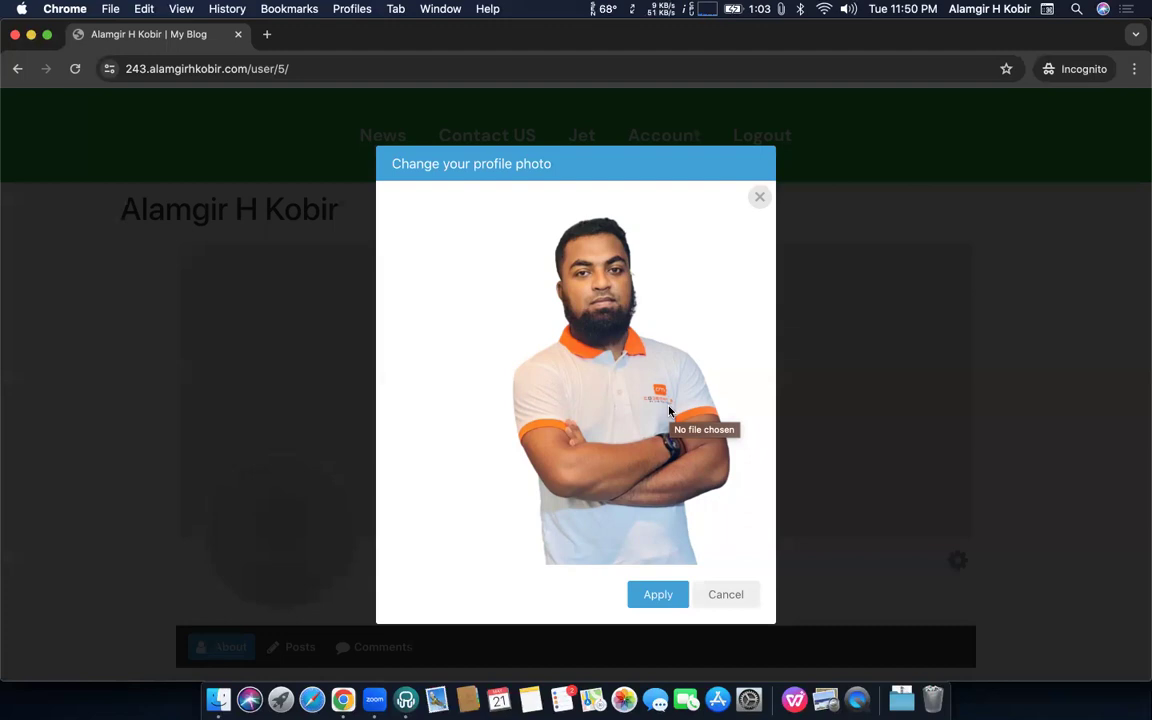
drag(617, 362, 539, 419)
click(658, 596)
scroll(634, 479, down, 3)
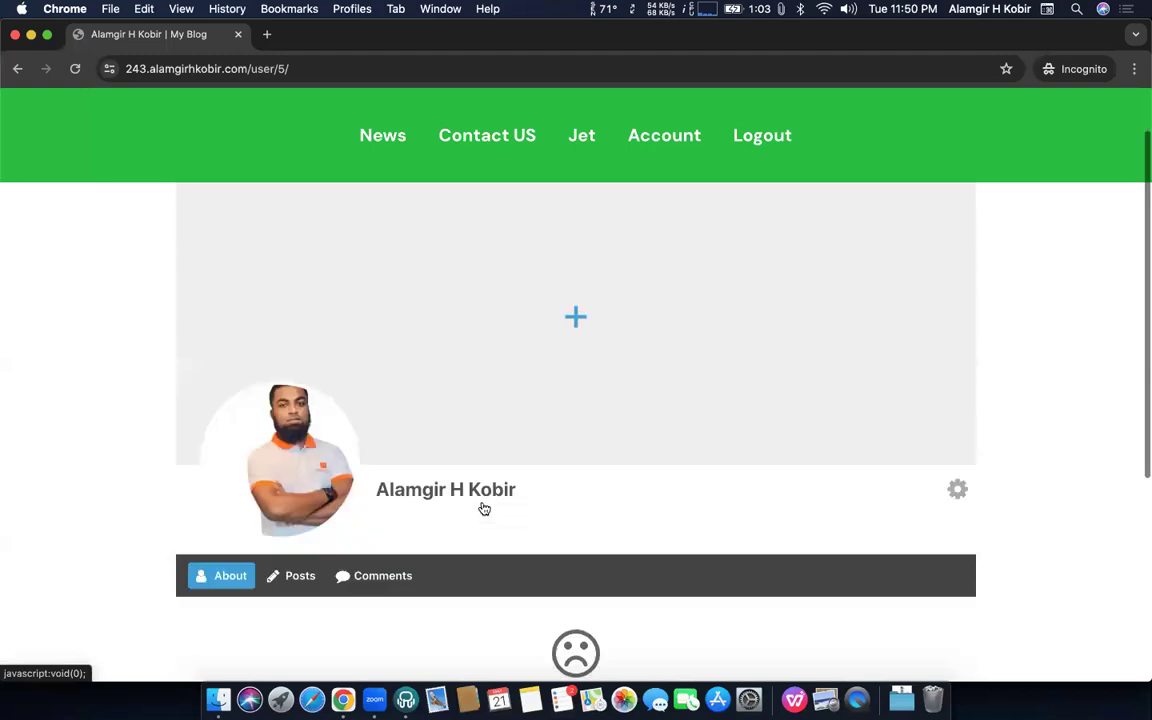
scroll(620, 320, up, 2)
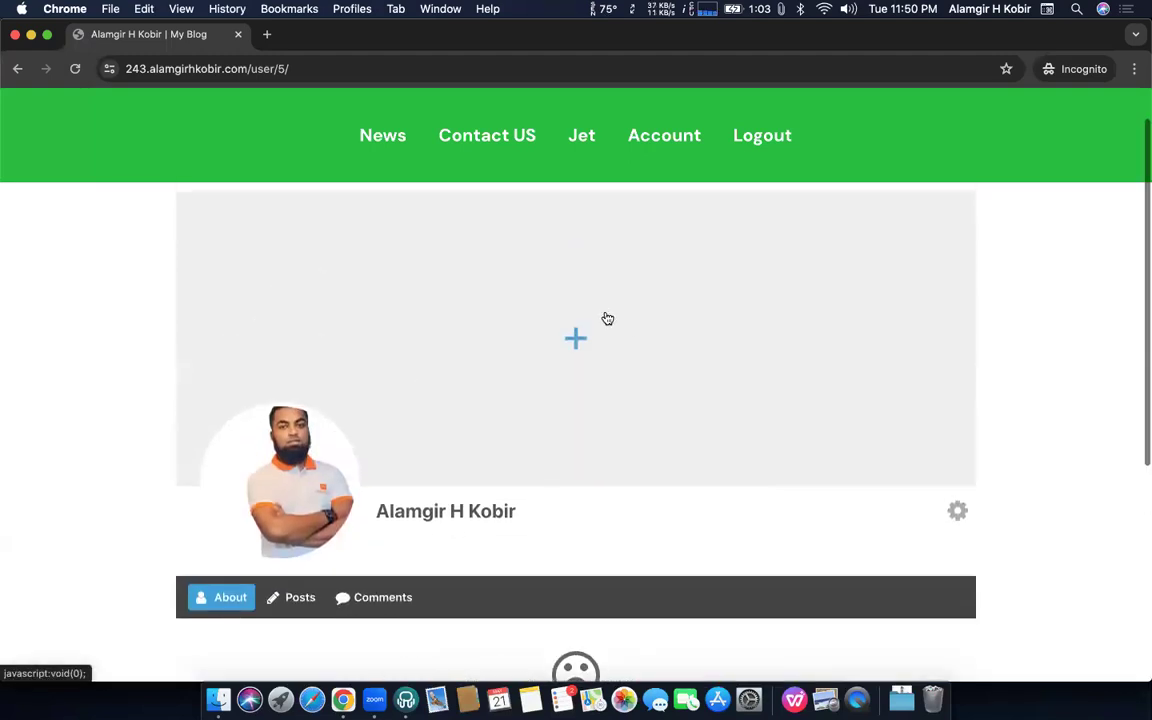
Choose the bench landscape photo as the cover image upload
click(576, 337)
click(603, 394)
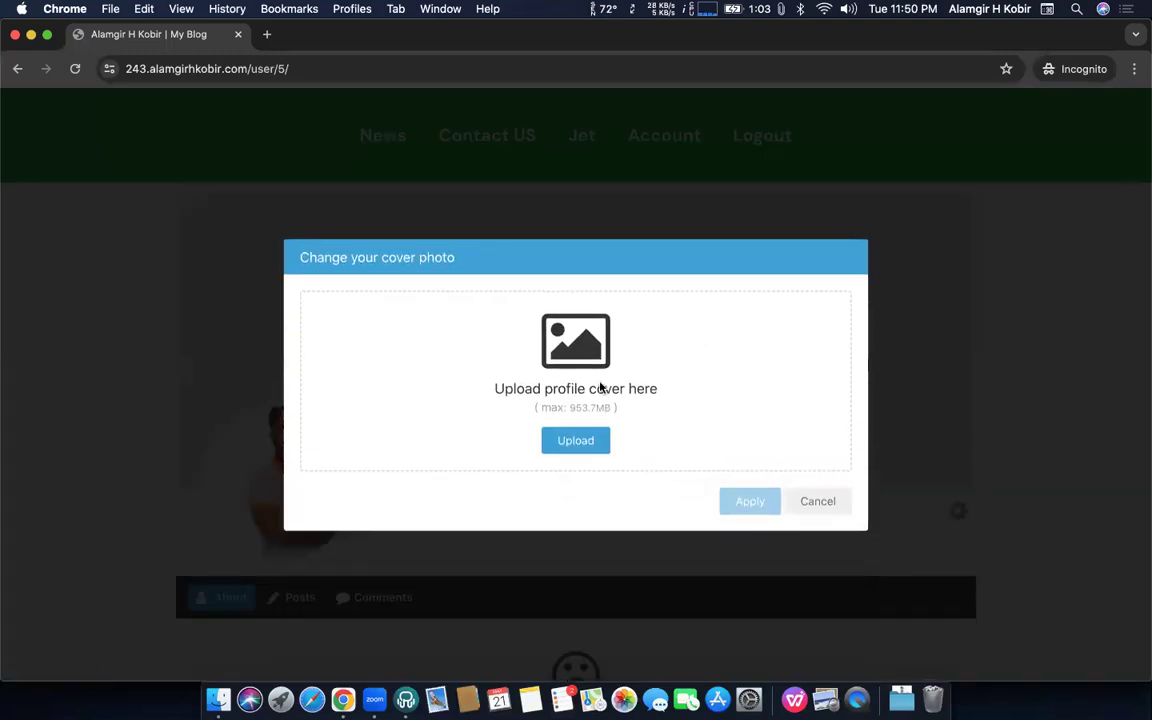
click(577, 442)
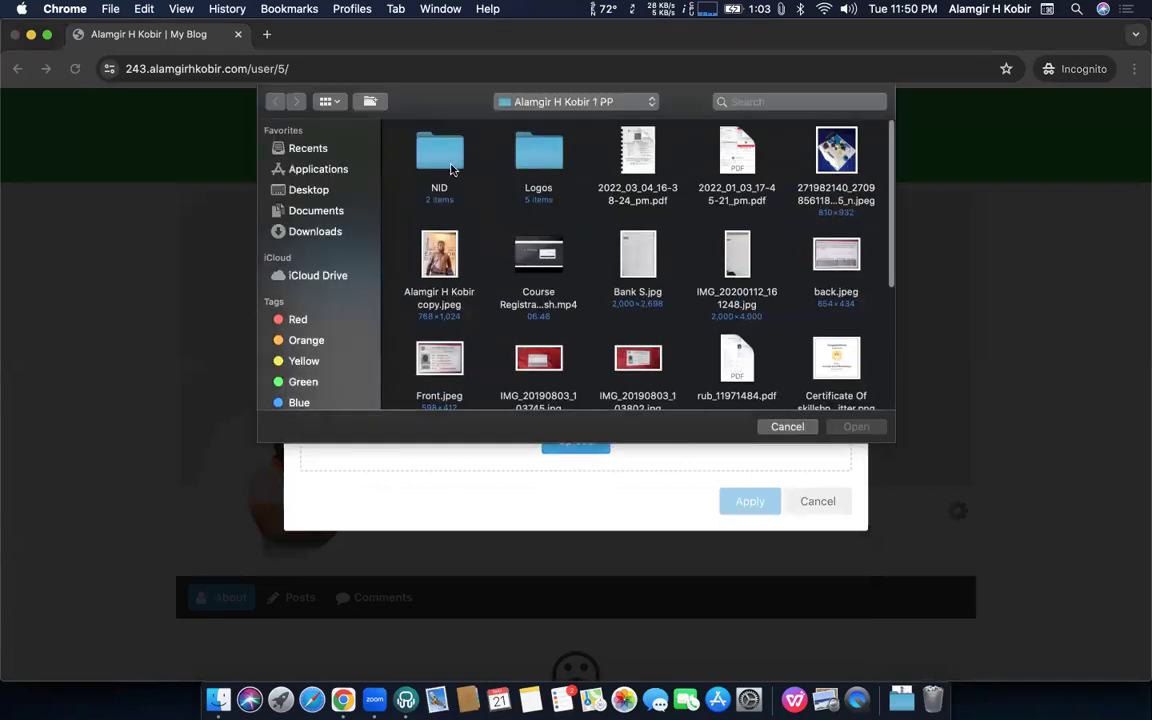
scroll(612, 259, down, 2)
scroll(612, 259, down, 3)
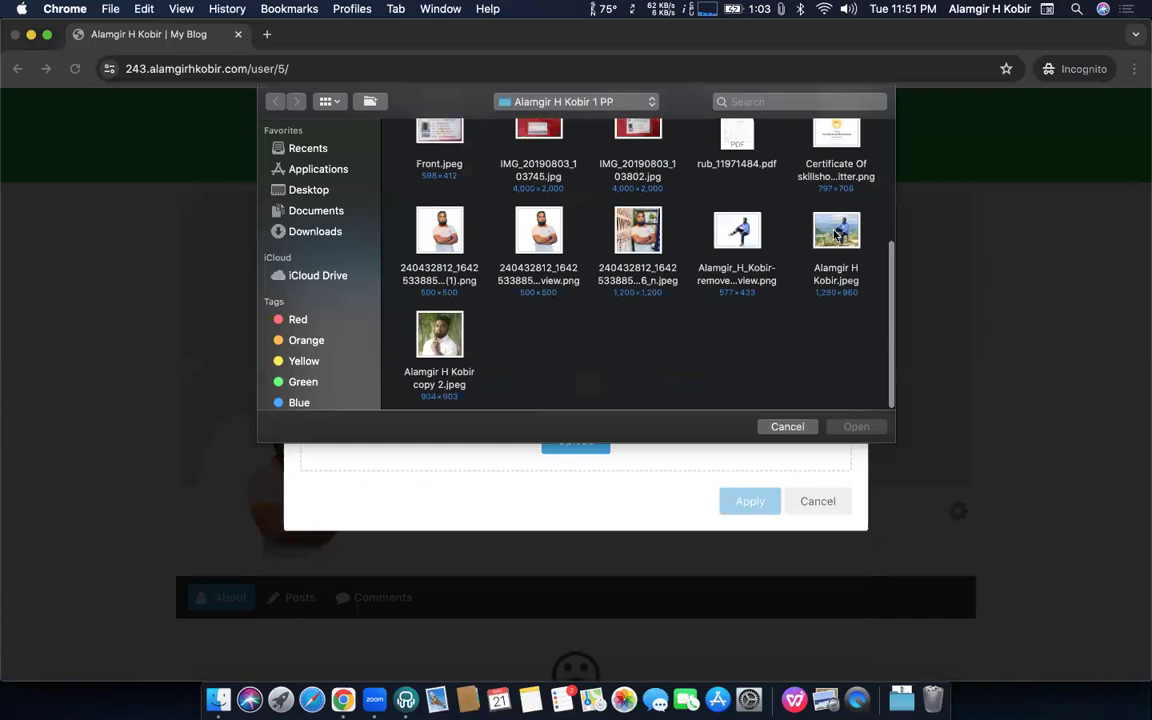
double_click(750, 215)
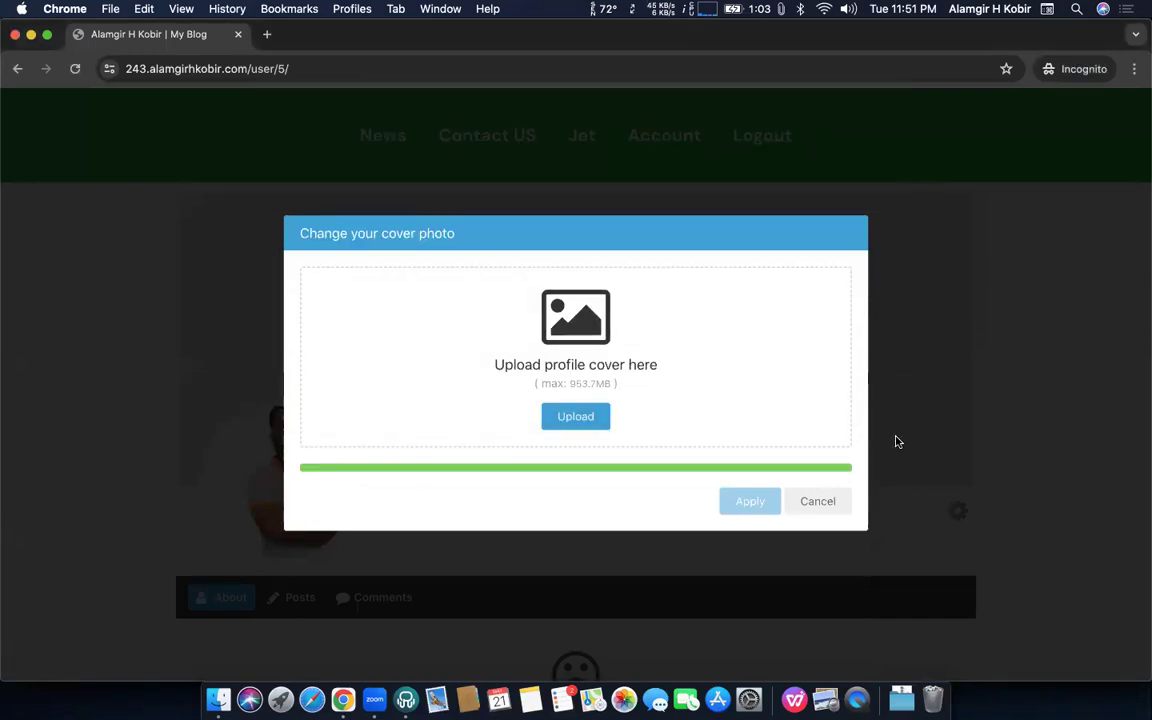
key(ctrl+Up)
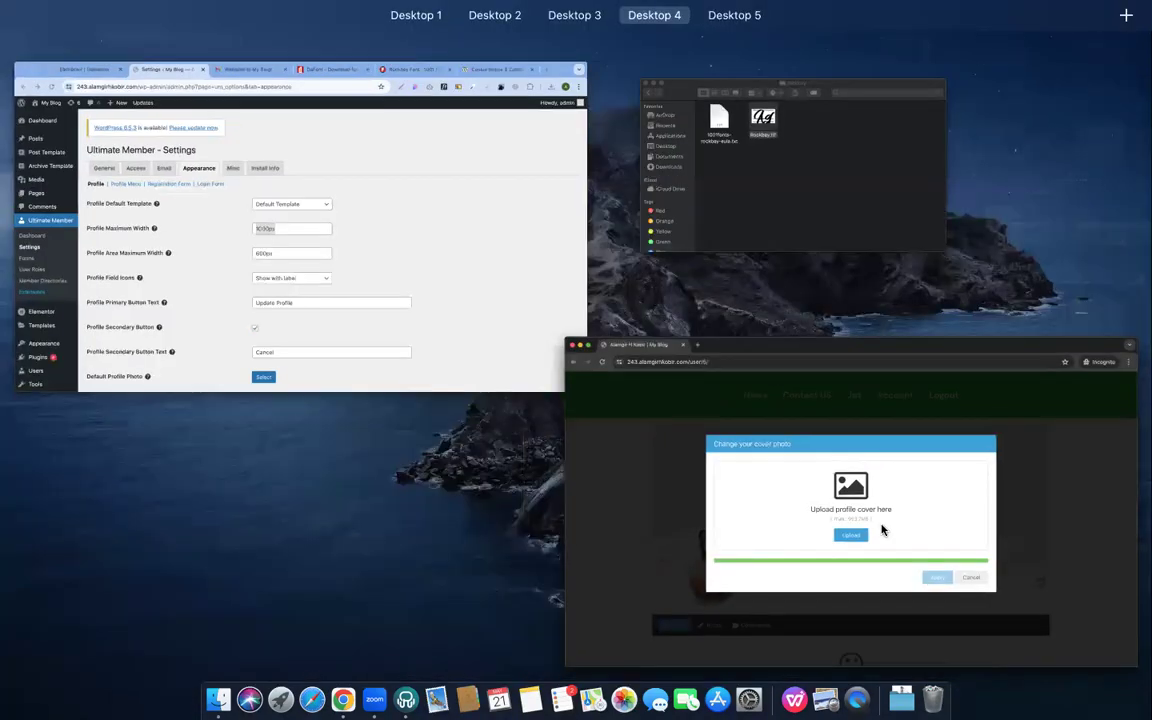
click(836, 440)
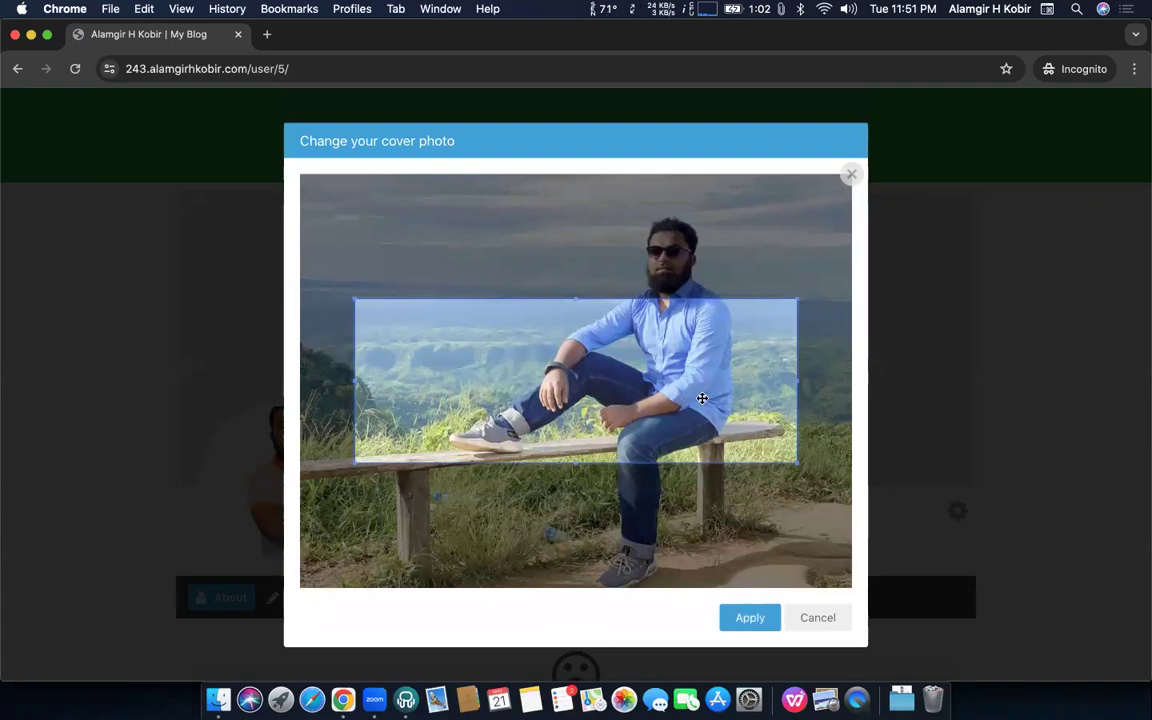
Crop the cover to the photo's full-width top area and apply it
drag(730, 380, 676, 261)
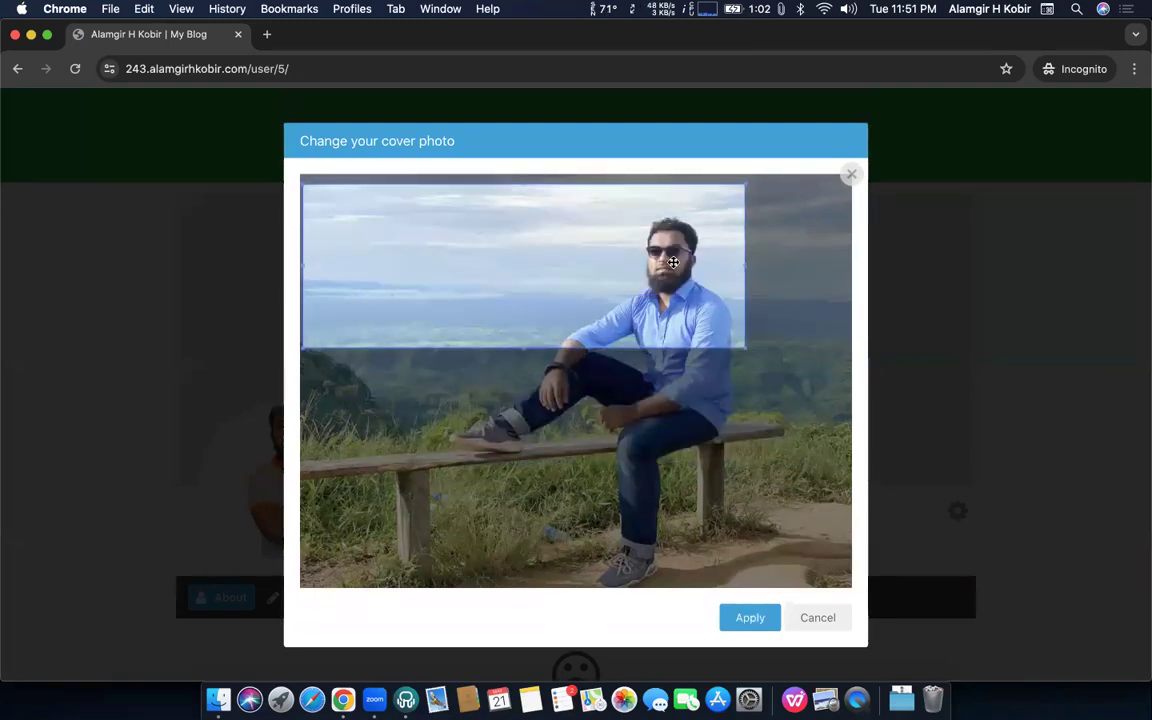
drag(741, 347, 857, 360)
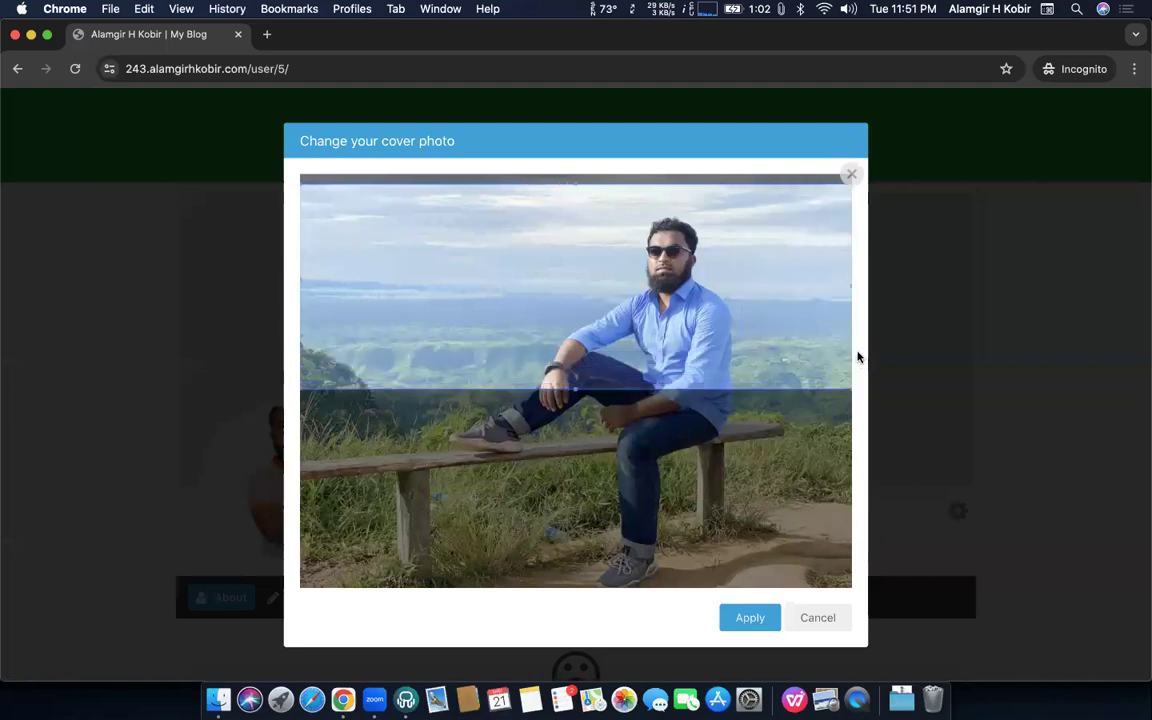
click(743, 618)
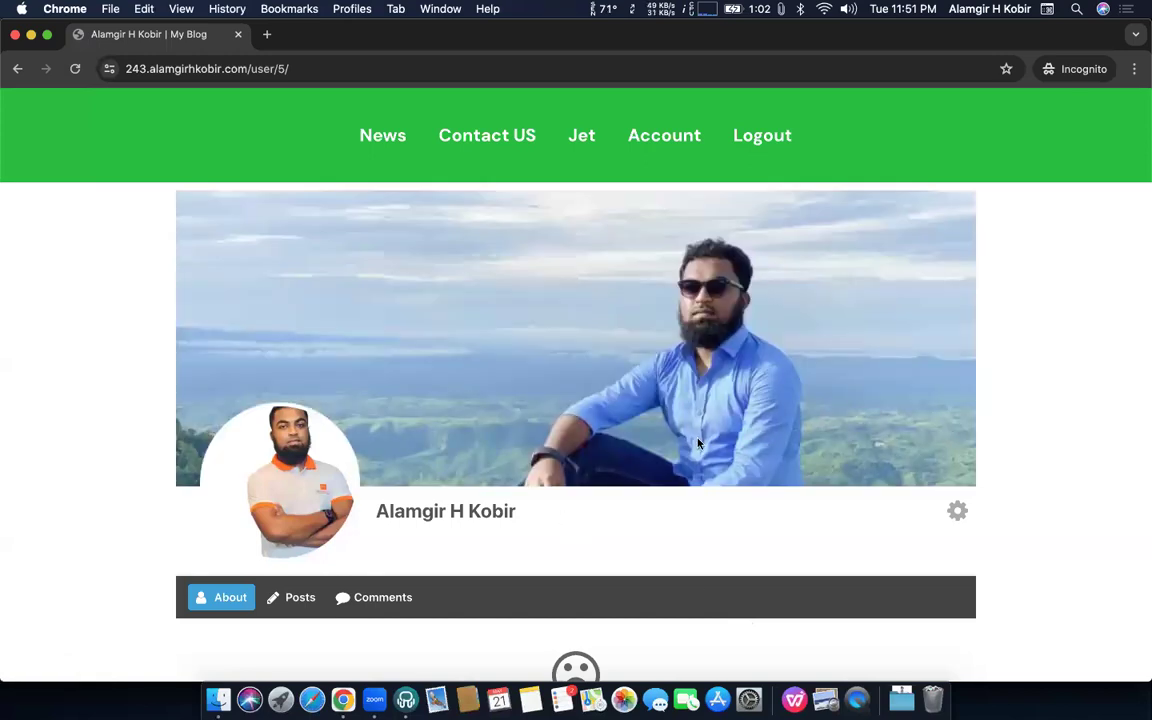
scroll(687, 511, down, 5)
Set Profile Maximum Width to 1200px and save the settings
scroll(688, 510, up, 5)
scroll(687, 511, down, 5)
scroll(687, 509, up, 5)
key(ctrl+Up)
key(ctrl+Up)
key(ctrl+Up)
click(505, 340)
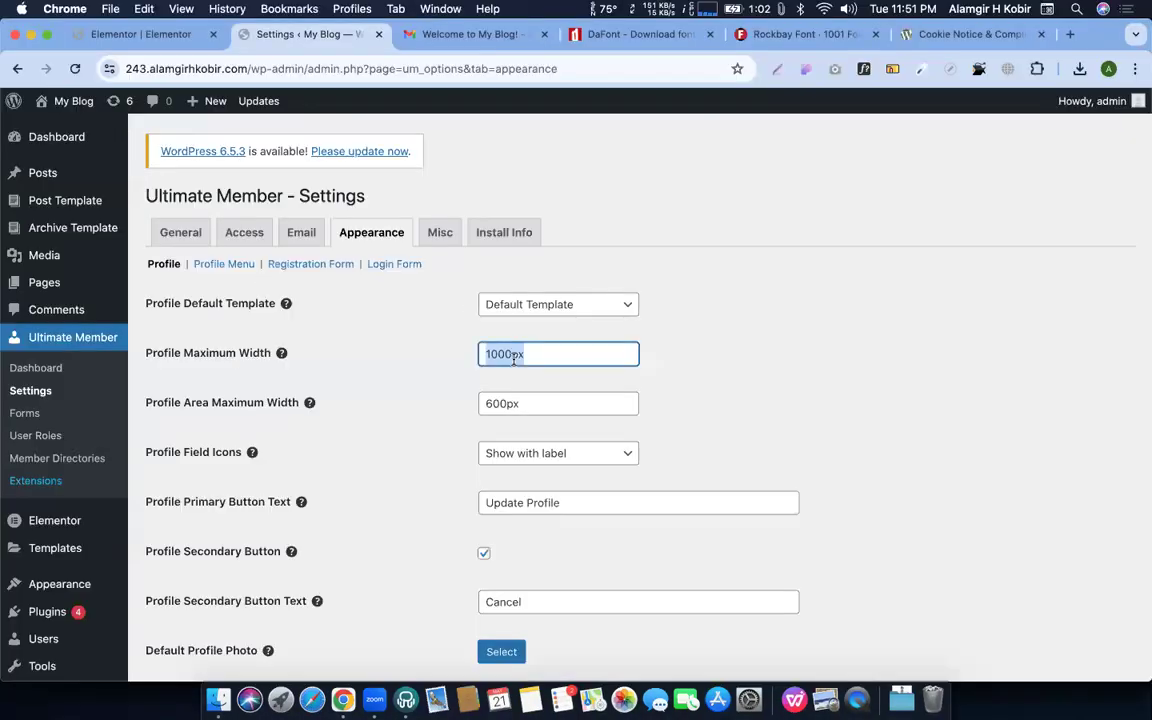
click(493, 354)
key(BackSpace)
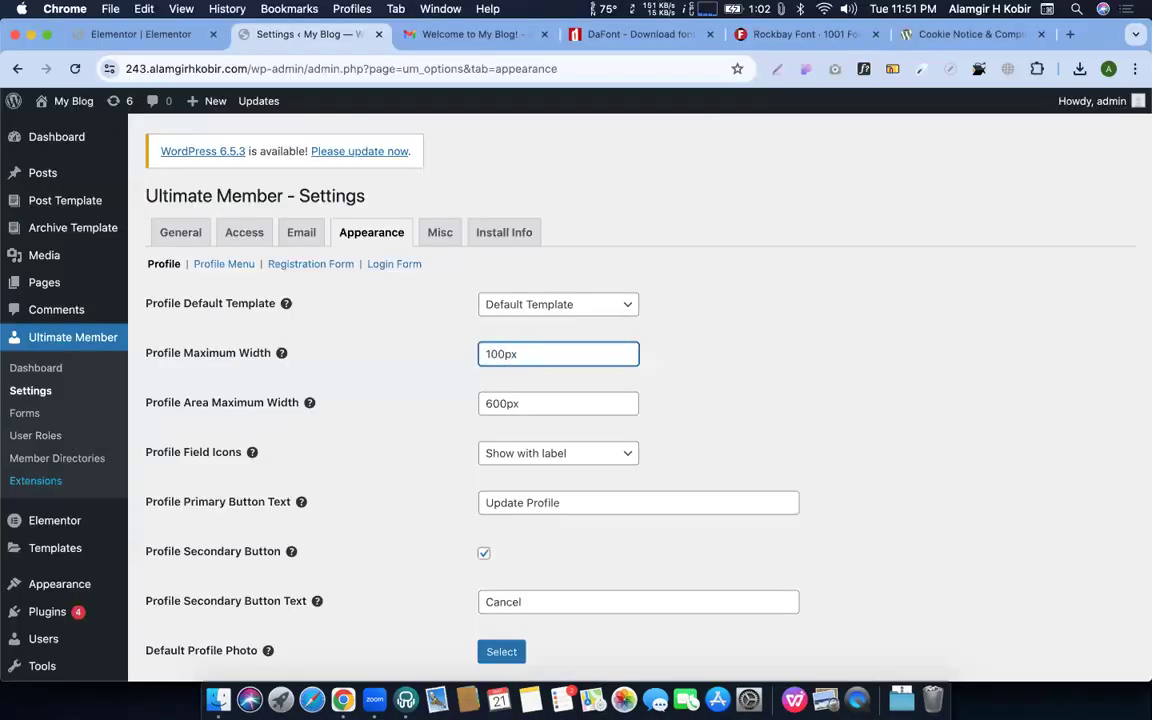
scroll(471, 548, down, 15)
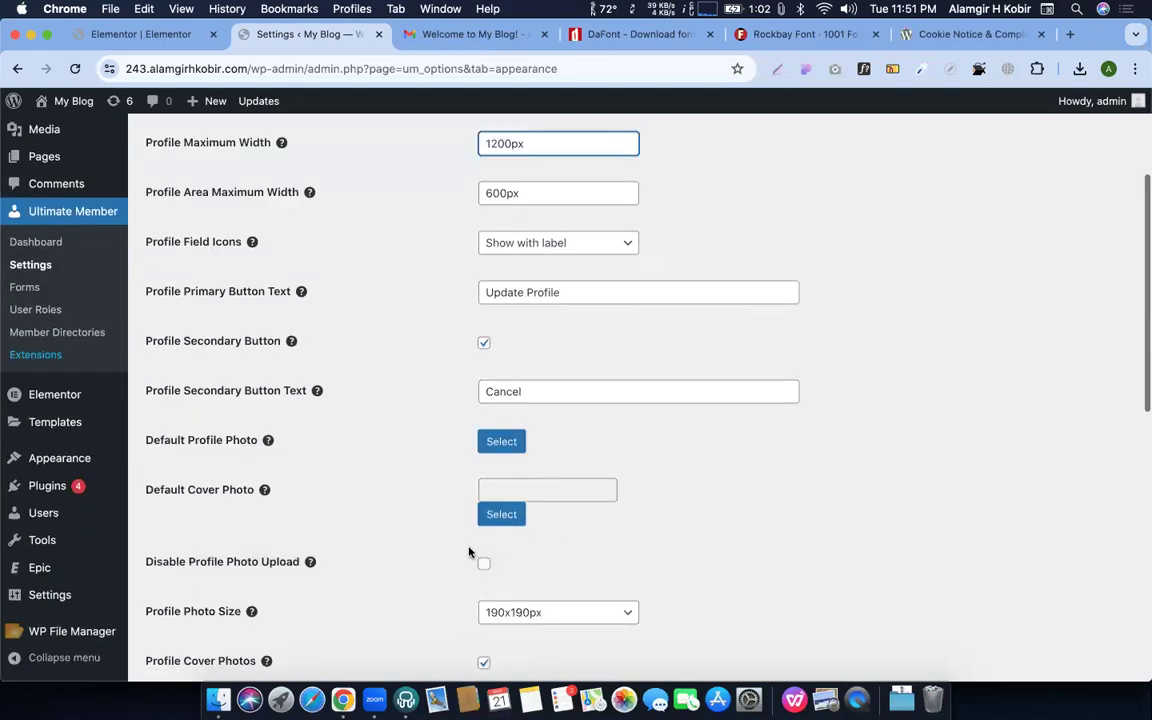
click(190, 594)
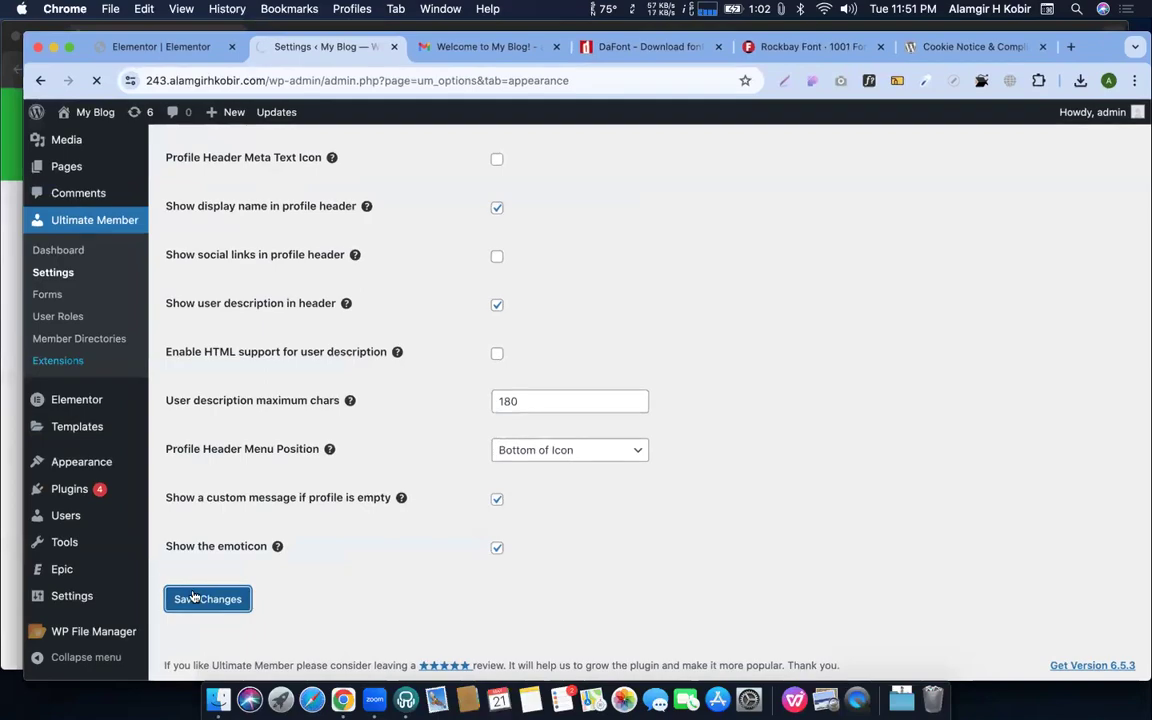
Reload the member profile page to check the wider layout
key(ctrl+Up)
click(214, 375)
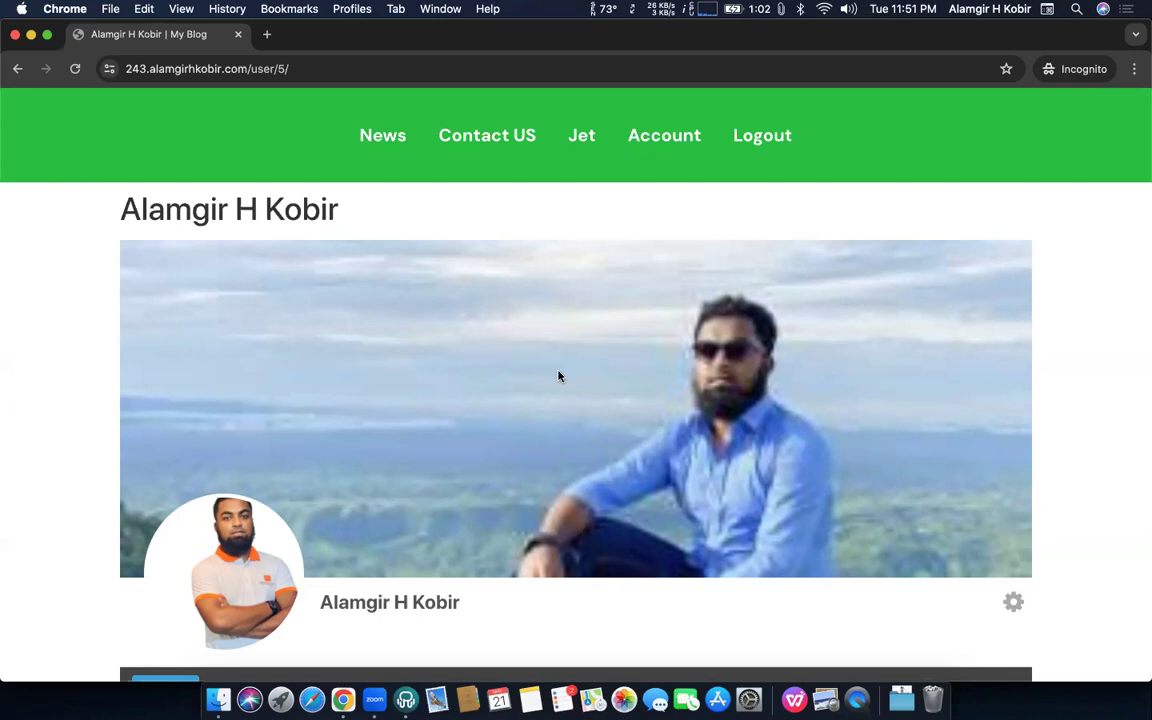
key(super+r)
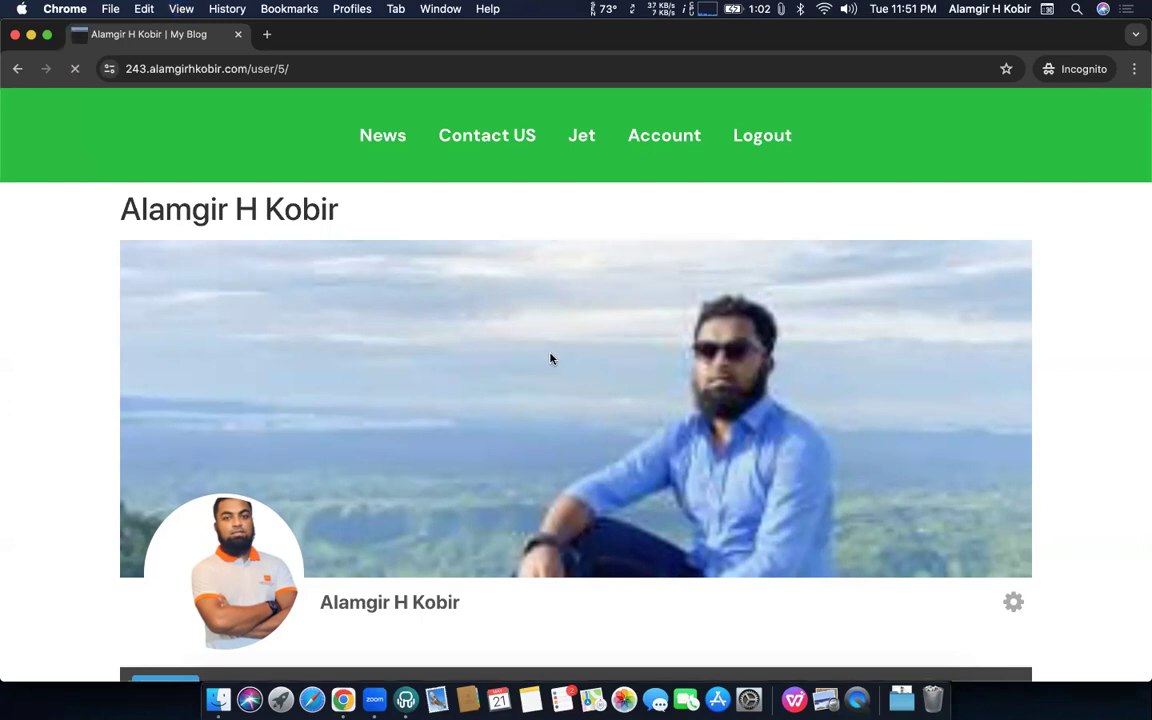
key(ctrl+Up)
click(344, 272)
scroll(518, 390, down, 2)
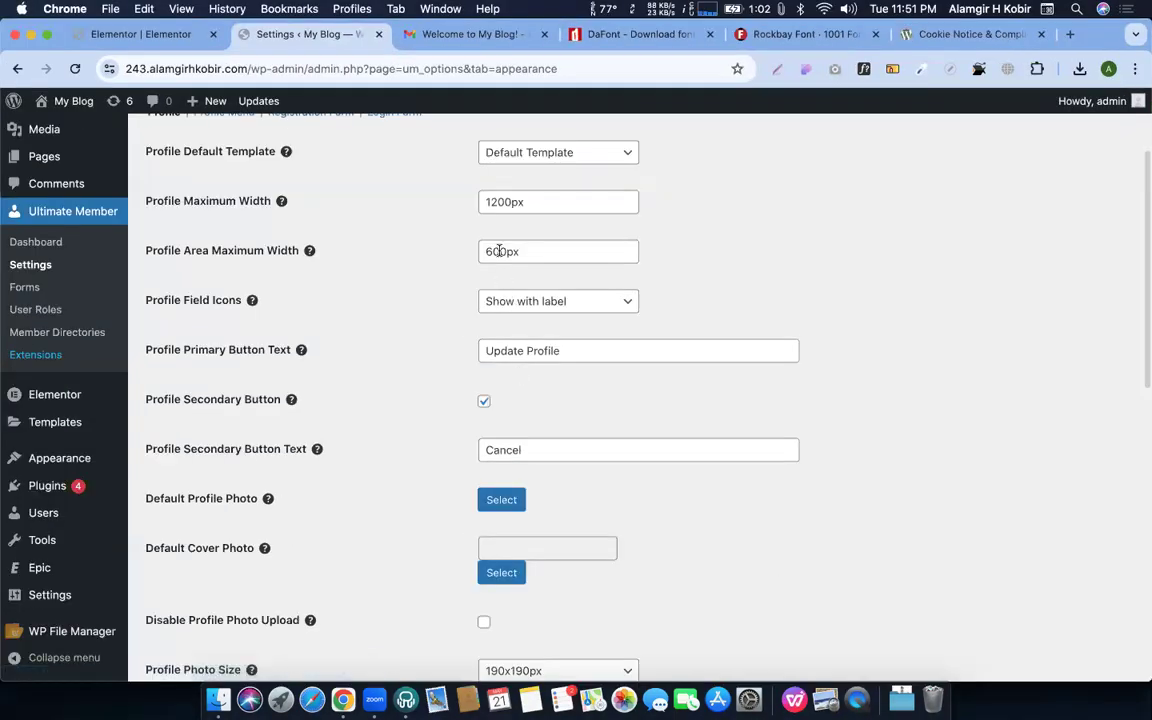
Compare the 600px Profile Area Maximum Width setting against the live profile page
double_click(499, 250)
key(ctrl+Up)
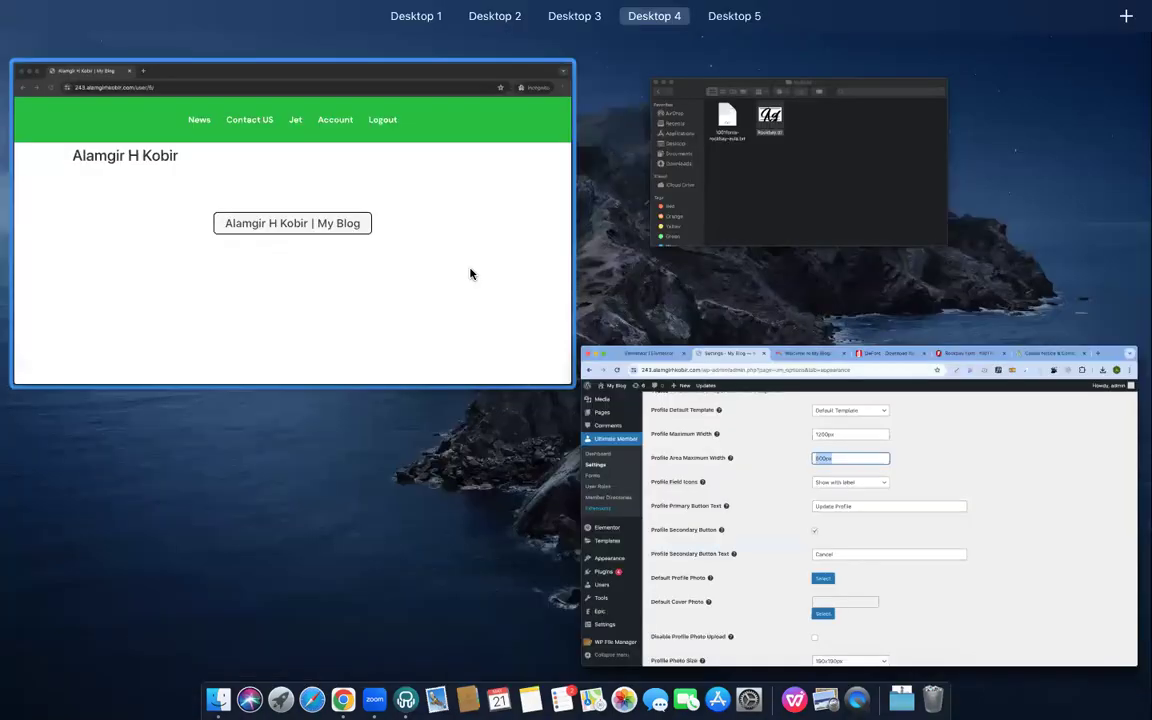
click(470, 270)
scroll(507, 384, down, 5)
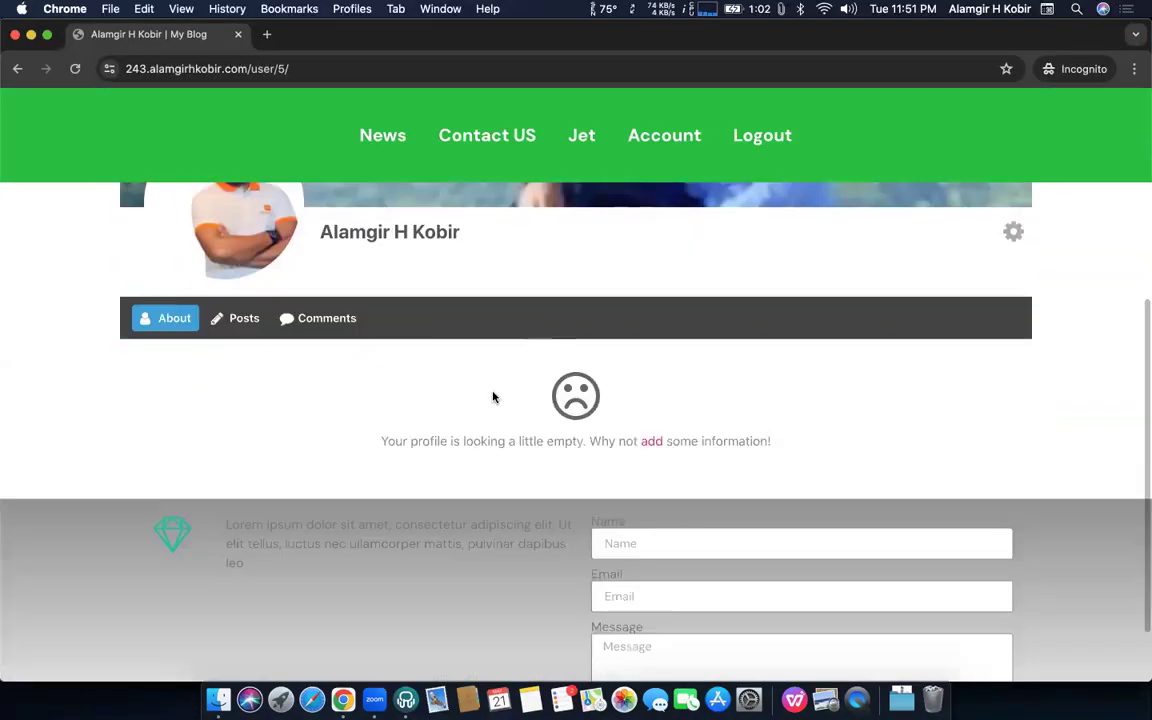
key(ctrl+Up)
click(305, 262)
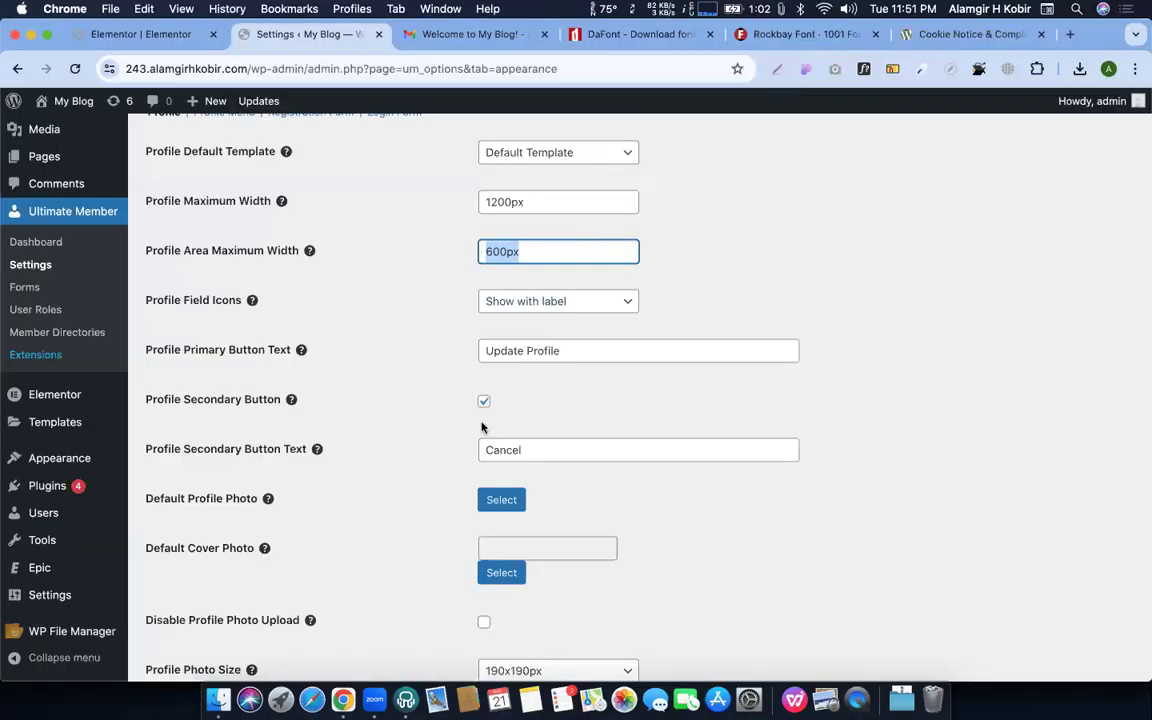
scroll(480, 410, down, 5)
scroll(481, 432, down, 5)
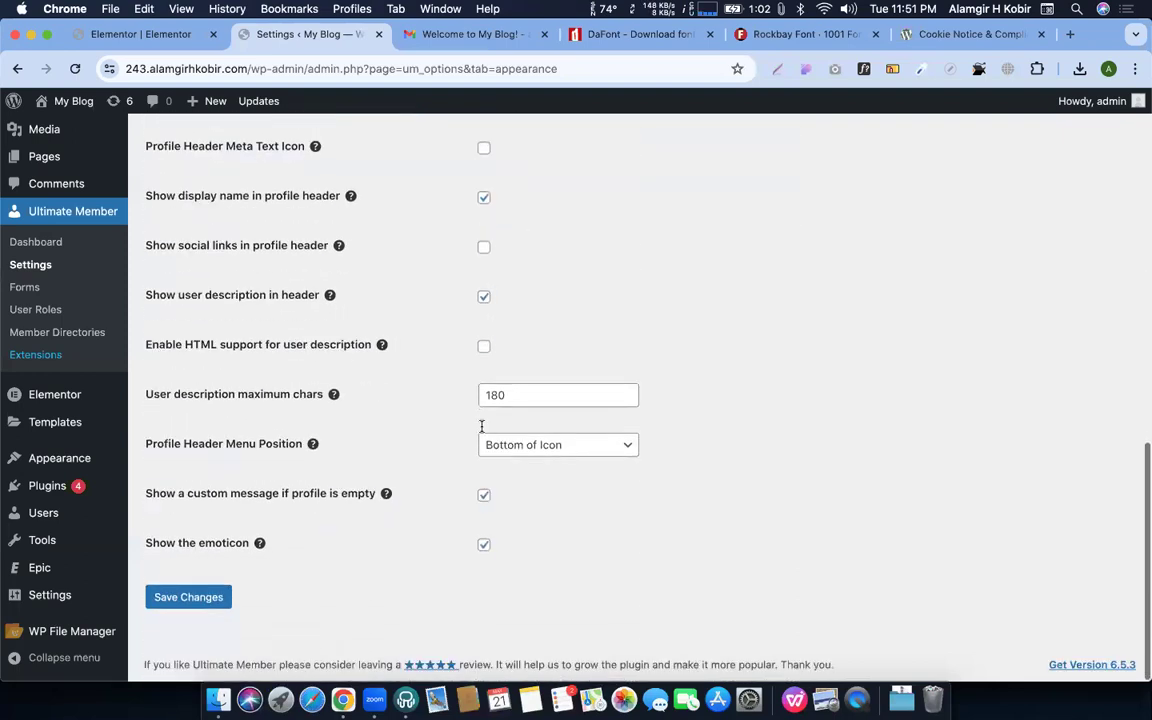
scroll(481, 432, up, 10)
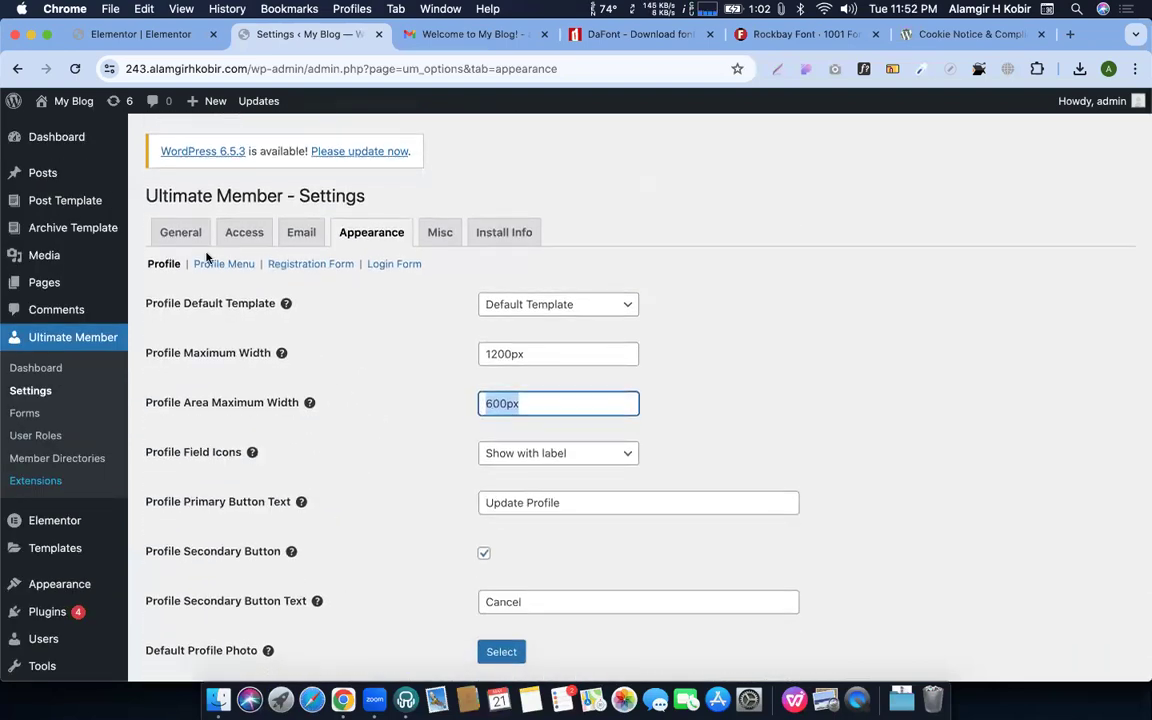
Look over the Profile Menu settings, then switch to the Registration Form appearance settings
click(224, 264)
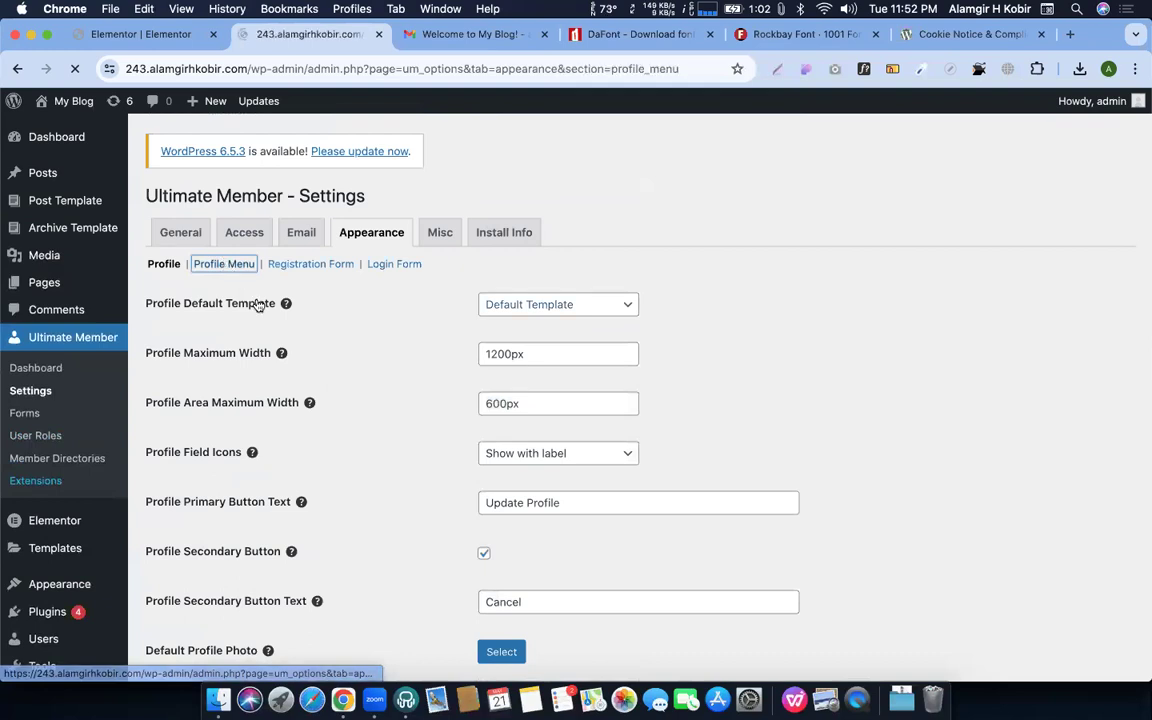
scroll(249, 350, down, 1)
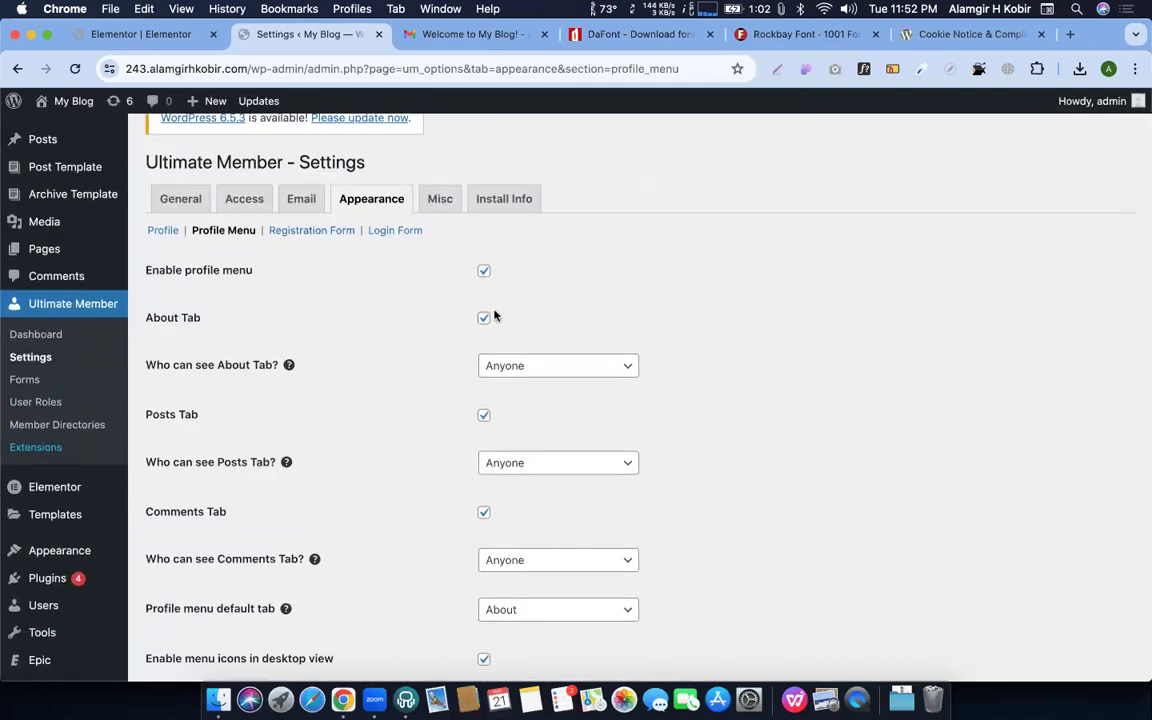
scroll(493, 444, down, 3)
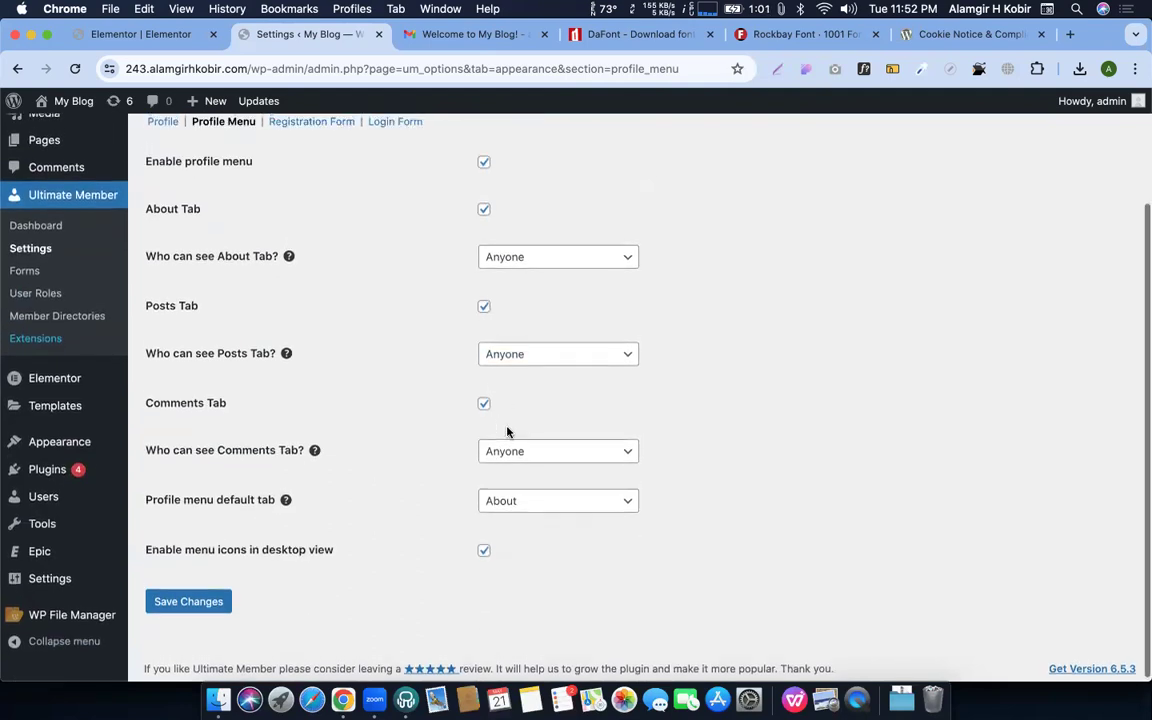
scroll(509, 432, up, 3)
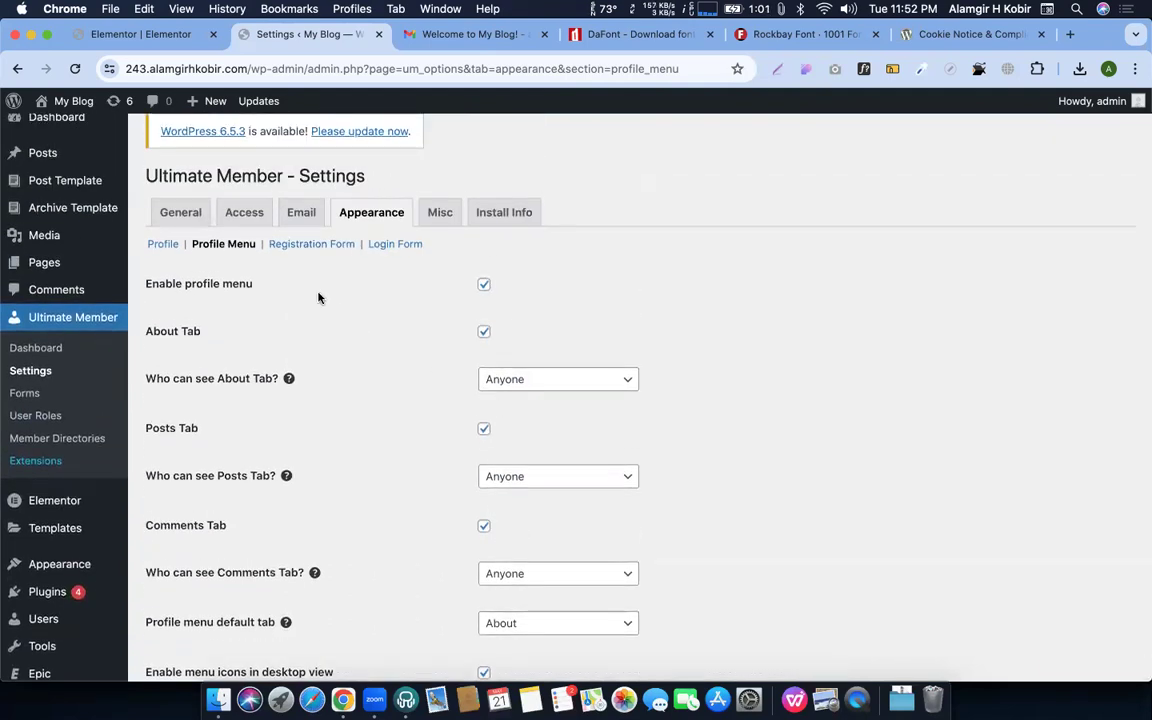
click(313, 246)
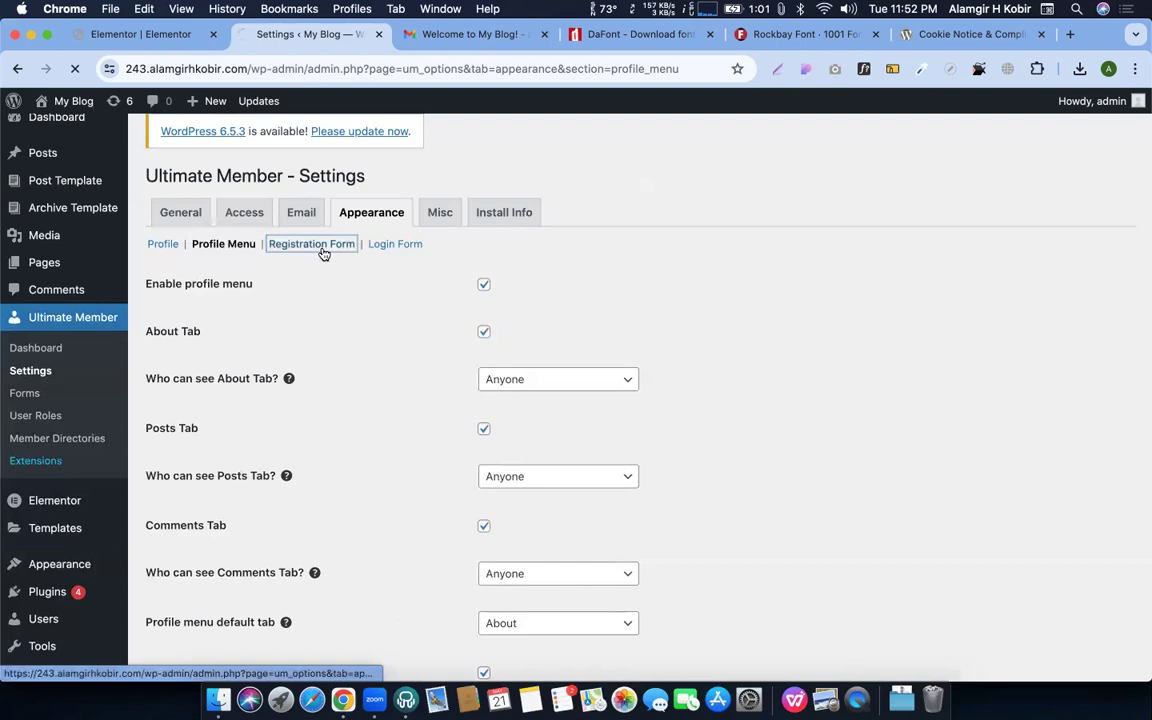
Preview the live Login and Register pages in the incognito window
scroll(427, 365, down, 1)
key(ctrl+Up)
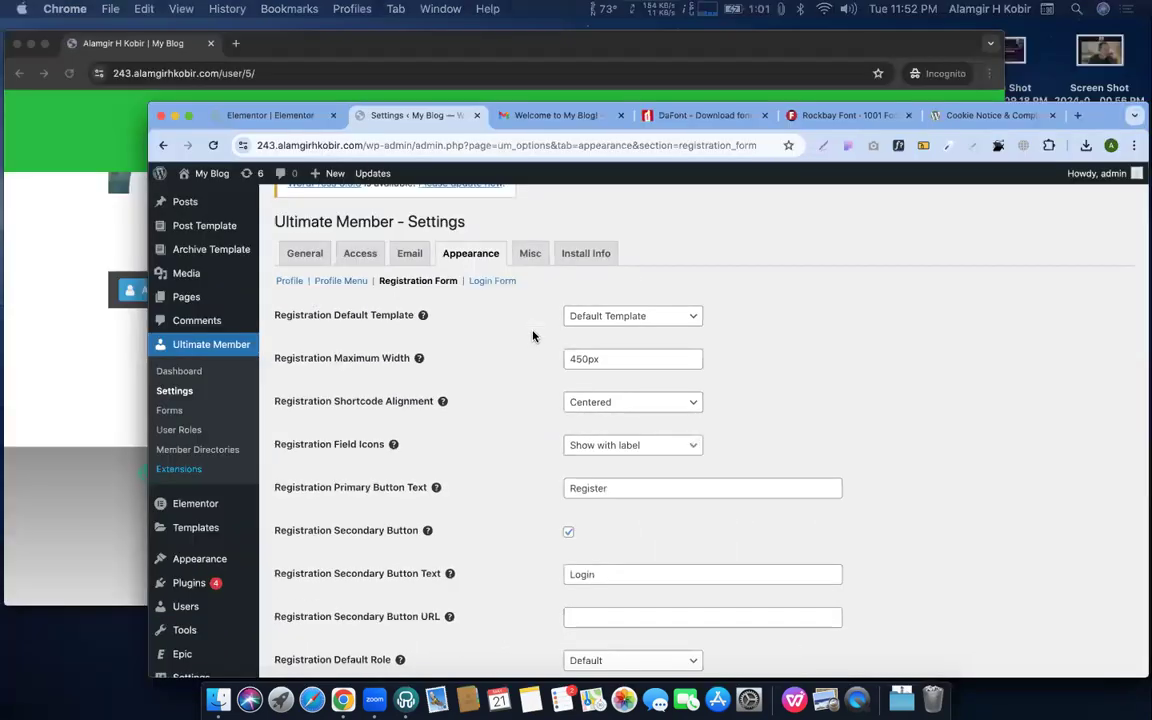
click(345, 248)
scroll(661, 334, up, 5)
click(761, 136)
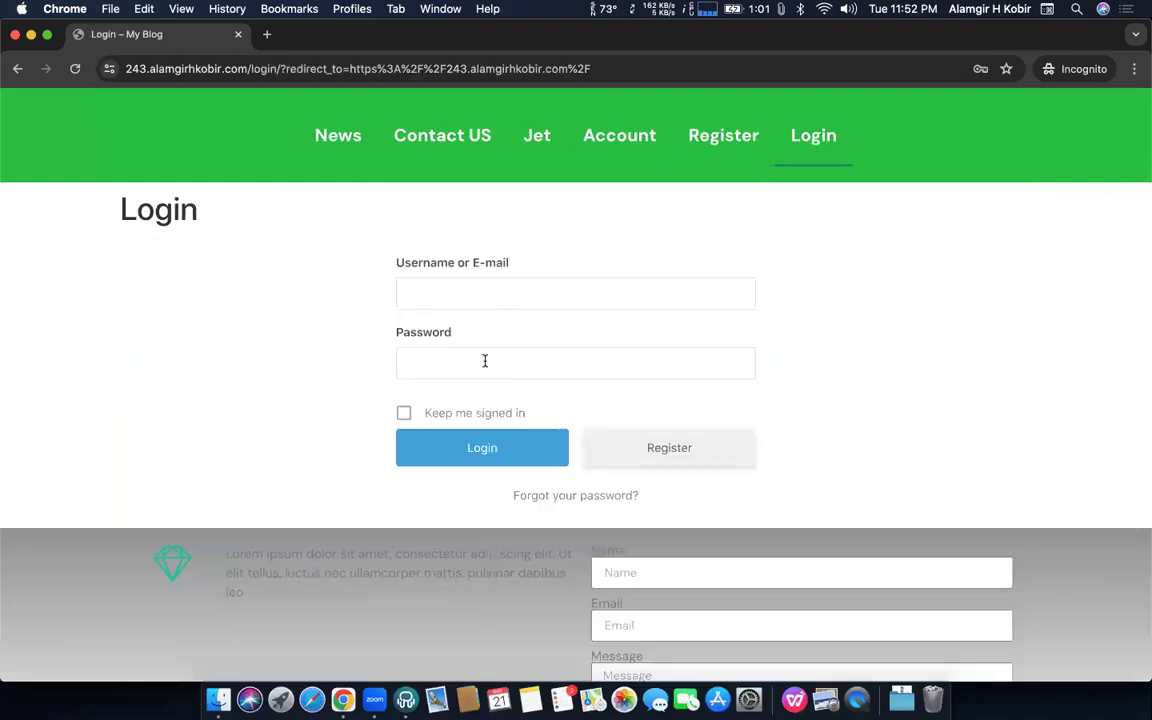
click(658, 458)
scroll(470, 568, down, 5)
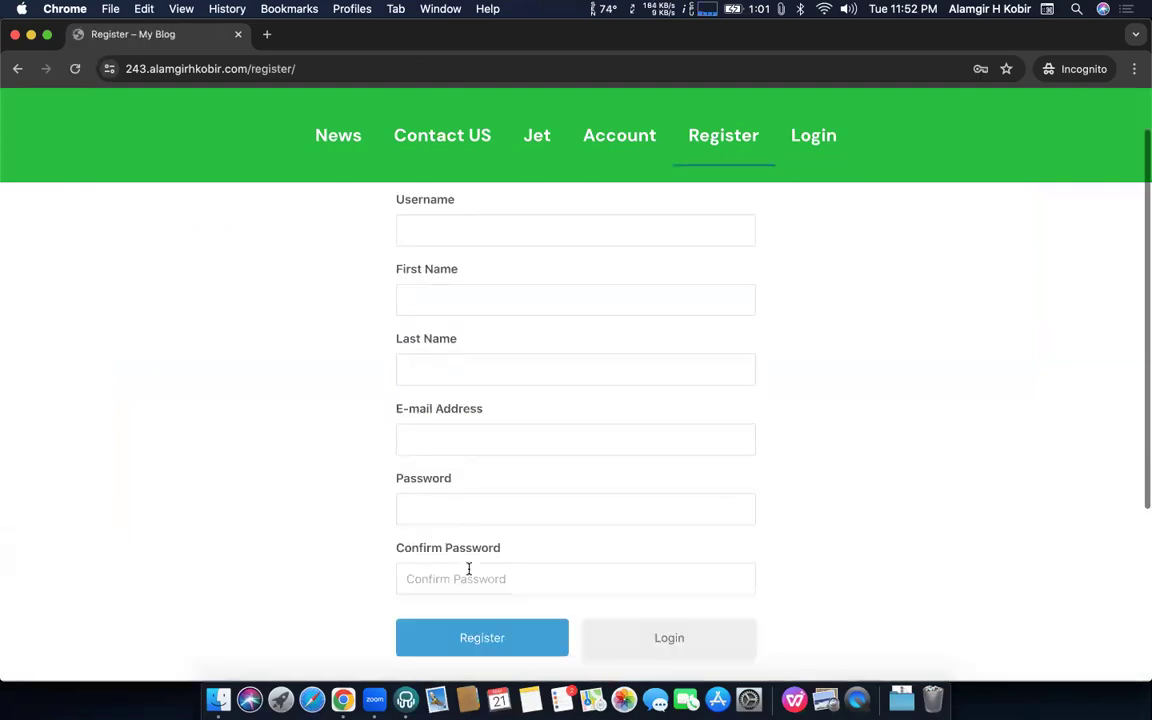
scroll(468, 573, up, 5)
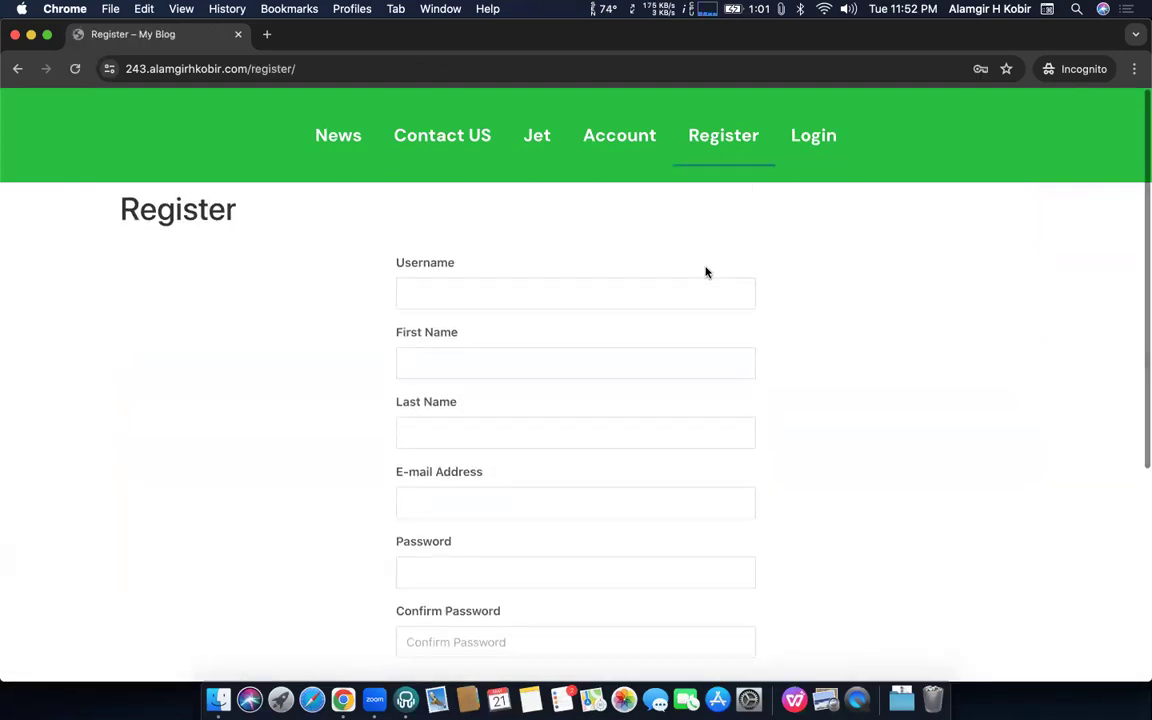
Edit the Registration Maximum Width, save, and check the Register page
key(ctrl+Up)
click(533, 325)
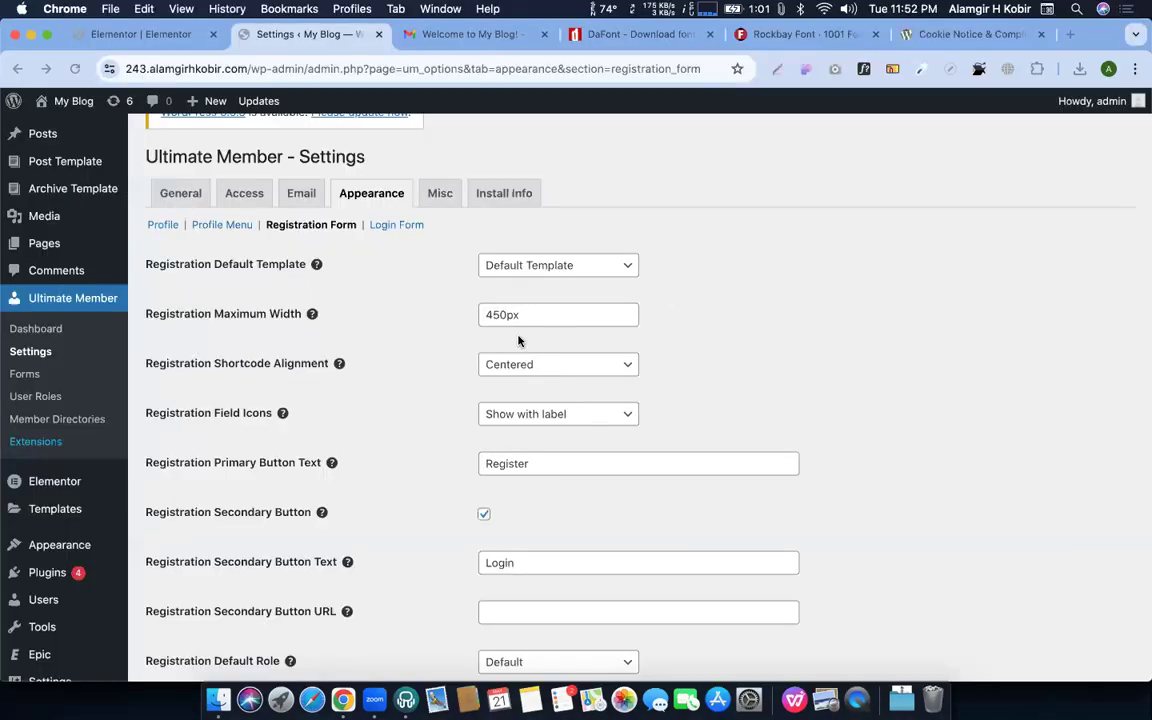
click(488, 314)
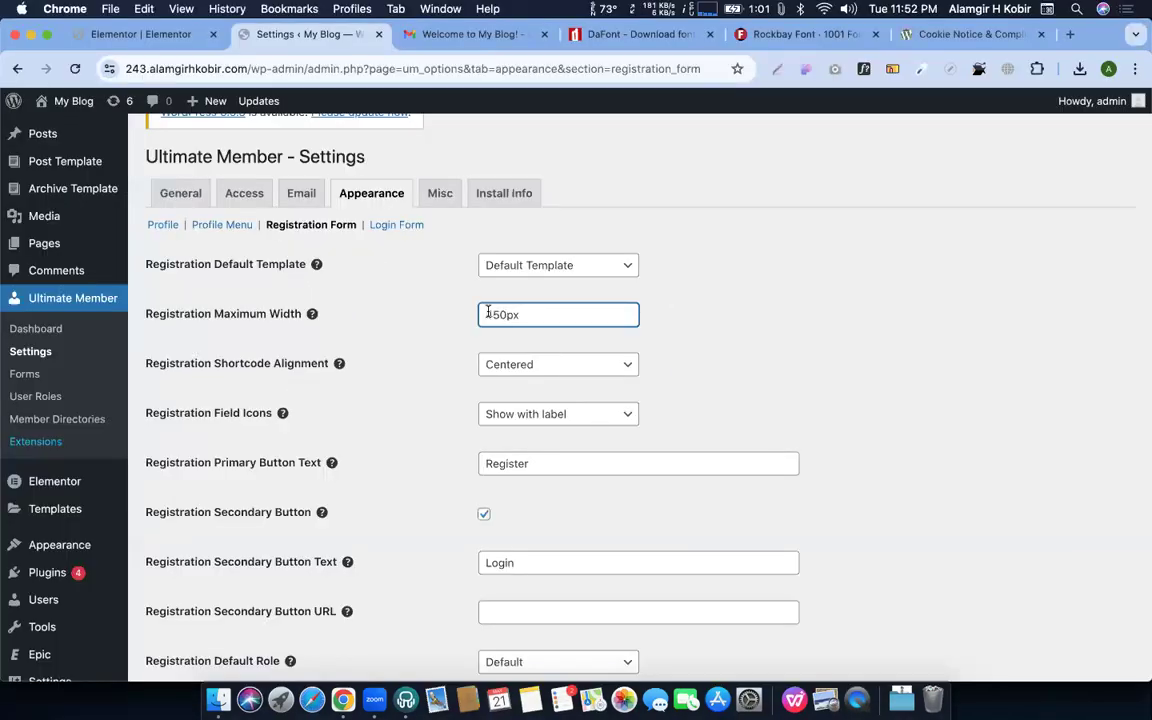
text(1)
scroll(488, 314, down, 3)
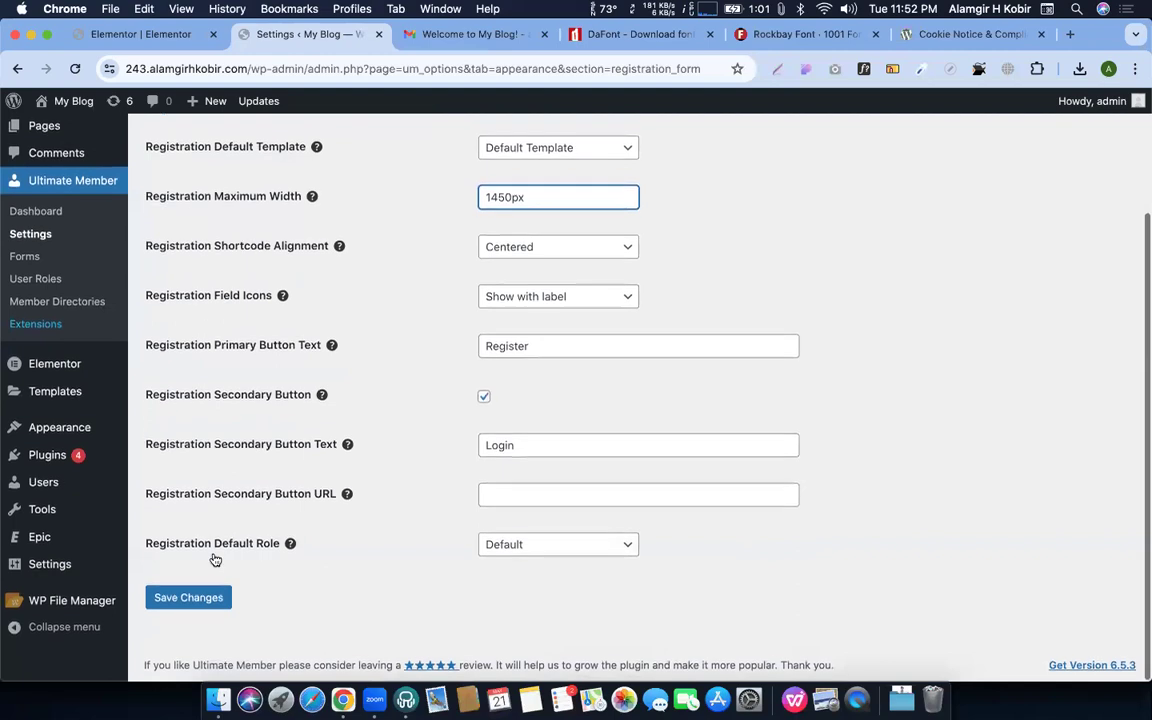
click(189, 598)
key(ctrl+Up)
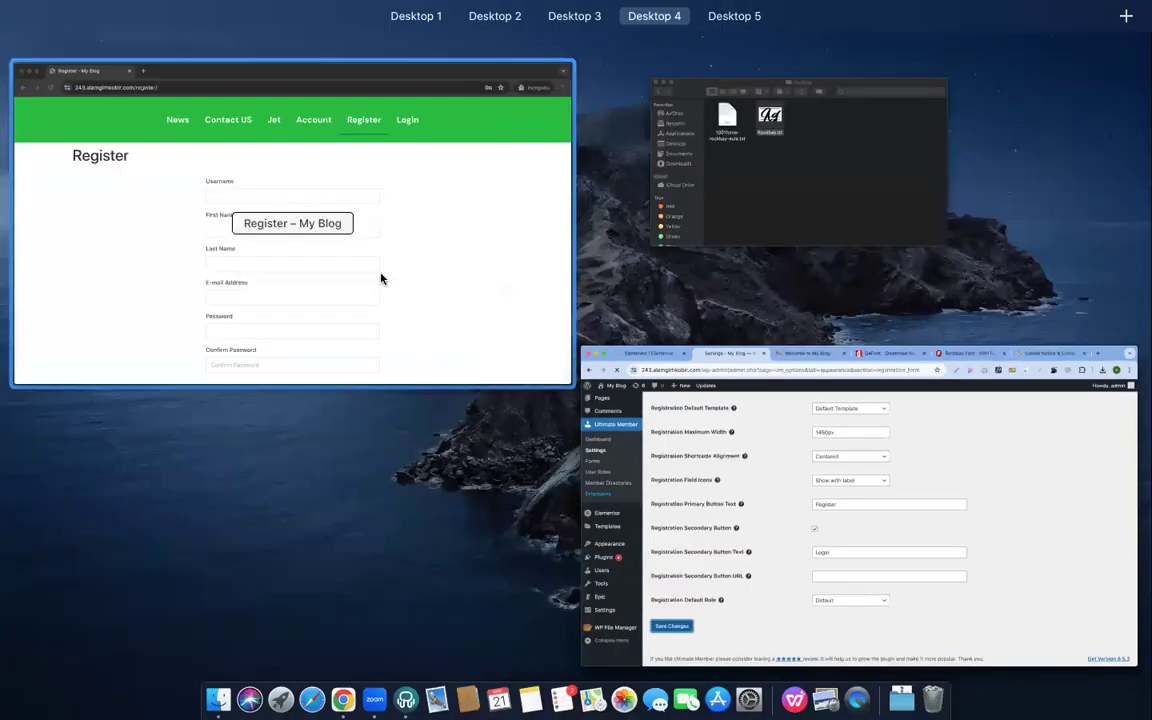
click(380, 278)
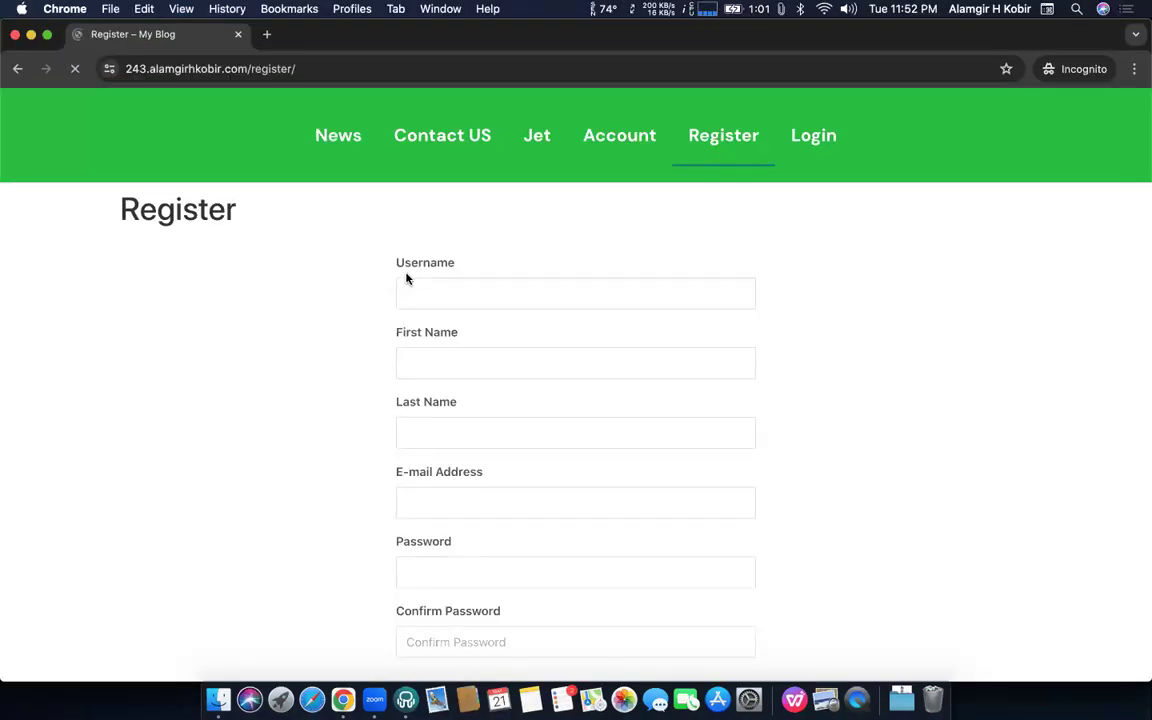
scroll(411, 404, down, 3)
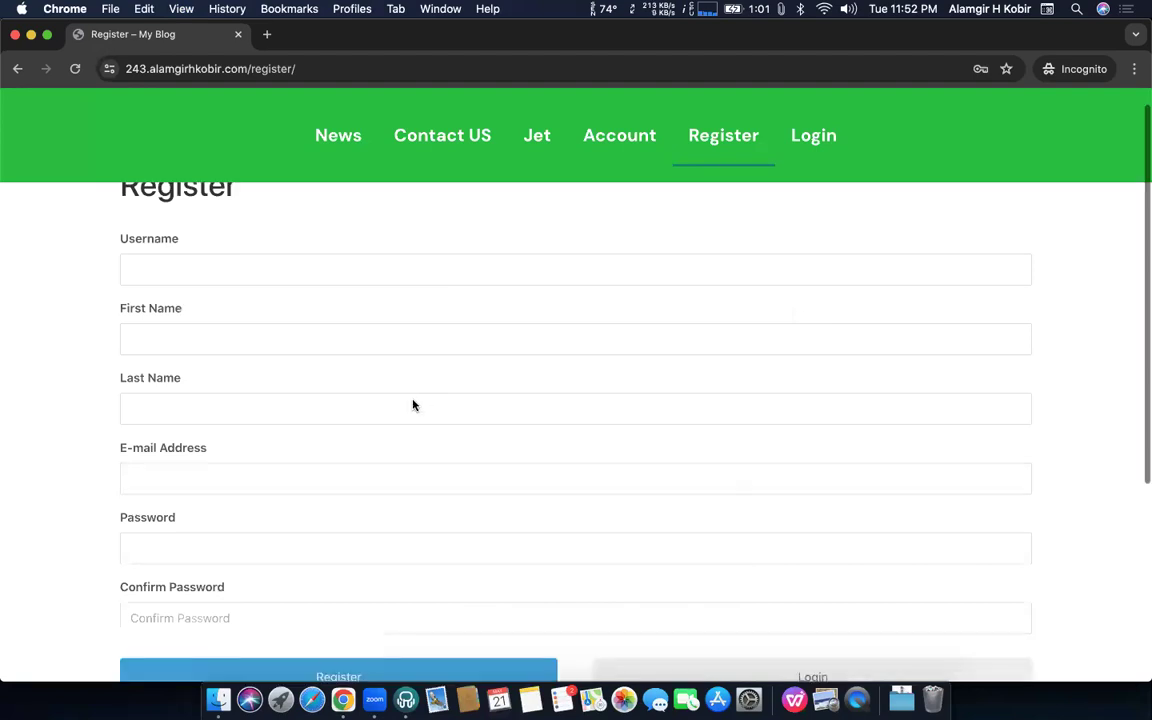
Correct the Registration Maximum Width to 850px and save
key(ctrl+Up)
click(413, 312)
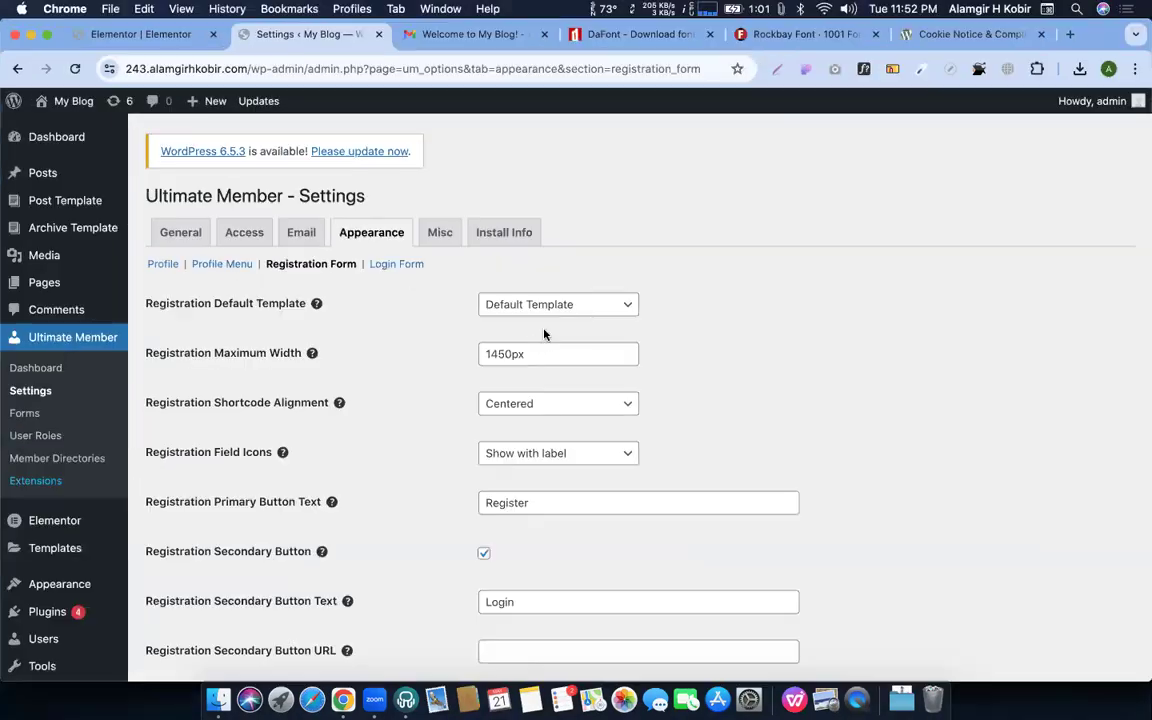
click(487, 355)
key(Right)
text(8)
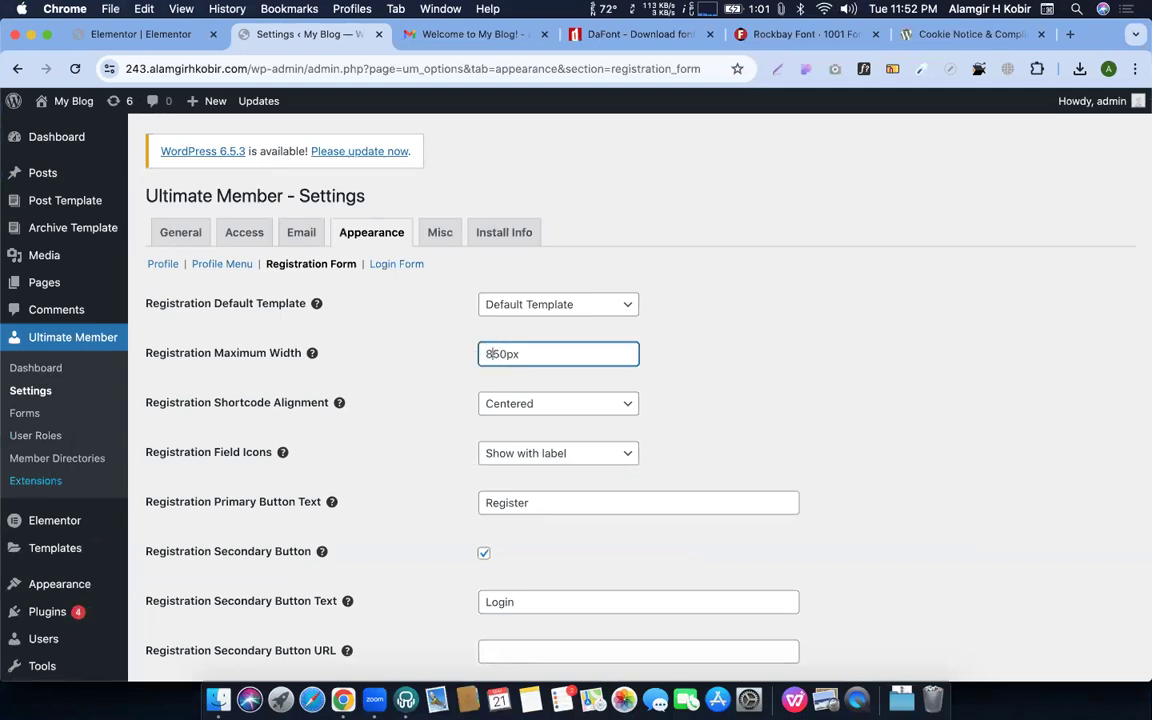
scroll(420, 245, down, 1)
scroll(296, 576, down, 3)
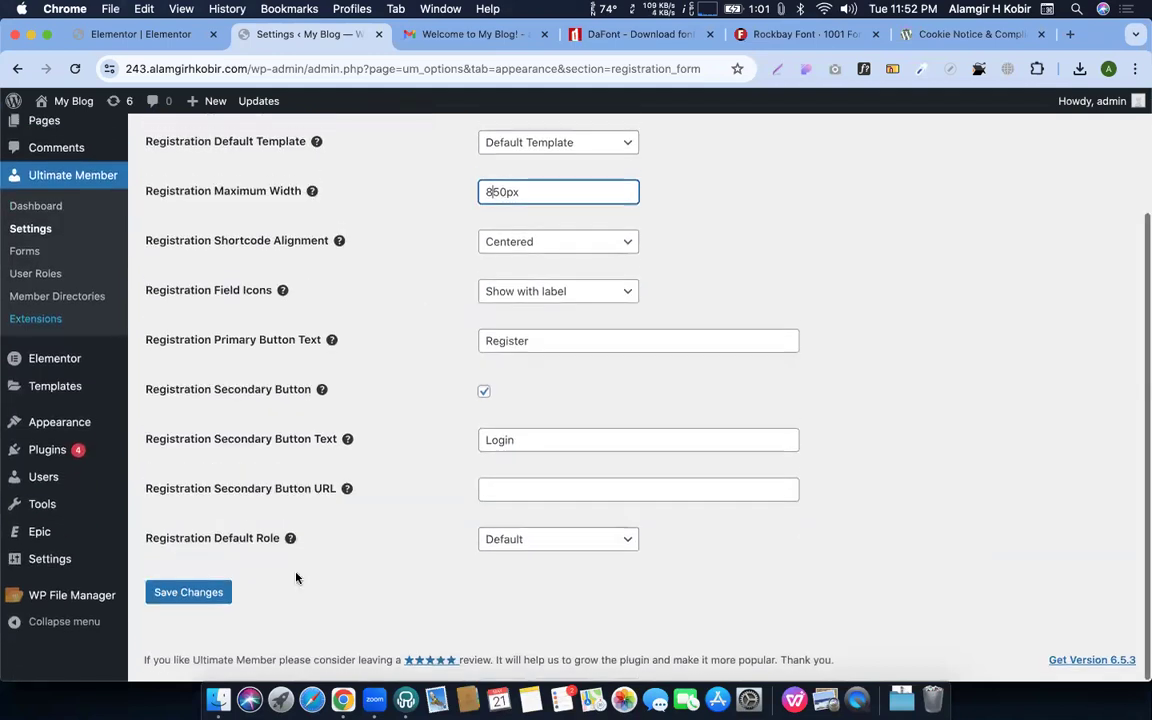
click(188, 594)
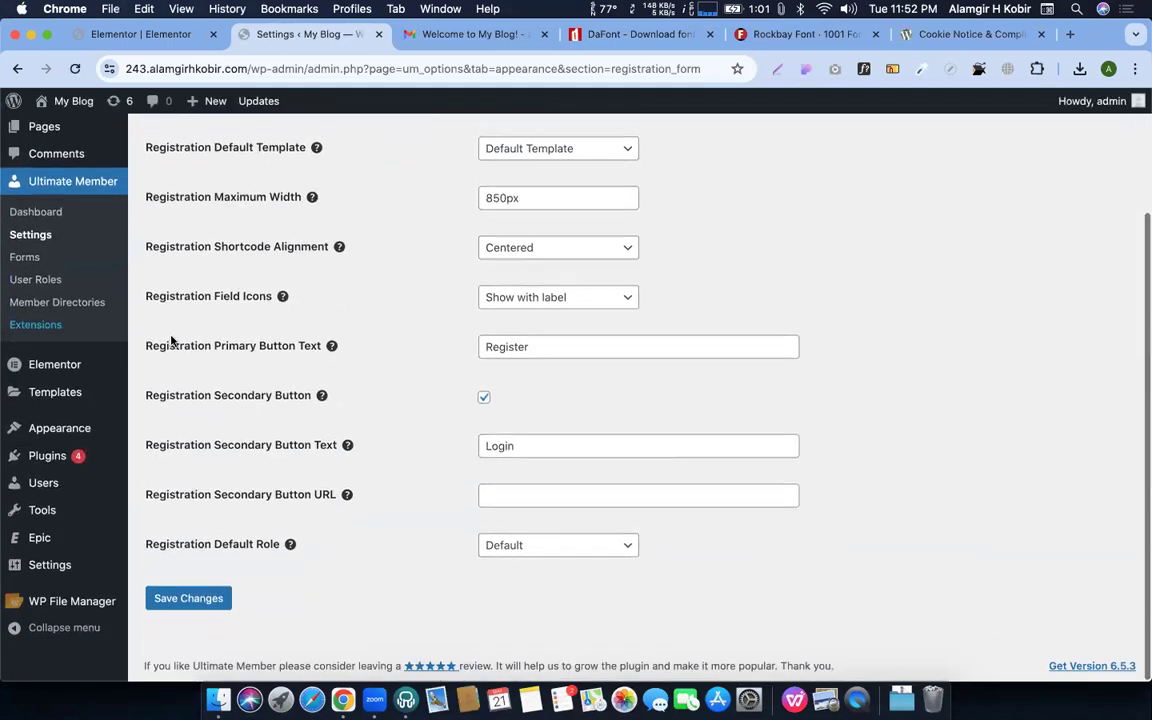
Review the Register button text and recheck the live Register page
double_click(548, 347)
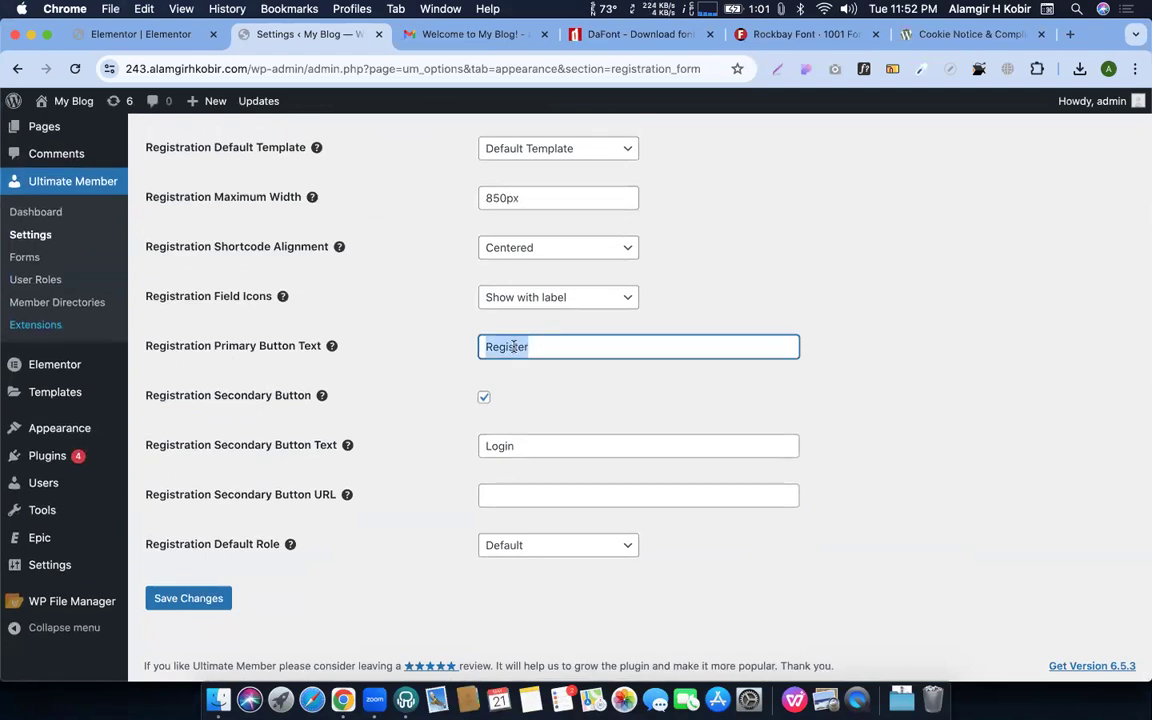
key(ctrl+Up)
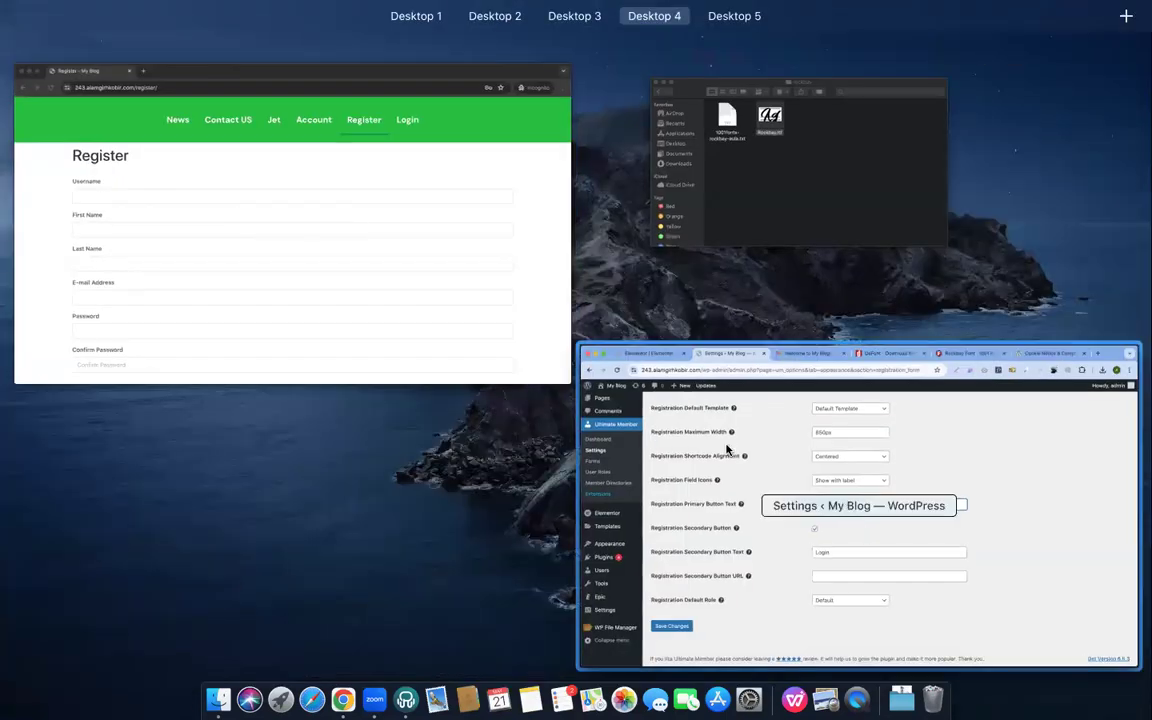
click(727, 450)
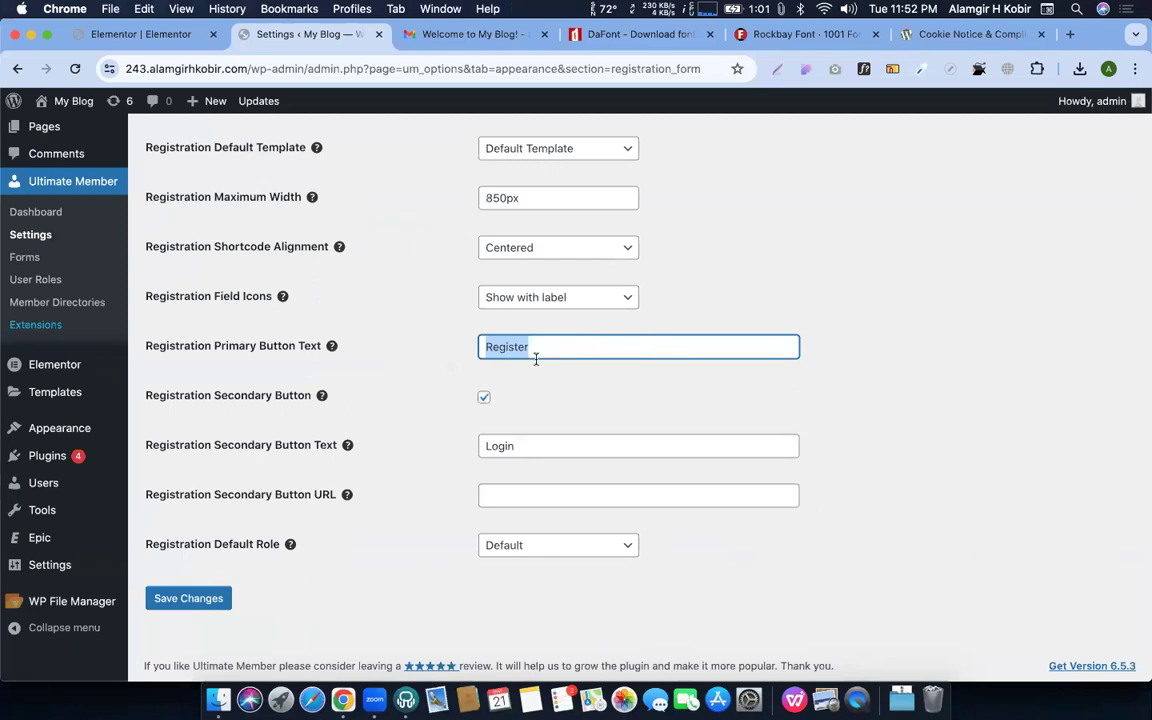
key(ctrl+Up)
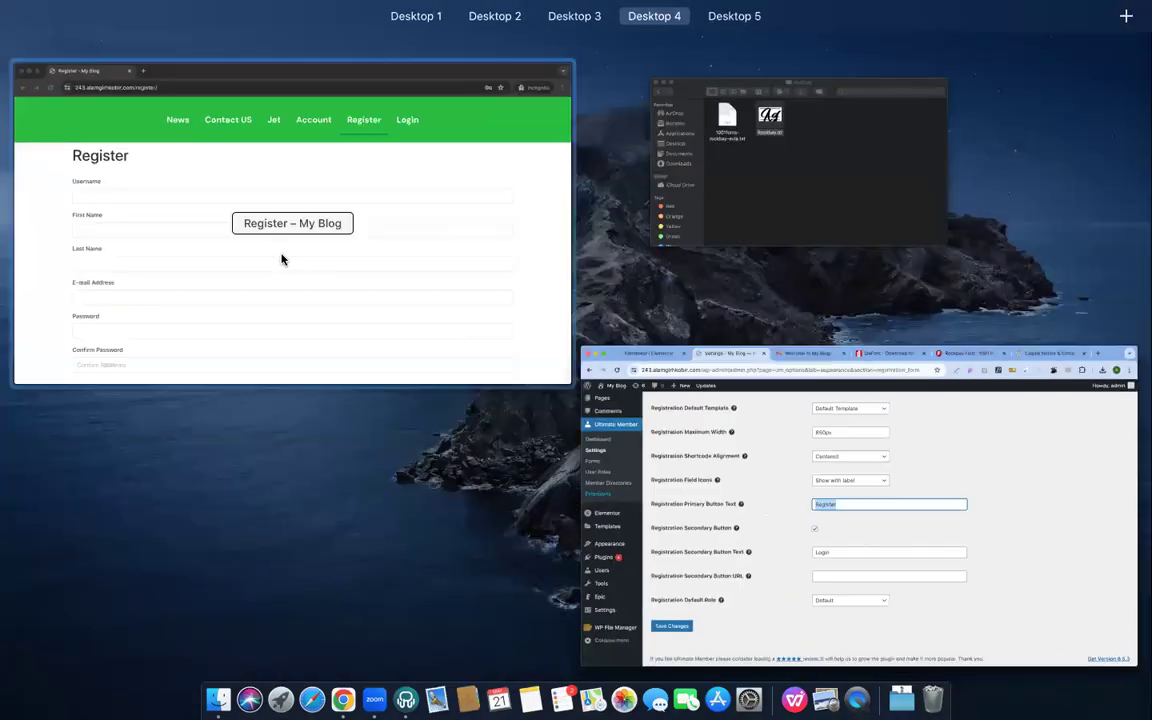
click(282, 257)
scroll(250, 400, down, 5)
key(ctrl+Up)
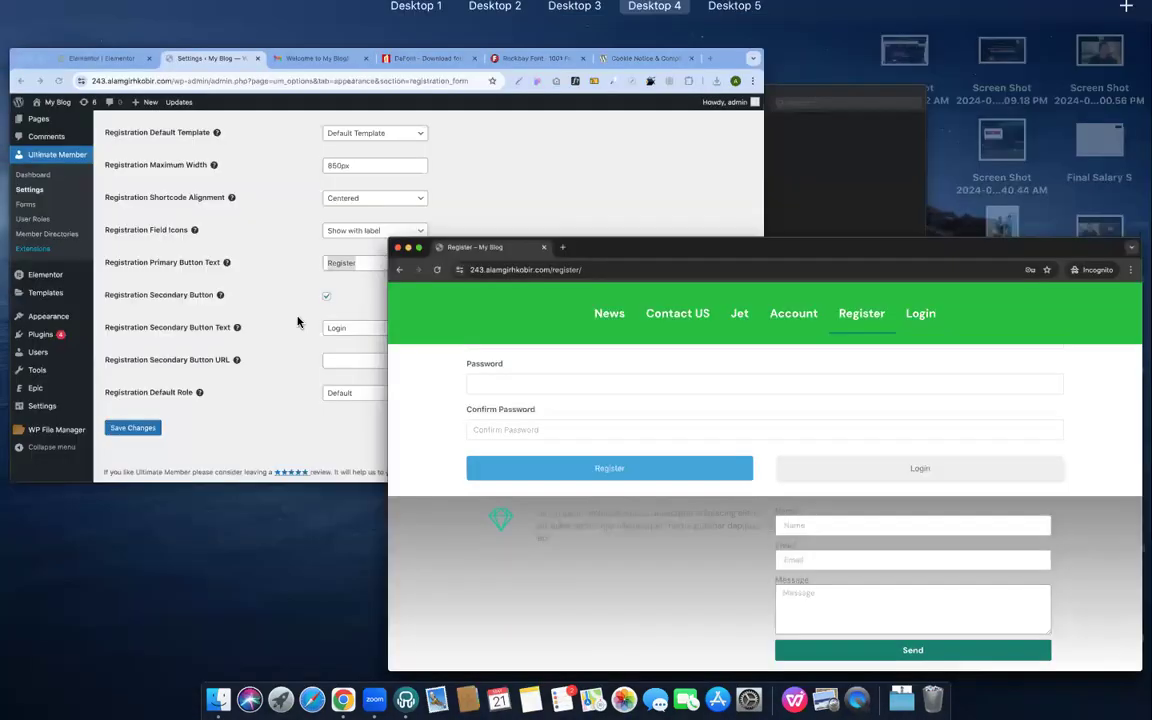
click(470, 378)
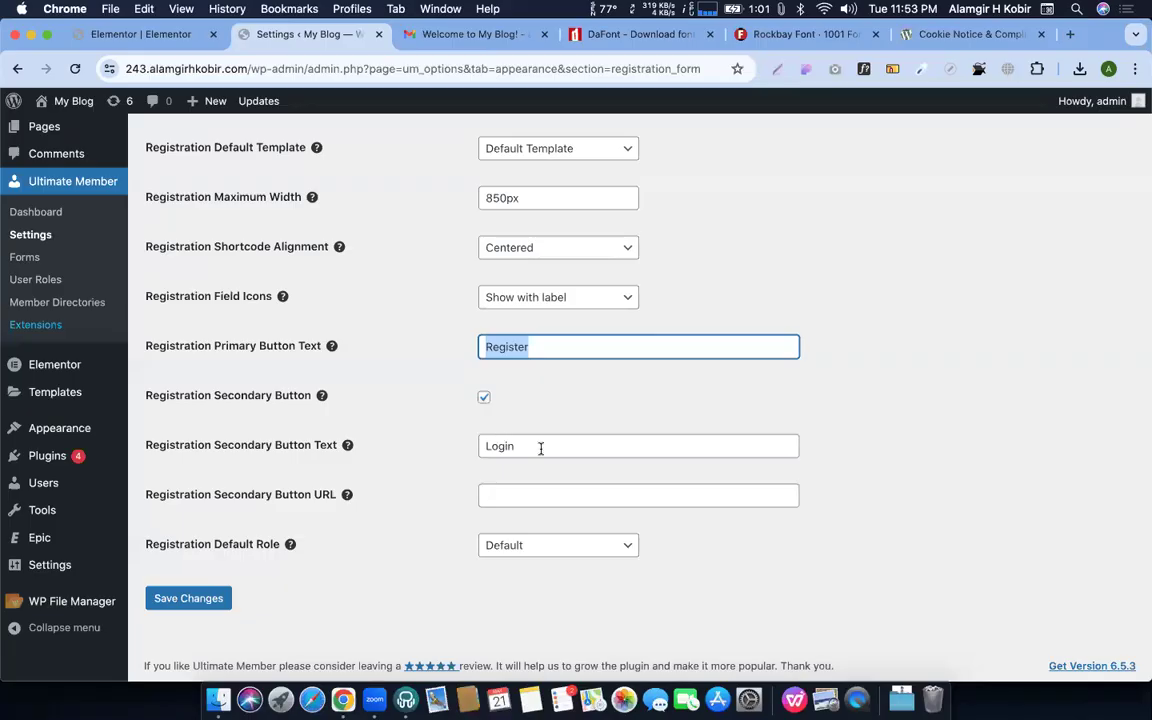
Make Subscriber the default registration role, save, and open the Login Form settings
double_click(530, 447)
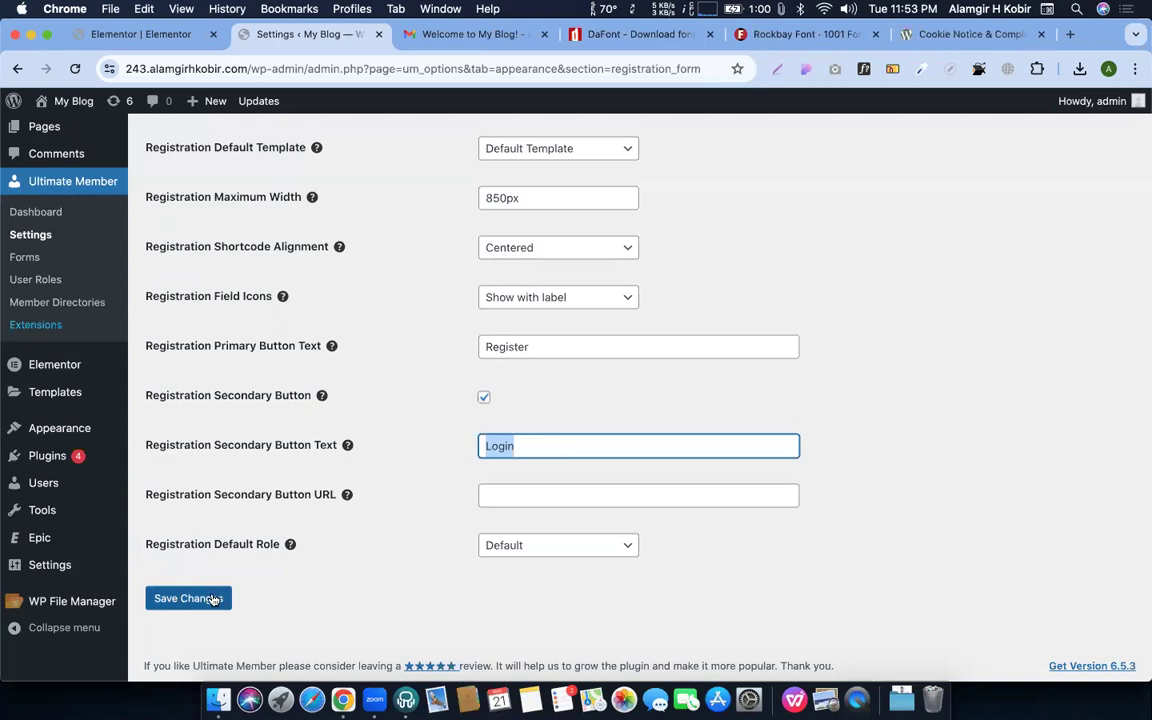
scroll(450, 565, up, 1)
click(535, 568)
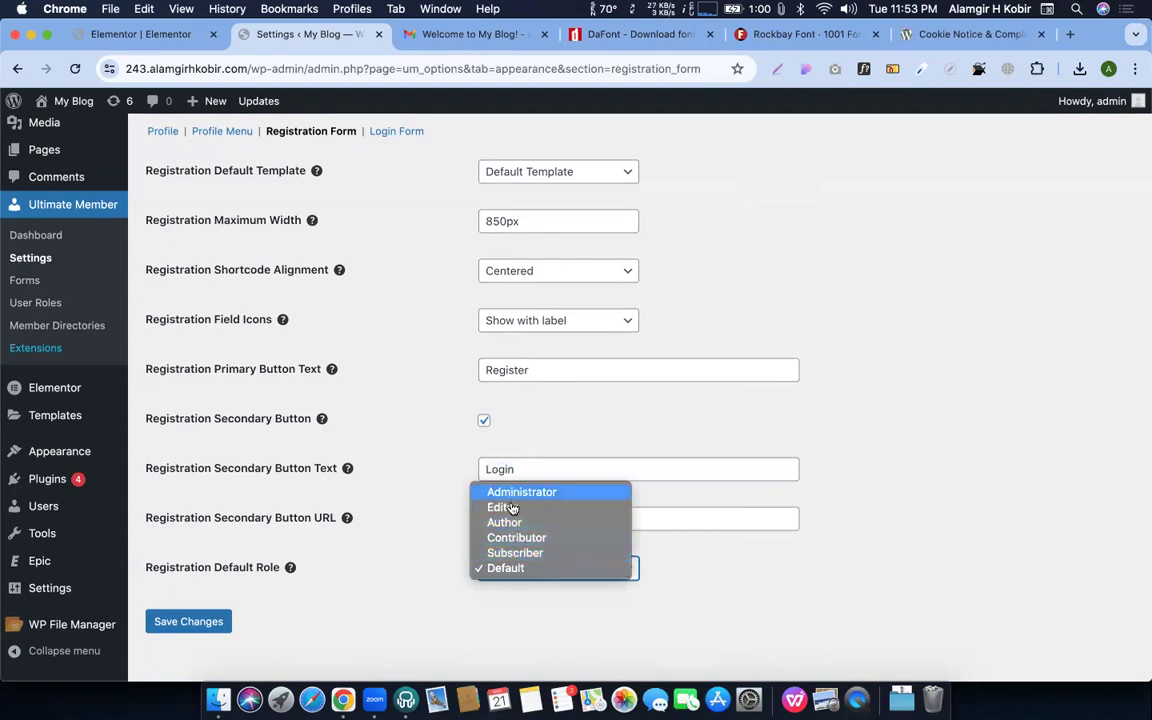
click(517, 552)
click(177, 622)
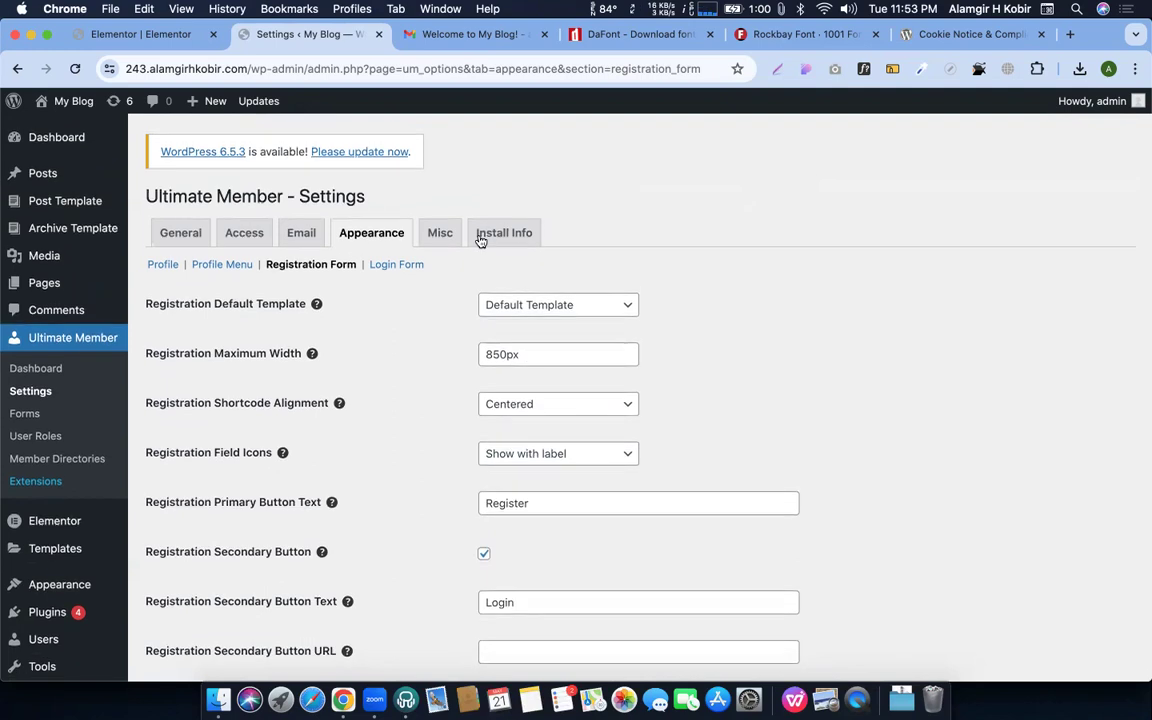
click(381, 264)
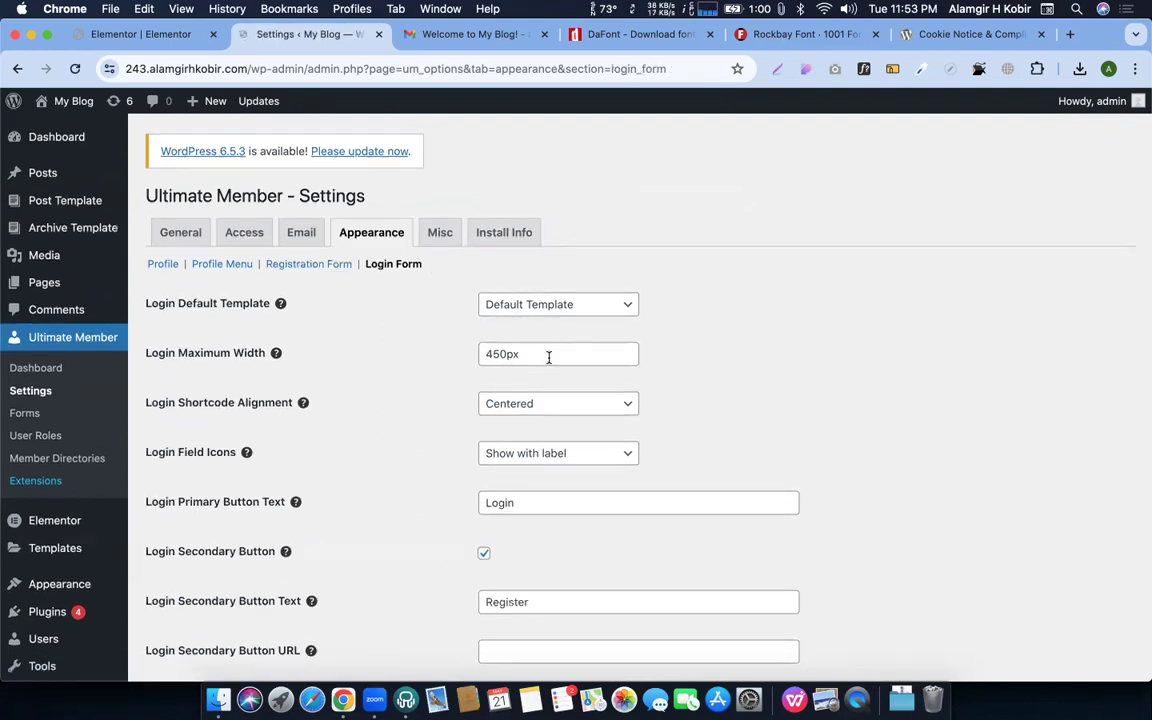
Change Login Maximum Width to 850px, save, and go to the Misc tab
click(489, 352)
key(BackSpace)
text(8)
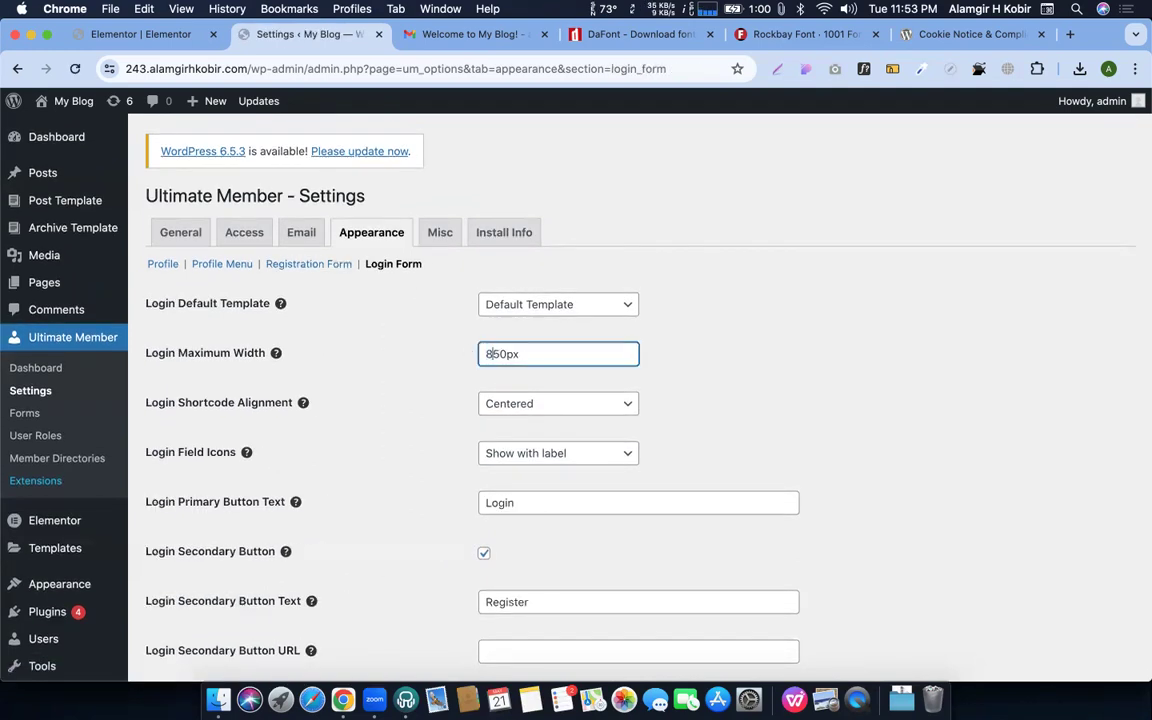
scroll(230, 590, down, 5)
click(190, 597)
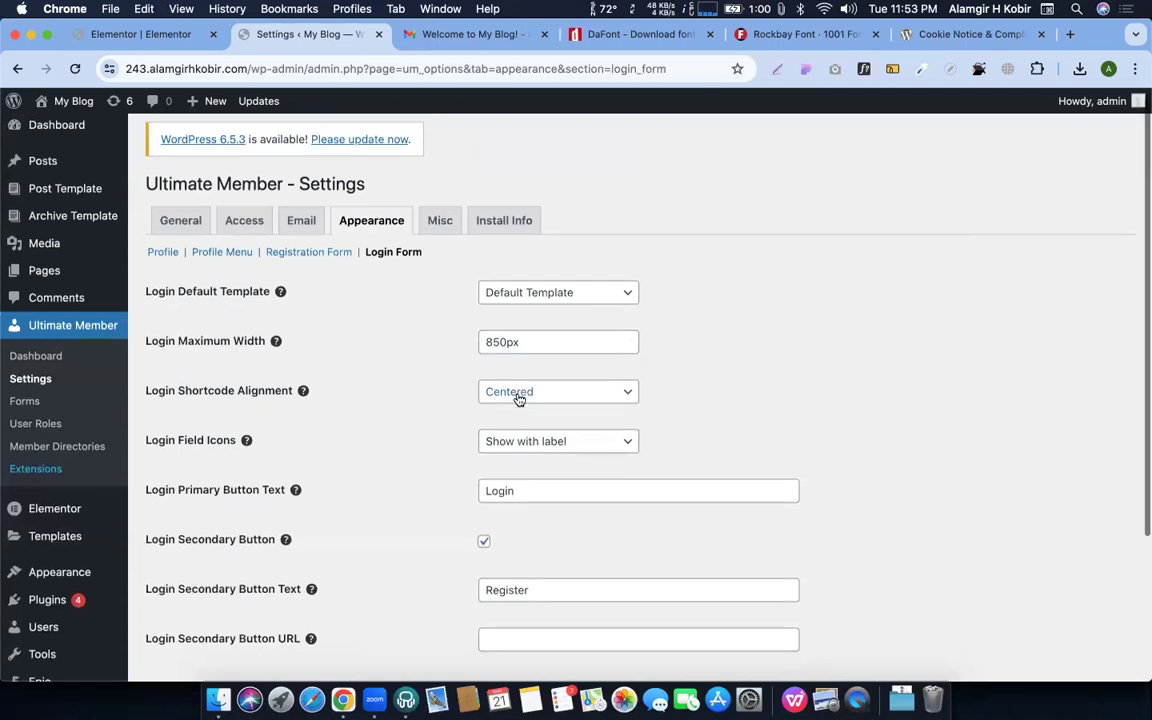
scroll(519, 399, down, 1)
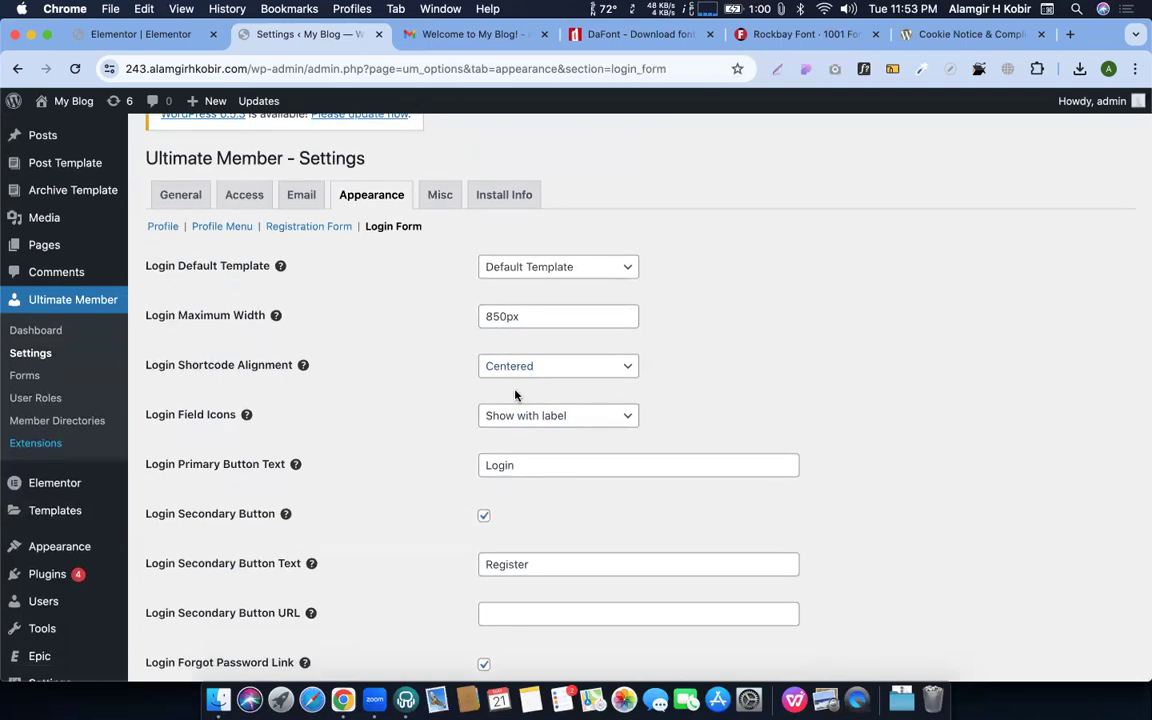
scroll(510, 385, up, 1)
click(441, 233)
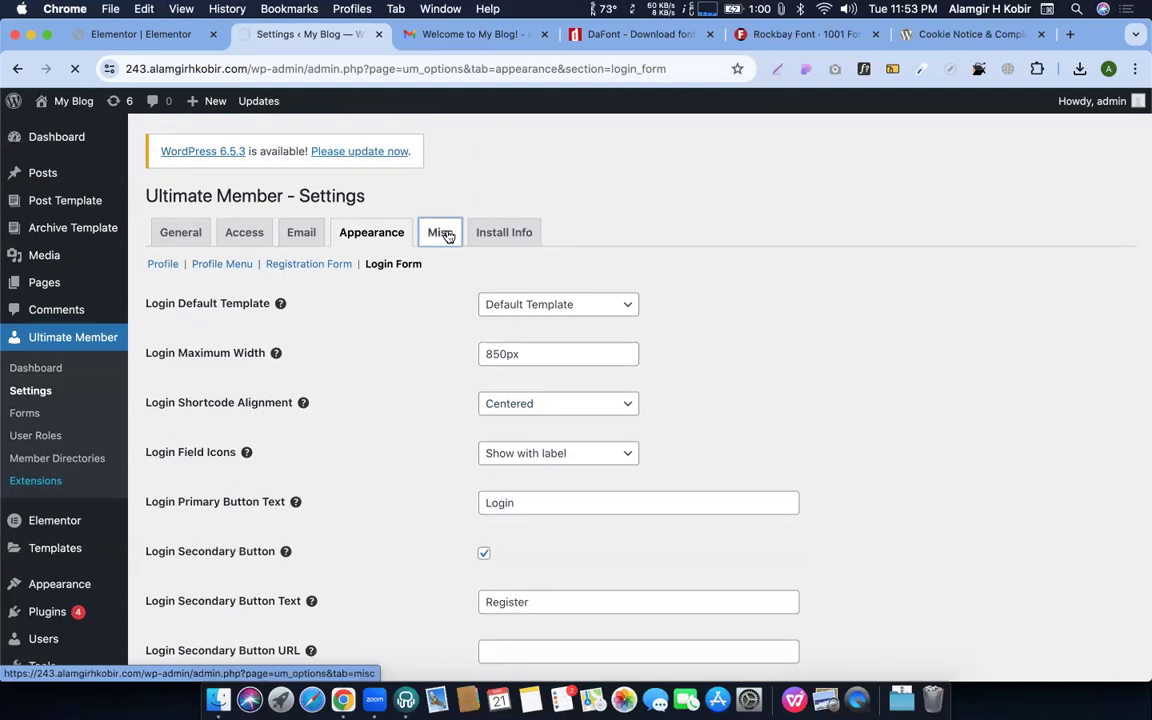
scroll(419, 352, down, 2)
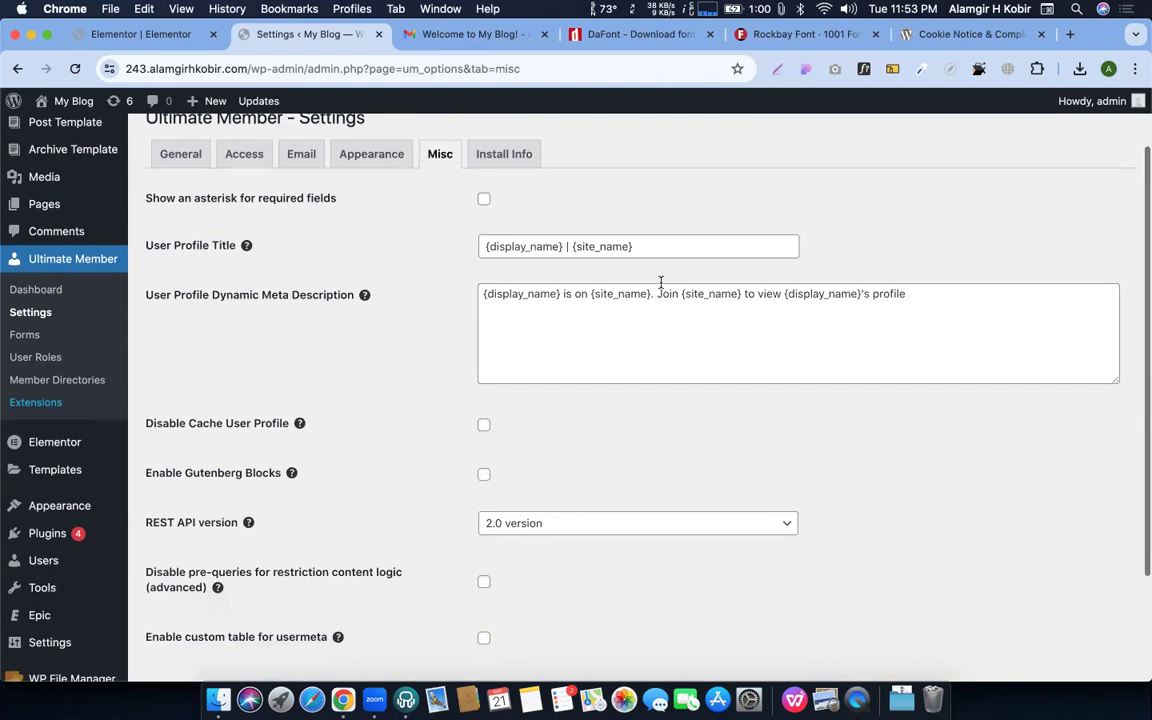
scroll(586, 337, down, 3)
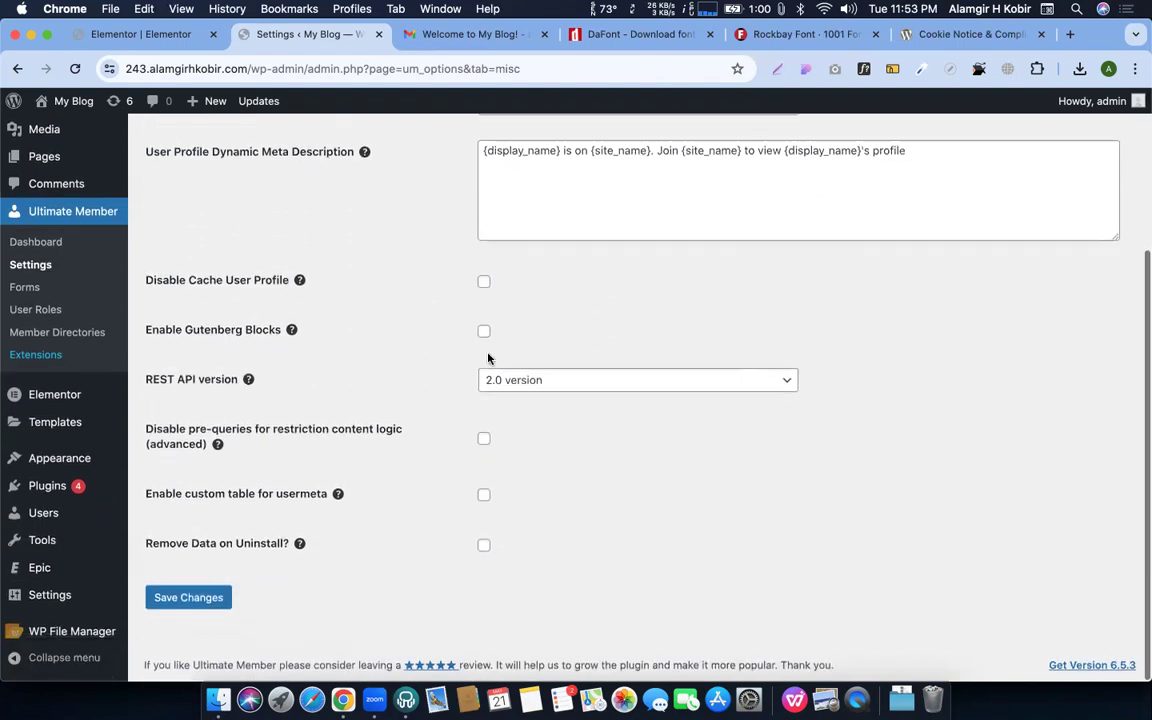
scroll(488, 358, up, 5)
click(503, 235)
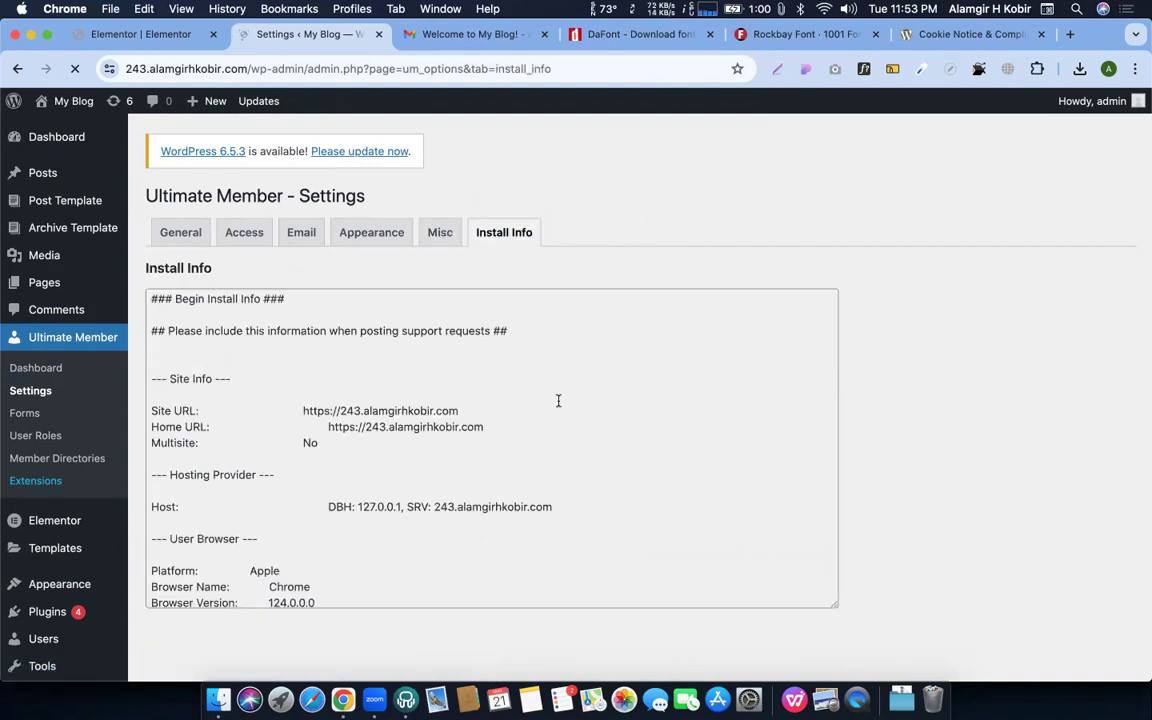
scroll(558, 400, down, 10)
scroll(463, 484, down, 15)
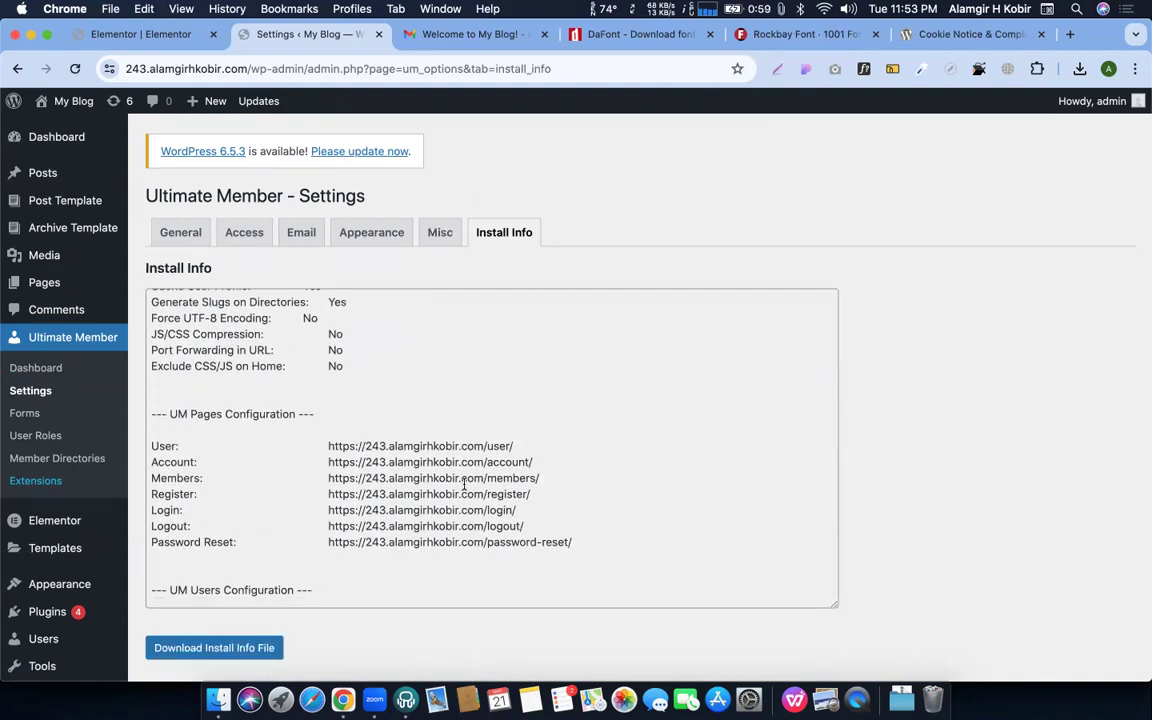
scroll(463, 484, down, 20)
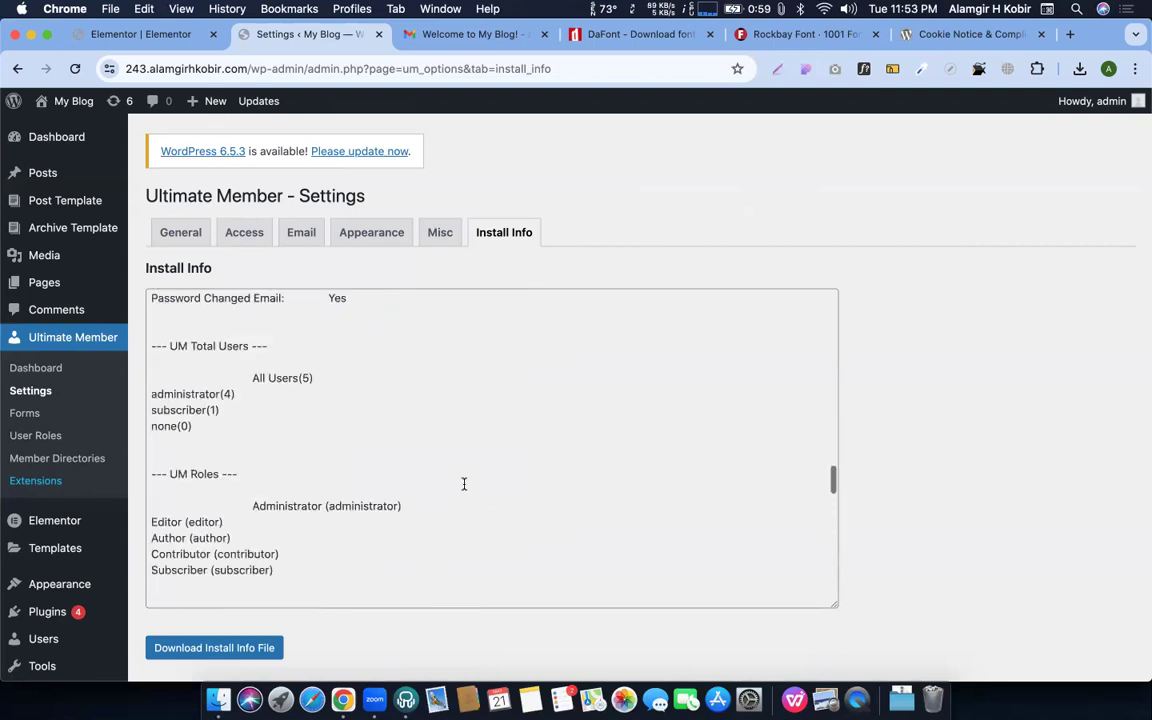
scroll(463, 484, down, 10)
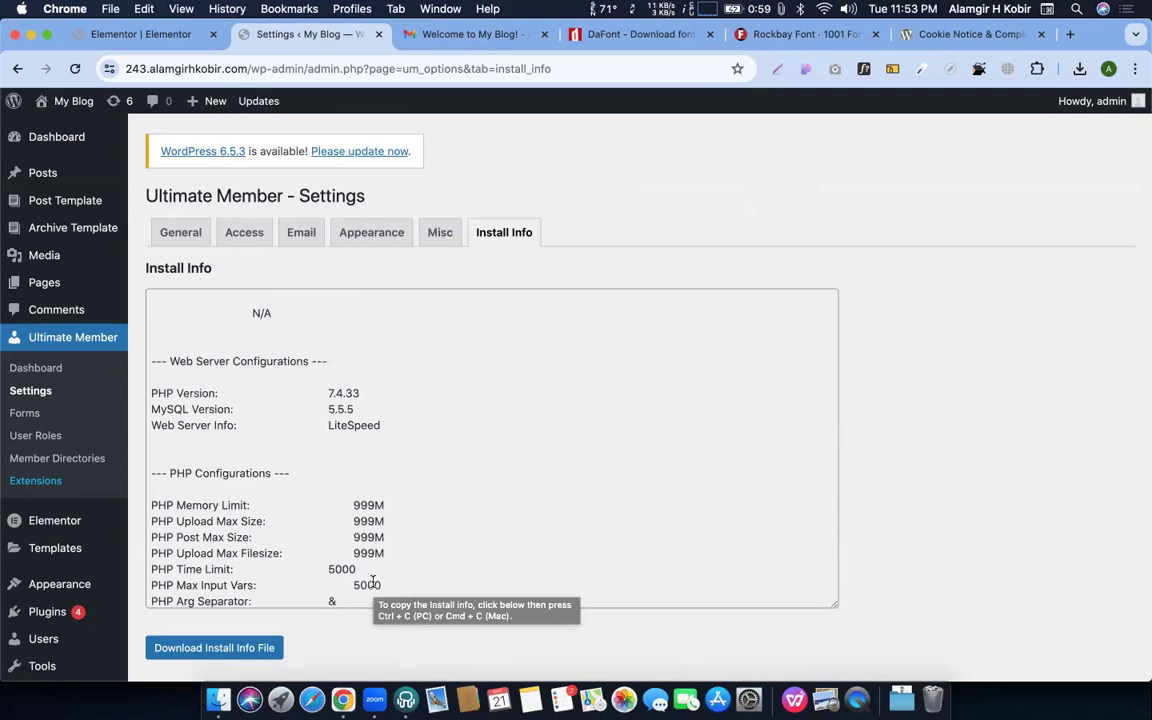
scroll(372, 581, down, 20)
scroll(372, 581, down, 5)
scroll(373, 586, up, 5)
scroll(268, 393, down, 5)
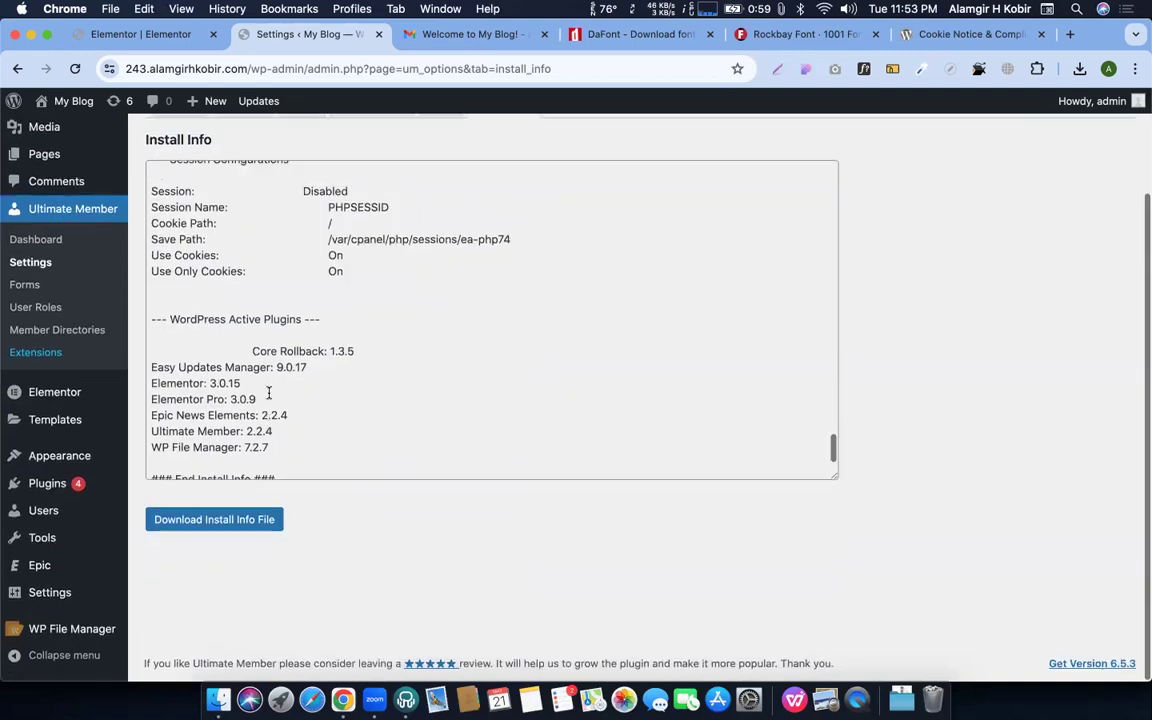
scroll(268, 393, up, 10)
scroll(230, 226, up, 1)
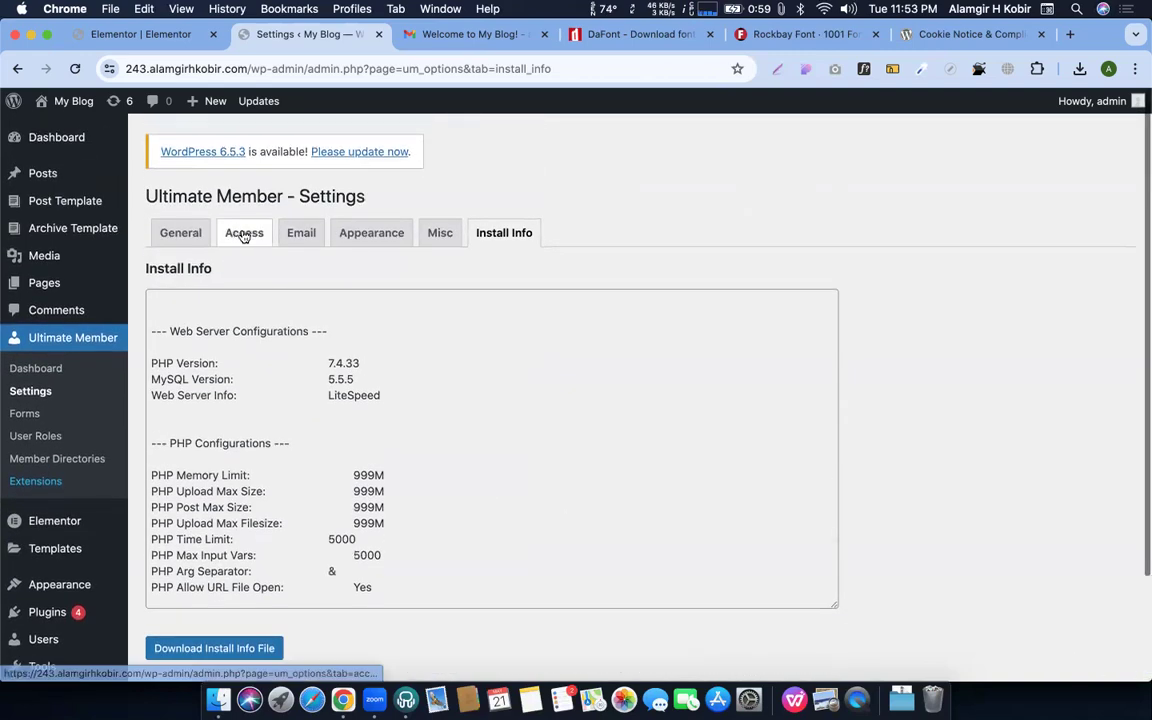
Scroll through the Appearance tab's Profile options, then go to Ultimate Member Forms
click(361, 240)
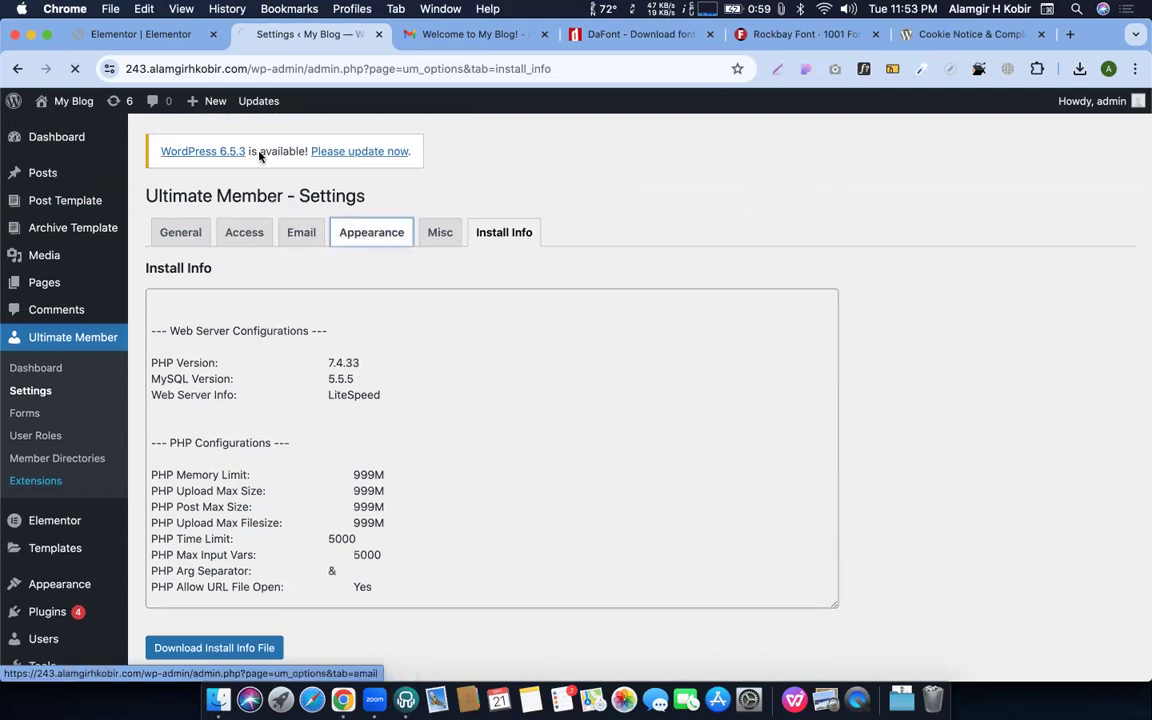
scroll(321, 361, down, 10)
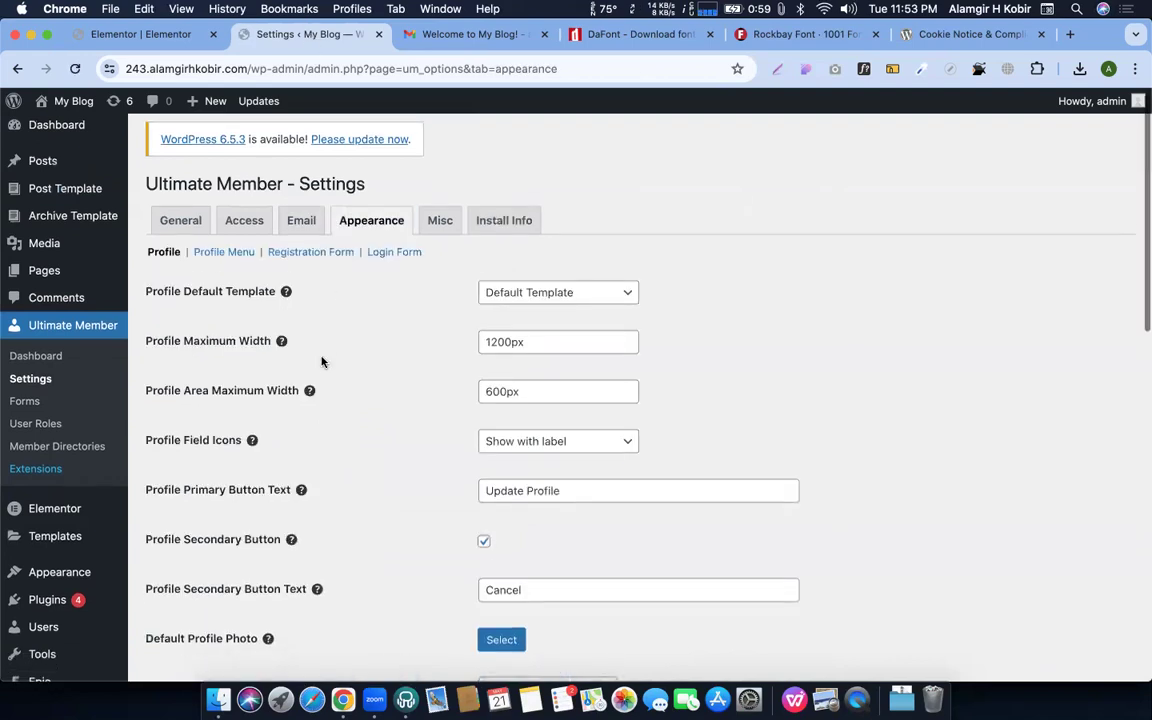
scroll(321, 361, down, 8)
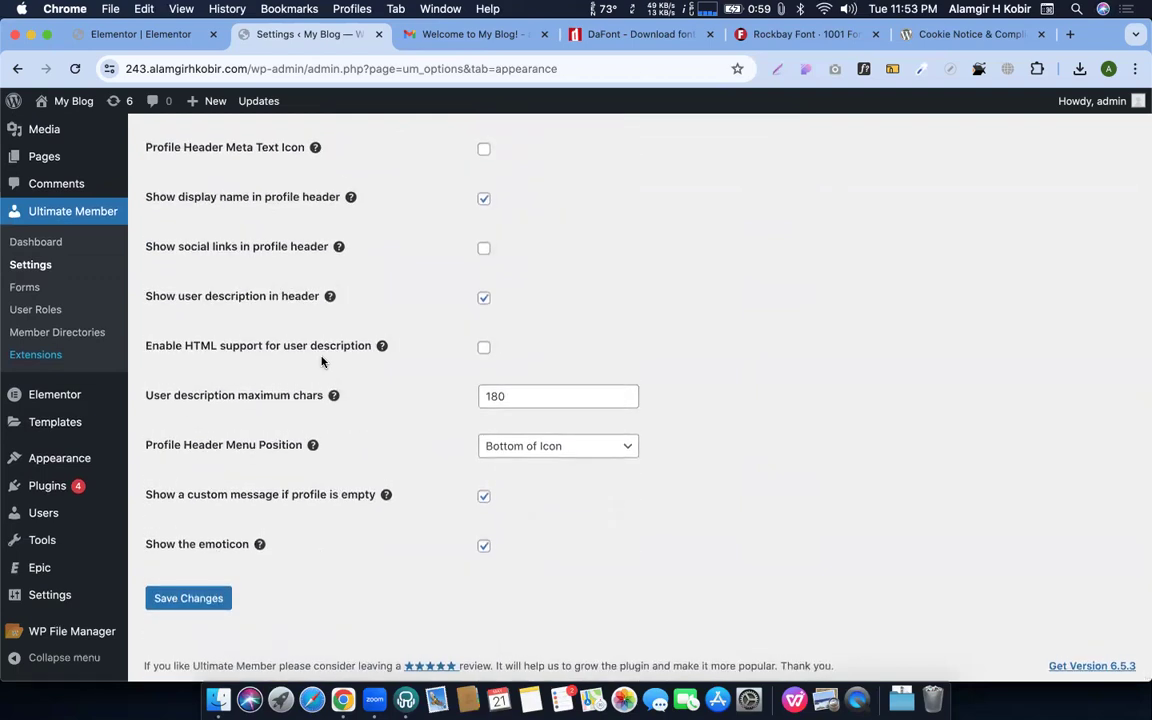
scroll(321, 361, up, 11)
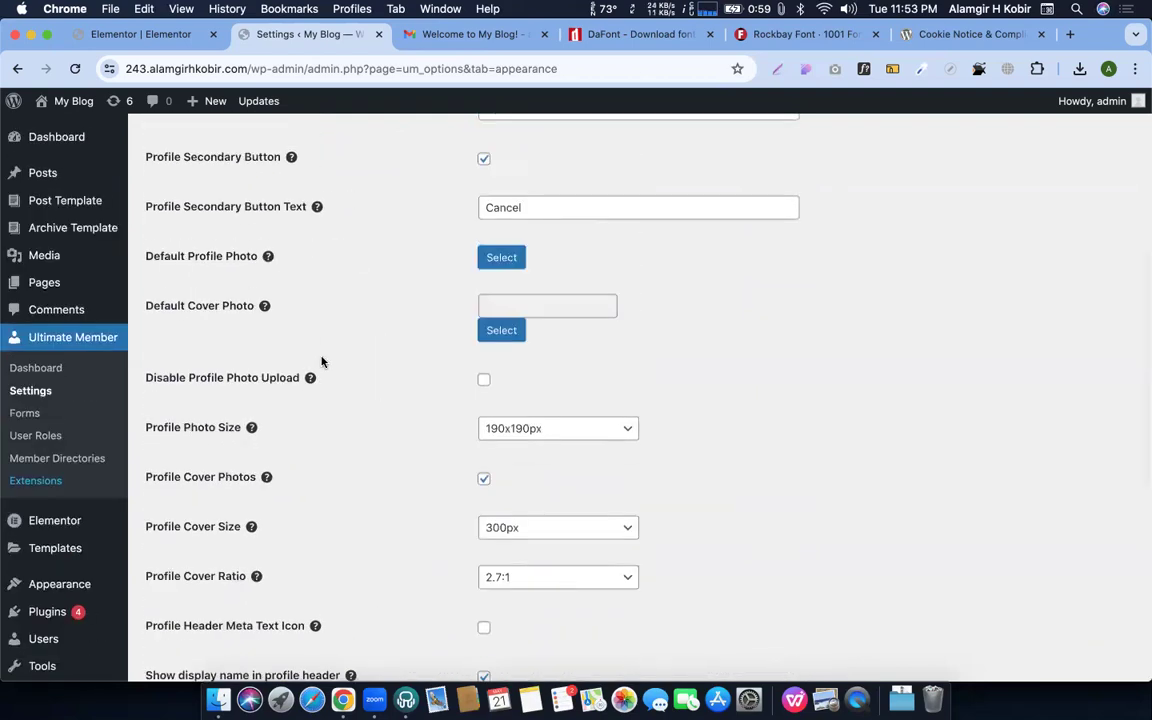
scroll(321, 361, down, 5)
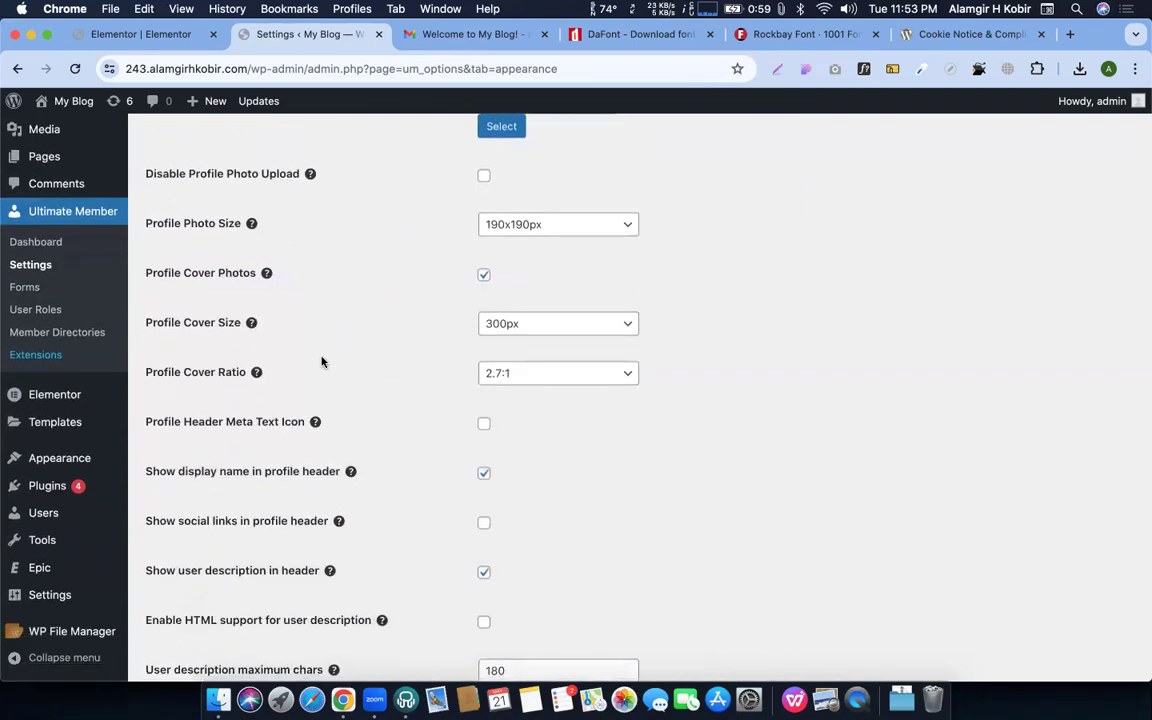
scroll(321, 361, up, 3)
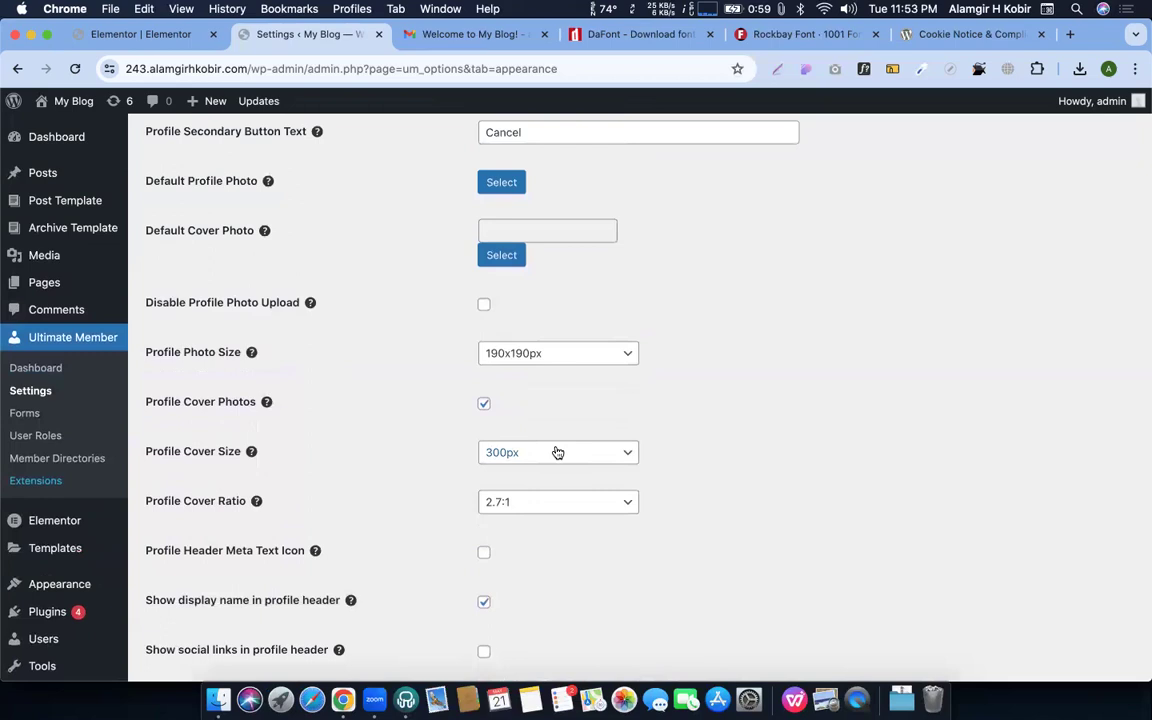
scroll(557, 453, up, 1)
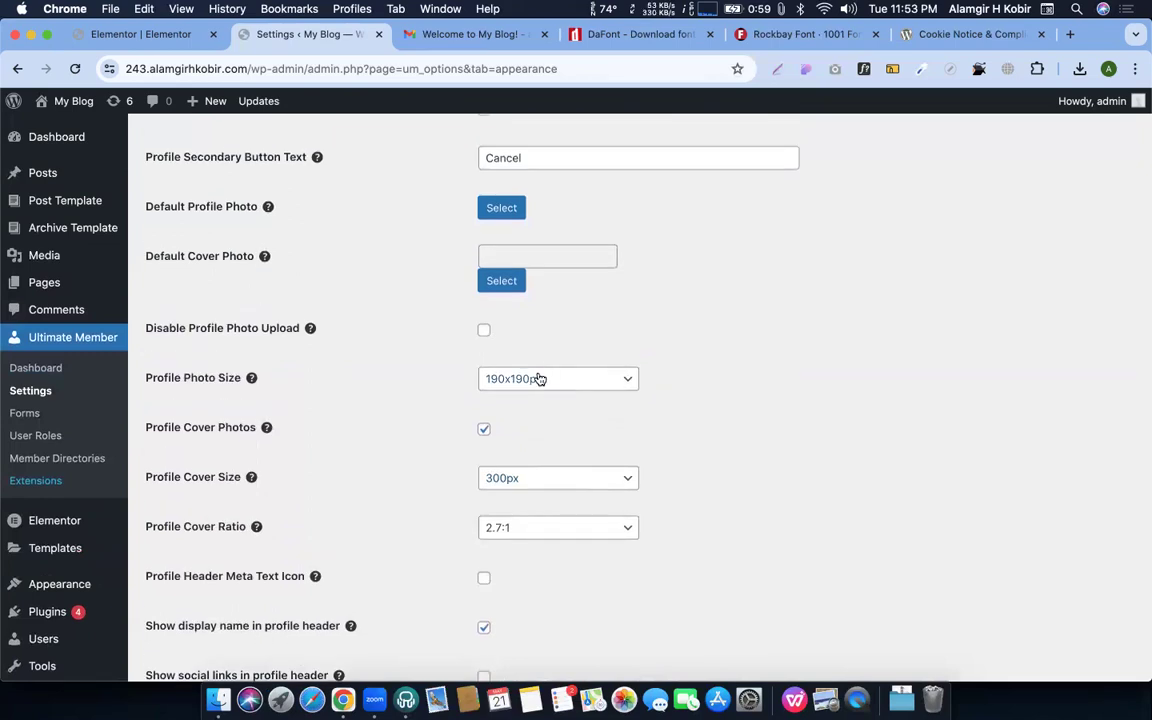
scroll(539, 379, up, 3)
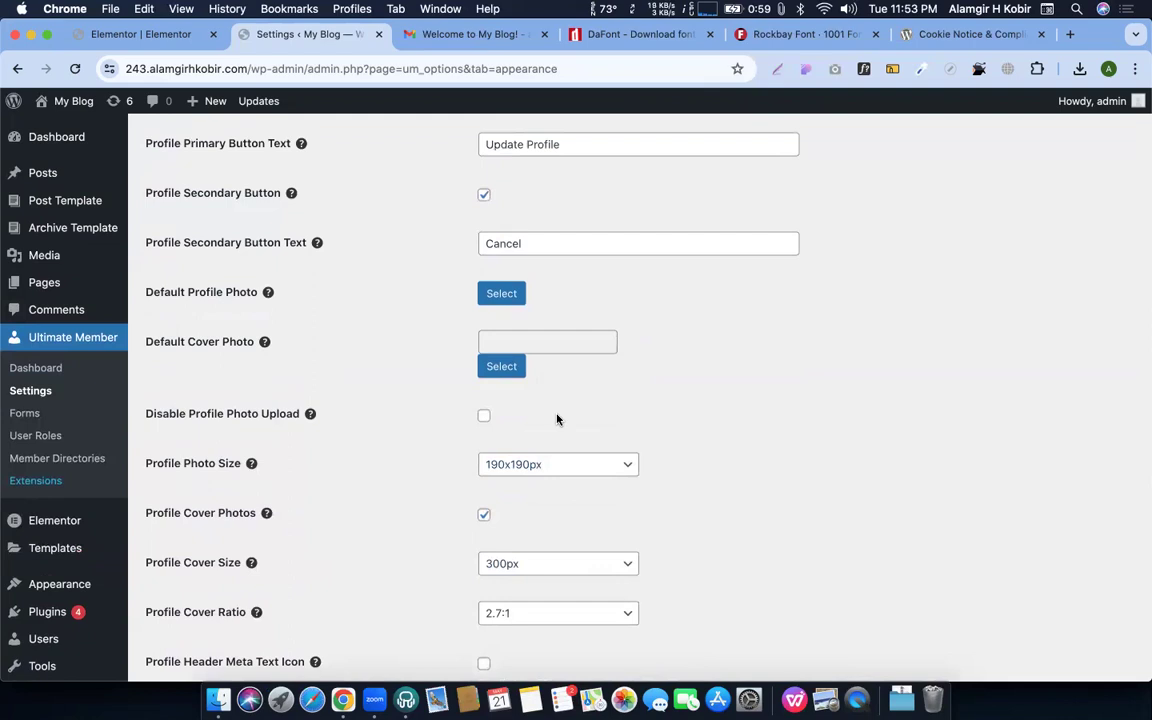
scroll(539, 443, up, 3)
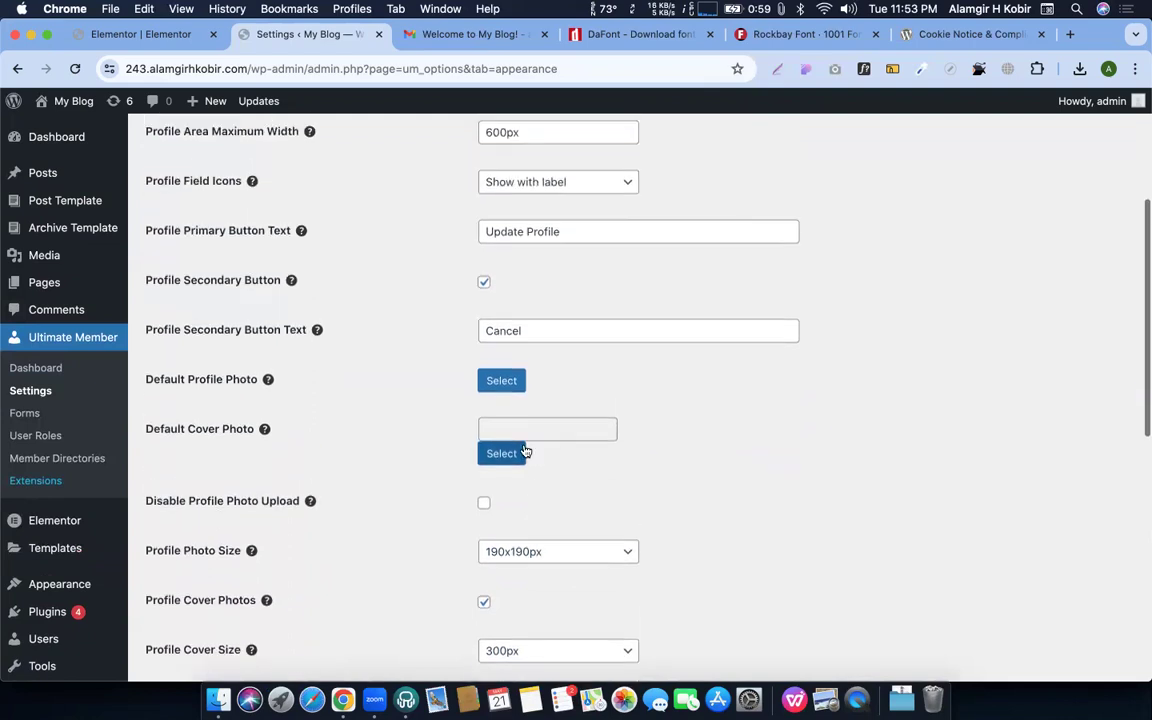
scroll(517, 465, down, 3)
scroll(517, 466, up, 5)
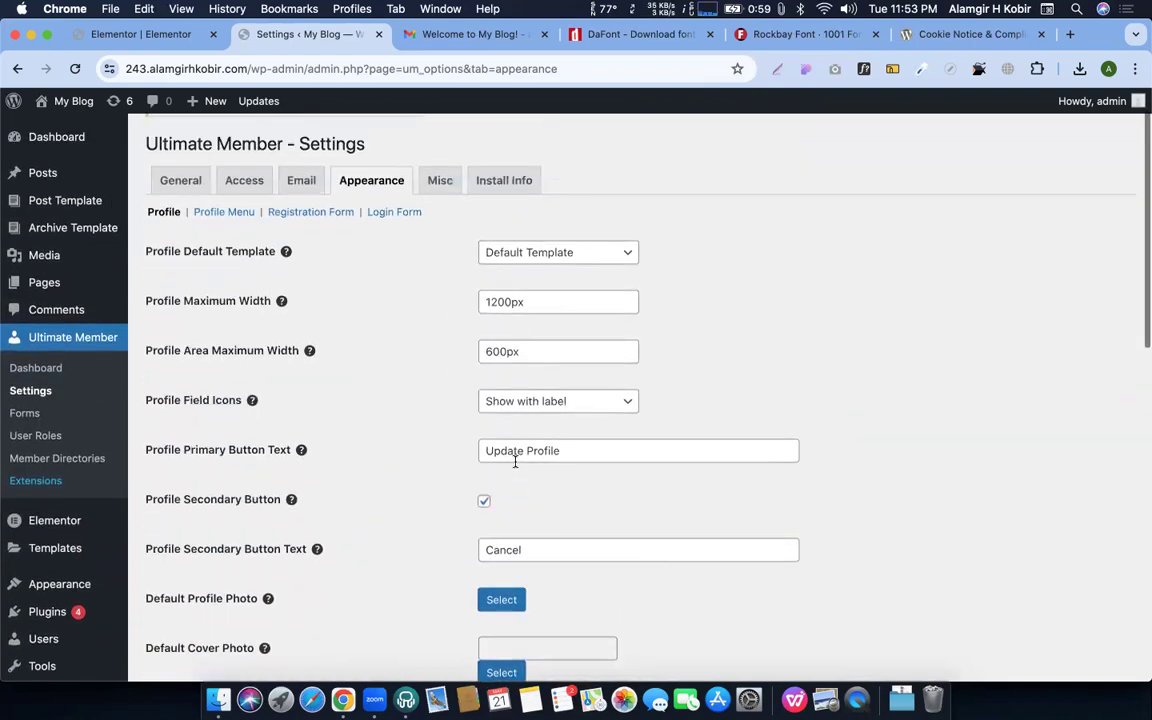
scroll(516, 464, down, 10)
scroll(515, 462, down, 3)
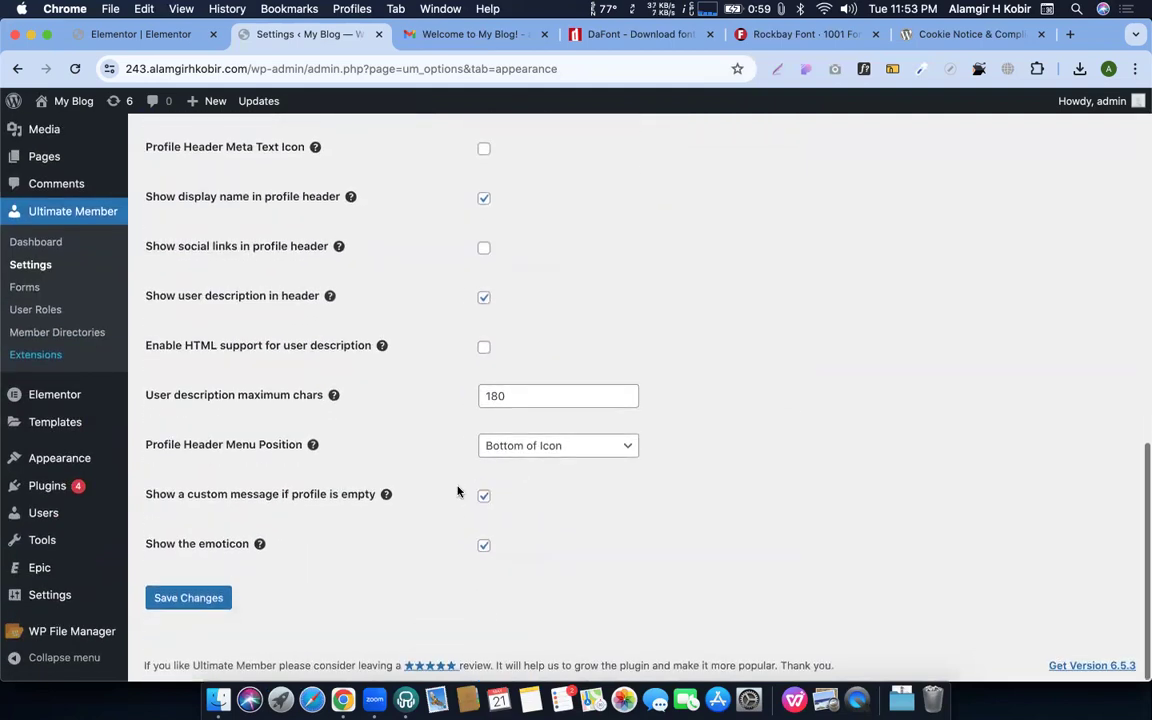
scroll(408, 524, up, 10)
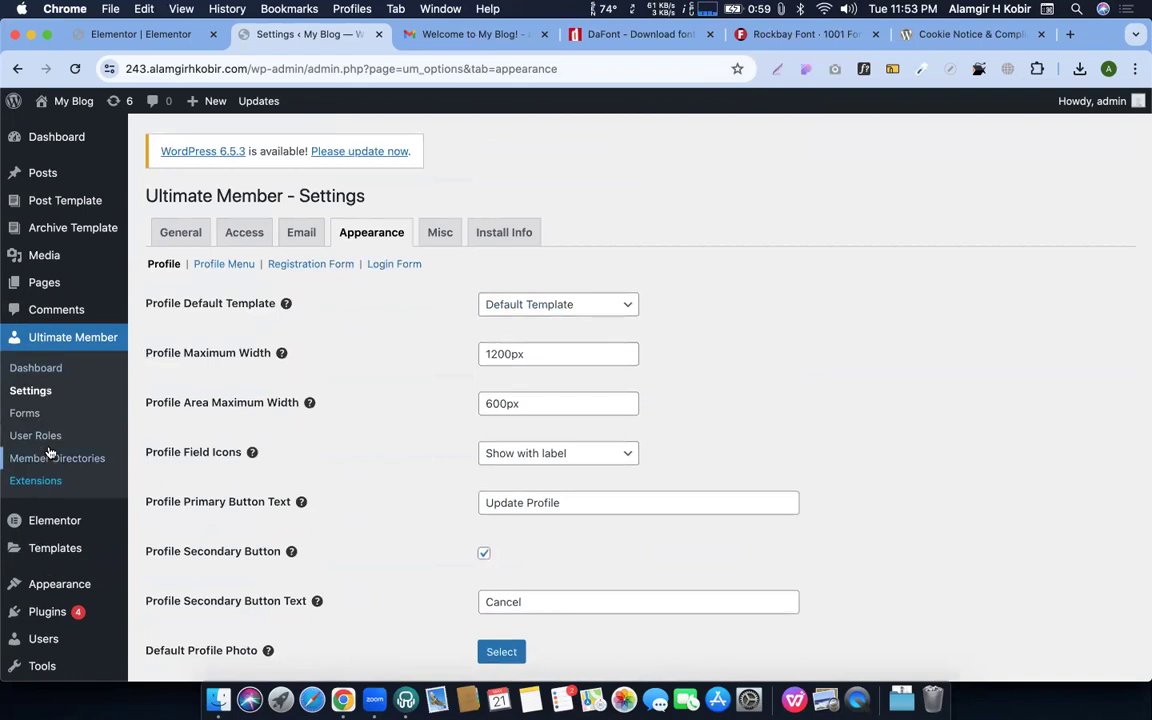
click(24, 413)
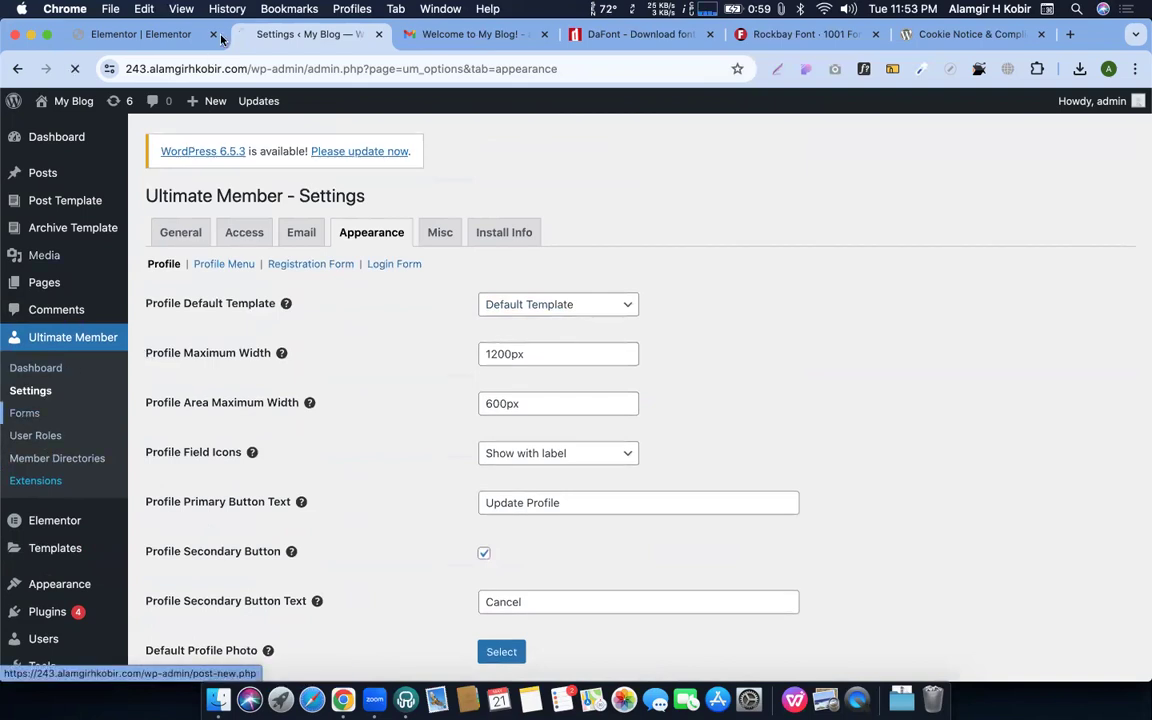
key(ctrl+Up)
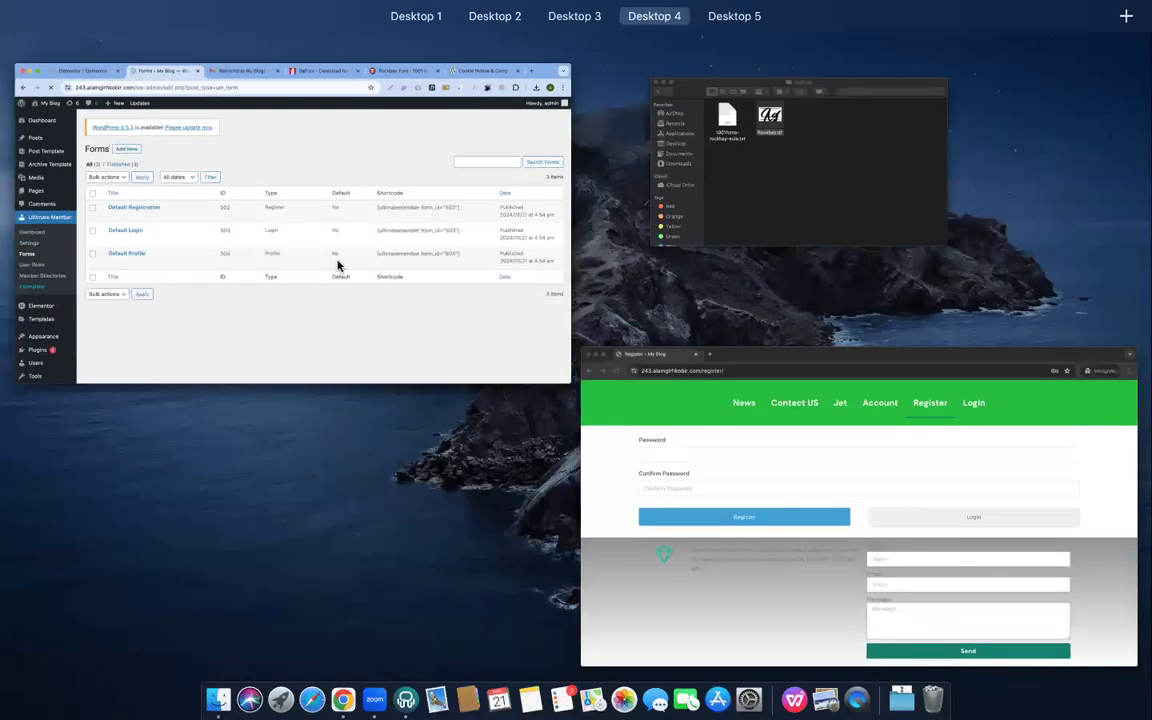
click(339, 262)
click(204, 335)
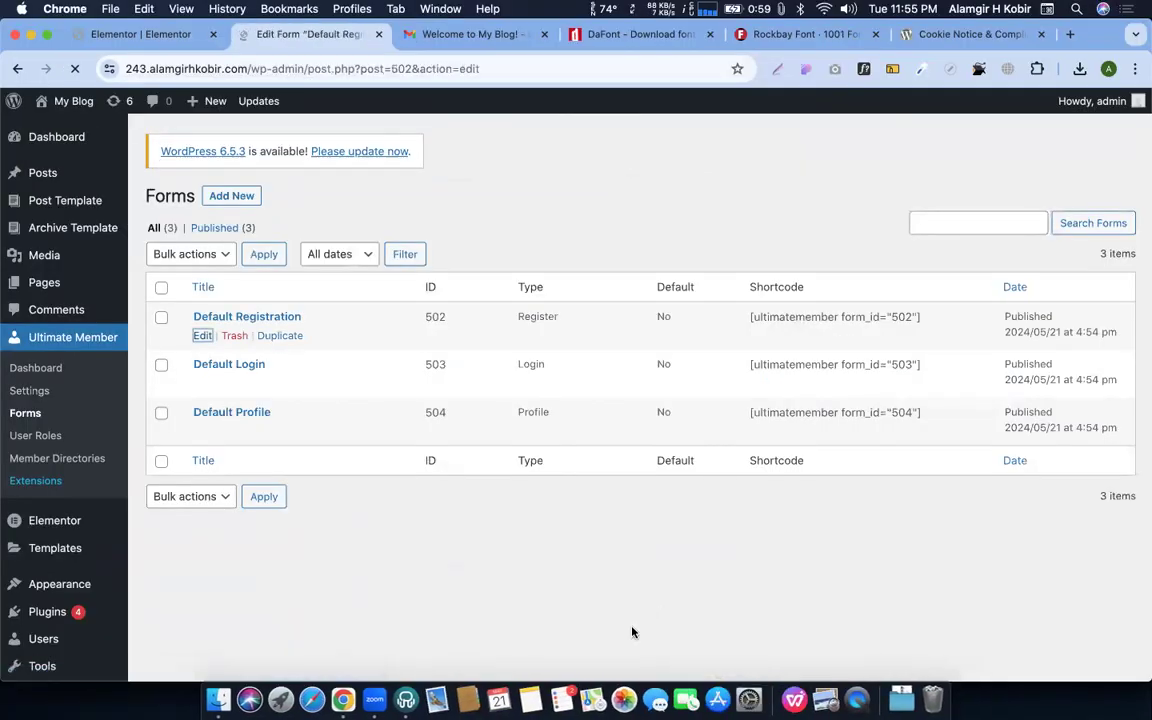
scroll(562, 355, down, 2)
scroll(562, 355, down, 3)
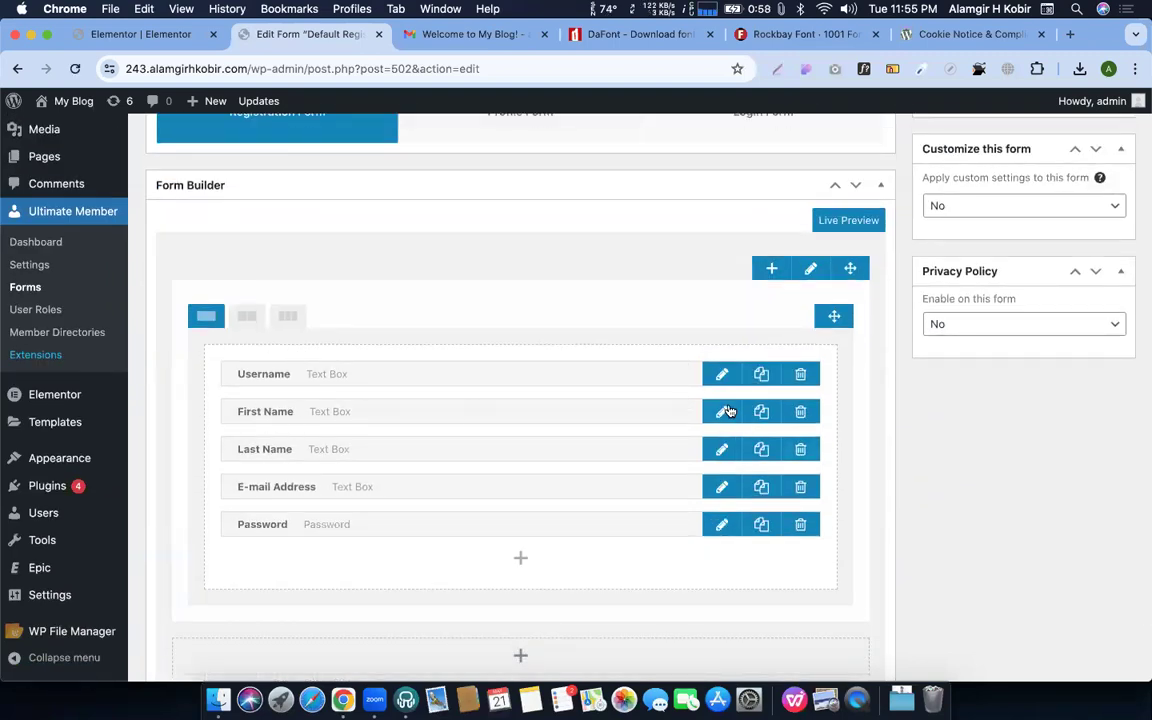
click(521, 561)
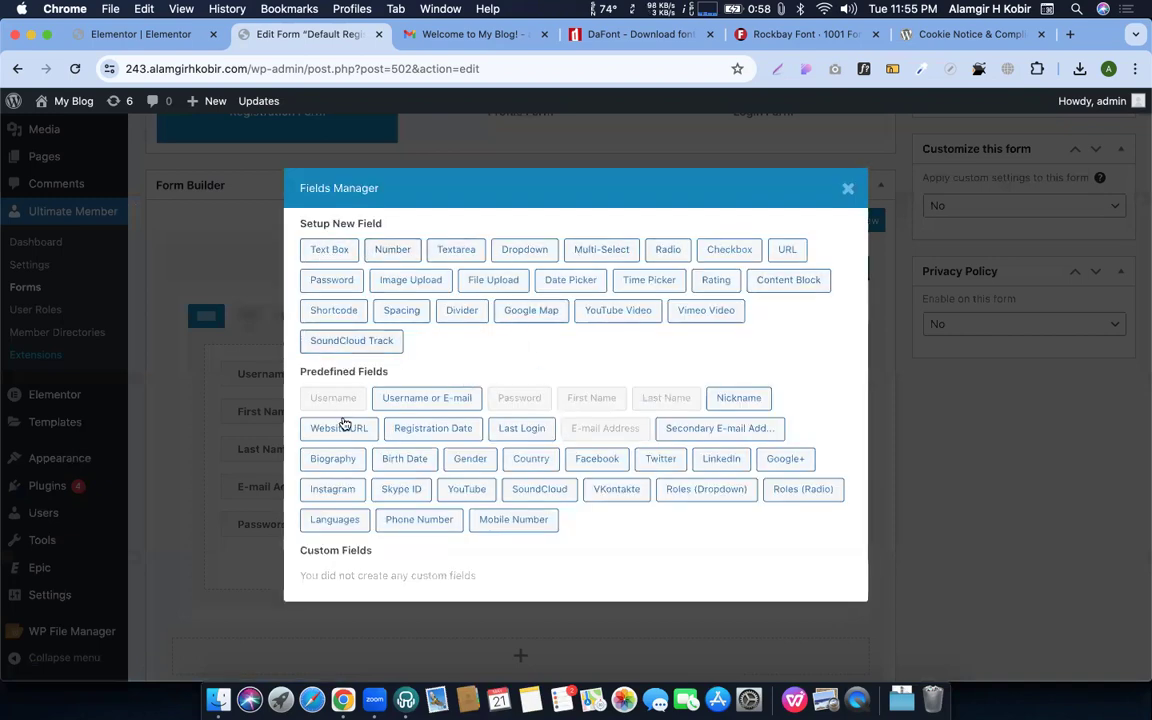
click(847, 189)
scroll(535, 383, down, 3)
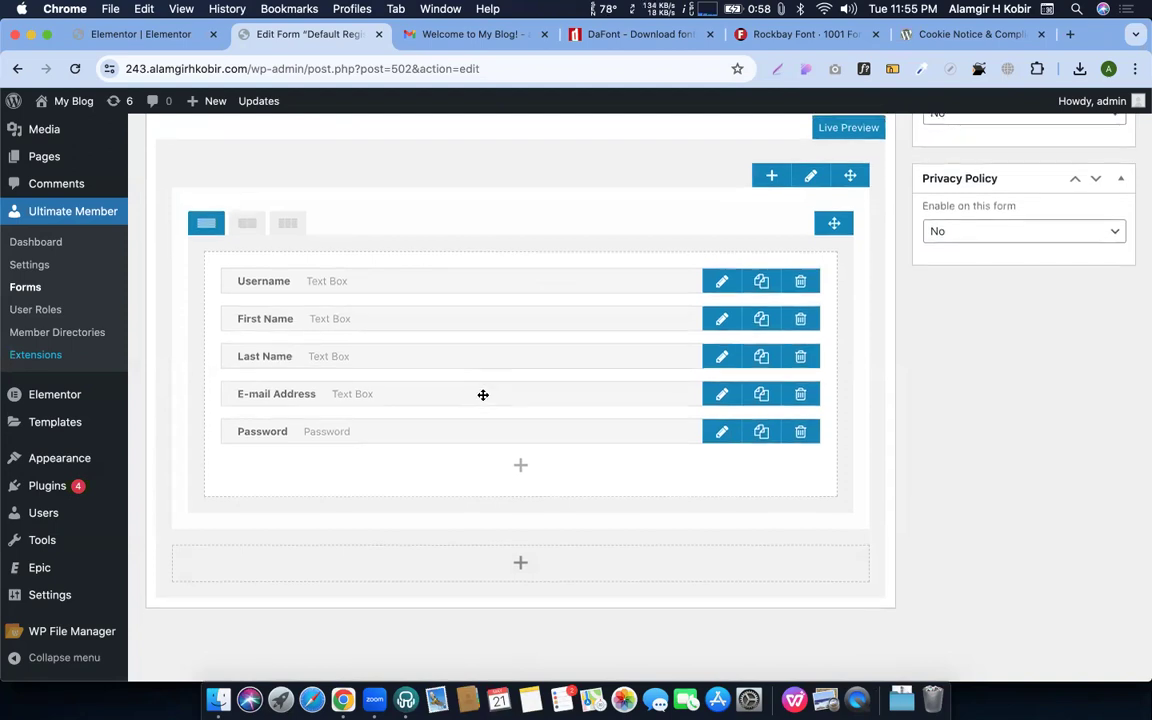
click(18, 291)
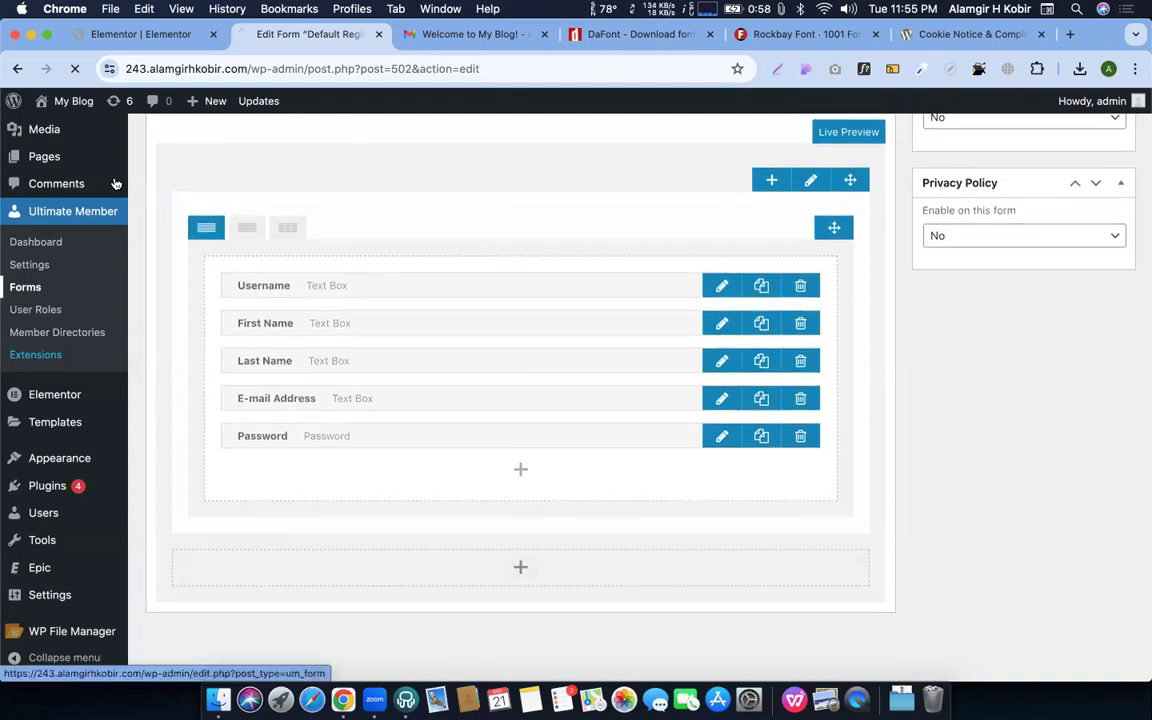
click(285, 68)
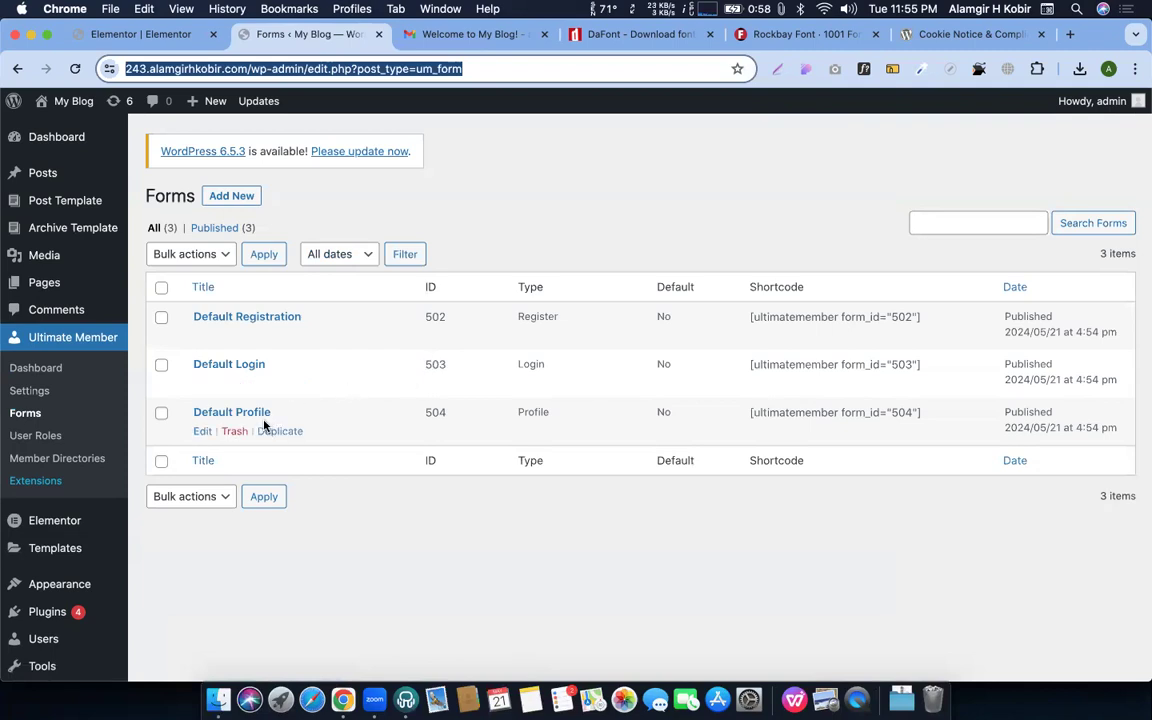
click(206, 431)
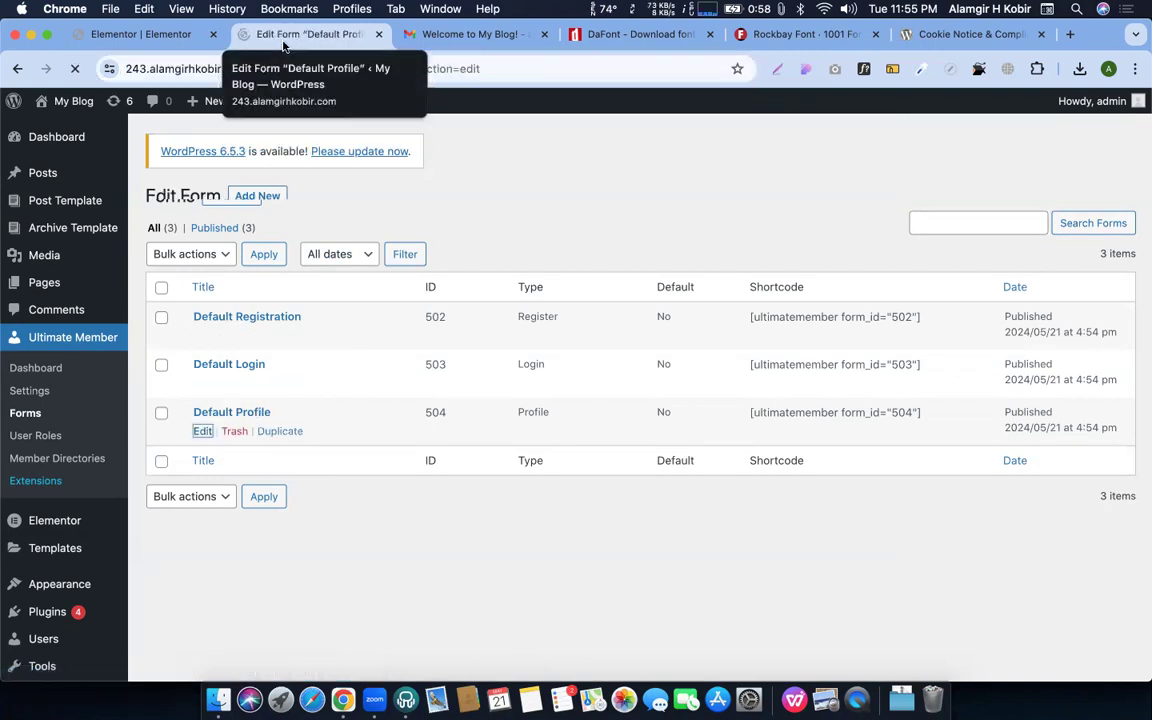
scroll(499, 411, down, 3)
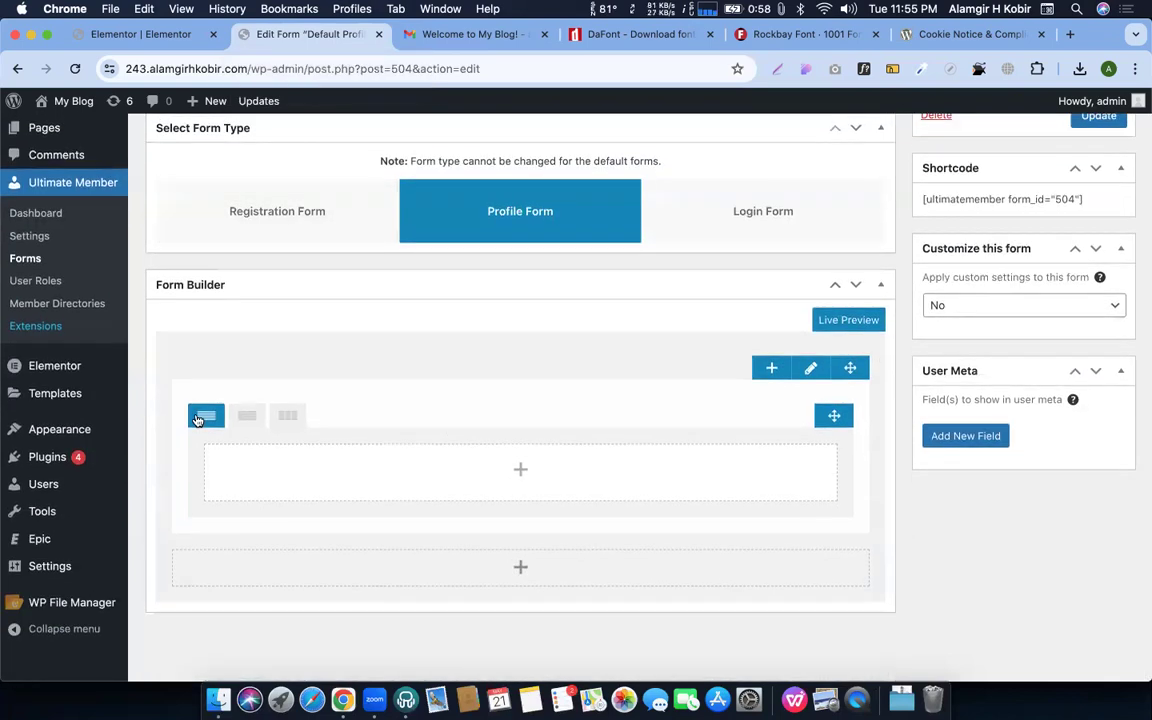
click(22, 258)
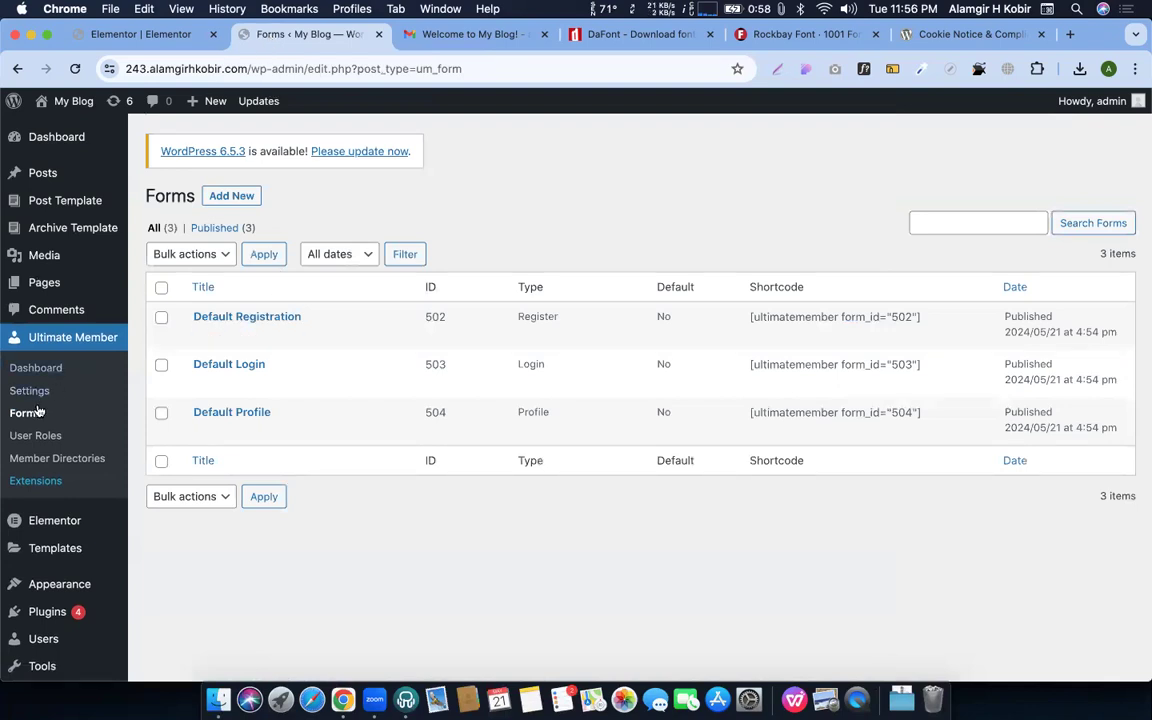
Open the Members directory's edit screen, review its options, then go to Pages
click(16, 438)
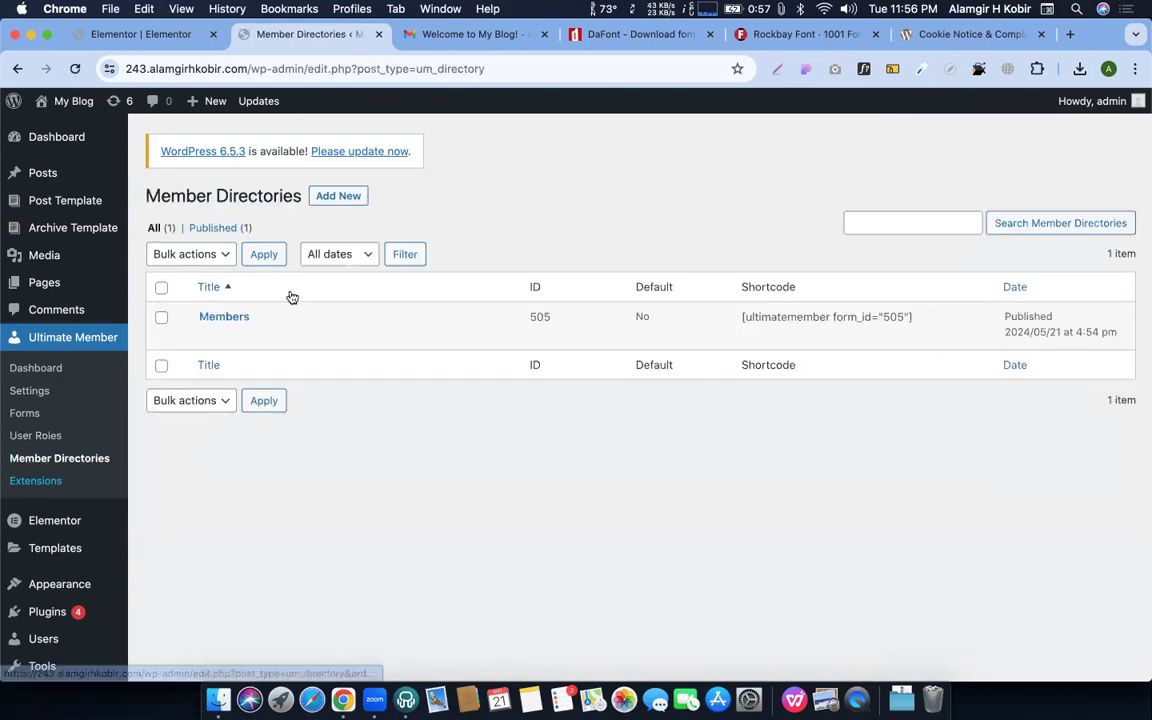
click(208, 336)
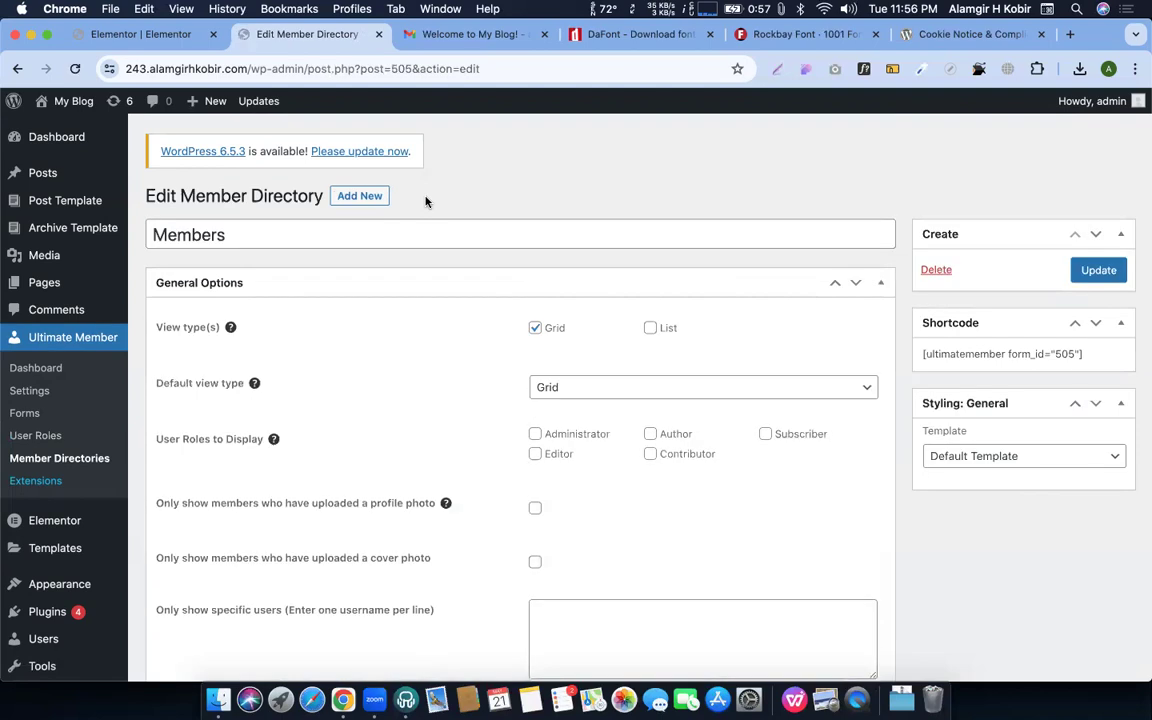
scroll(645, 480, down, 15)
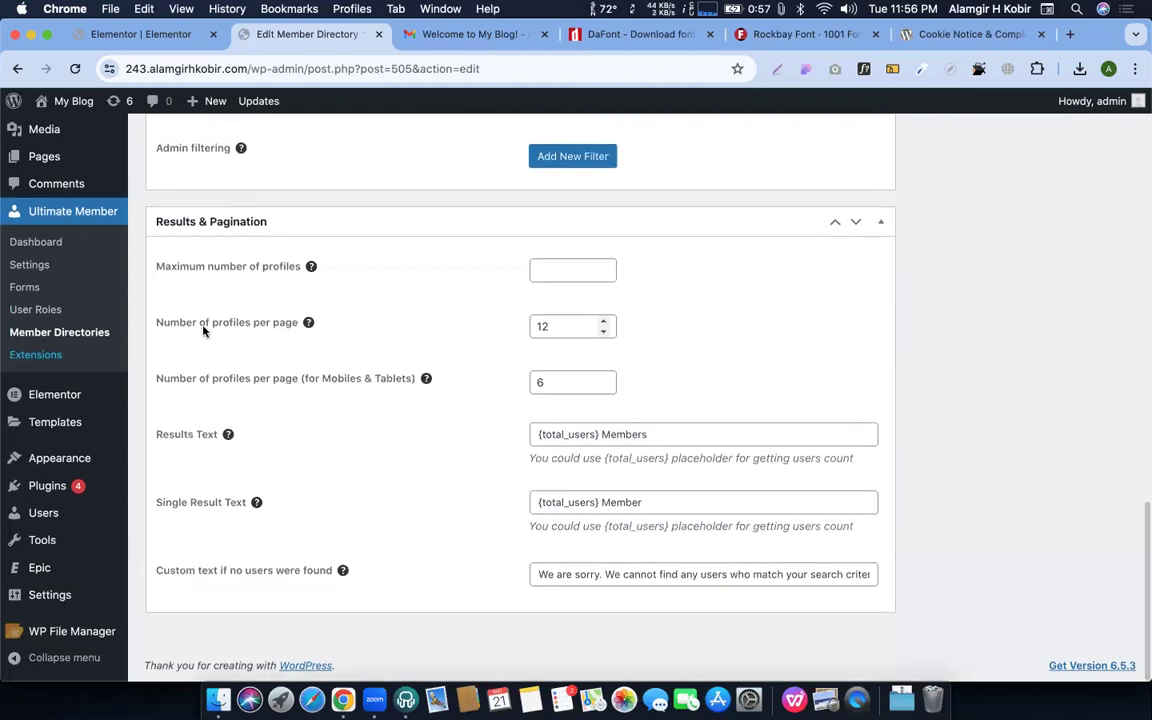
scroll(120, 285, up, 3)
click(39, 283)
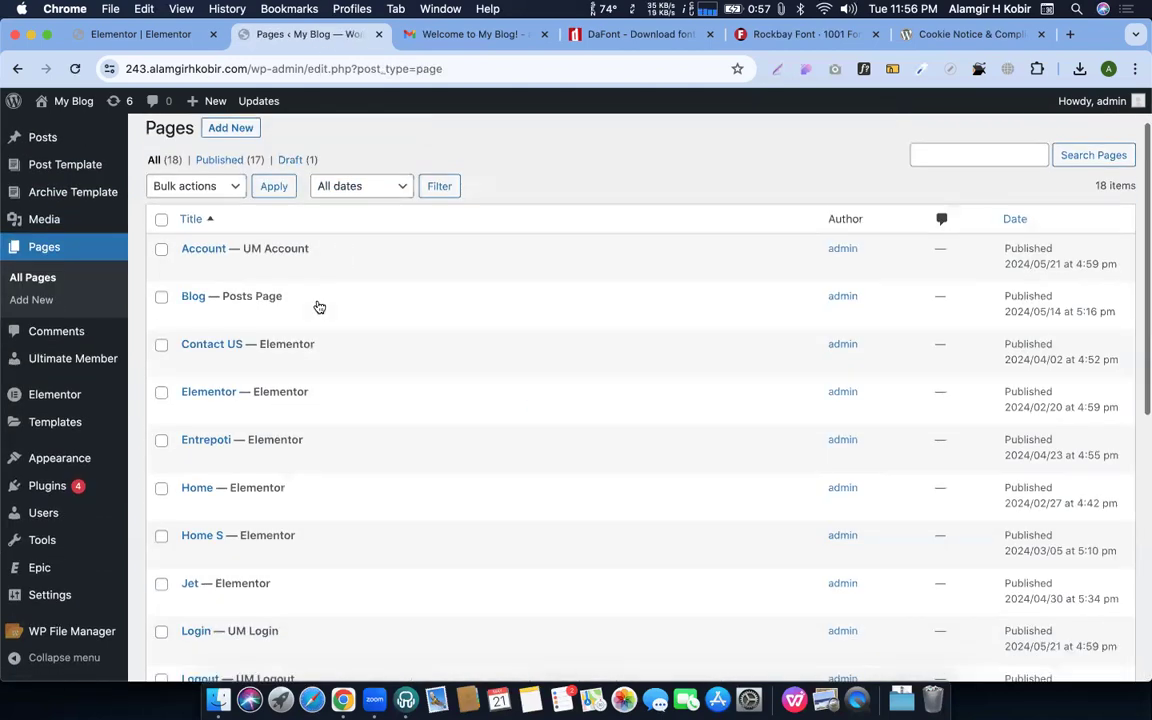
scroll(223, 438, down, 2)
scroll(223, 438, down, 6)
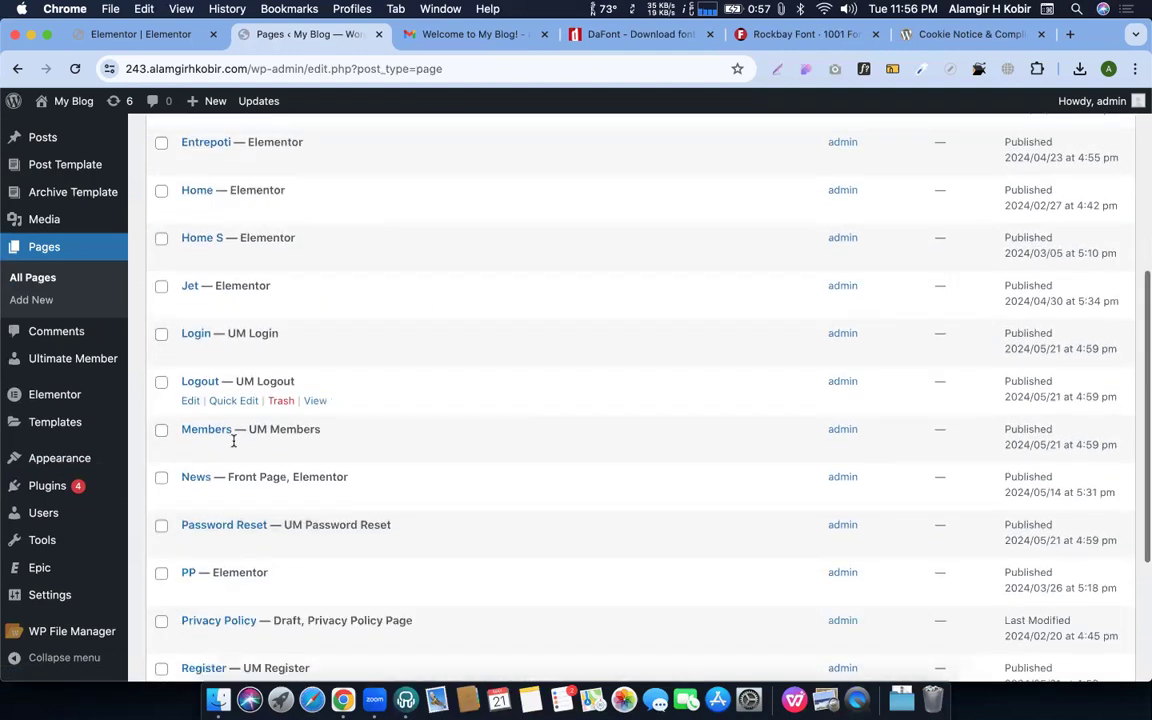
click(316, 381)
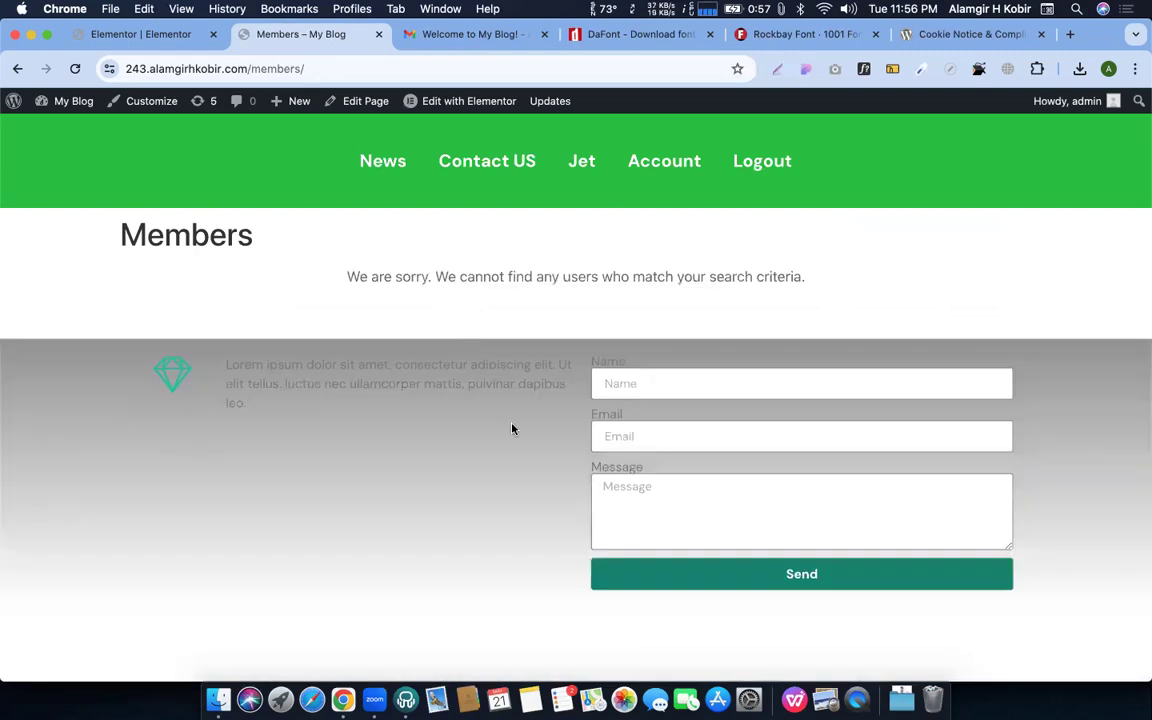
drag(340, 279, 806, 278)
click(446, 273)
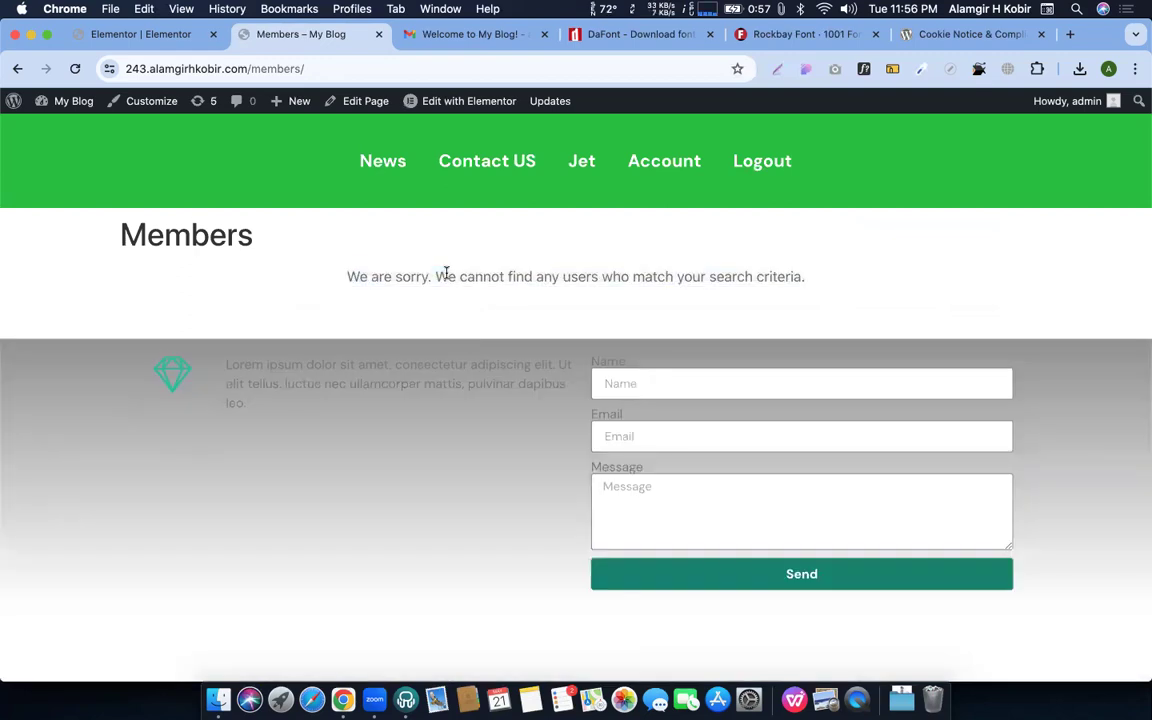
click(17, 68)
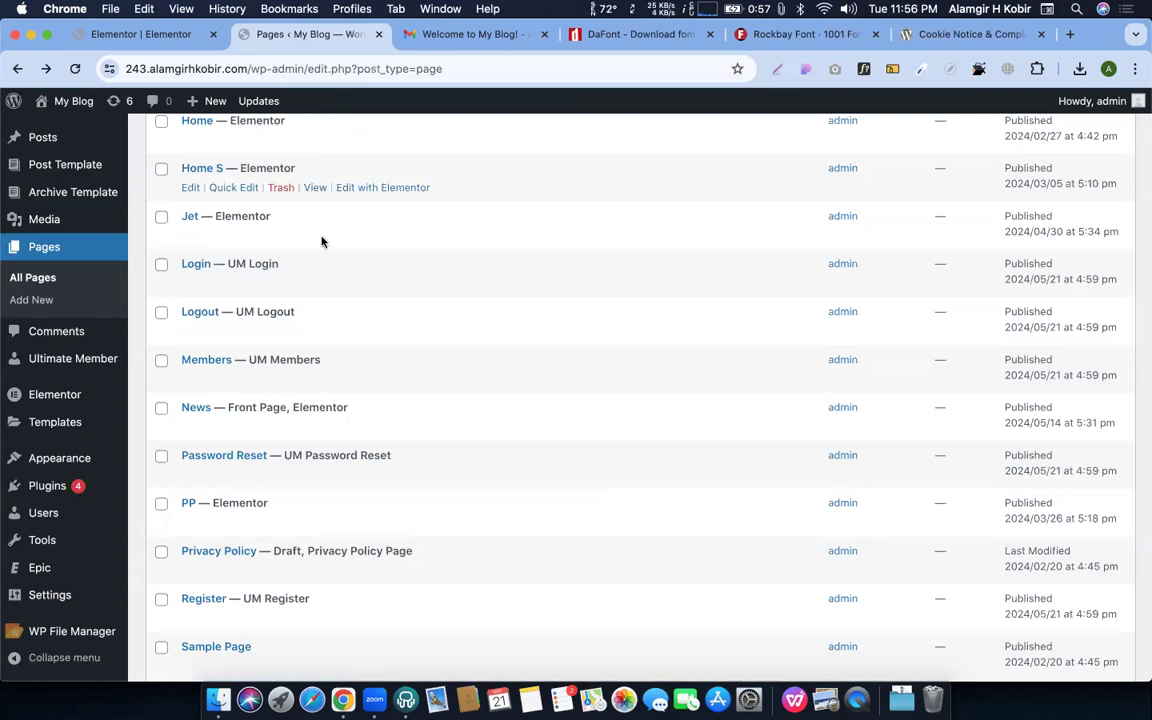
scroll(360, 303, down, 4)
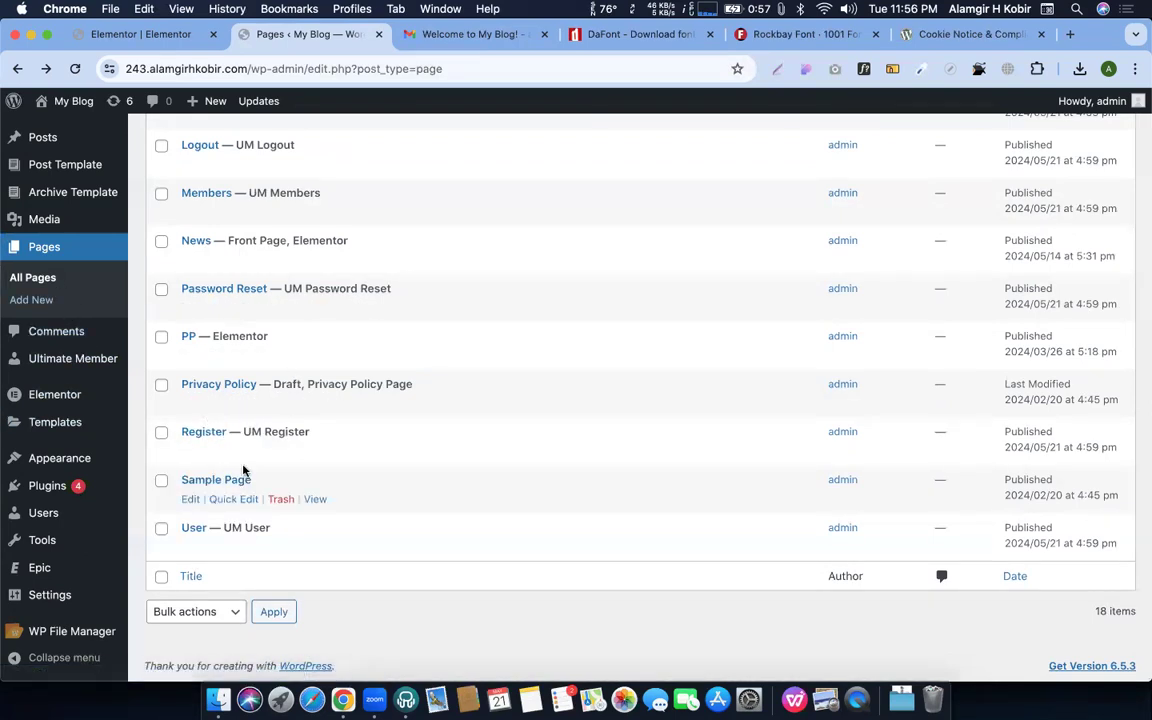
key(ctrl+Up)
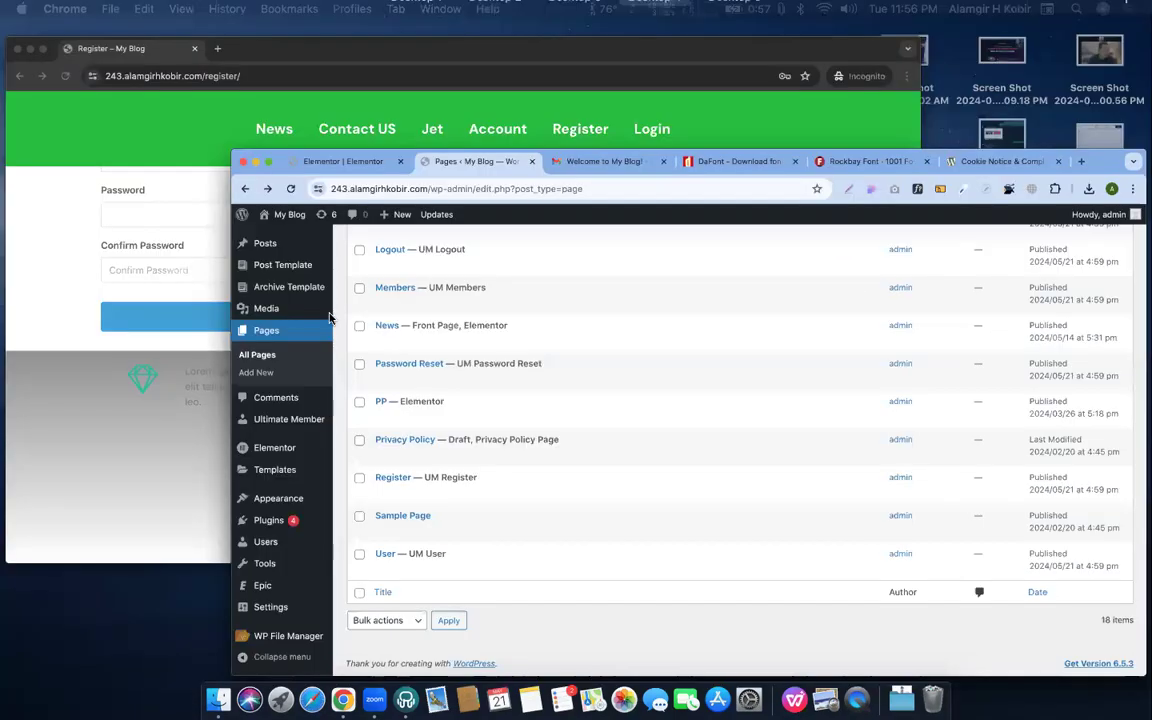
Check the live Login page in the incognito window
click(338, 140)
scroll(417, 365, up, 1)
scroll(417, 365, up, 5)
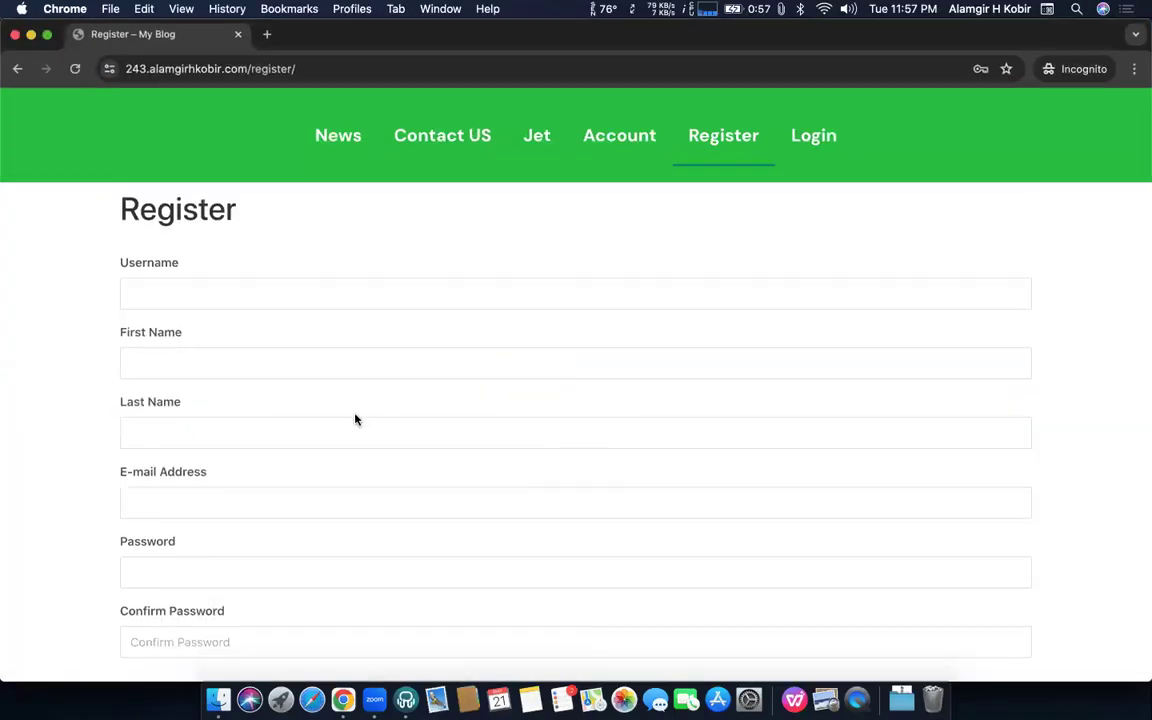
click(782, 155)
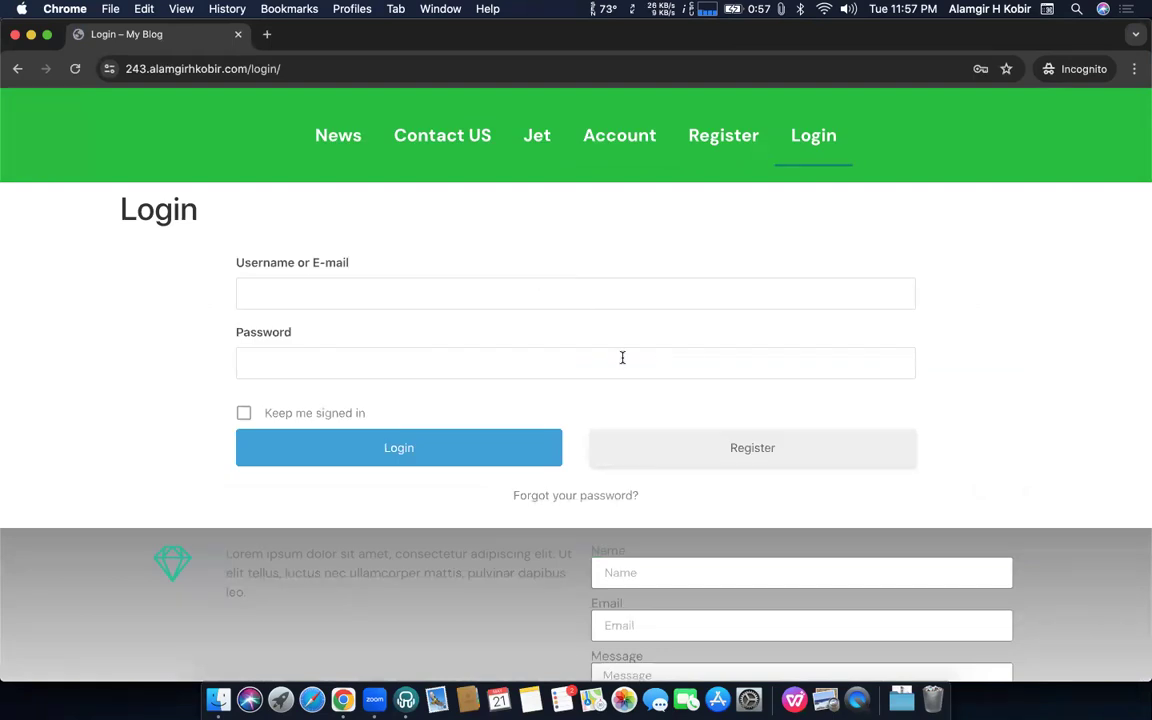
Open the Login page in the WordPress editor from the Pages list
key(ctrl+Up)
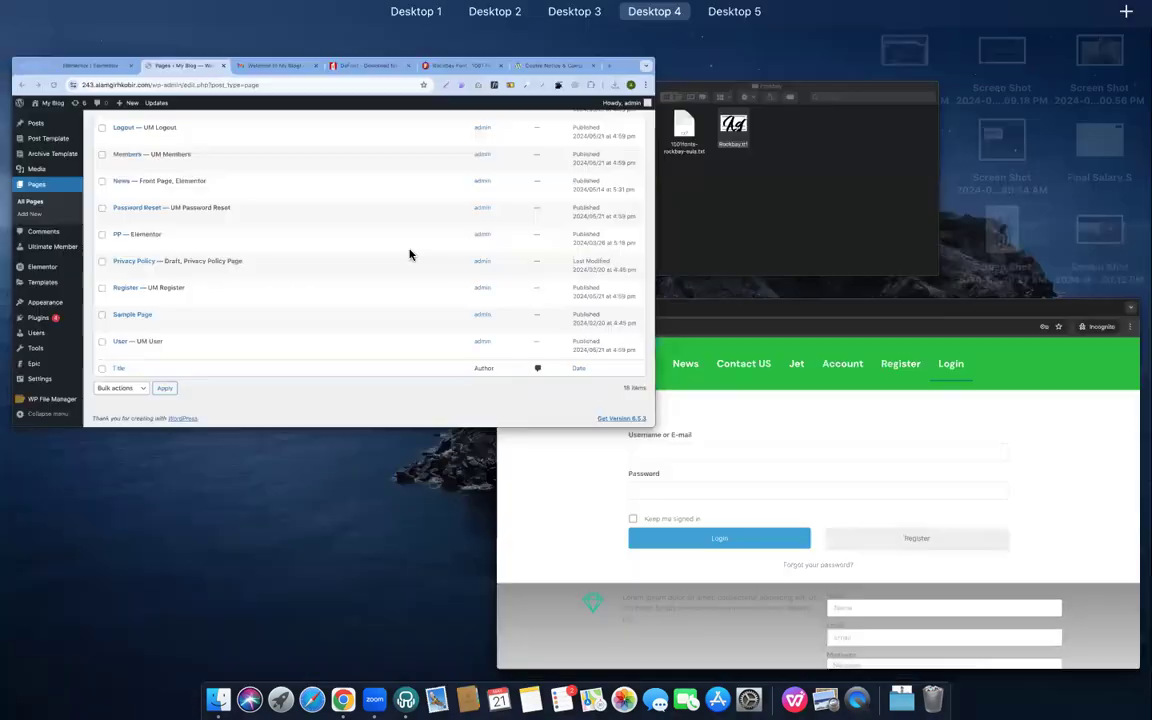
click(41, 265)
scroll(406, 396, up, 4)
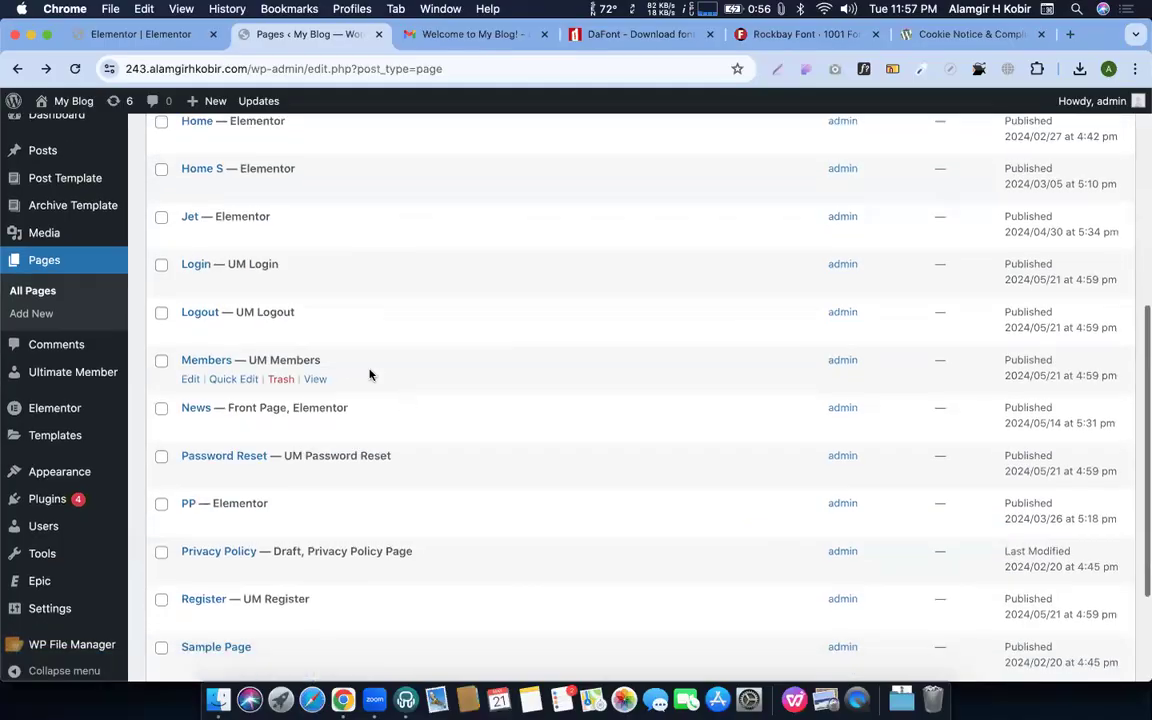
click(189, 284)
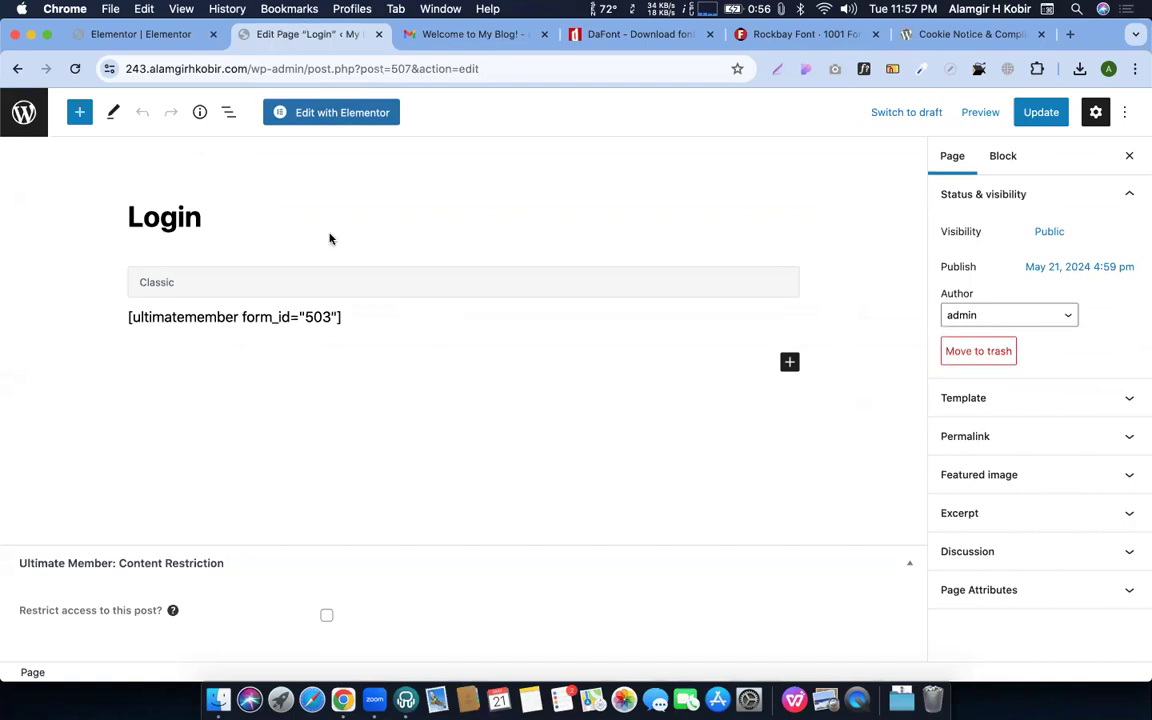
Open the Login page in Elementor and add a second column beside the login form
click(330, 112)
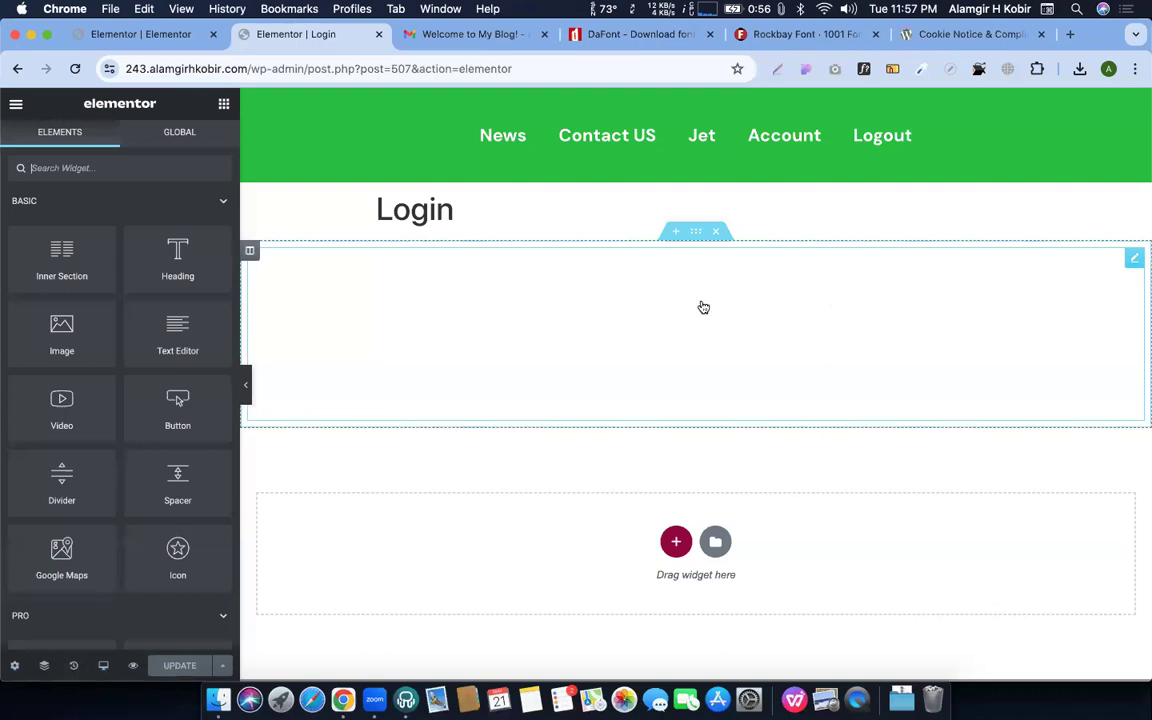
right_click(248, 255)
click(330, 321)
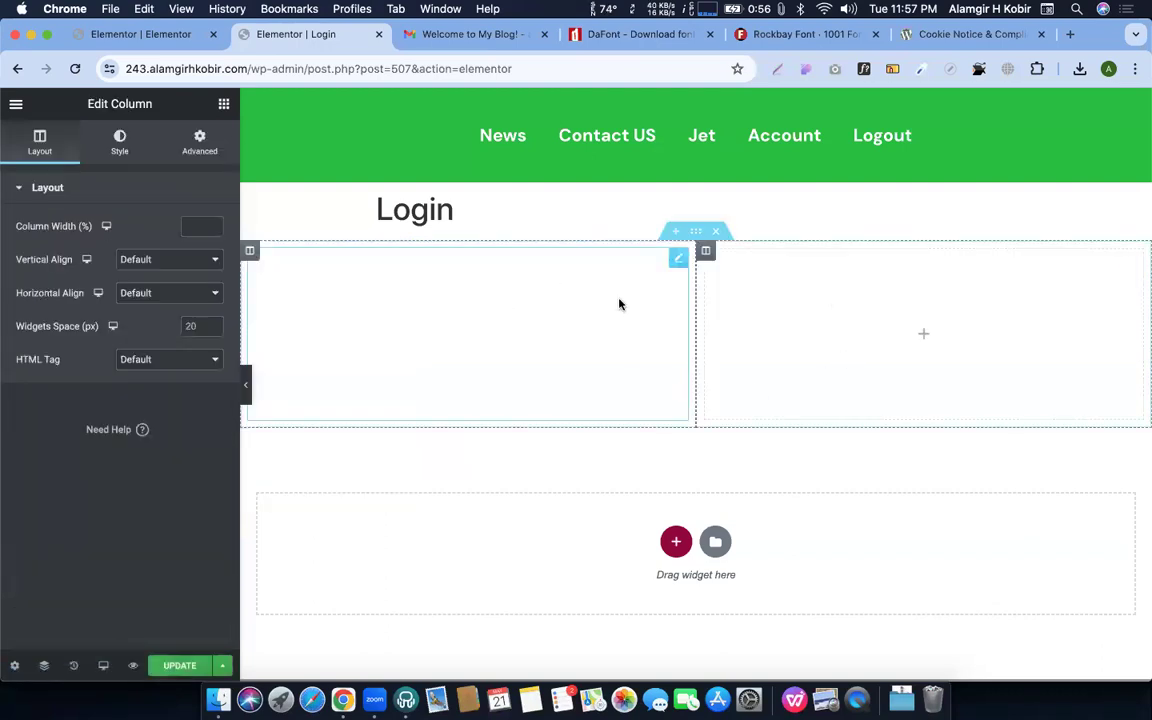
Move the new empty column to the left side and place an Image widget in it
click(678, 262)
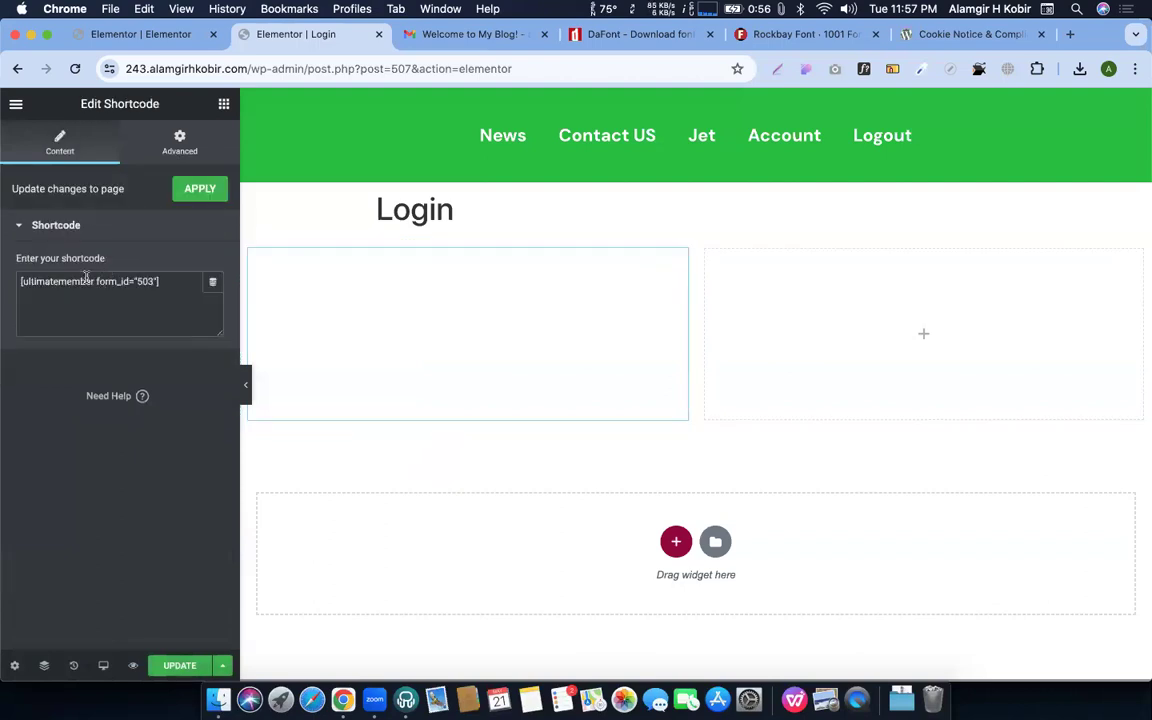
click(915, 334)
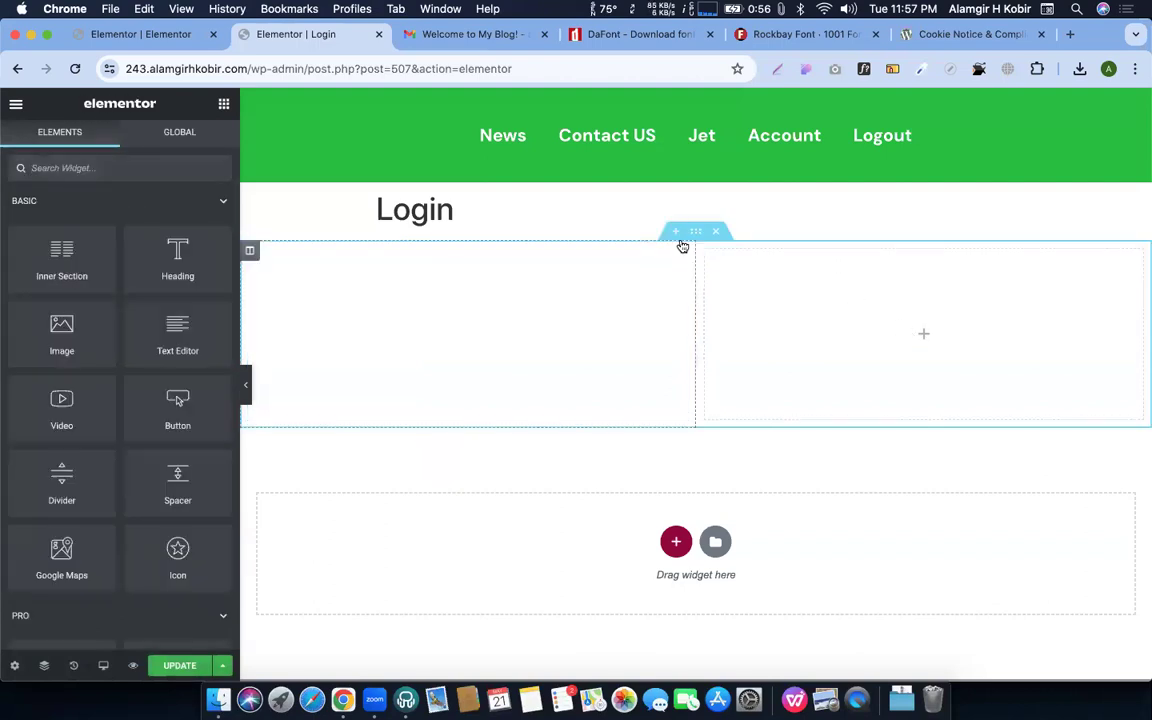
drag(707, 252, 265, 252)
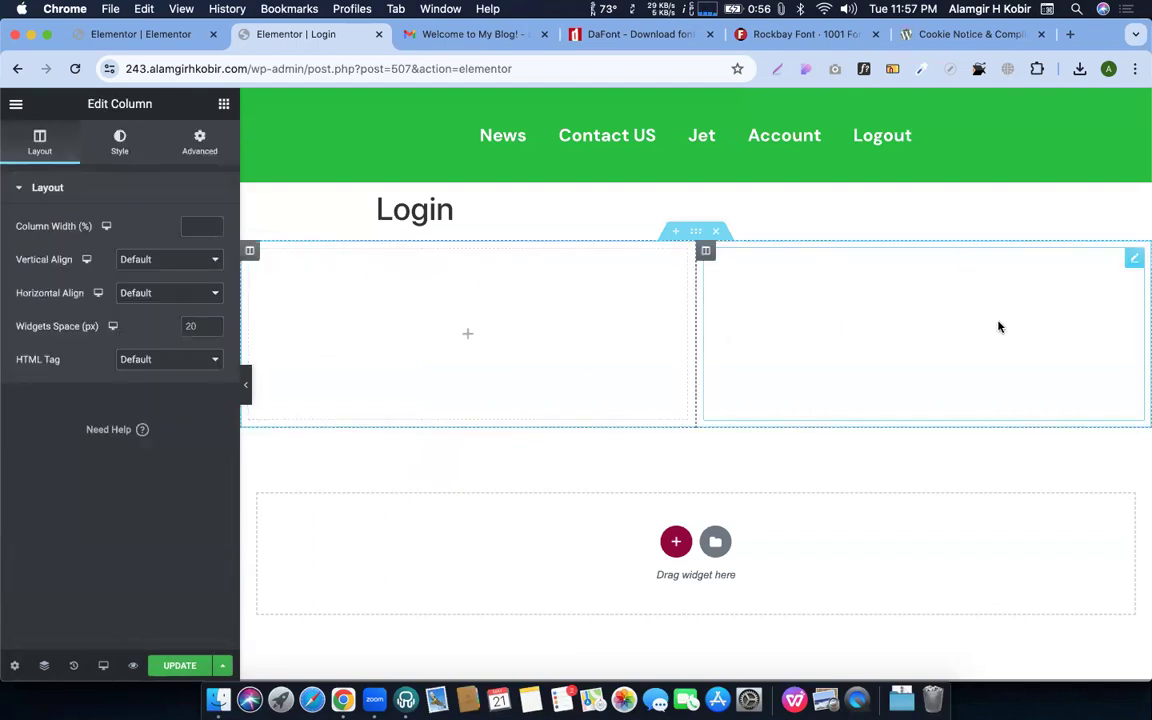
click(470, 339)
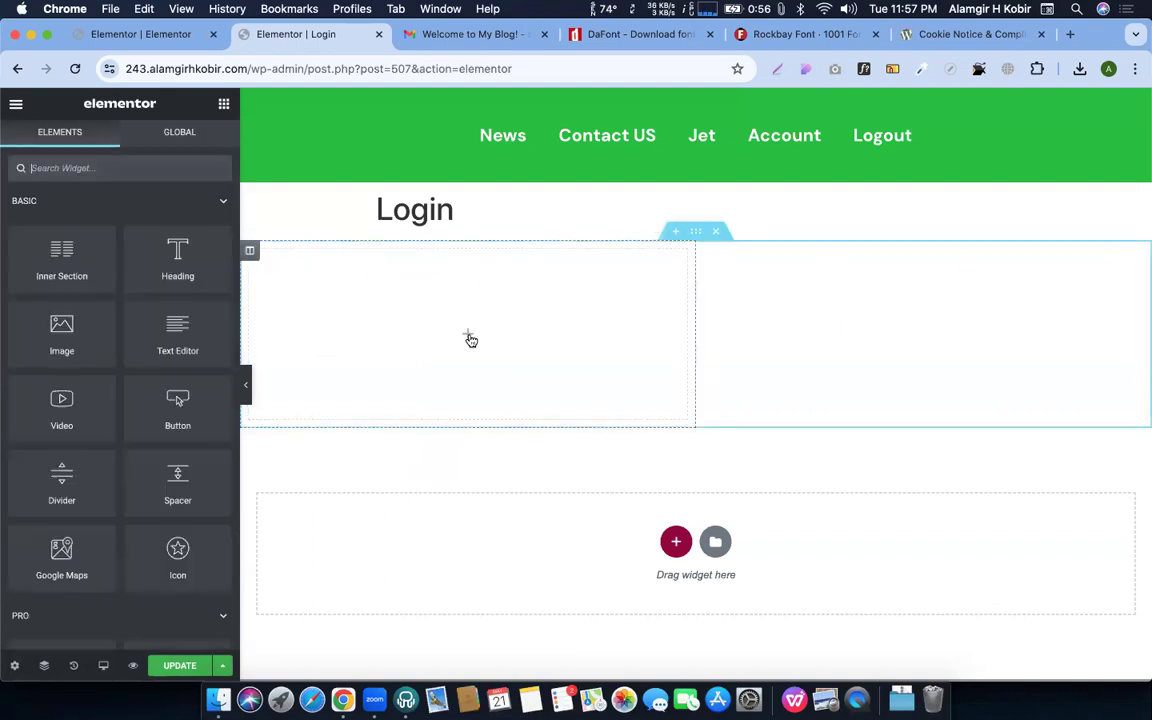
drag(176, 322, 510, 320)
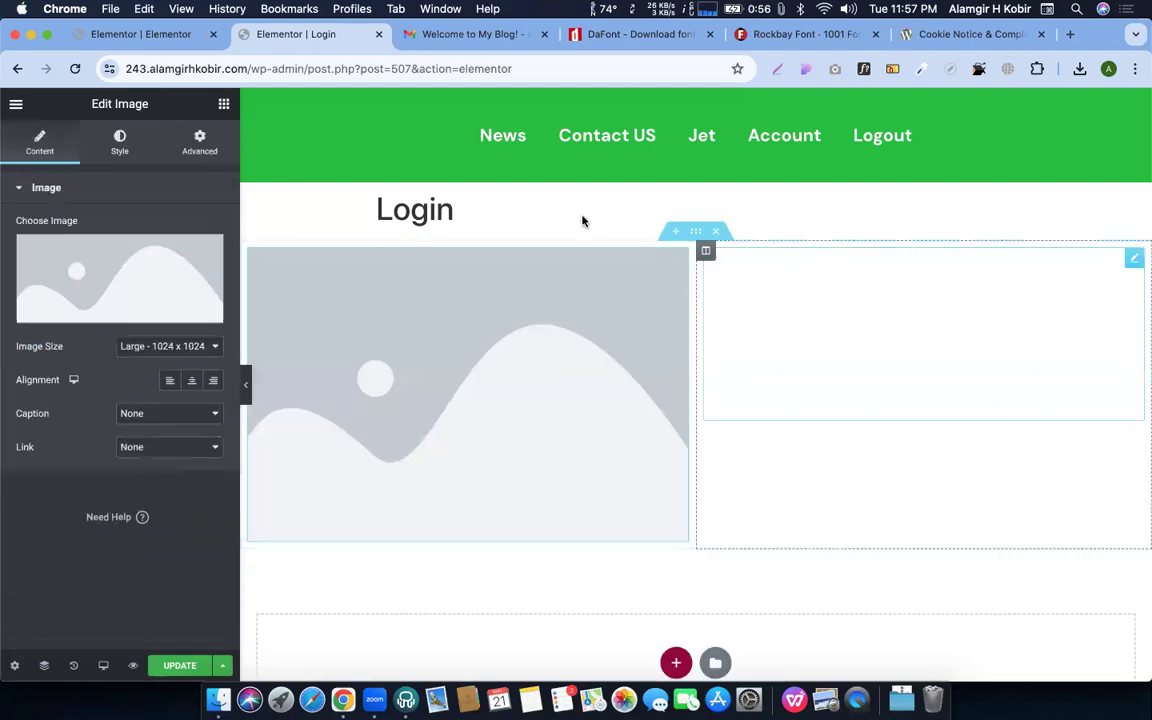
click(108, 257)
In a new browser tab, search the web for 'undraw'
right_click(301, 36)
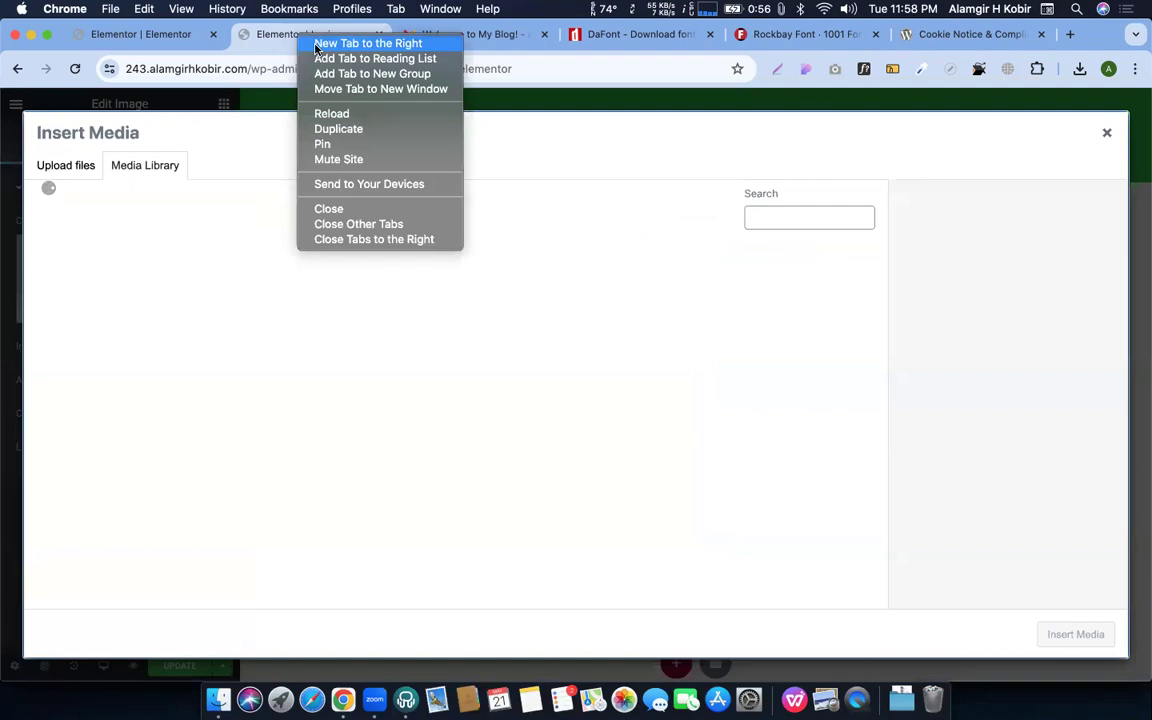
click(316, 44)
text(undraw)
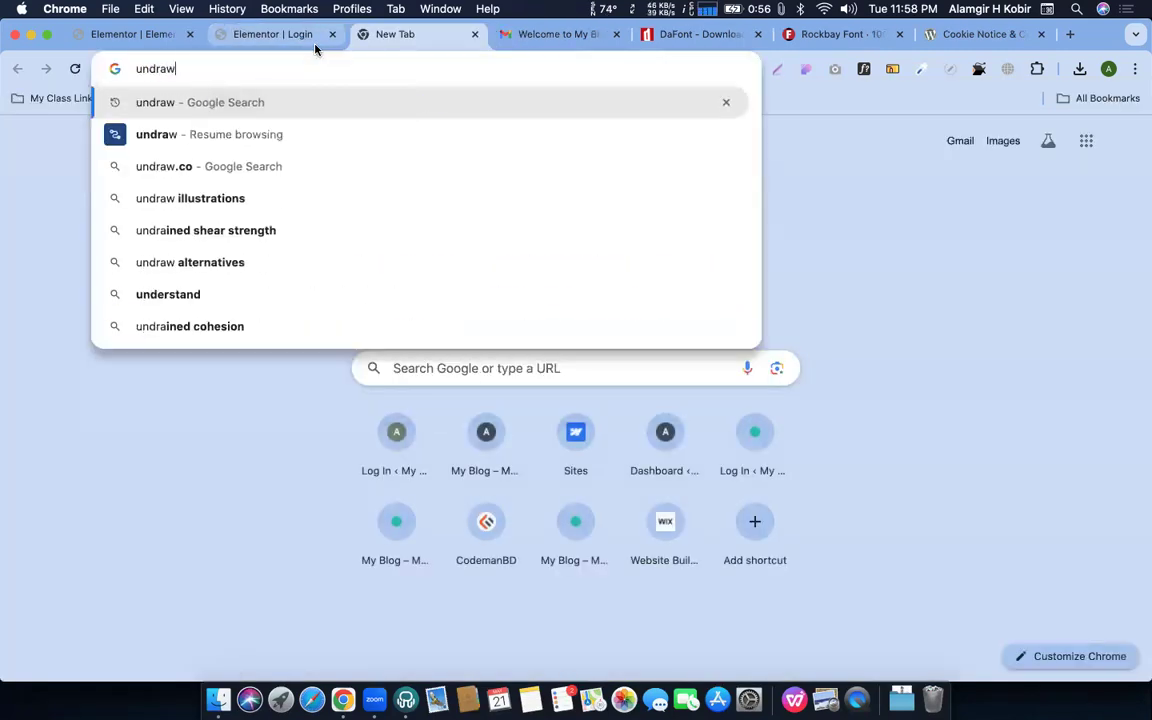
key(Return)
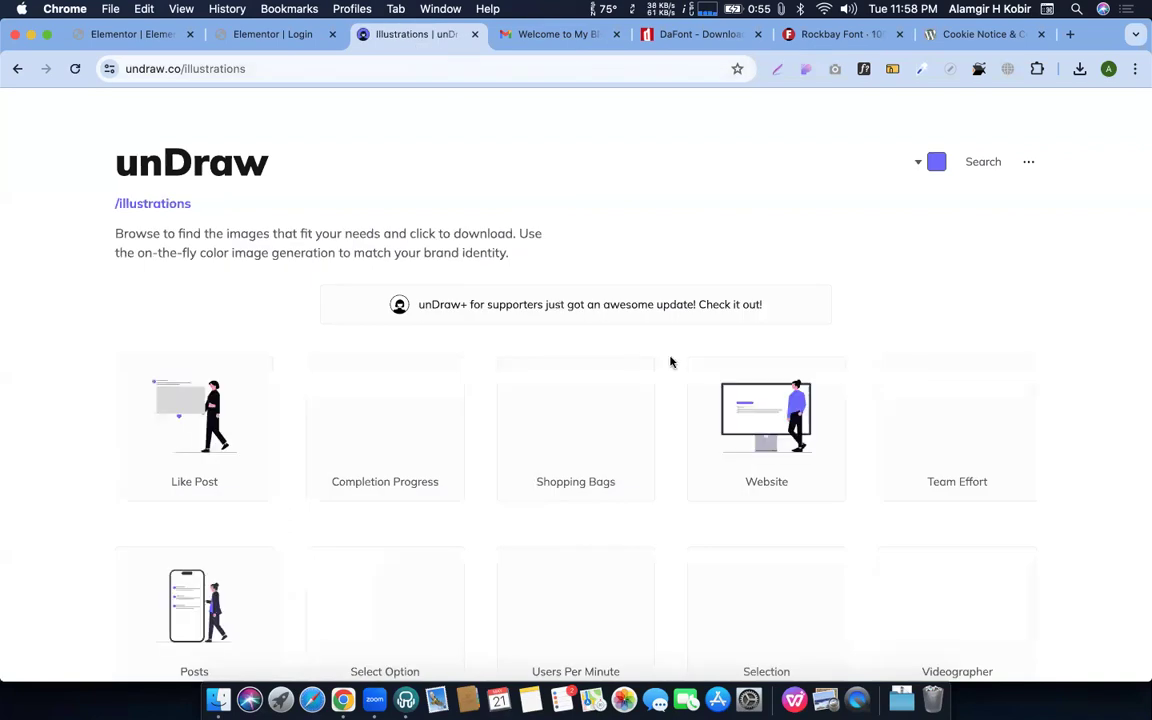
Set the unDraw illustration colour to a soft pink tone
click(938, 166)
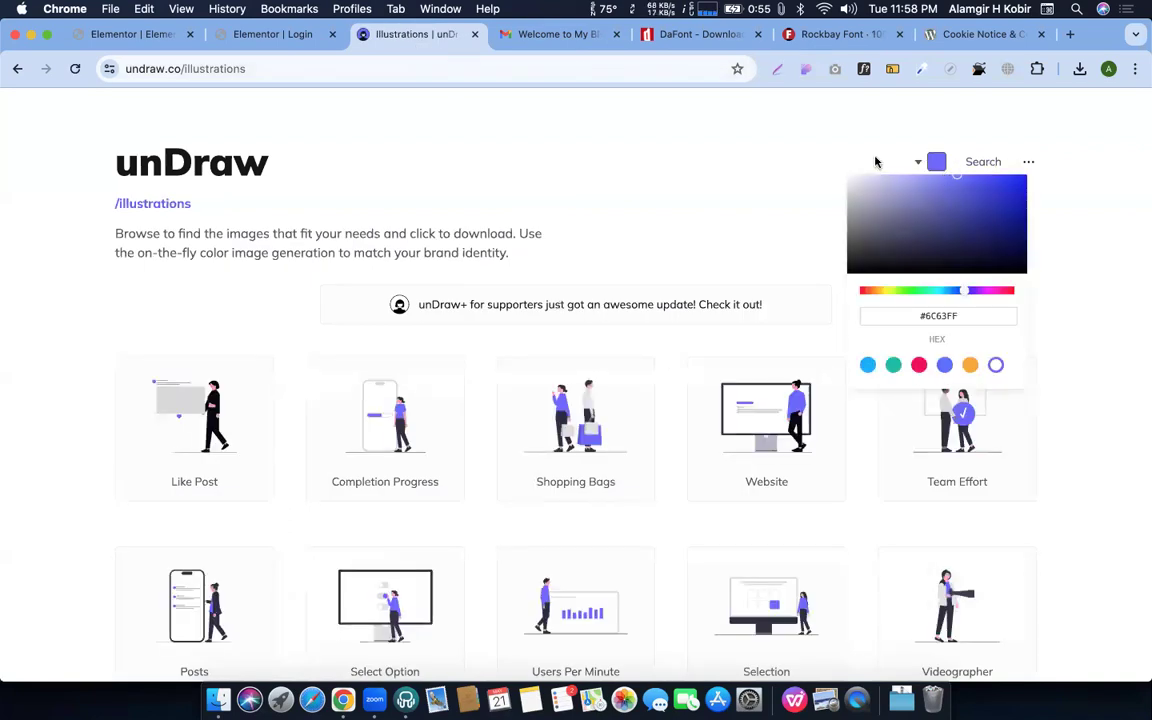
click(938, 165)
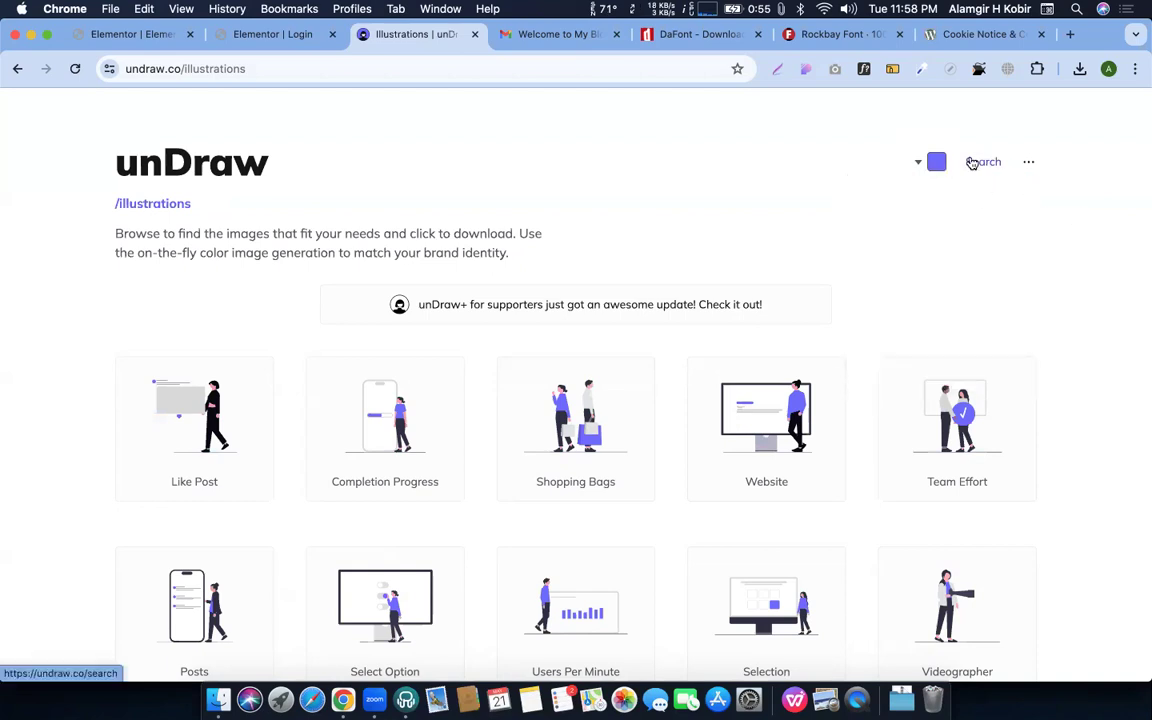
click(935, 166)
click(871, 227)
drag(847, 228, 825, 213)
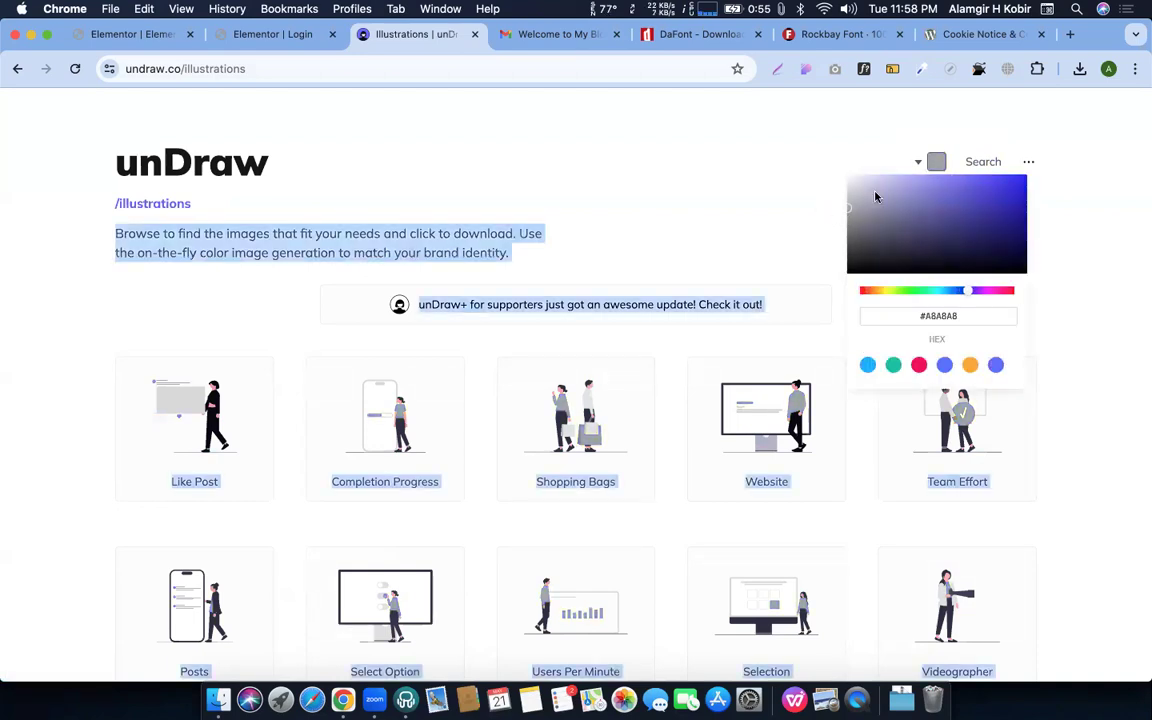
click(745, 192)
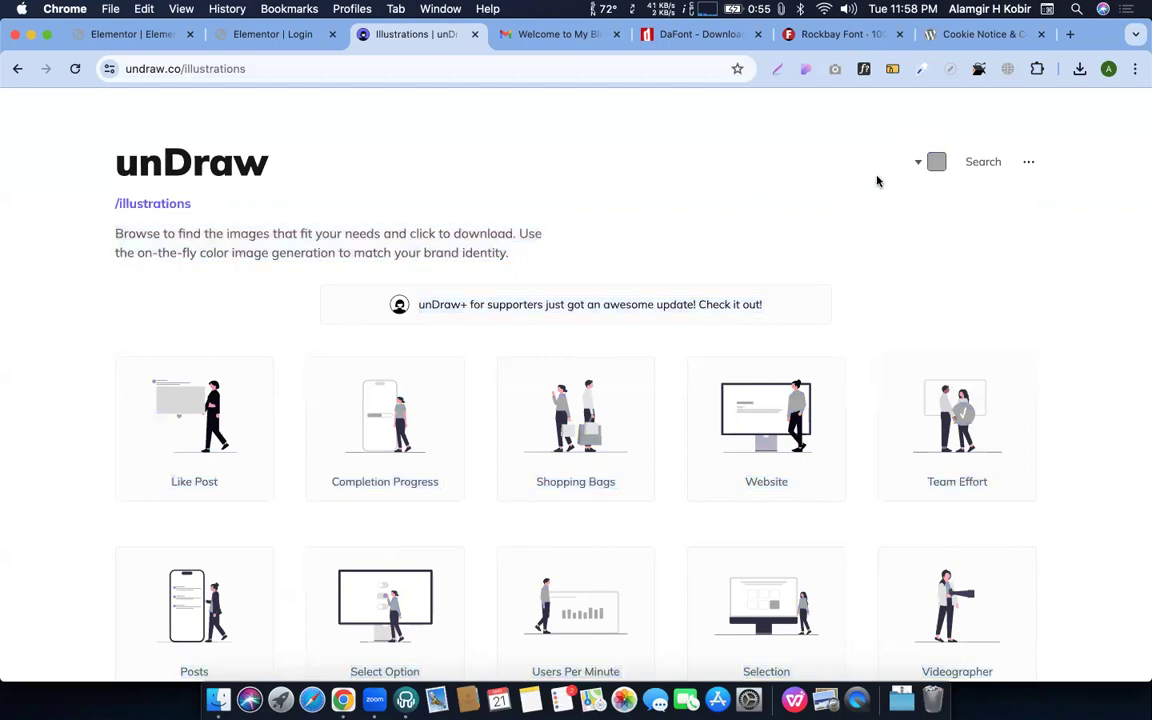
click(937, 162)
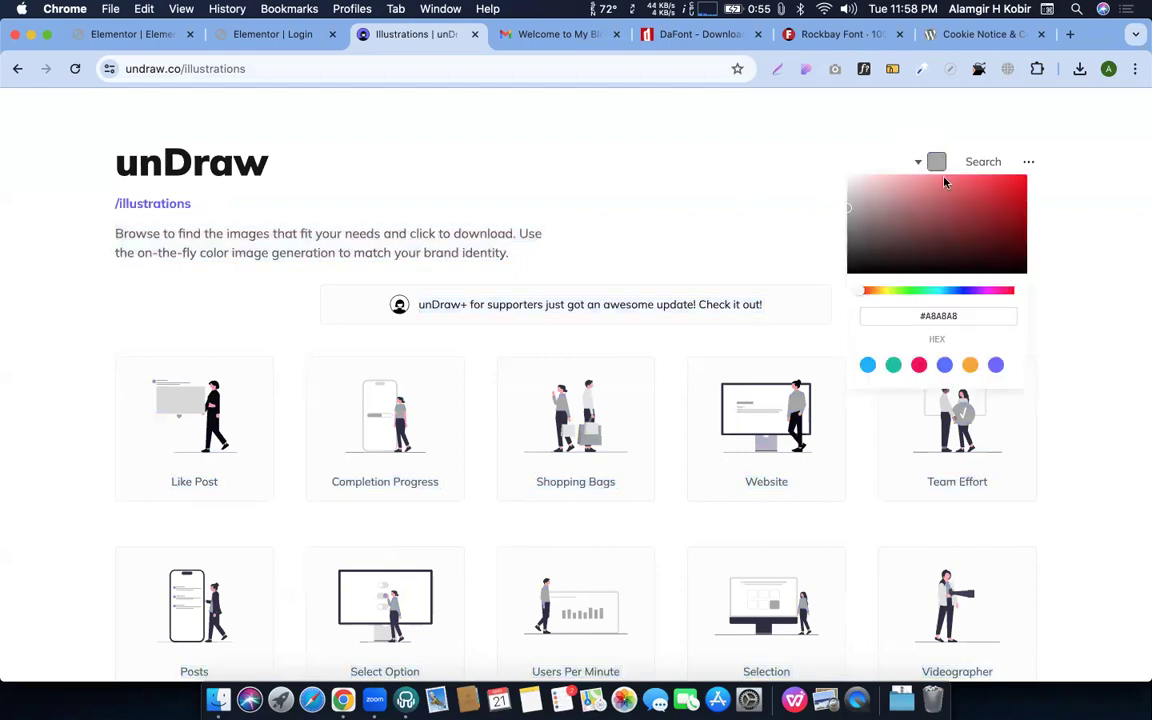
drag(949, 193, 903, 190)
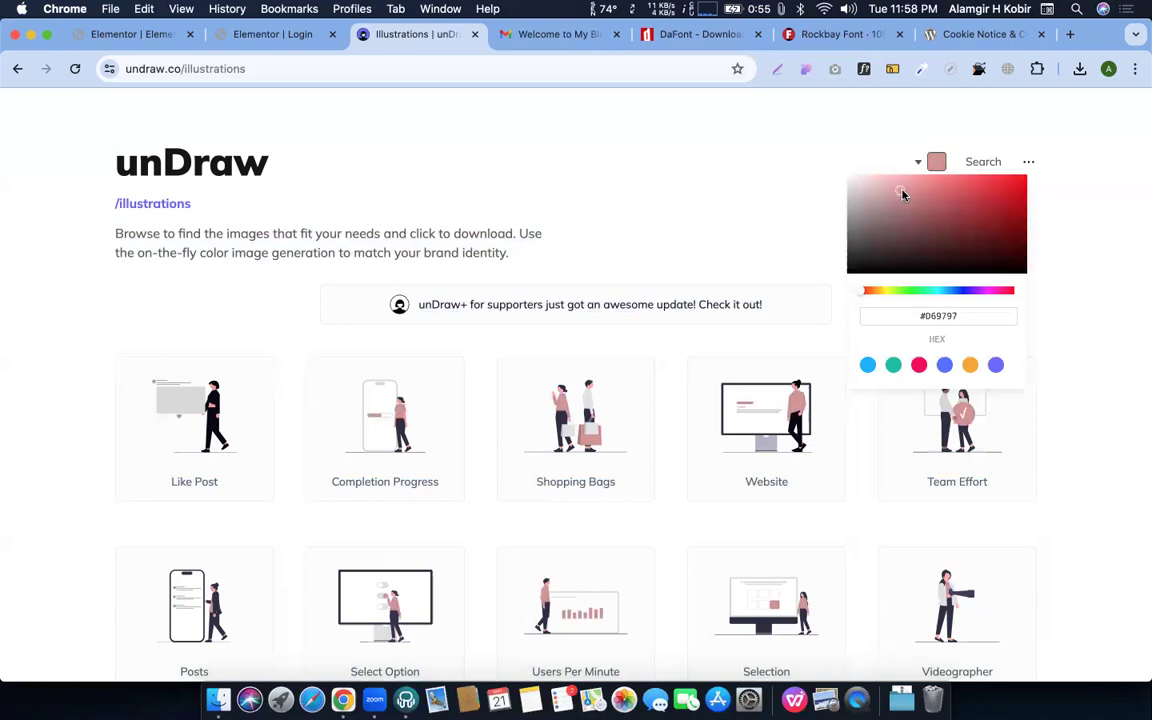
click(989, 165)
Search unDraw for 'login' and download the Access account illustration as SVG
click(989, 165)
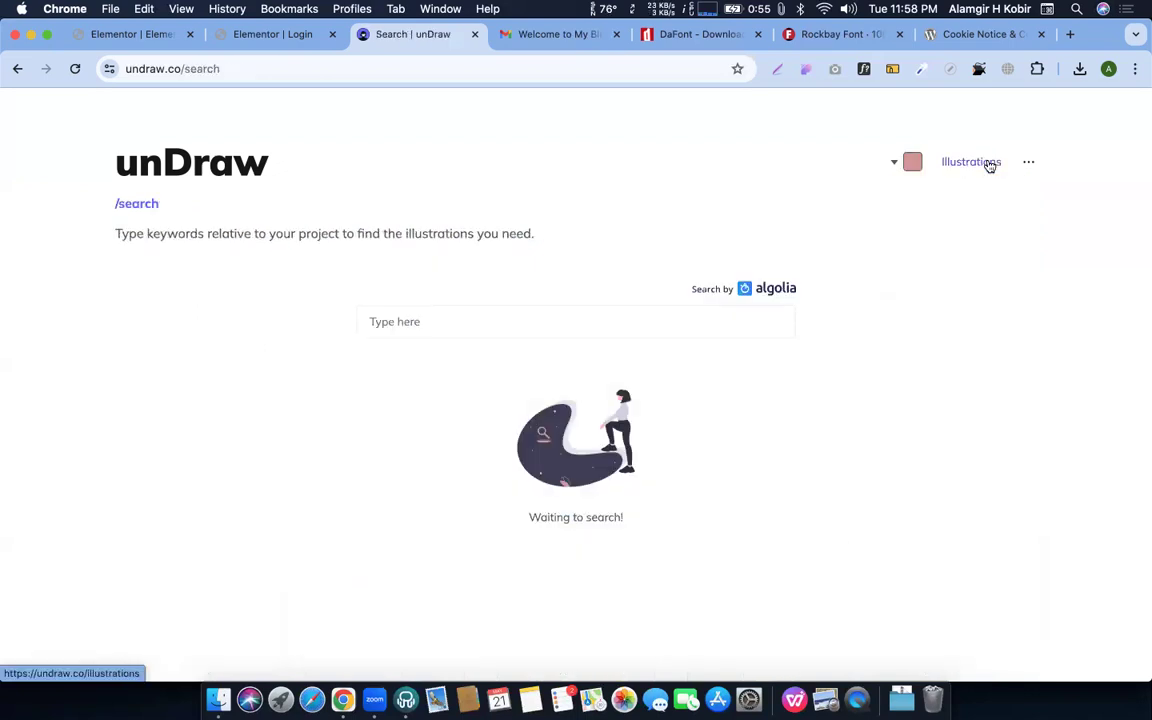
click(435, 325)
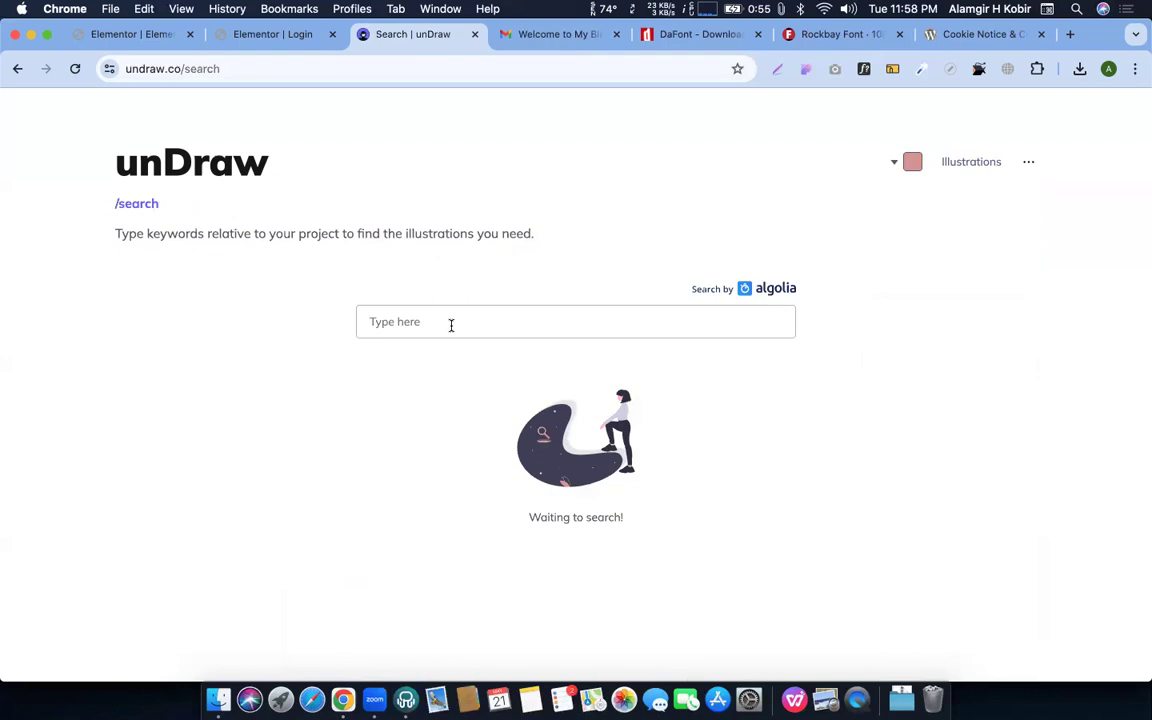
text(login)
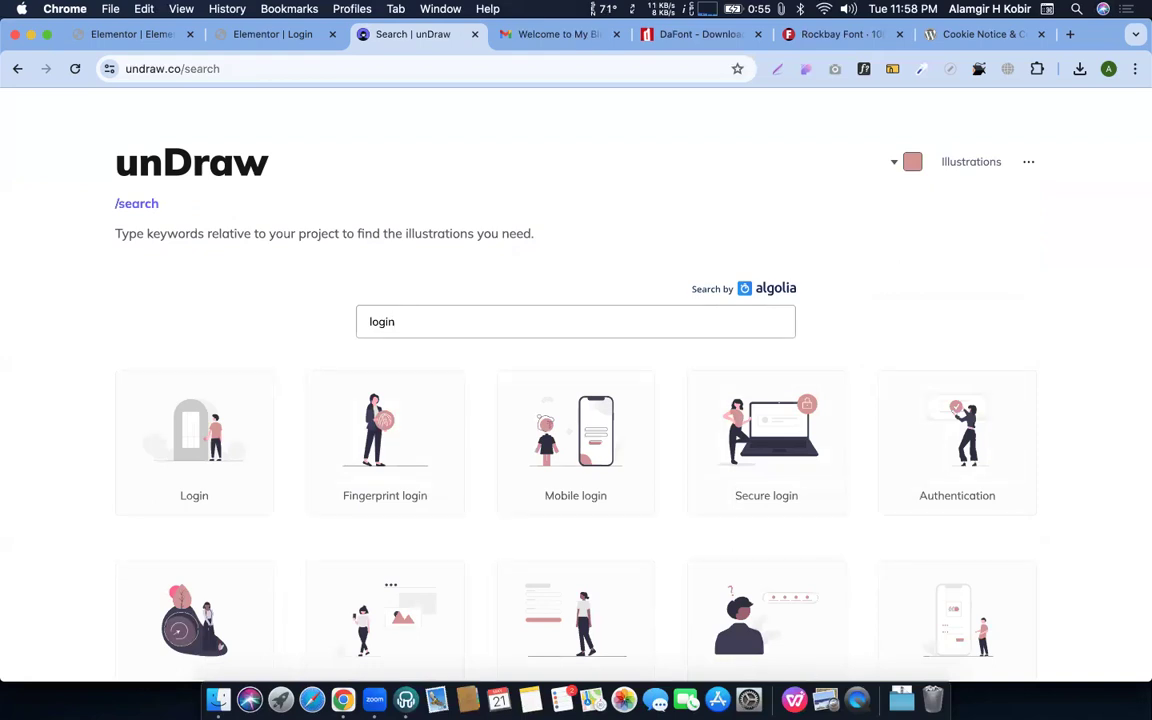
scroll(437, 489, down, 2)
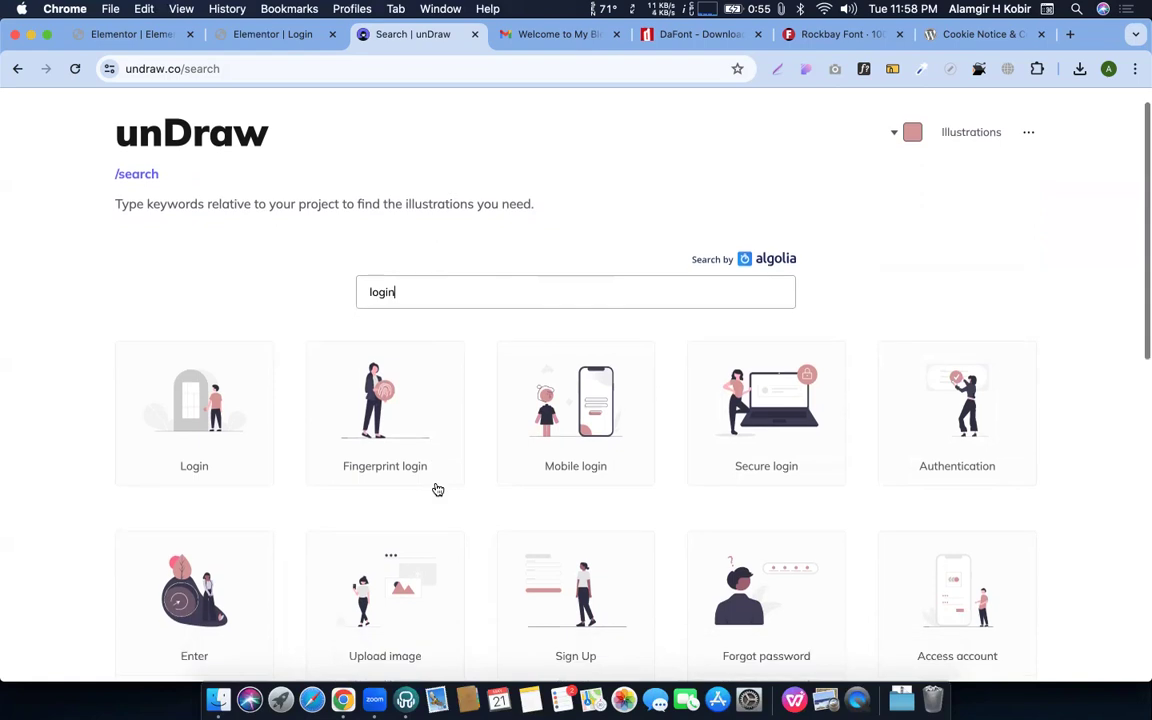
scroll(640, 451, down, 2)
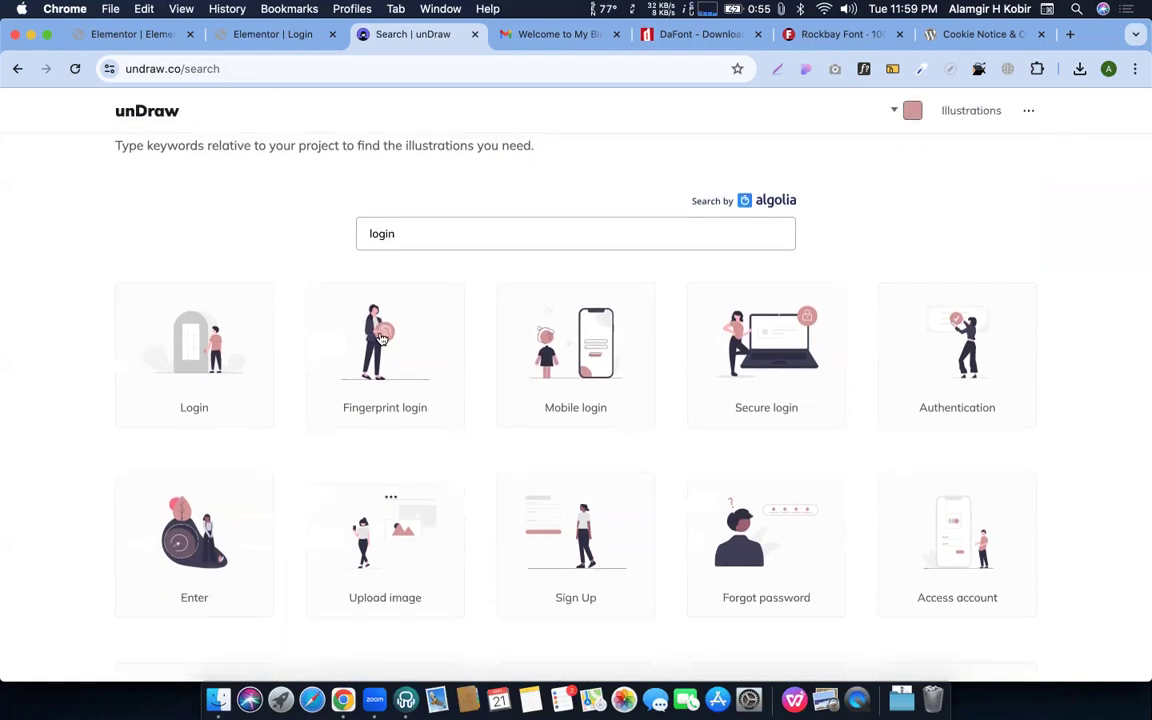
scroll(1021, 429, down, 1)
click(977, 551)
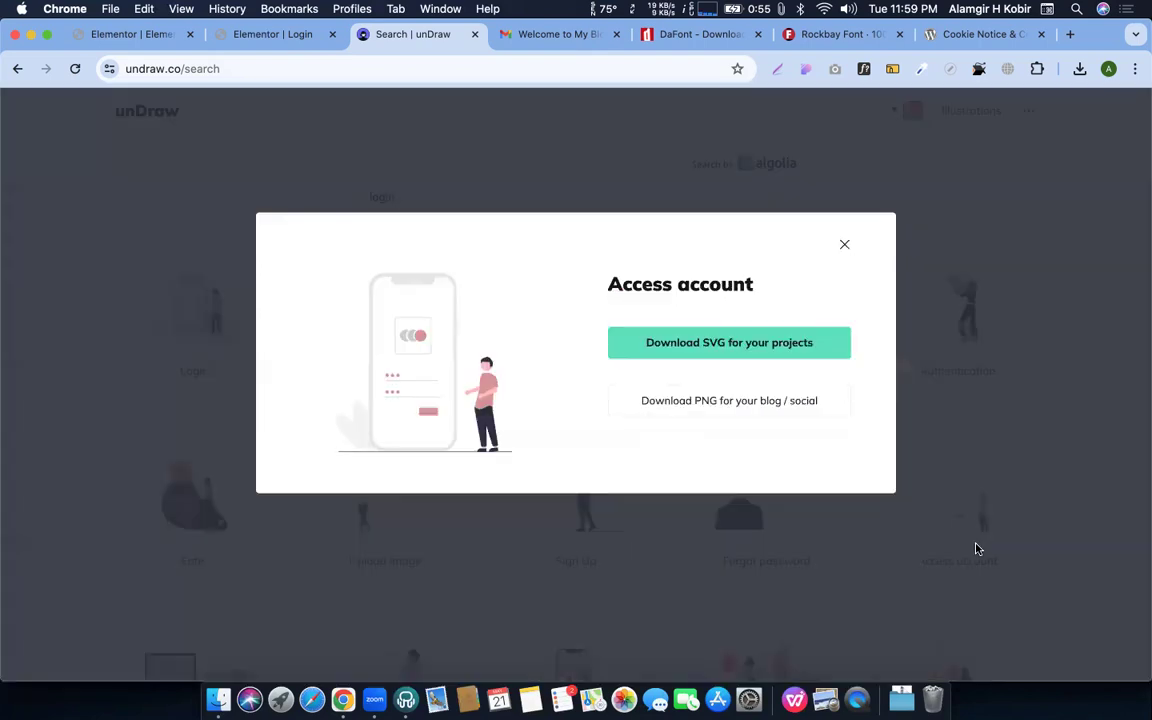
click(725, 342)
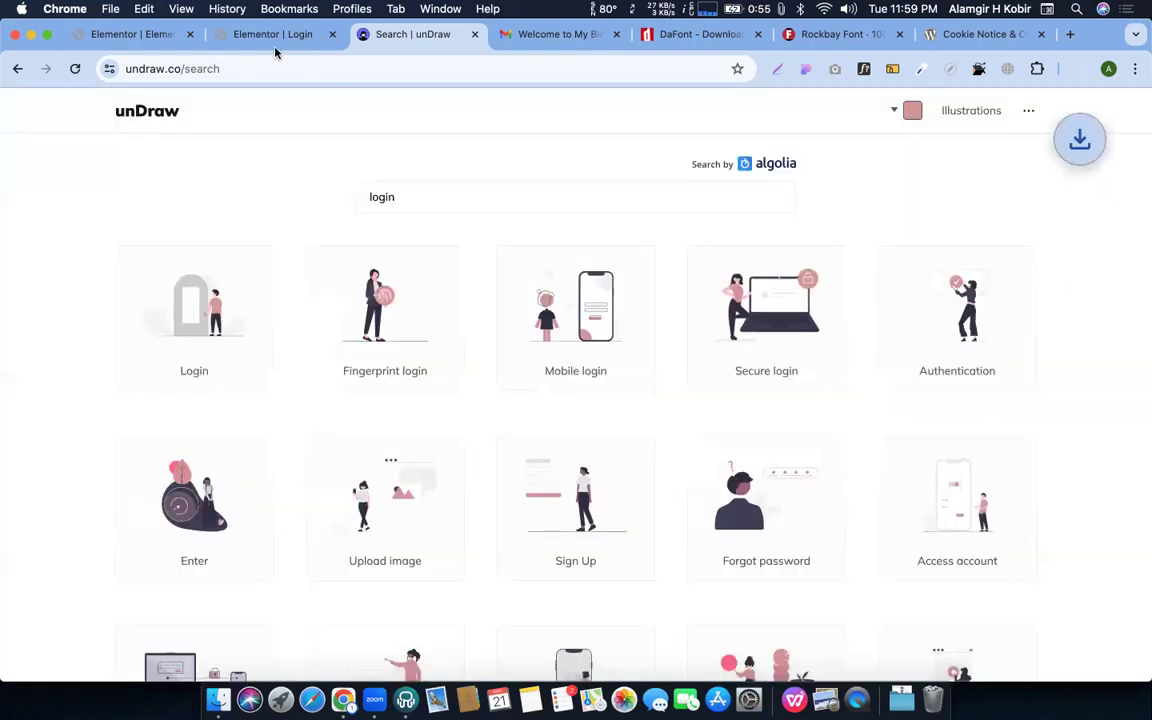
click(262, 34)
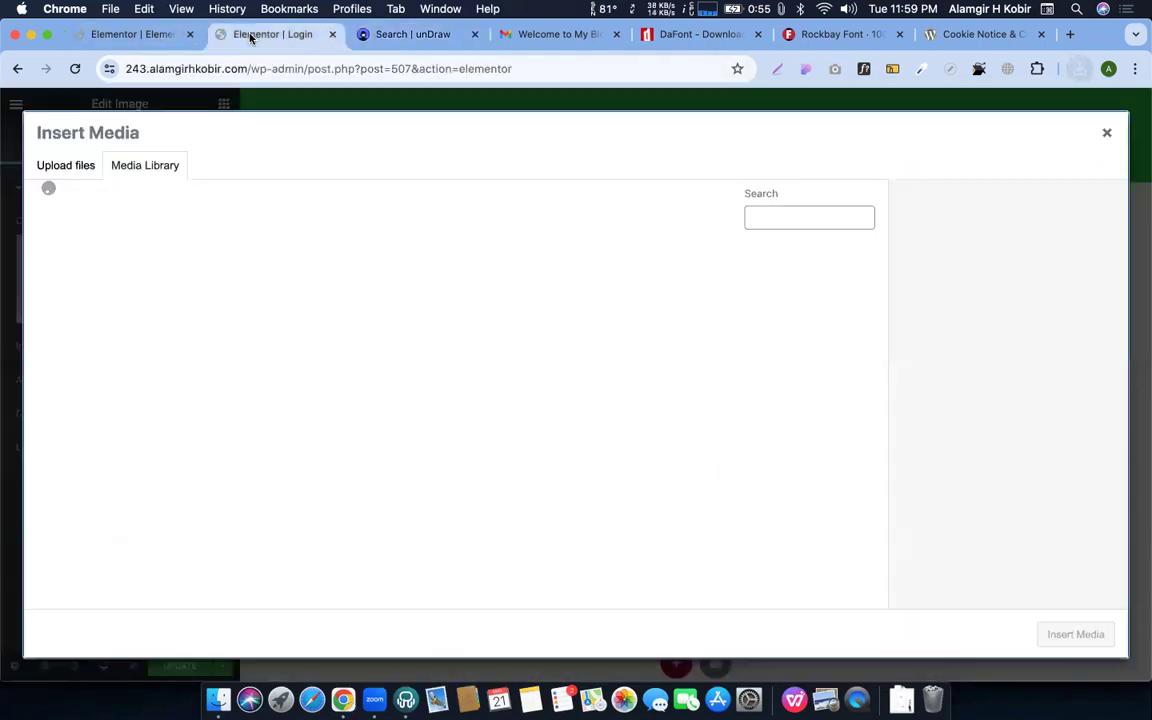
Upload the downloaded Access account SVG to the media library and insert it into the left column
click(1080, 71)
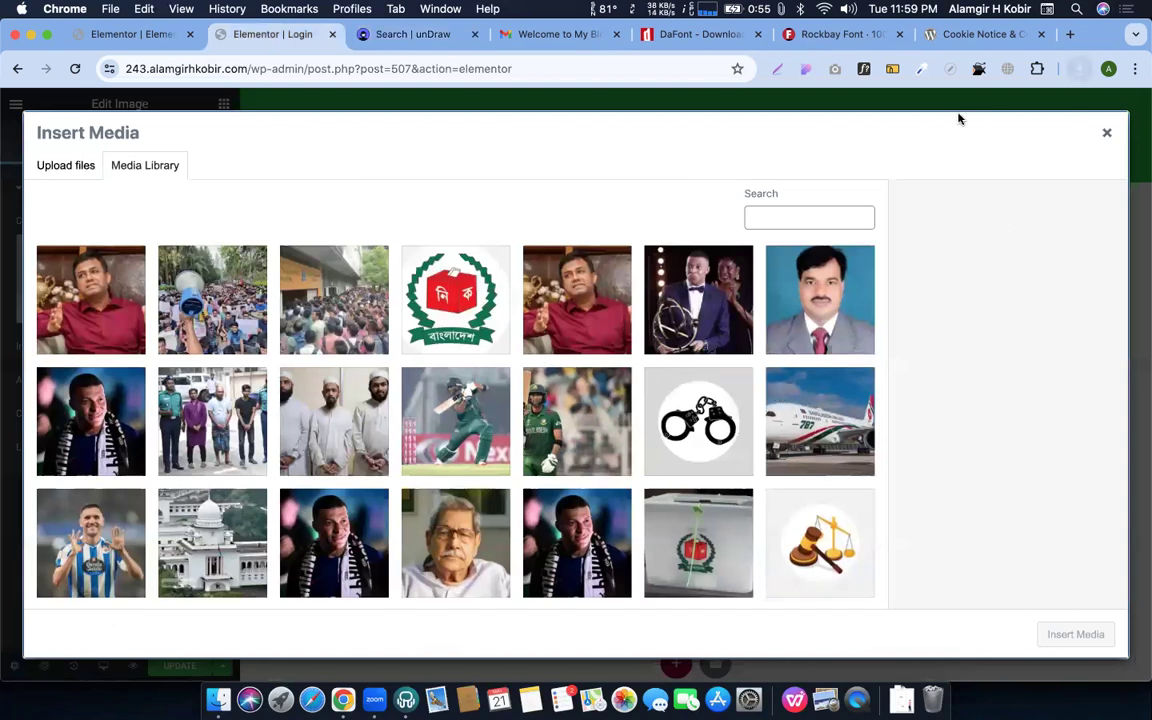
drag(905, 140, 450, 352)
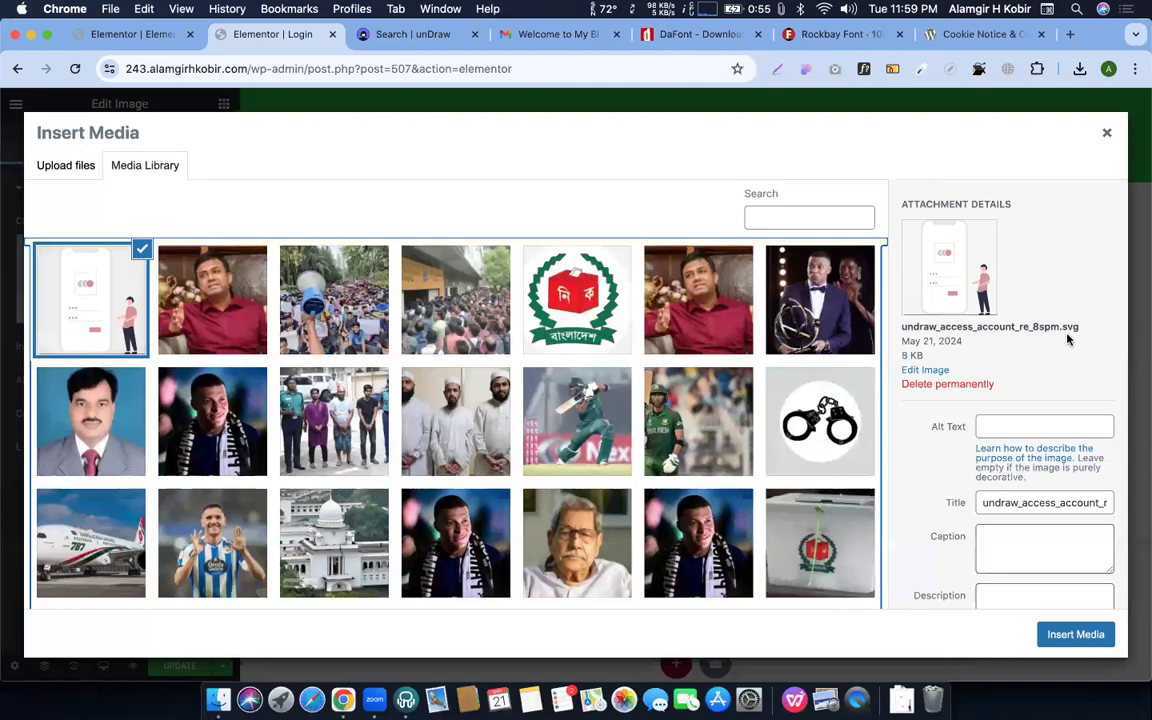
click(1055, 635)
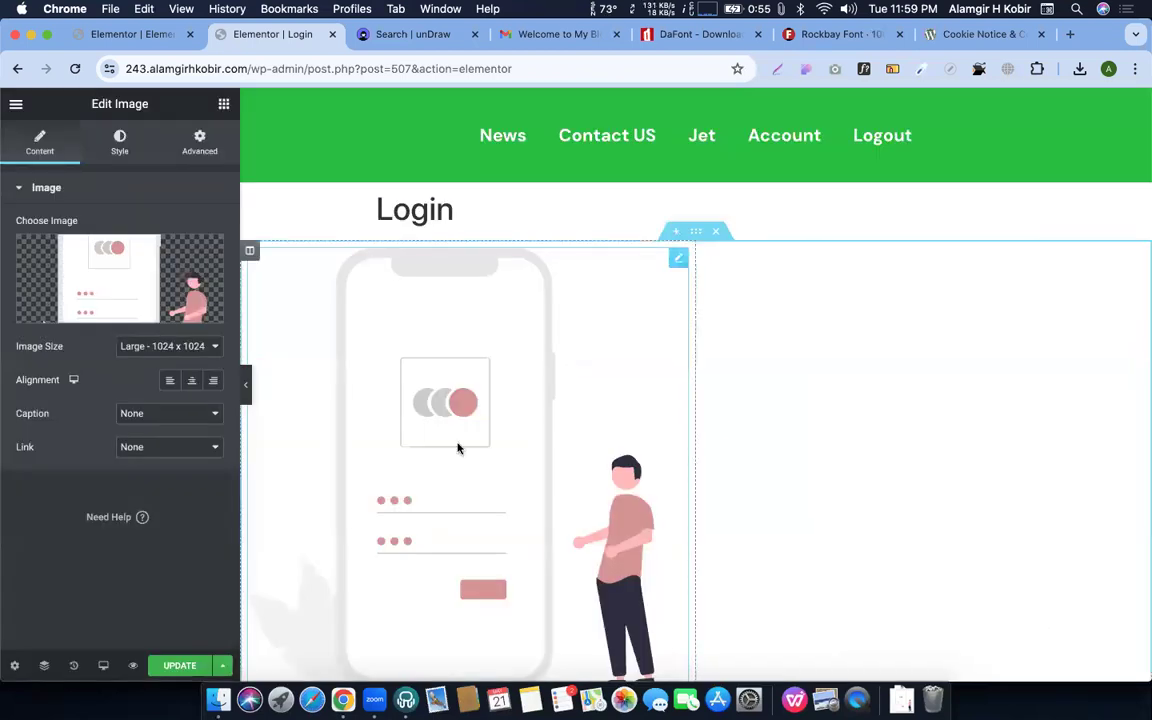
scroll(458, 448, down, 2)
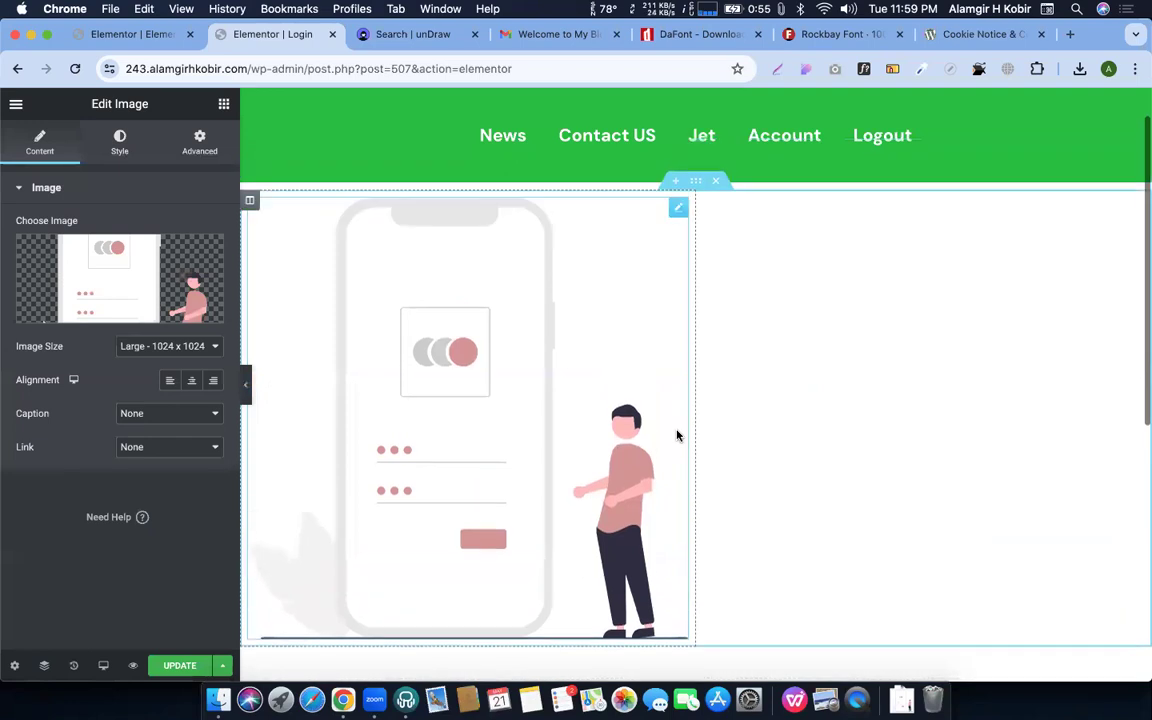
scroll(676, 435, up, 2)
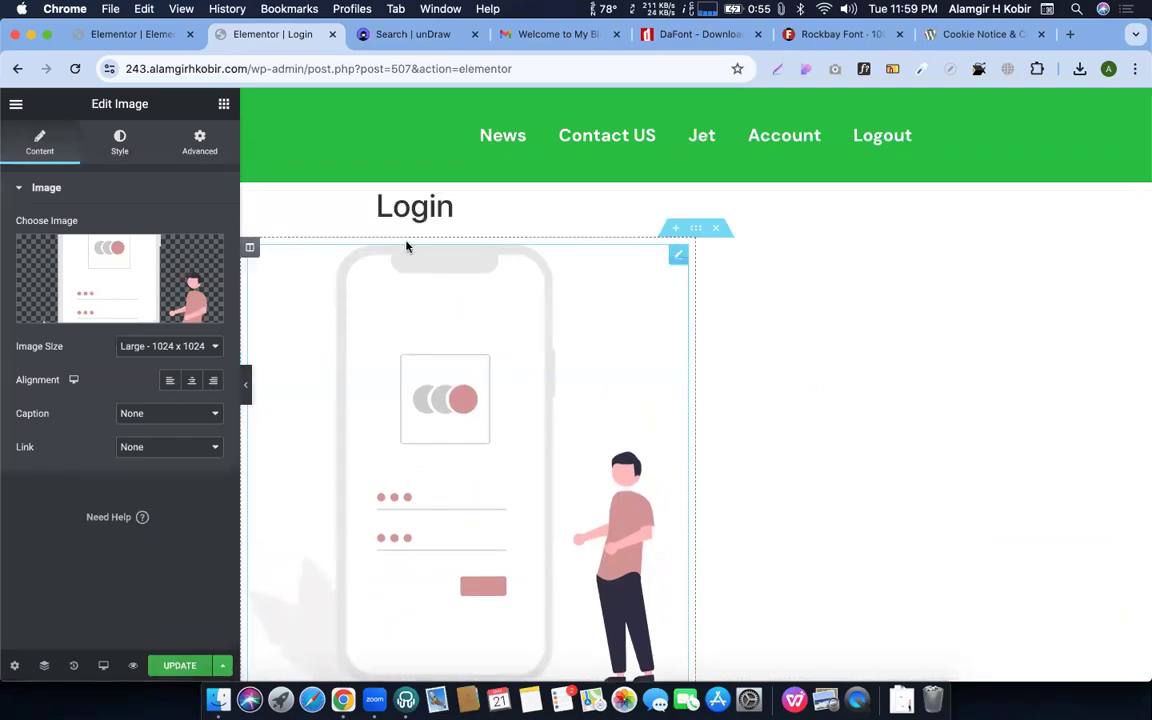
click(17, 667)
Append 'to your account' to the page title, making it 'Login to your account', and update the page
double_click(80, 244)
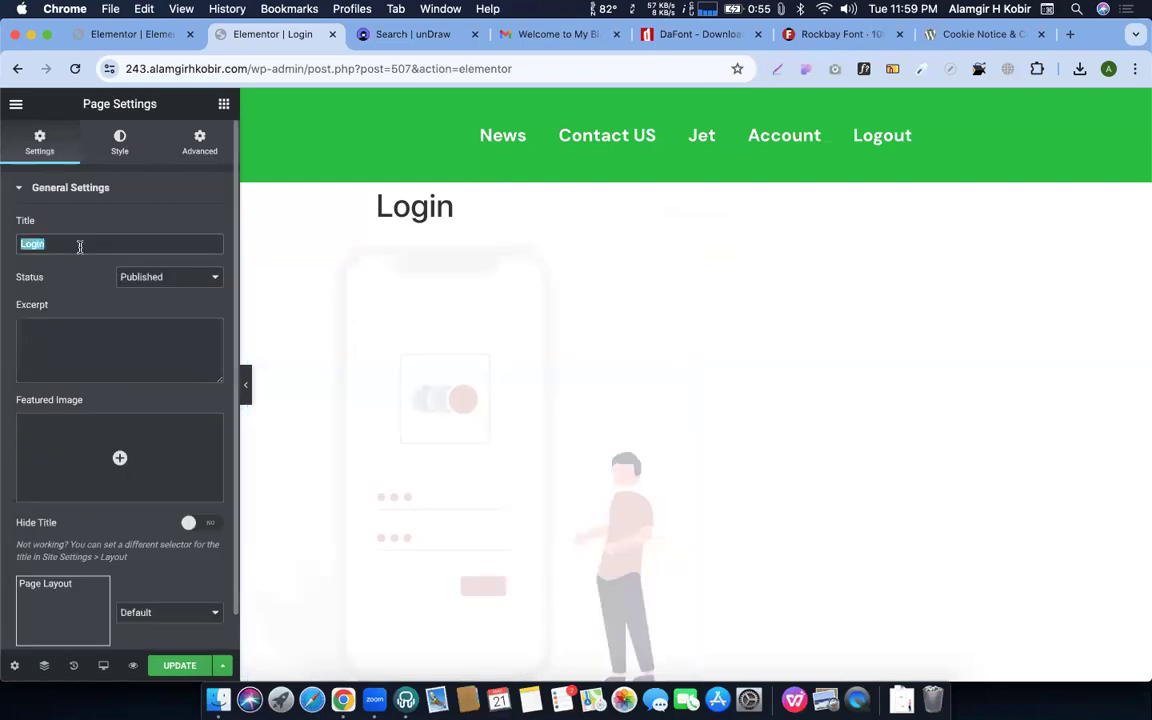
key(Right)
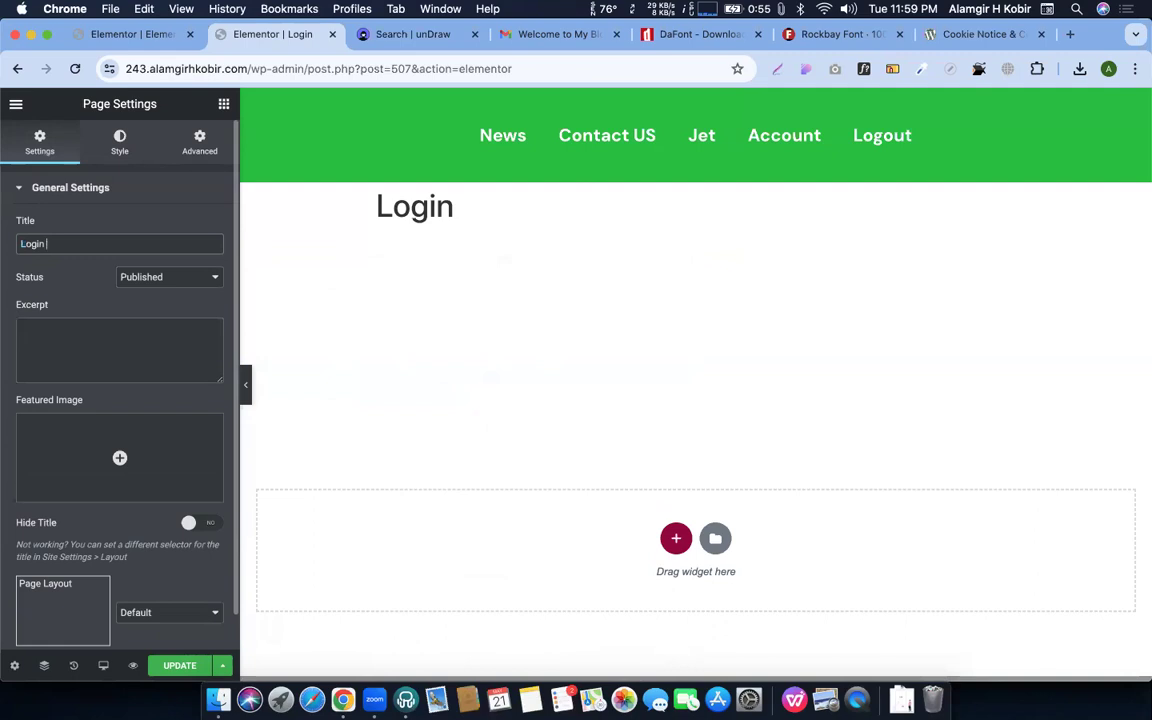
key(super+a)
key(Right)
text(to y)
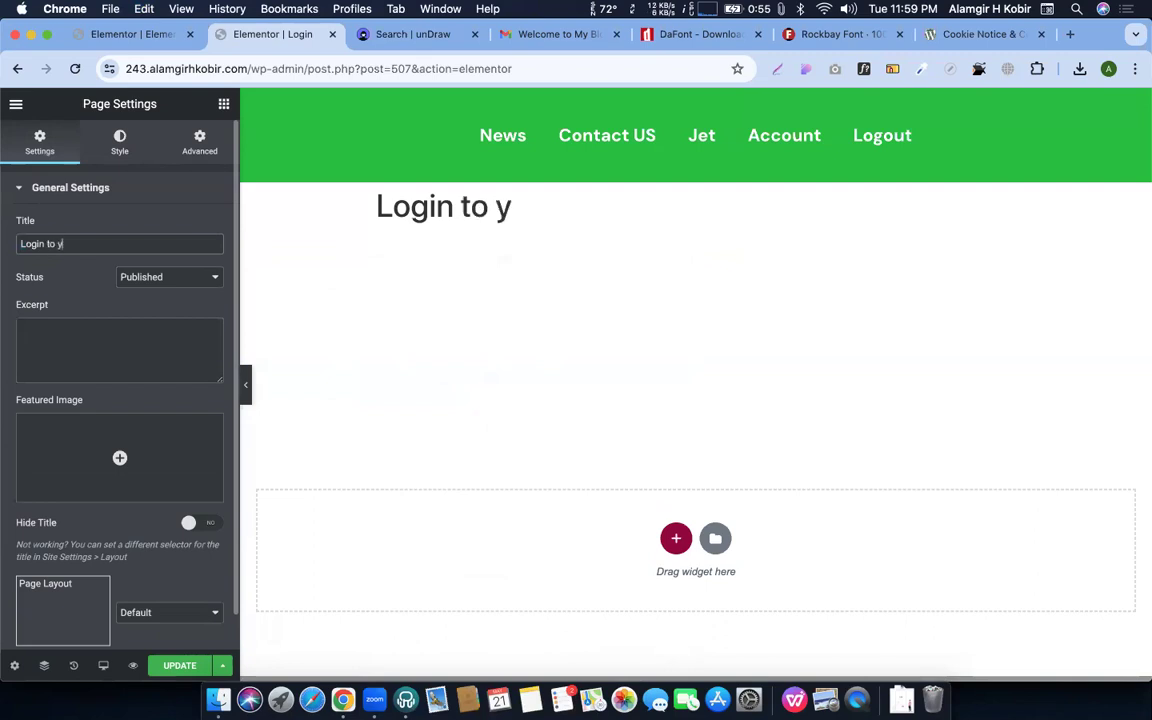
text(our account)
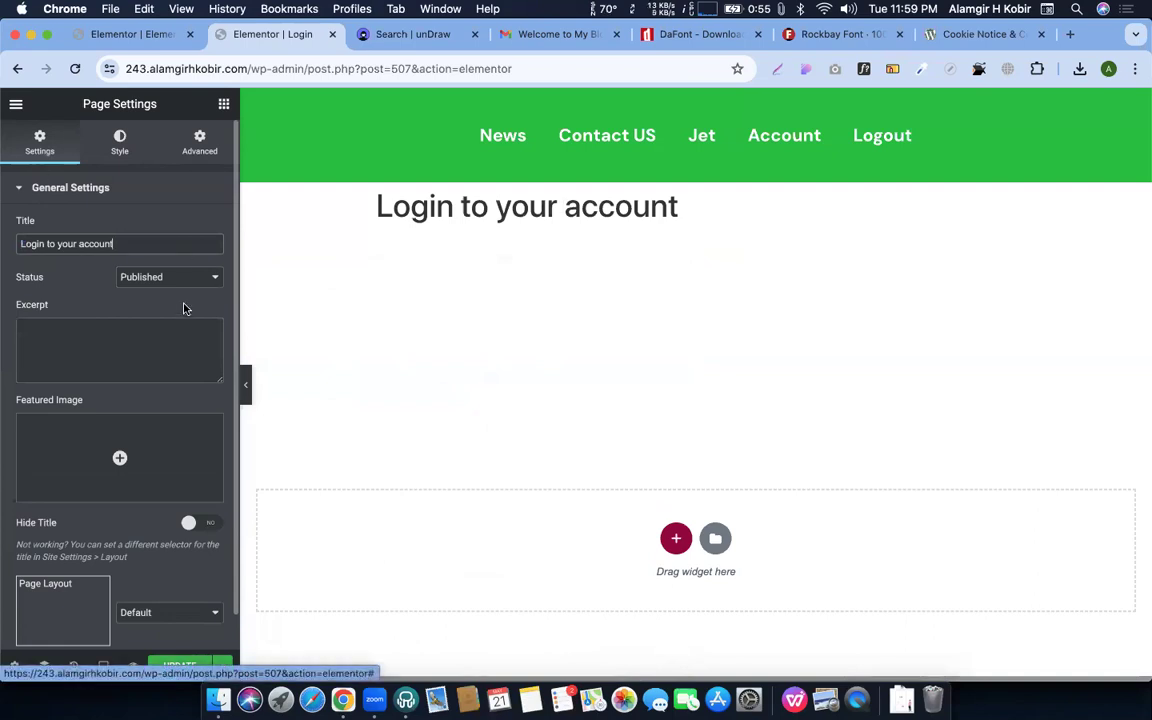
click(178, 665)
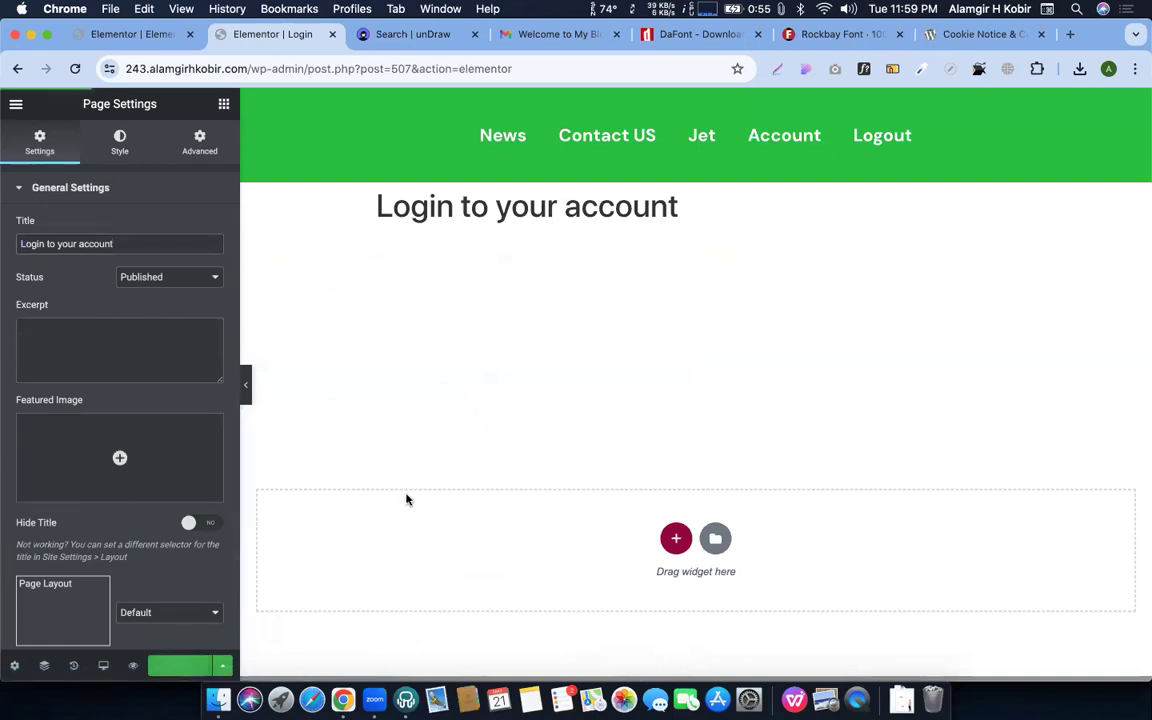
key(ctrl+Up)
click(455, 278)
Reload the live login page to confirm the 'Login to your account' title, then return to the editor
click(812, 141)
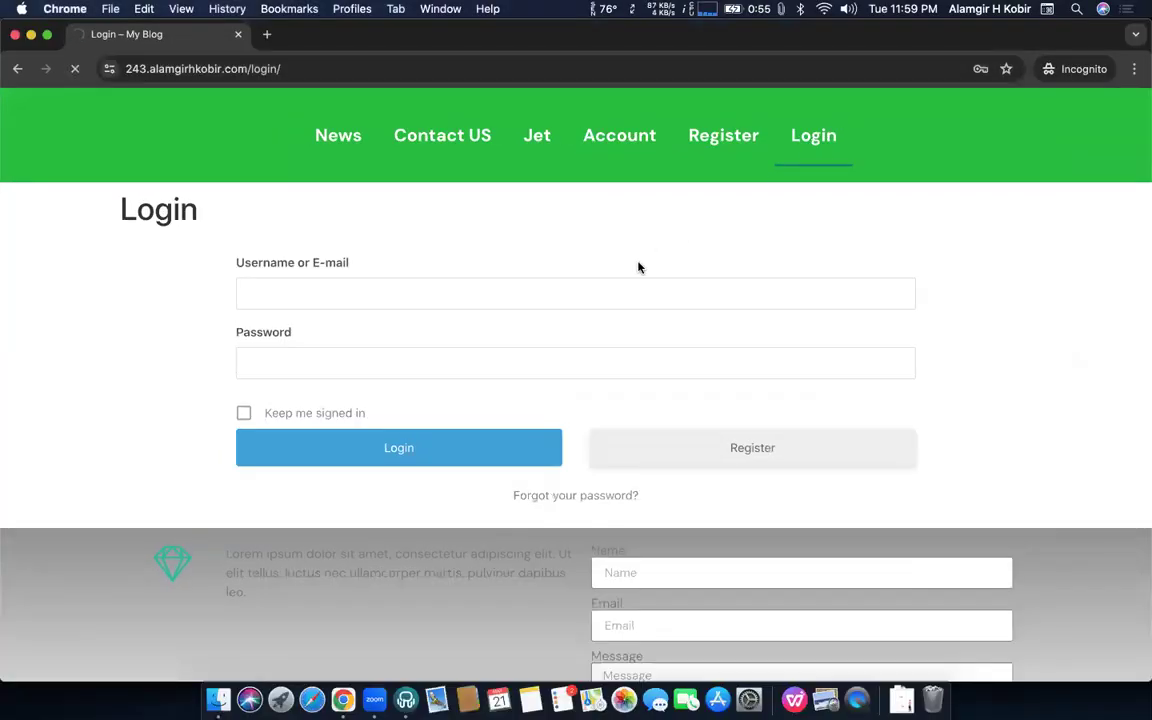
key(ctrl+Up)
key(ctrl+Up)
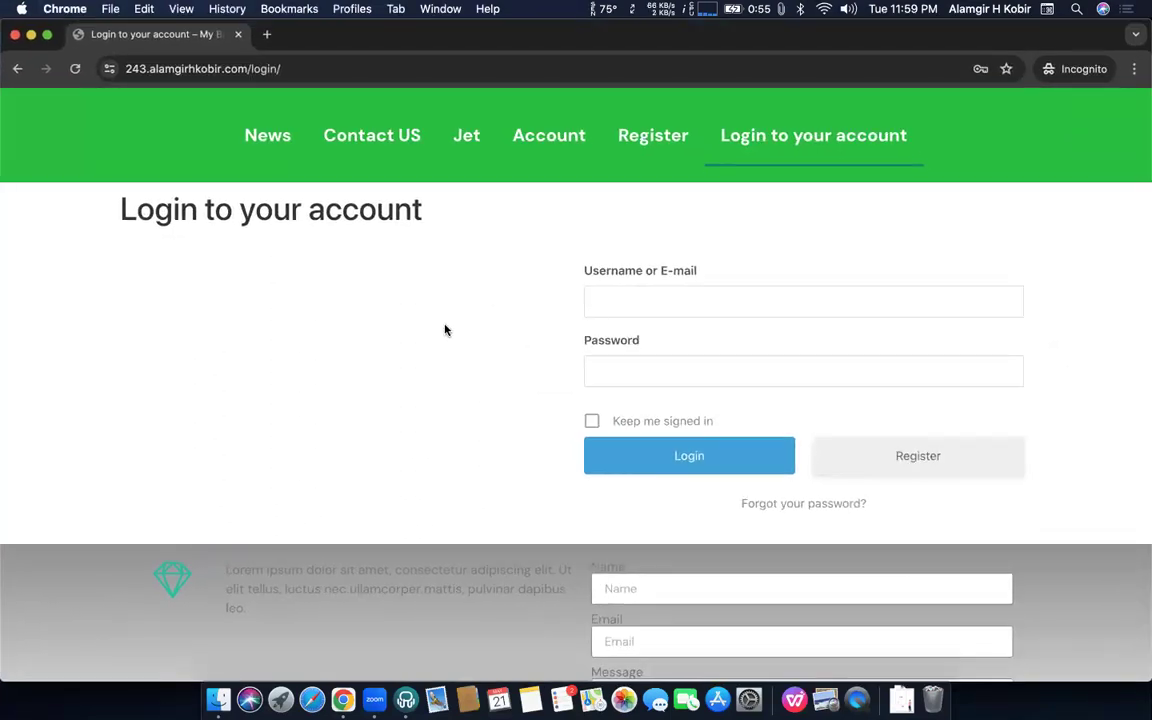
key(ctrl+Up)
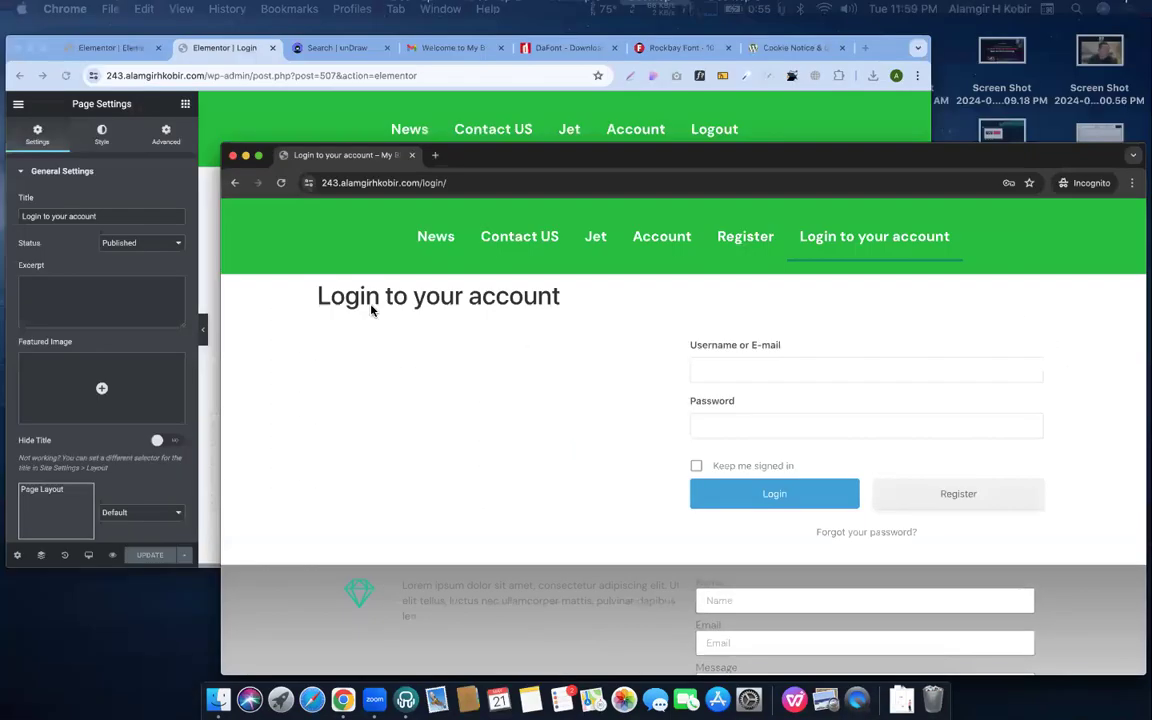
key(ctrl+Up)
click(856, 332)
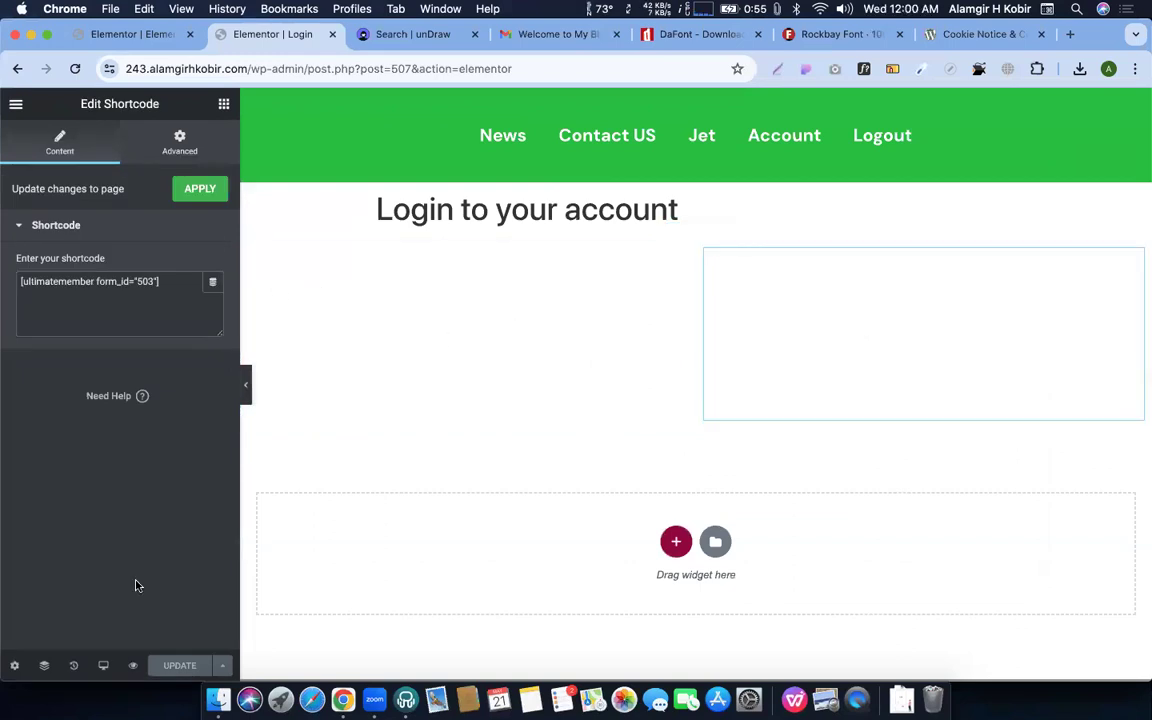
Swap the left-column image for the white domed courthouse photo and update the page
click(44, 665)
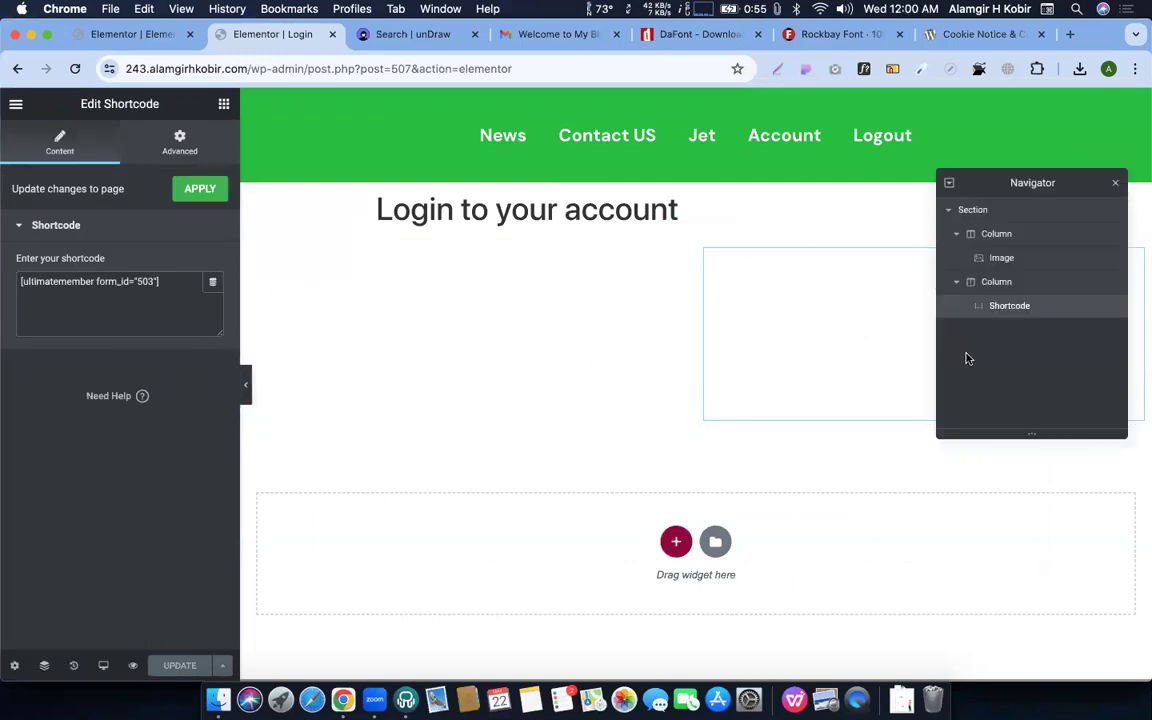
click(997, 264)
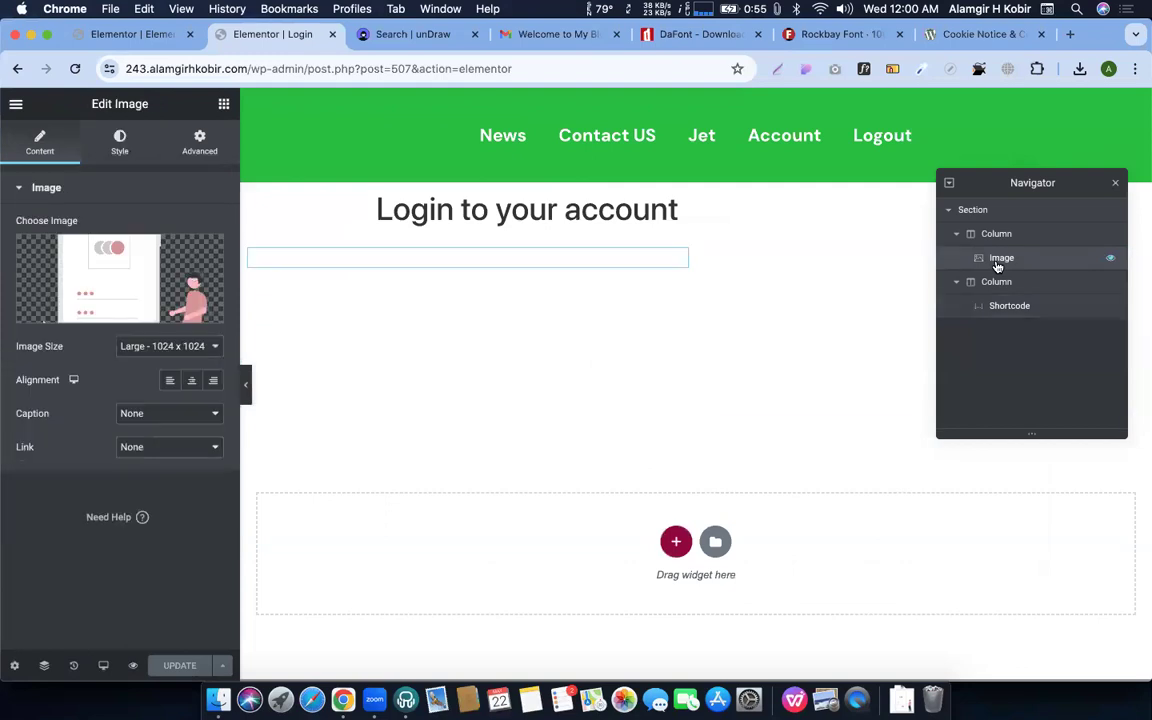
click(95, 266)
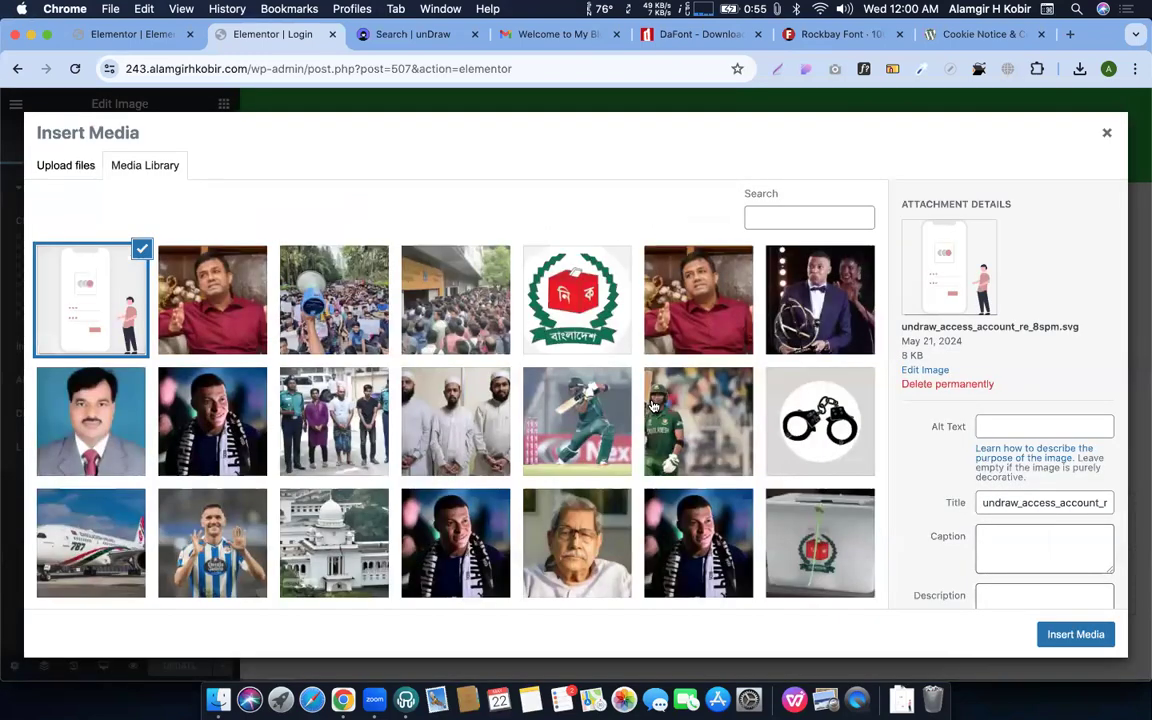
scroll(720, 410, down, 1)
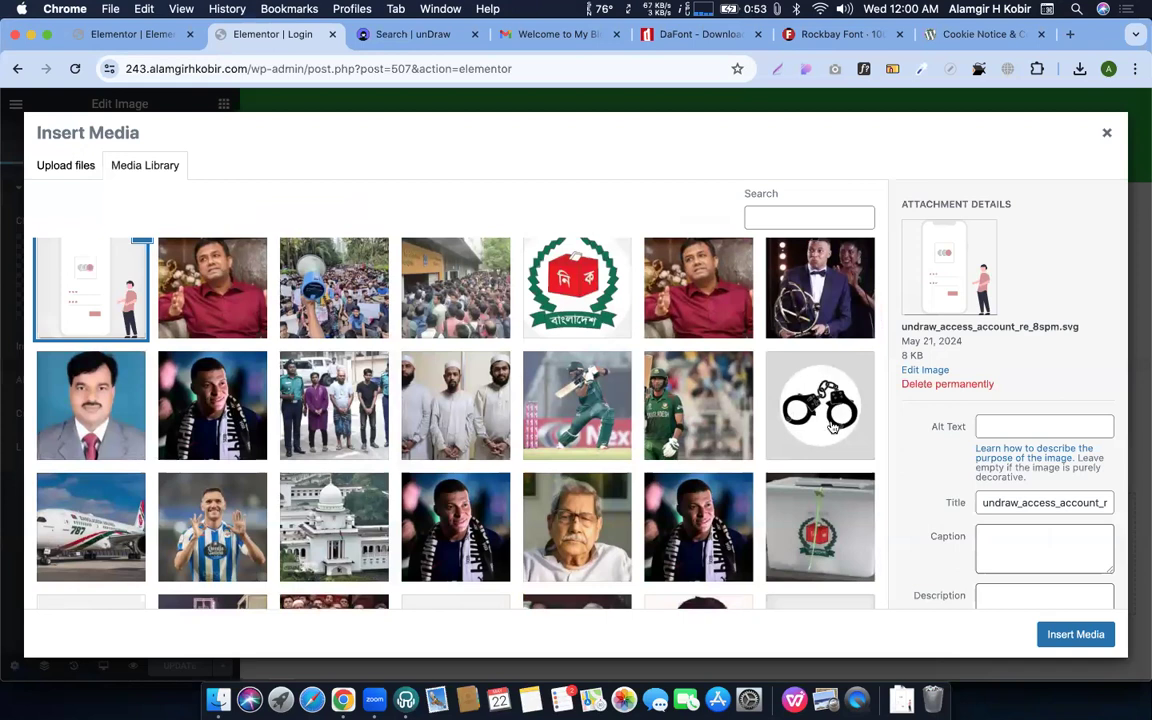
scroll(287, 422, down, 5)
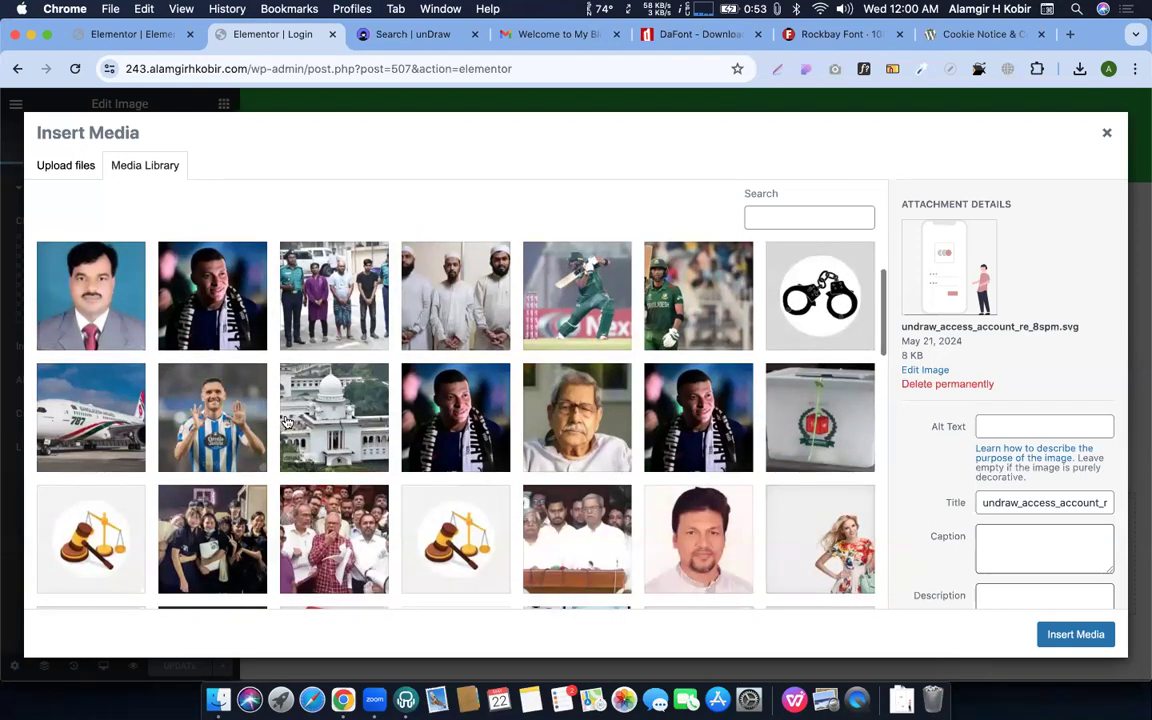
scroll(260, 360, down, 1)
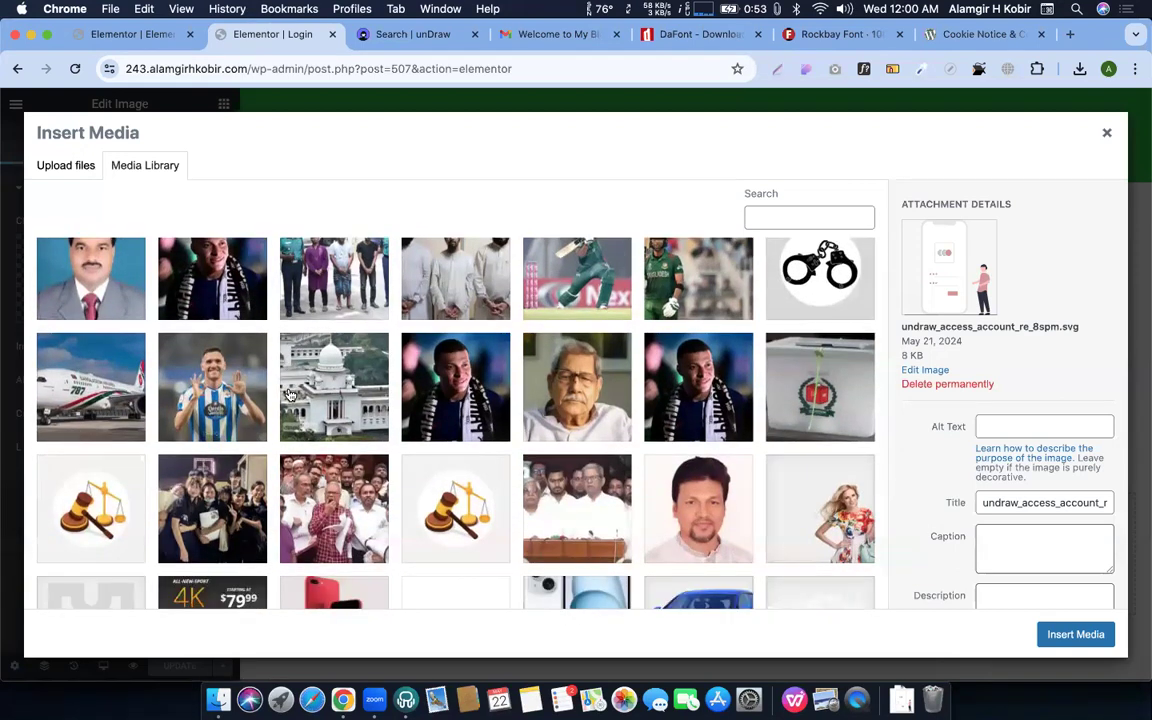
click(1065, 640)
click(196, 664)
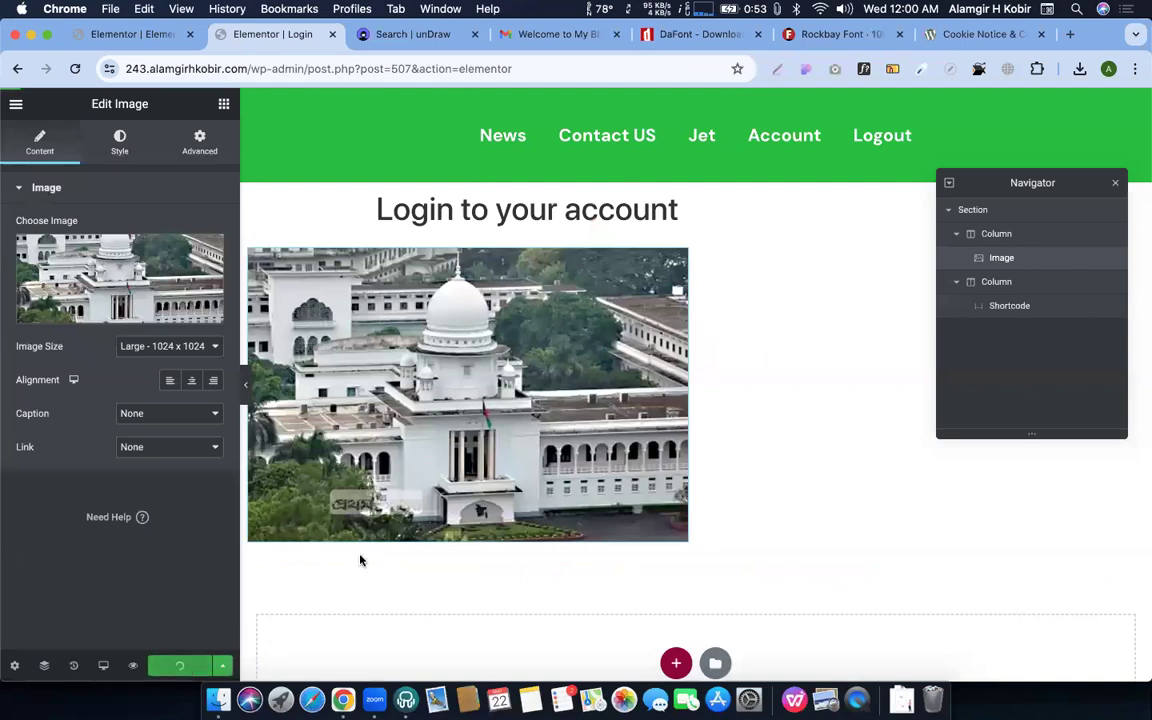
key(ctrl+Up)
click(63, 103)
Reload the live page to check the courthouse photo beside the login form, then return to the other Elementor tab
click(74, 68)
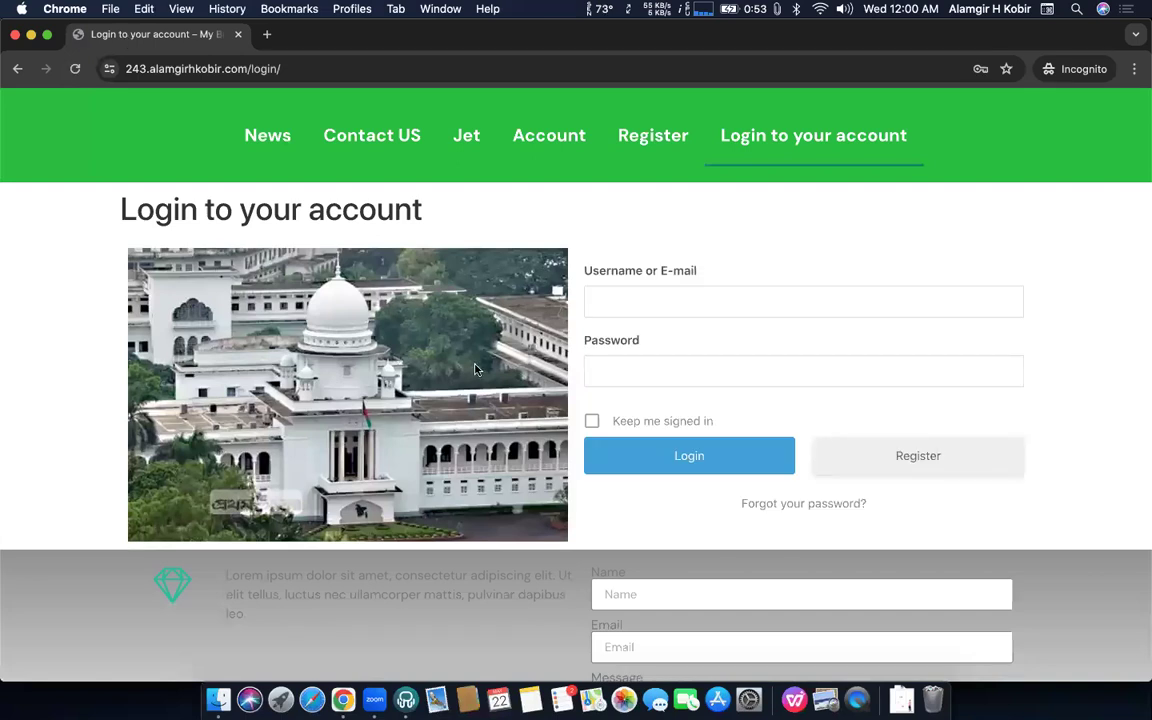
key(ctrl+Up)
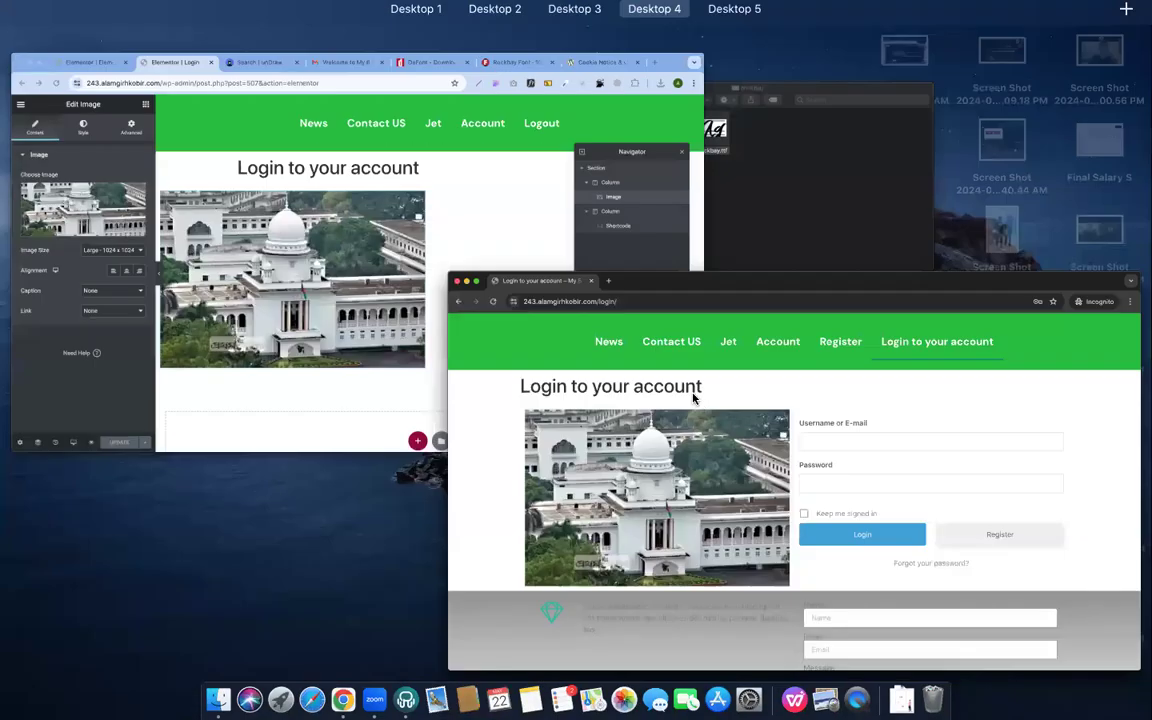
click(472, 226)
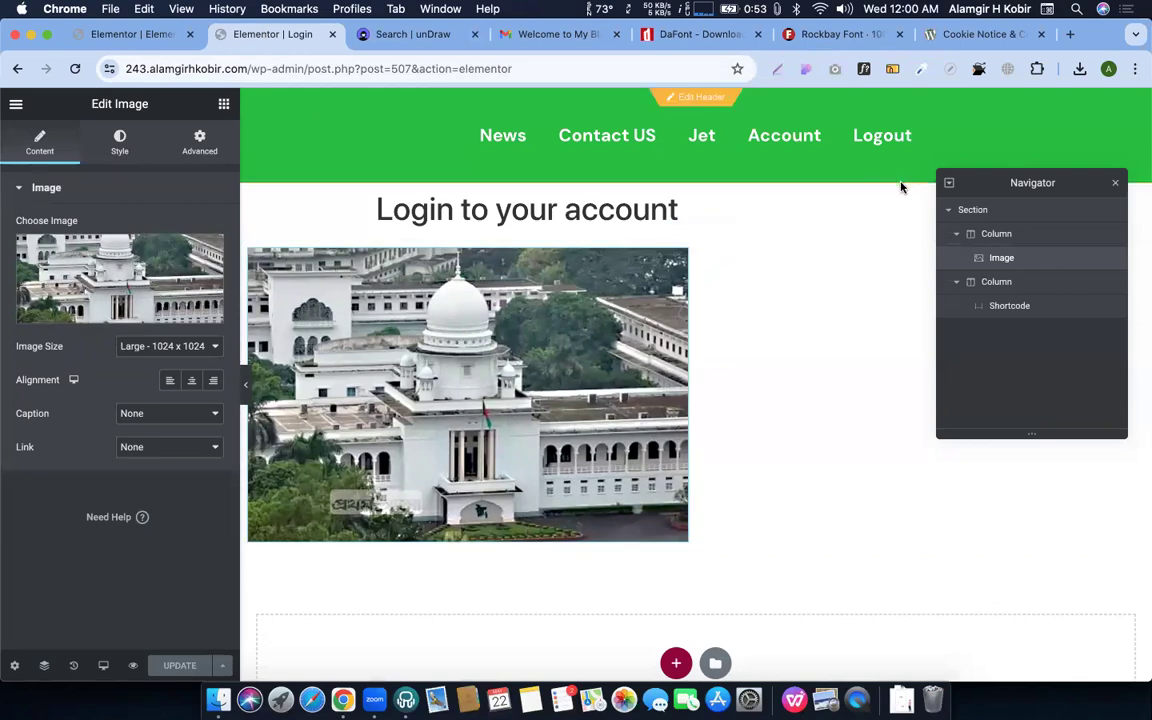
key(ctrl+Up)
click(415, 244)
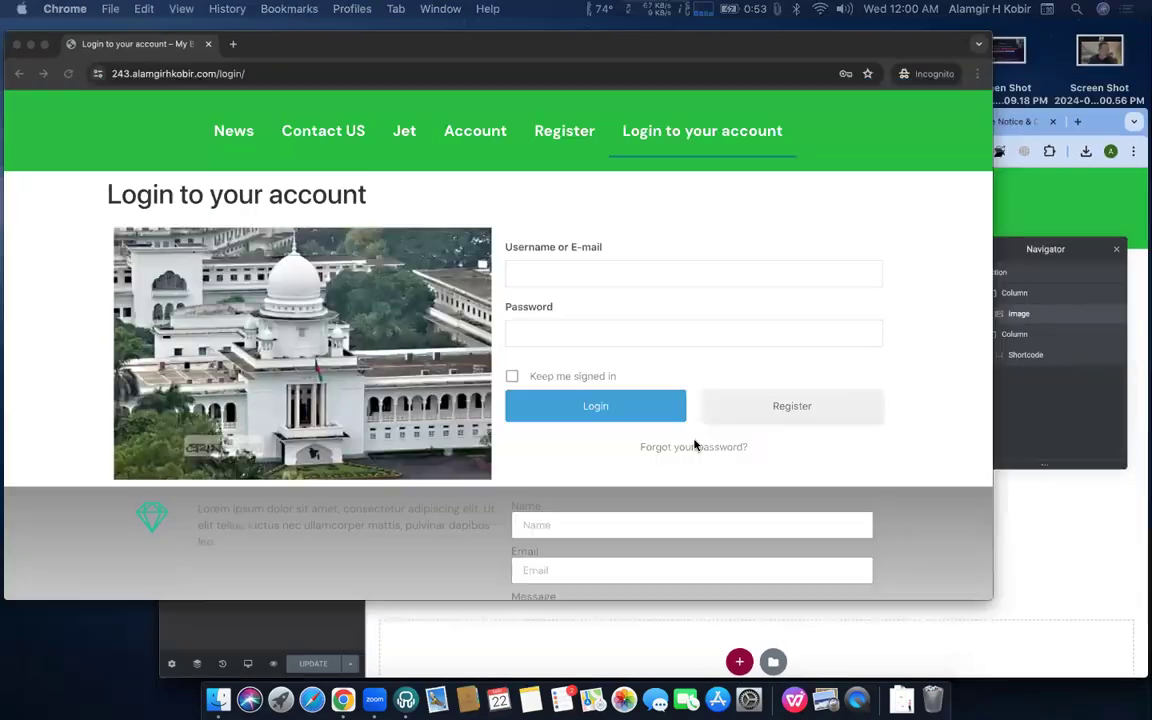
key(ctrl+Up)
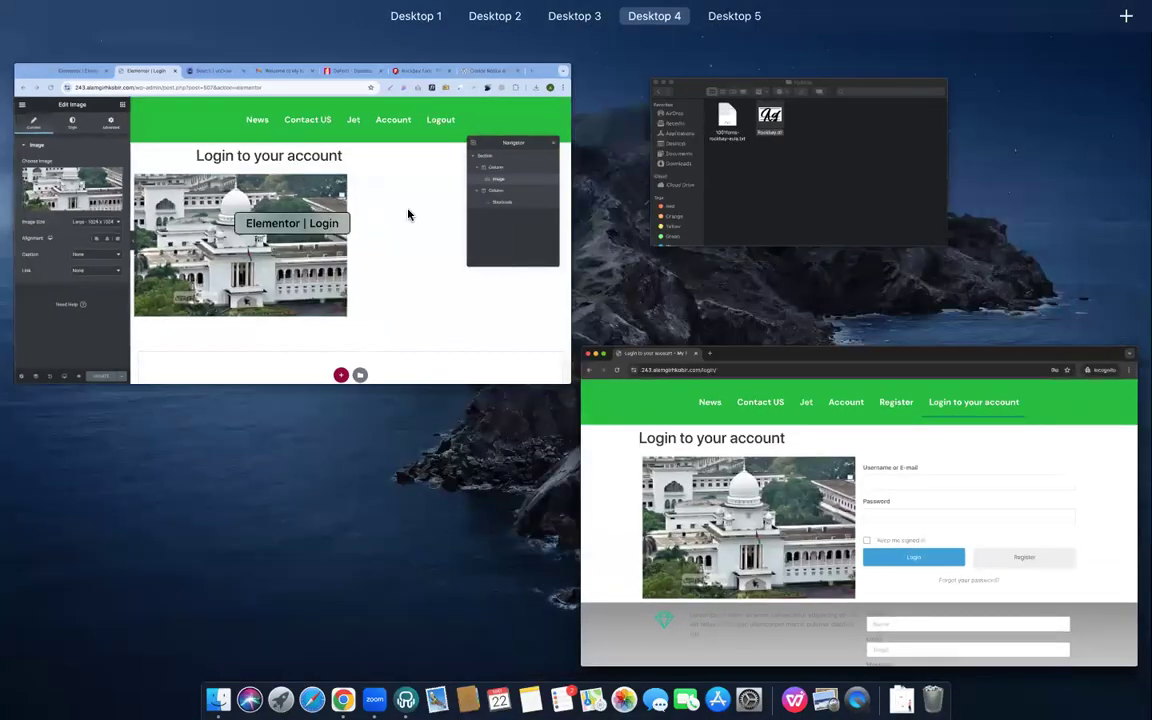
click(406, 213)
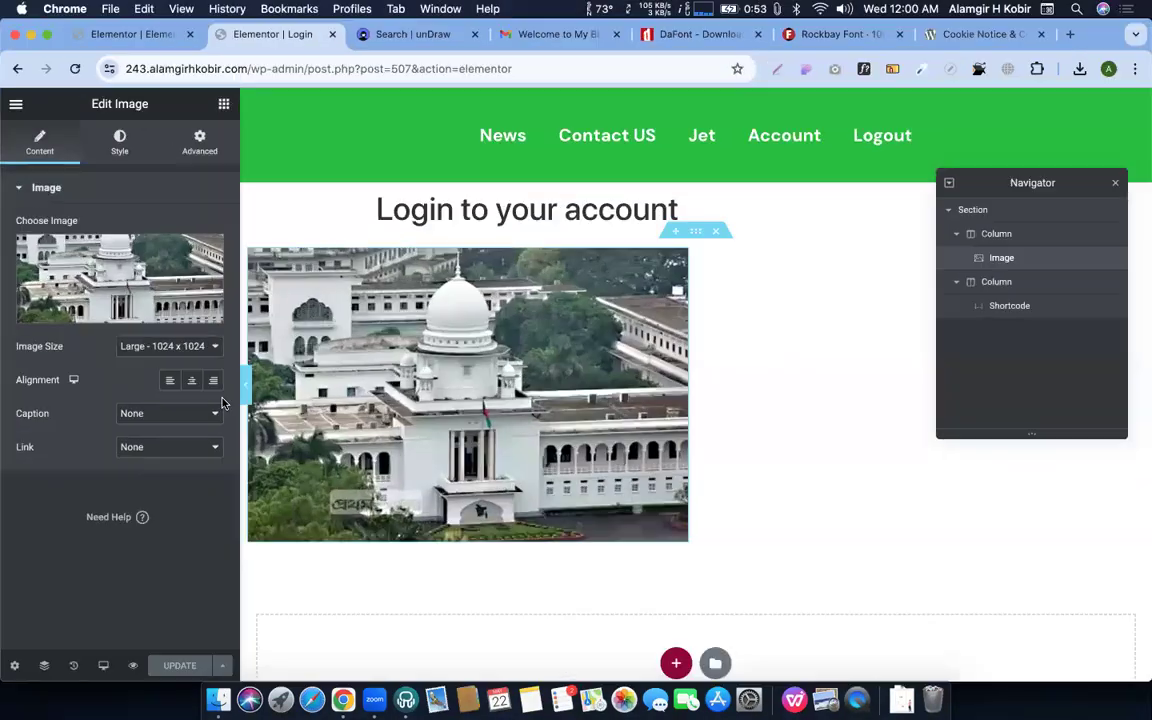
click(134, 35)
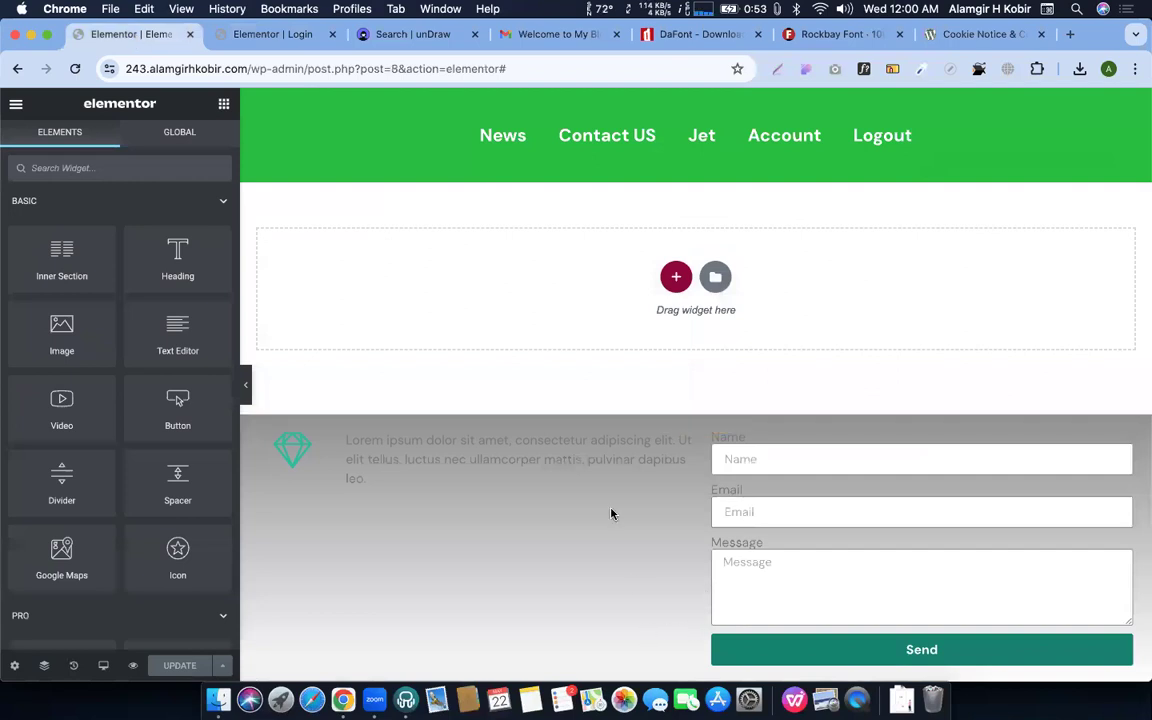